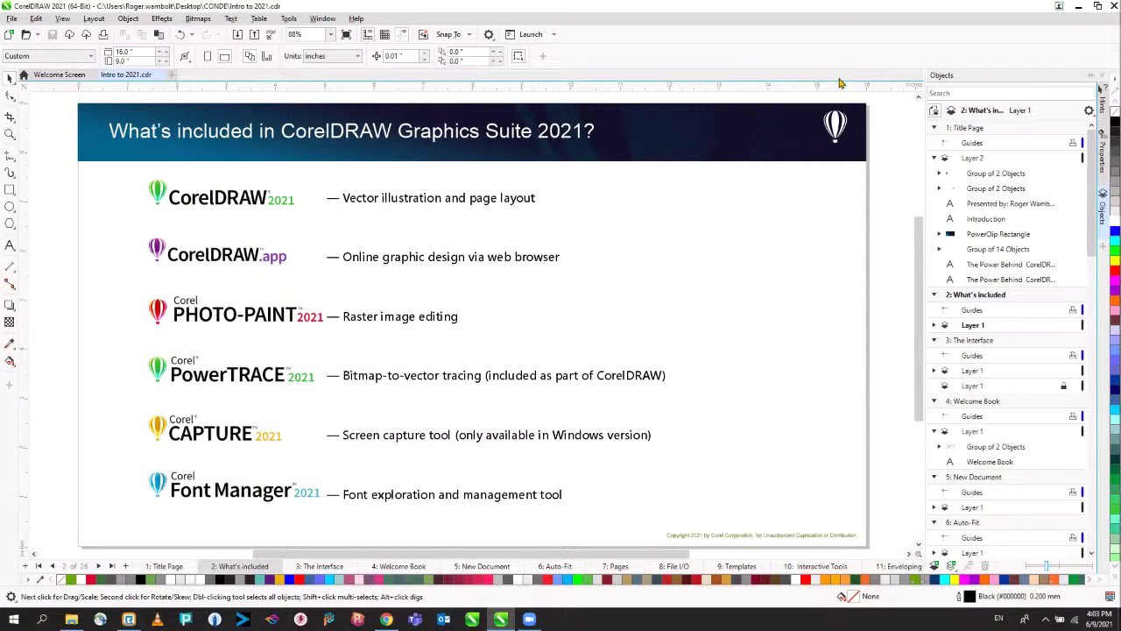
Step: Go to The Interface page and look through the program's command lists, including the effects and table commands
key("Page_Down")
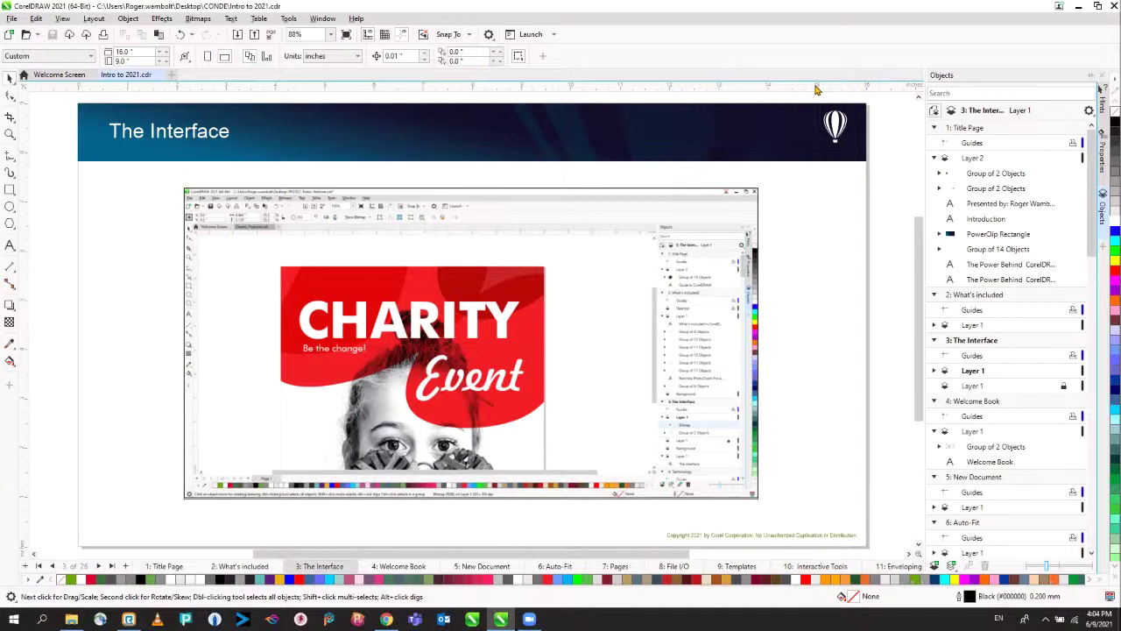
left_click(11, 19)
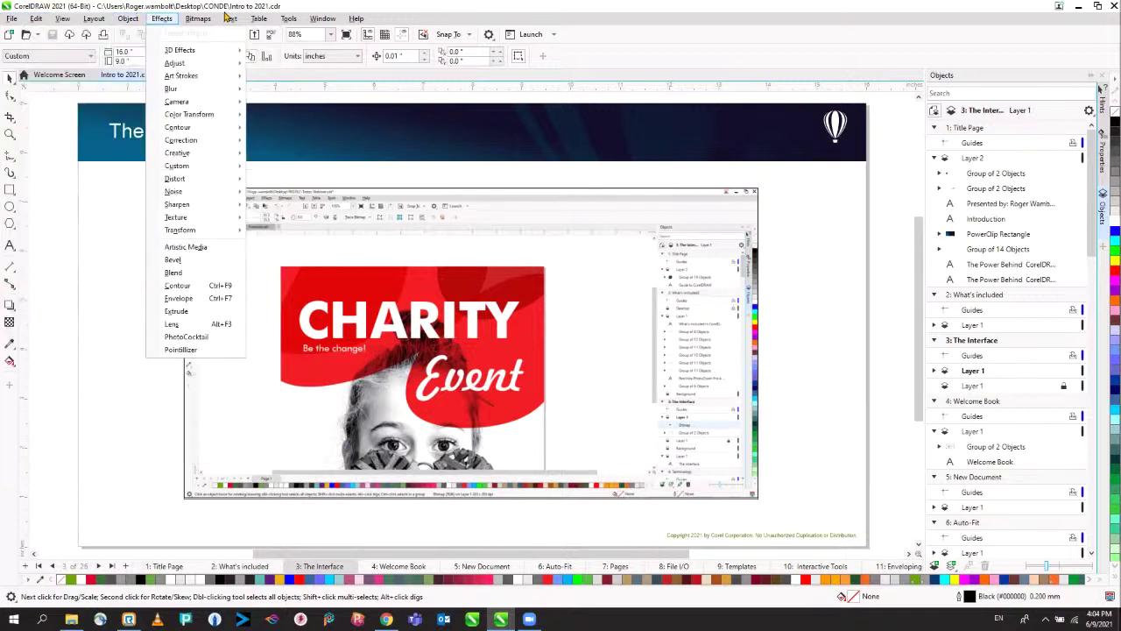
key("Escape")
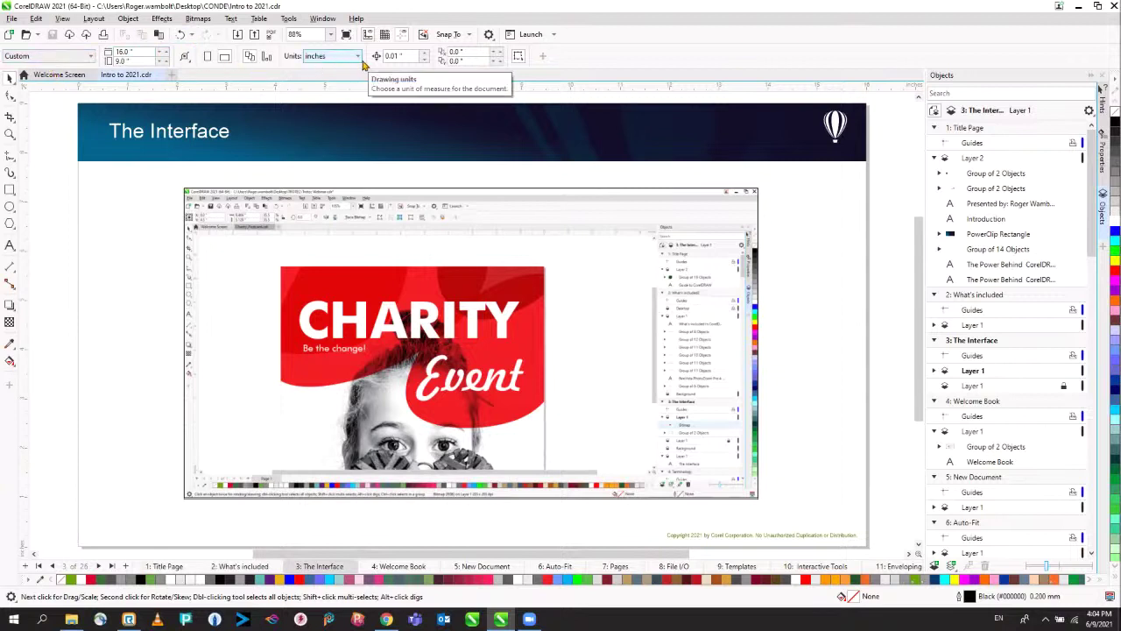
left_click(258, 19)
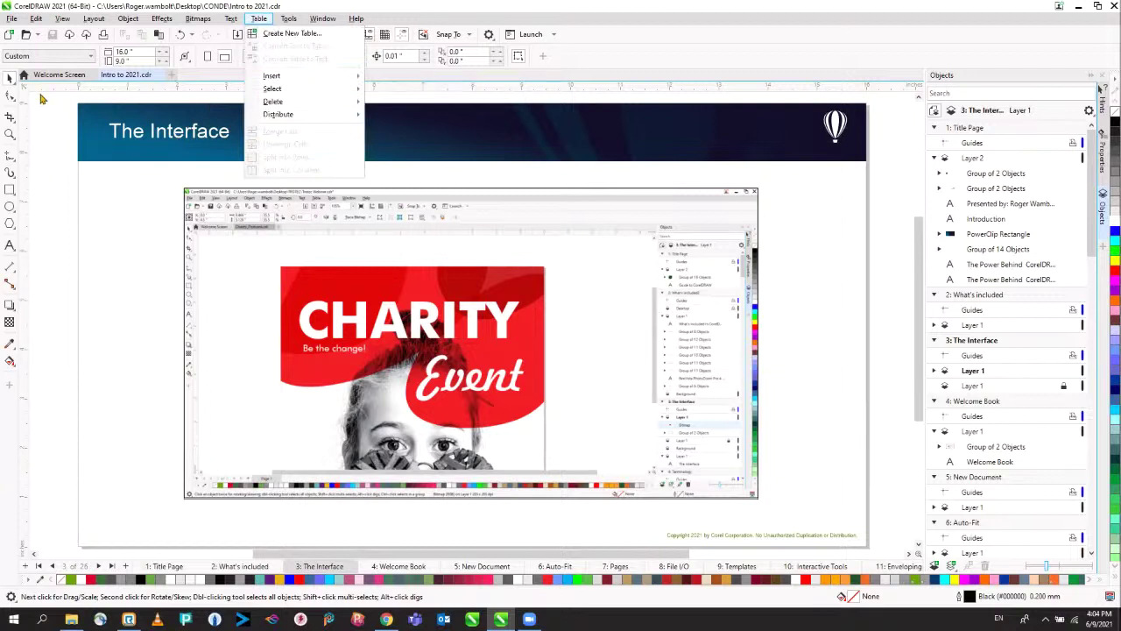
left_click(56, 218)
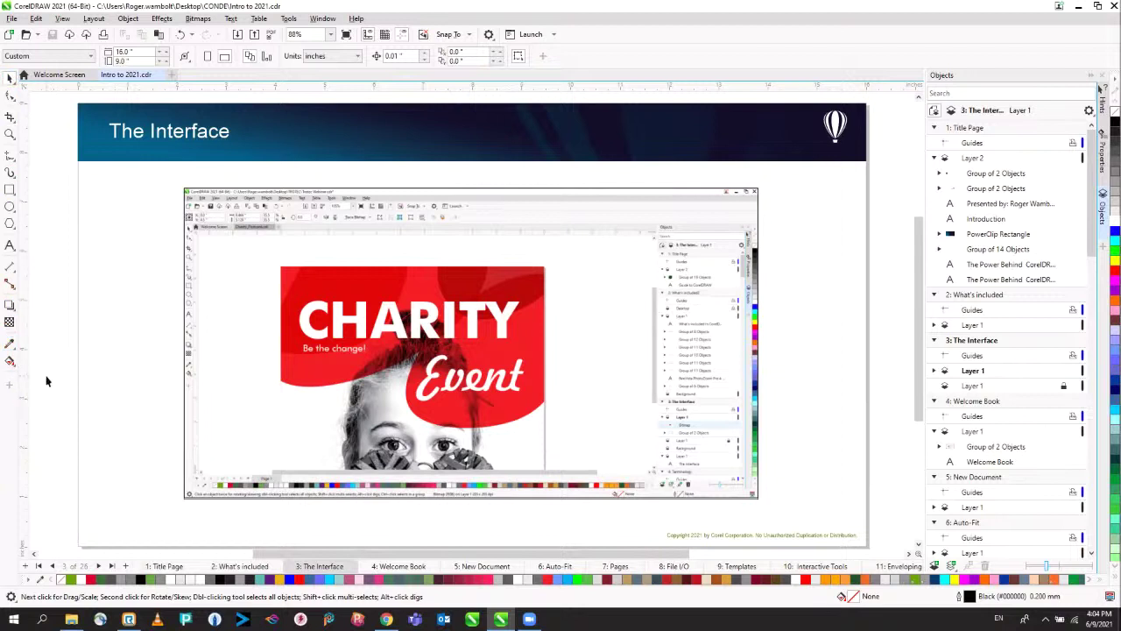
Step: Look at the related tools grouped with the shape and text tools, and select the rectangle framing the interface image
left_click(15, 215)
left_click(14, 226)
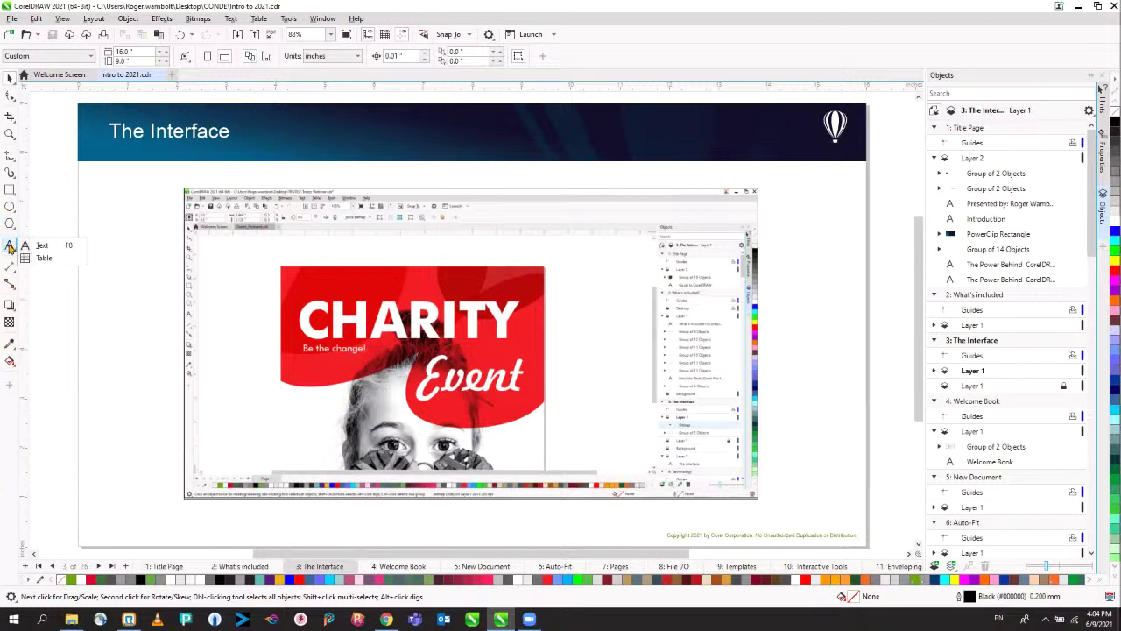
left_click(9, 448)
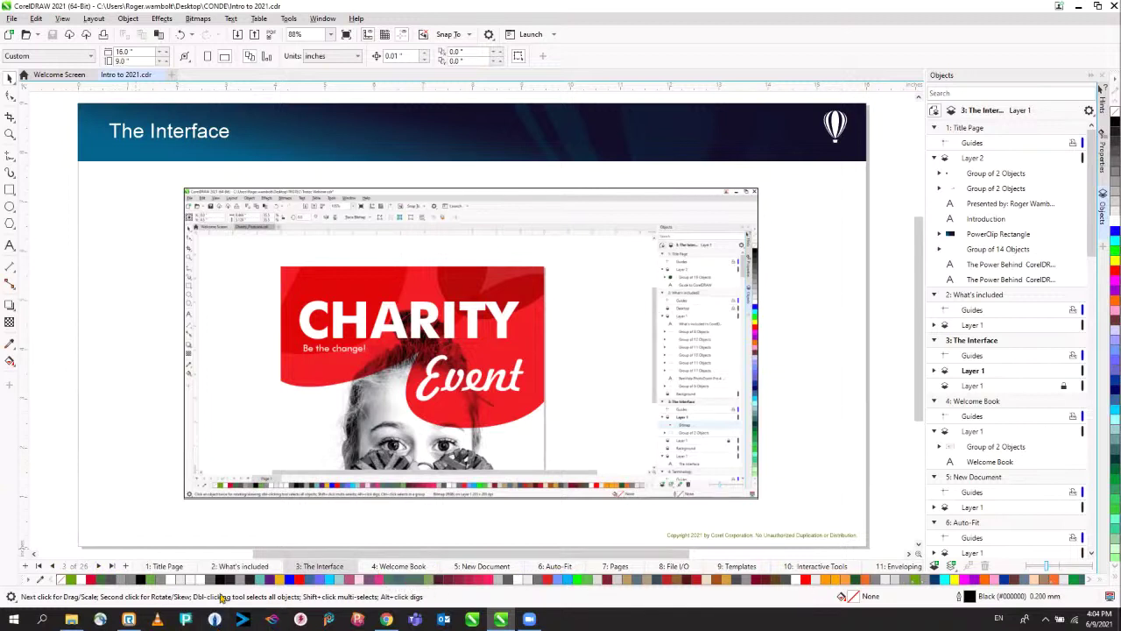
left_click(411, 391)
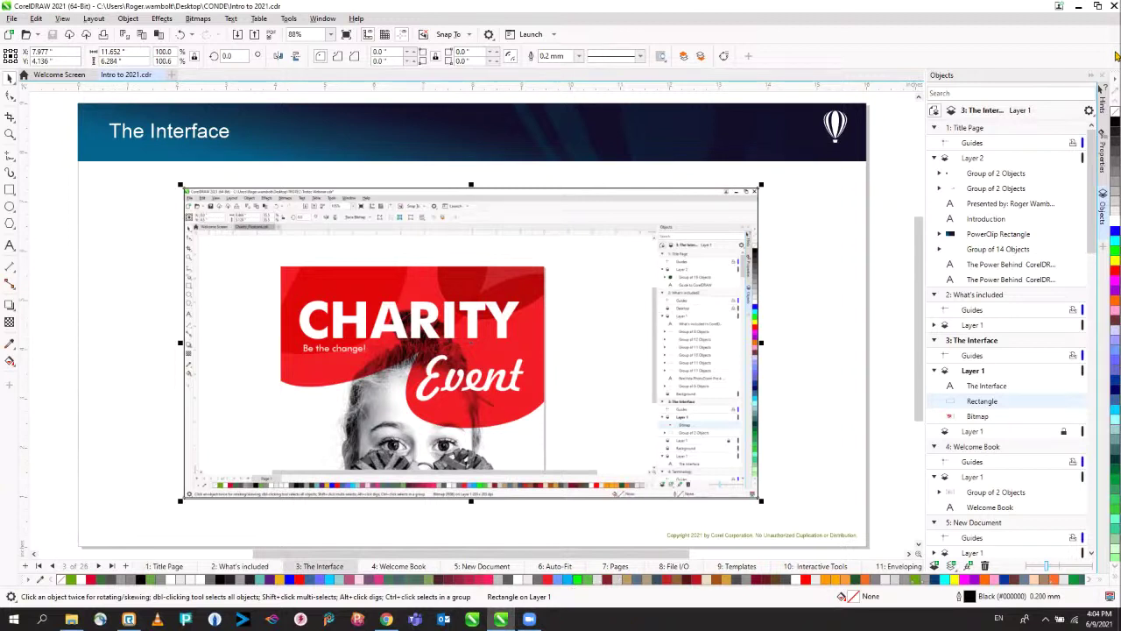
Step: Try RGB as the primary color mode in the new-document settings and cancel the document's creation
left_click(8, 35)
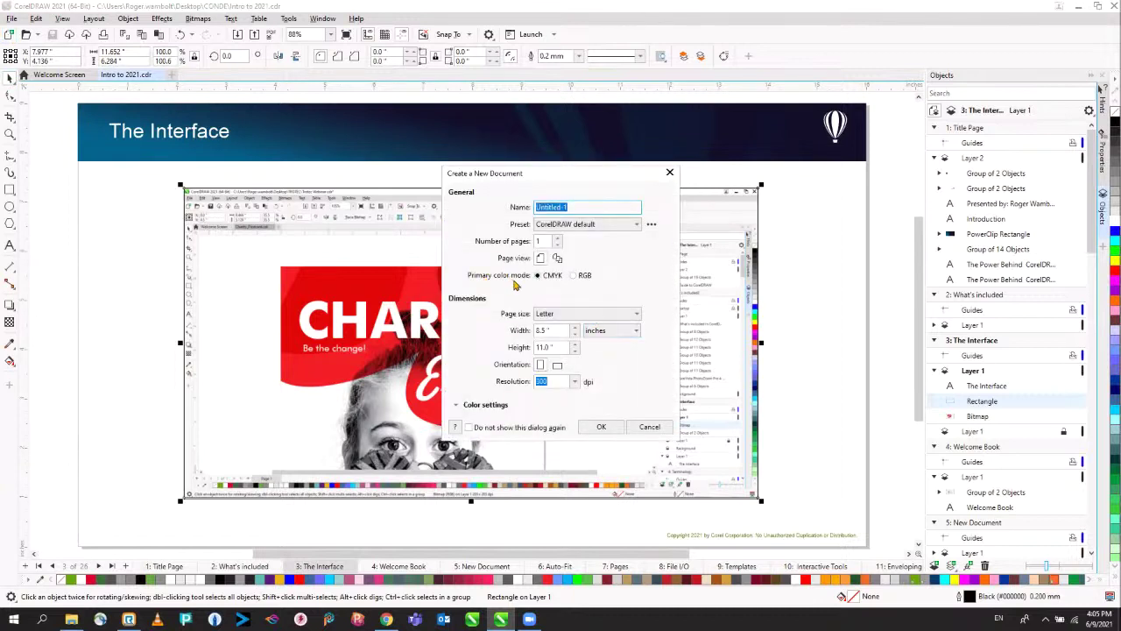
left_click(573, 275)
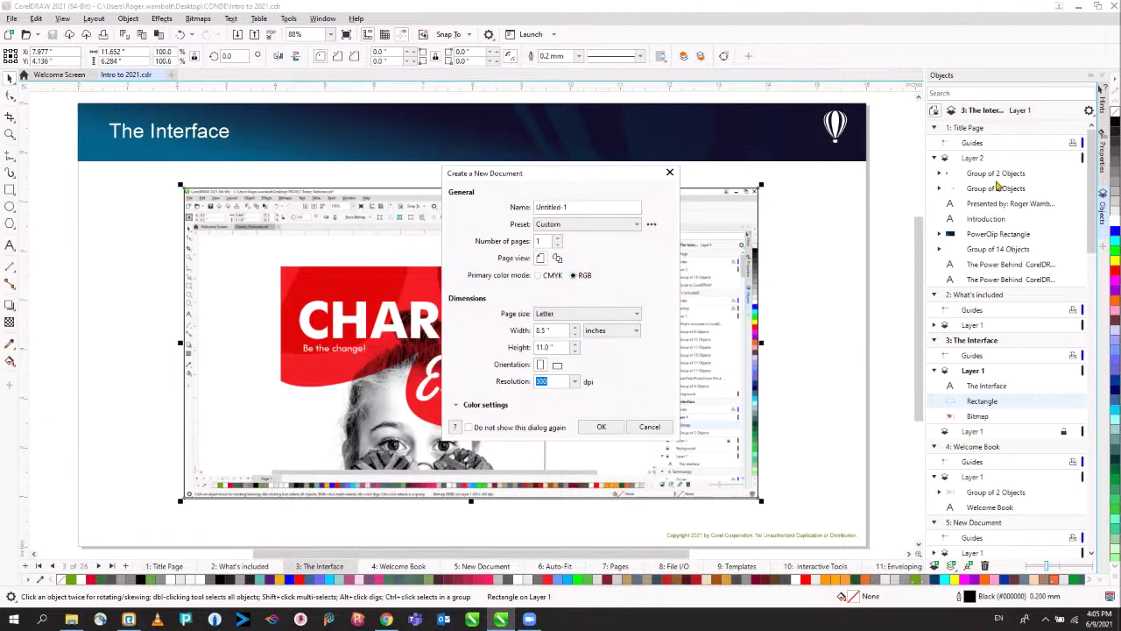
left_click(648, 427)
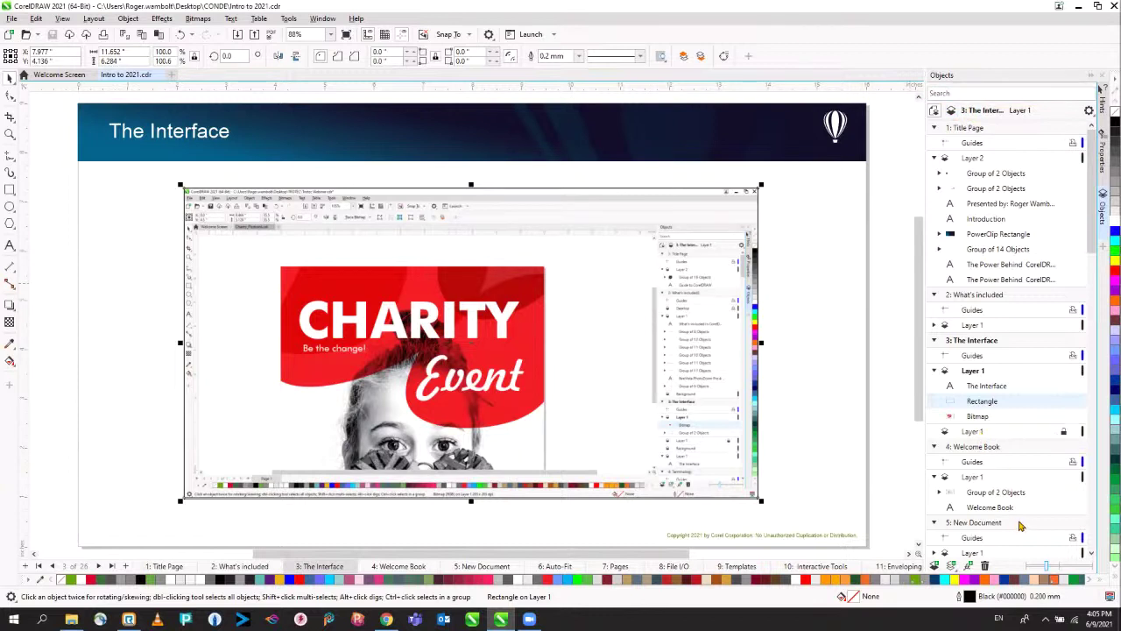
Step: Look over the available dockers and the options for adding or removing them from the workspace
left_click(322, 18)
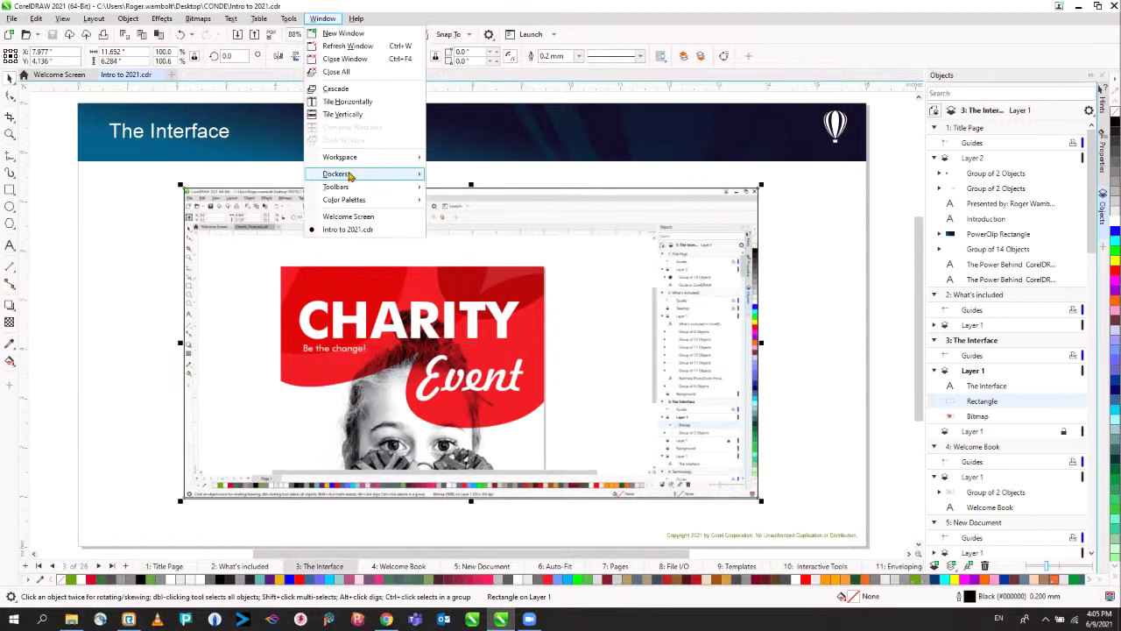
mouse_move(351, 177)
left_click(771, 29)
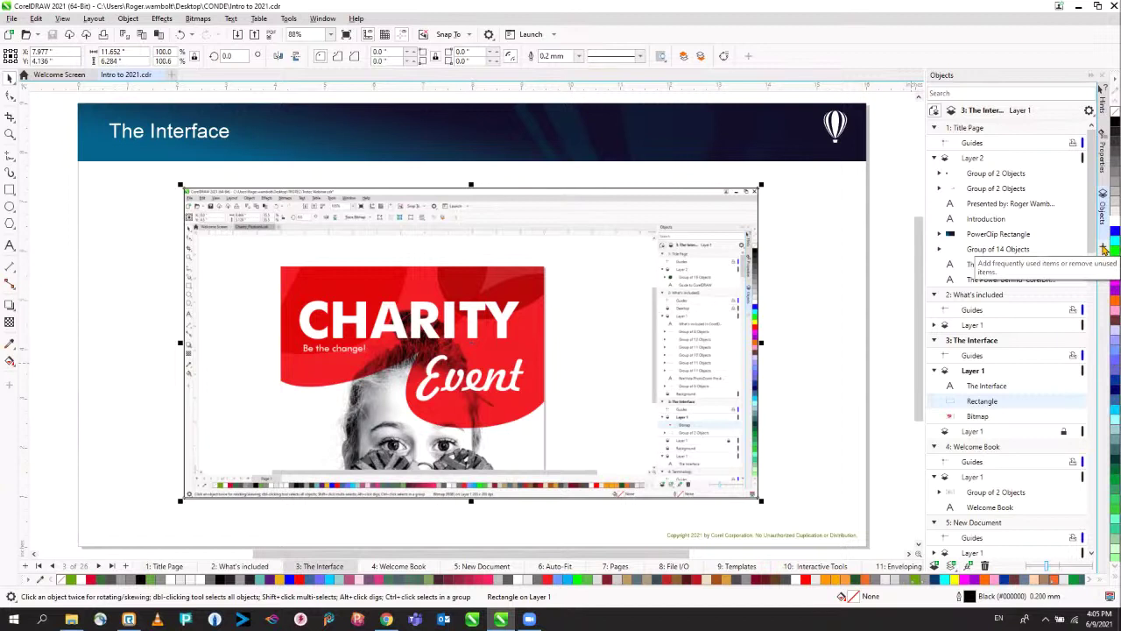
left_click(1104, 249)
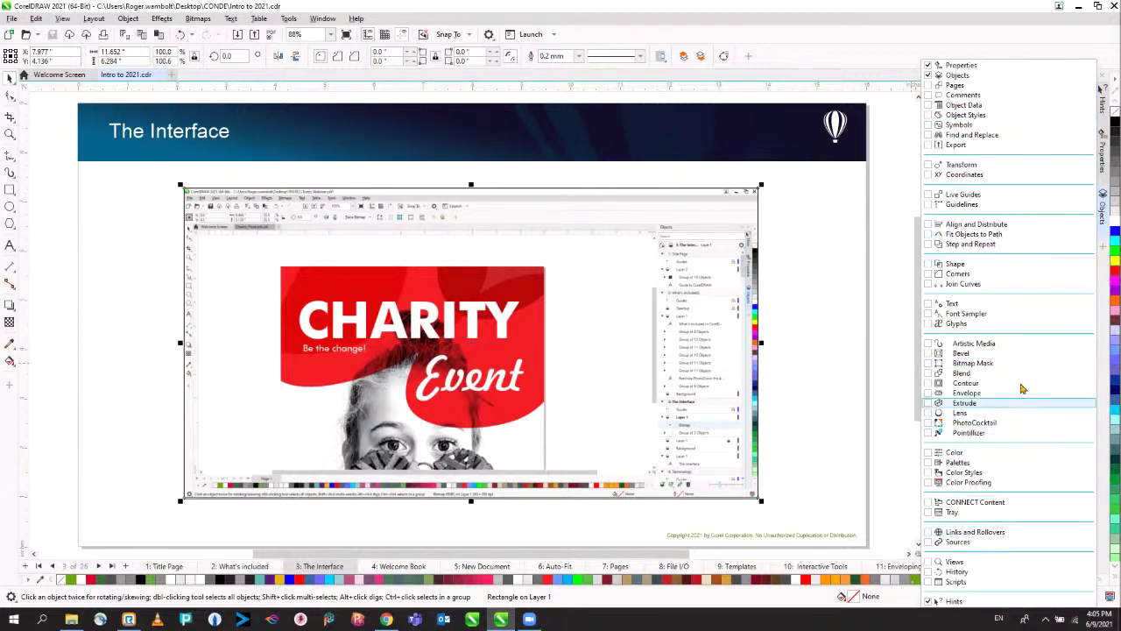
left_click(858, 54)
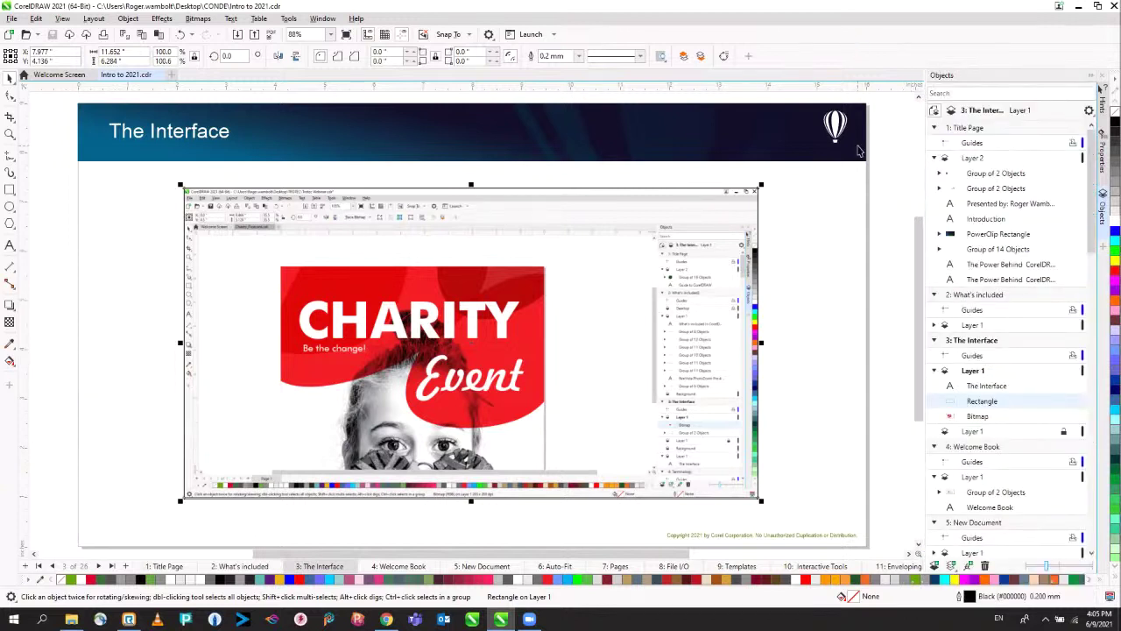
Step: Look at the customization options for the selected rectangle's property bar and for the toolbox
left_click(749, 59)
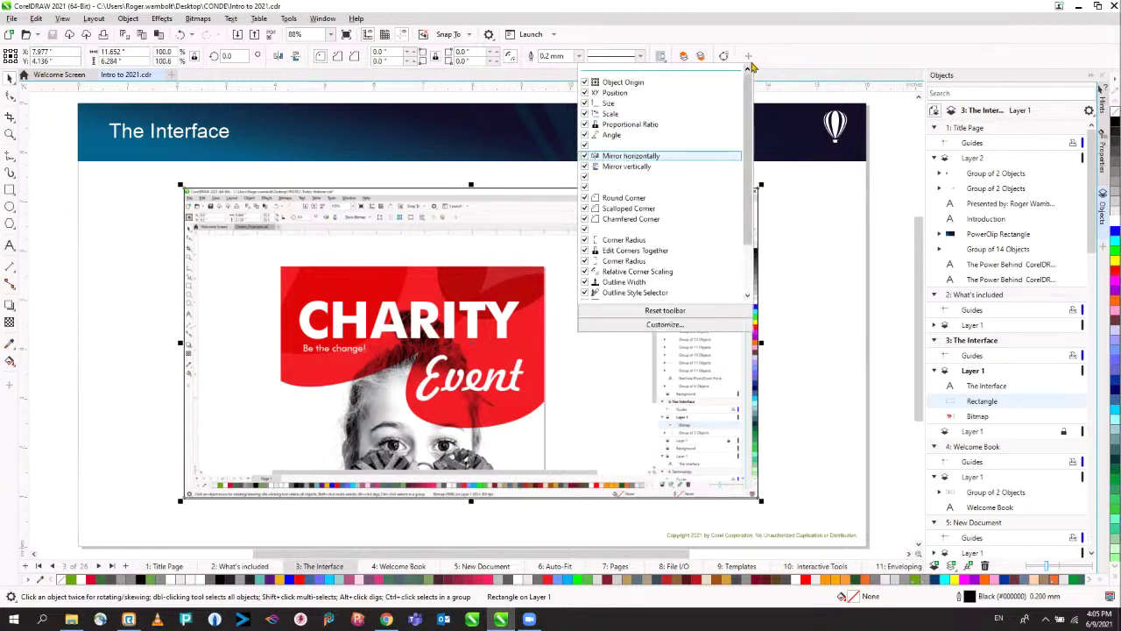
left_click(810, 51)
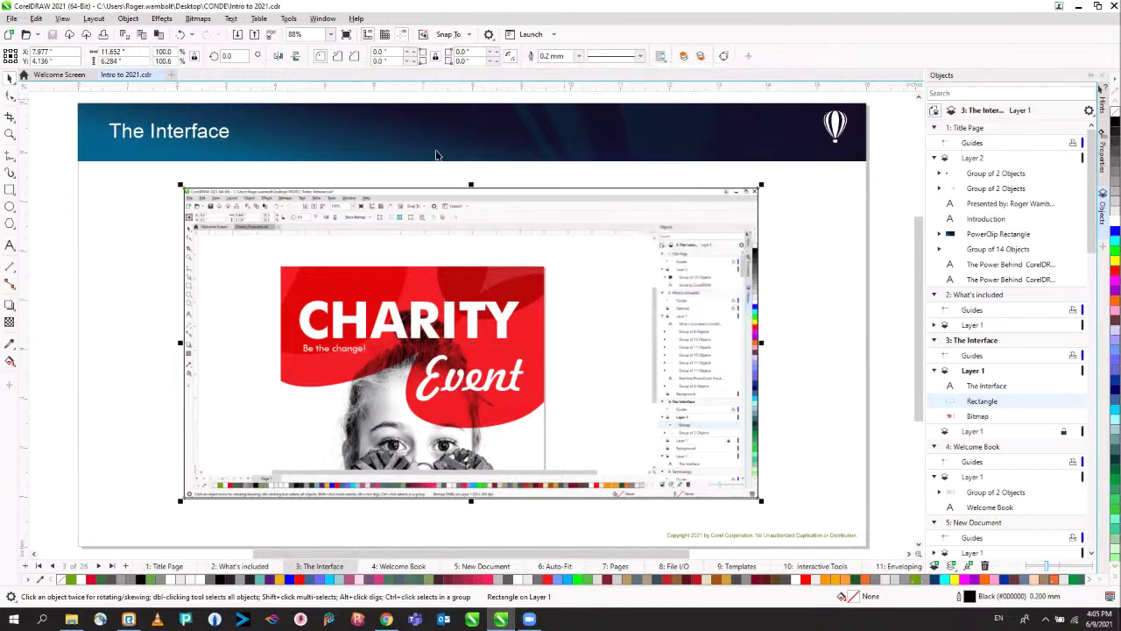
left_click(9, 386)
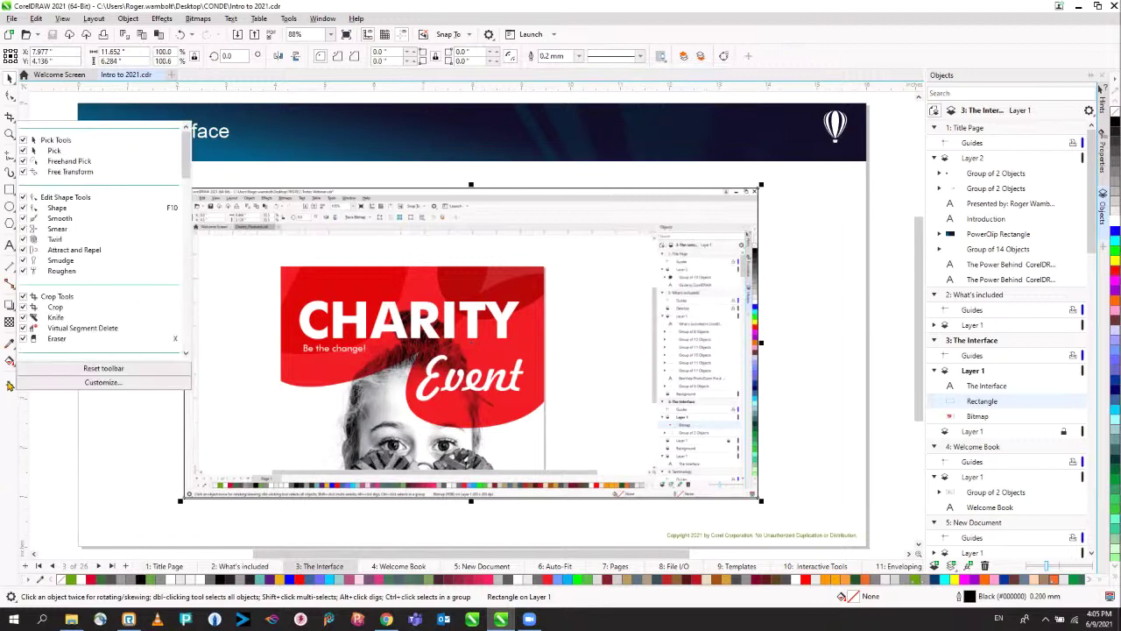
left_click(99, 448)
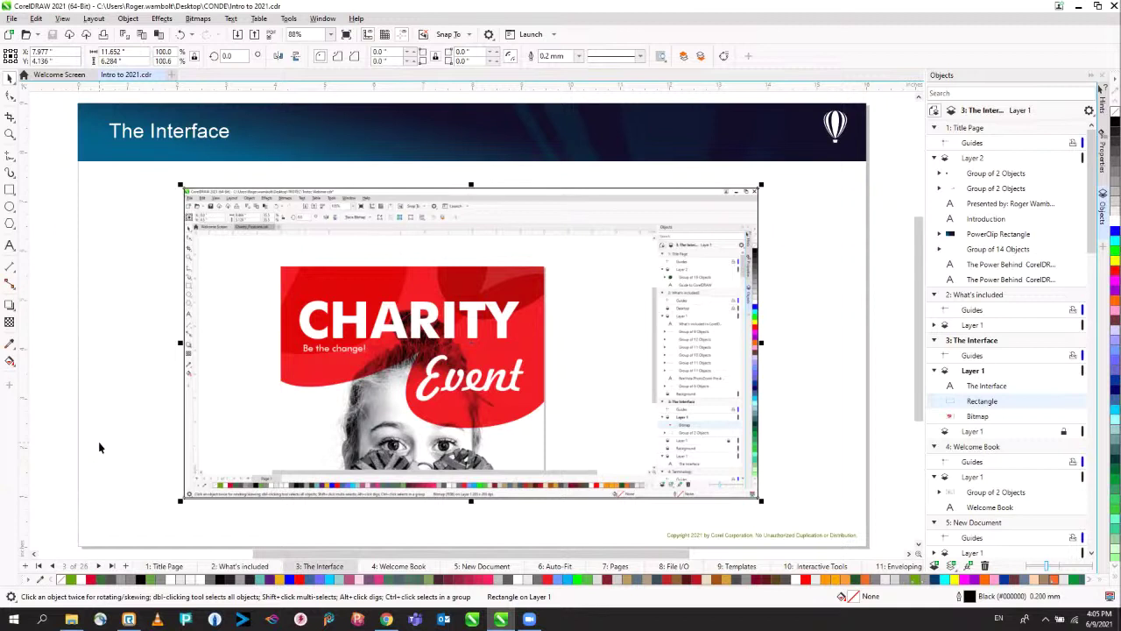
Step: Go to the Welcome Book page, open the Welcome Screen's Store and filter its offers to free items
key("Page_Down")
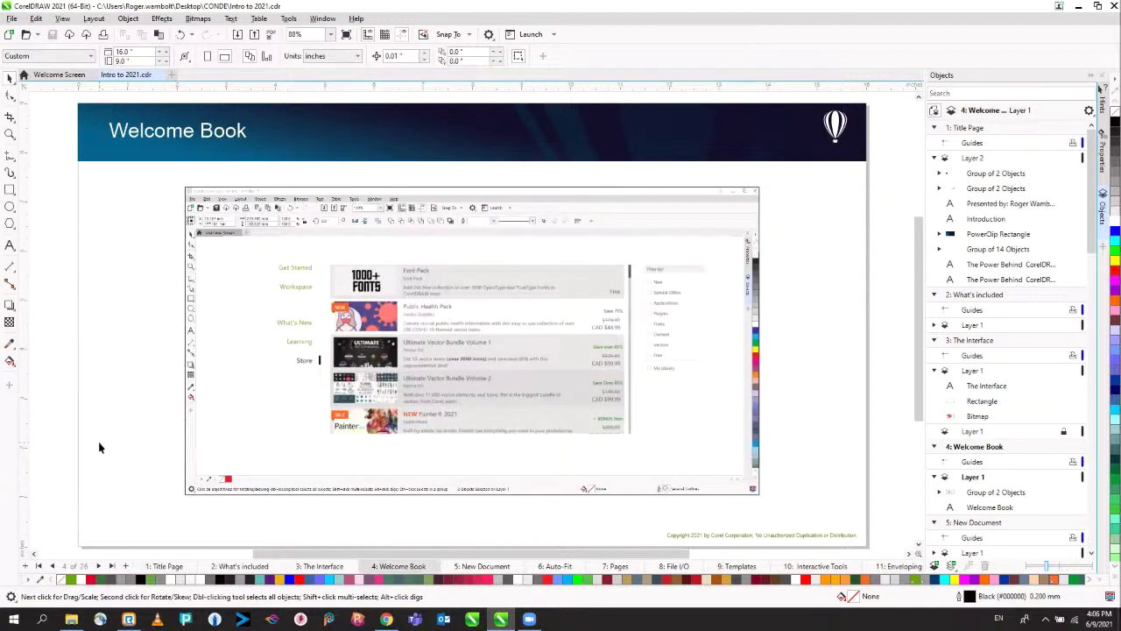
left_click(55, 76)
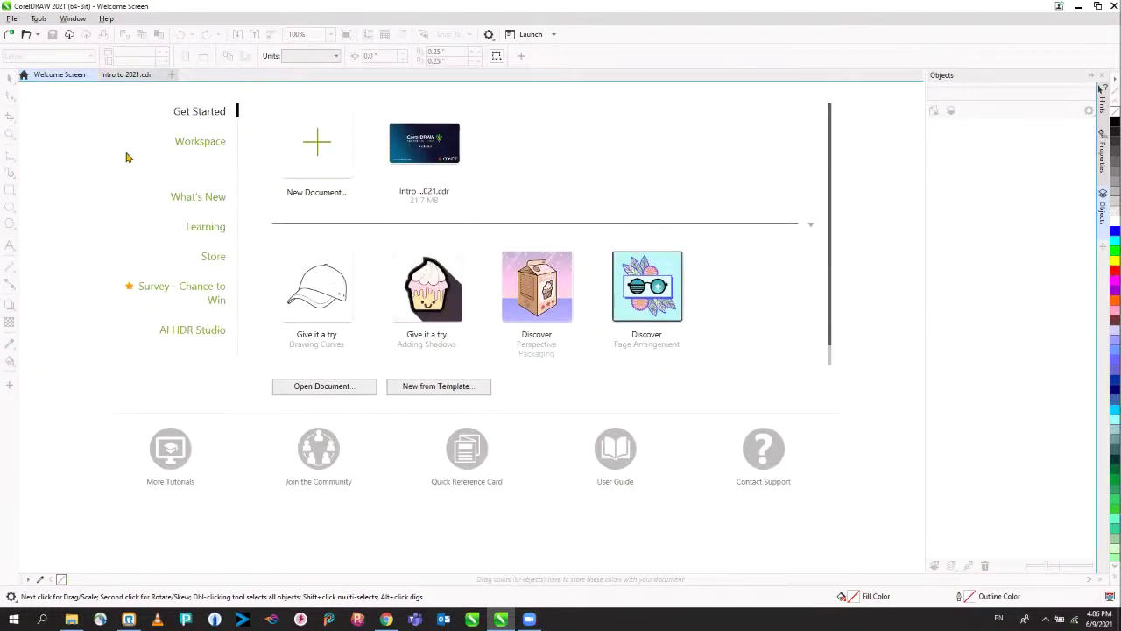
left_click(212, 259)
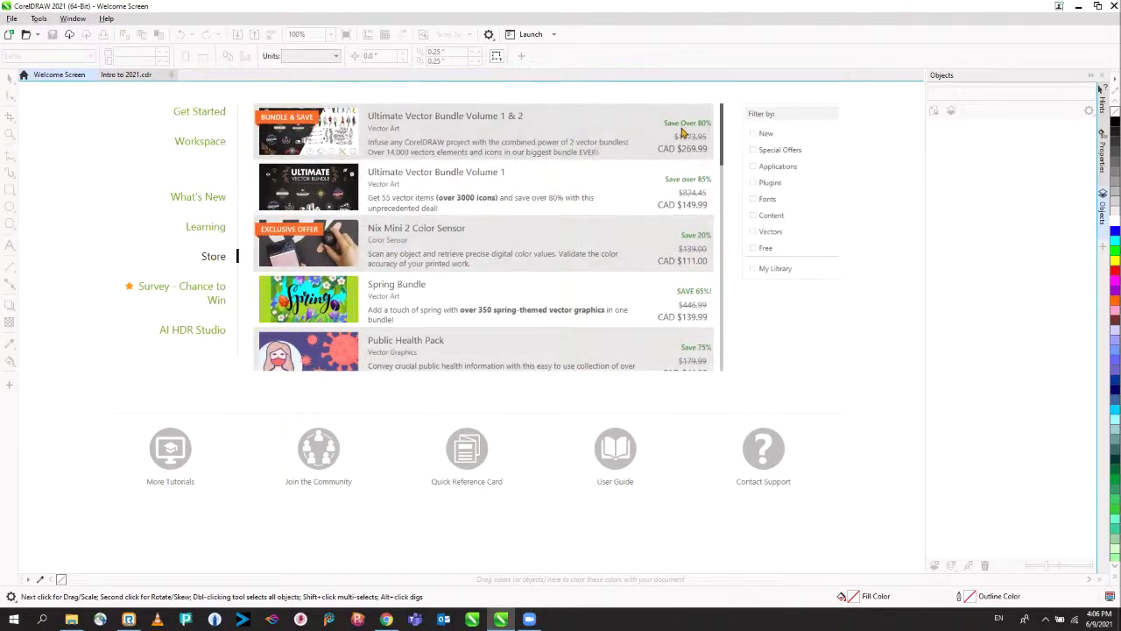
left_click(753, 183)
left_click(753, 183)
left_click(753, 249)
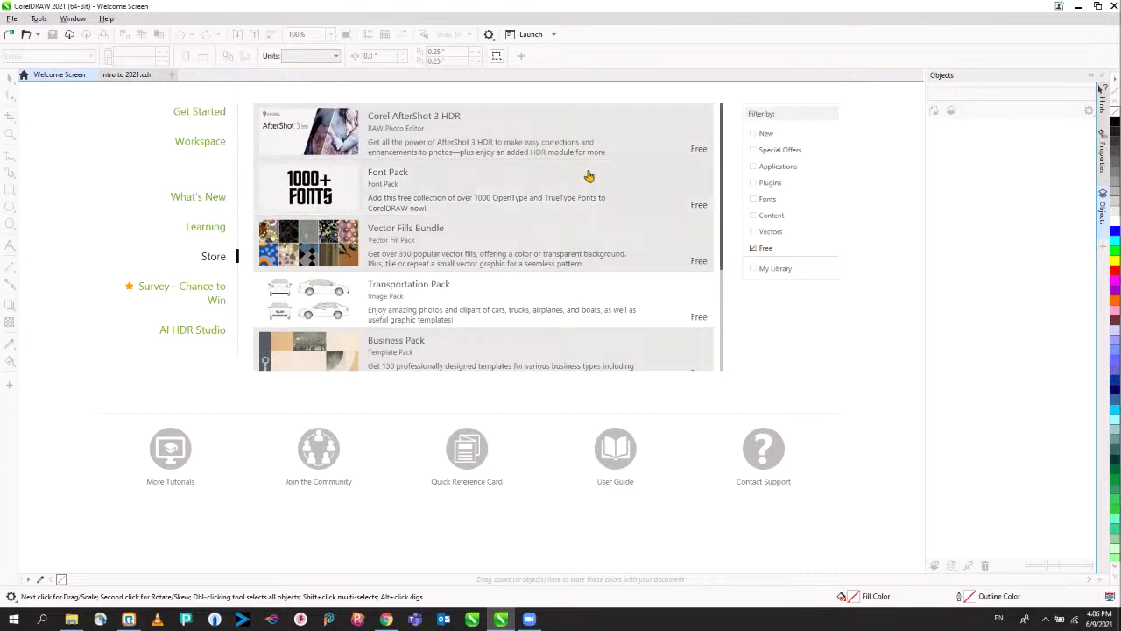
Step: Look at the details of the free Modern Life Pack and return to the list of free items
scroll(614, 200, "down", 3)
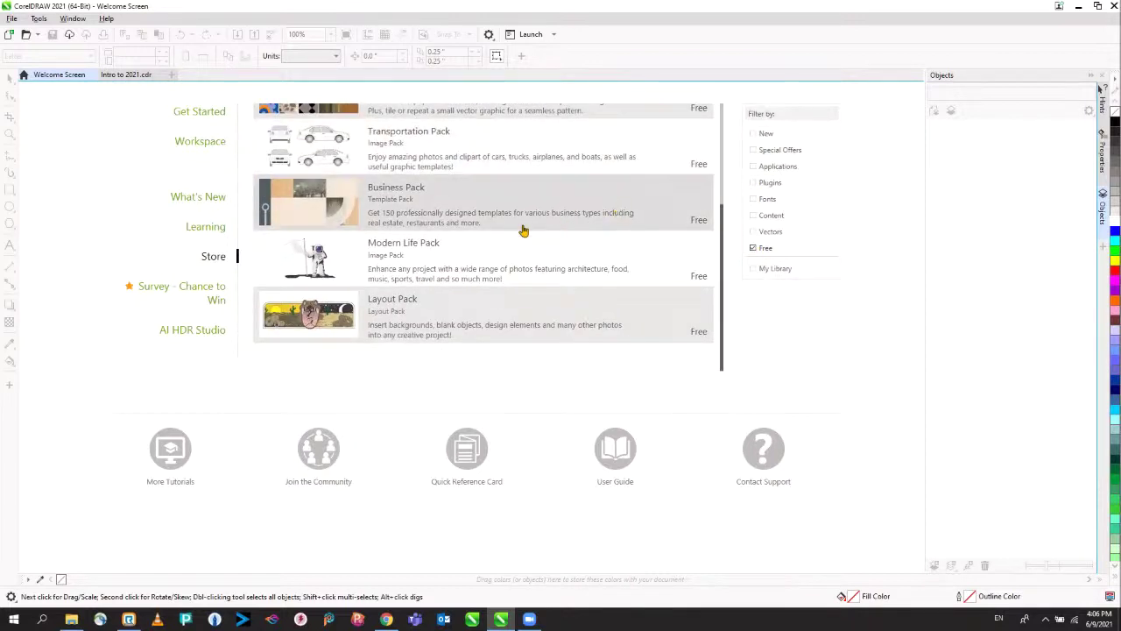
left_click(449, 270)
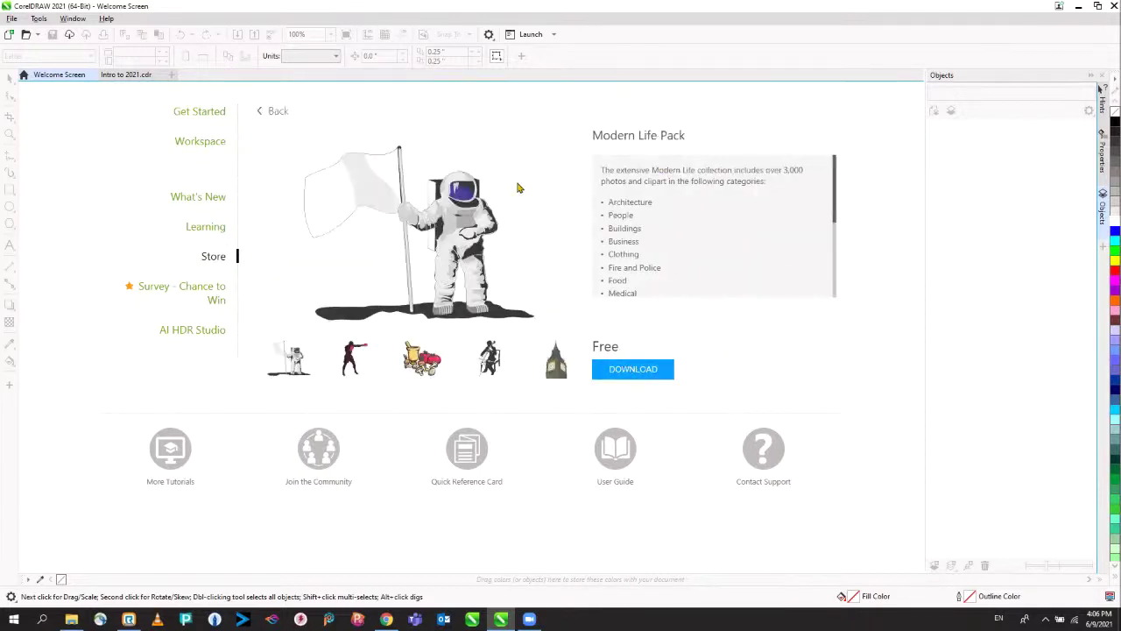
left_click(271, 117)
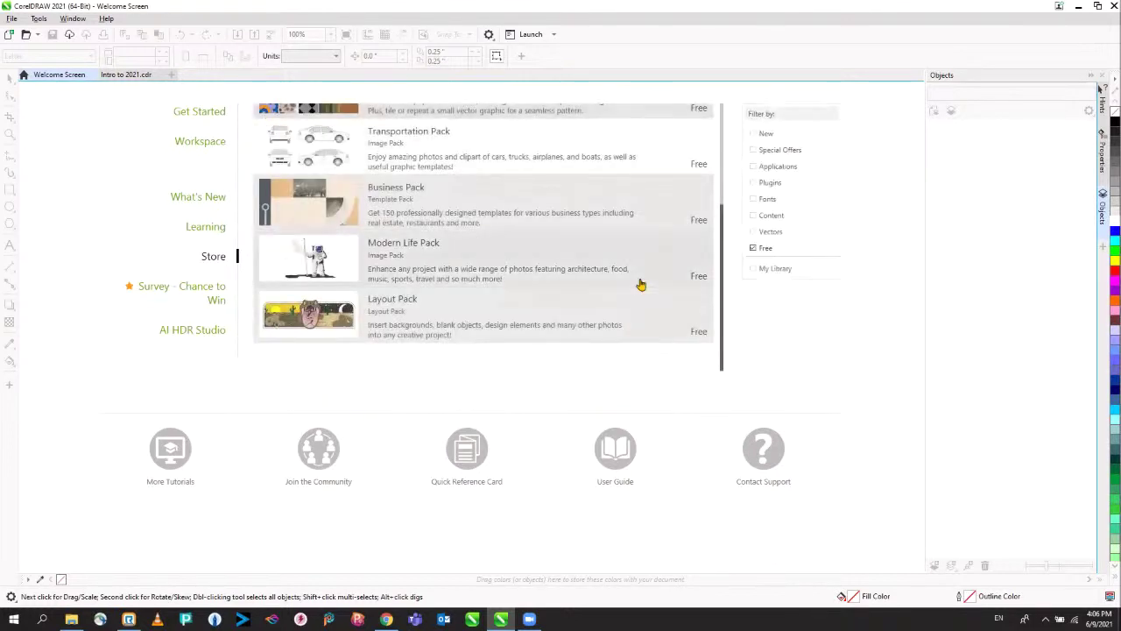
Step: View the My Library items in the Store, clear that filter, and look at the help options for refreshing the account
left_click(755, 270)
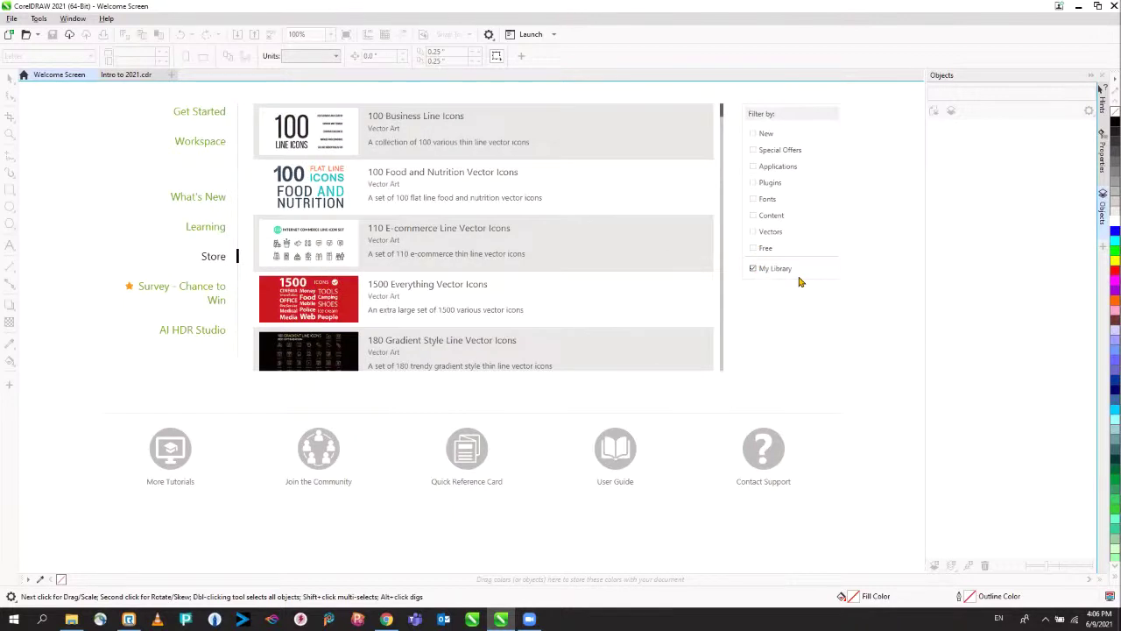
left_click(754, 268)
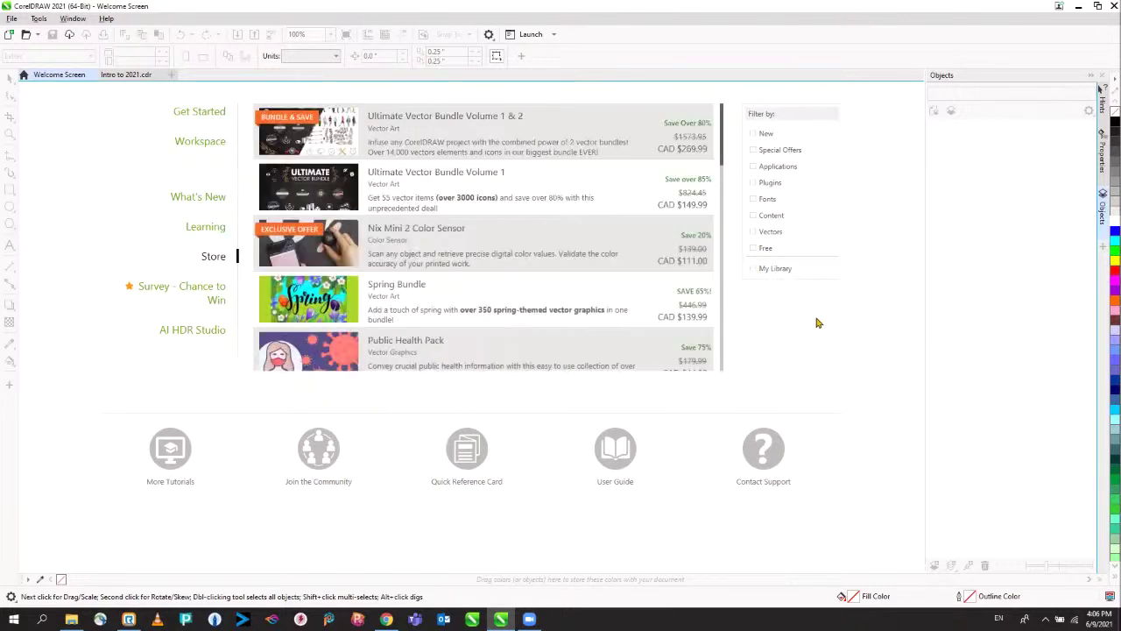
left_click(108, 20)
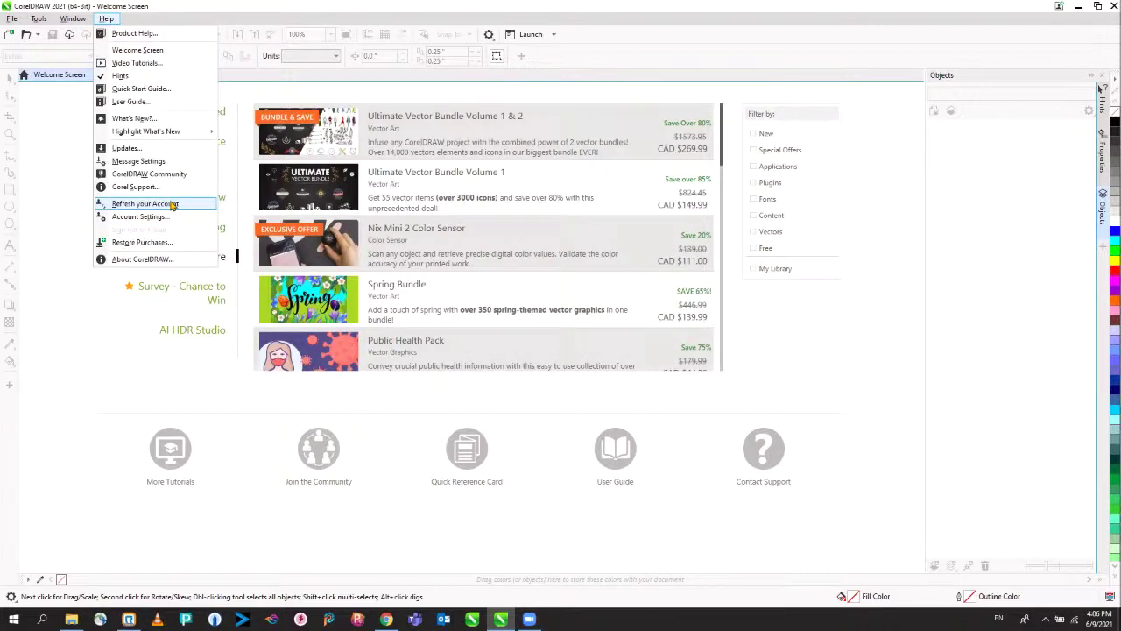
left_click(73, 367)
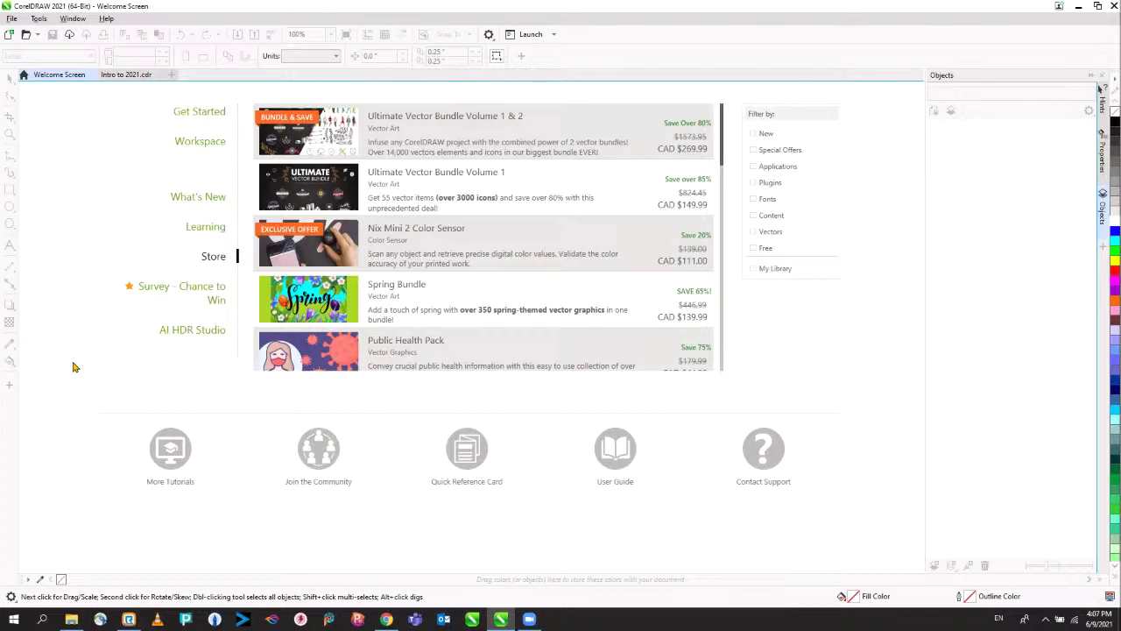
Step: Look through the Welcome Screen's What's New, Survey and Get Started sections, and return to the Intro to 2021.cdr document
left_click(200, 196)
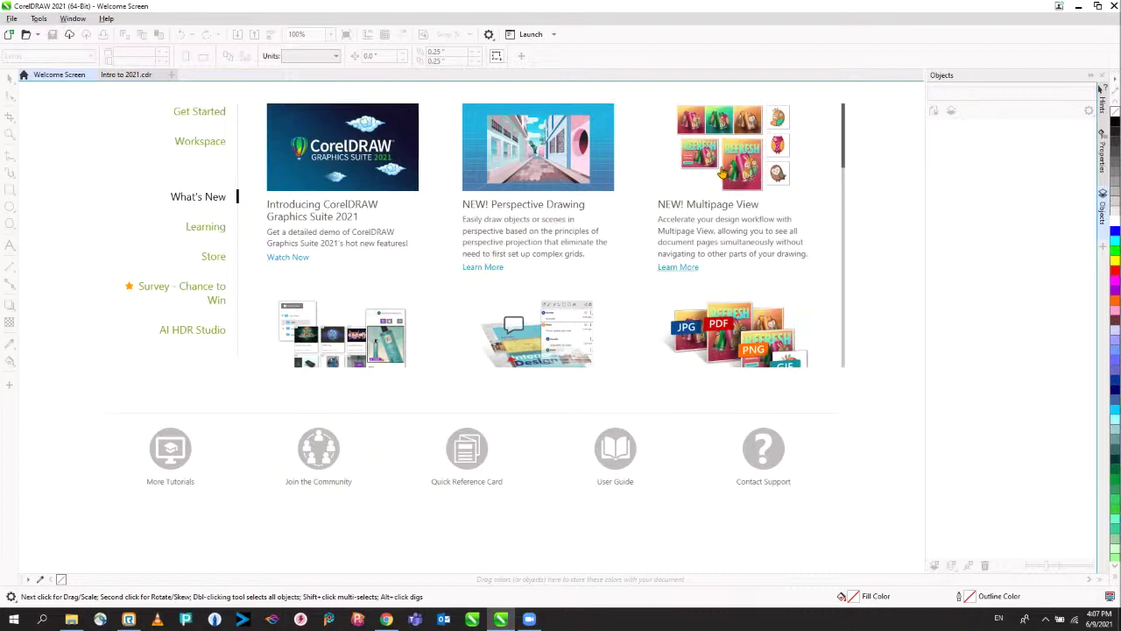
scroll(608, 278, "down", 3)
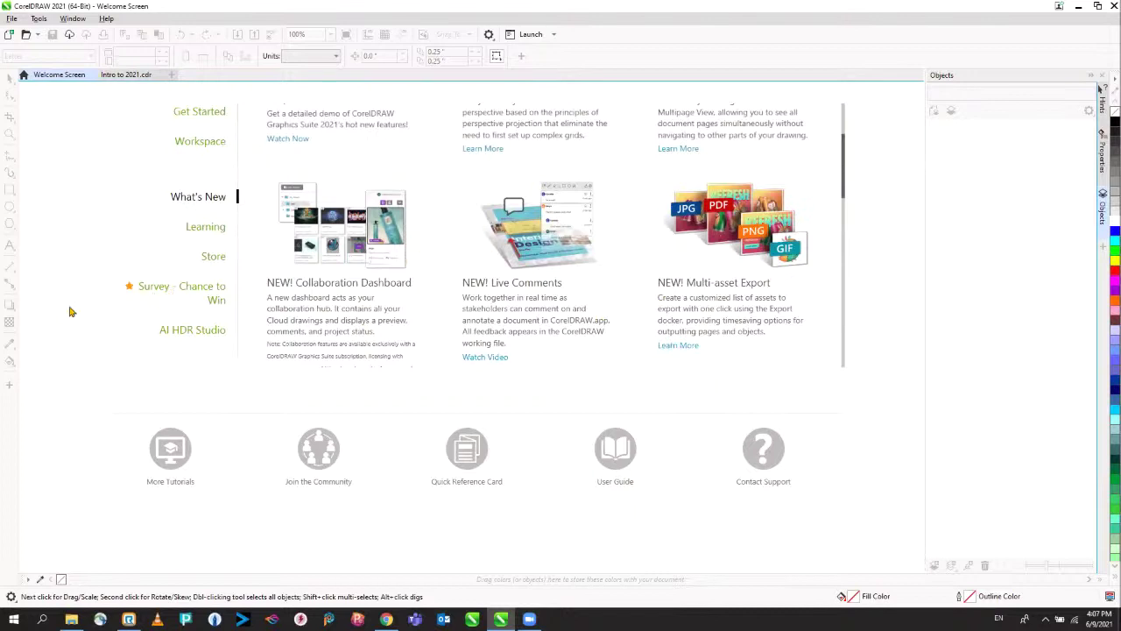
left_click(164, 289)
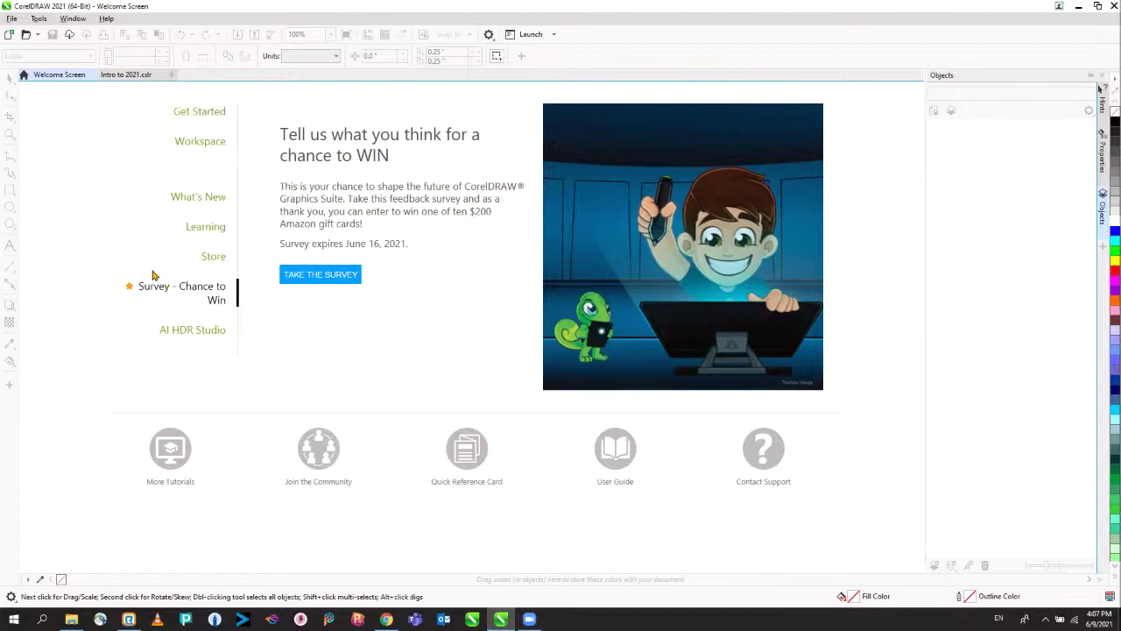
left_click(188, 113)
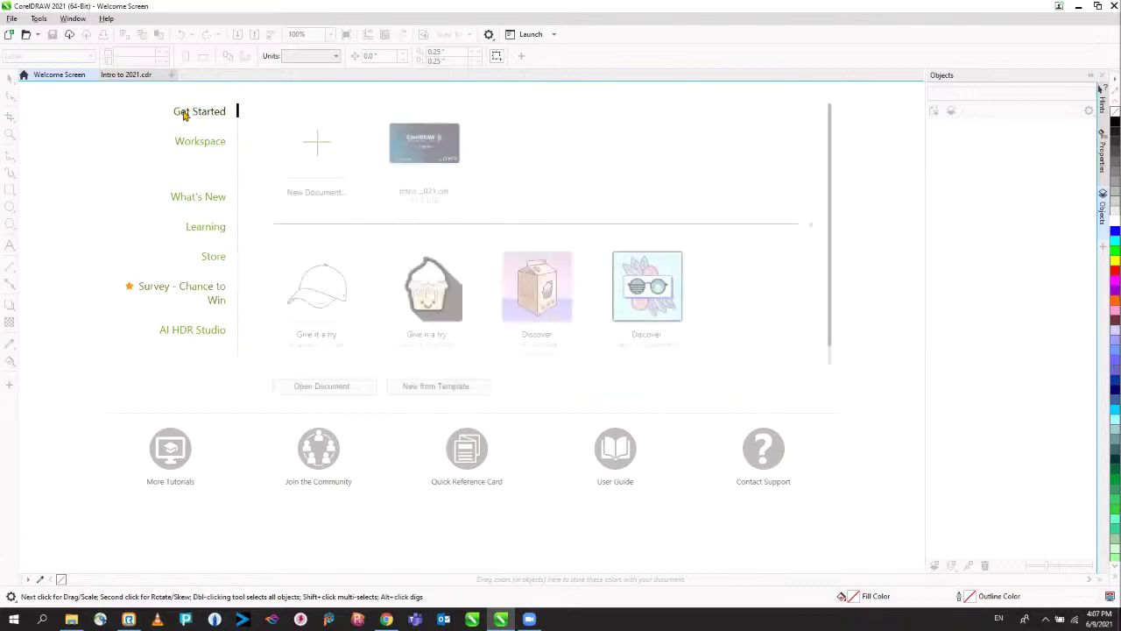
left_click(128, 76)
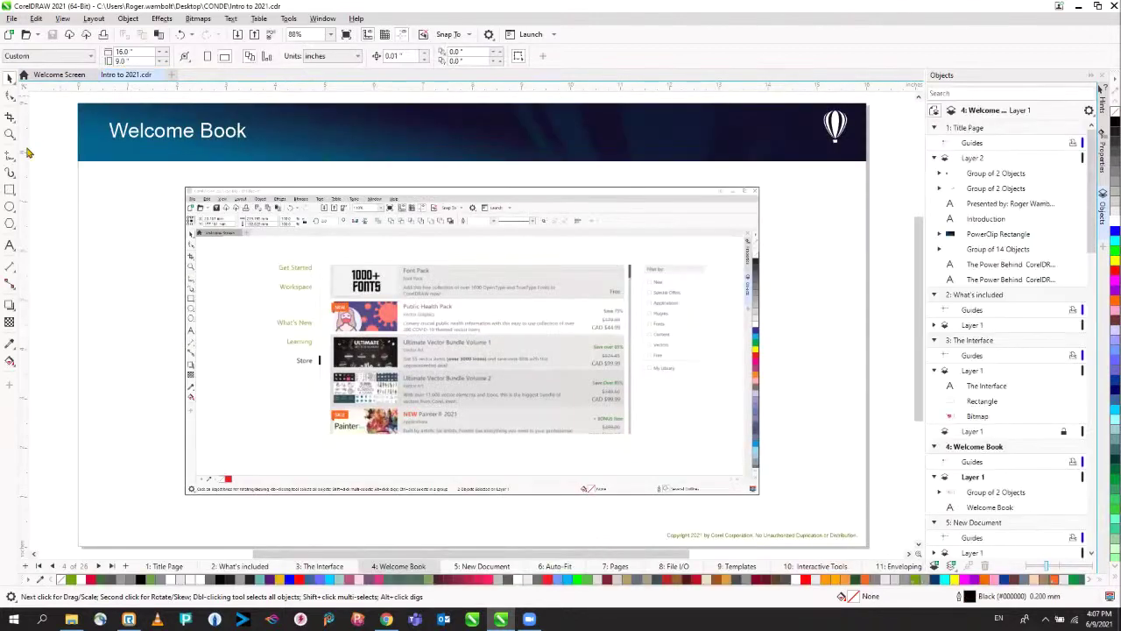
Step: Go to the New Document page and create a new one-page Letter document in CMYK at 300 dpi
key("Page_Down")
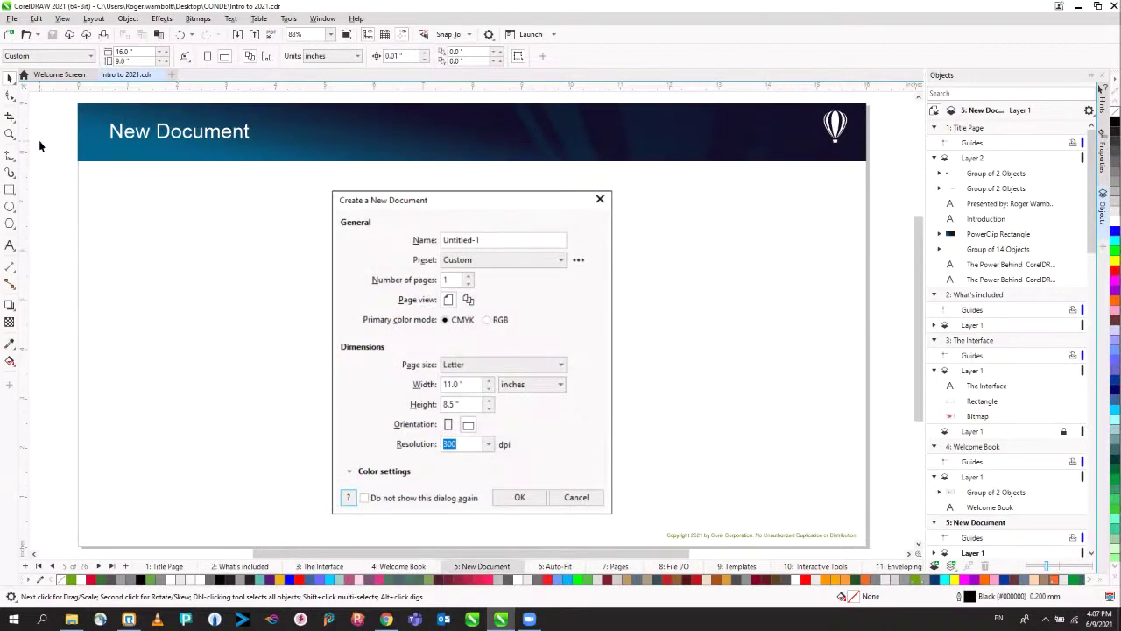
left_click(12, 18)
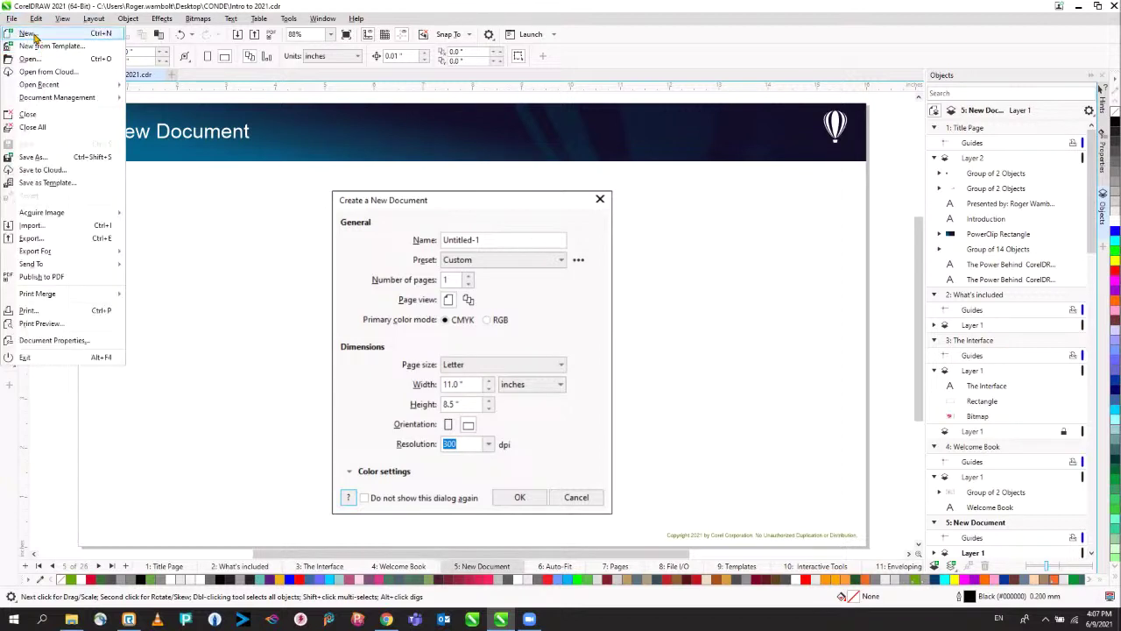
left_click(28, 33)
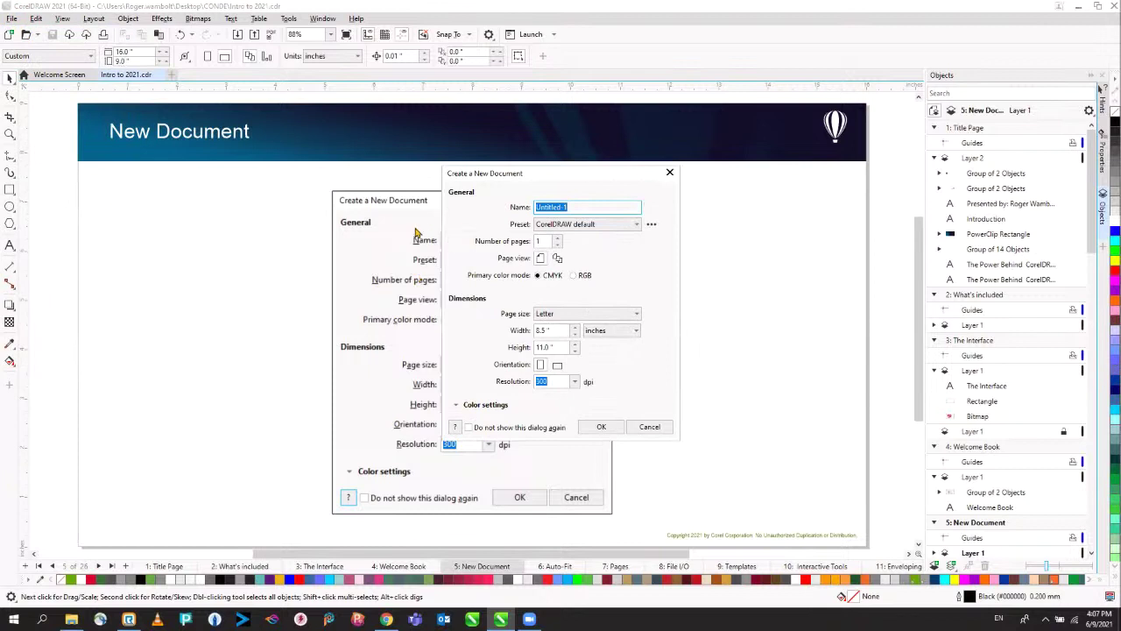
left_click(558, 258)
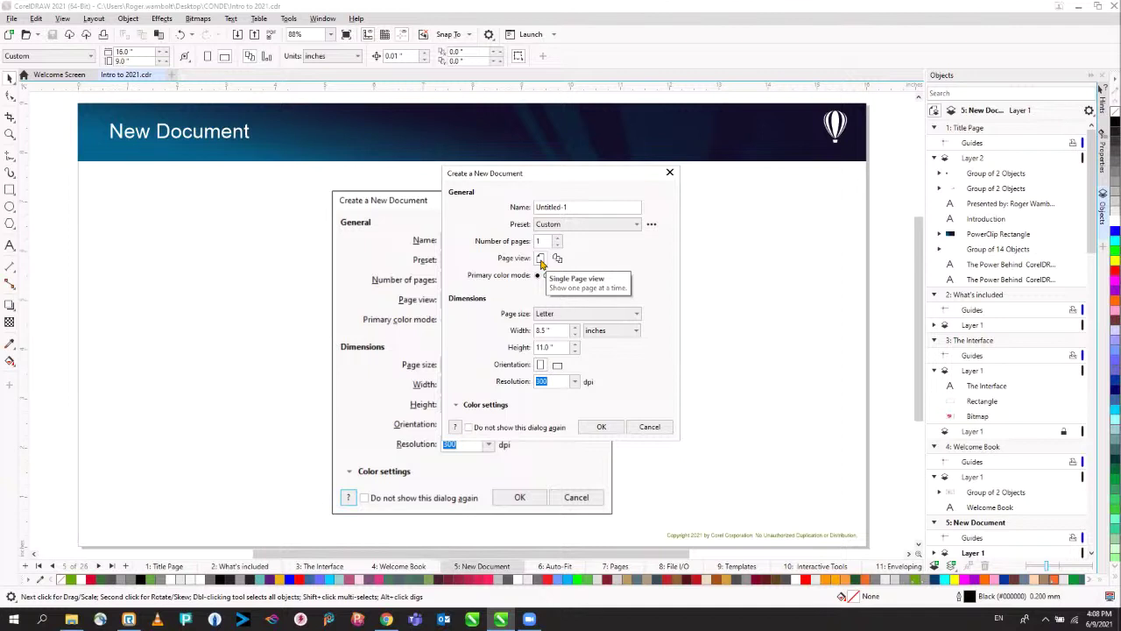
left_click(601, 428)
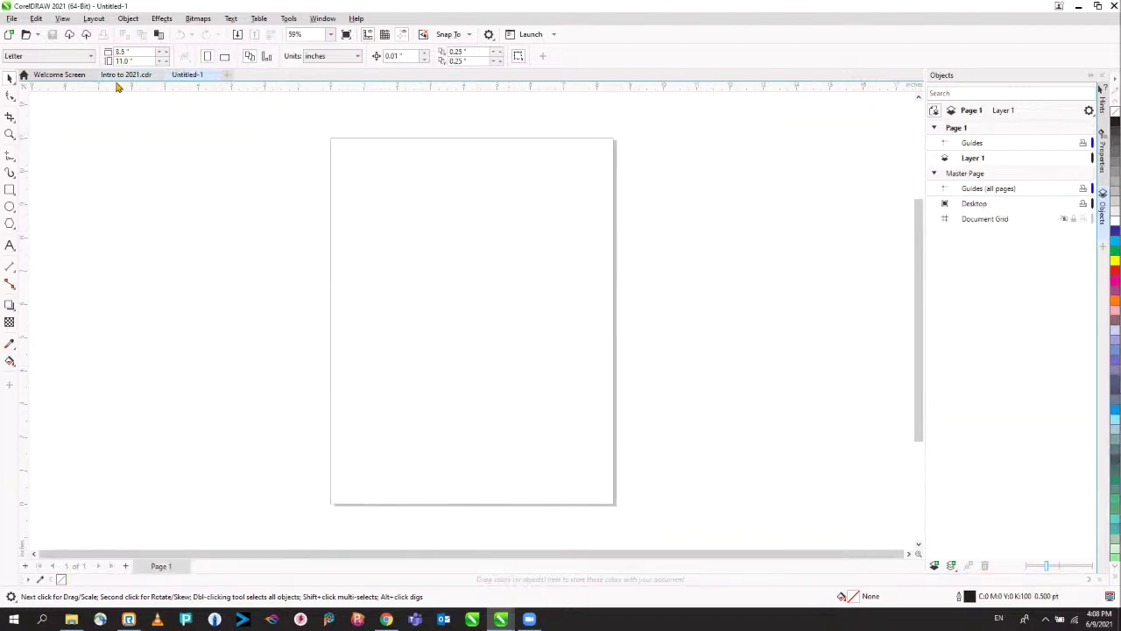
Step: Copy the circular infographic from the Auto-Fit page of Intro to 2021.cdr into the Untitled-1 document
left_click(122, 75)
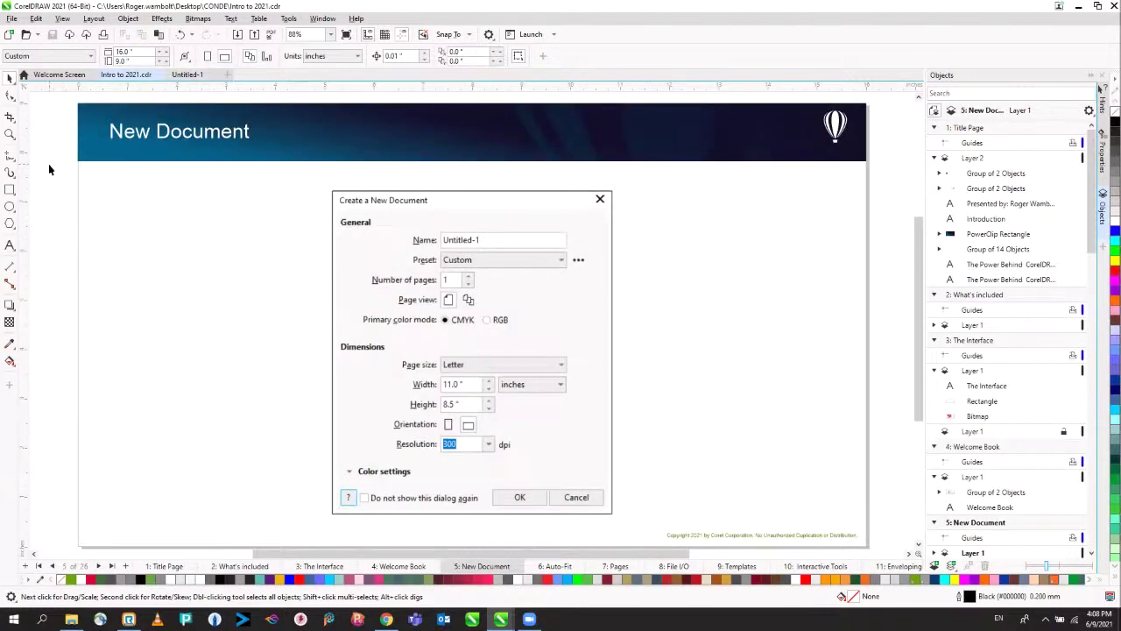
key("Page_Down")
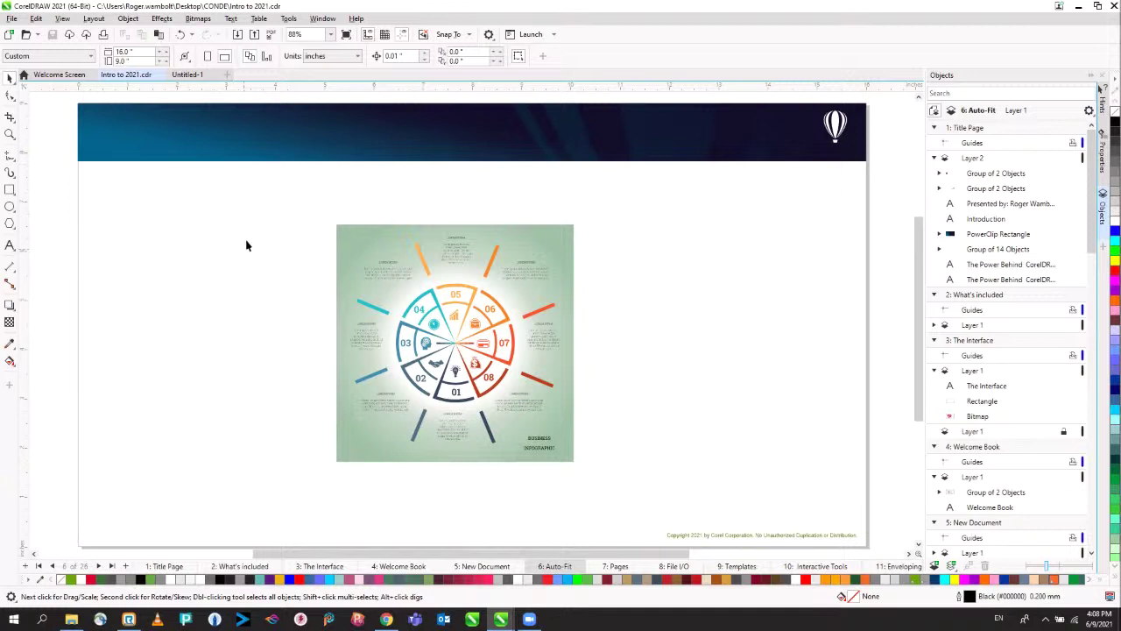
left_click_drag(275, 208, 598, 495)
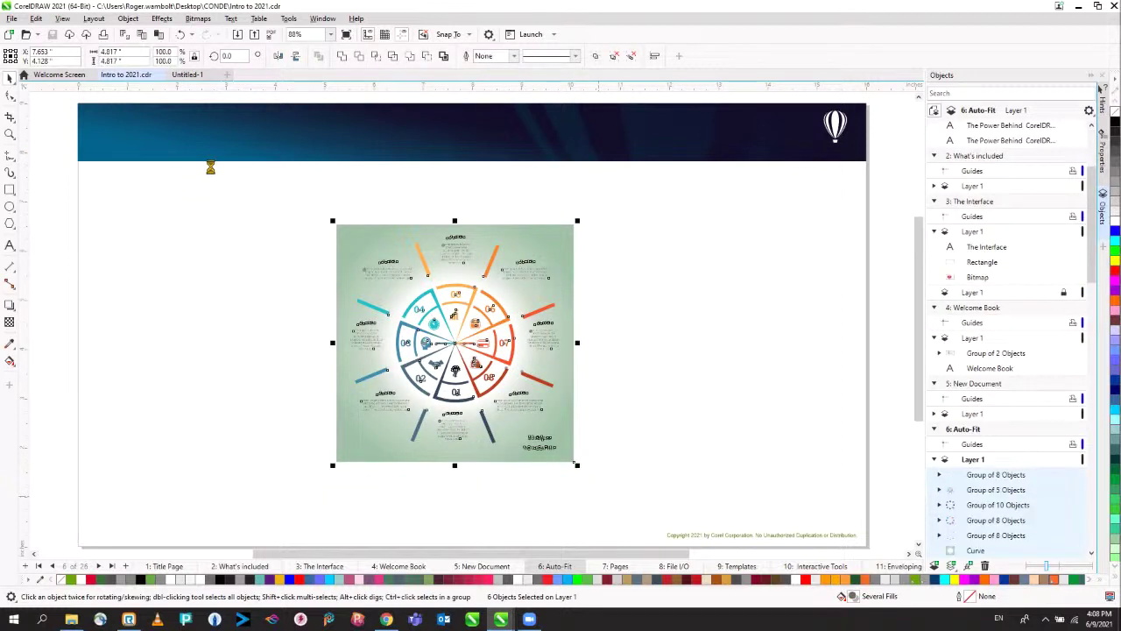
left_click(186, 75)
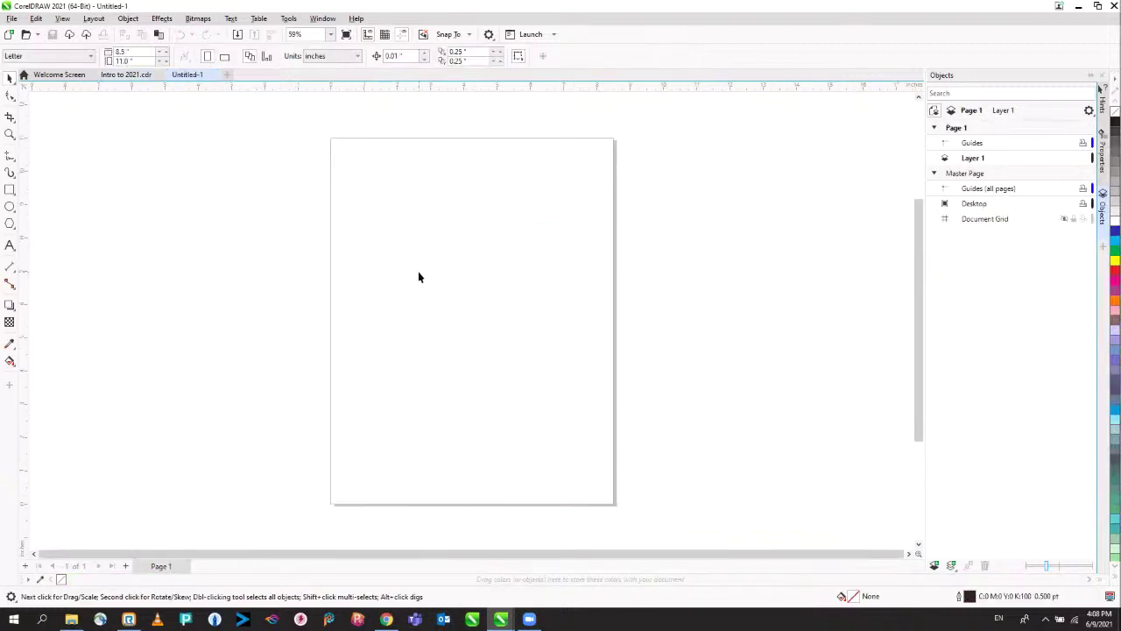
key("ctrl+v")
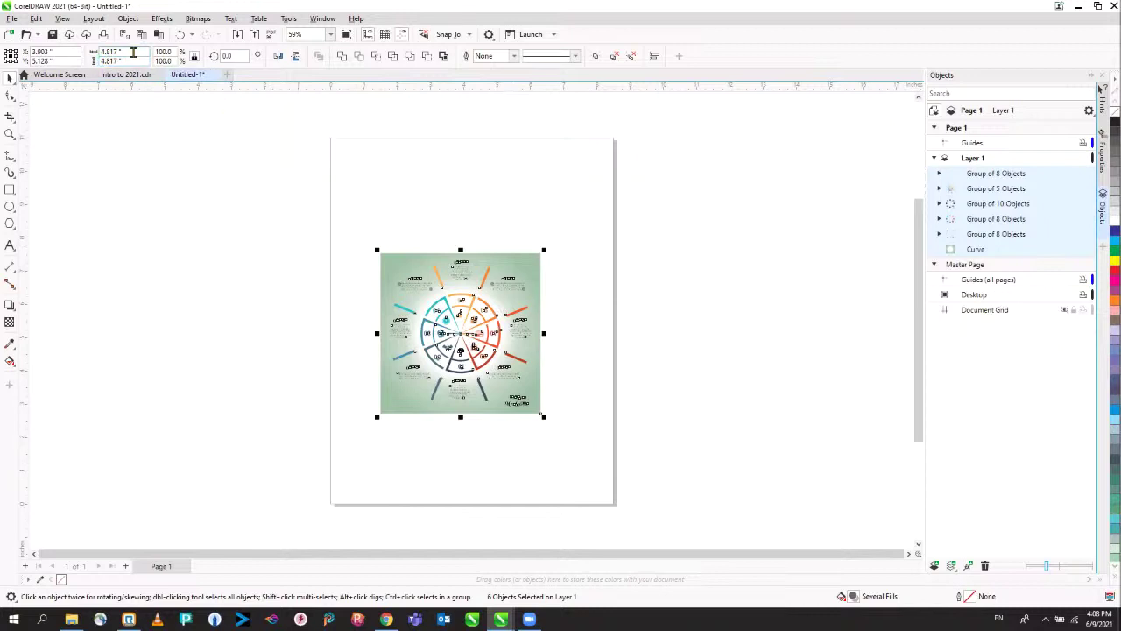
Step: Autofit the Untitled-1 page to the infographic with a 0.25-inch margin
left_click(199, 223)
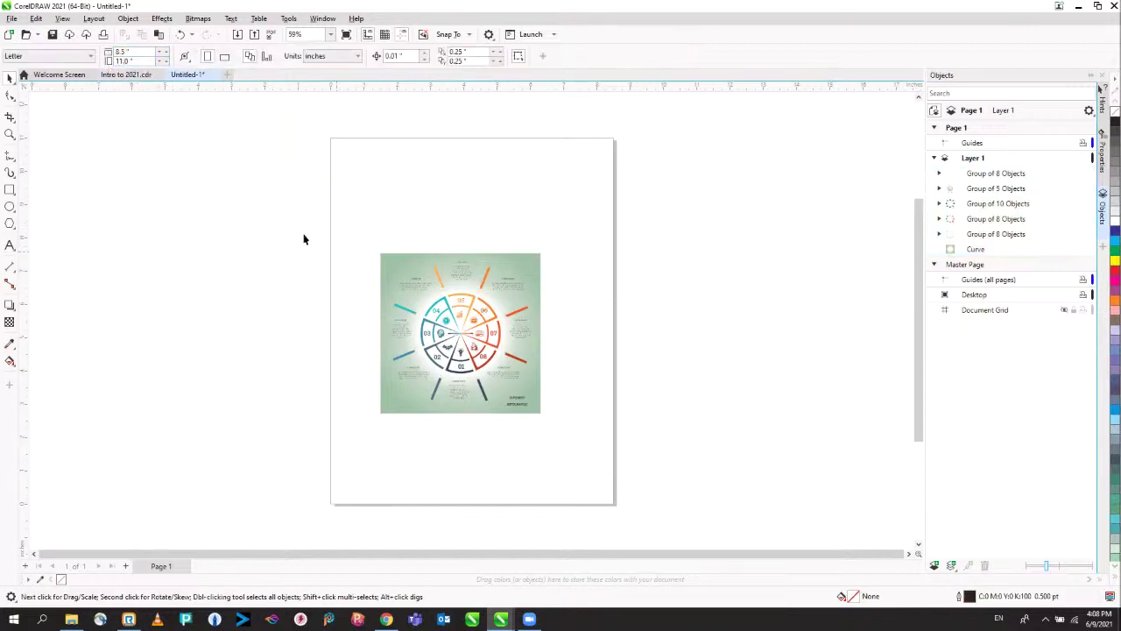
left_click(184, 57)
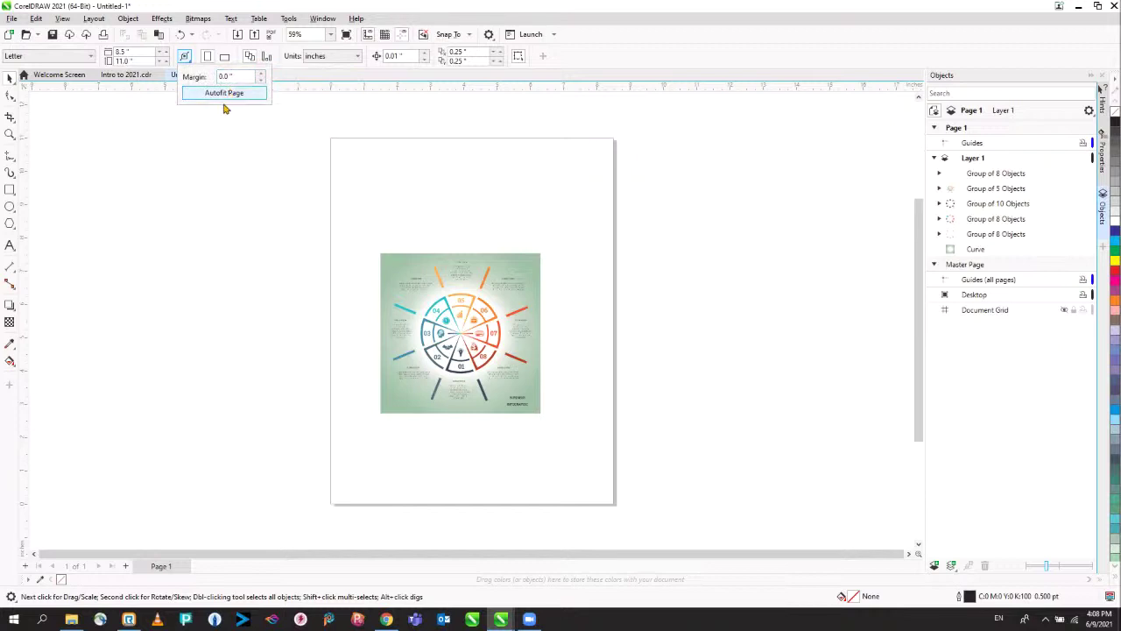
double_click(224, 76)
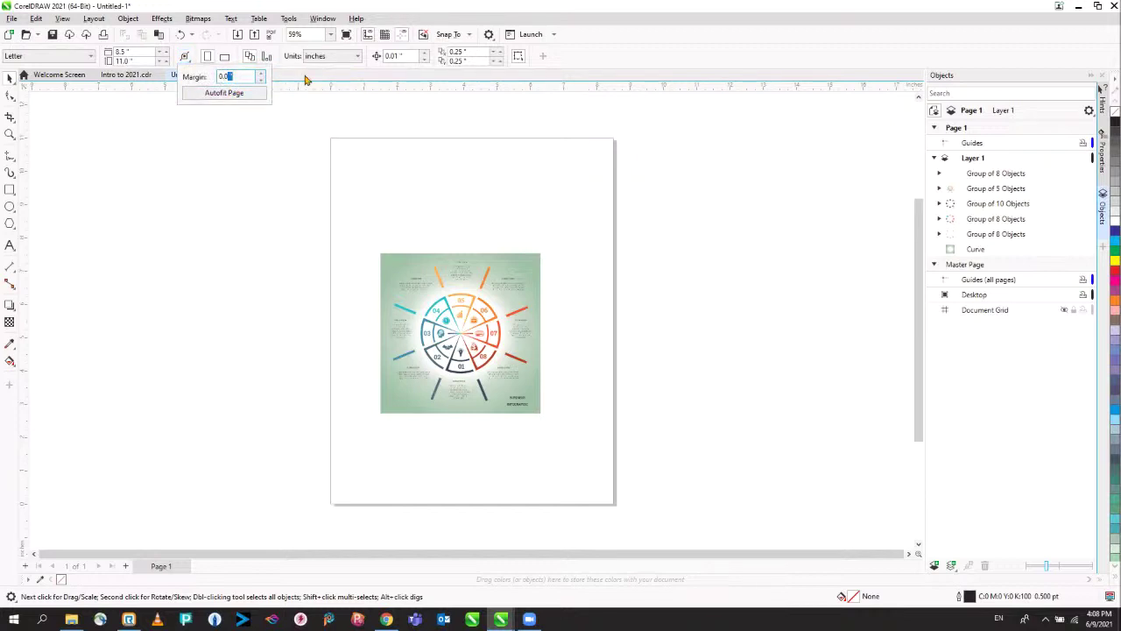
type("0.25")
left_click(230, 93)
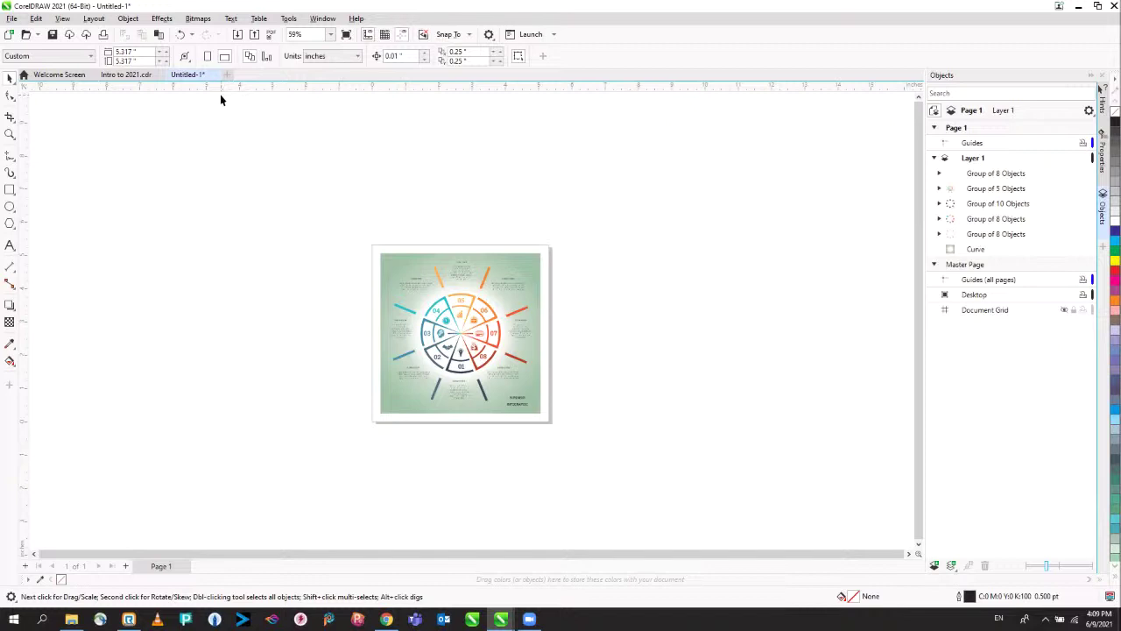
Step: Return to Intro to 2021.cdr, go to the 7: Pages page and open the Pages docker
left_click(123, 76)
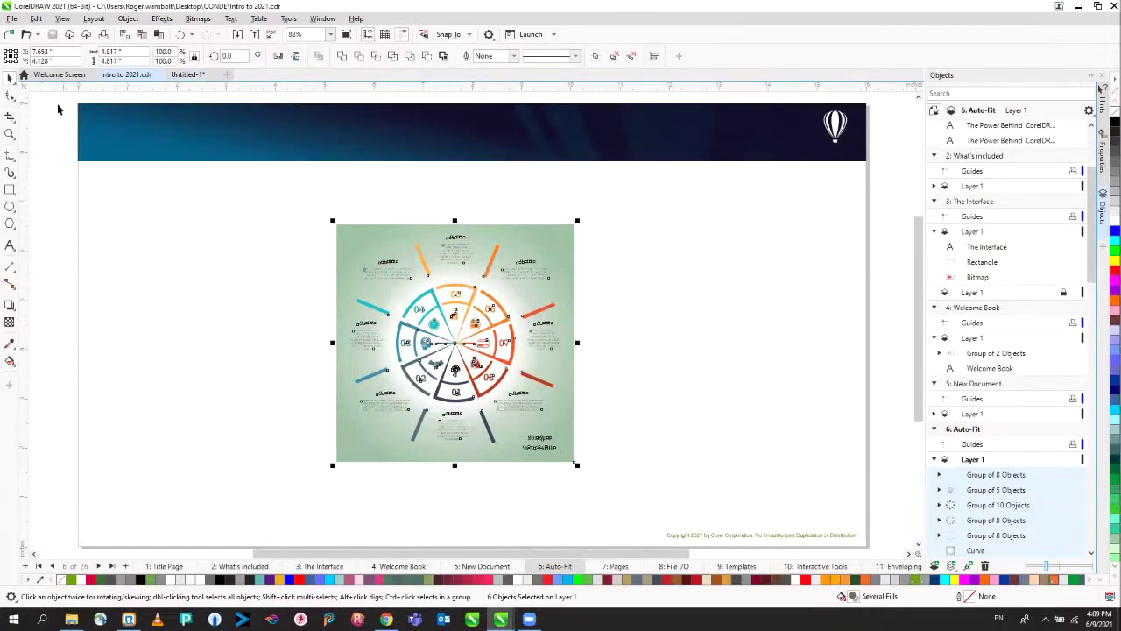
key("Escape")
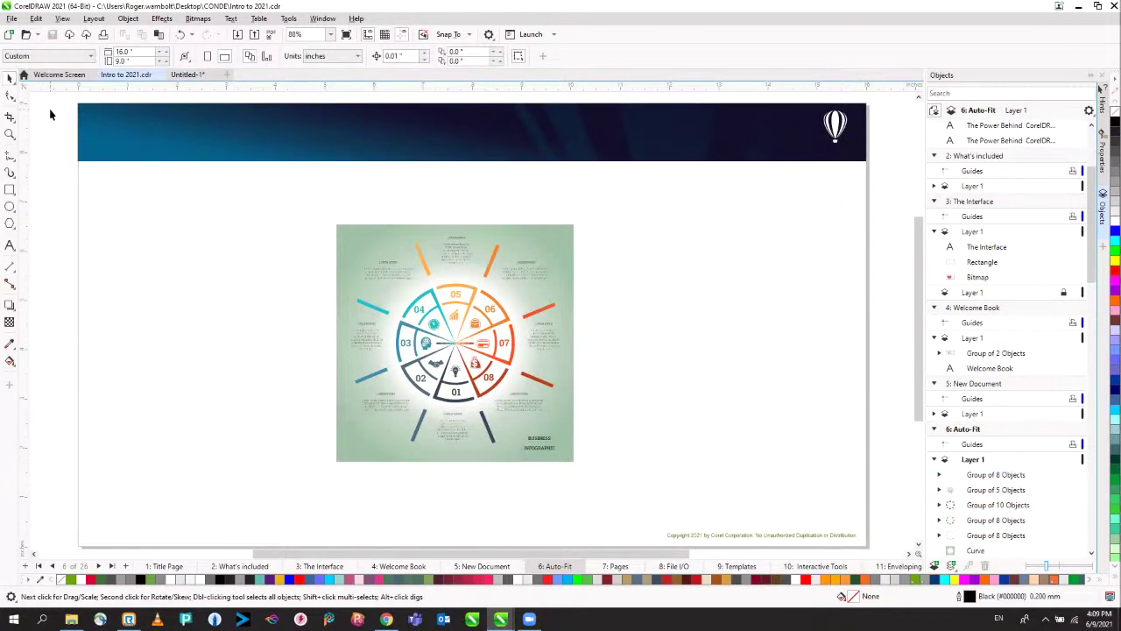
key("Page_Down")
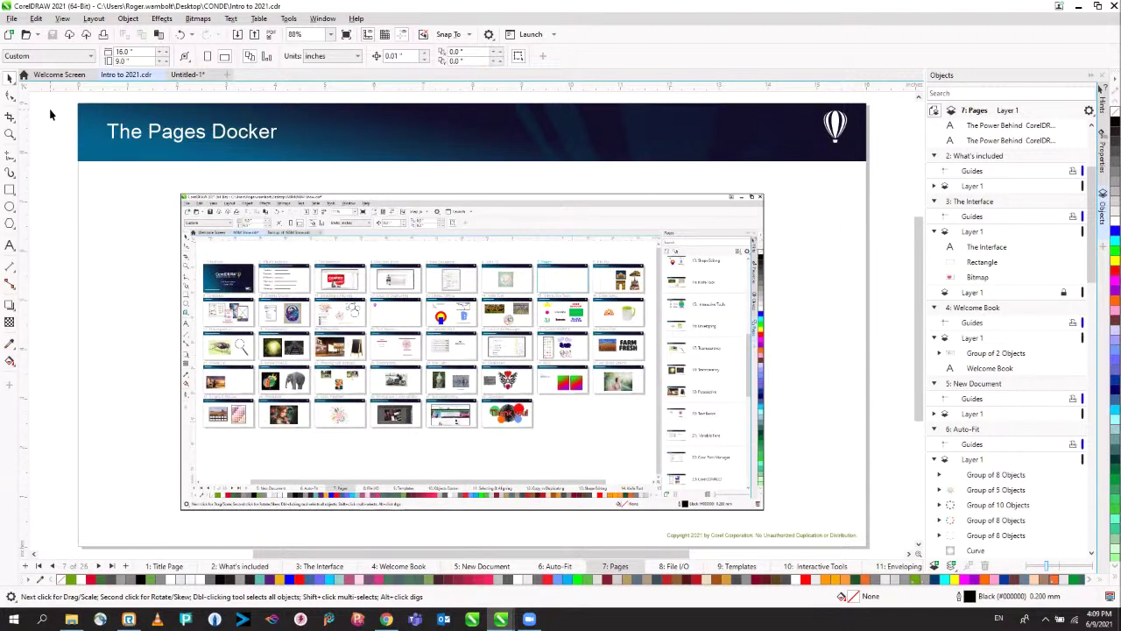
left_click(322, 19)
mouse_move(335, 176)
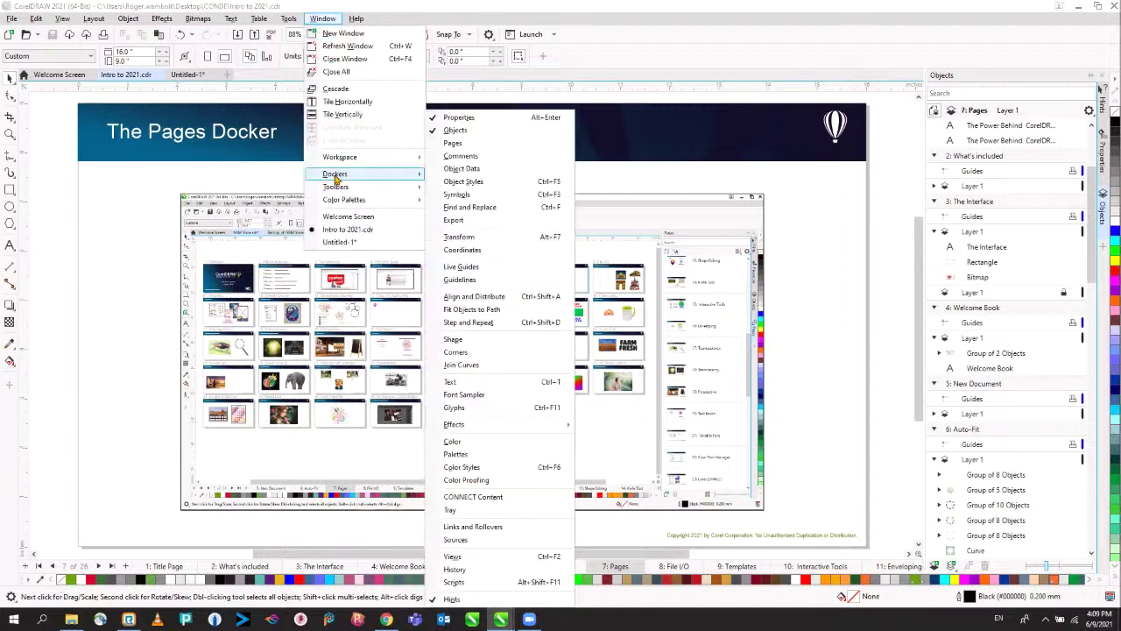
left_click(462, 144)
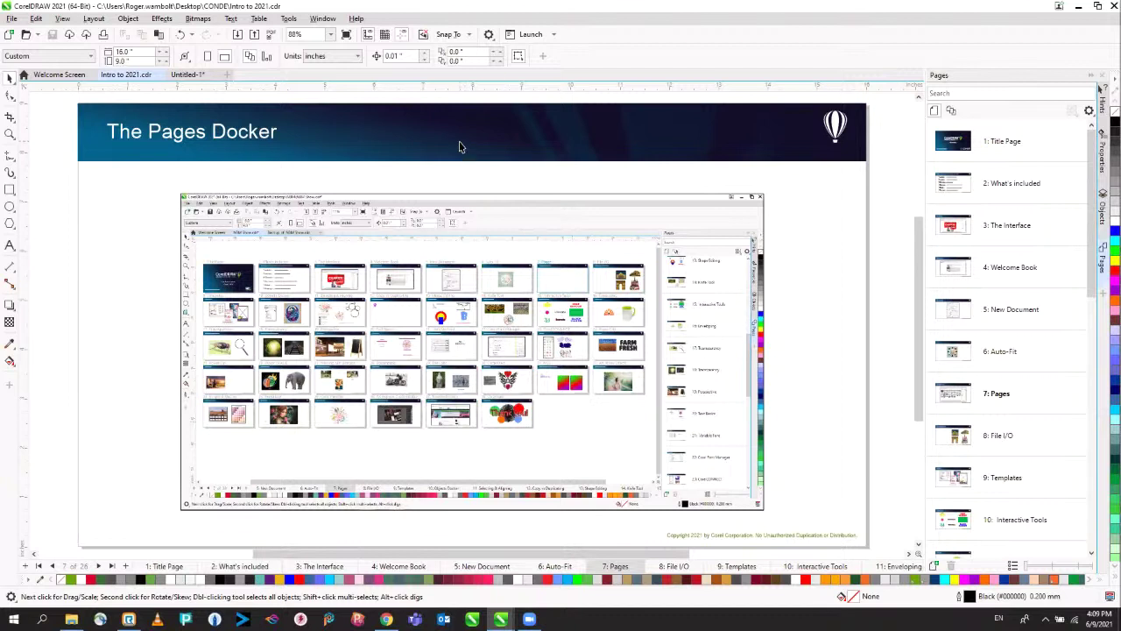
Step: Display all pages in multipage view and arrange the page grid in 5 columns
left_click(952, 112)
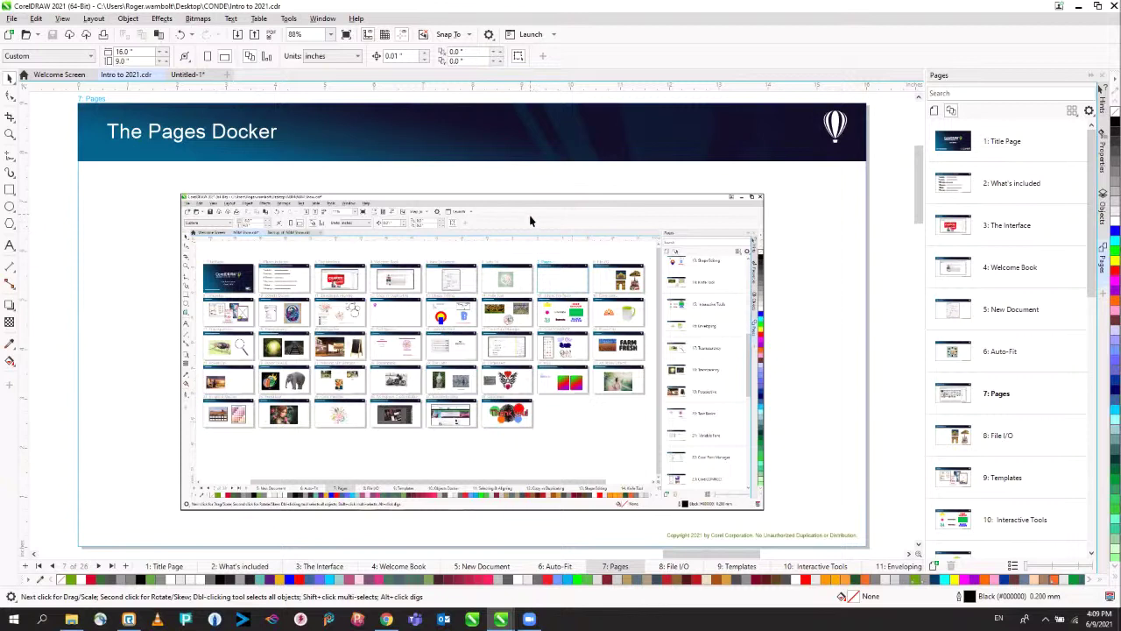
scroll(526, 207, "down", 8)
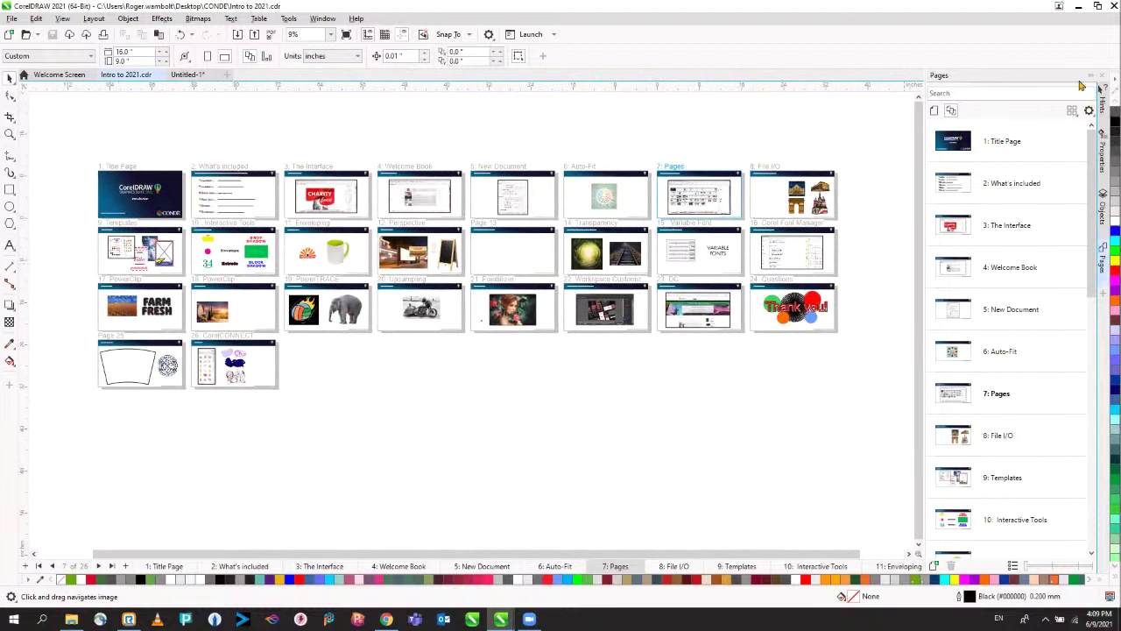
left_click(1073, 114)
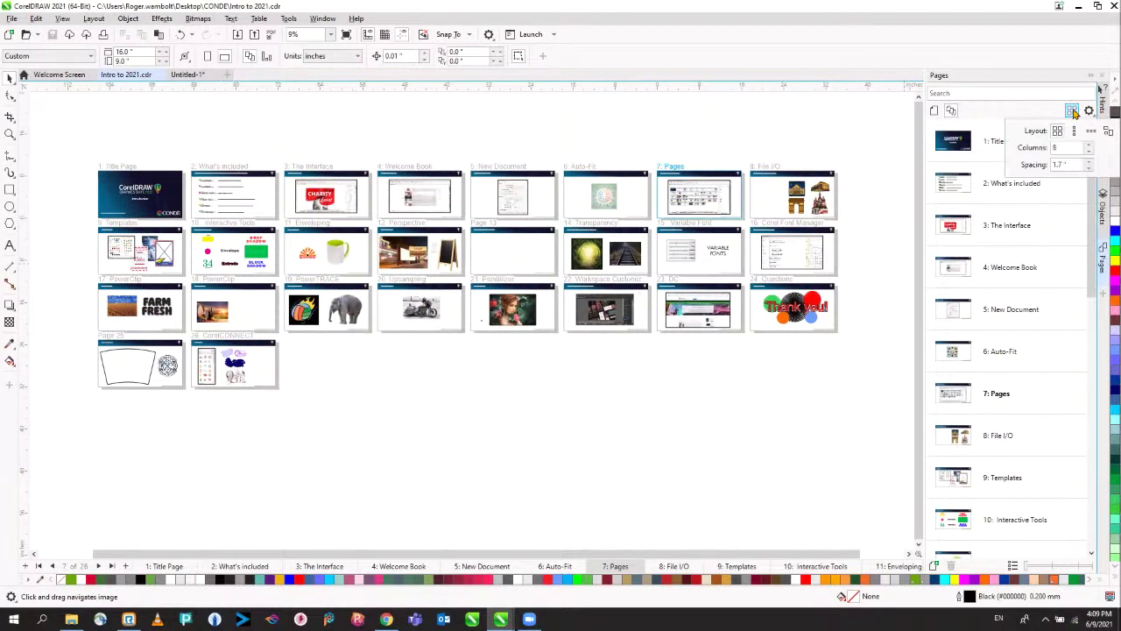
double_click(1058, 148)
type("5")
left_click(1061, 165)
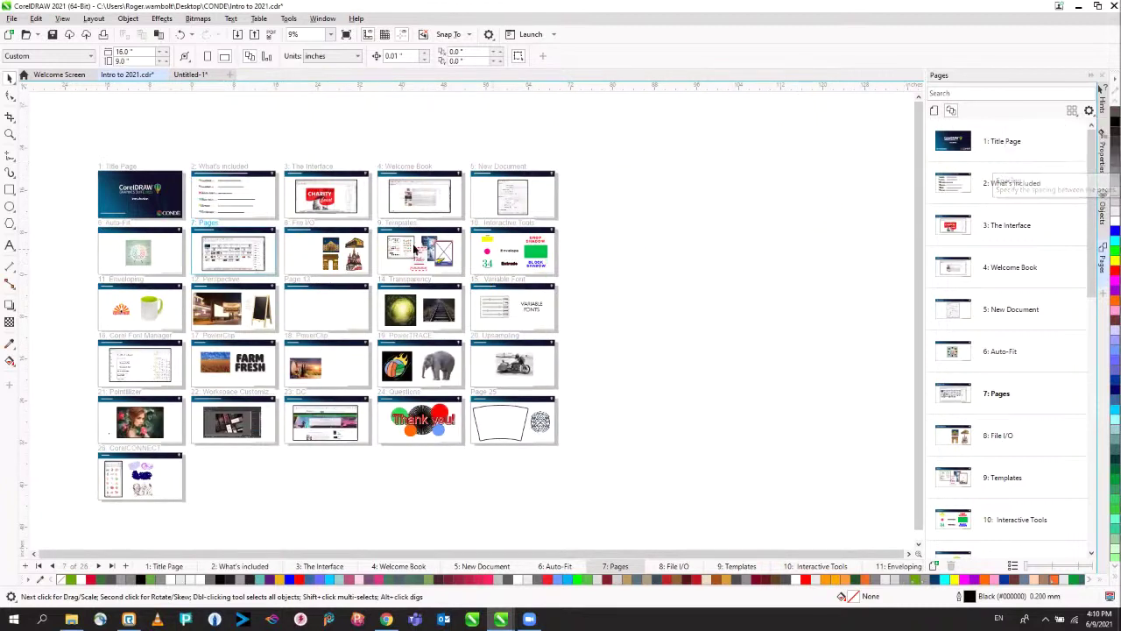
key("h")
left_click_drag(432, 251, 581, 225)
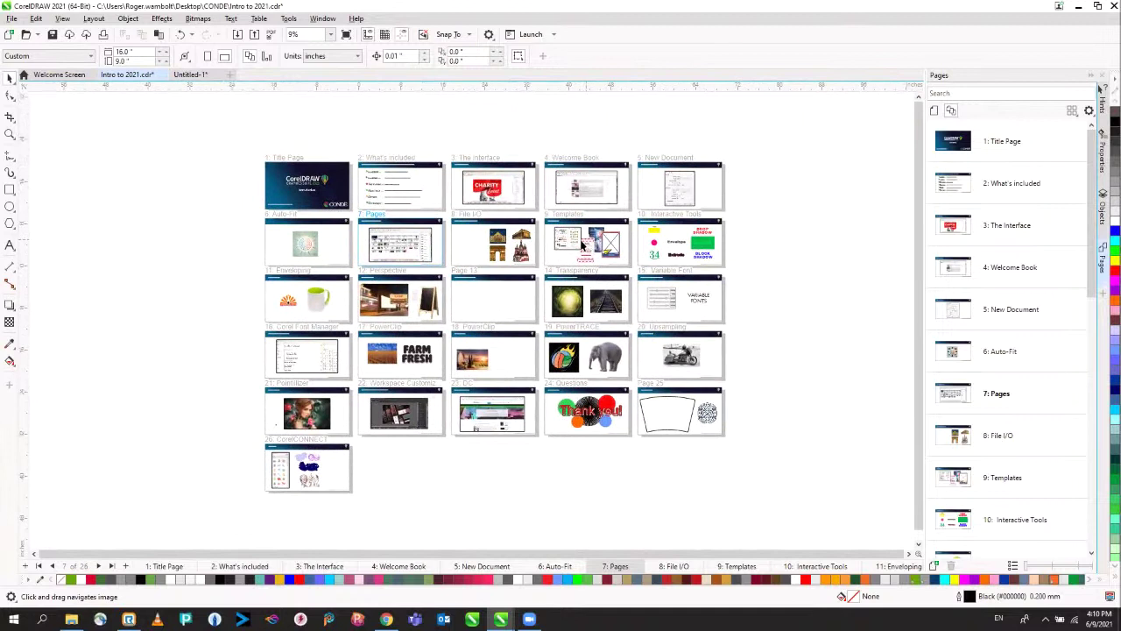
Step: Move the green forest image from the Transparency page onto the empty Page 13 and select Page 13
left_click(566, 303)
left_click_drag(570, 308, 473, 298)
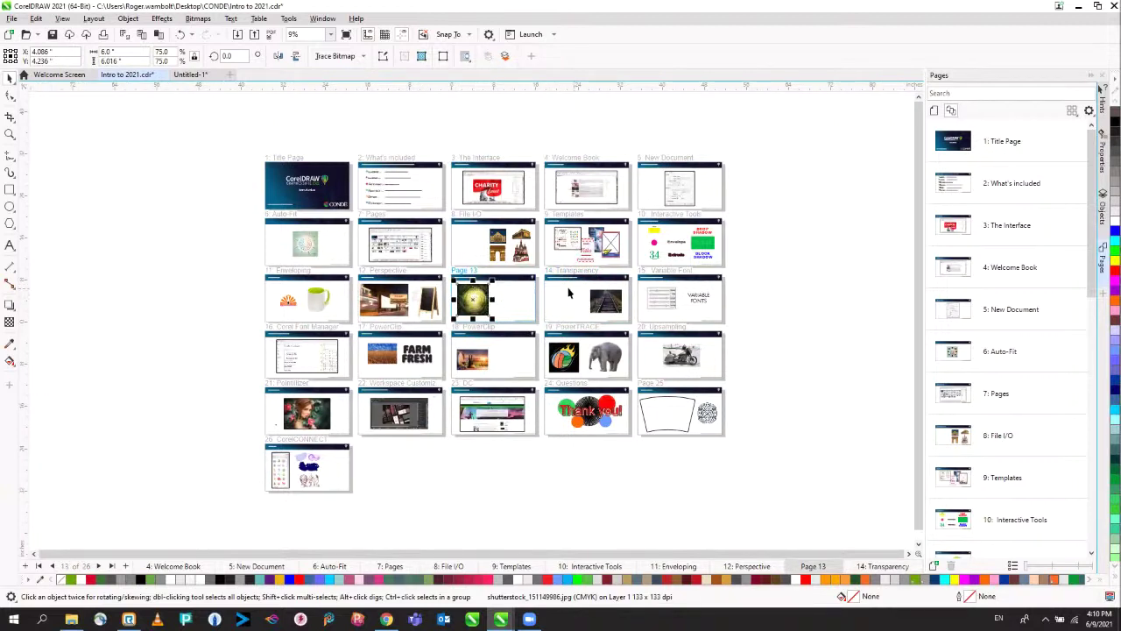
left_click(465, 274)
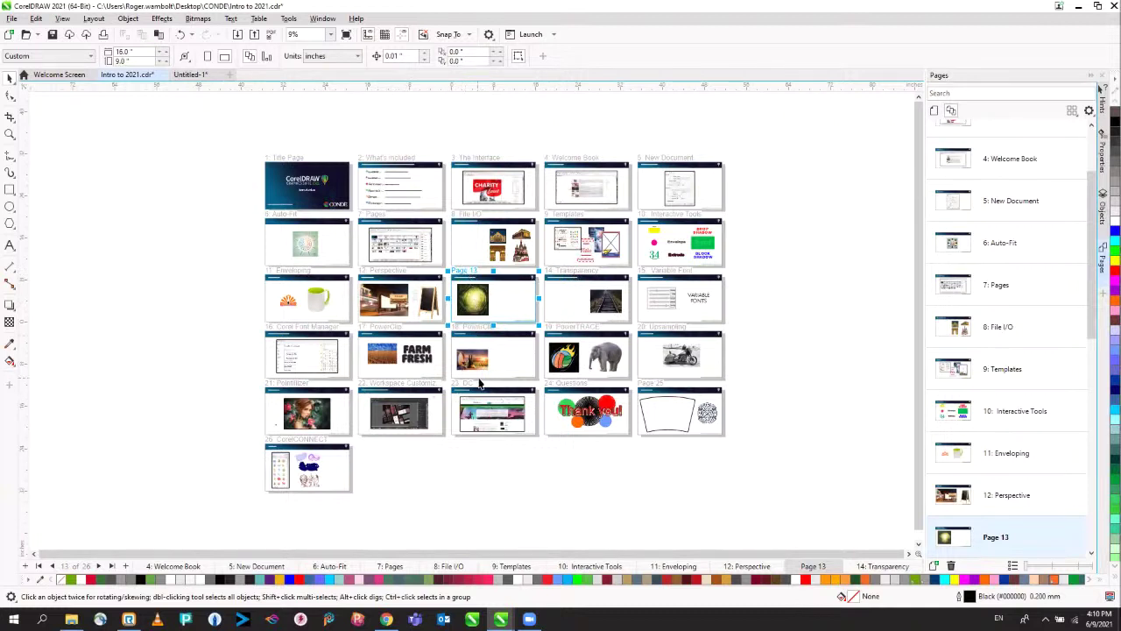
left_click_drag(1001, 539, 991, 478)
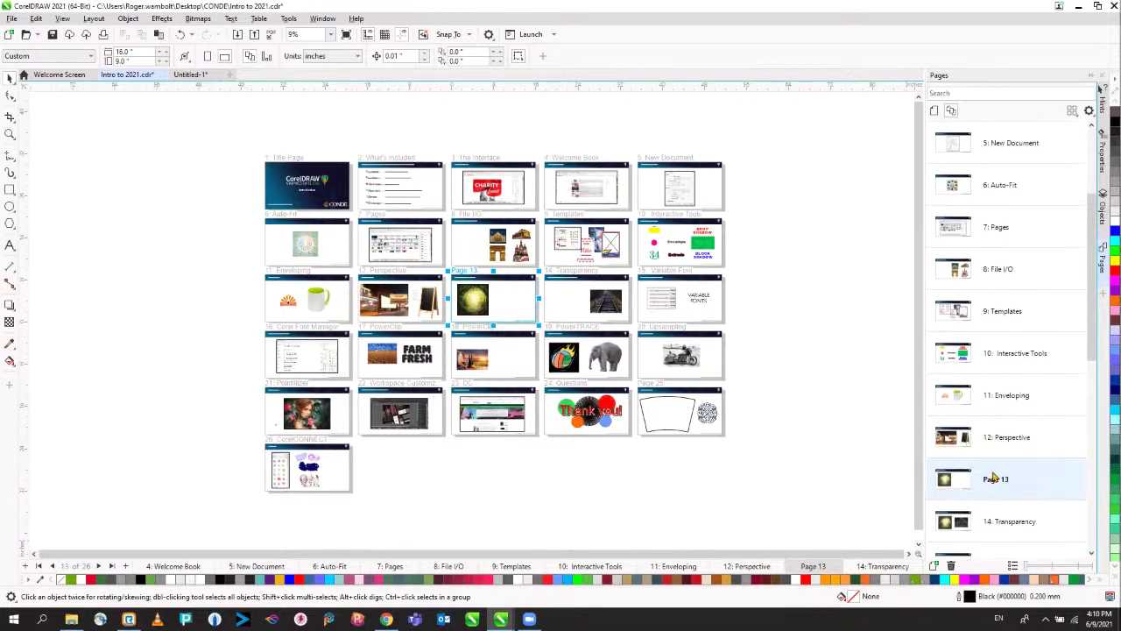
Step: Switch the page arrangement to the custom layout and place the Auto-Fit page before the Title Page in the first row
left_click(1072, 110)
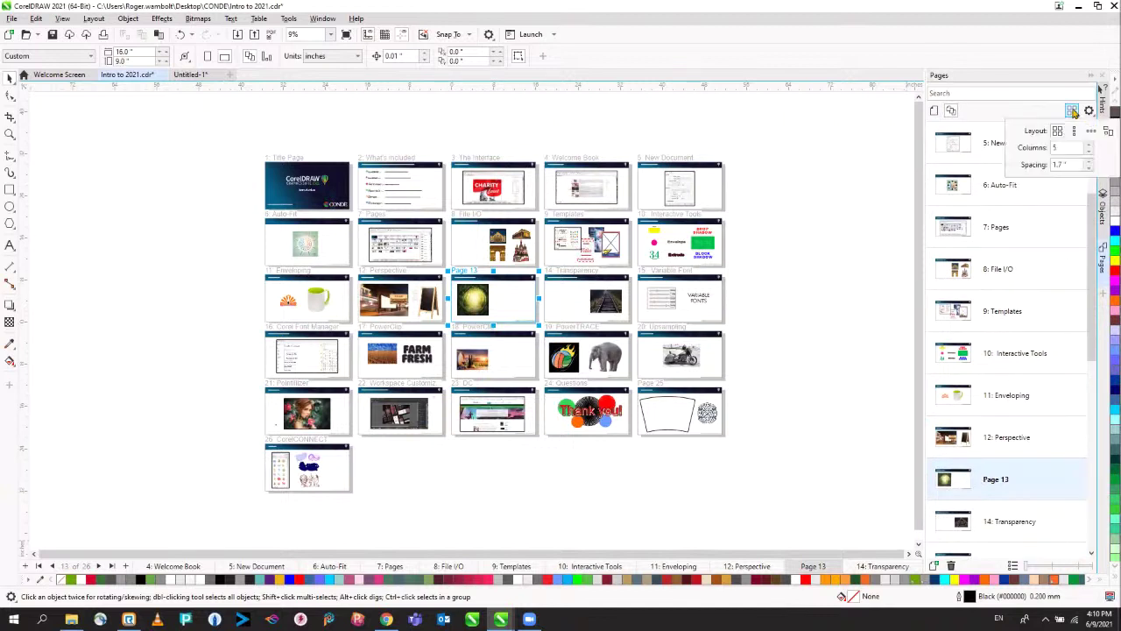
left_click(1072, 111)
left_click(1072, 111)
left_click(1109, 132)
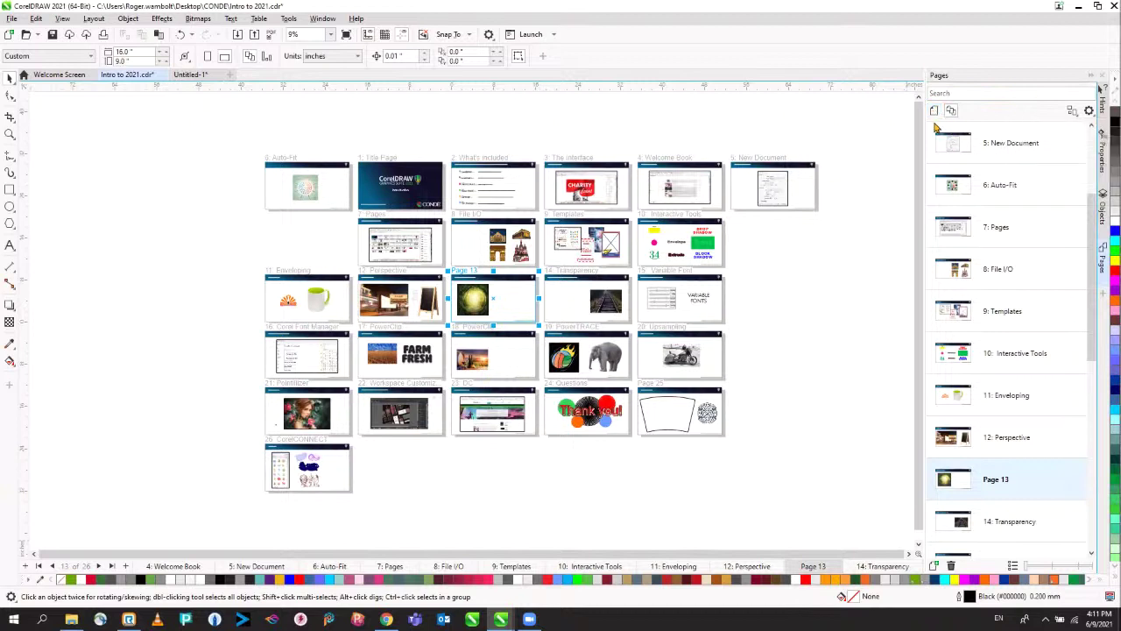
Step: Return to single page view and display the whole 7: Pages page
left_click(934, 112)
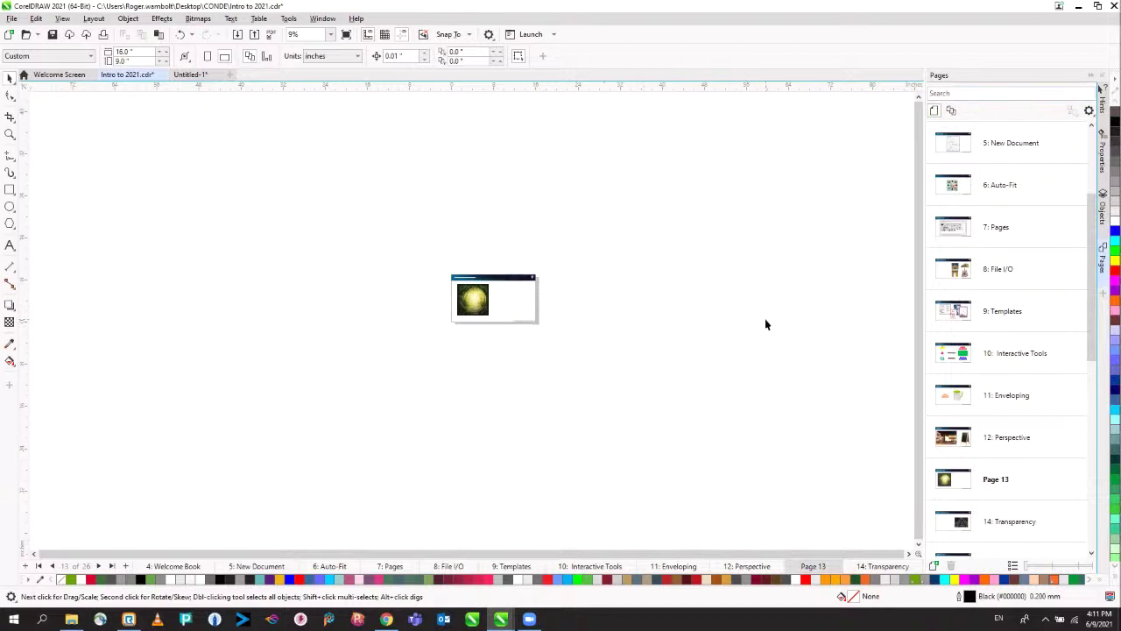
key("shift+F4")
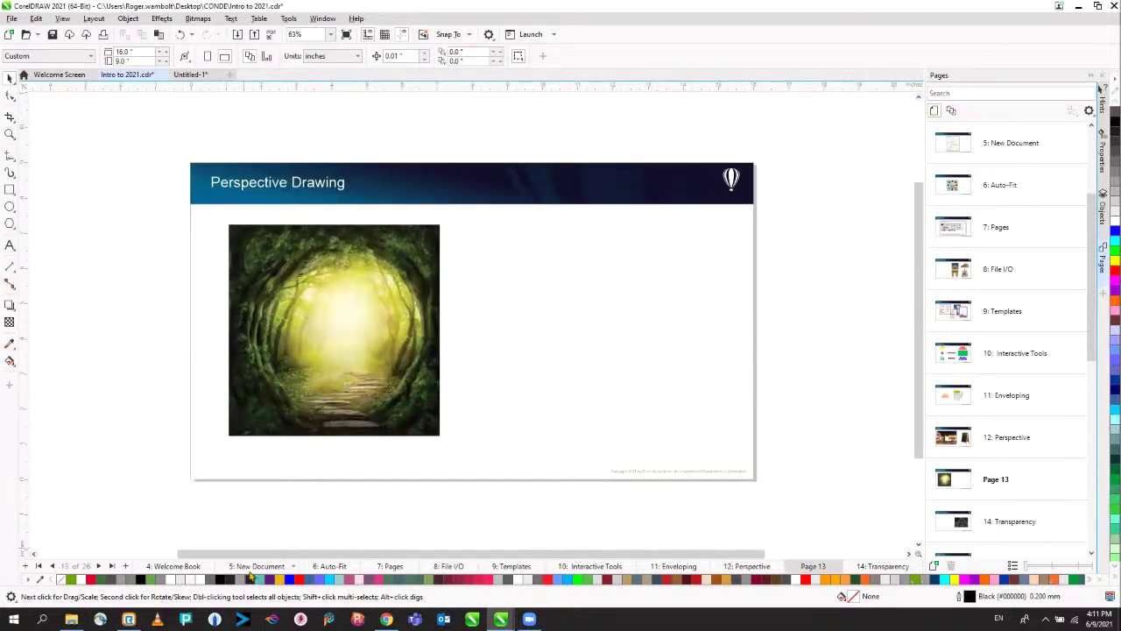
left_click(391, 567)
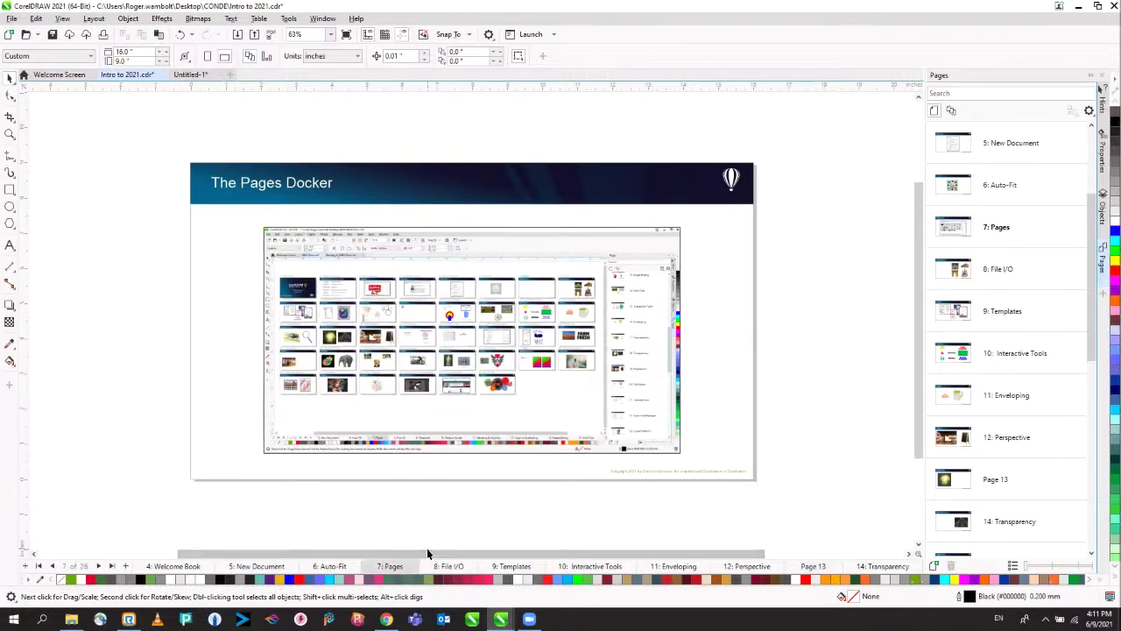
key("shift+F4")
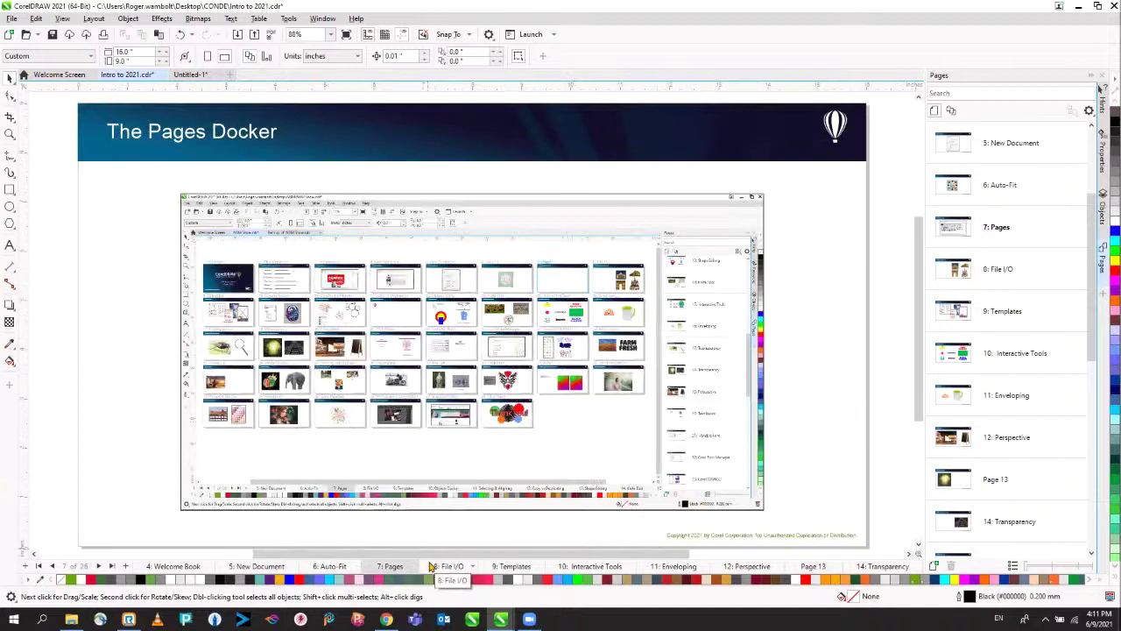
Step: Go to the 8: File I/O page and open the File Formats settings in the global options
left_click(432, 567)
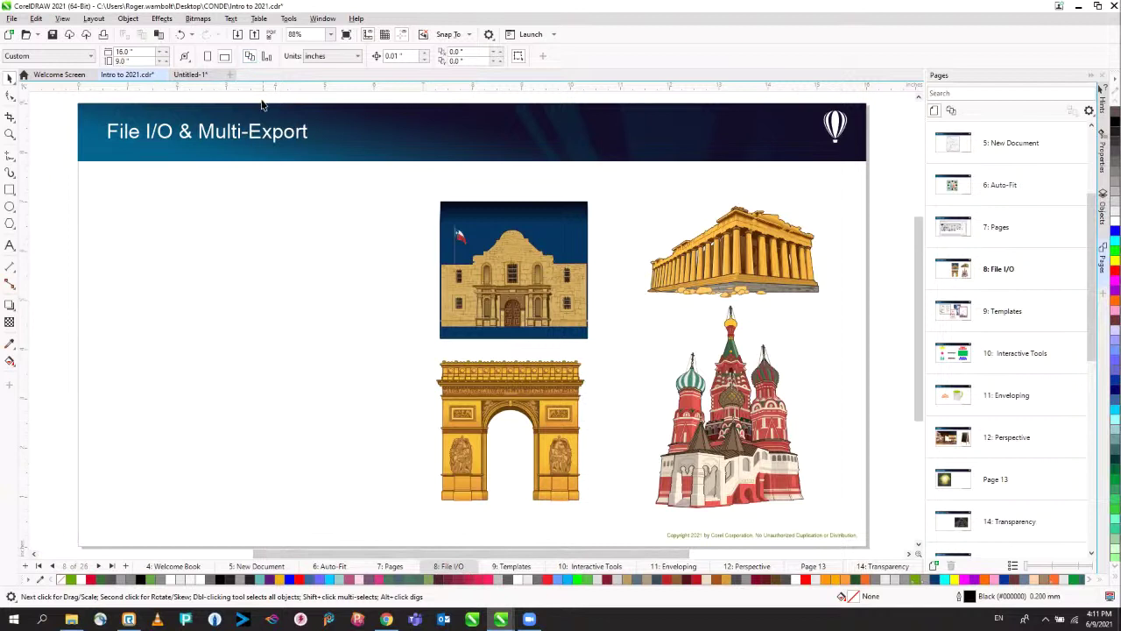
left_click(290, 21)
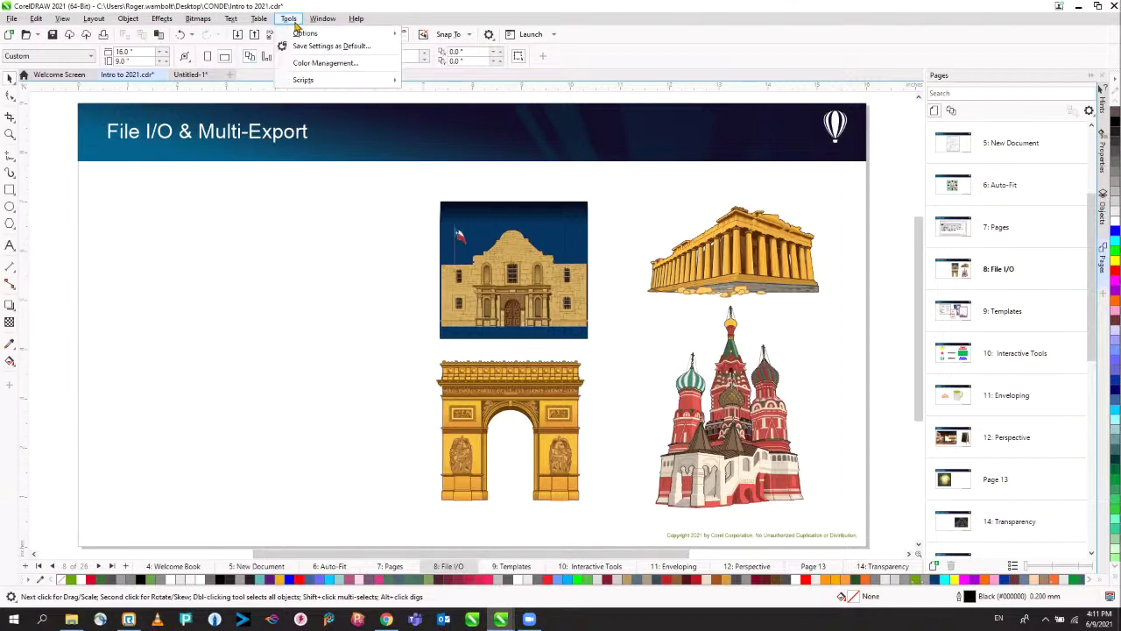
mouse_move(298, 39)
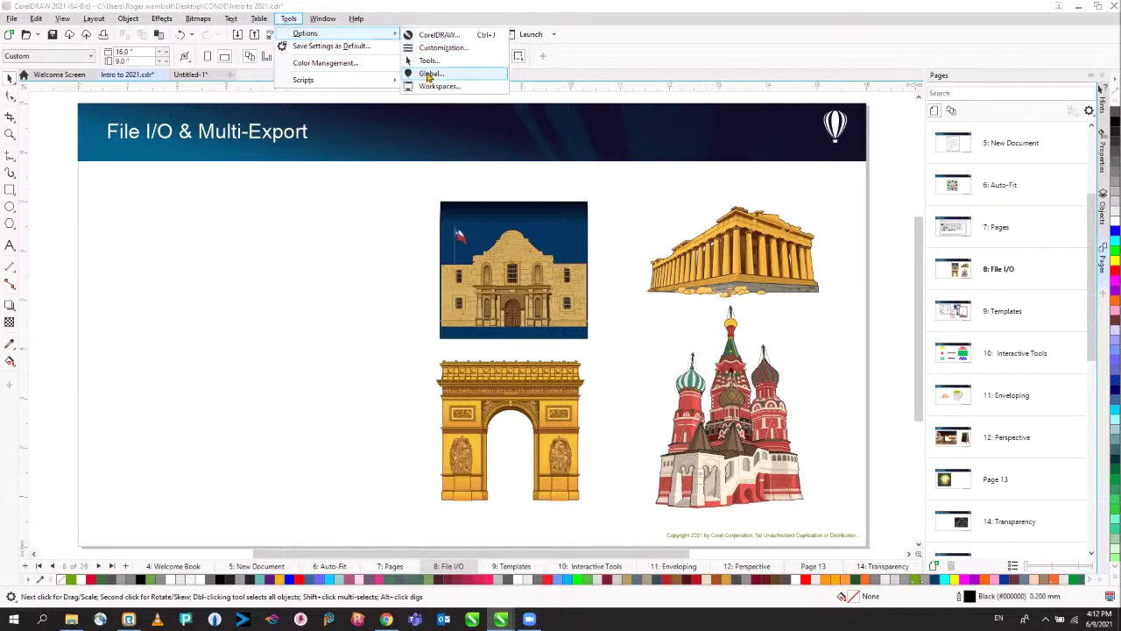
left_click(429, 75)
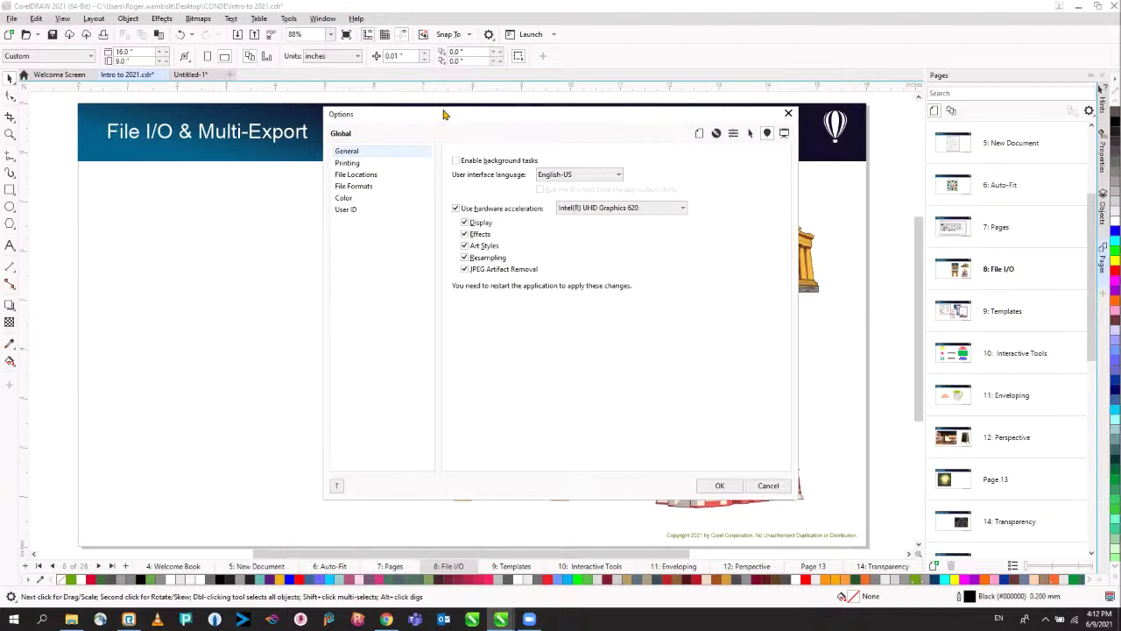
left_click(344, 187)
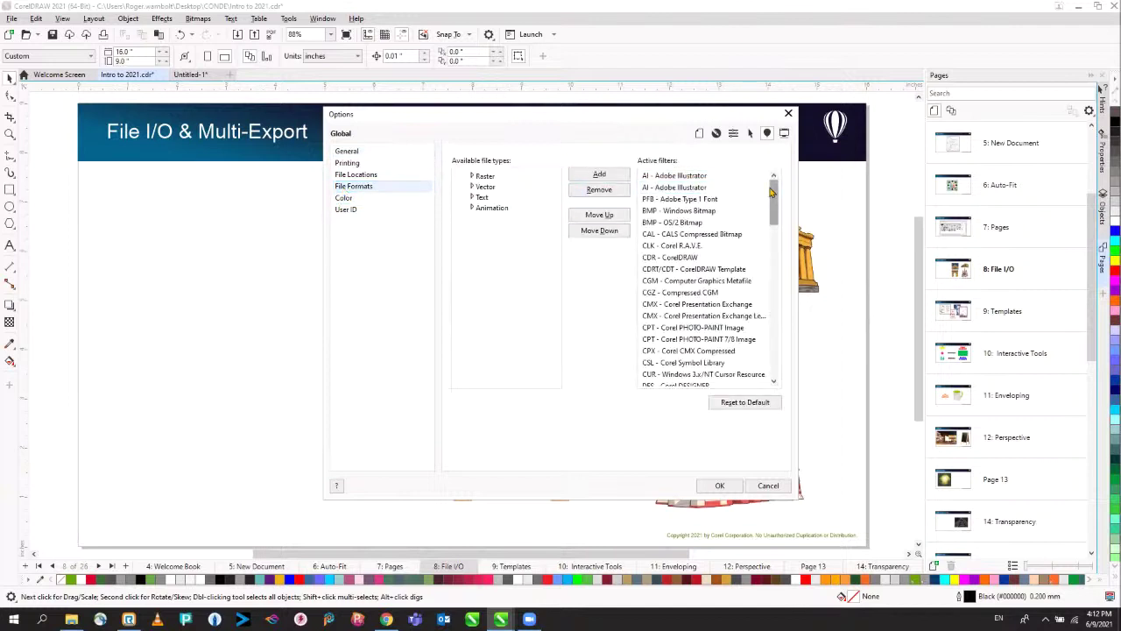
Step: Move the PNG - Portable Network Graphics filter to the top of the active filters and apply the options
left_click_drag(771, 191, 786, 280)
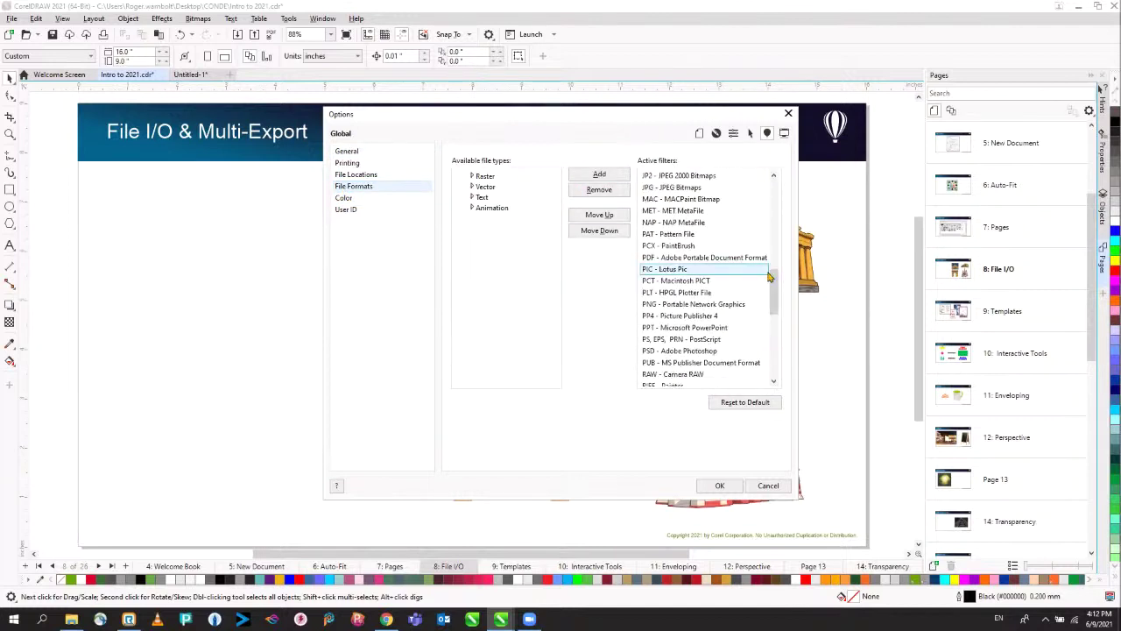
left_click(601, 215)
left_click(603, 216)
left_click(603, 216)
left_click(603, 216)
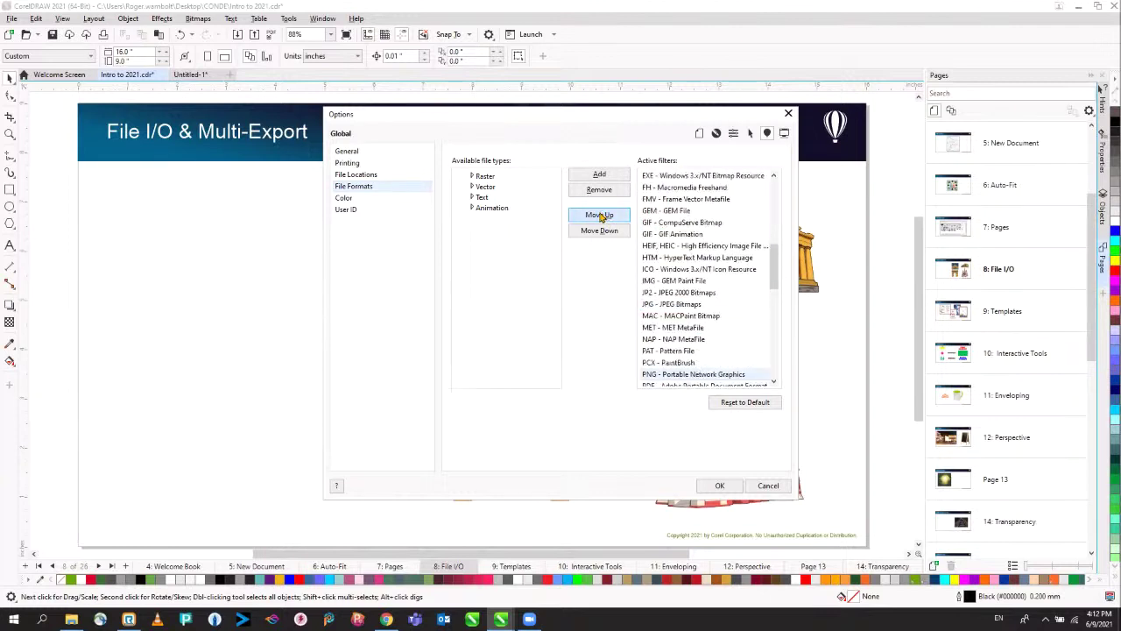
left_click(602, 216)
left_click(603, 216)
left_click(601, 216)
left_click(600, 217)
left_click(601, 216)
left_click(600, 216)
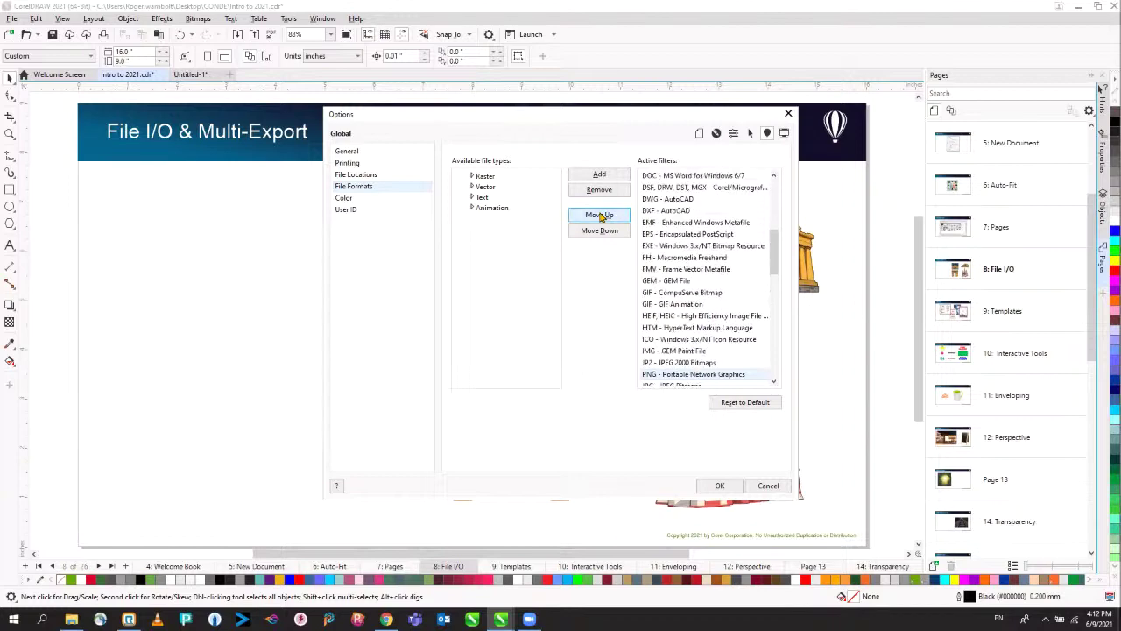
left_click(600, 216)
left_click(601, 216)
left_click(601, 216)
left_click(601, 216)
left_click(601, 216)
left_click(601, 216)
left_click(600, 216)
left_click(600, 216)
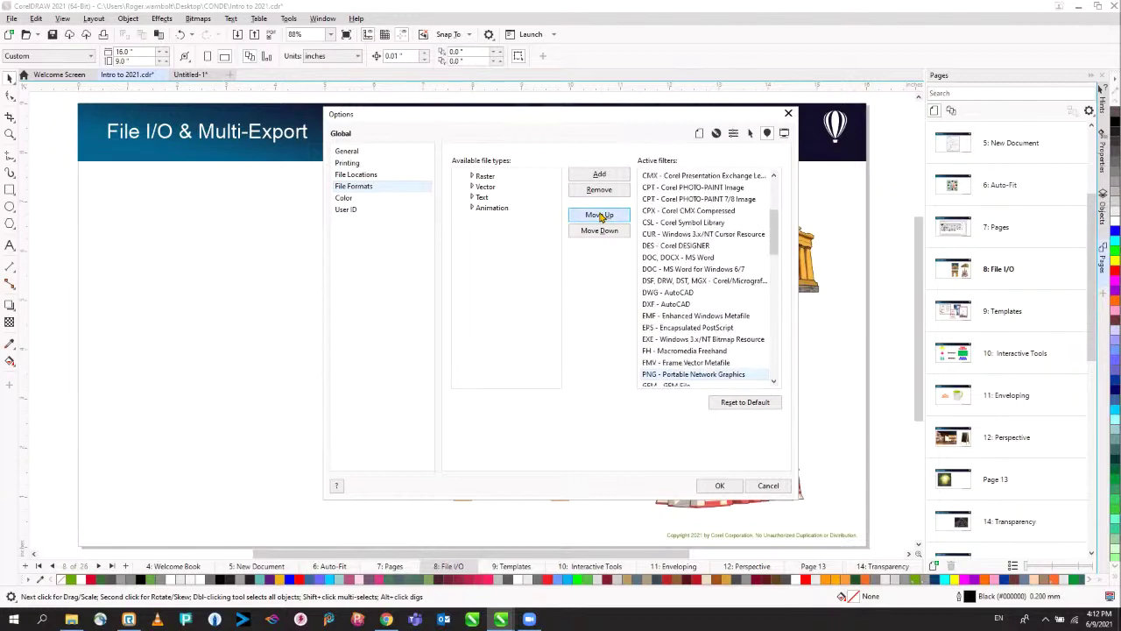
left_click(601, 216)
left_click(600, 217)
left_click(601, 216)
left_click(601, 216)
left_click(601, 216)
left_click(600, 216)
left_click(601, 217)
left_click(601, 217)
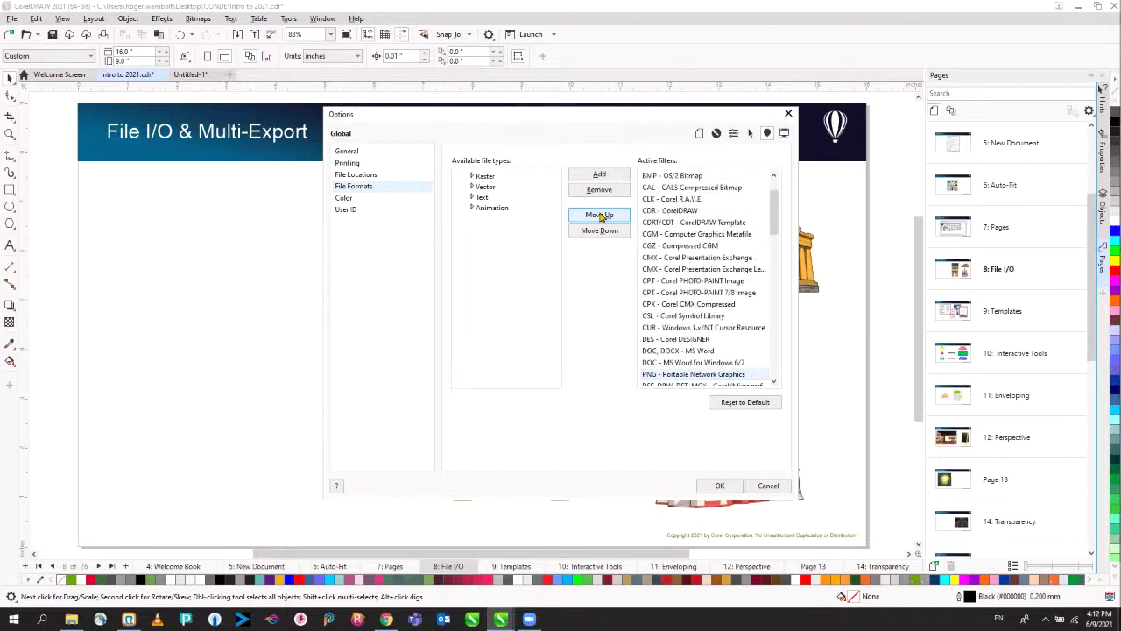
left_click(601, 216)
left_click(600, 216)
left_click(601, 216)
left_click(601, 216)
left_click(600, 217)
left_click(601, 217)
left_click(601, 216)
left_click(601, 216)
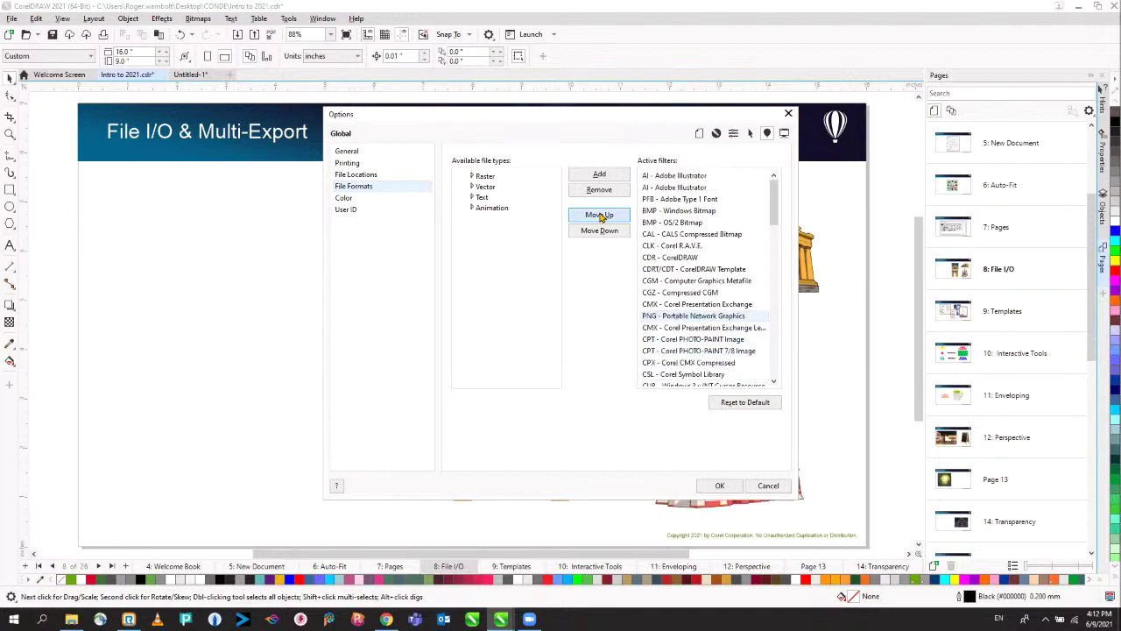
left_click(601, 216)
left_click(600, 217)
left_click(601, 214)
left_click(600, 215)
left_click(600, 215)
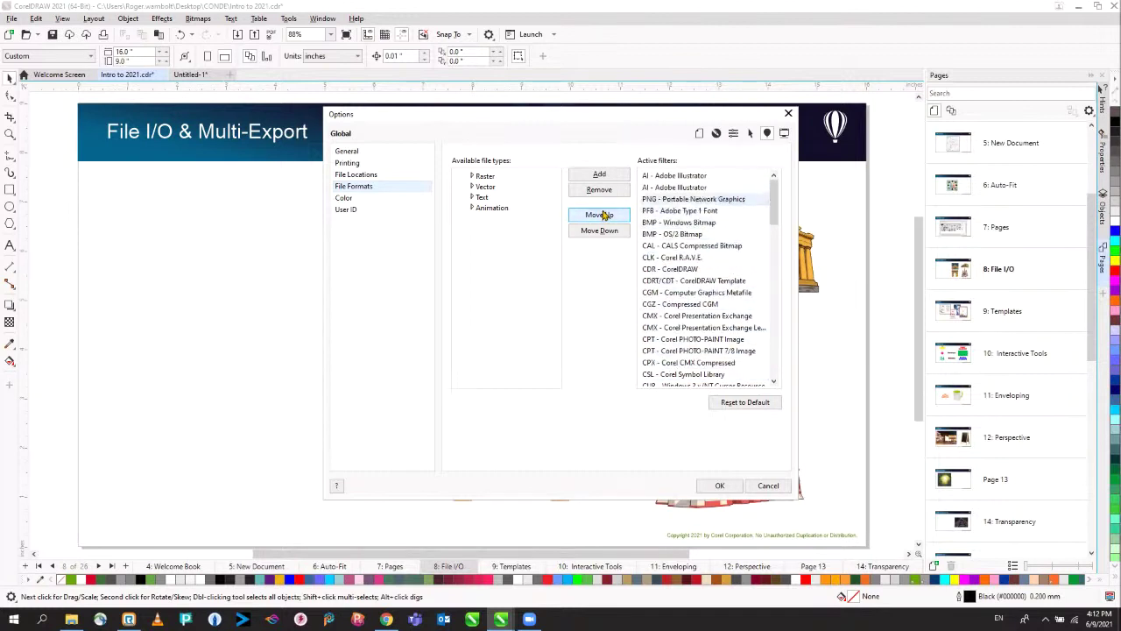
left_click(601, 215)
left_click(601, 214)
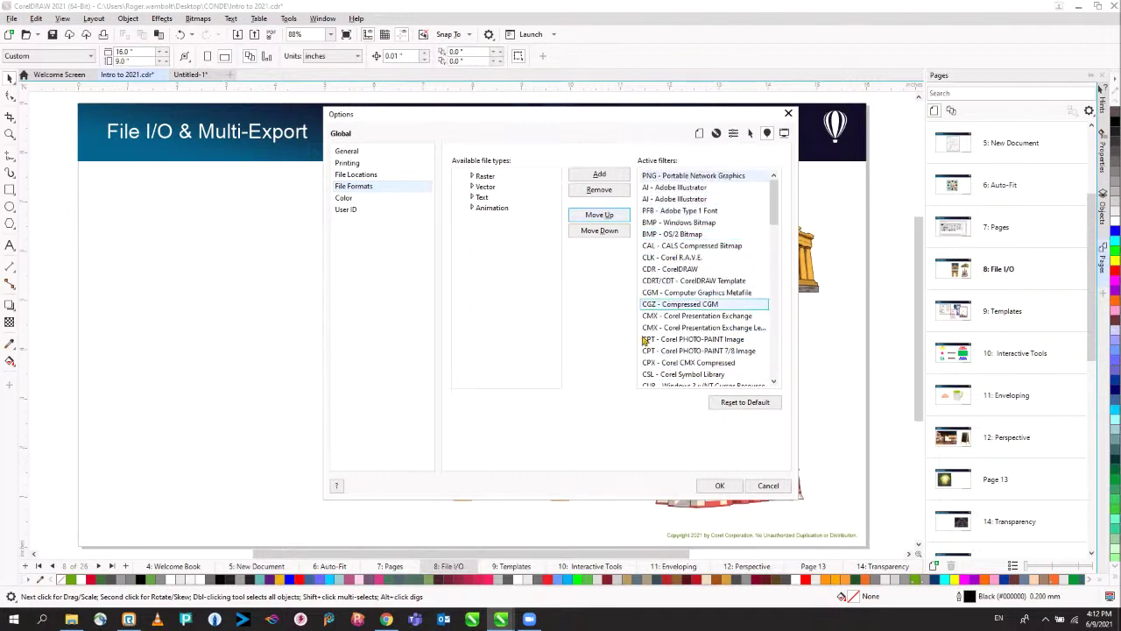
left_click(720, 488)
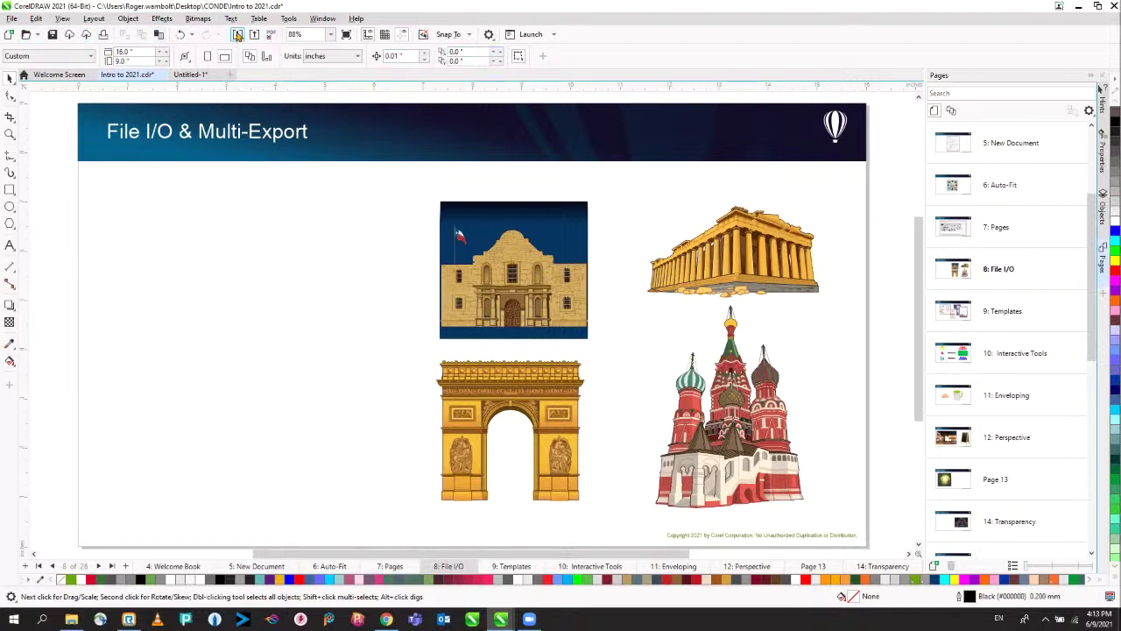
Step: Check the order of file formats offered for importing, and close the import dialog without importing anything
left_click(237, 34)
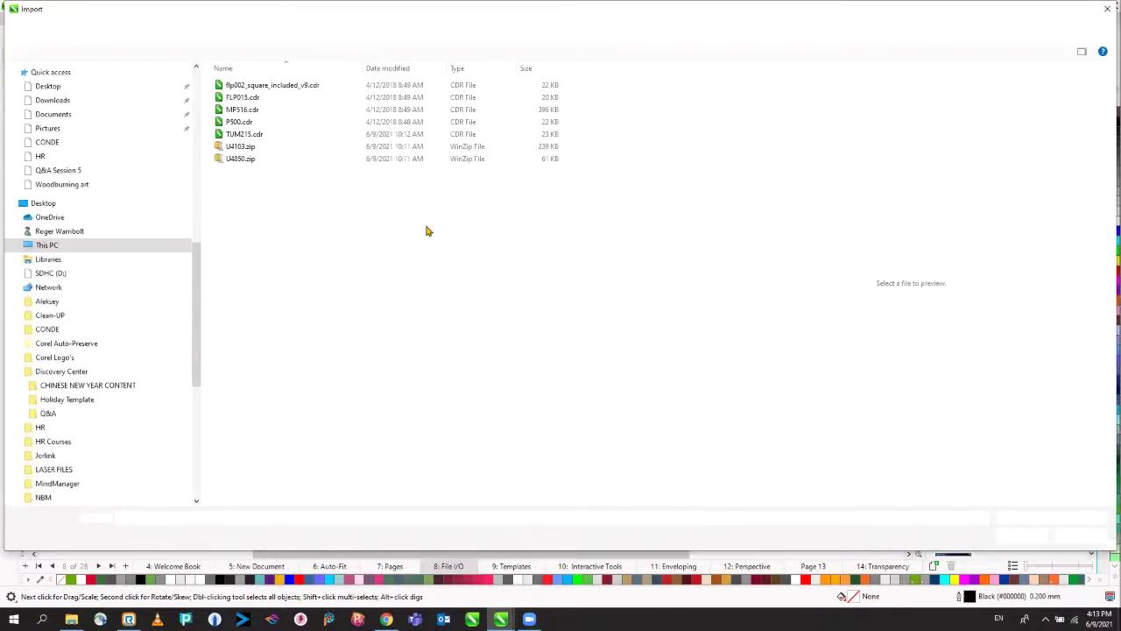
left_click(1063, 519)
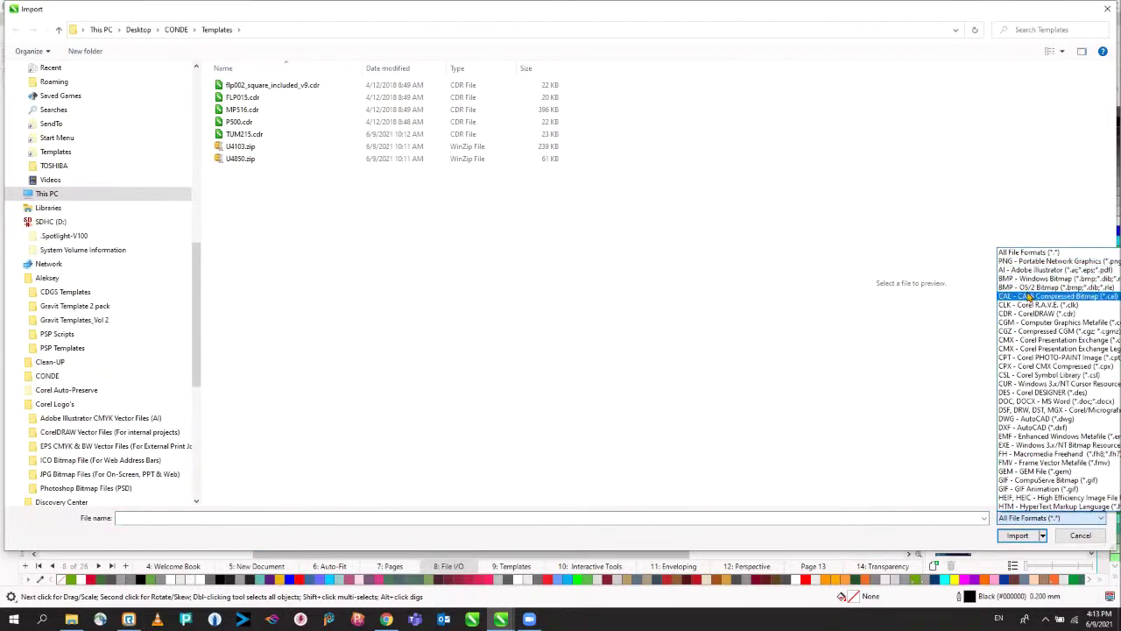
left_click(677, 331)
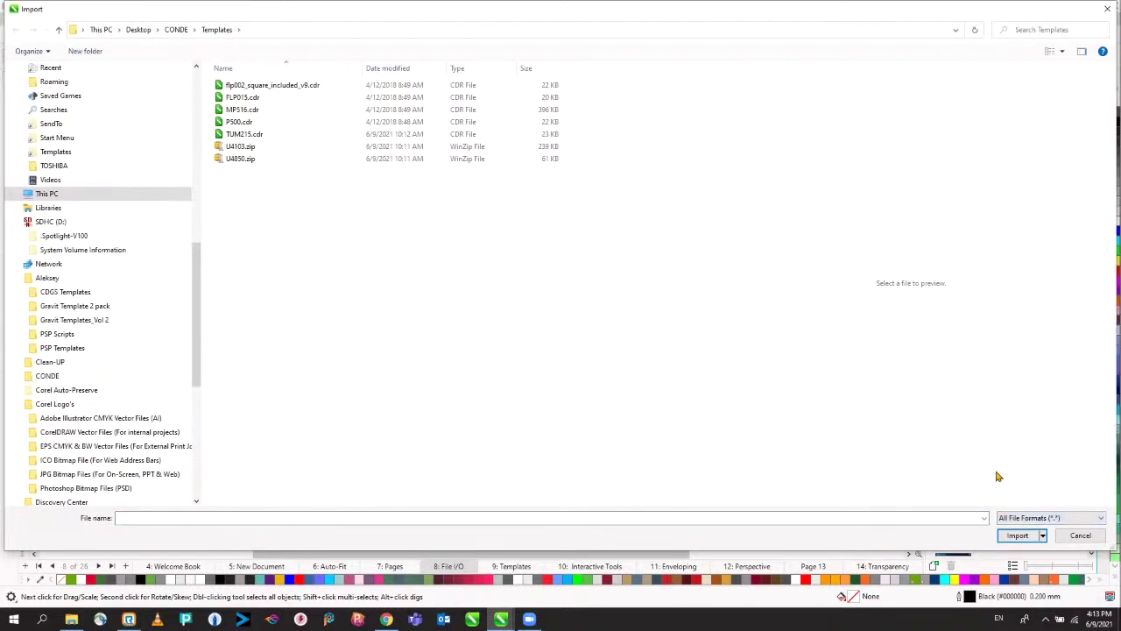
left_click(1088, 536)
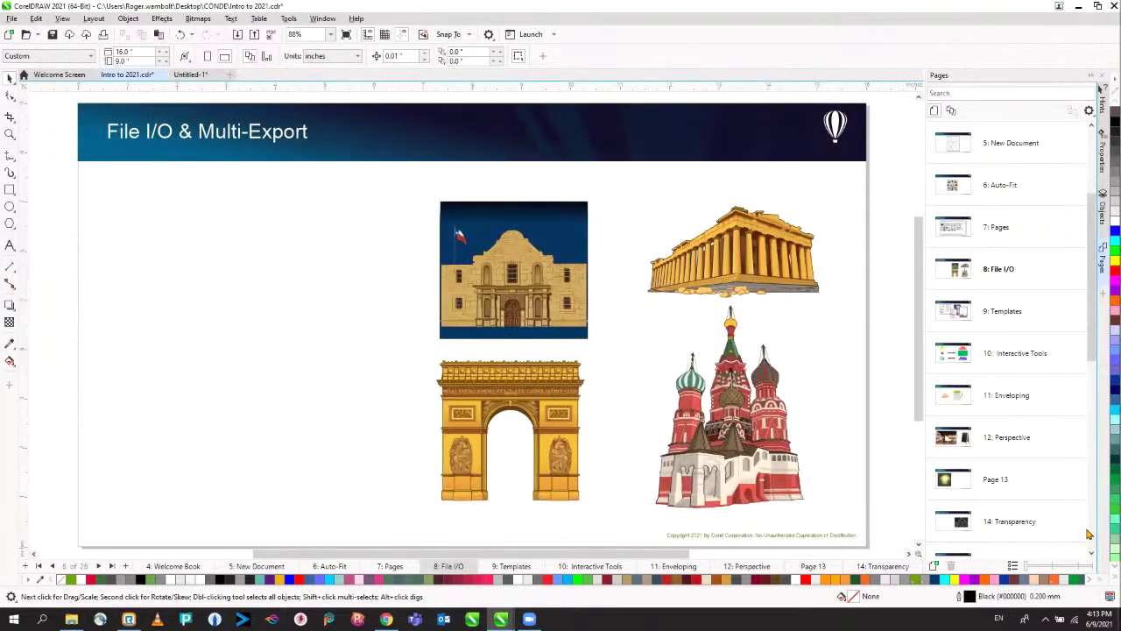
Step: Select the Alamo on the page, and select St Petersburg, Triomphe and Greek Ruins in turn in the Objects docker
left_click(493, 243)
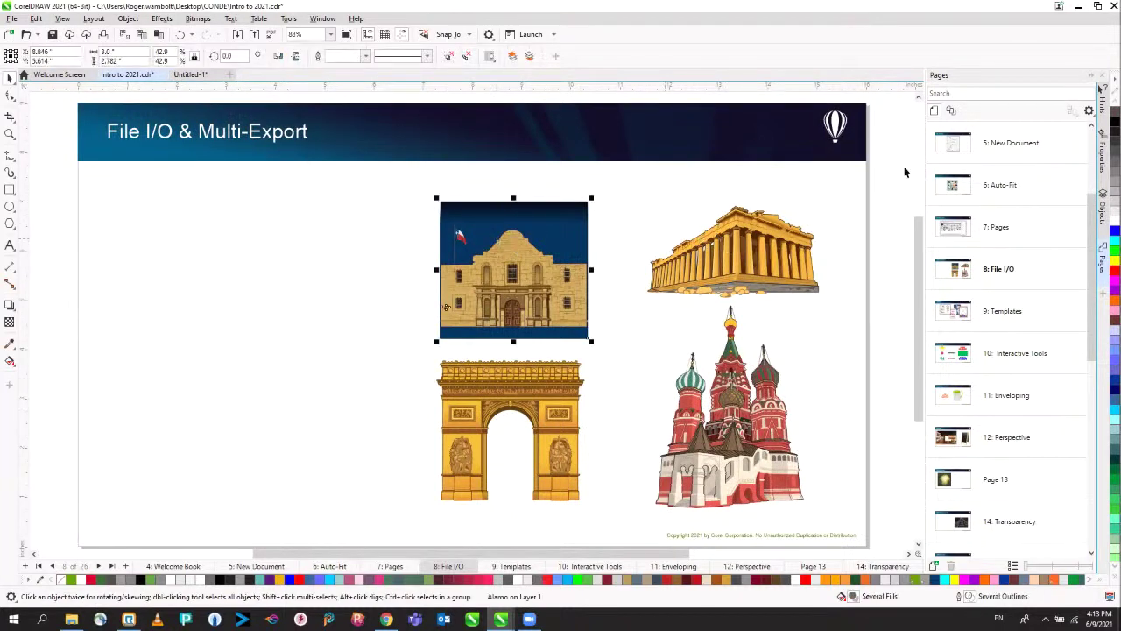
left_click(1102, 207)
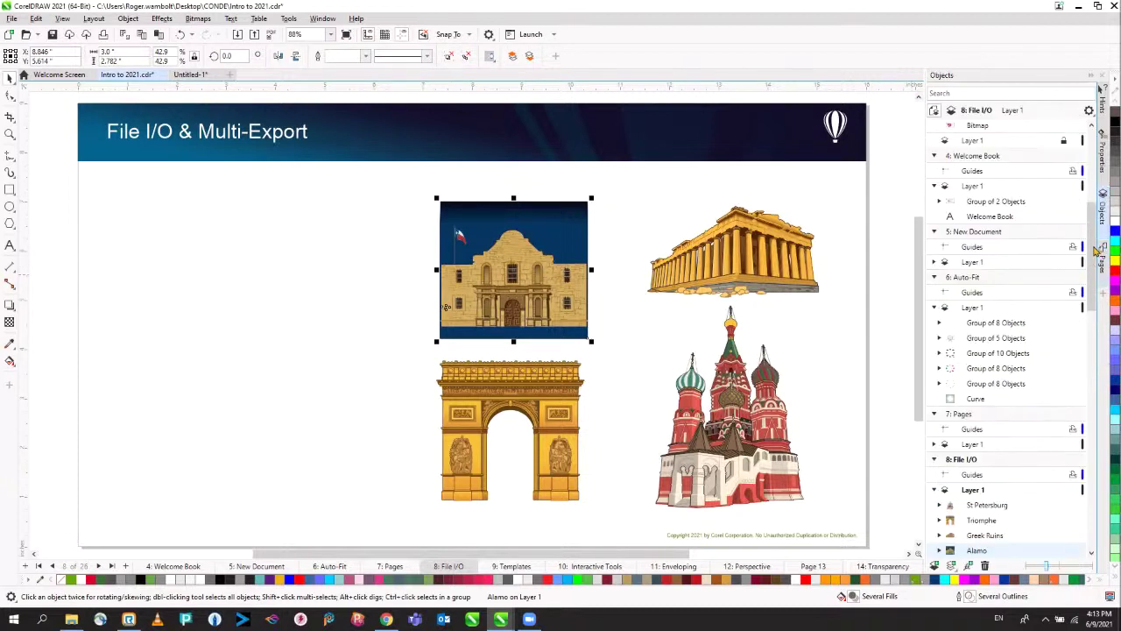
scroll(1007, 332, "down", 7)
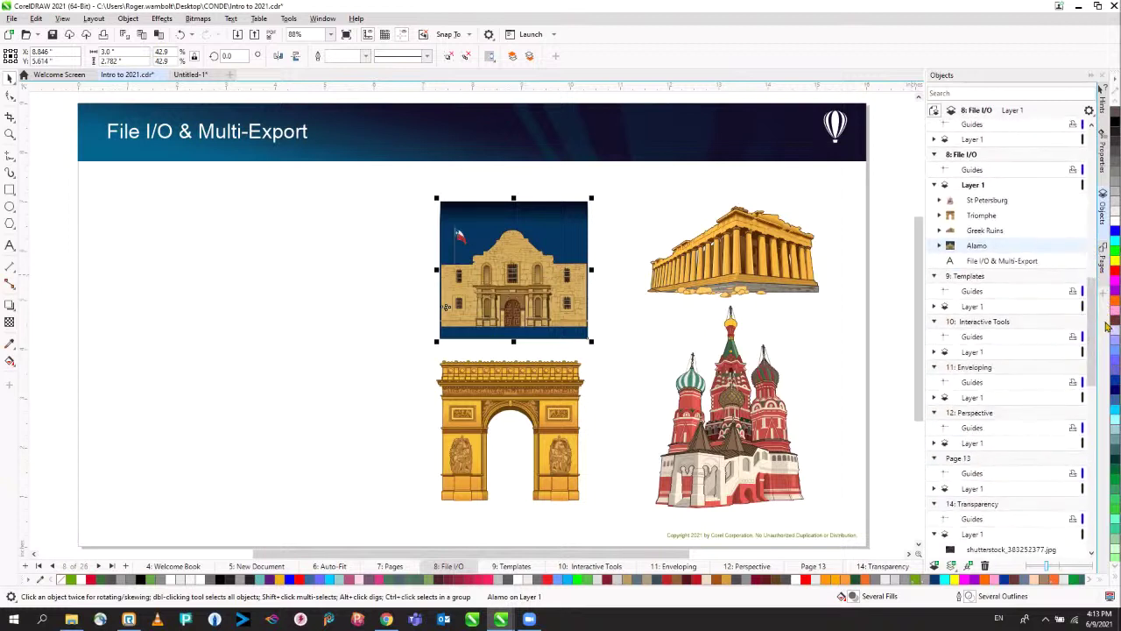
left_click(989, 201)
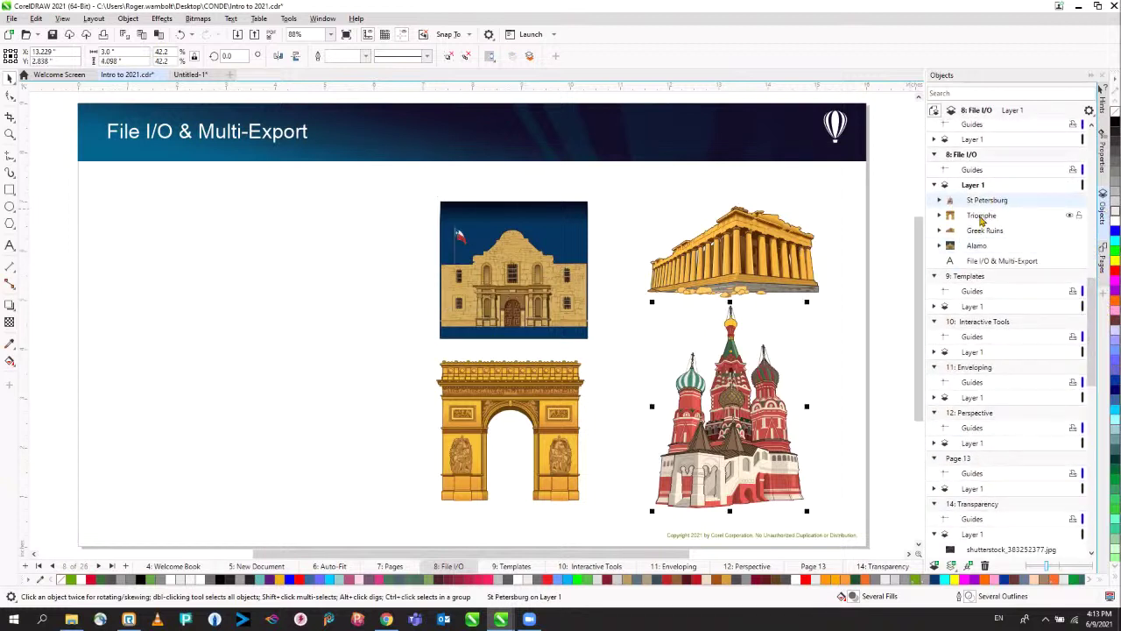
left_click(980, 216)
left_click(984, 230)
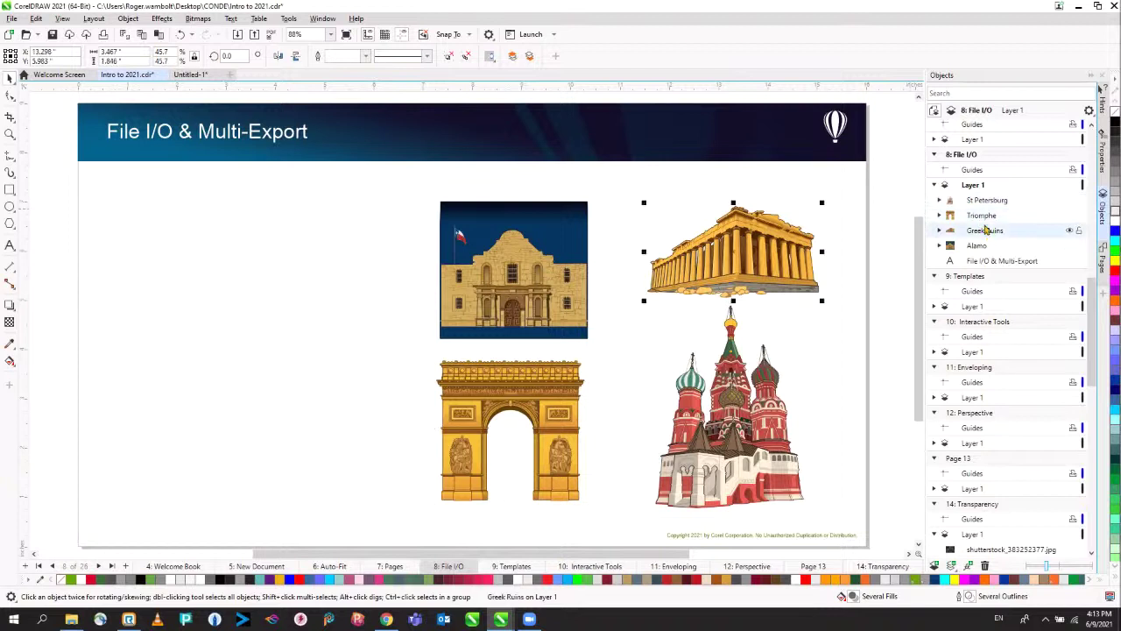
Step: Show the Export docker and add the Alamo drawing to the export list as a JPG
left_click(321, 20)
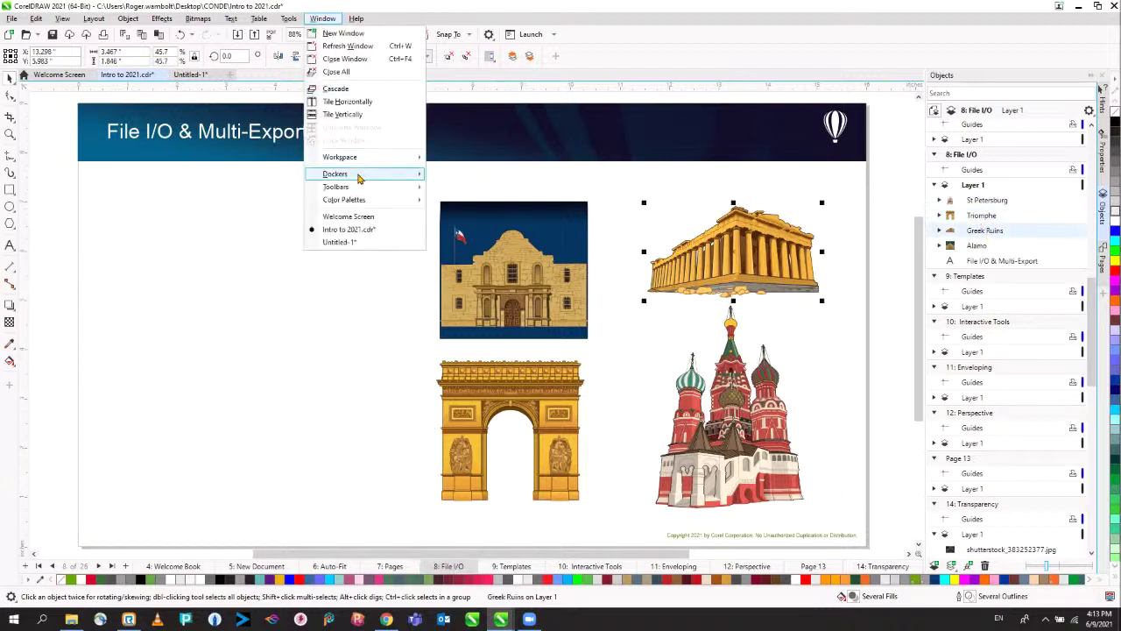
mouse_move(359, 178)
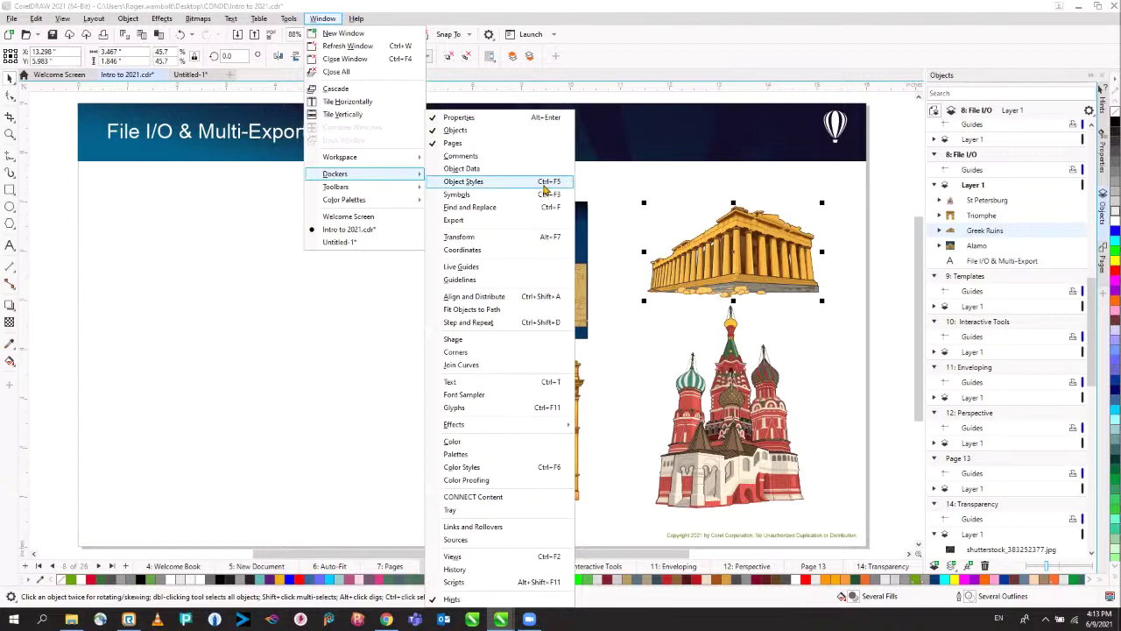
left_click(461, 220)
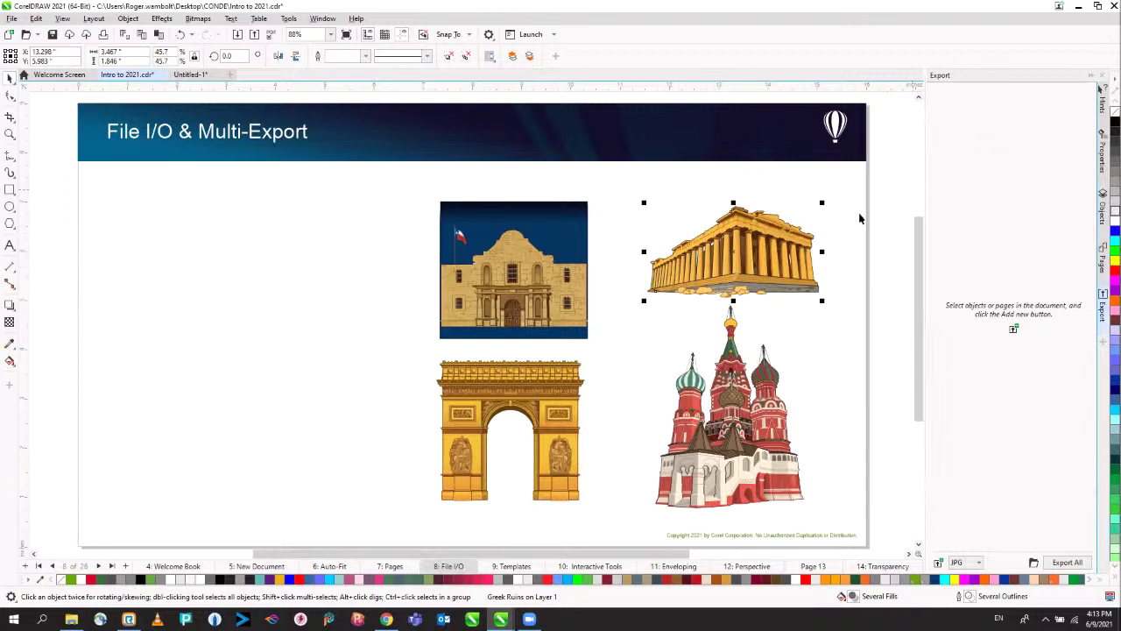
left_click(535, 262)
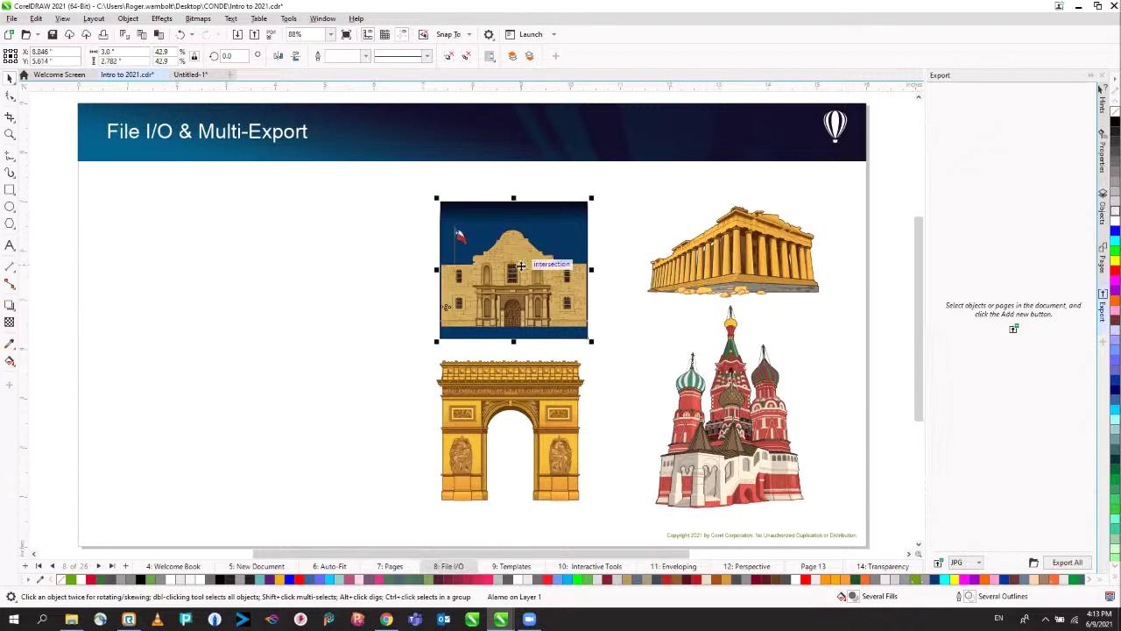
left_click(1014, 331)
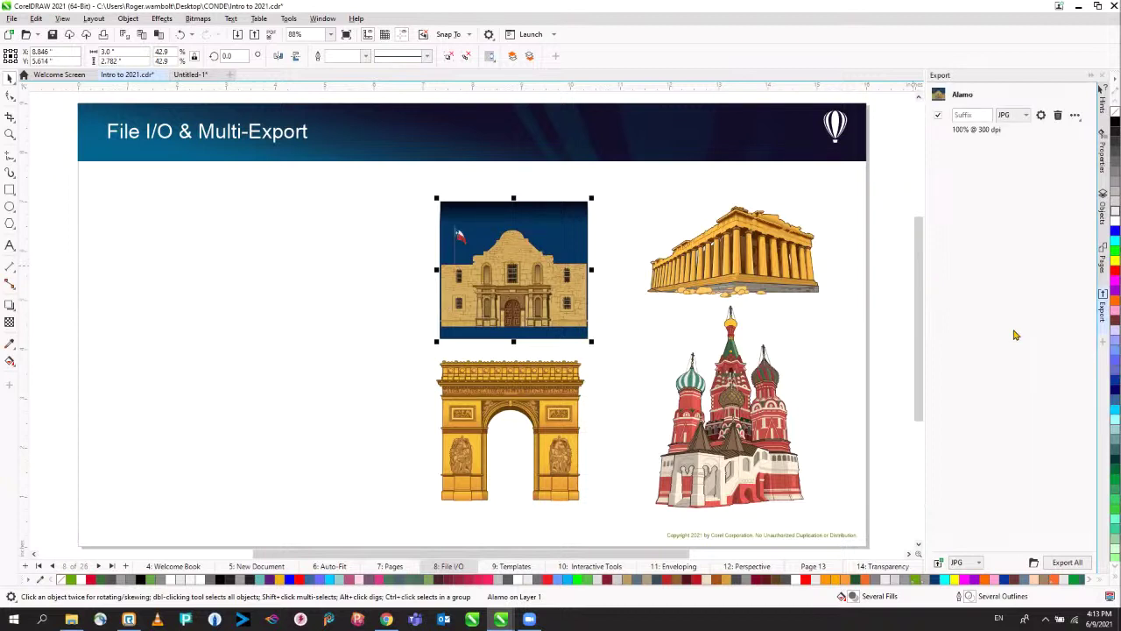
Step: Duplicate the Alamo's export item and set the duplicate's format to PNG
left_click(1076, 115)
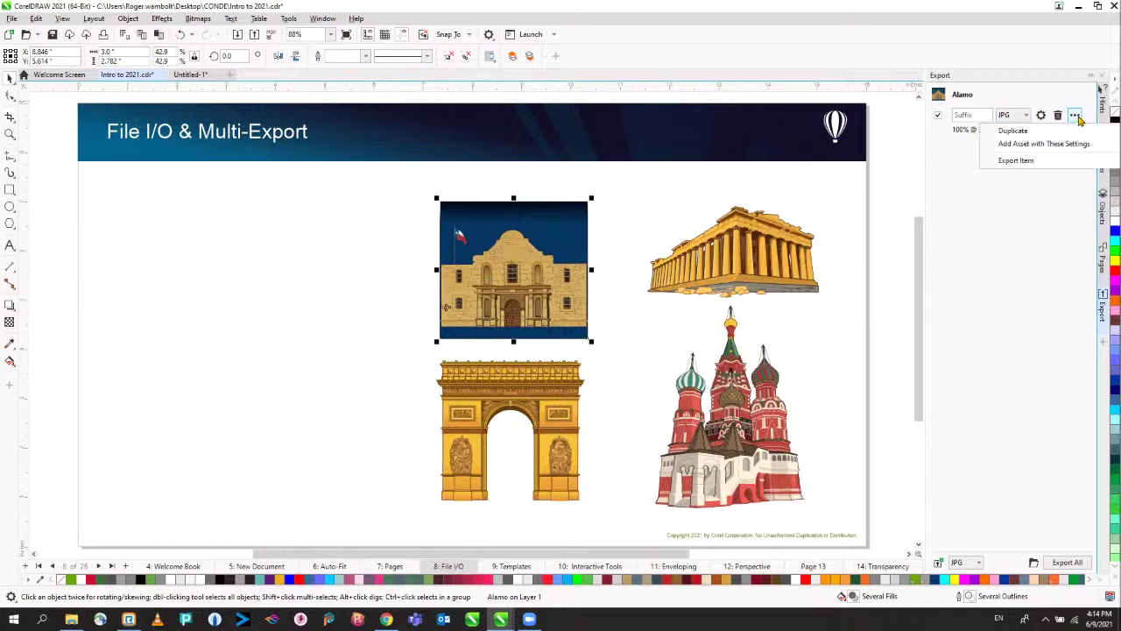
left_click(1015, 132)
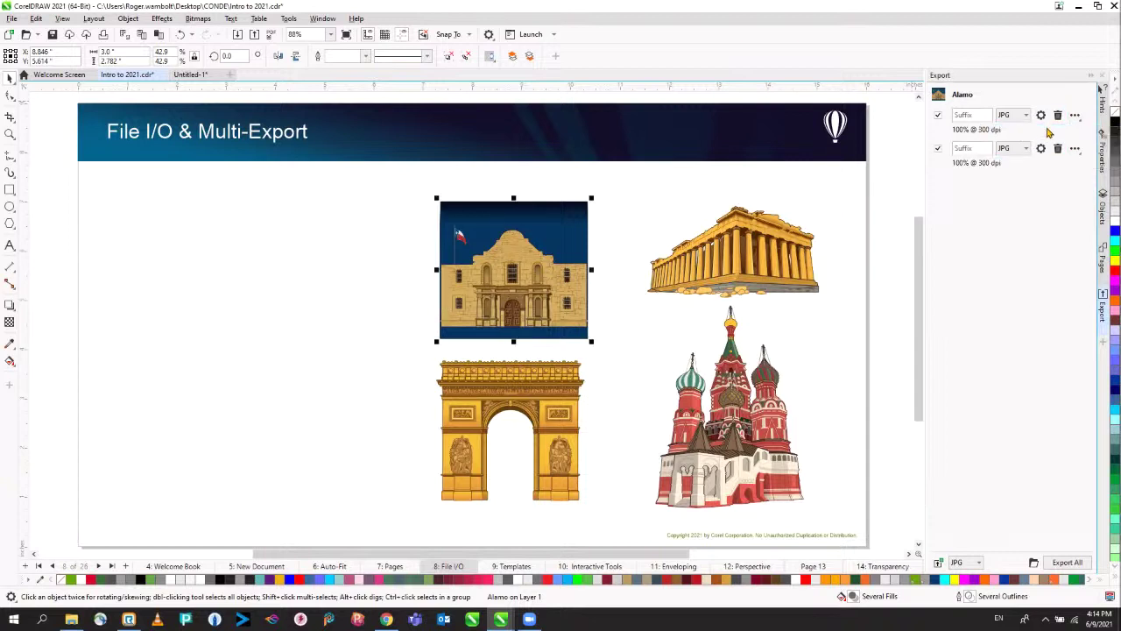
left_click(1027, 149)
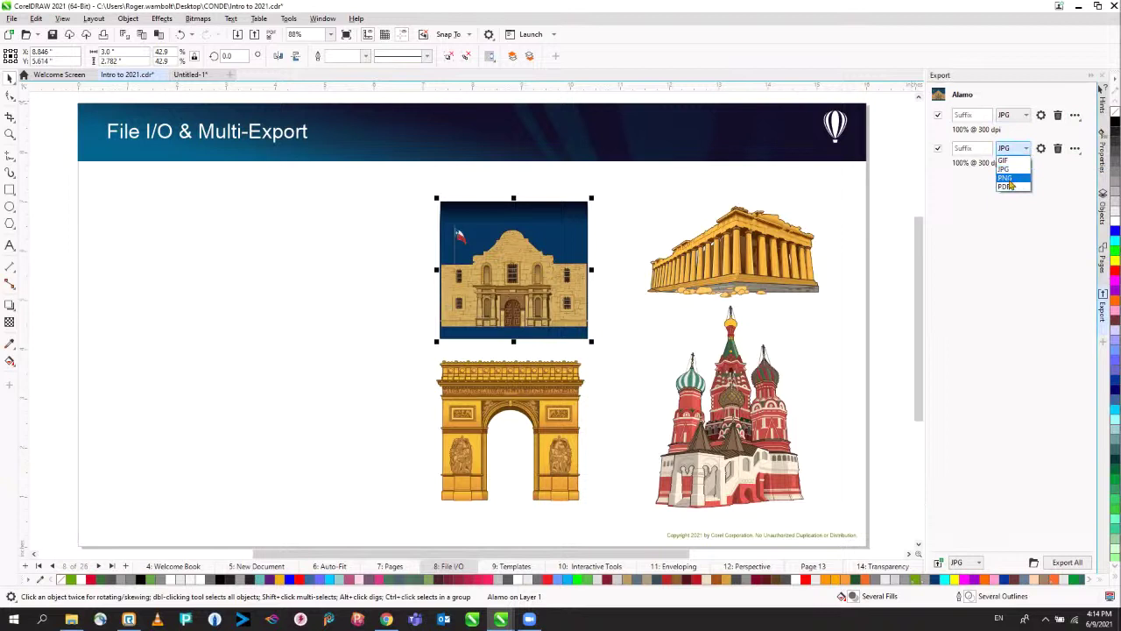
left_click(1008, 178)
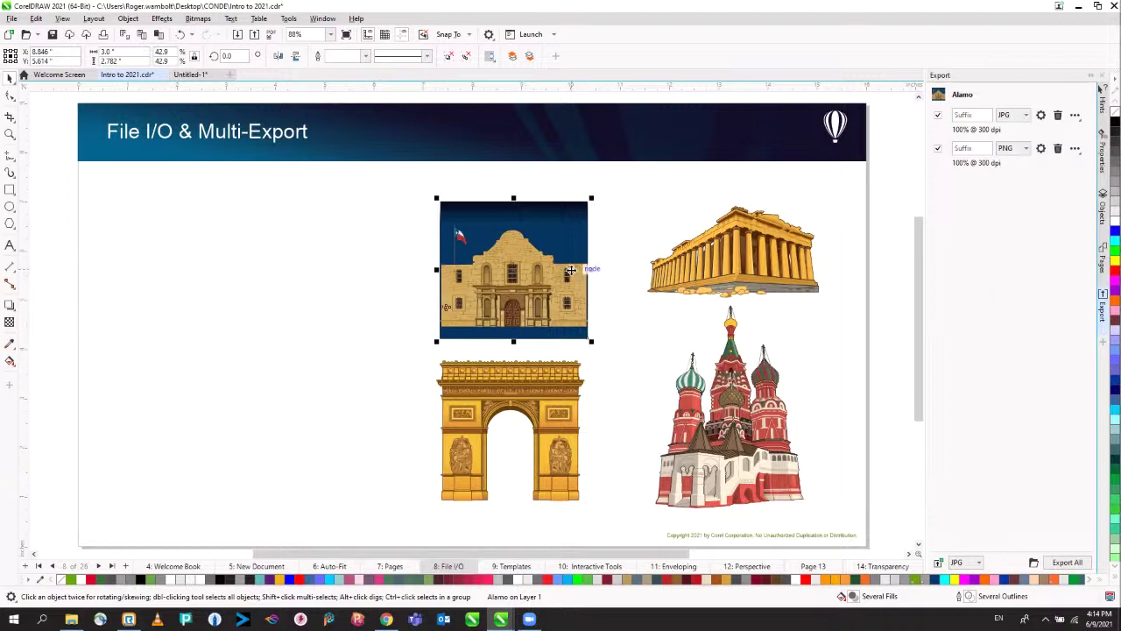
Step: Add the Greek Ruins drawing to the export list and set its format to PDF
left_click(768, 263)
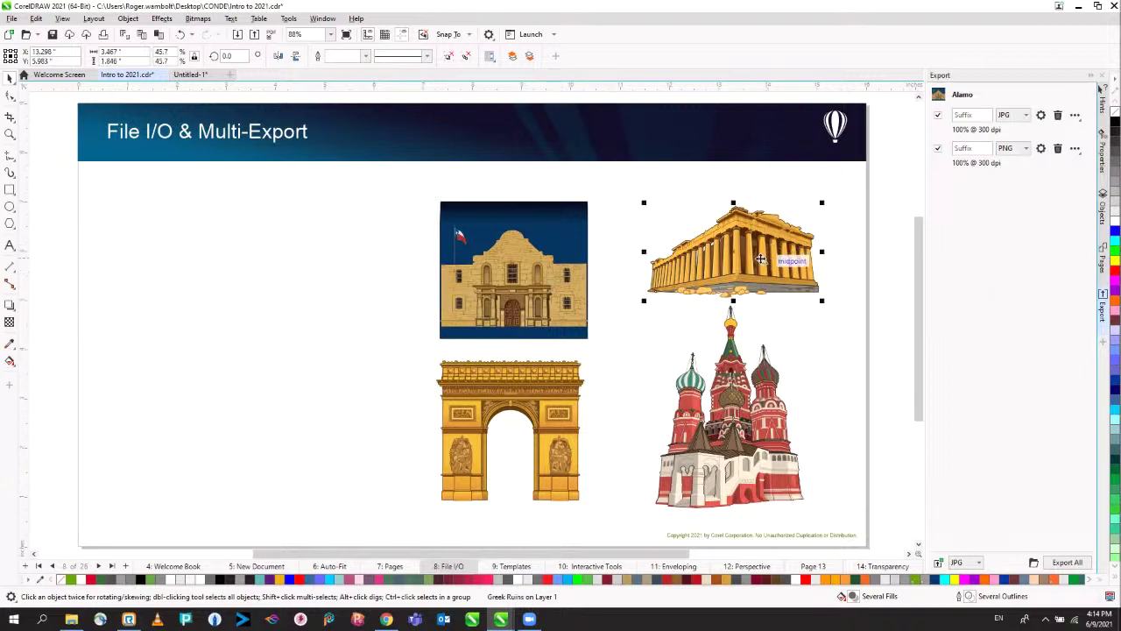
left_click(940, 563)
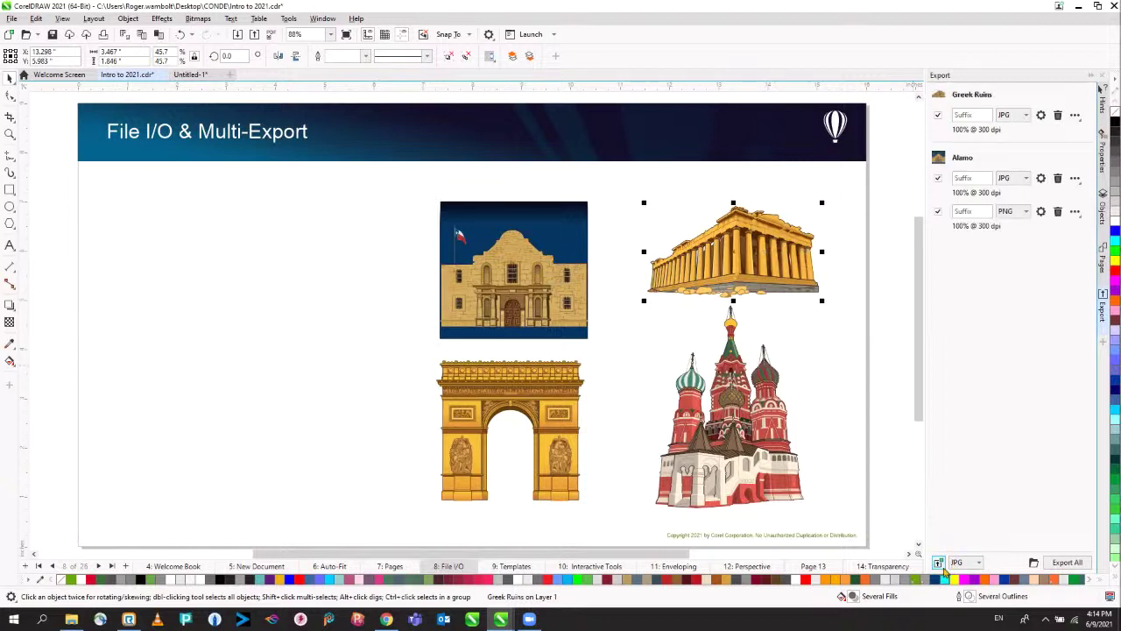
left_click(1025, 118)
left_click(1004, 153)
Step: Add a second Greek Ruins export item with the same settings and set its format to JPG
left_click(1076, 116)
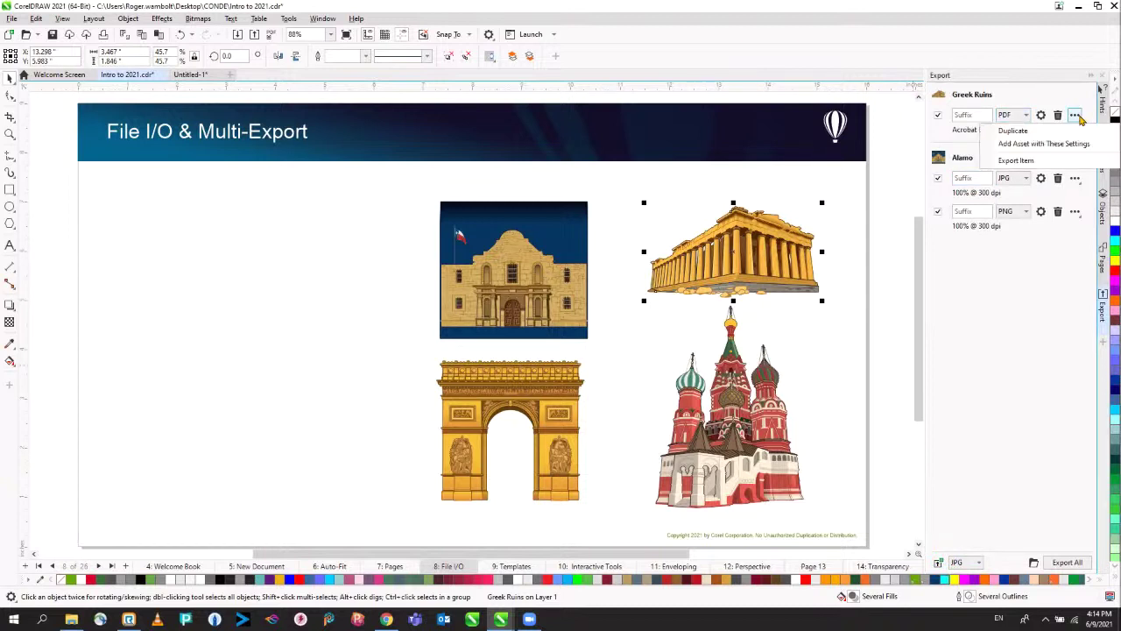
left_click(1019, 145)
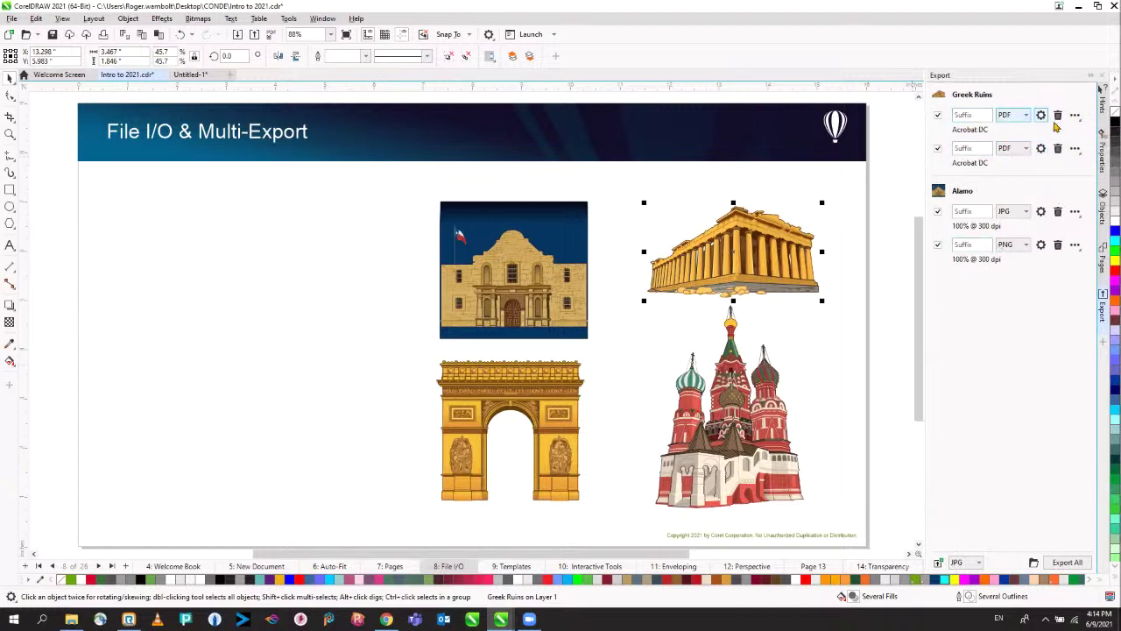
left_click(1025, 149)
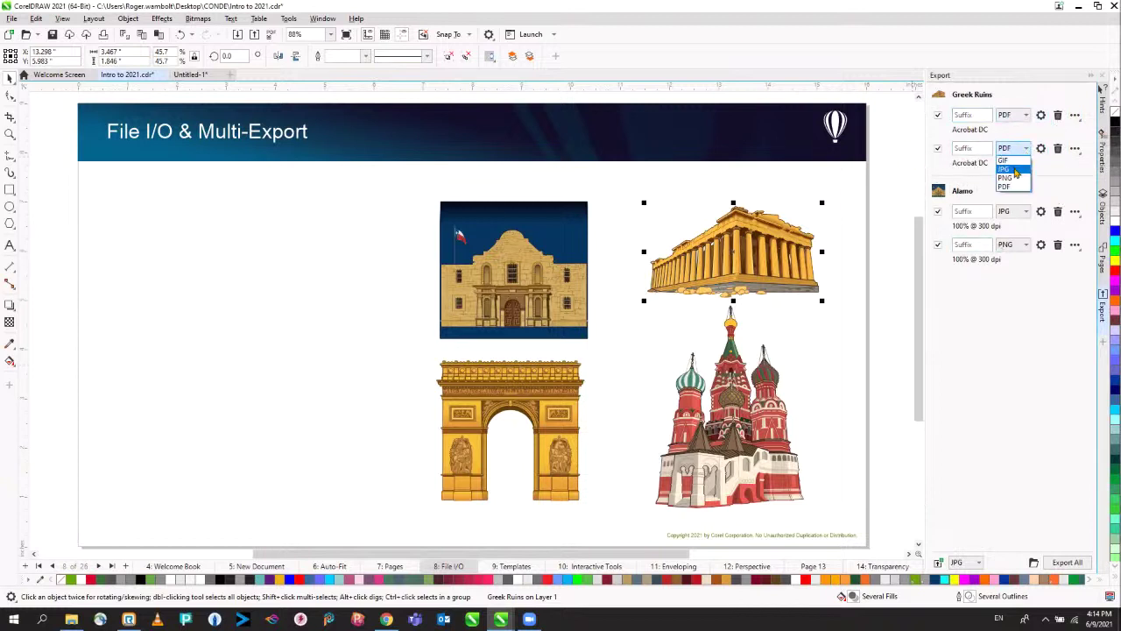
left_click(1014, 170)
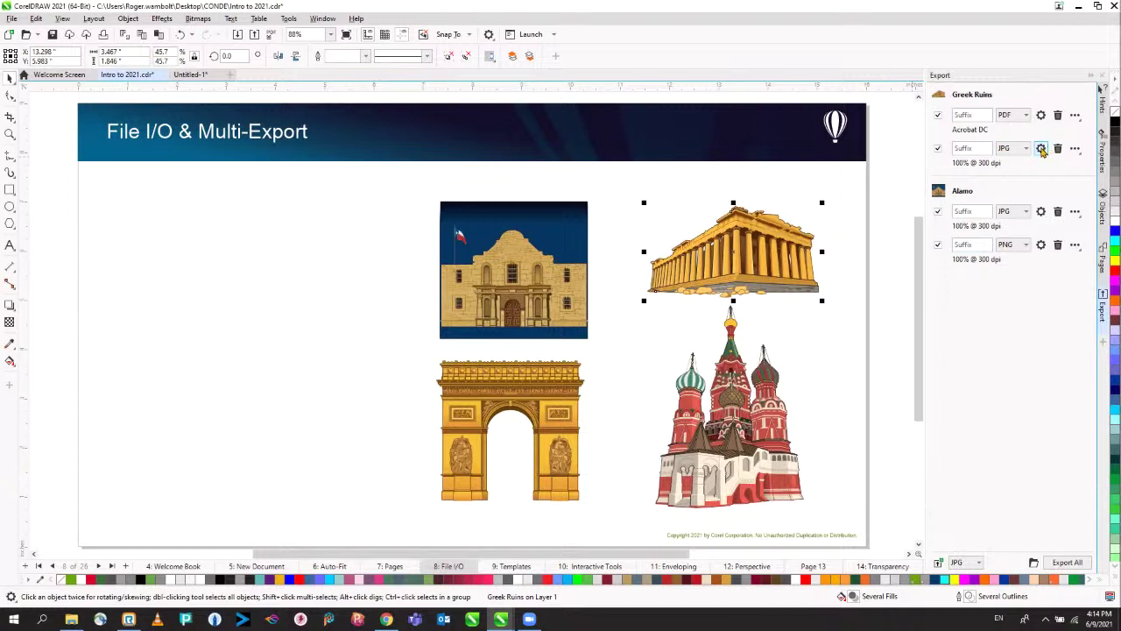
Step: Review the JPEG export settings of the Greek Ruins JPG item, including the advanced options, and cancel without changes
left_click(1041, 149)
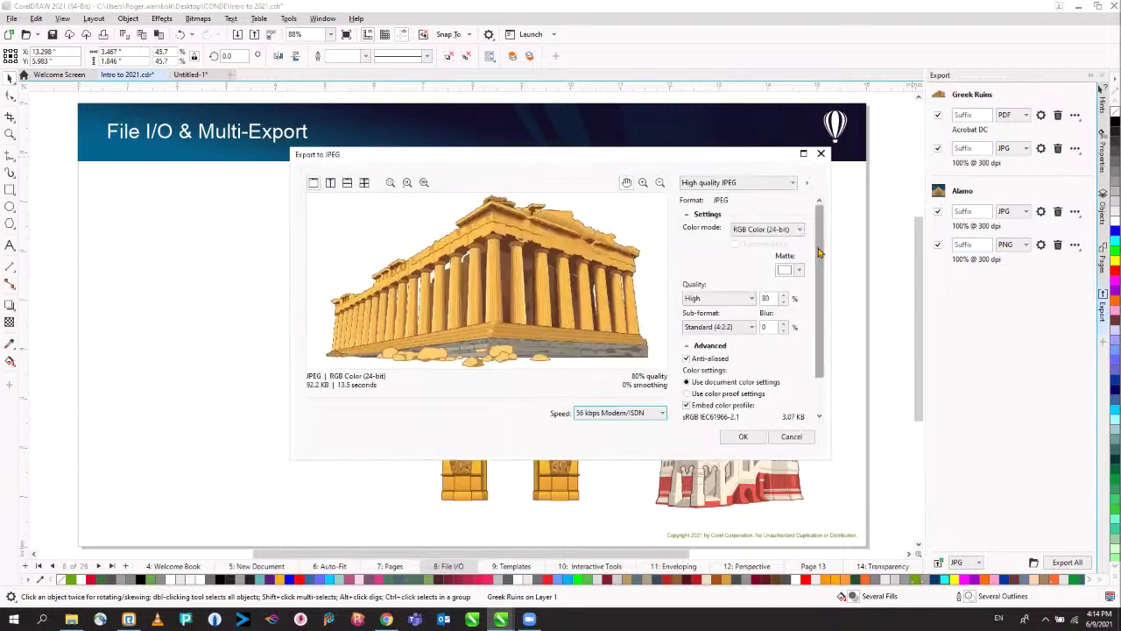
scroll(823, 280, "down", 1)
scroll(823, 281, "down", 2)
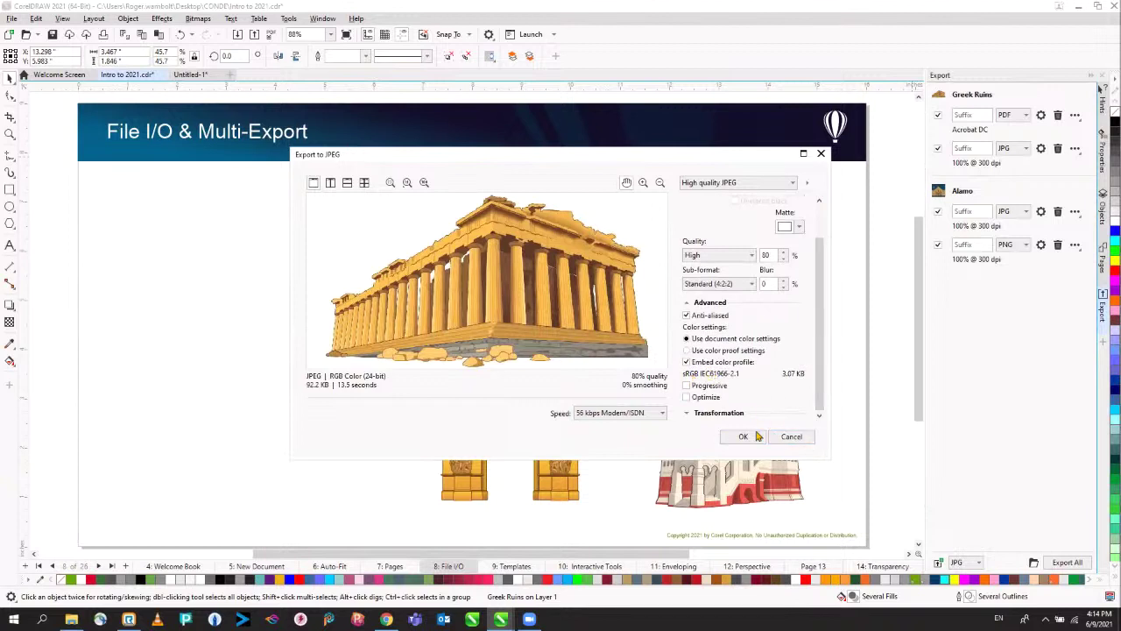
left_click(791, 436)
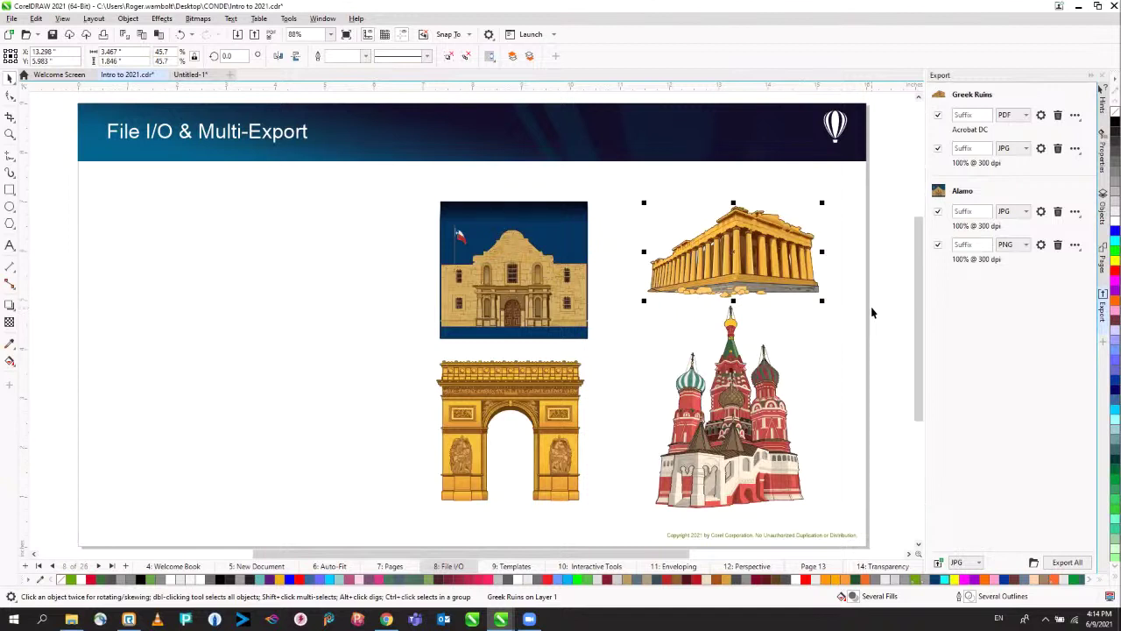
Step: Add the St Petersburg and Triomphe drawings to the export list, reusing the PDF settings of an existing item for each
left_click(751, 385)
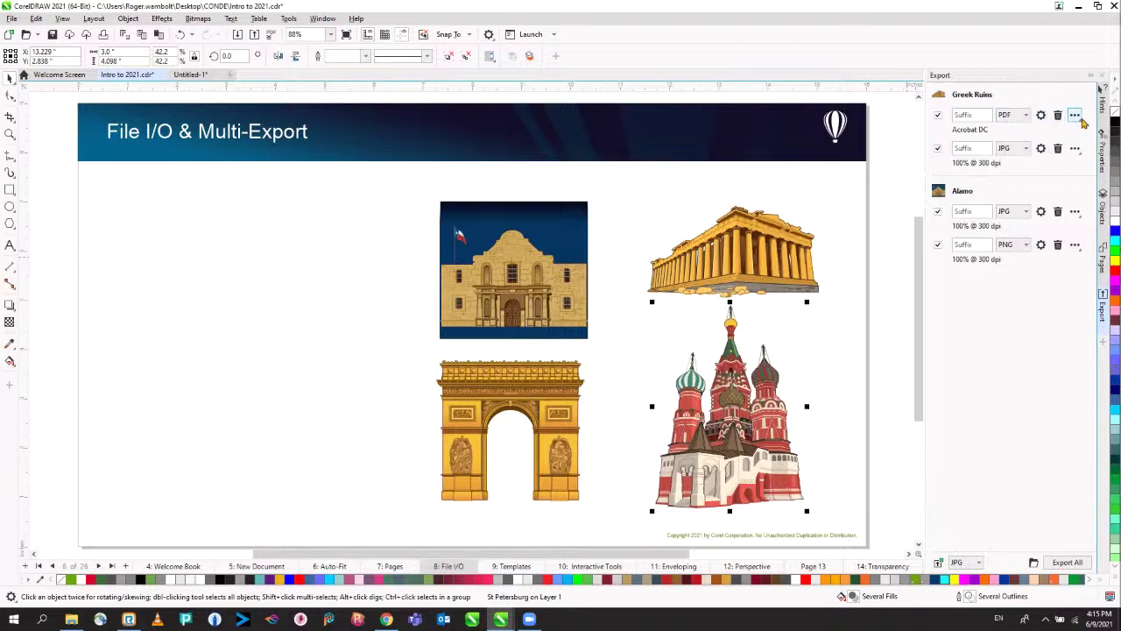
left_click(1077, 118)
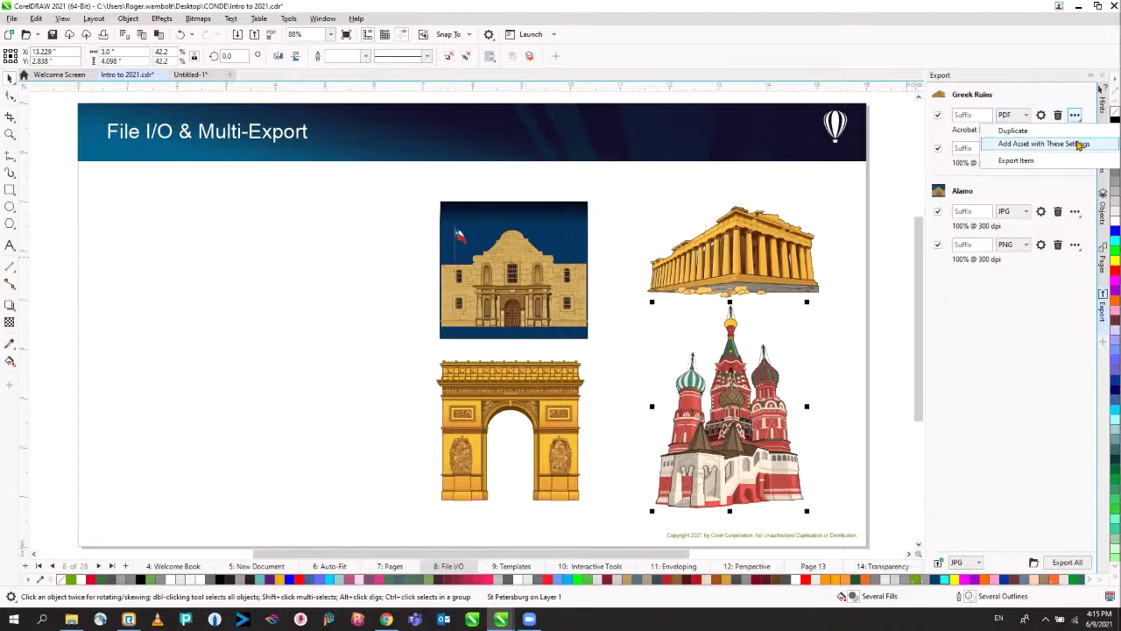
left_click(1075, 145)
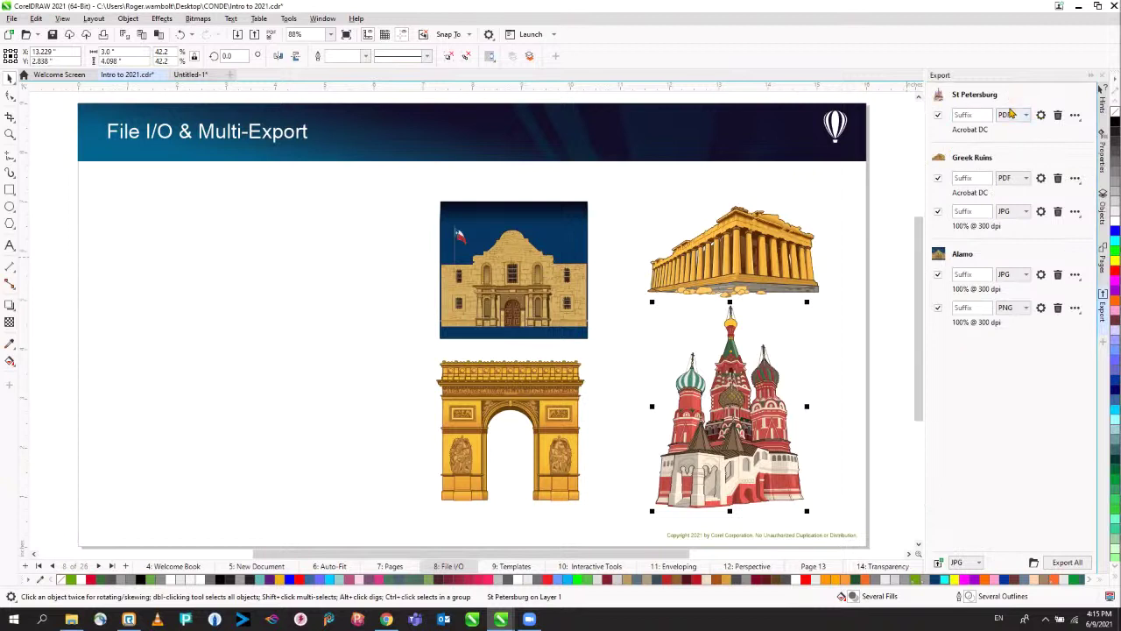
left_click(564, 428)
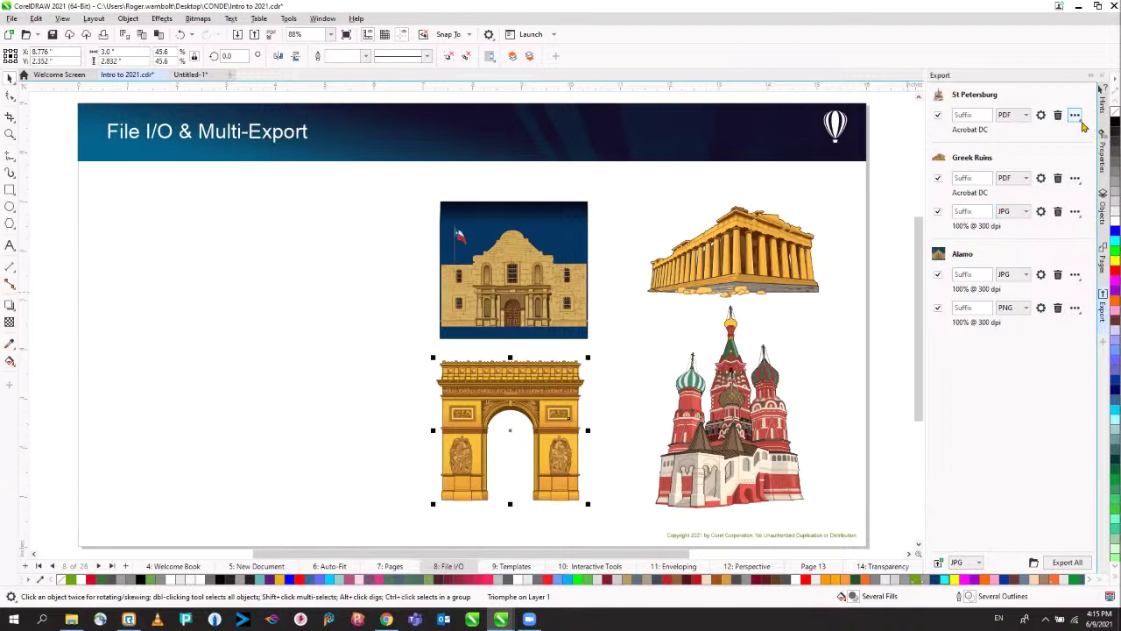
left_click(1079, 119)
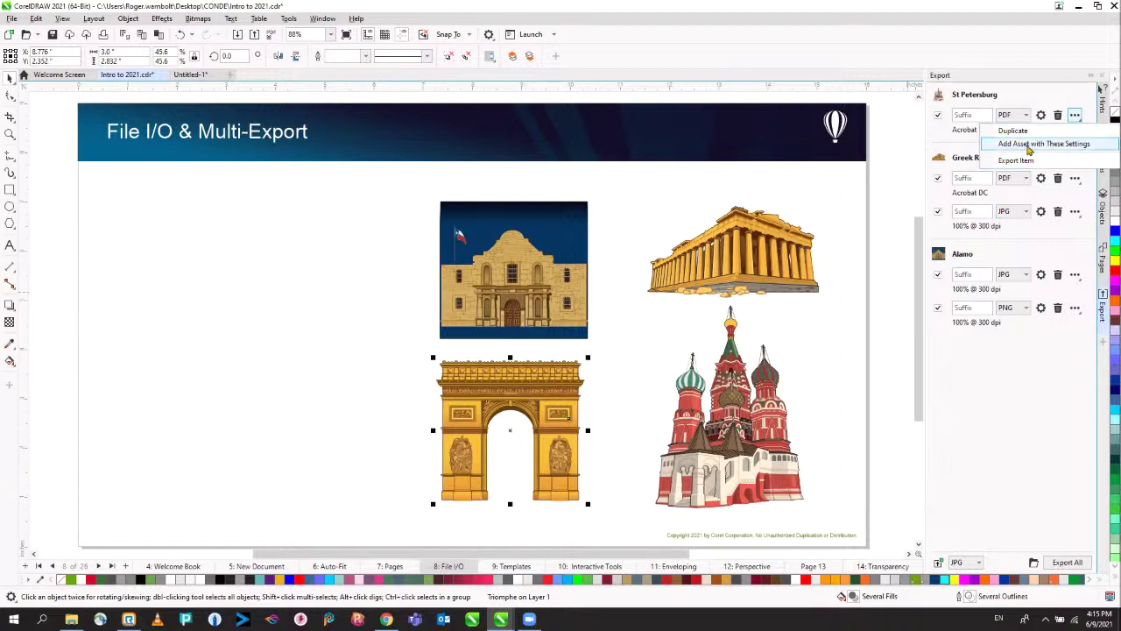
left_click(1028, 144)
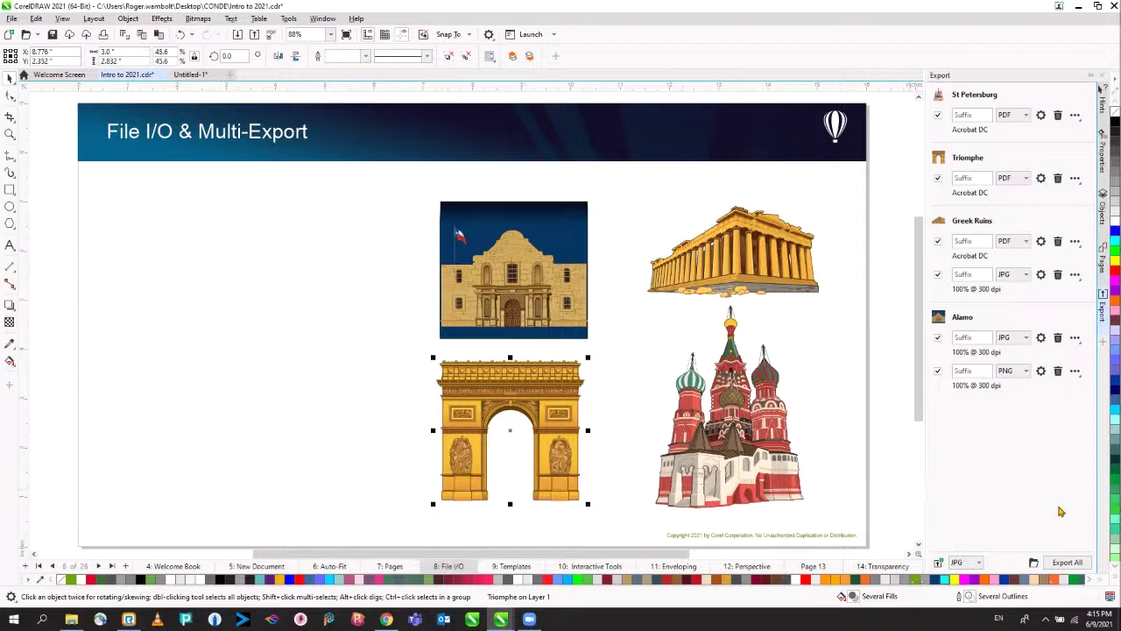
Step: Export all listed items into the Multi Export folder inside CONDE
left_click(1066, 563)
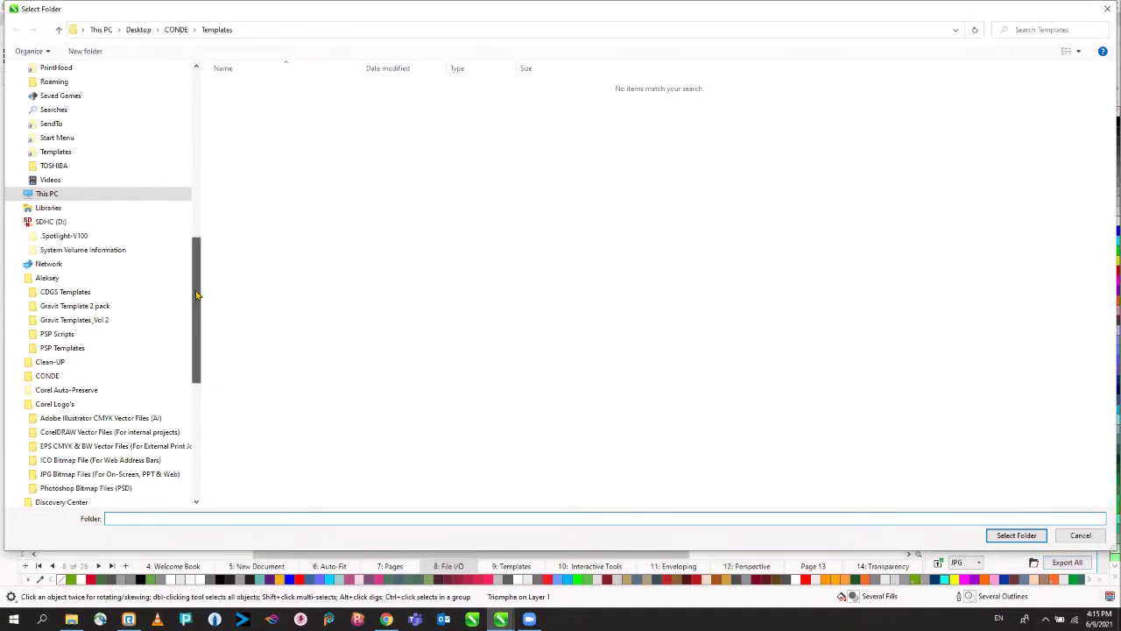
left_click(47, 376)
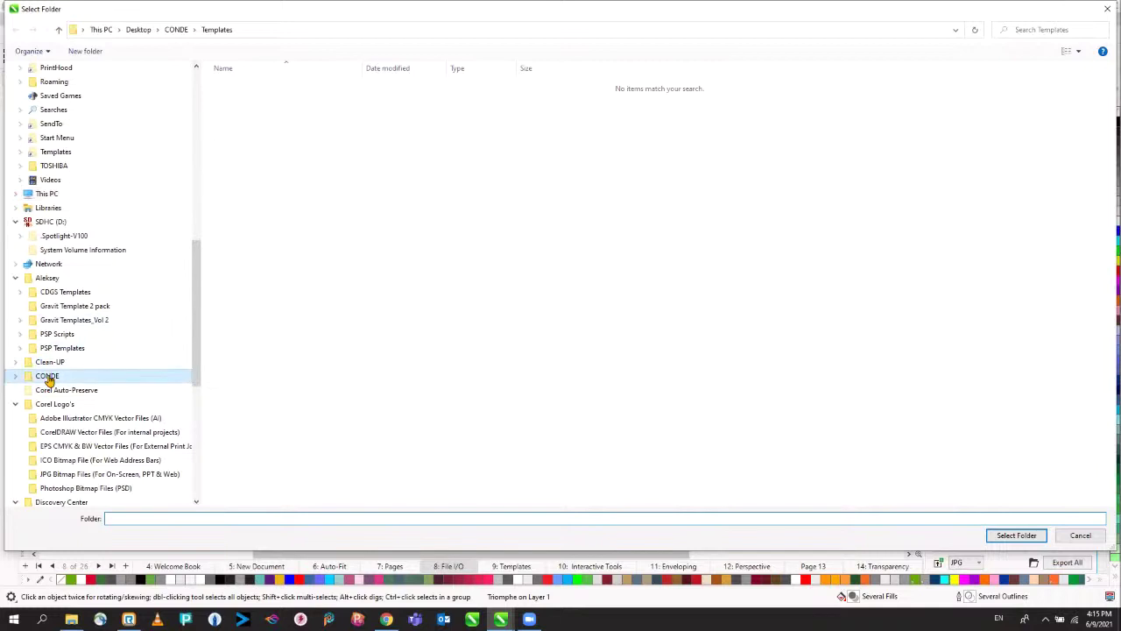
left_click(371, 91)
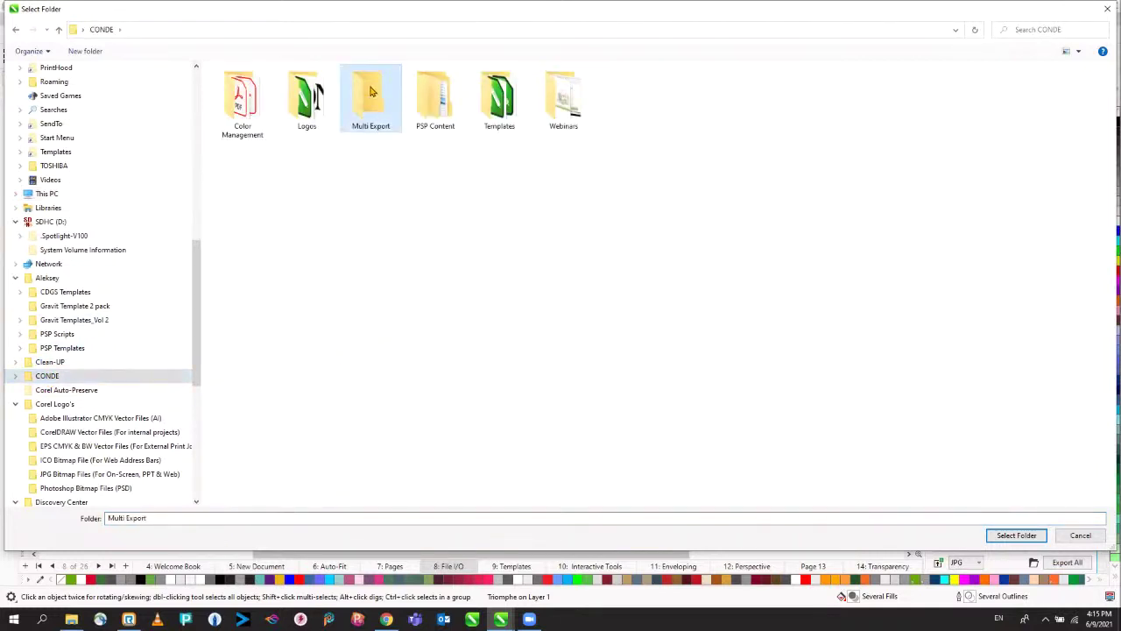
double_click(371, 91)
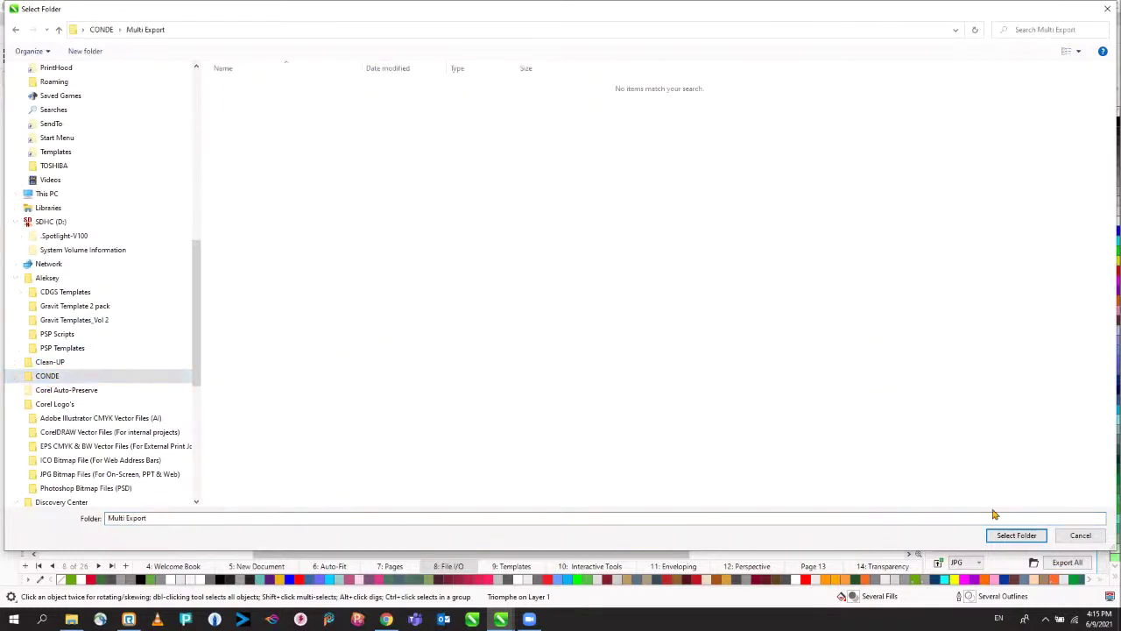
left_click(1011, 536)
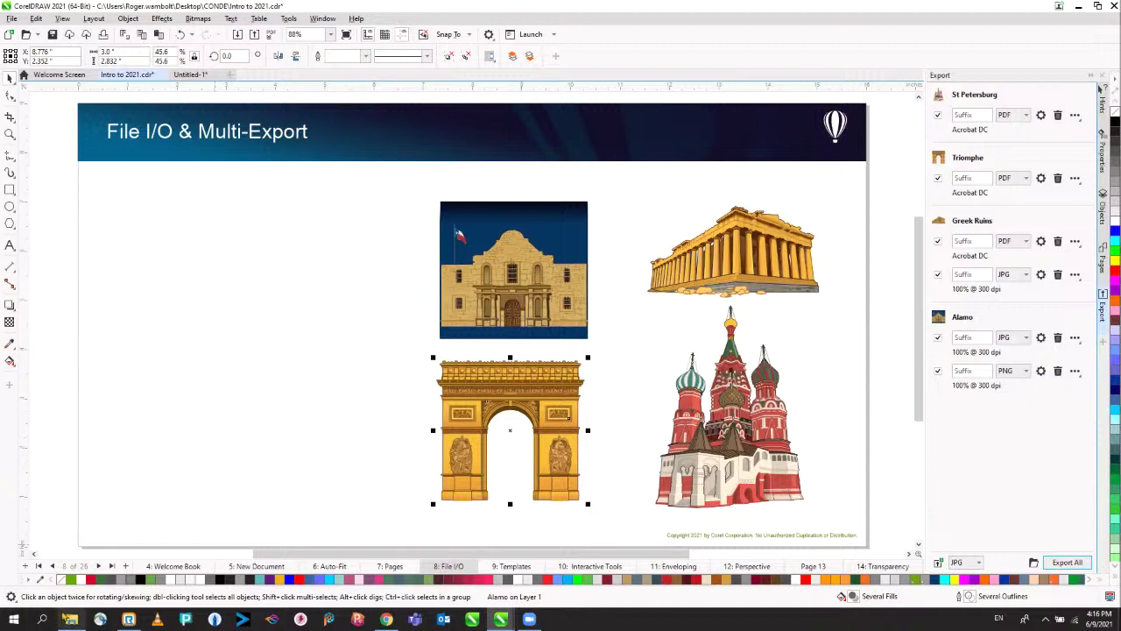
Step: Switch to File Explorer, preview the exported Alamo and Greek Ruins files in Multi Export, close the window and clear the drawing selection
left_click(72, 620)
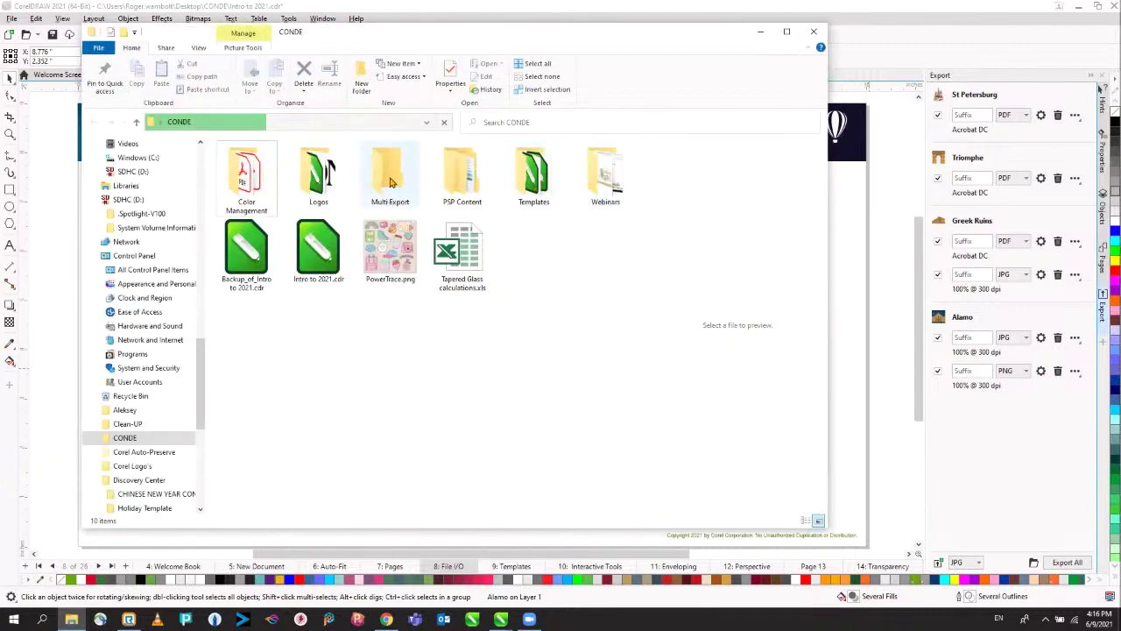
double_click(391, 180)
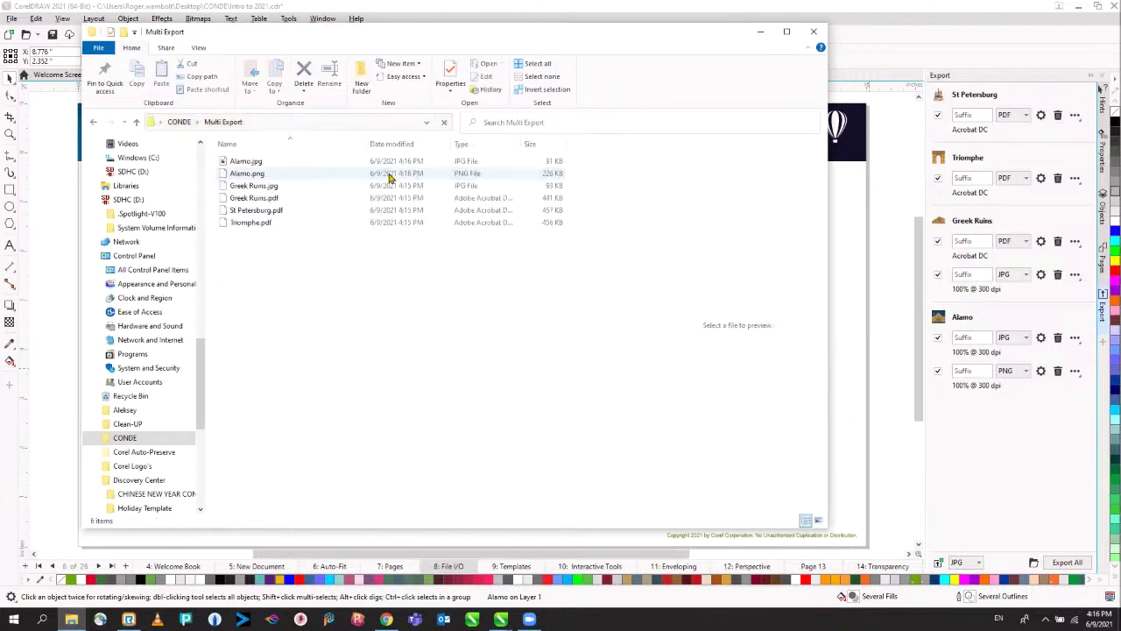
left_click(247, 163)
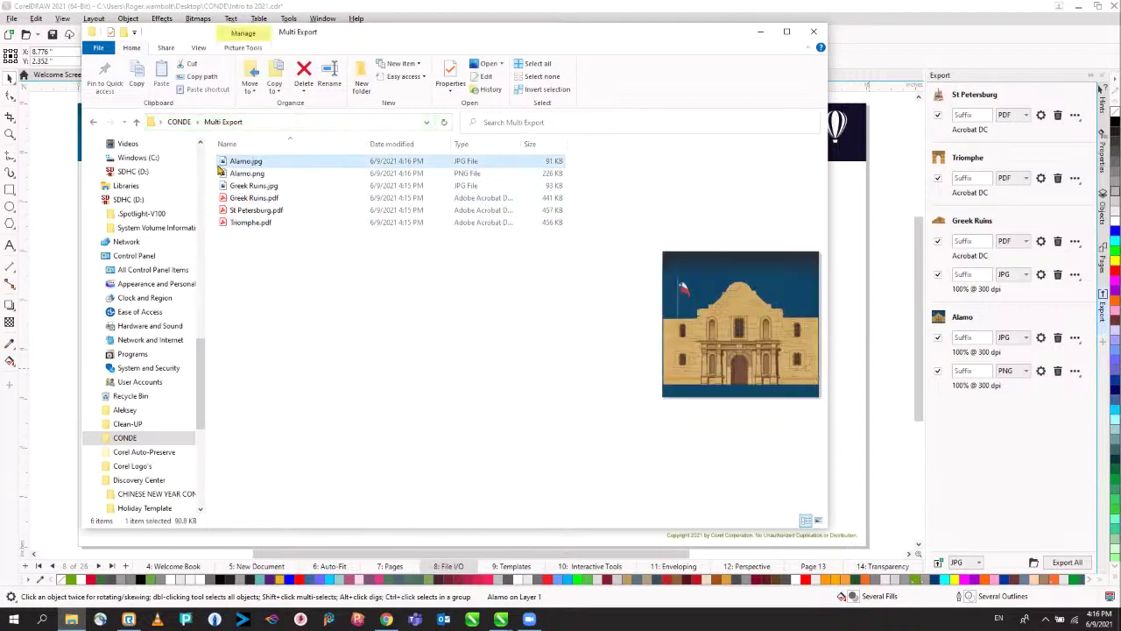
left_click(263, 189)
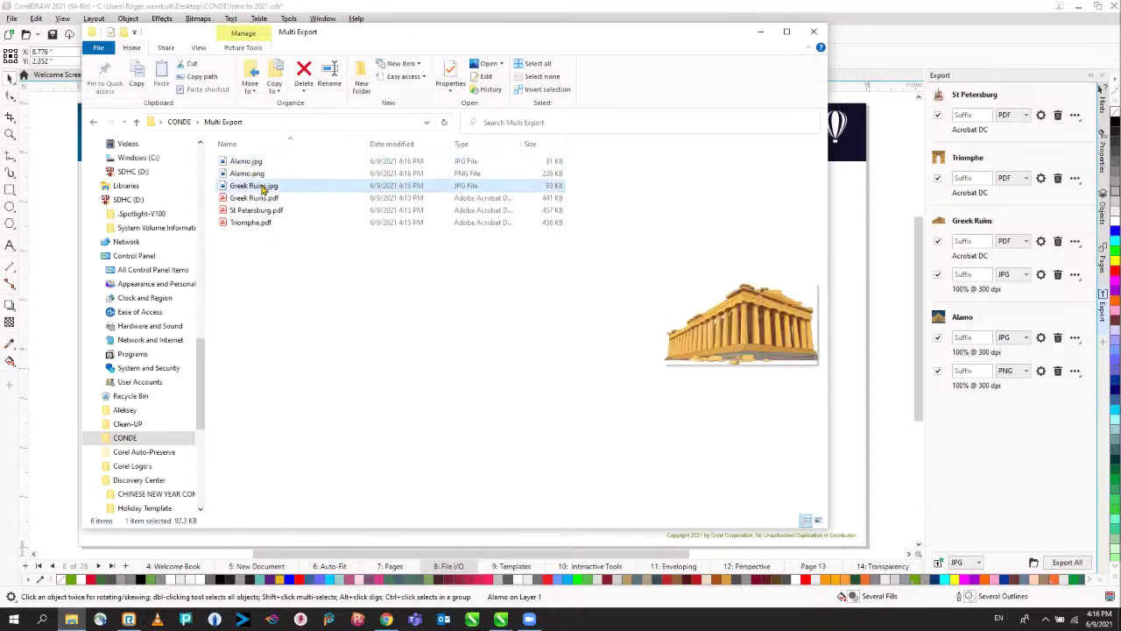
left_click(261, 200)
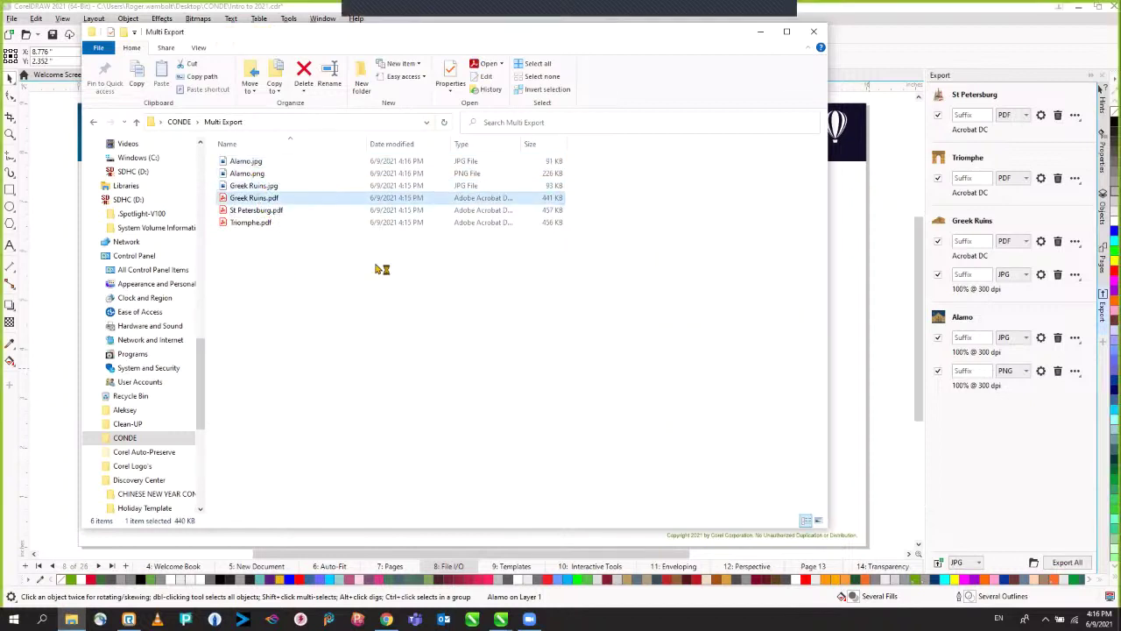
left_click(813, 32)
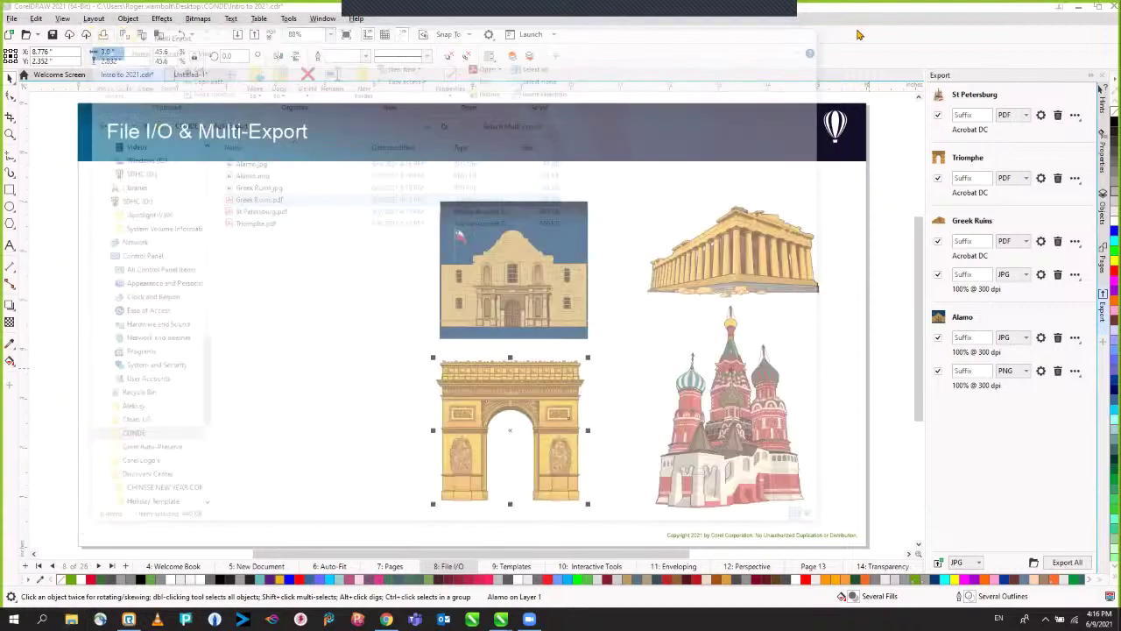
left_click(891, 141)
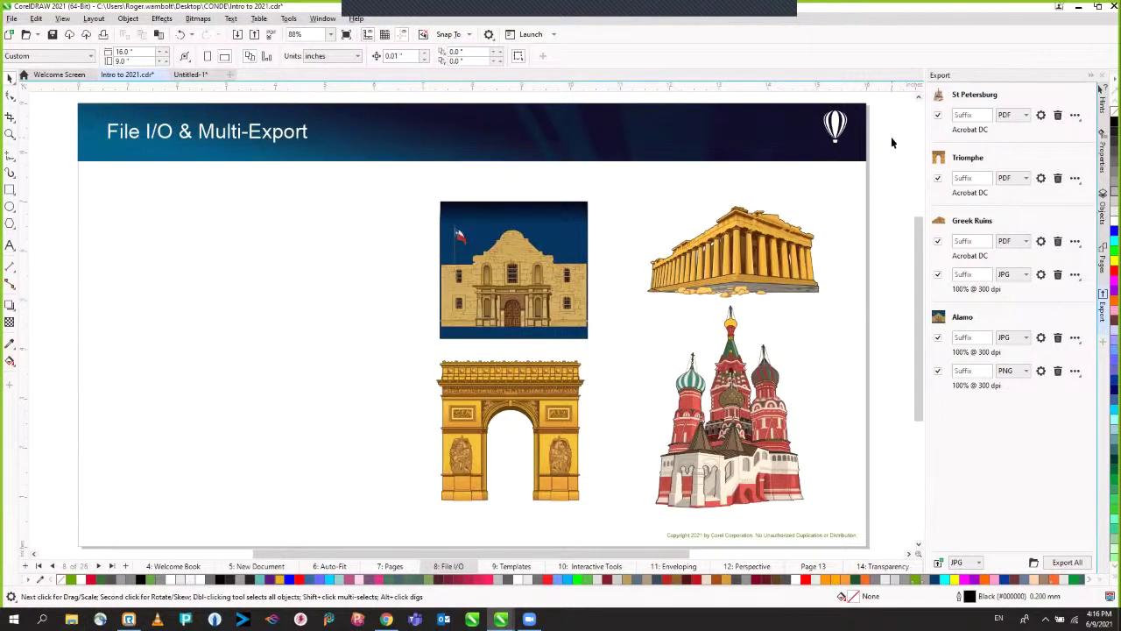
Step: From the Templates page, show My templates for creating a new document, close without opening one, and go to the Interactive Tools page
key("Page_Down")
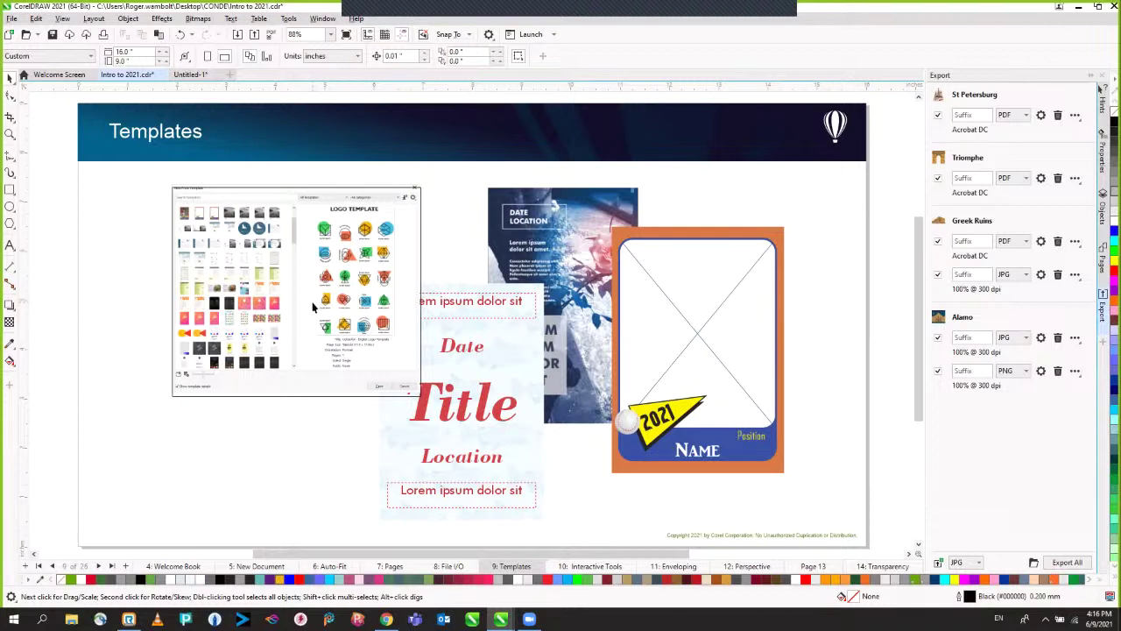
left_click(11, 19)
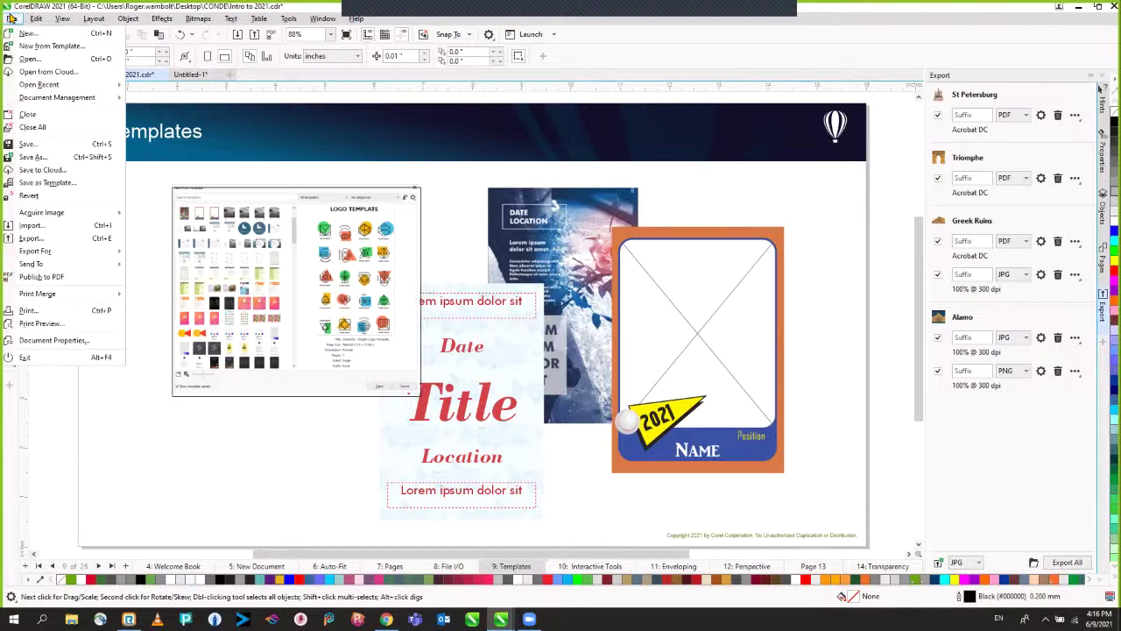
left_click(58, 45)
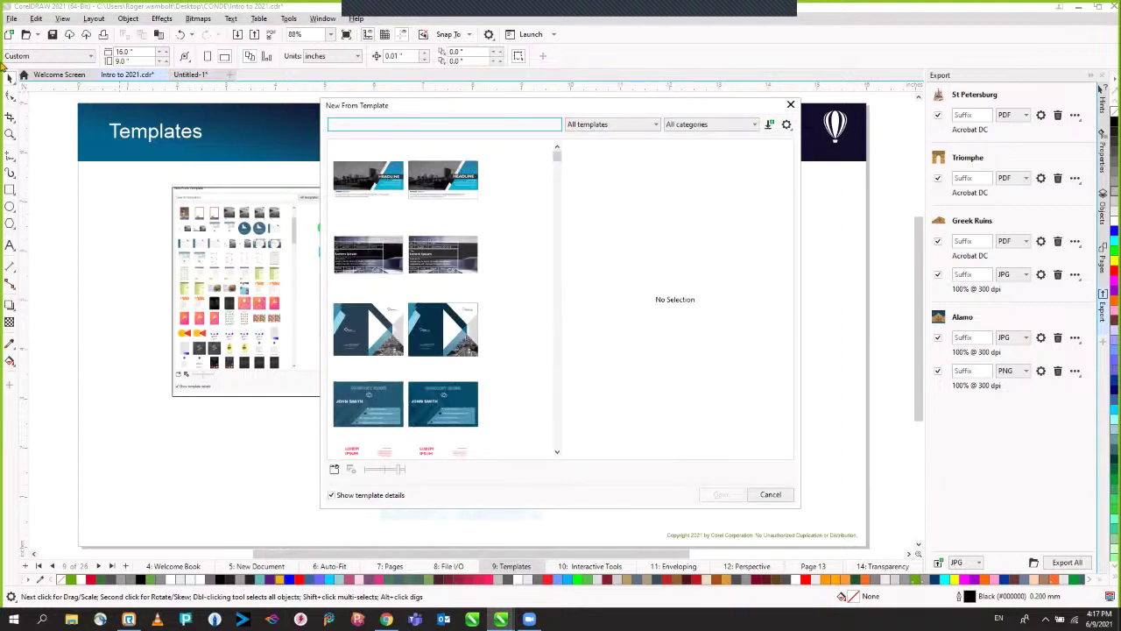
left_click(615, 127)
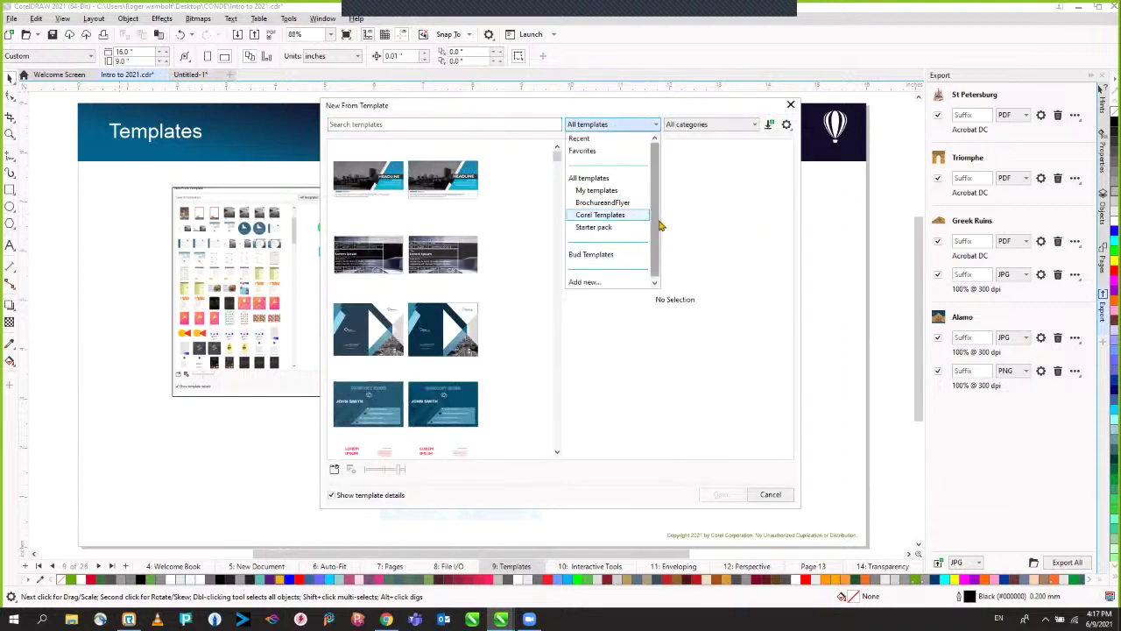
left_click(599, 191)
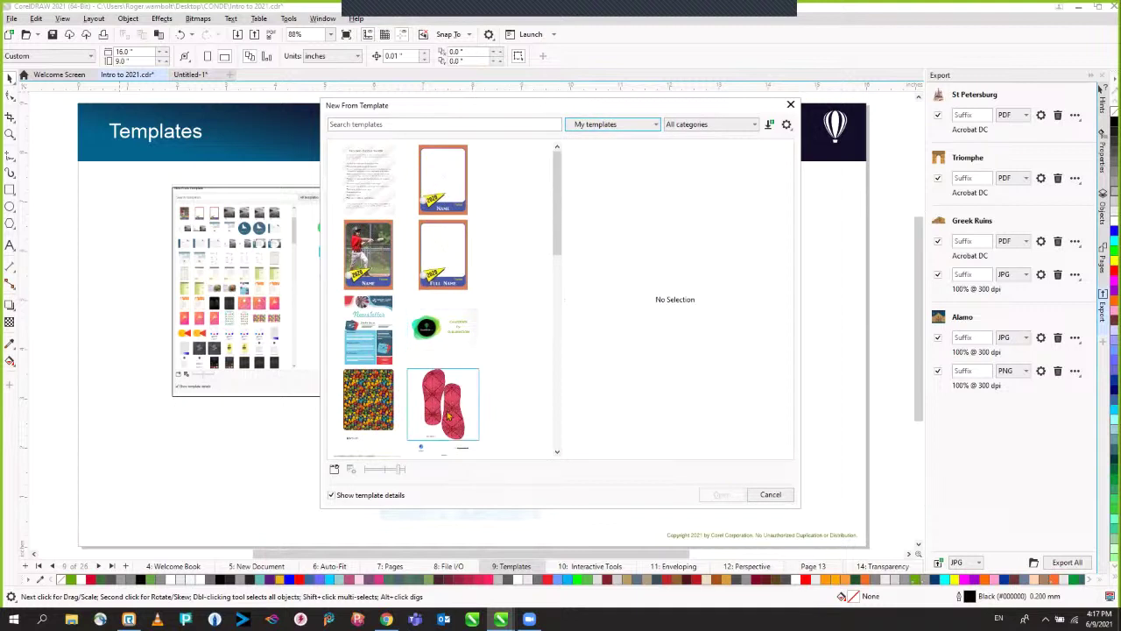
left_click(790, 105)
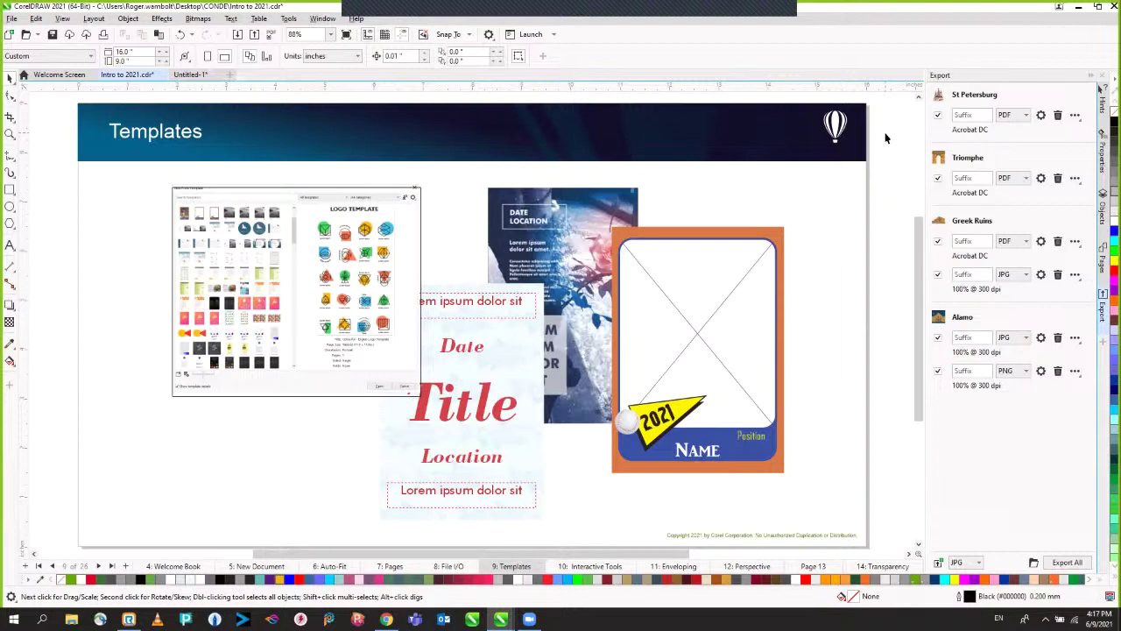
key("Page_Down")
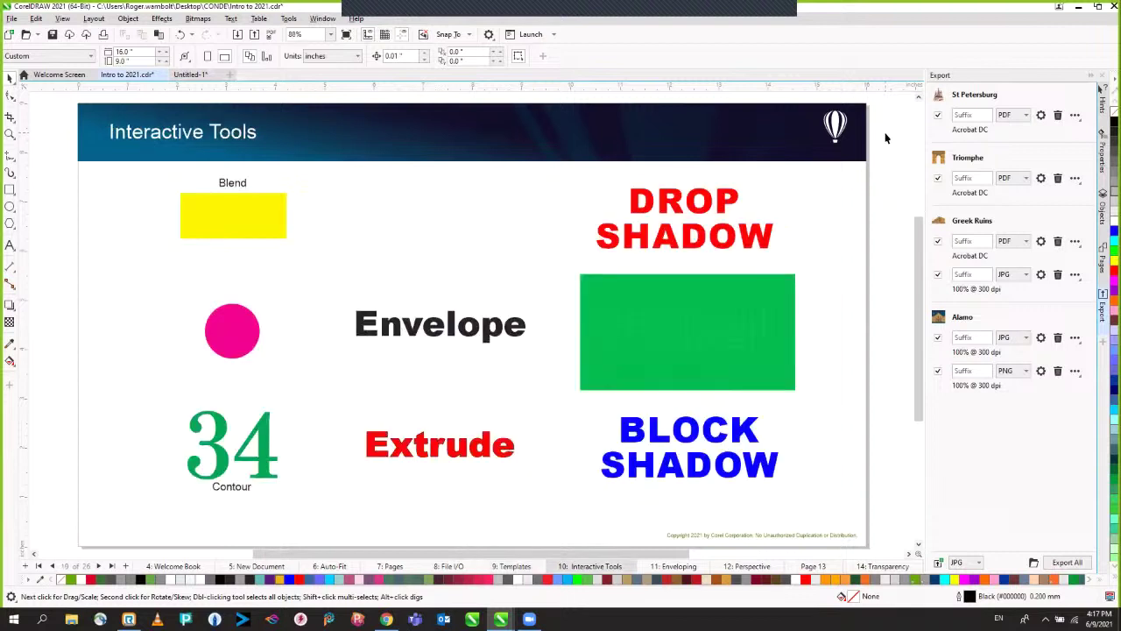
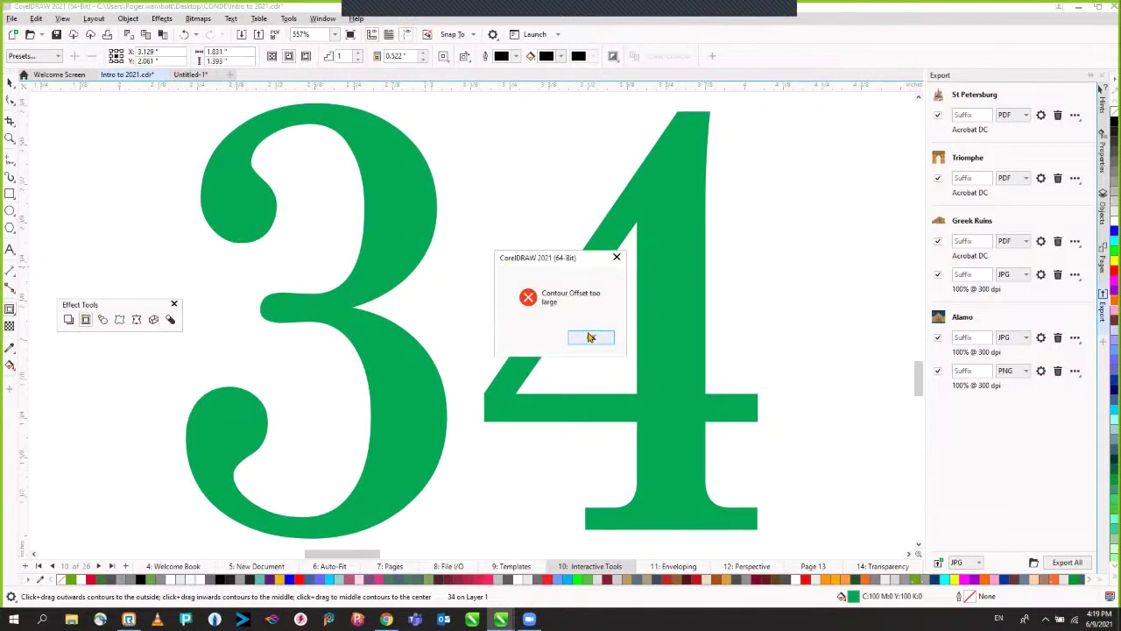
Step: Dismiss the contour error and apply a two-step outside contour with a 0.04-inch offset to the green 34
left_click(590, 337)
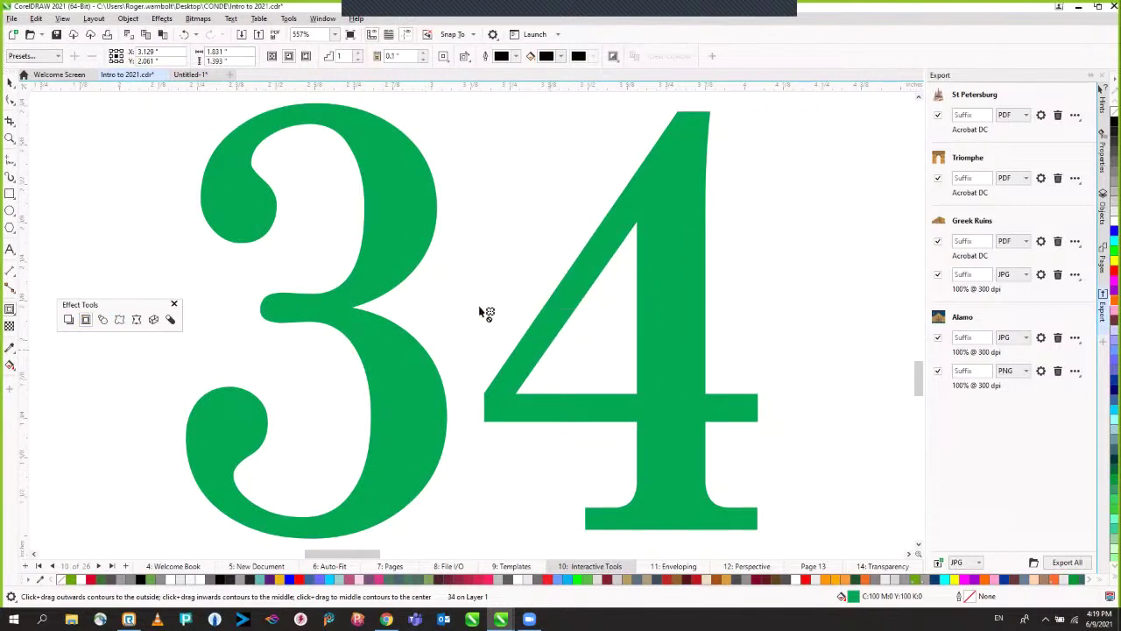
left_click(306, 56)
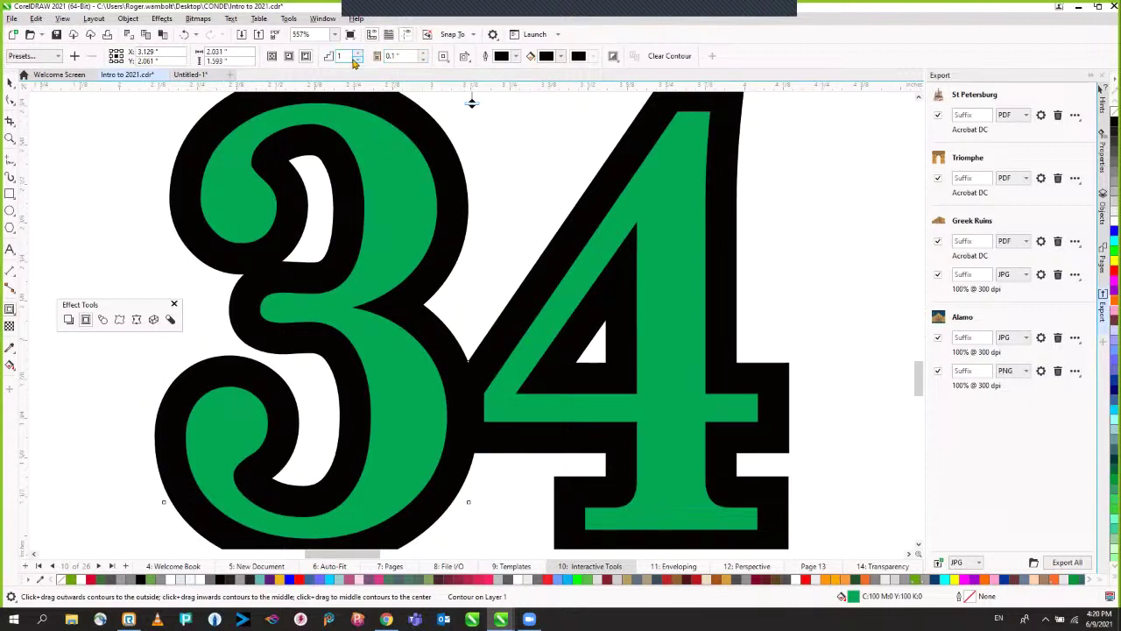
left_click(423, 60)
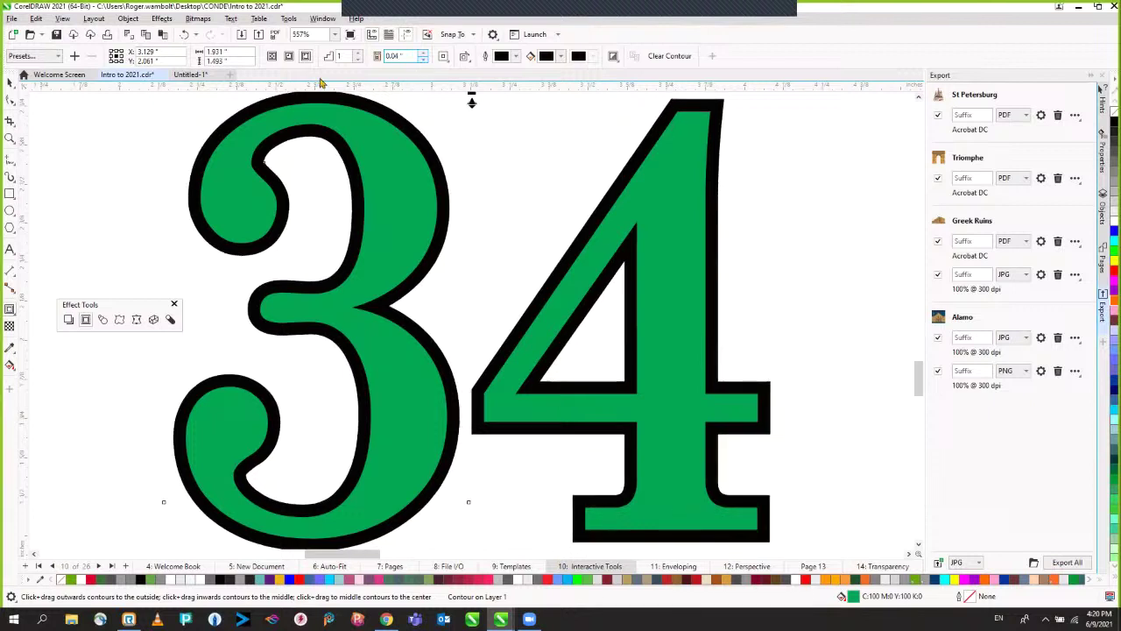
left_click(359, 54)
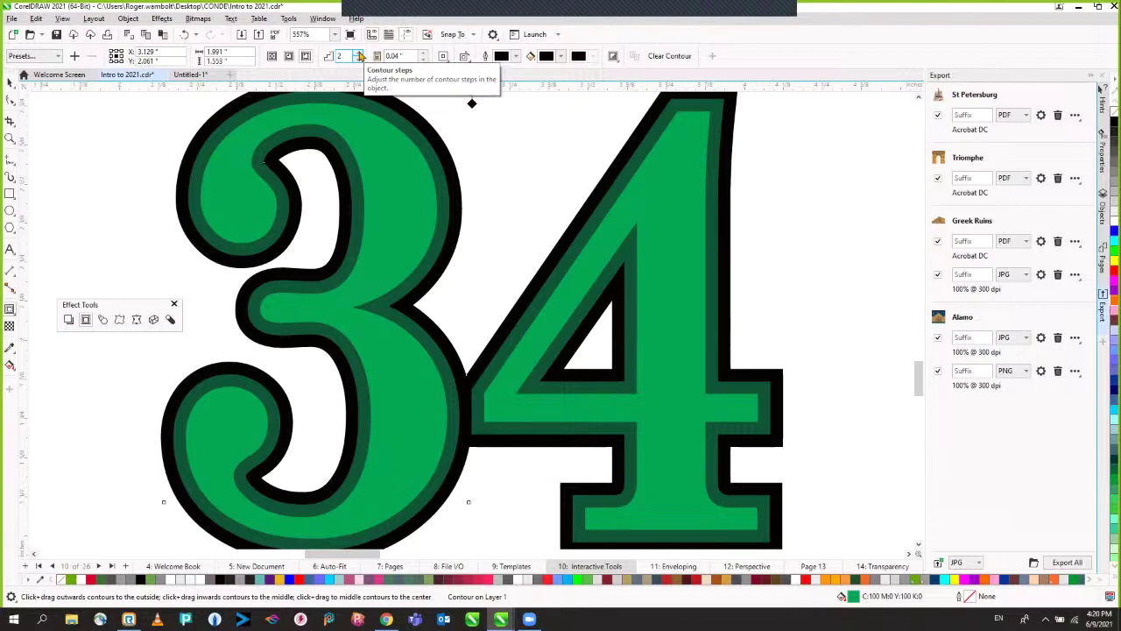
Step: Break the 34's contour apart and move the light green numerals sideways off their contour shapes
key("space")
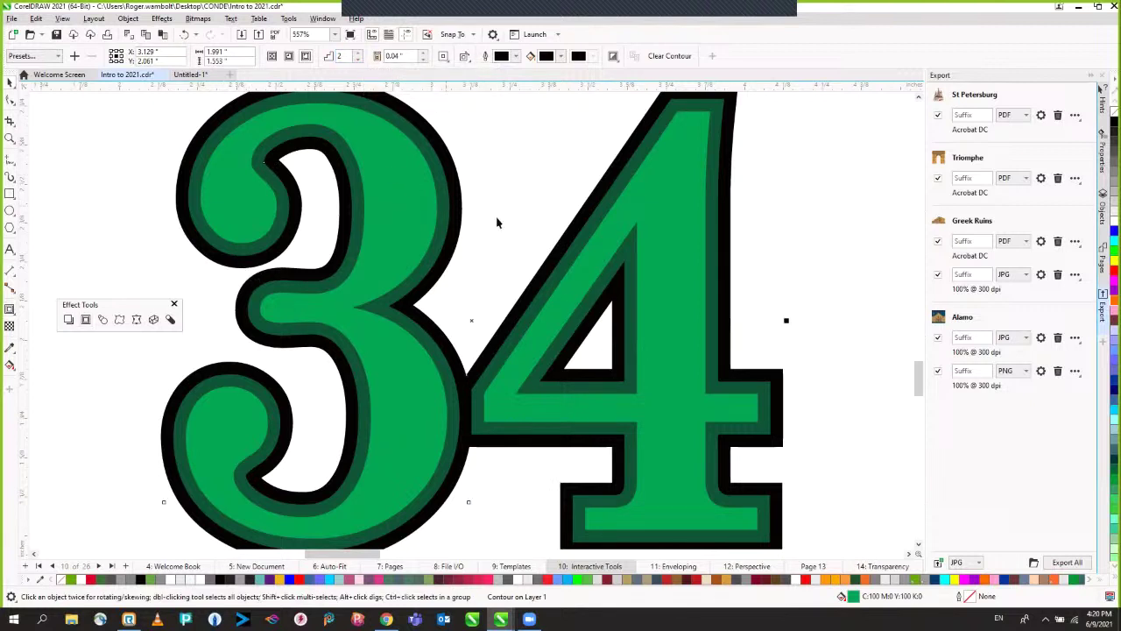
scroll(511, 222, "down", 1)
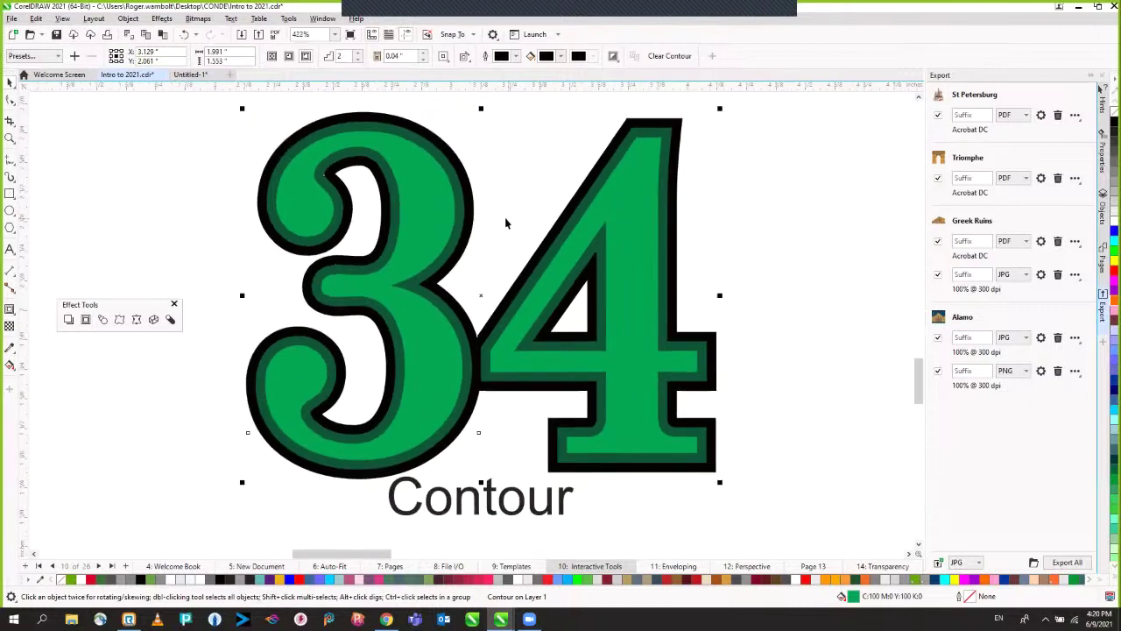
left_click(129, 19)
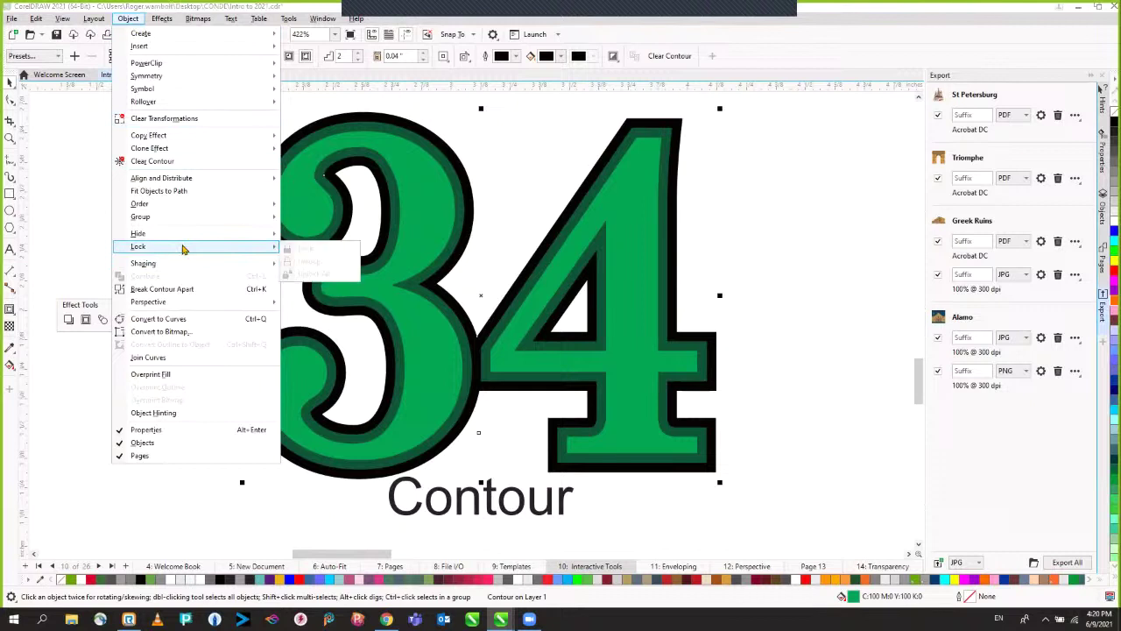
left_click(167, 289)
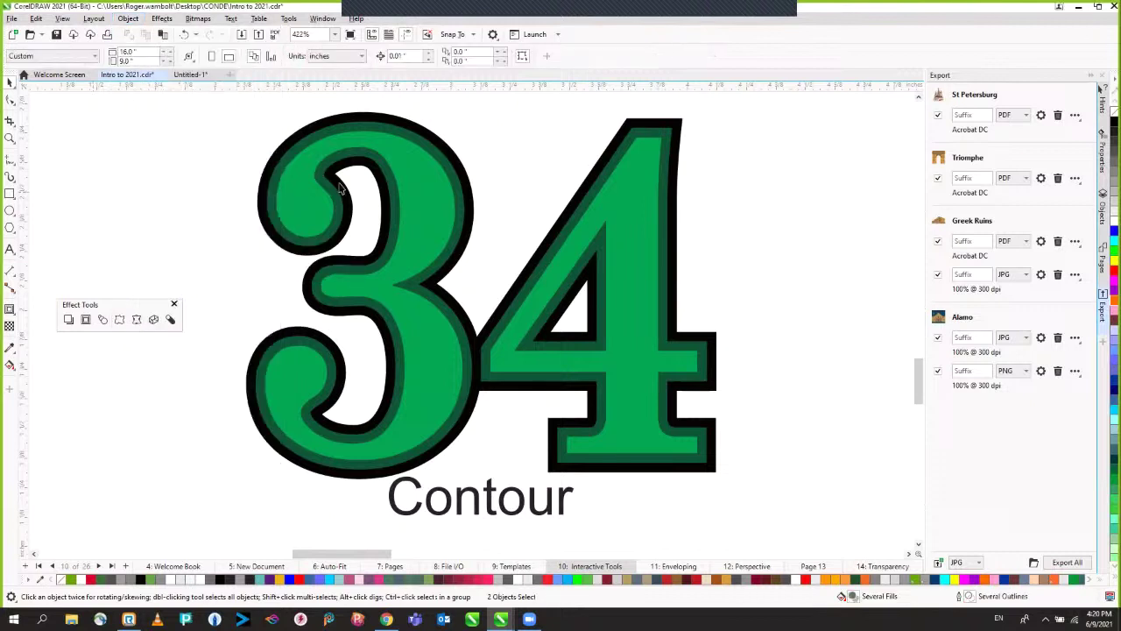
left_click_drag(299, 193, 446, 200)
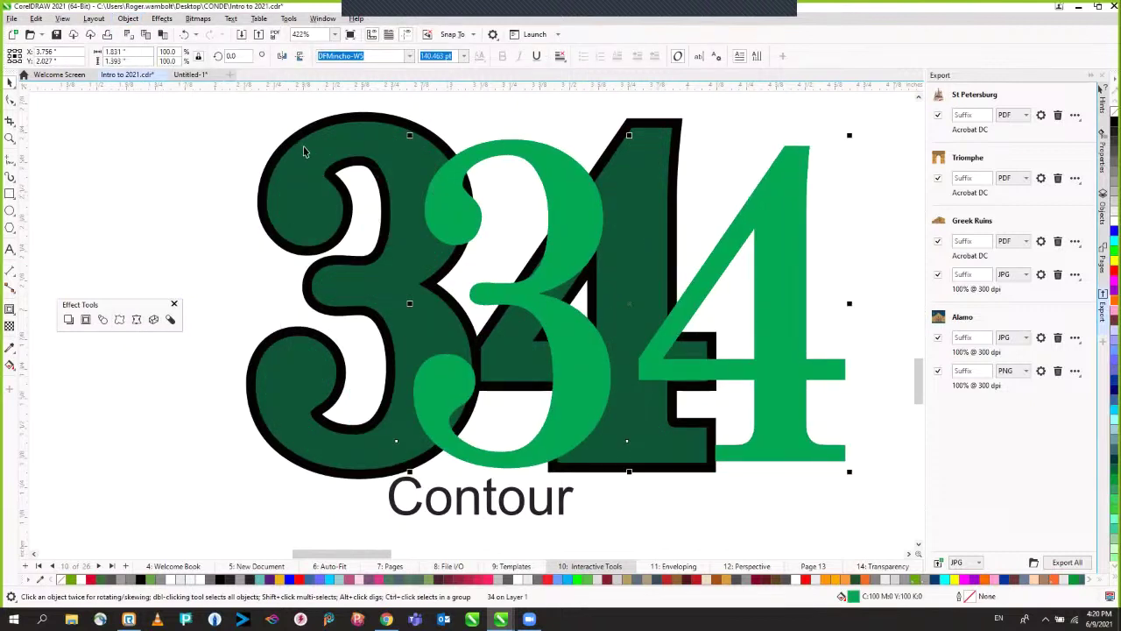
Step: Nudge the remaining contour group, ungroup it and move the dark green 34 away from the black one
left_click_drag(303, 151, 300, 144)
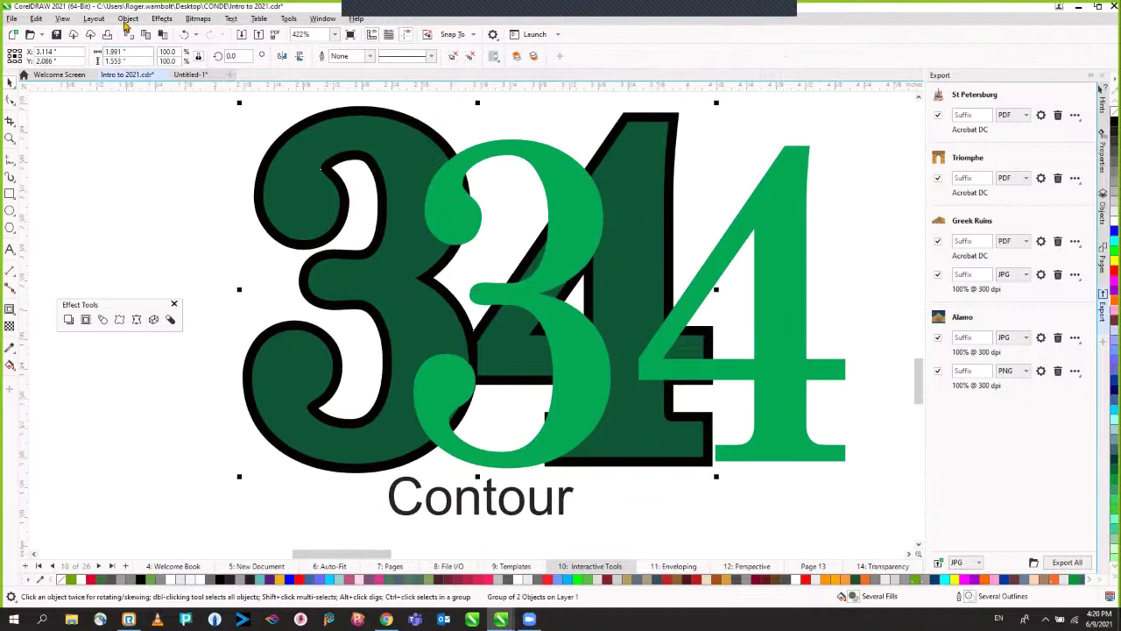
left_click(456, 58)
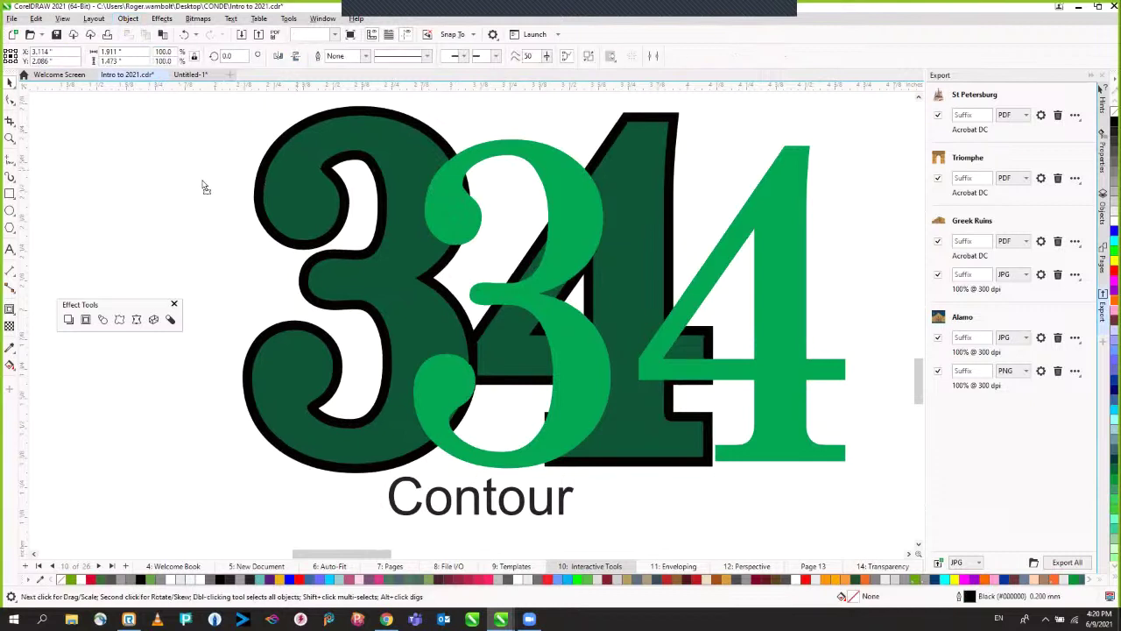
left_click_drag(289, 168, 201, 178)
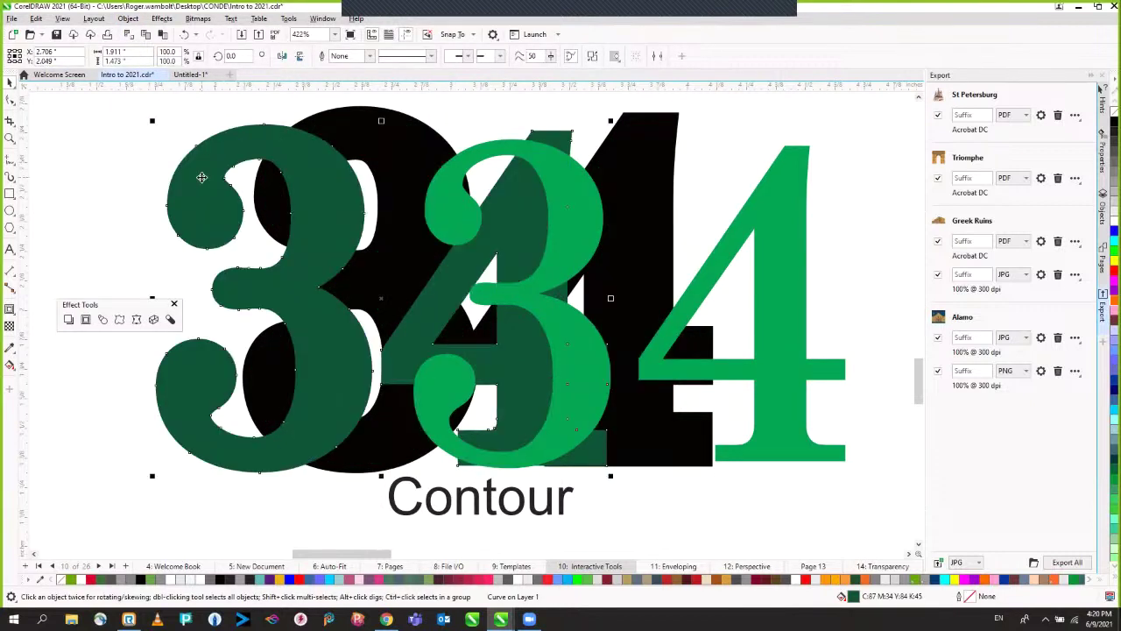
Step: Apply the Envelope effect to the word Envelope, pulling the middle of its top edge upward into an arch
key("shift+F4")
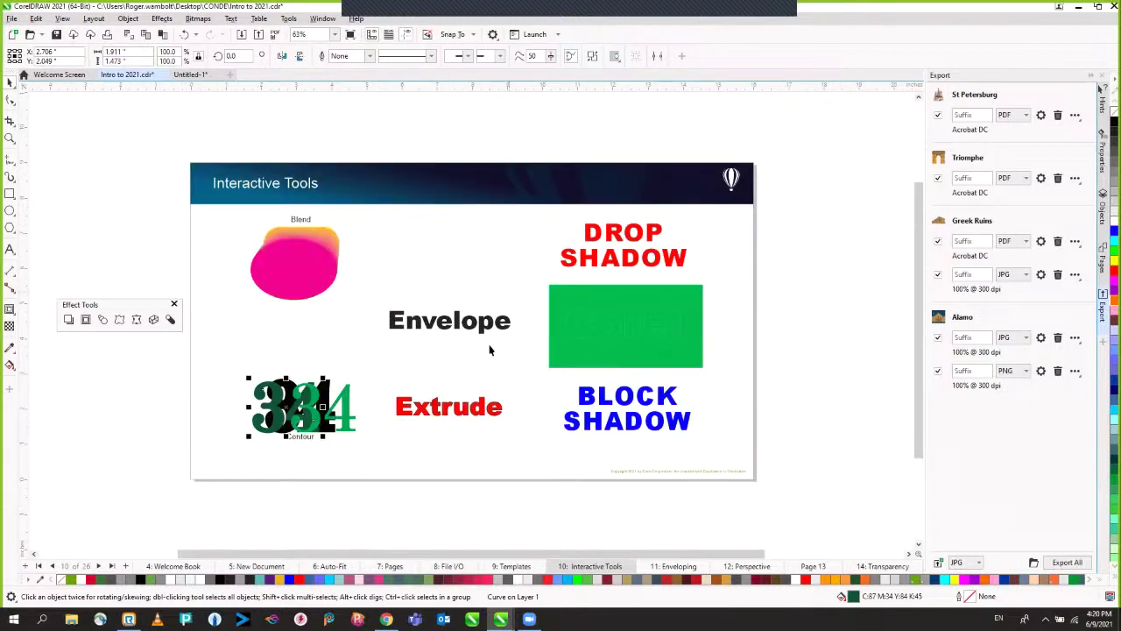
left_click(461, 323)
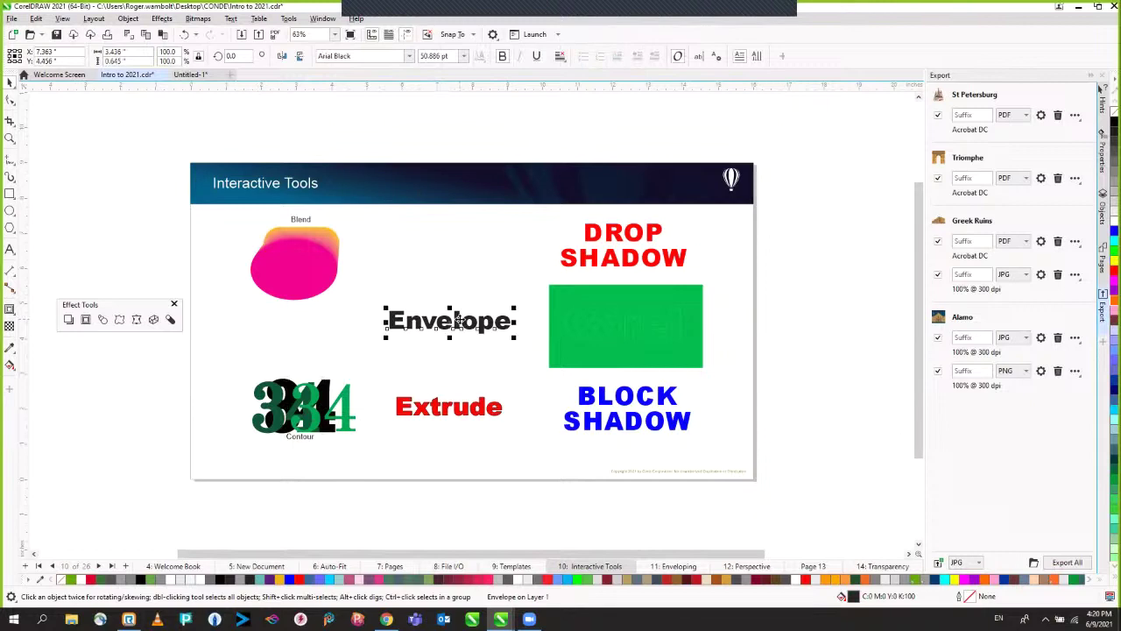
scroll(459, 320, "up", 1)
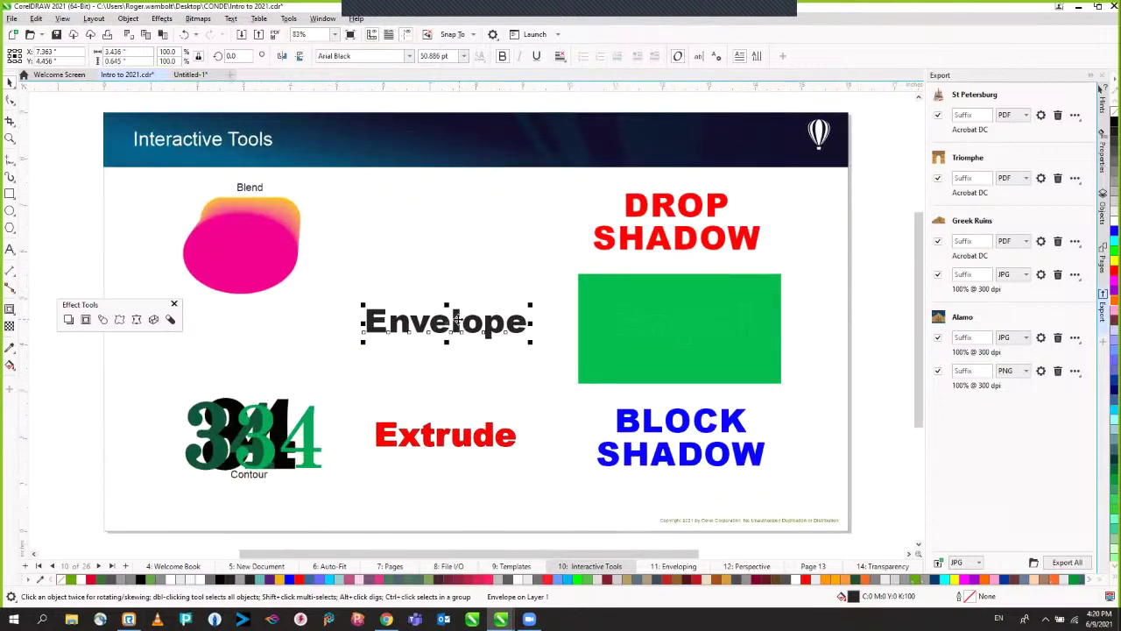
left_click_drag(456, 320, 426, 278)
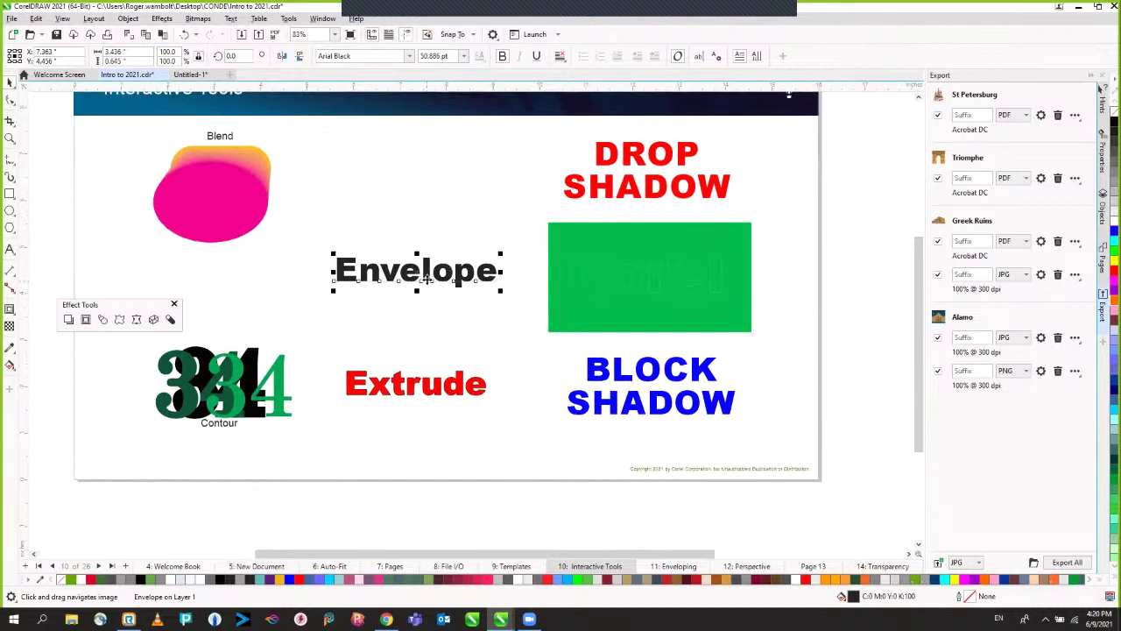
left_click(118, 321)
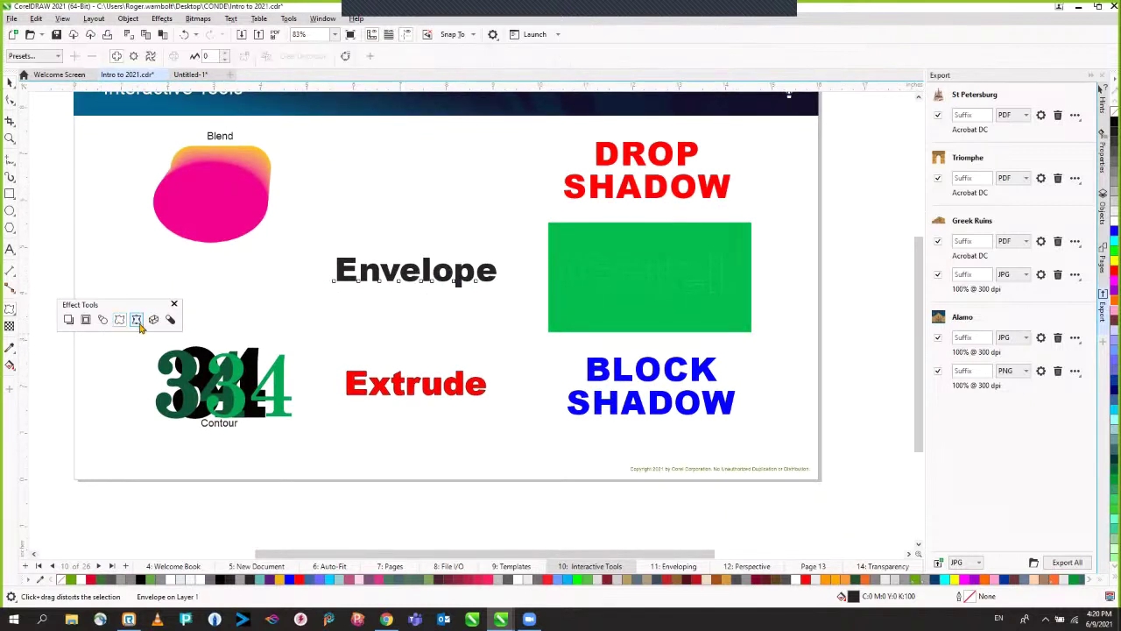
left_click(137, 321)
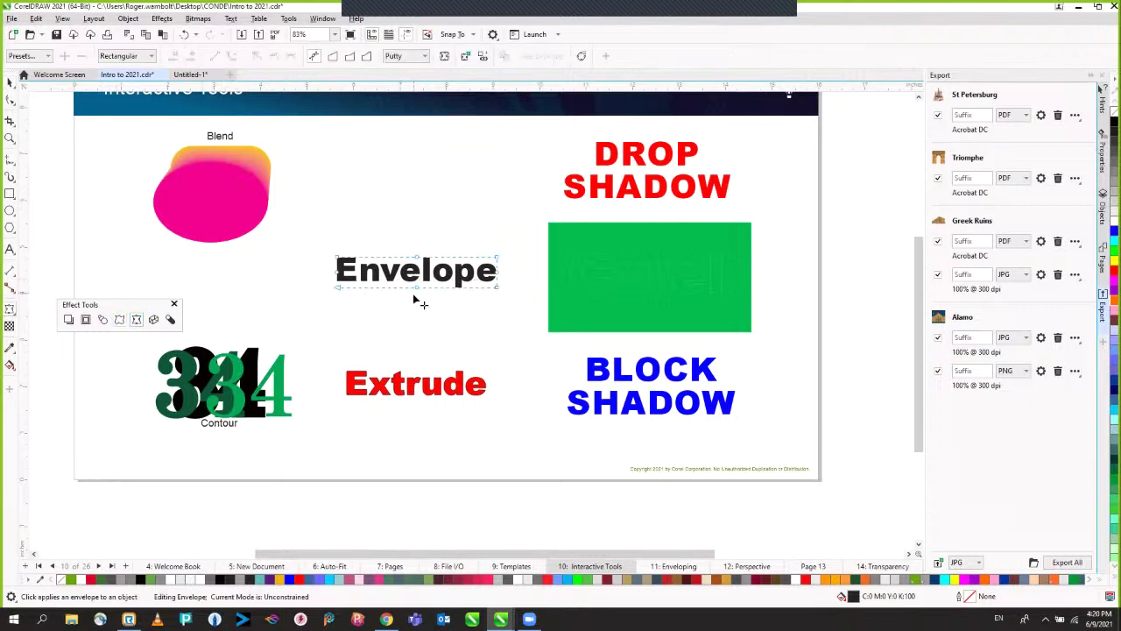
left_click_drag(416, 289, 417, 301)
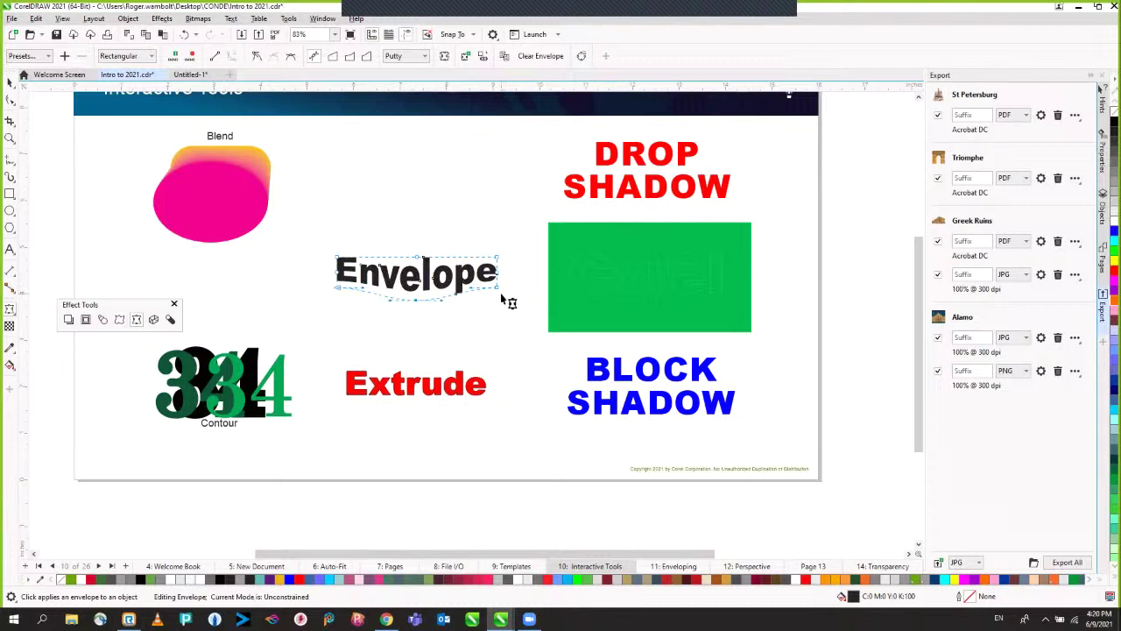
key("ctrl+z")
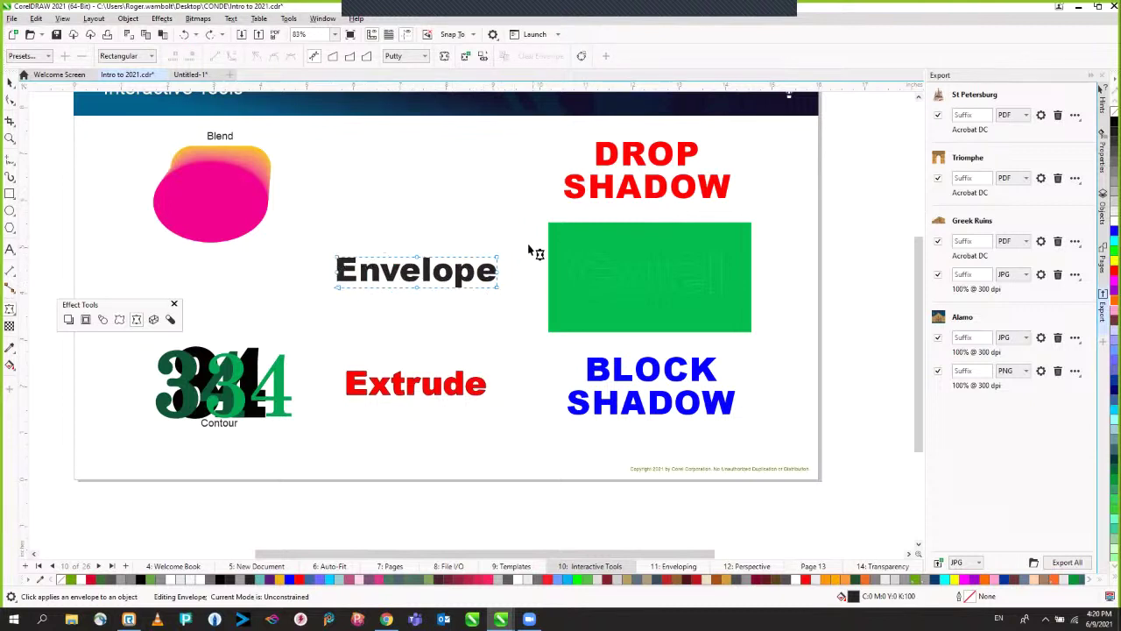
left_click(422, 264)
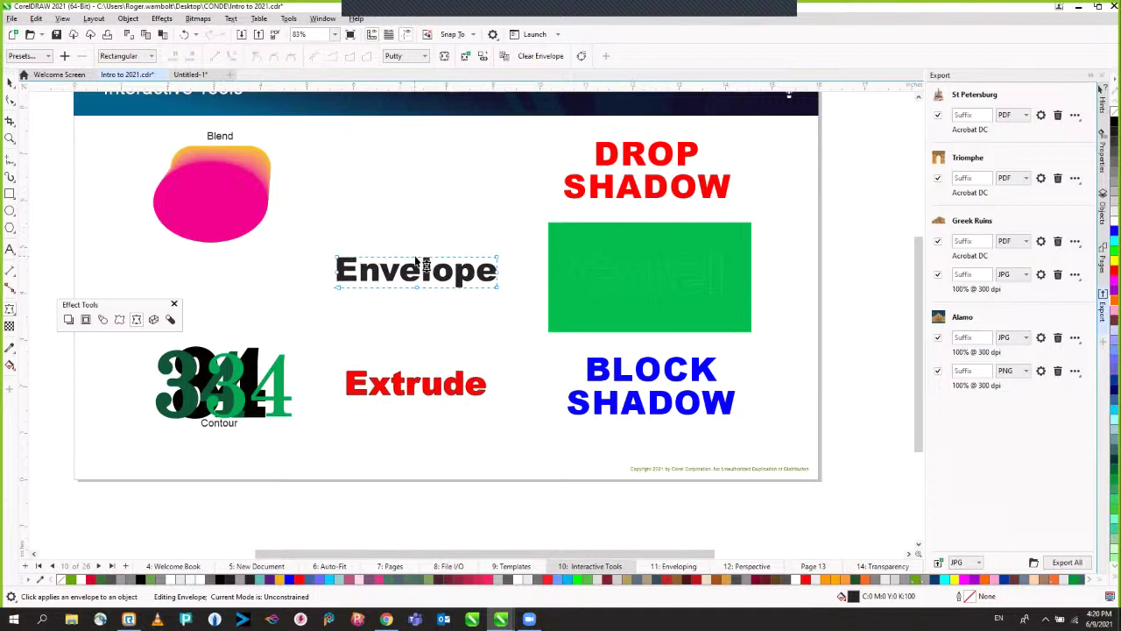
left_click_drag(417, 258, 416, 228)
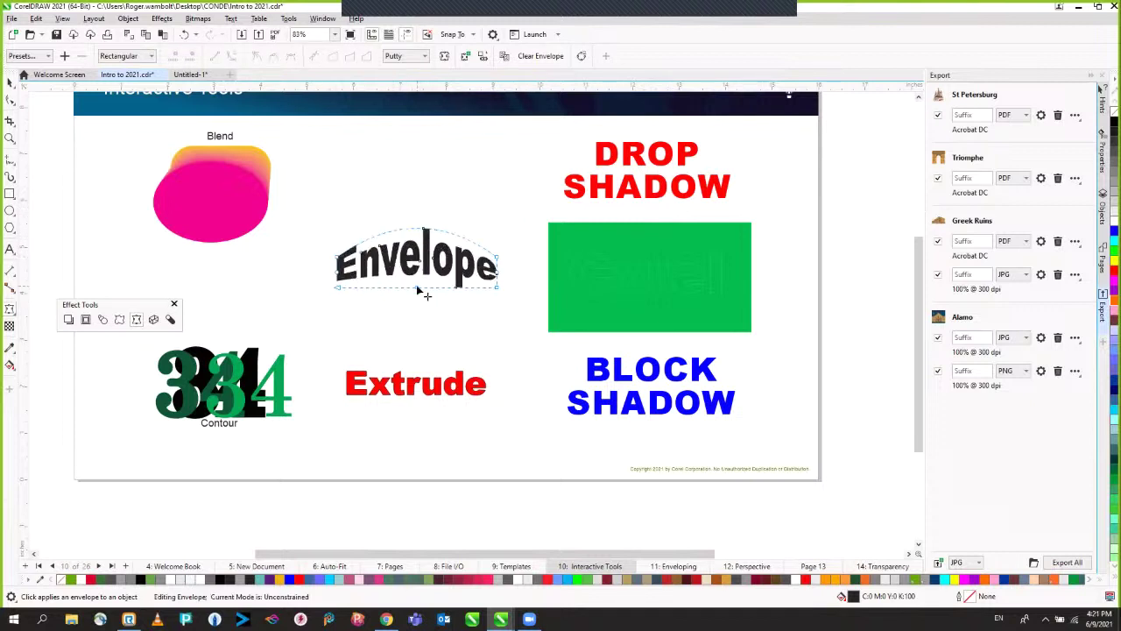
Step: Extrude the red word Extrude up and to the right, with its vanishing point at about 0.917 by 1.303 inches
left_click(401, 387)
key("space")
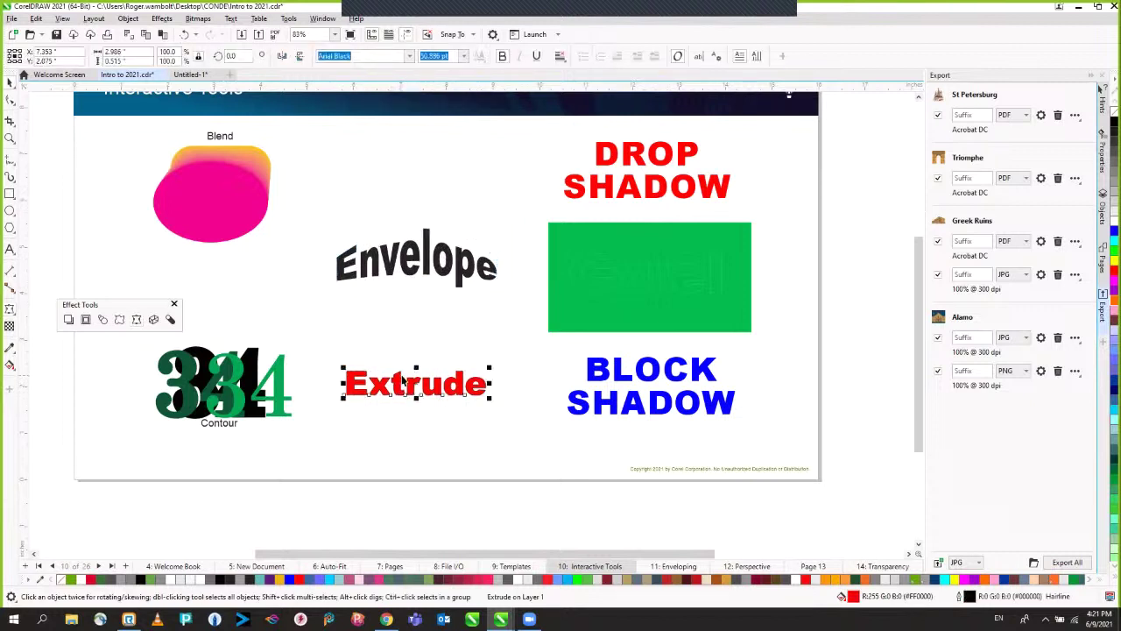
left_click(153, 319)
left_click(154, 320)
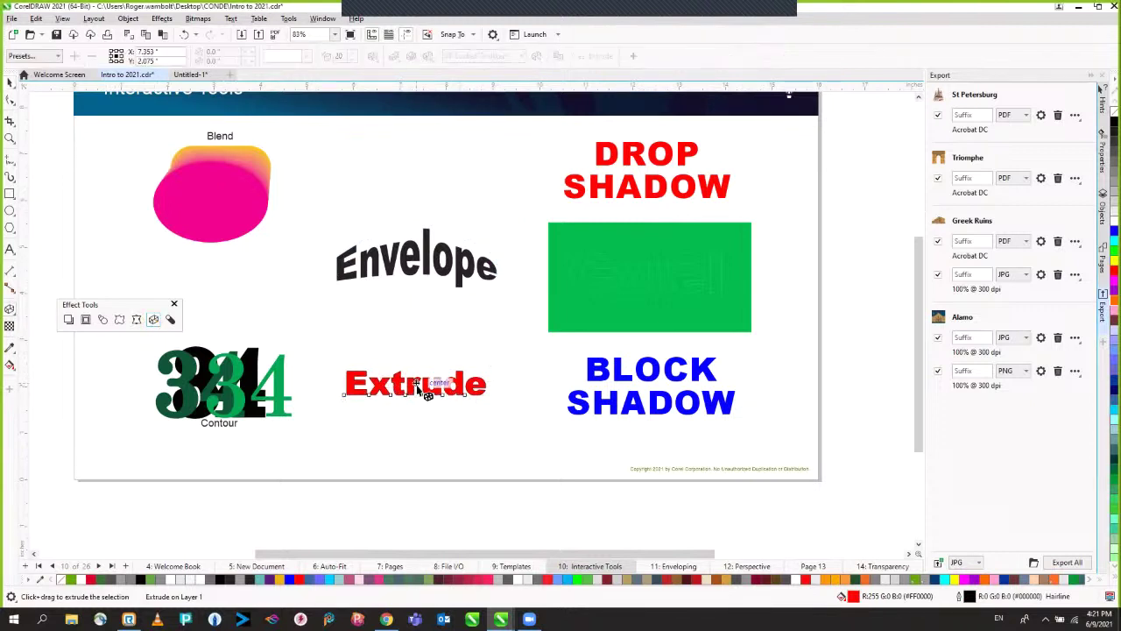
left_click_drag(410, 386, 458, 321)
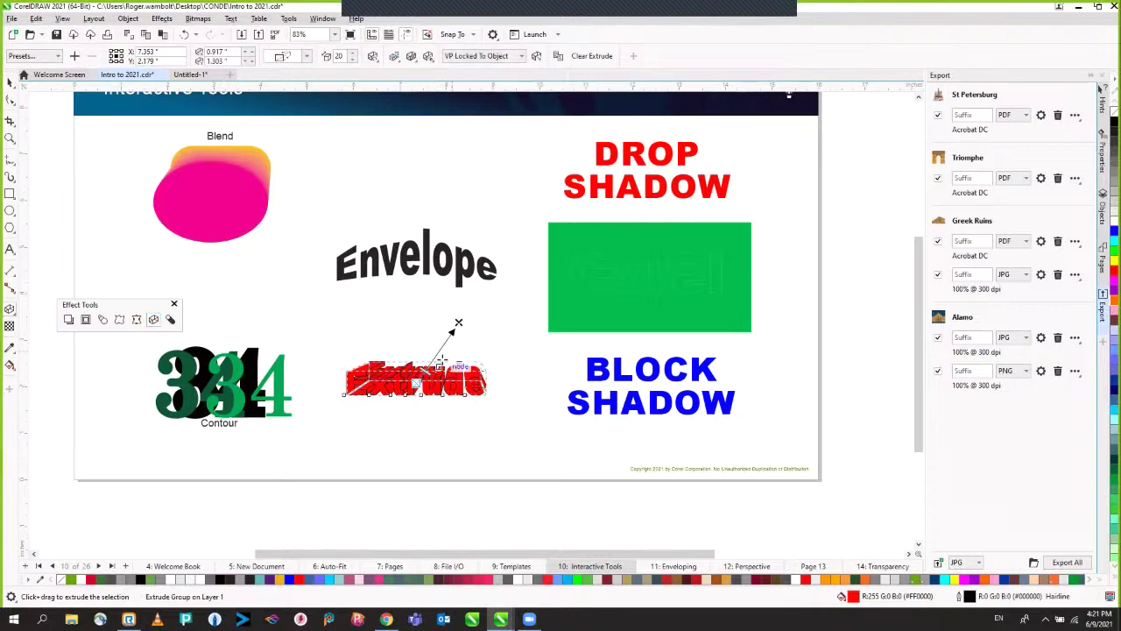
Step: Shade the extrusion from red to yellow, using C12 M0 Y100 K0 as the end color
scroll(430, 372, "up", 2)
scroll(429, 371, "up", 2)
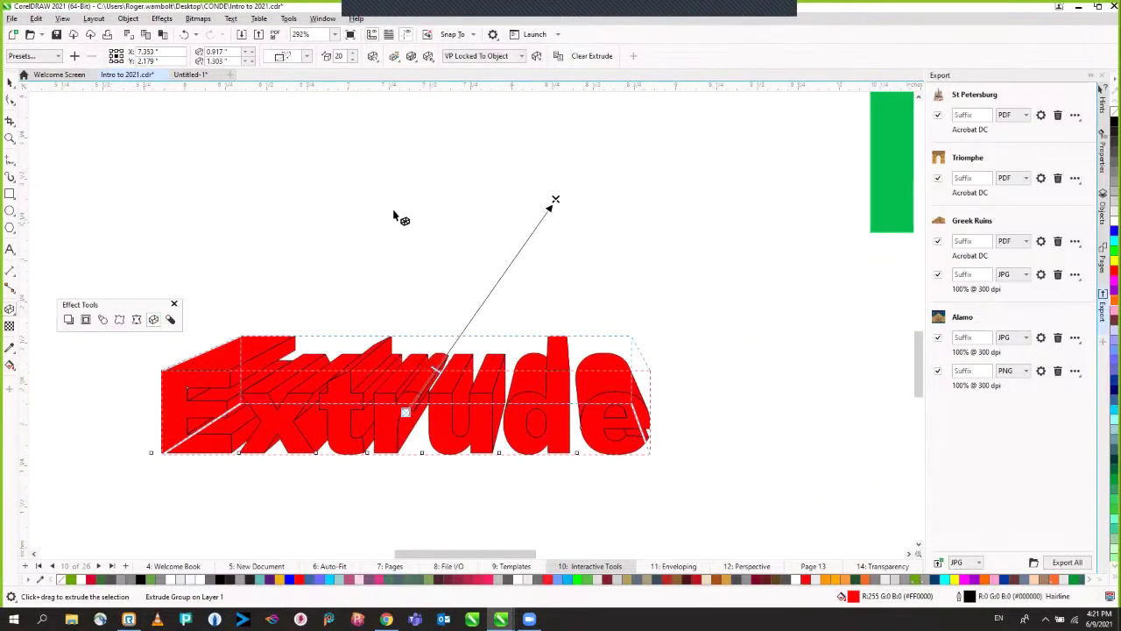
left_click(398, 61)
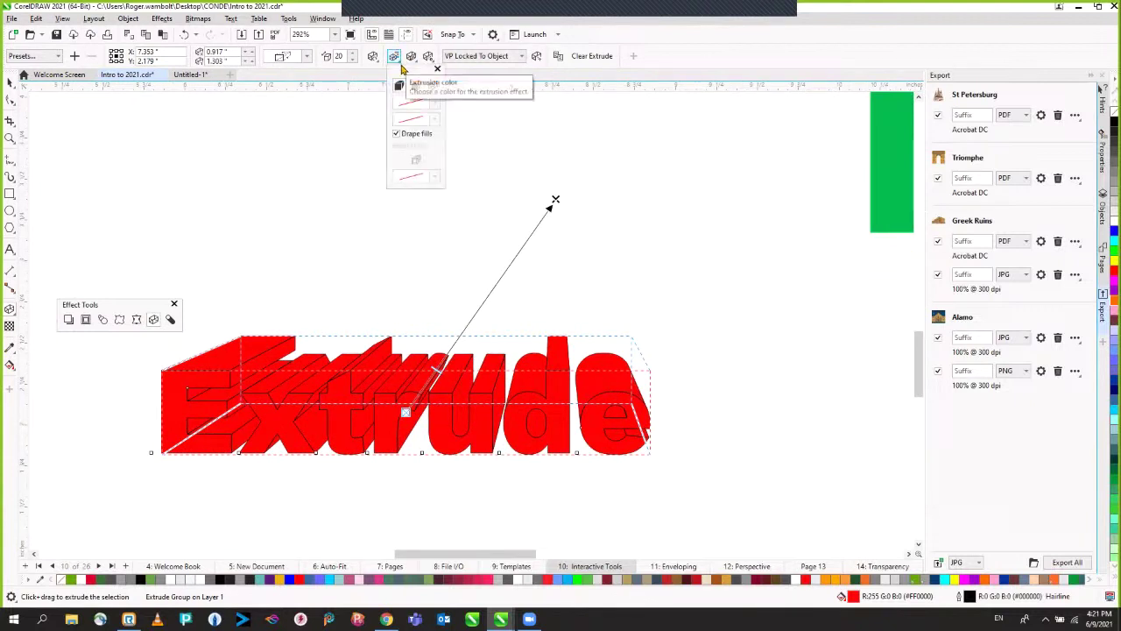
left_click(416, 86)
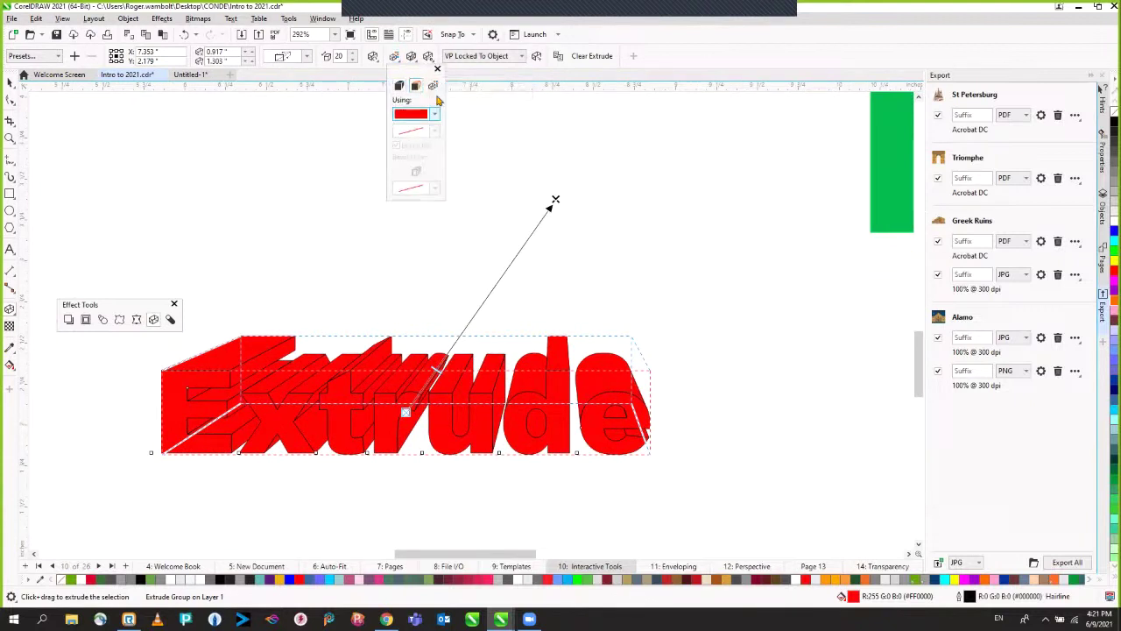
left_click(435, 86)
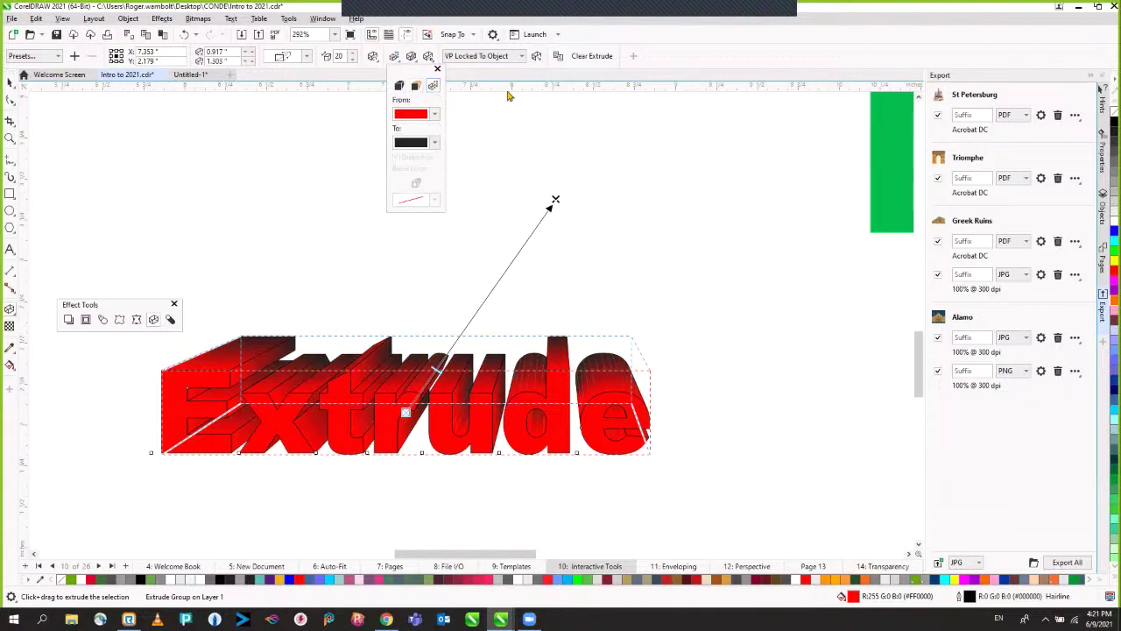
left_click(436, 144)
left_click(414, 285)
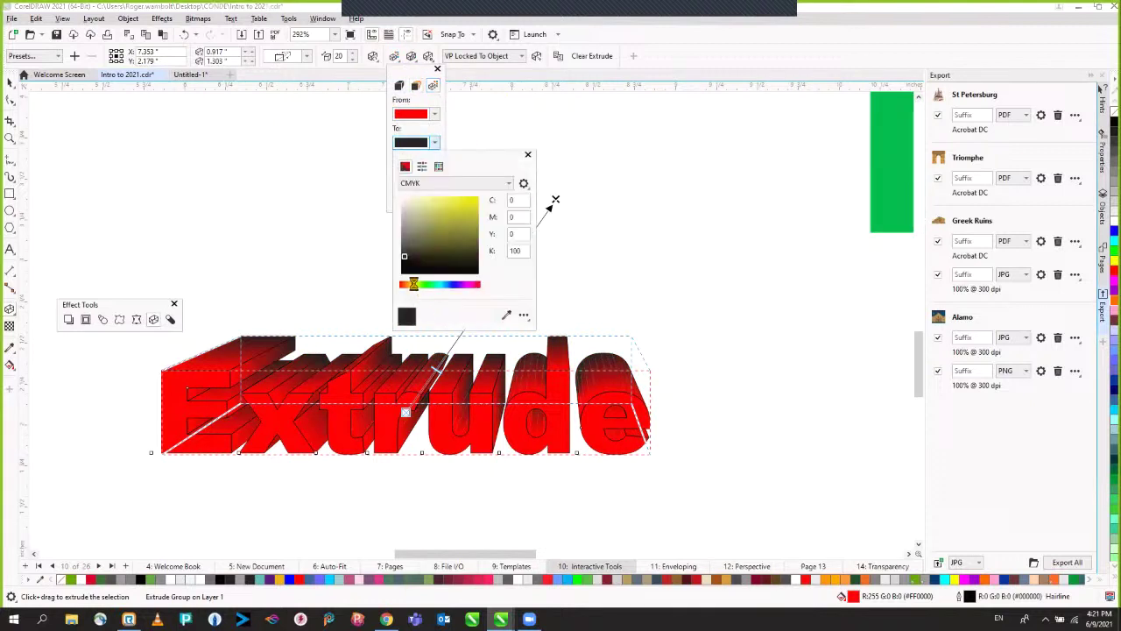
left_click(474, 201)
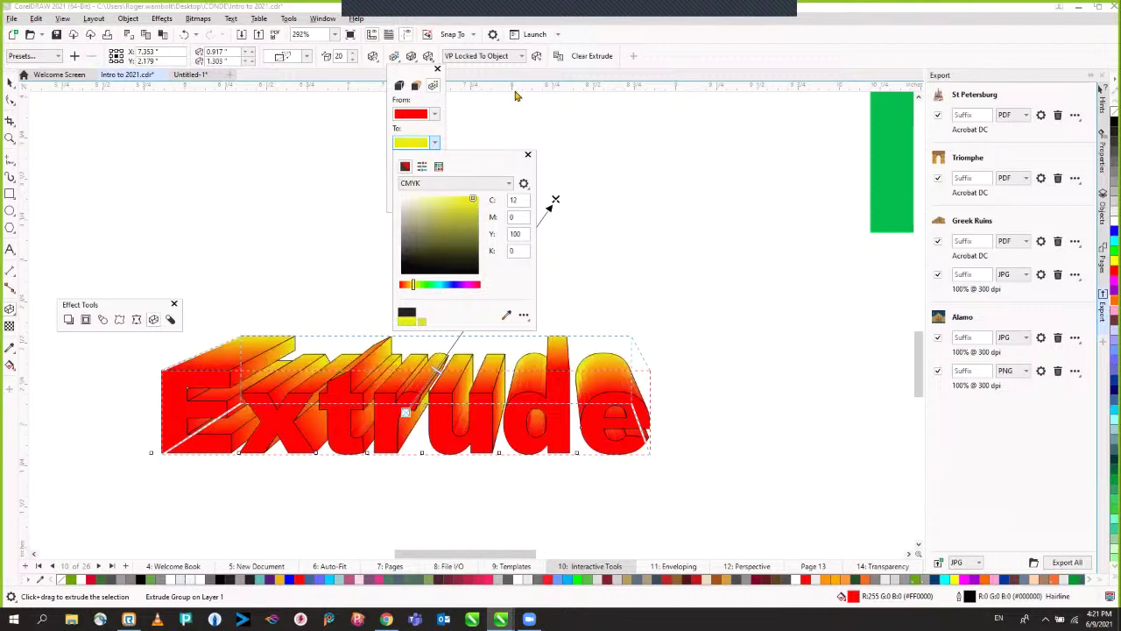
left_click(725, 55)
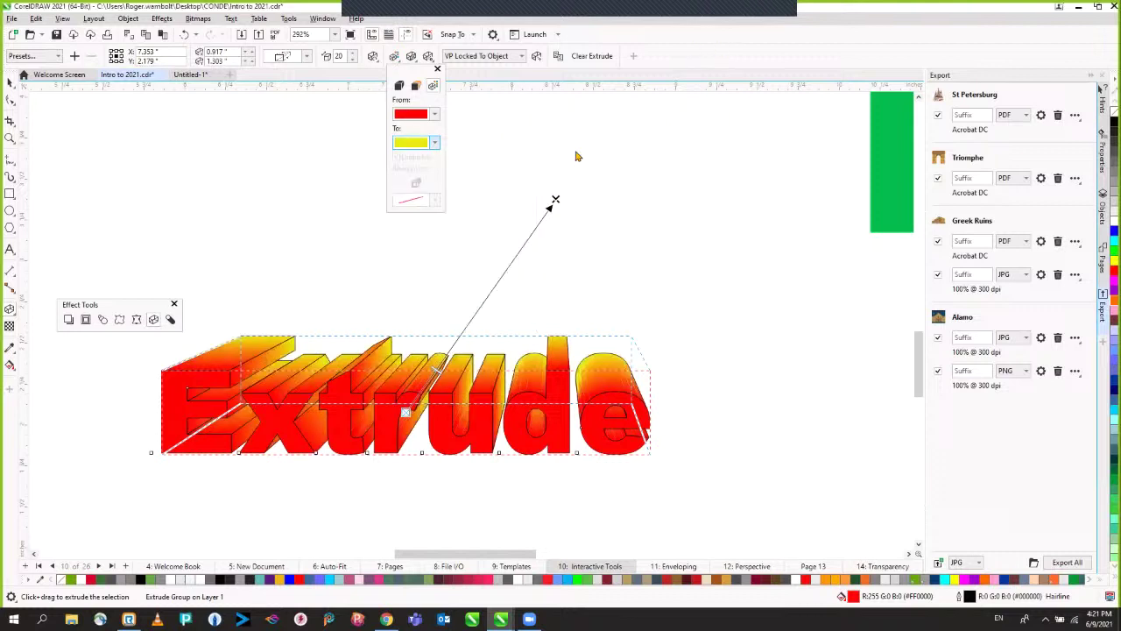
Step: Move the extrusion's vanishing point farther right and lower, to about 1.431 by 0.977 inches
left_click(554, 201)
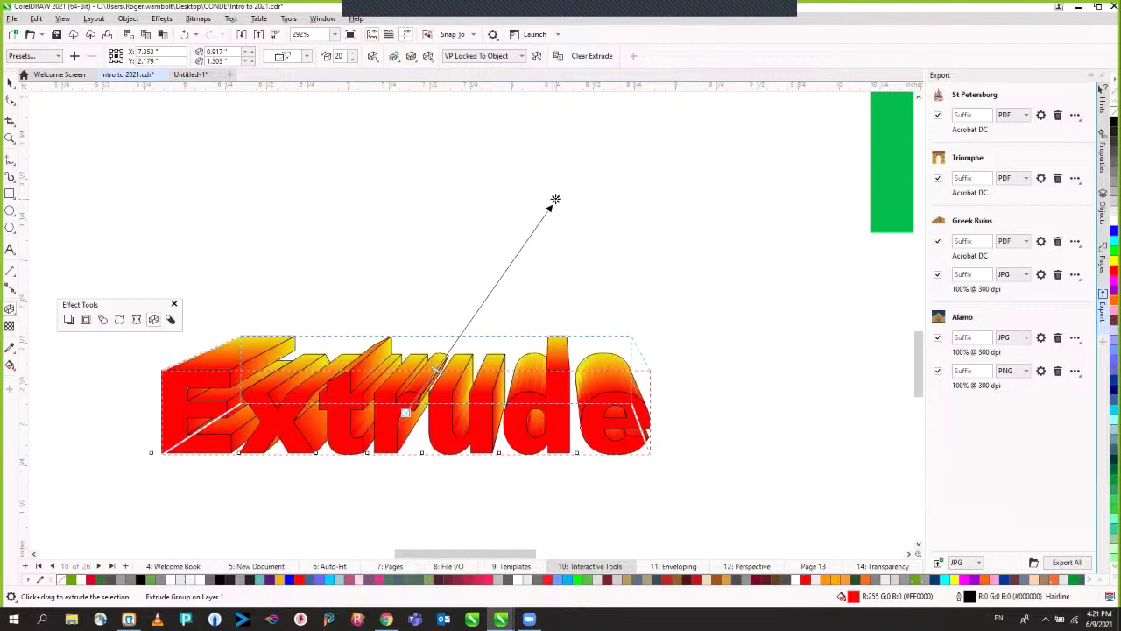
left_click_drag(554, 201, 639, 254)
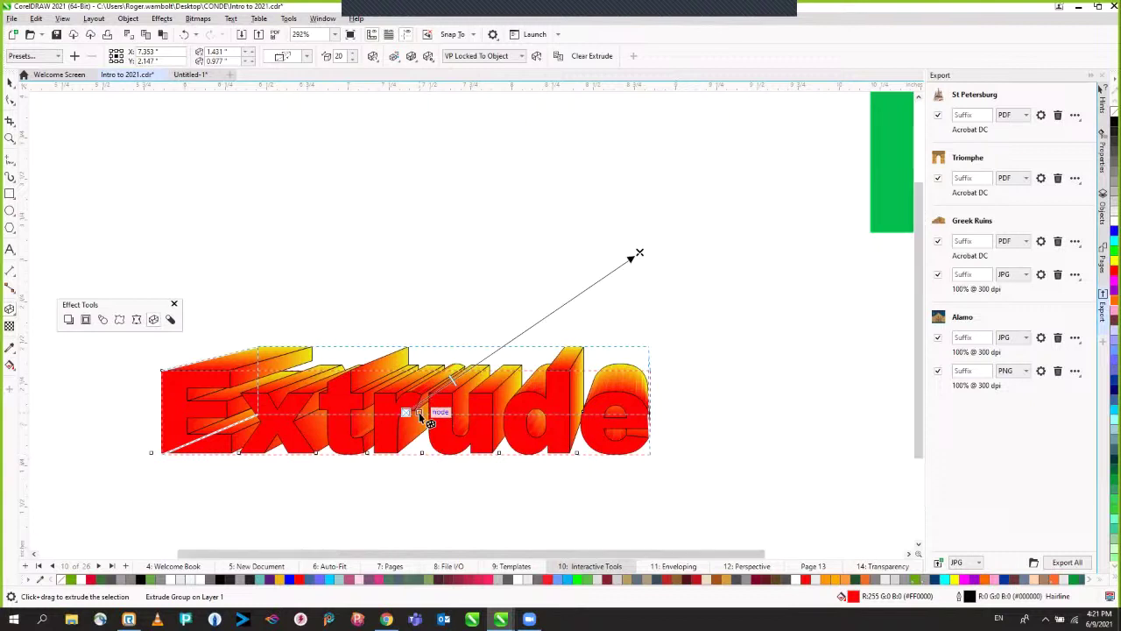
scroll(419, 412, "down", 5)
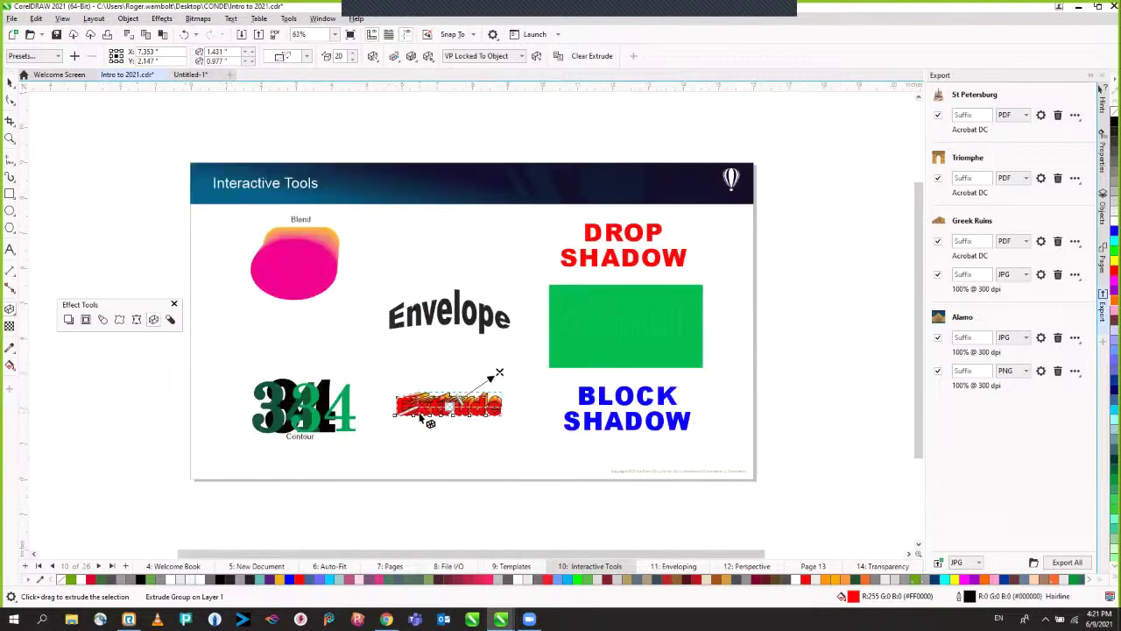
Step: Add a drop shadow to the red DROP SHADOW text, offset about 0.464 by -0.293 inches
key("space")
left_click(632, 250)
left_click_drag(632, 252, 494, 306)
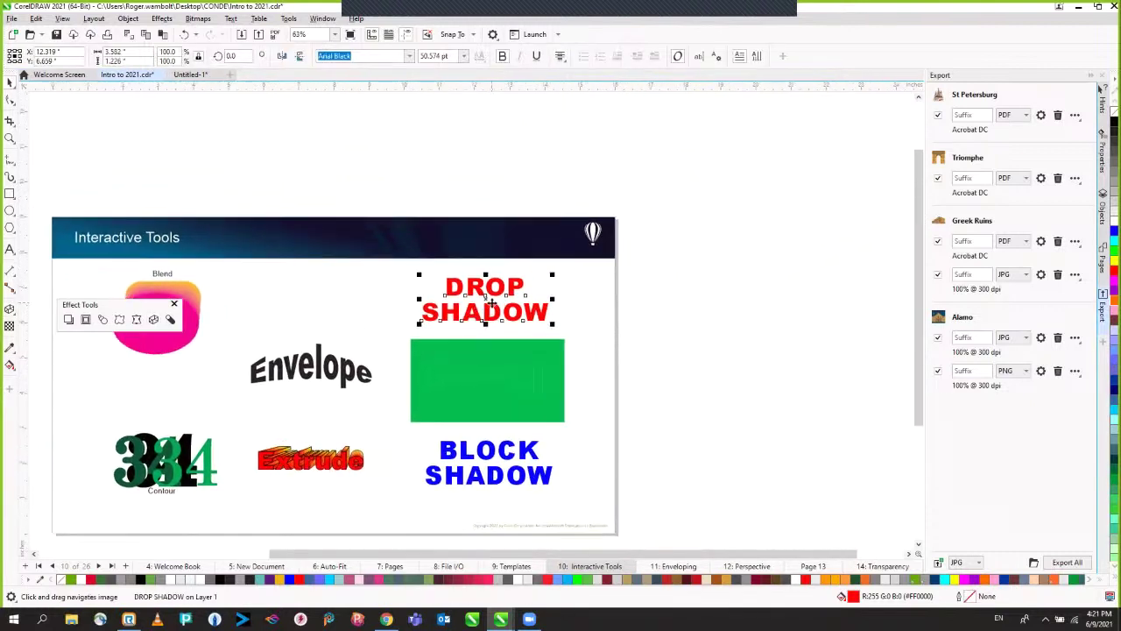
scroll(485, 320, "up", 3)
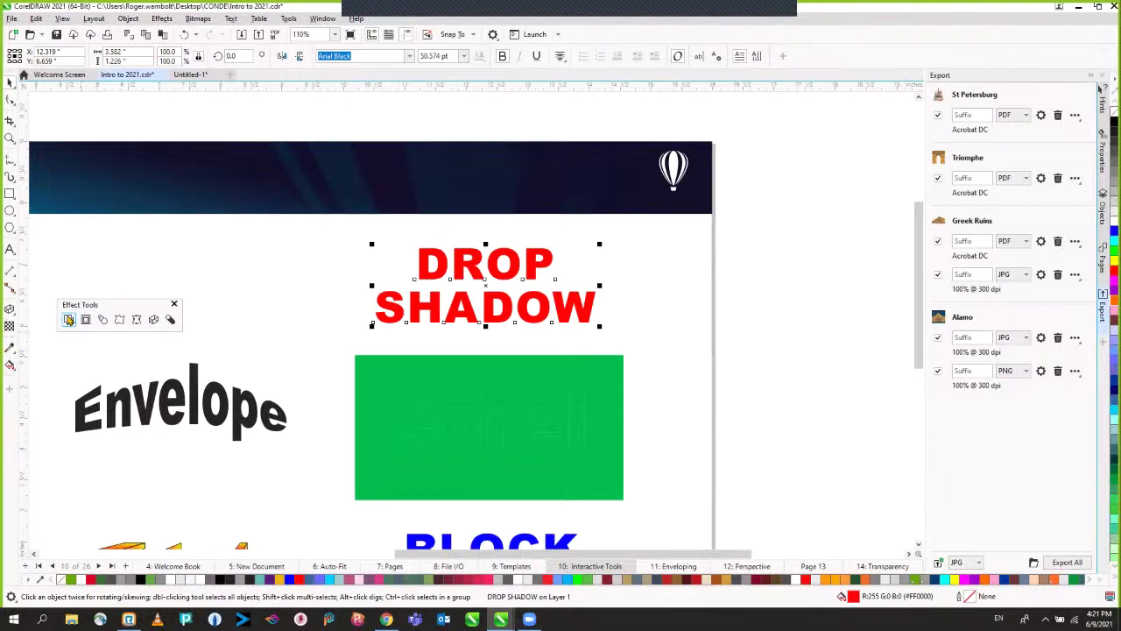
left_click(69, 319)
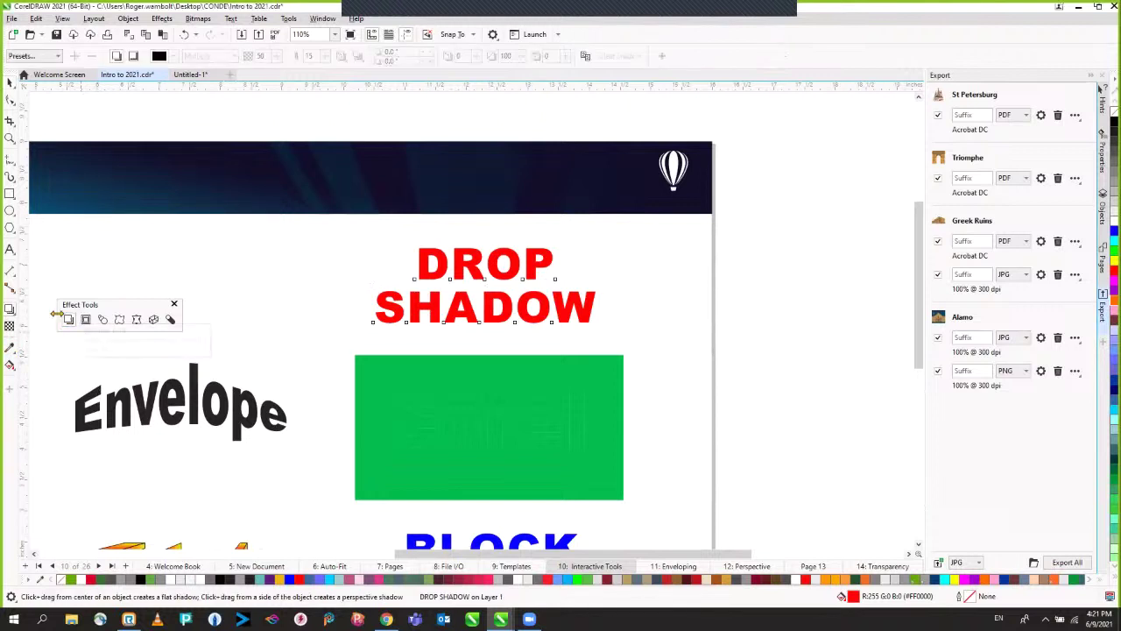
left_click_drag(486, 285, 574, 340)
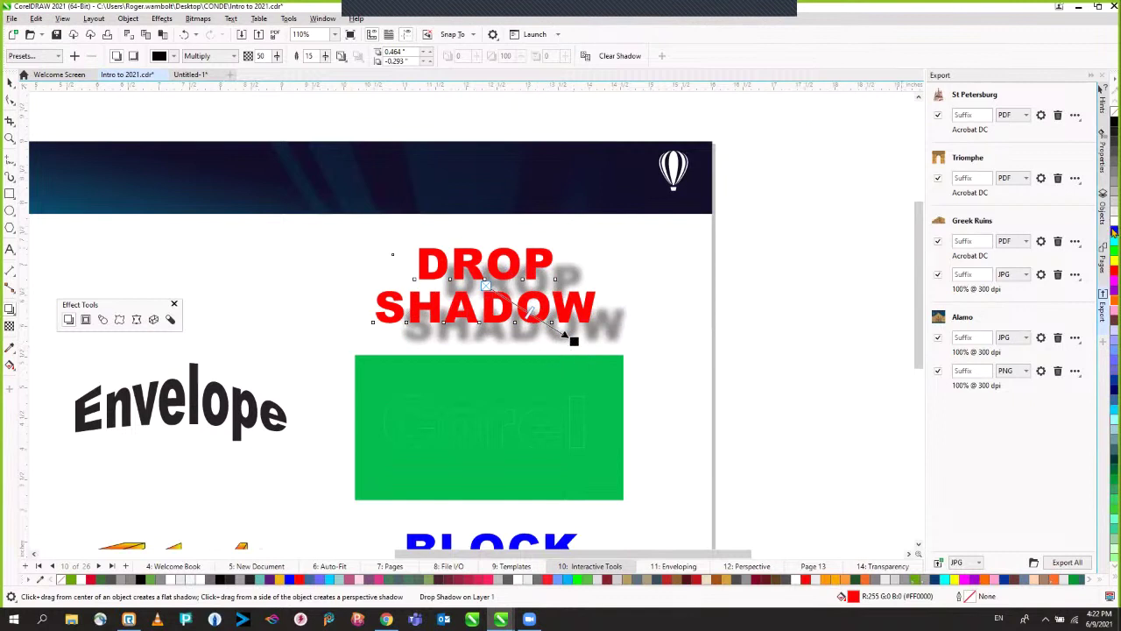
Step: Recolor the drop shadow of the DROP SHADOW text blue and change it to purple from the RGB palette
left_click_drag(1046, 239, 574, 341)
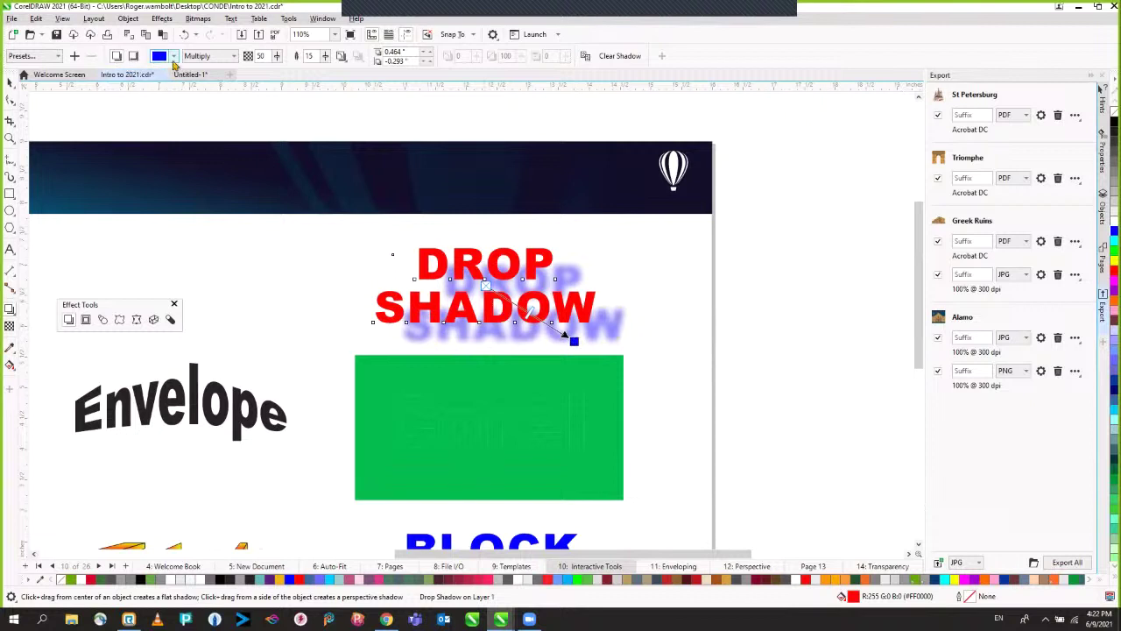
left_click(173, 57)
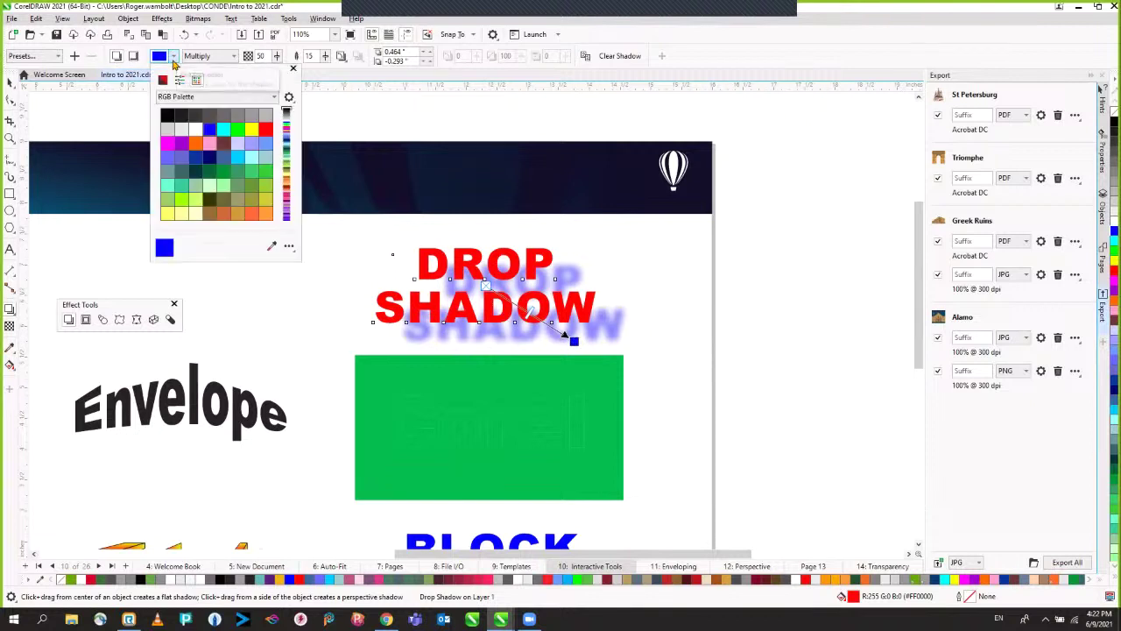
left_click(180, 146)
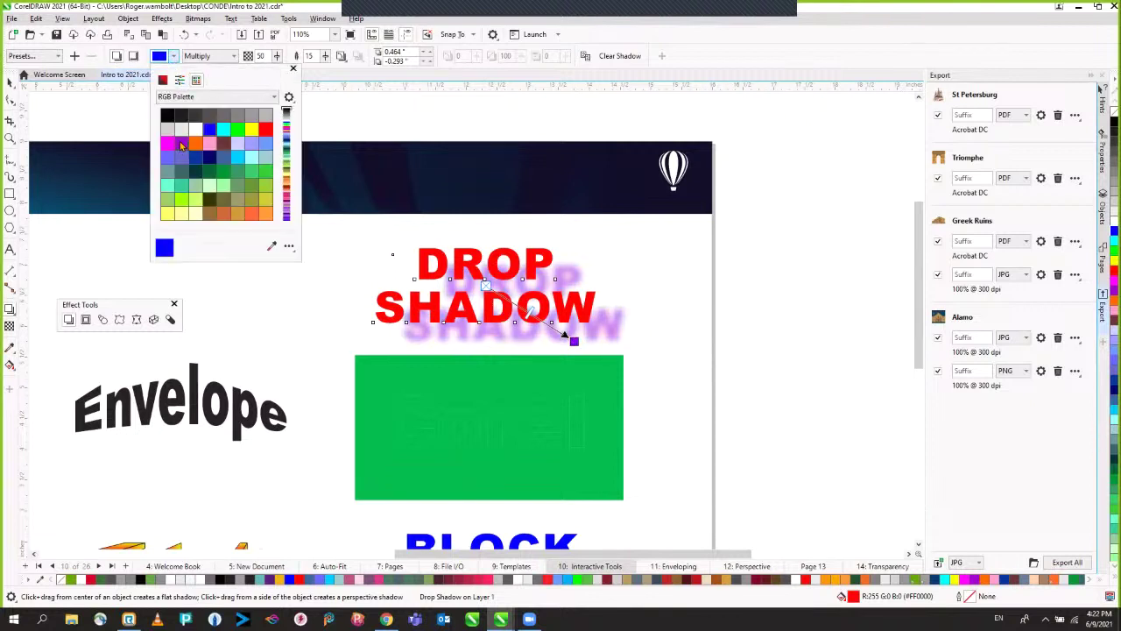
left_click(658, 310)
Step: Change the DROP SHADOW text's effect to an inner shadow and add a centered inner shadow to the word Corel on the green rectangle
left_click_drag(482, 450, 475, 378)
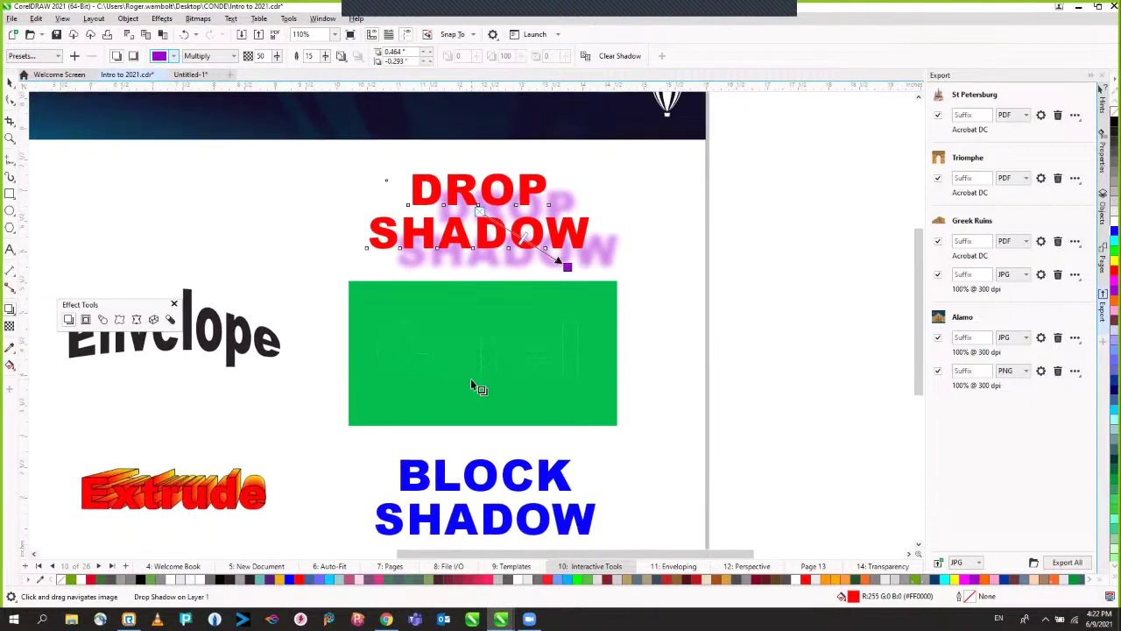
left_click(134, 57)
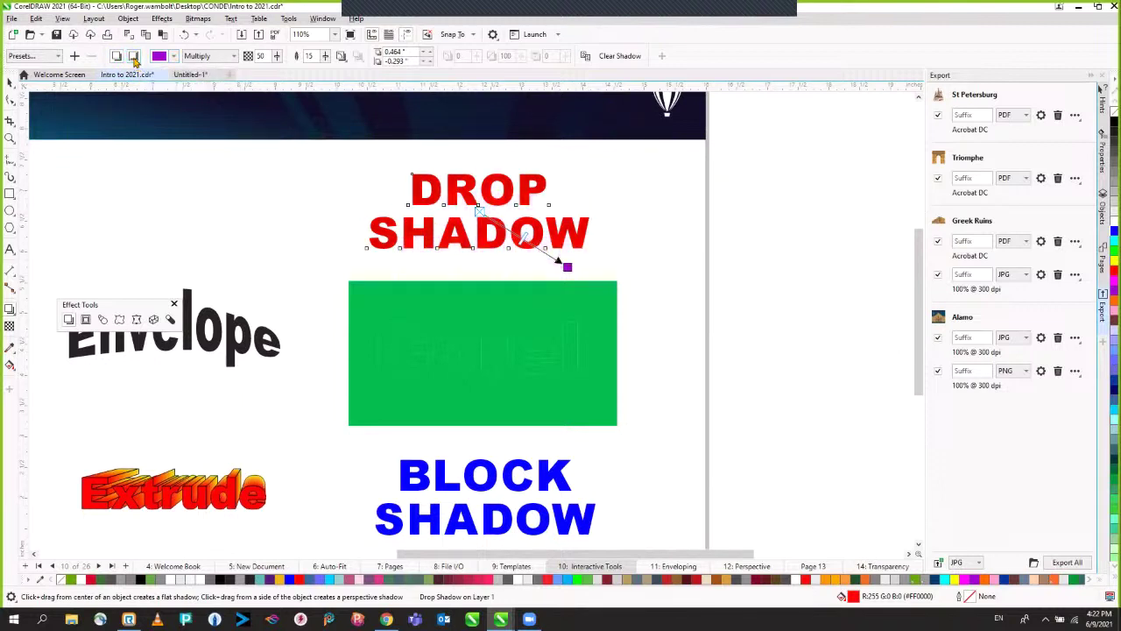
left_click(467, 347)
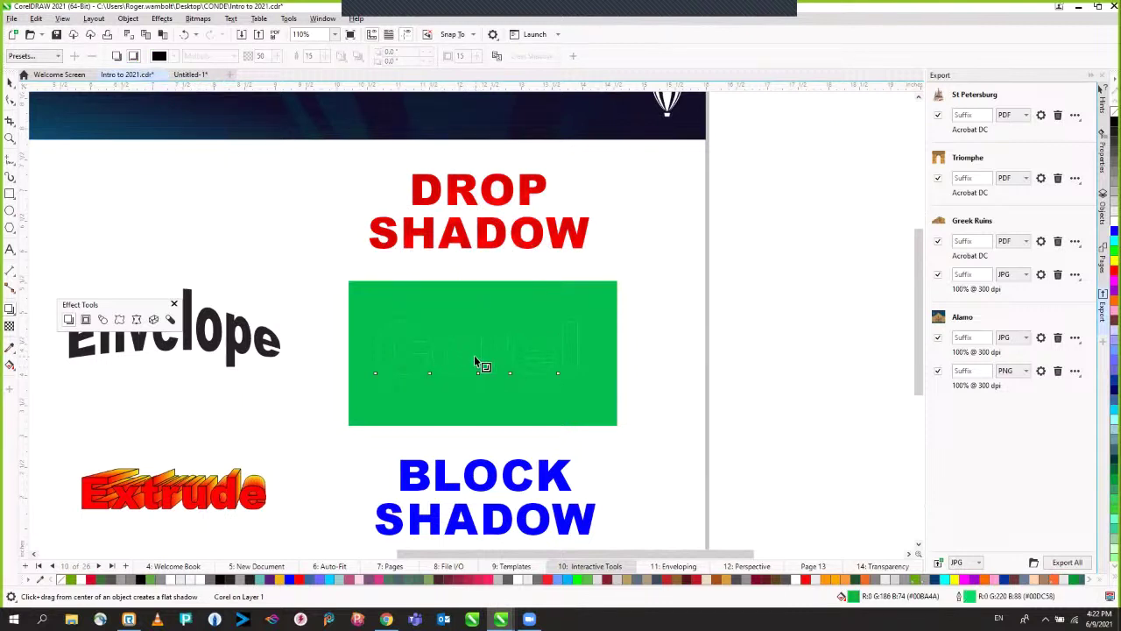
left_click_drag(477, 348, 484, 362)
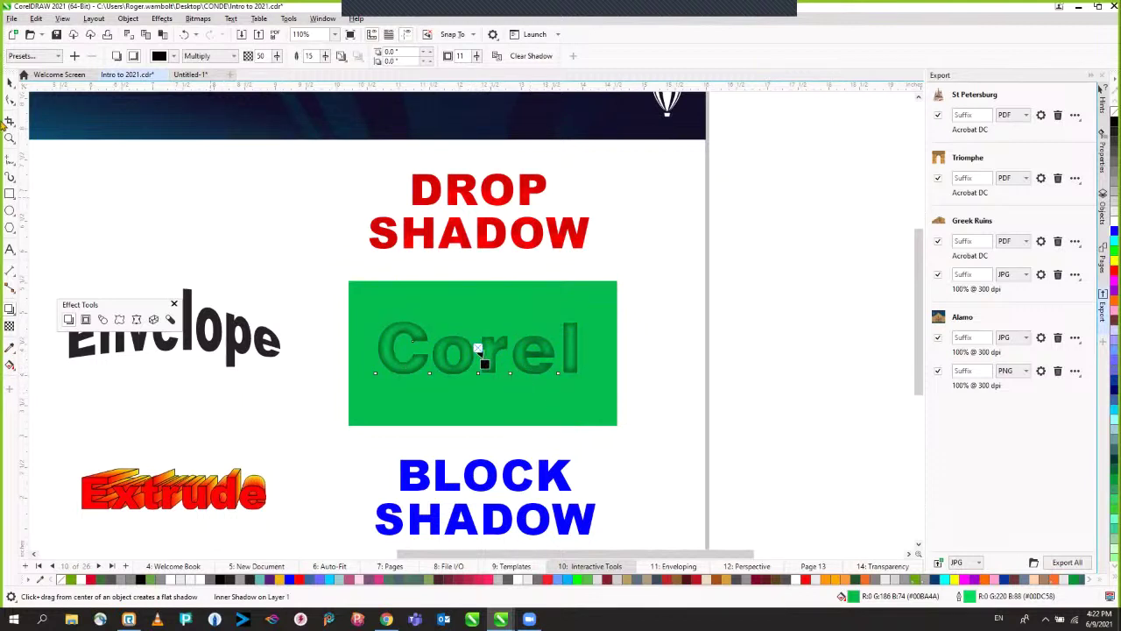
left_click(10, 81)
left_click(225, 237)
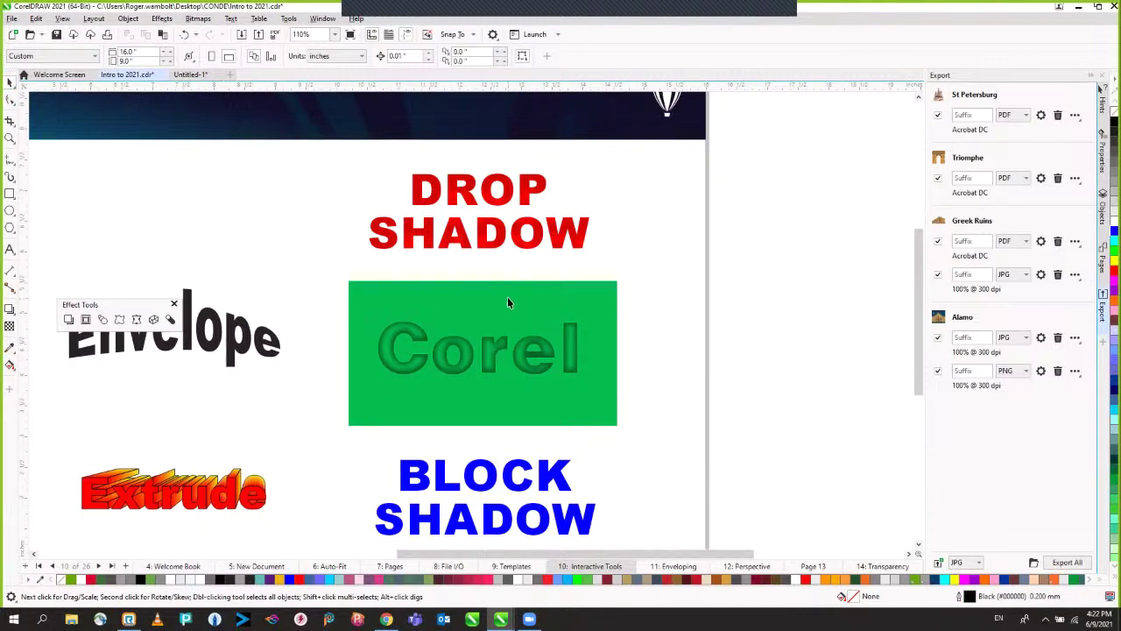
Step: Move the word Corel up and right off the green rectangle and undo the move
left_click_drag(497, 355, 681, 282)
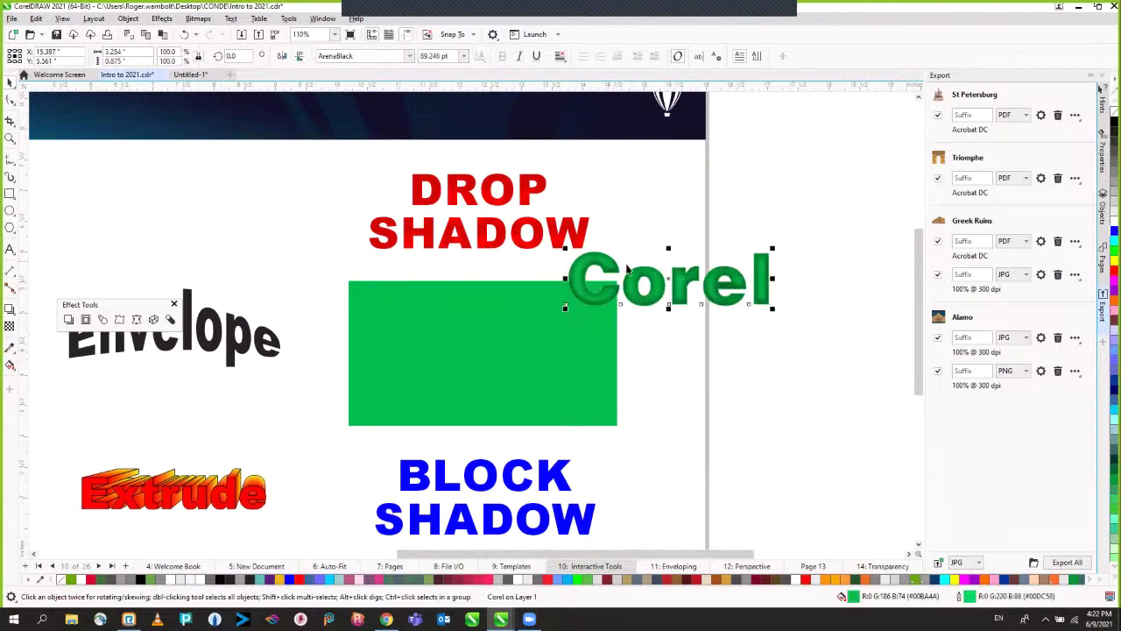
key("ctrl+z")
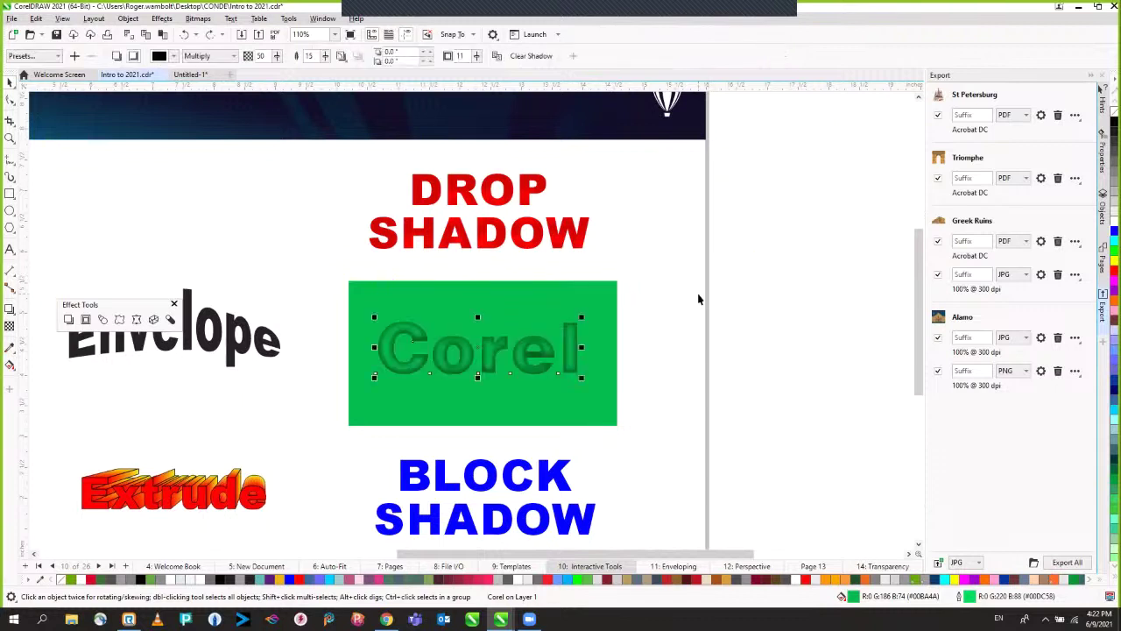
Step: Reposition the inner shadow of the word Corel, ending at an offset of about -0.466 by -1.786 inches
double_click(466, 395)
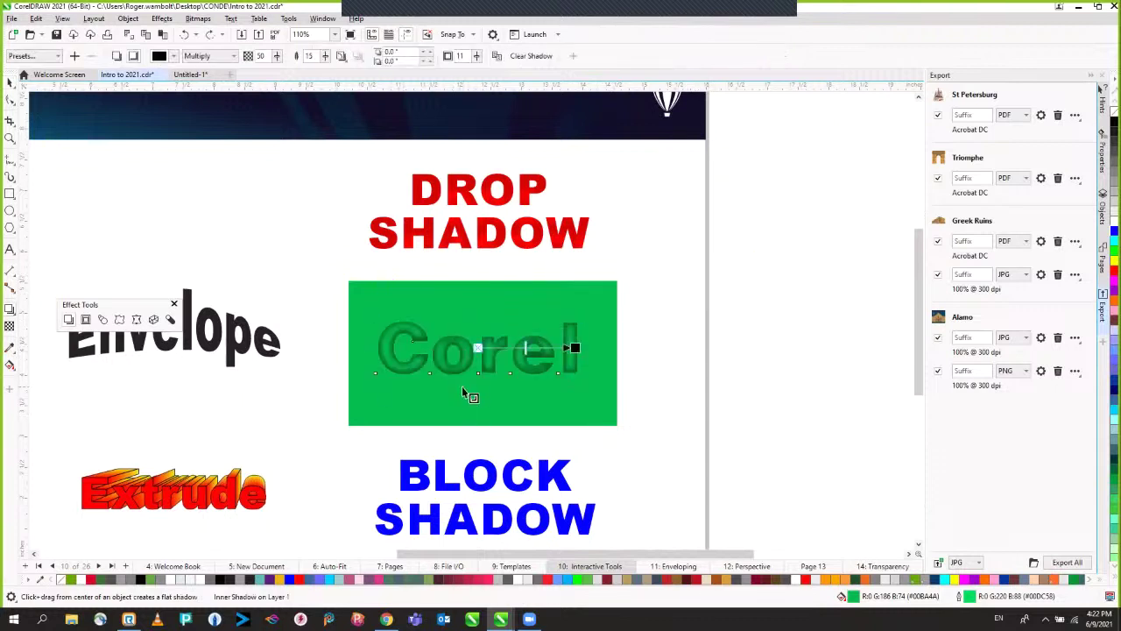
left_click_drag(575, 348, 590, 381)
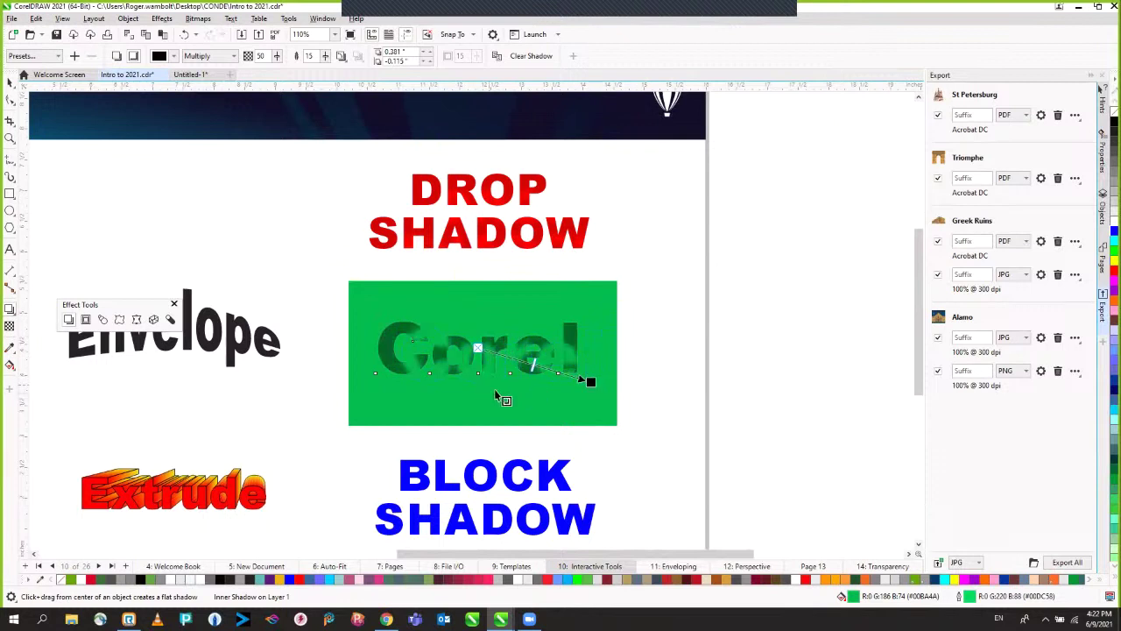
left_click_drag(587, 383, 593, 394)
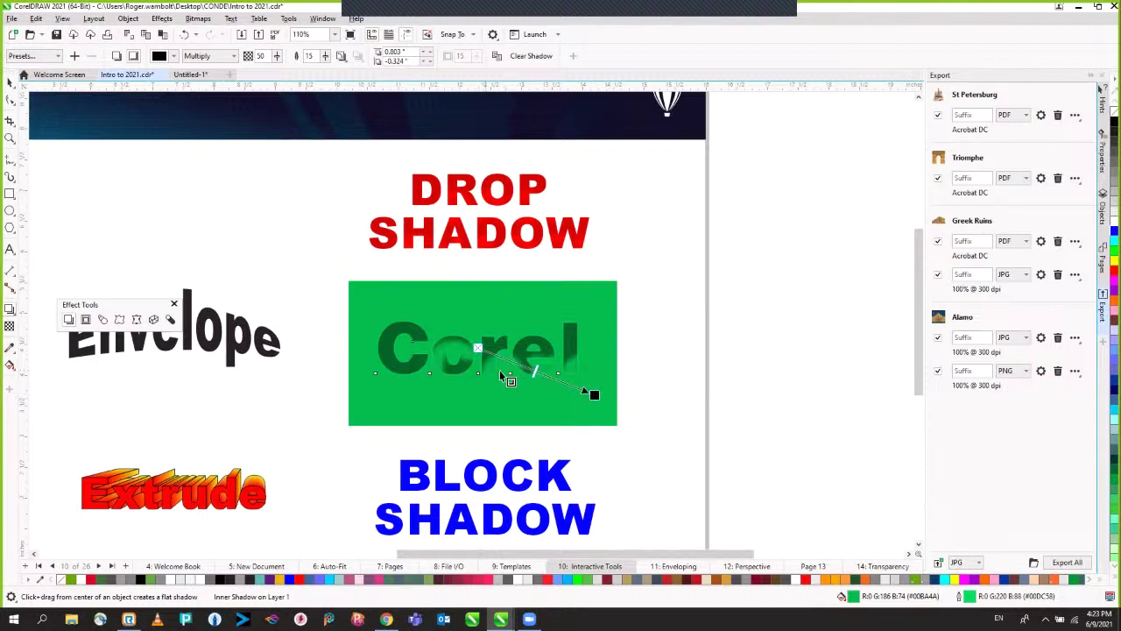
left_click_drag(591, 394, 563, 372)
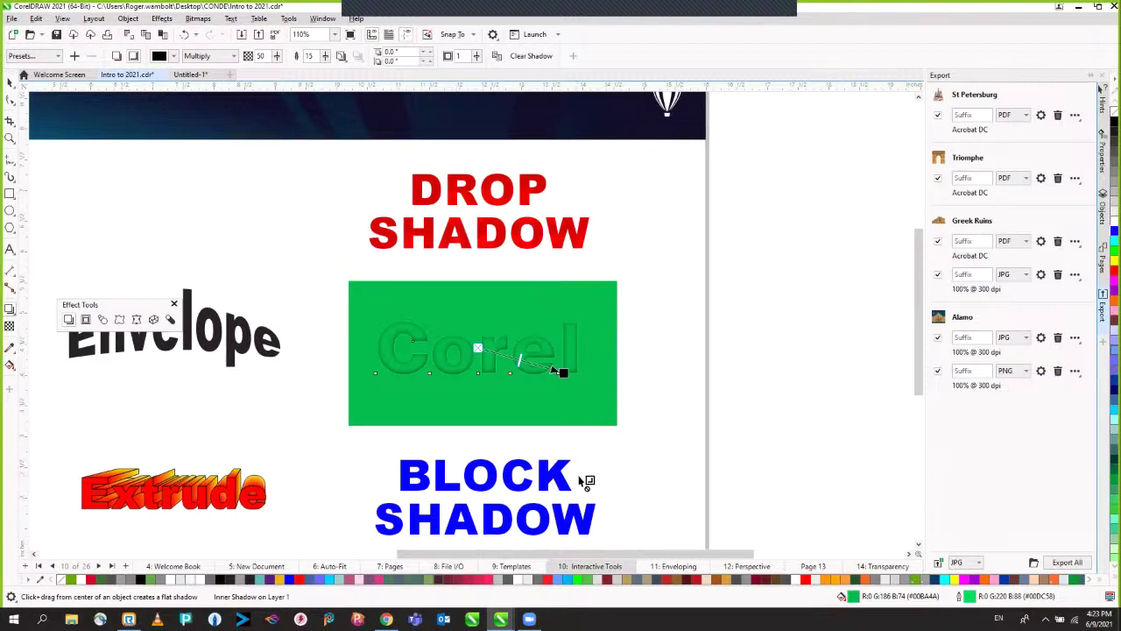
left_click_drag(583, 479, 627, 234)
left_click_drag(596, 179, 477, 289)
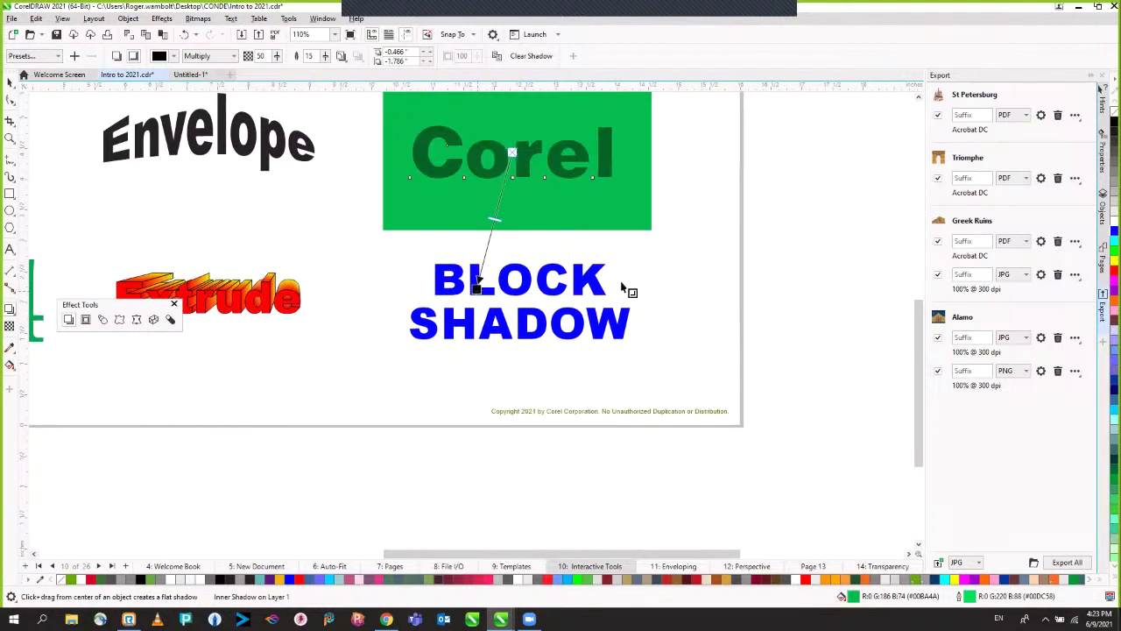
Step: Add a black block shadow to the blue BLOCK SHADOW text, about 0.163 inches deep at about 313 degrees
key("space")
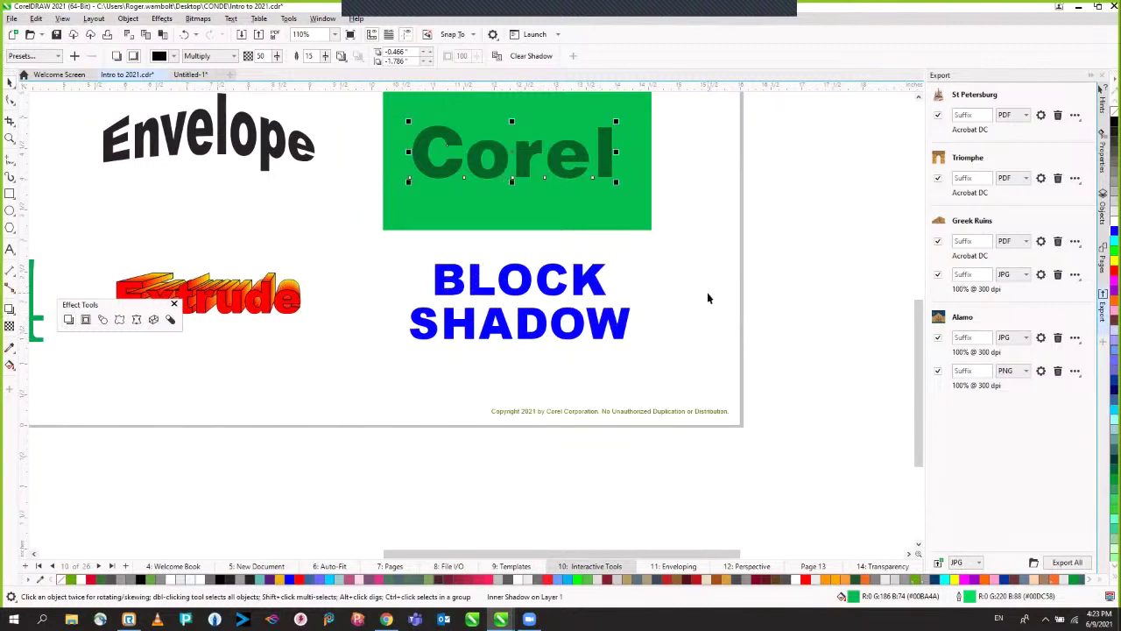
key("space")
key("space")
left_click(480, 292)
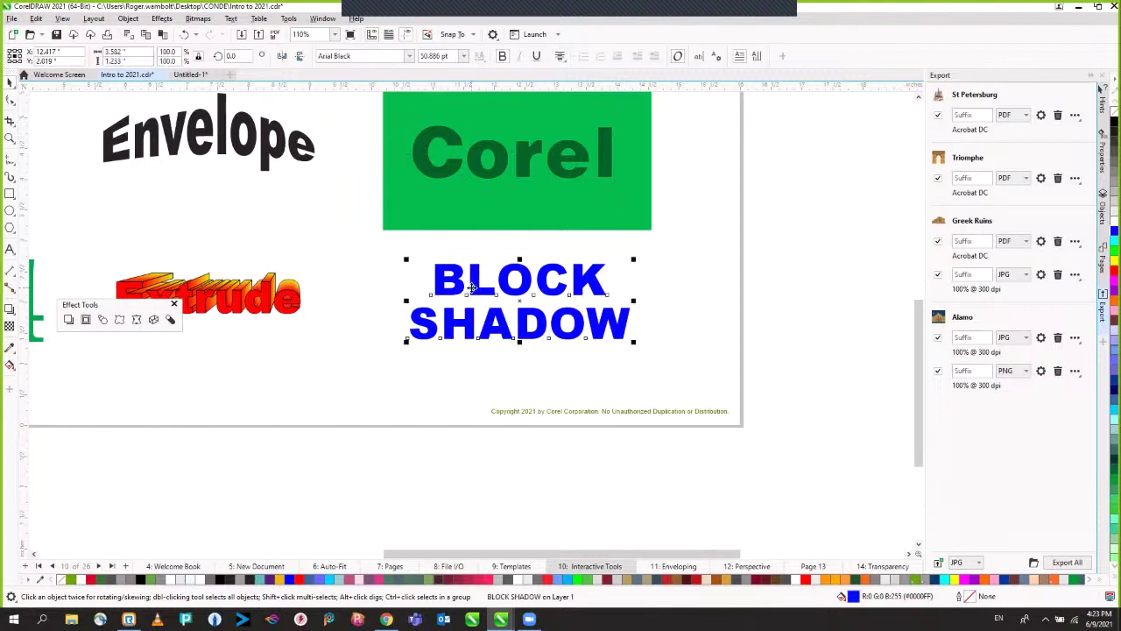
left_click(170, 321)
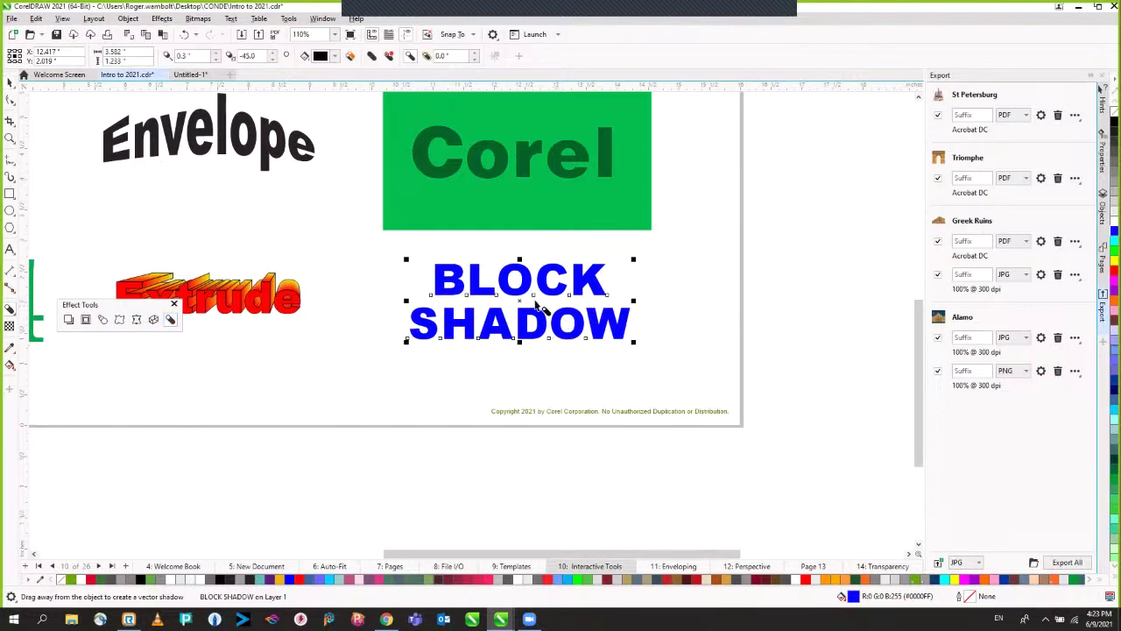
left_click_drag(528, 297, 527, 315)
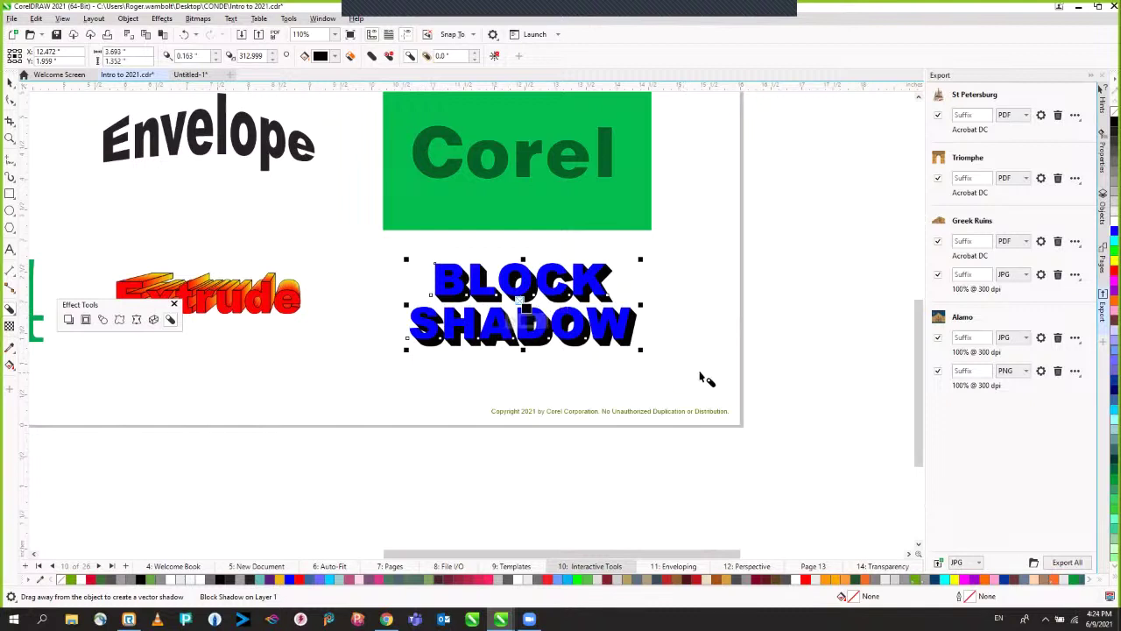
scroll(512, 319, "up", 1)
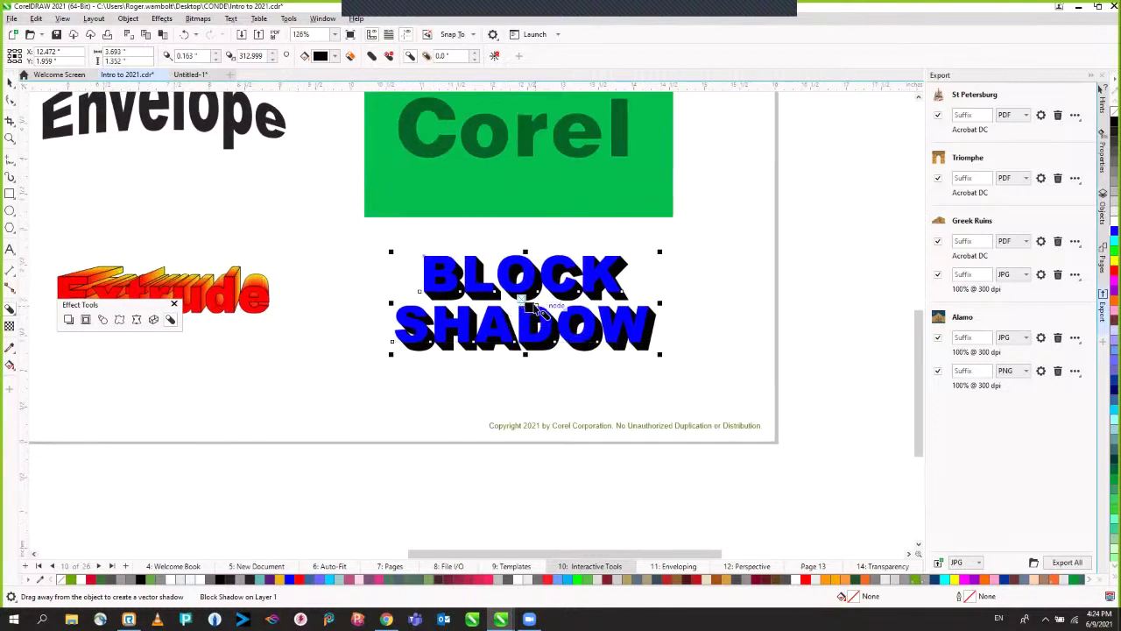
Step: Simplify the block shadow and break it apart from the blue BLOCK SHADOW text
left_click(372, 56)
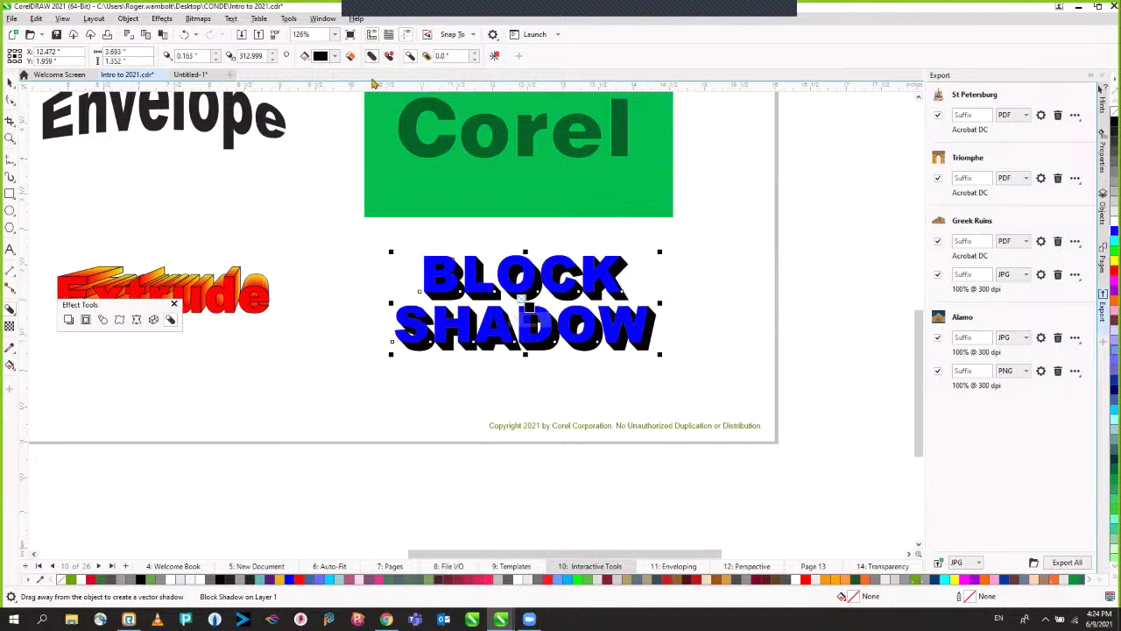
left_click(131, 19)
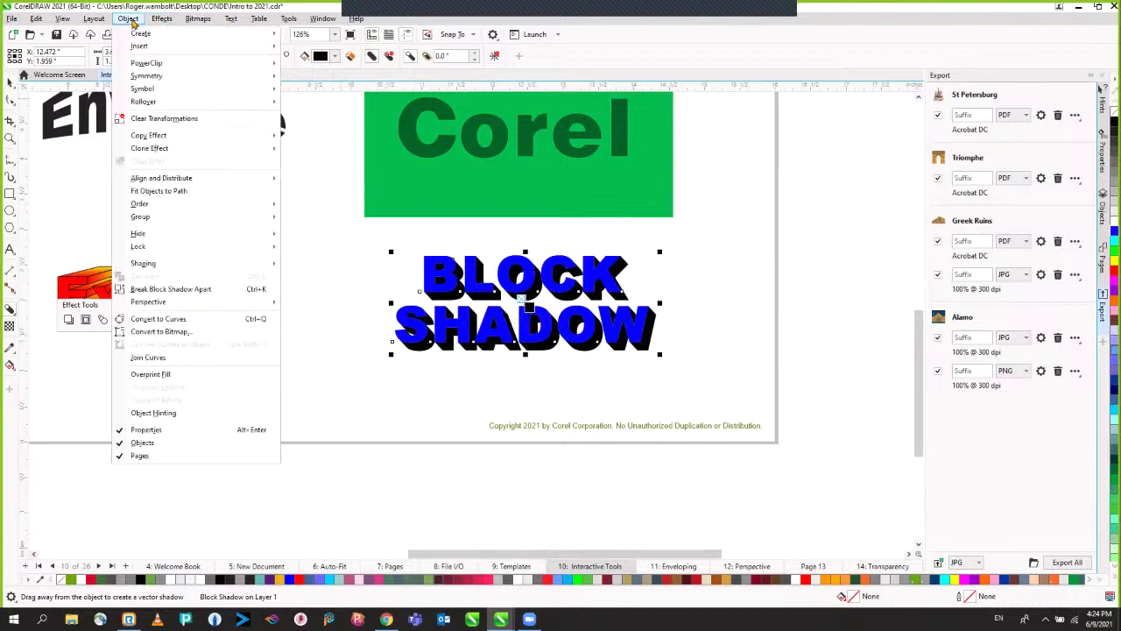
left_click(197, 292)
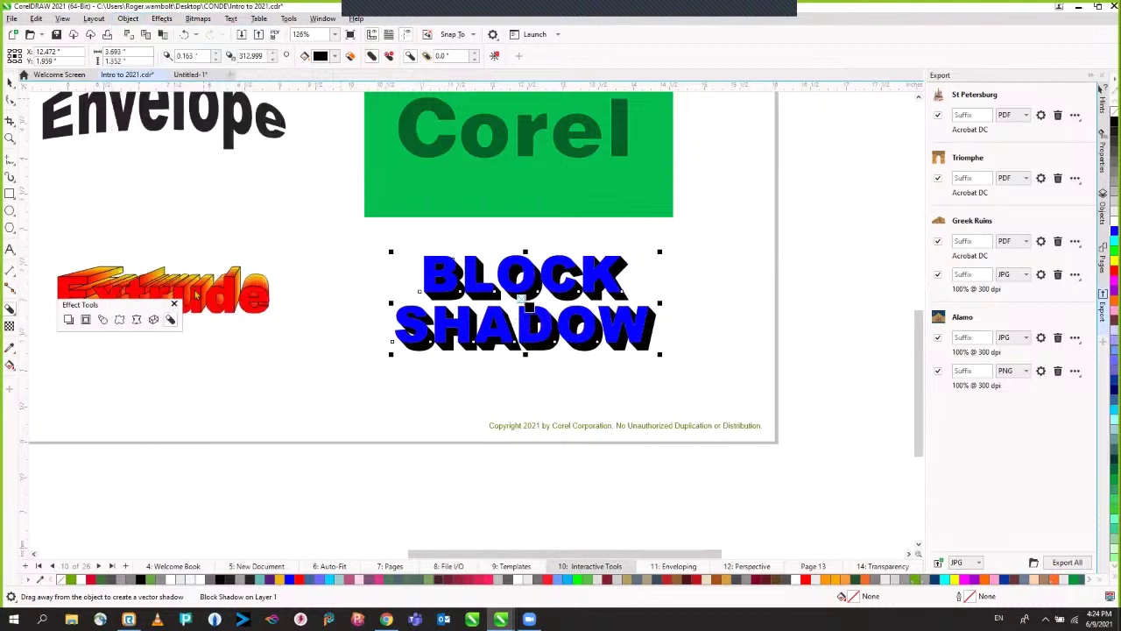
left_click(320, 345)
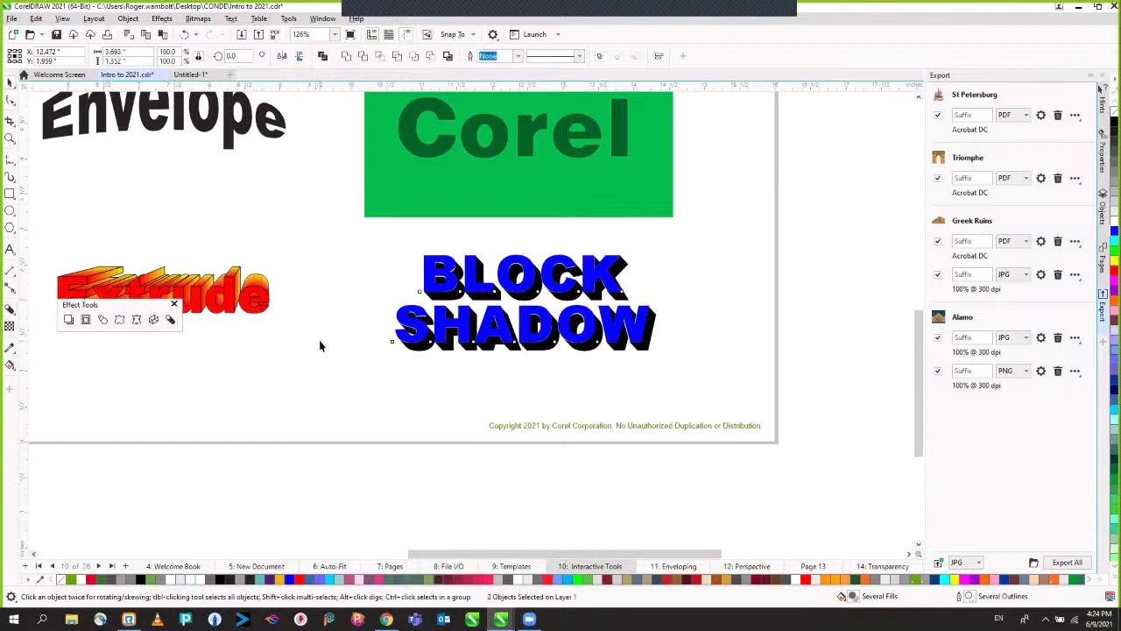
key("space")
Step: Separate the two pieces, moving the blue BLOCK SHADOW text to the right across the page edge and the black shadow curve up and left
left_click_drag(497, 324, 804, 337)
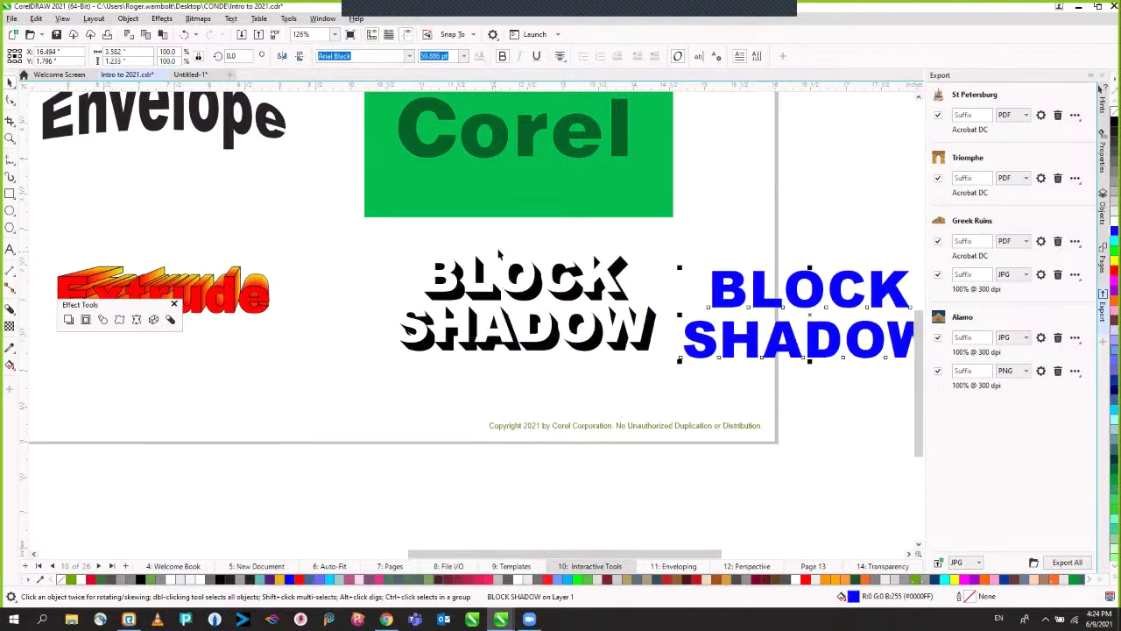
left_click(475, 298)
left_click_drag(476, 298, 421, 274)
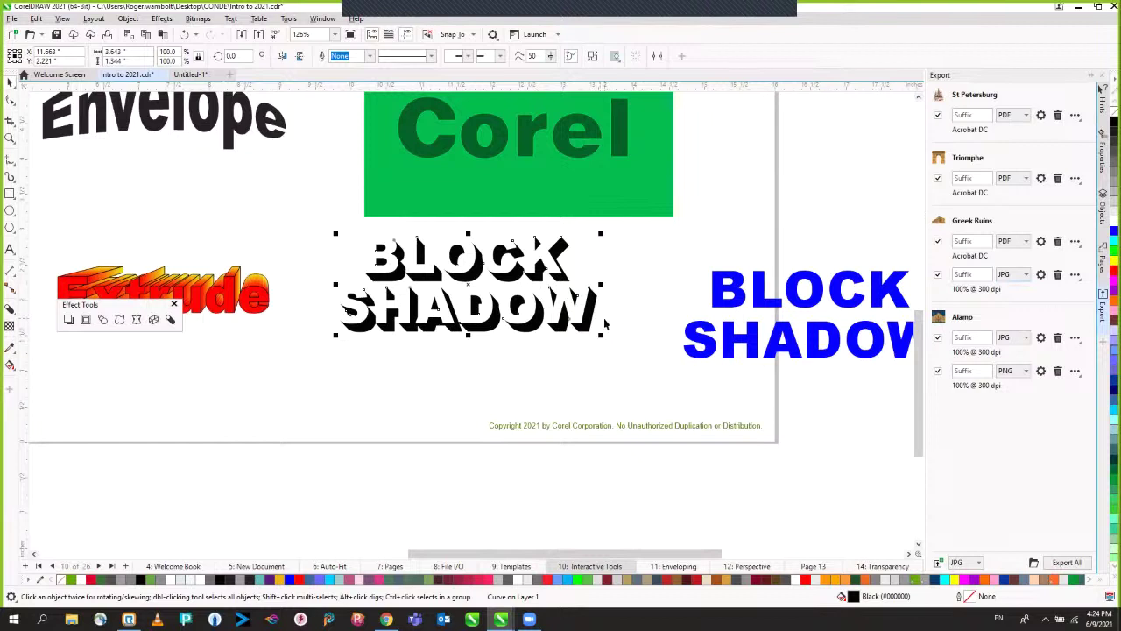
Step: Go to page 11, Enveloping, and move the Lighthouse Electric logo onto the front of the mug
key("shift+F4")
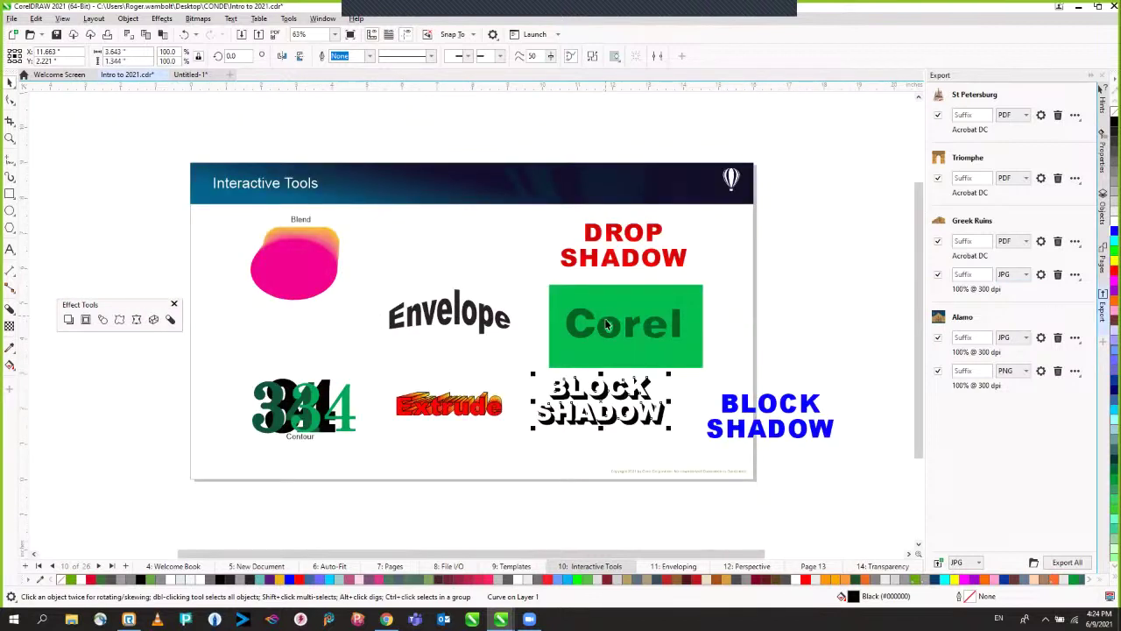
key("Page_Down")
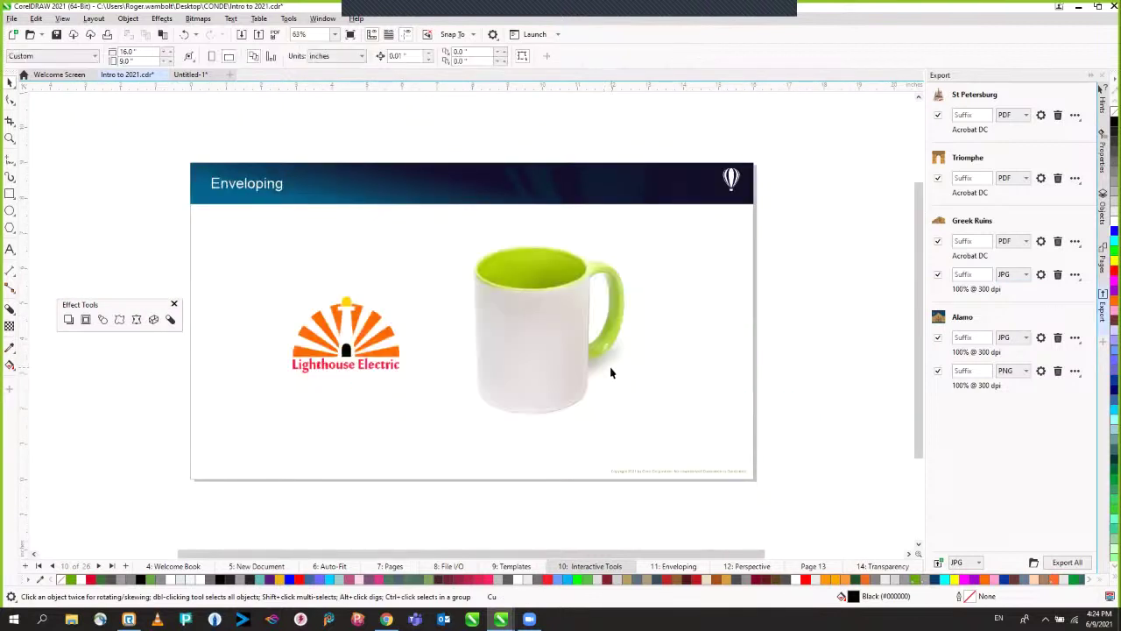
left_click(358, 318)
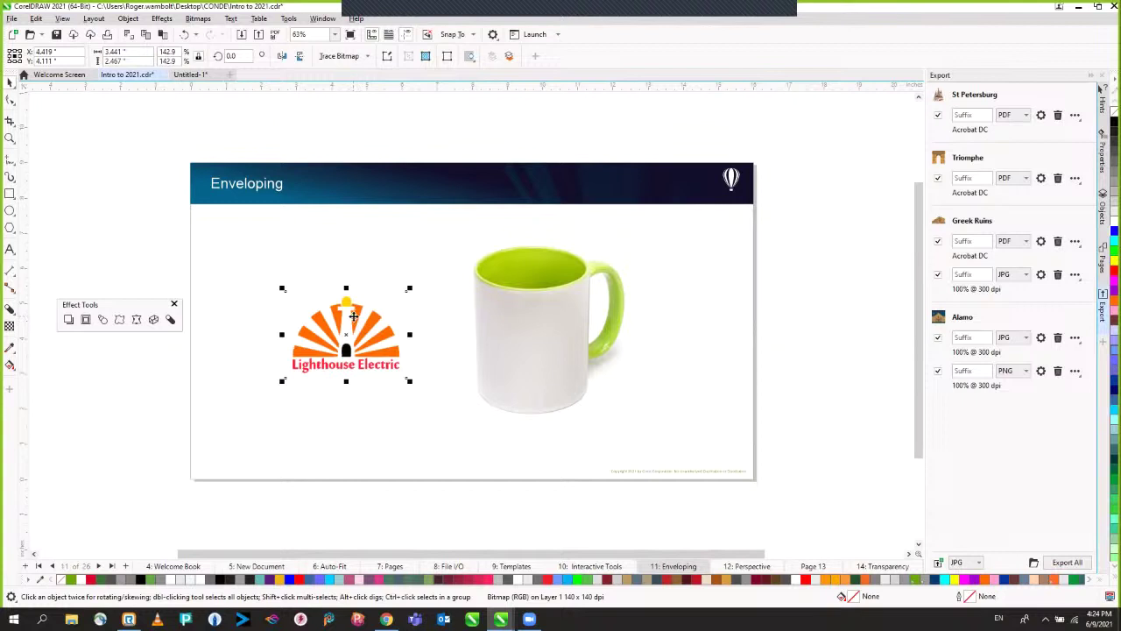
left_click(353, 315)
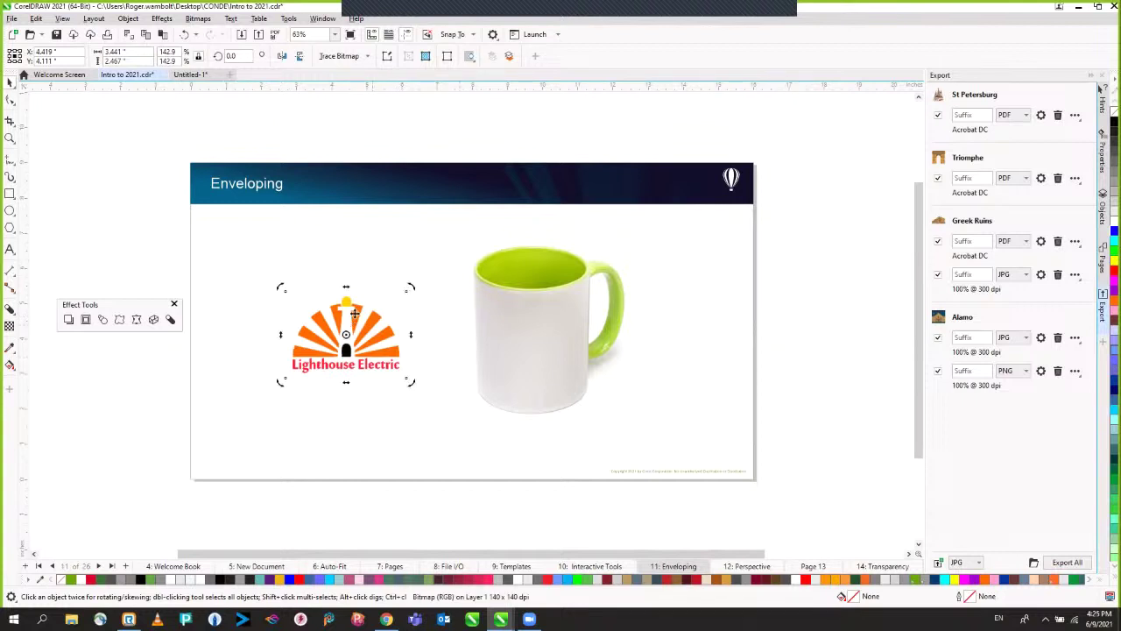
key("Escape")
left_click_drag(357, 315, 537, 332)
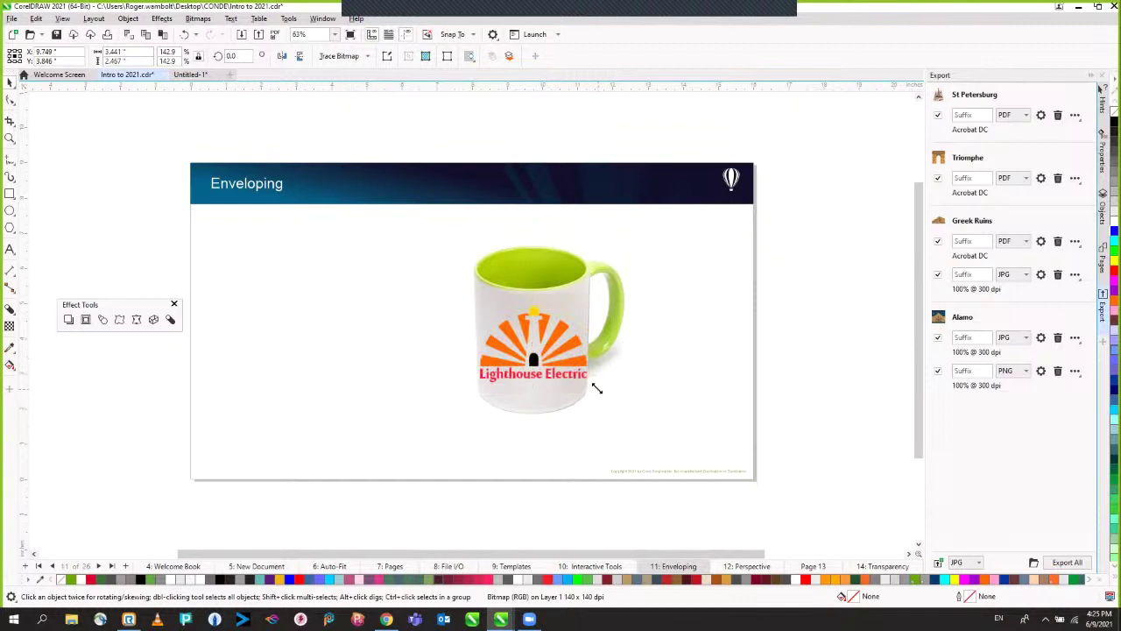
Step: Scale the Lighthouse Electric logo down to about 2.95 by 2.12 inches and centre it on the front of the mug
left_click_drag(596, 389, 580, 377)
left_click_drag(534, 327, 540, 325)
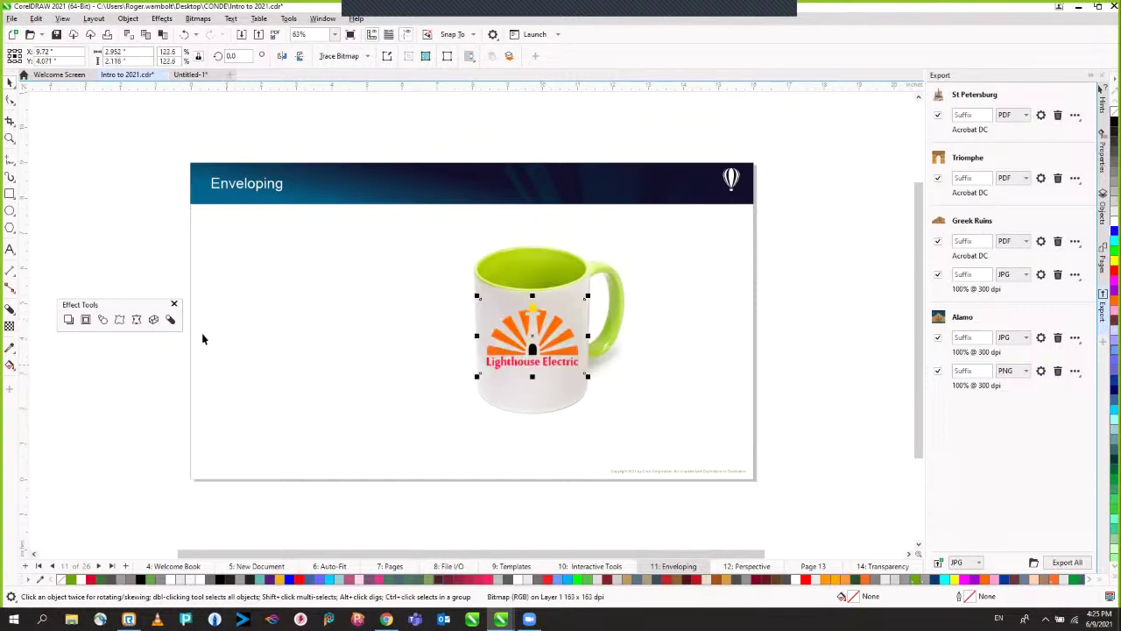
left_click(137, 320)
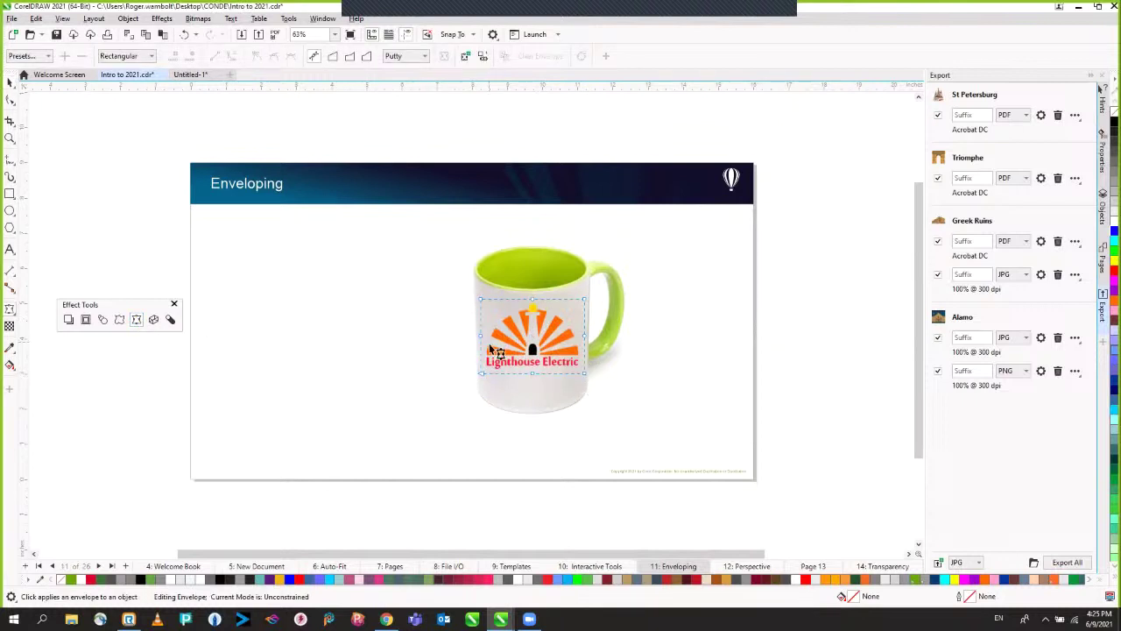
key("space")
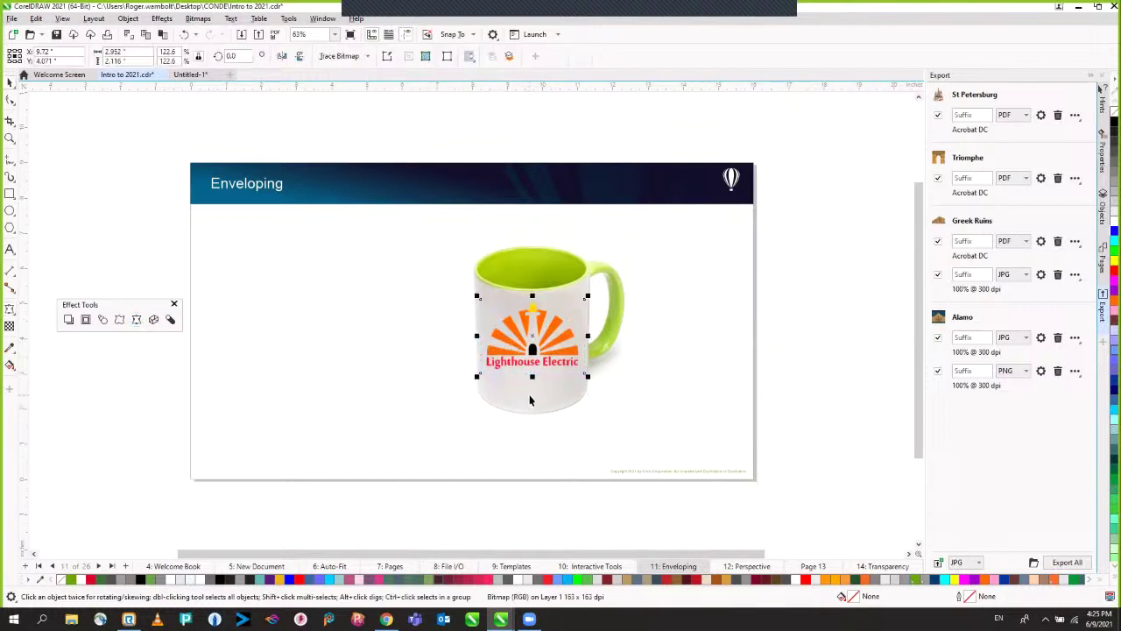
Step: Apply an envelope to the Lighthouse Electric logo and bow its lower edge downward to follow the mug's curved base
left_click(530, 396)
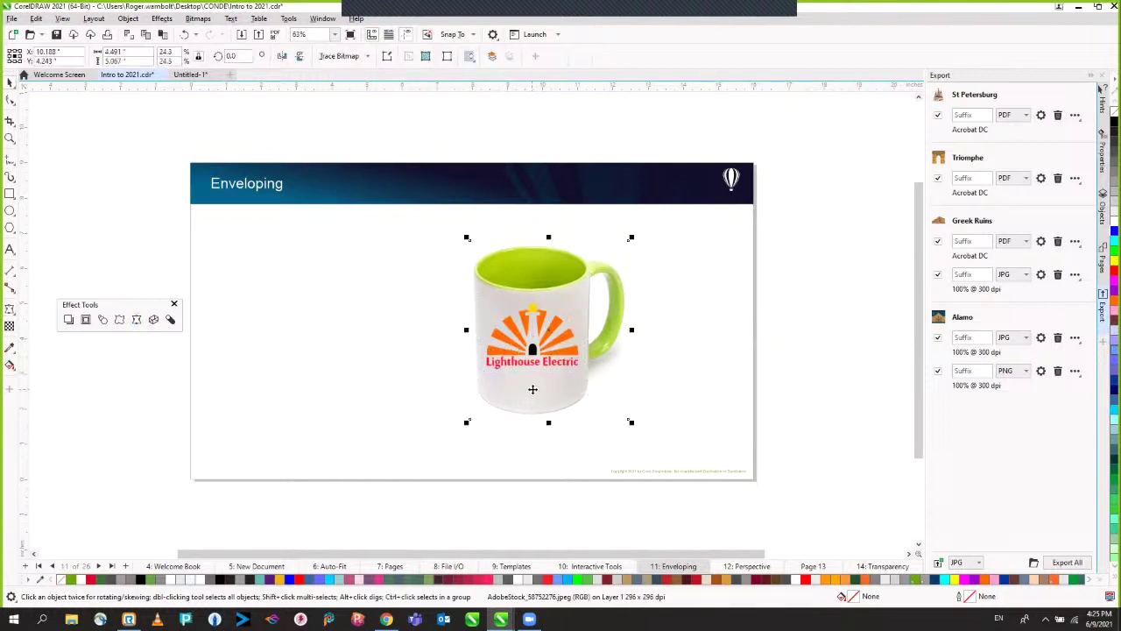
key("shift+F2")
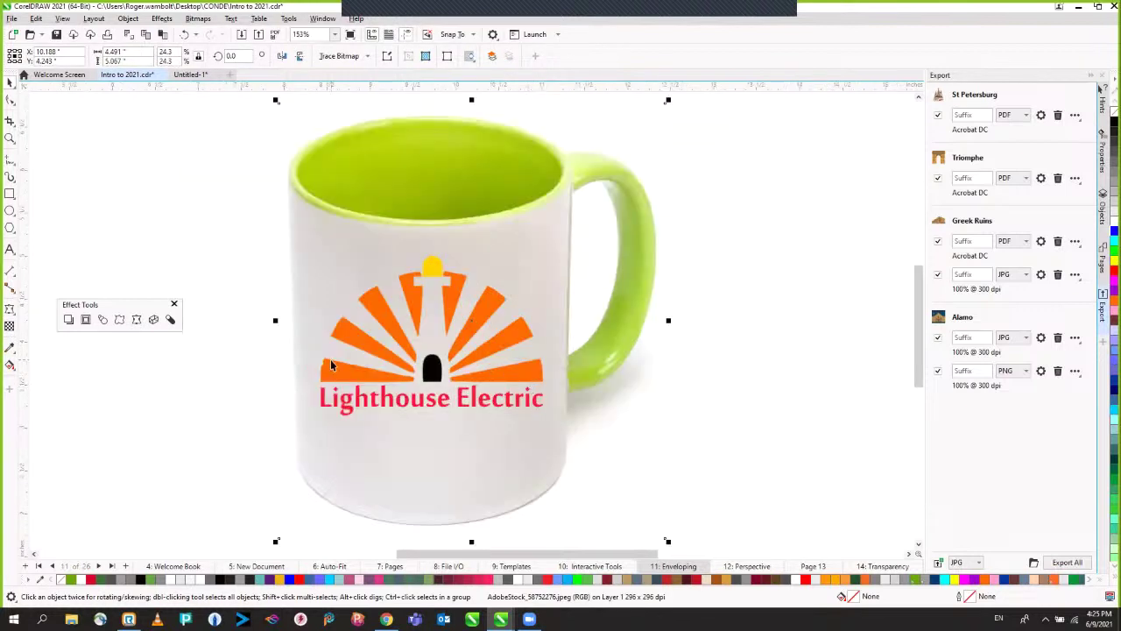
key("F10")
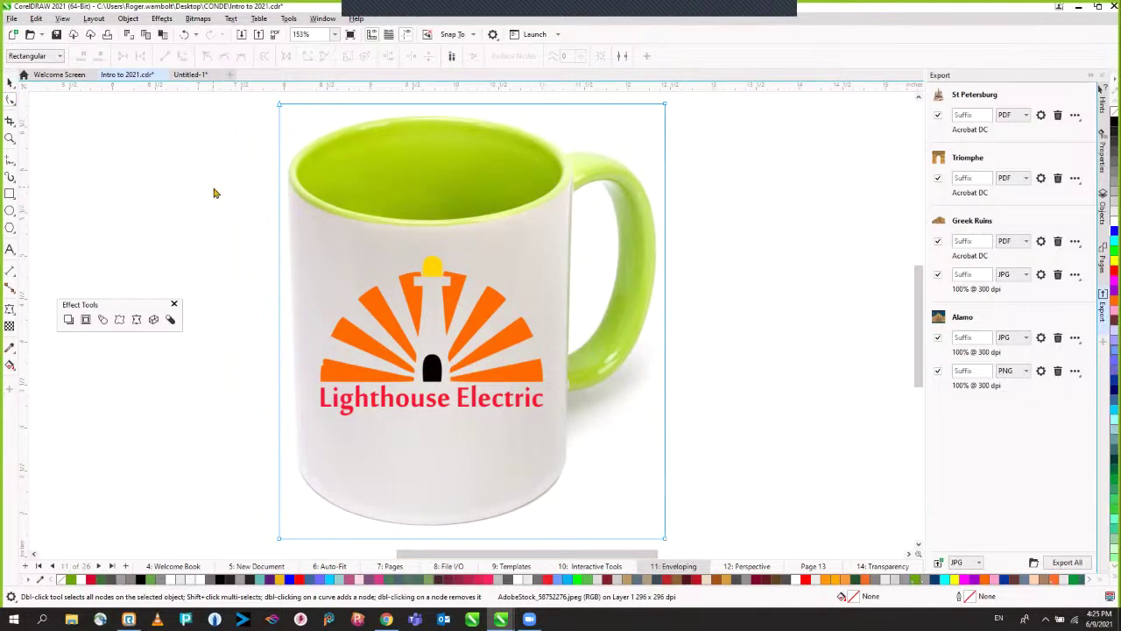
key("space")
left_click(217, 242)
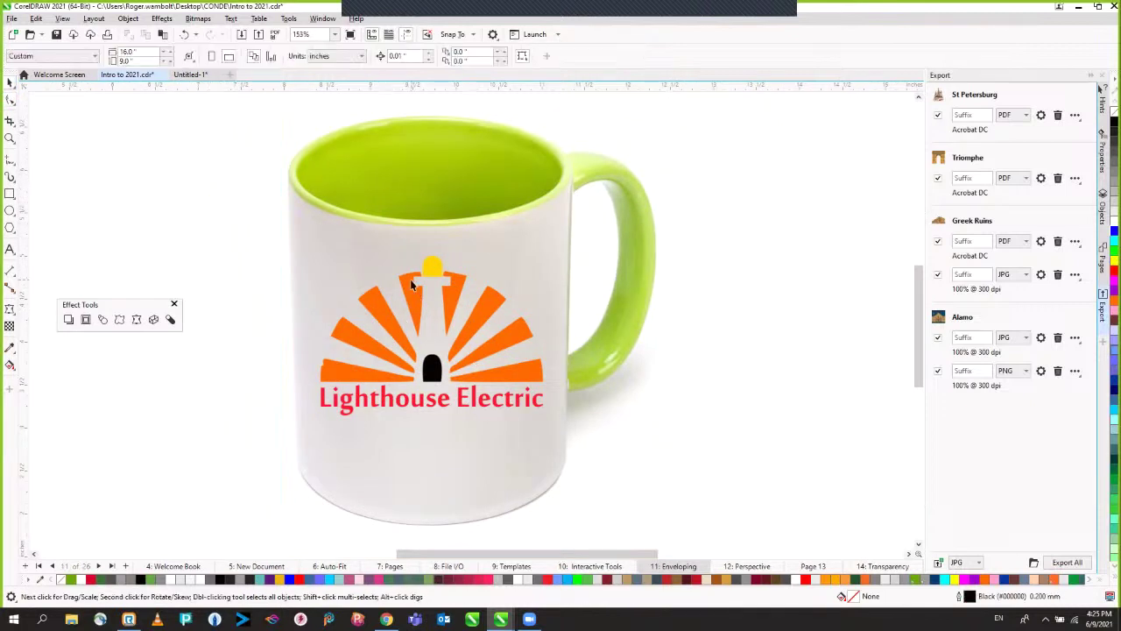
left_click(414, 282)
key("space")
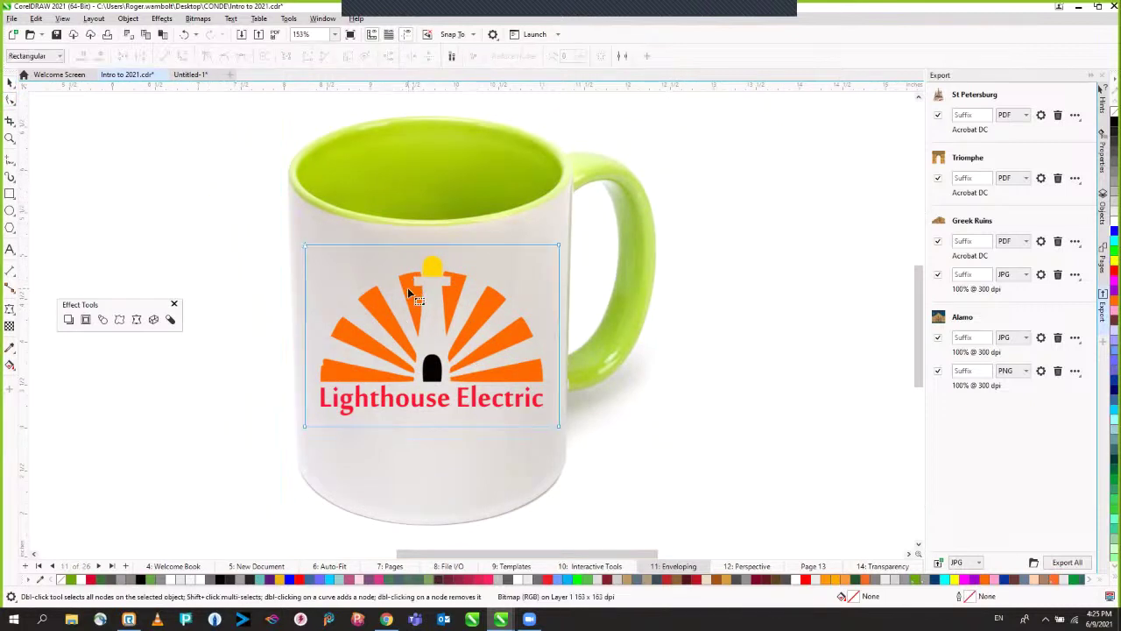
left_click(136, 318)
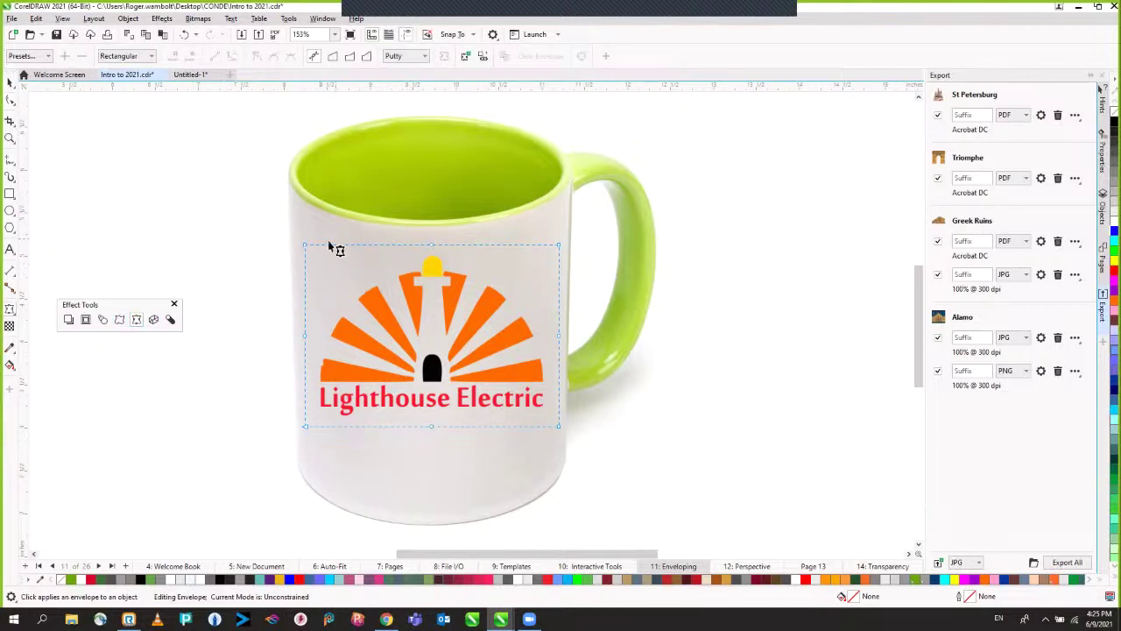
left_click(435, 248)
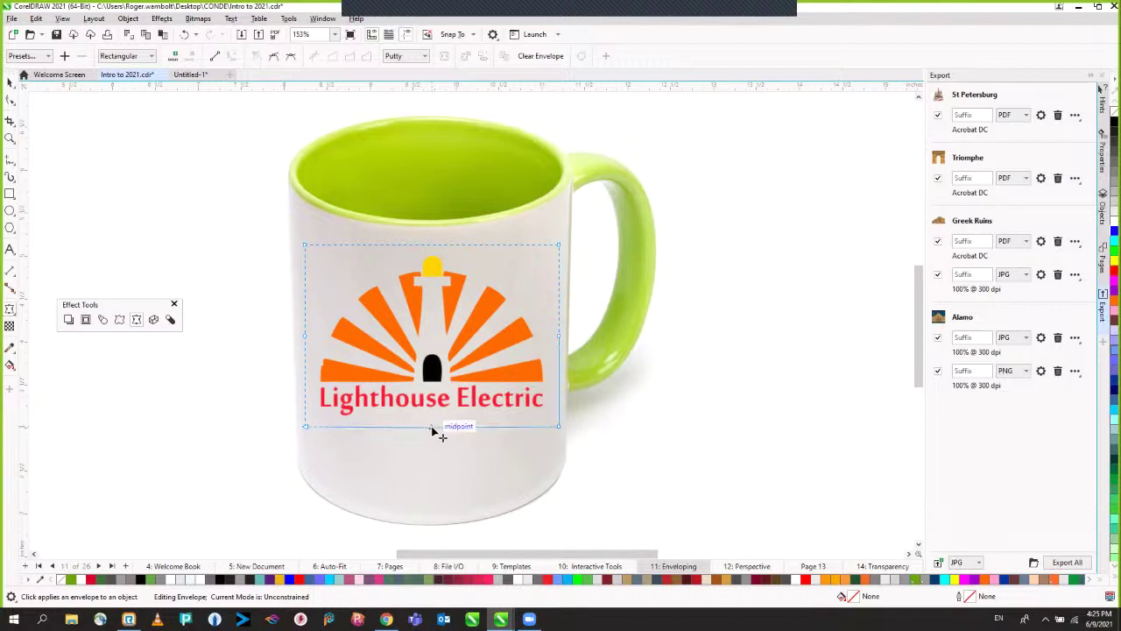
left_click_drag(432, 431, 431, 471)
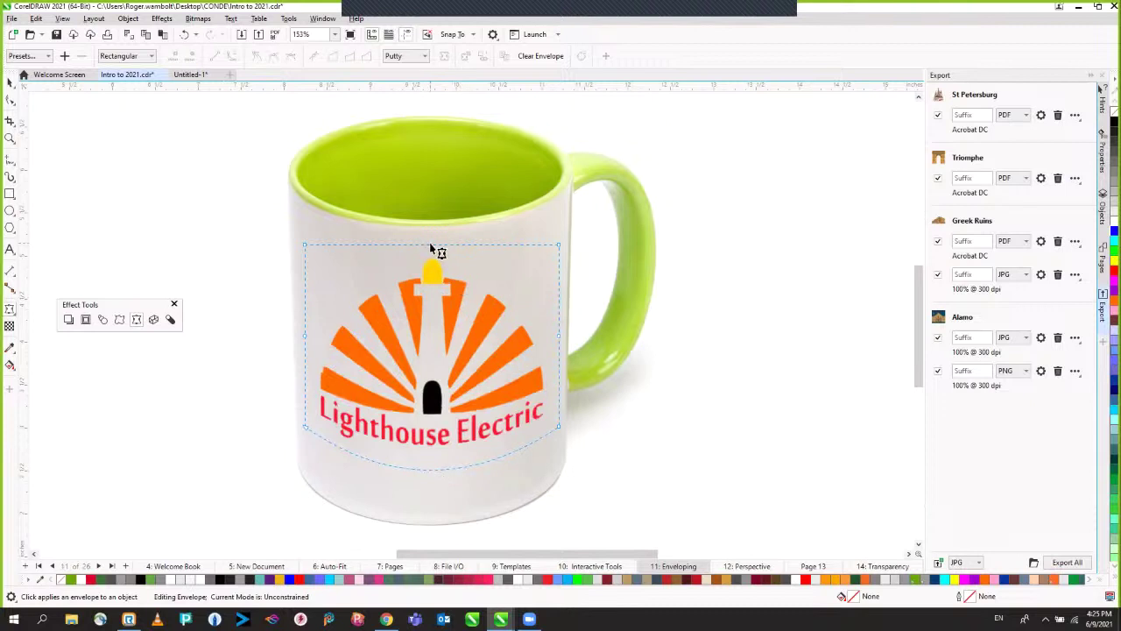
Step: Bow the upper edge of the logo's envelope downward to match the mug's curvature and finish editing the envelope
left_click_drag(431, 249, 434, 278)
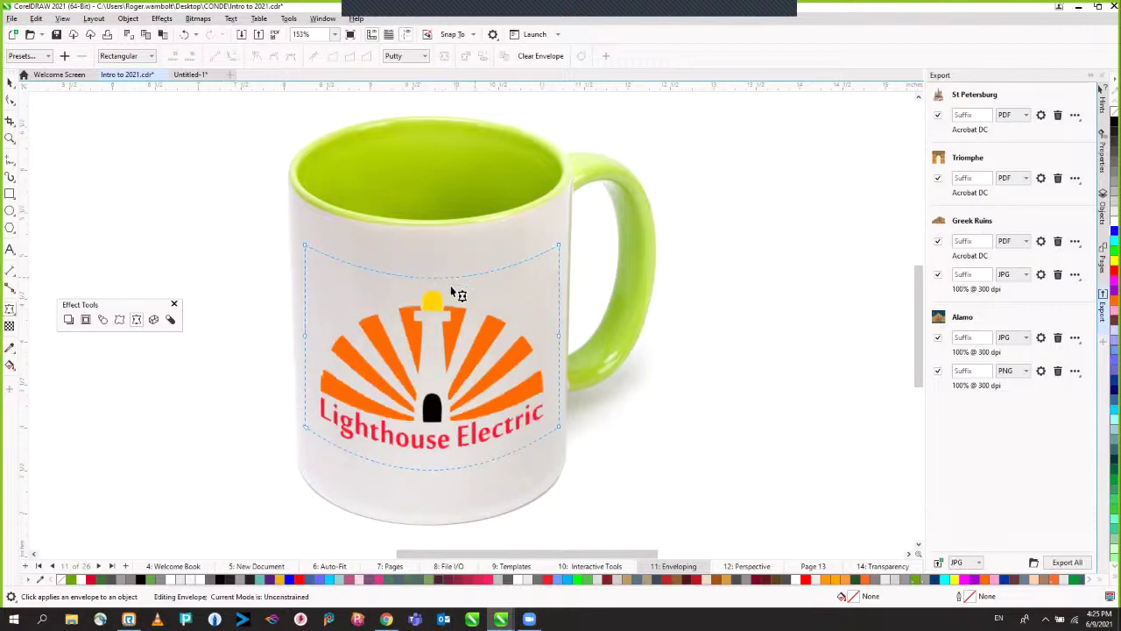
left_click(236, 183)
key("space")
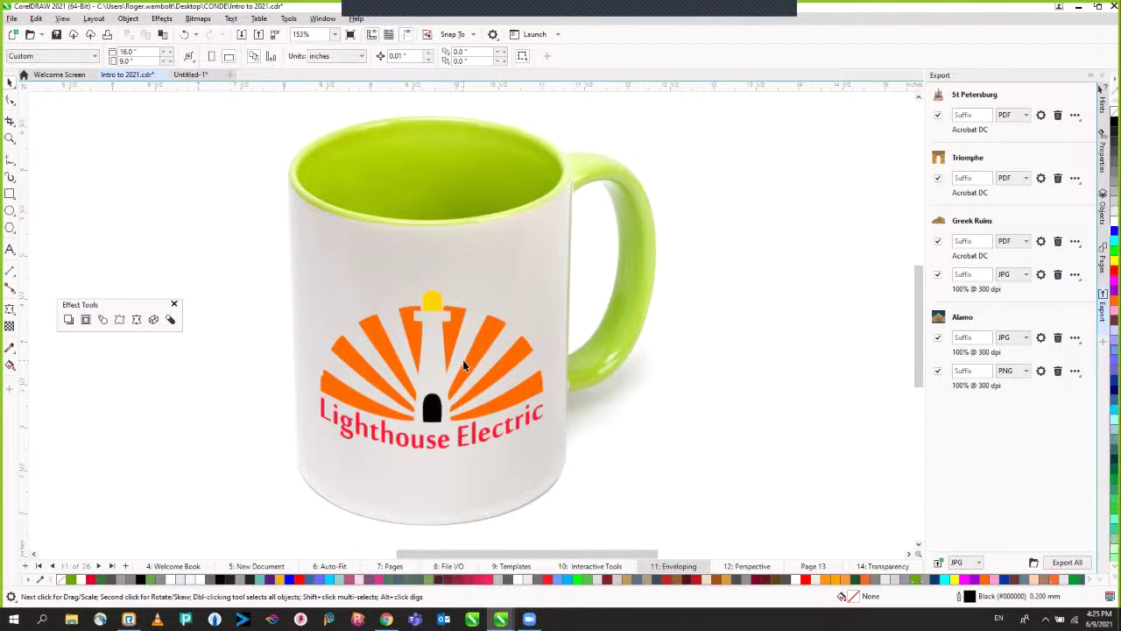
key("shift+F4")
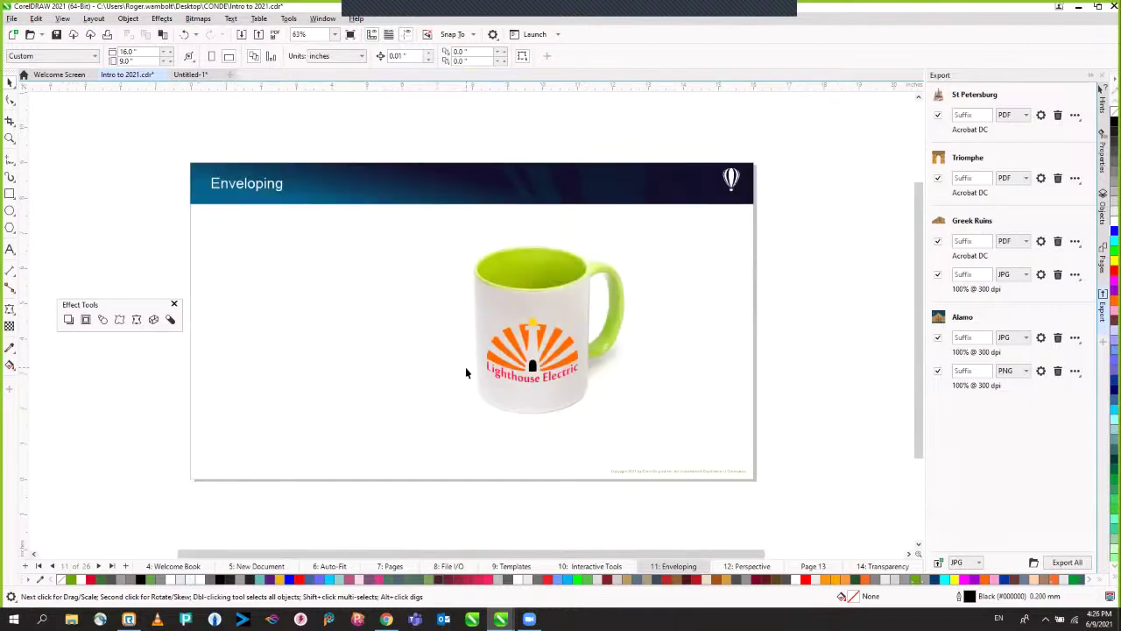
Step: Go to page 12, Perspective, and move the TUSCANY image so its upper-left corner meets that of the blank billboard
key("Page_Down")
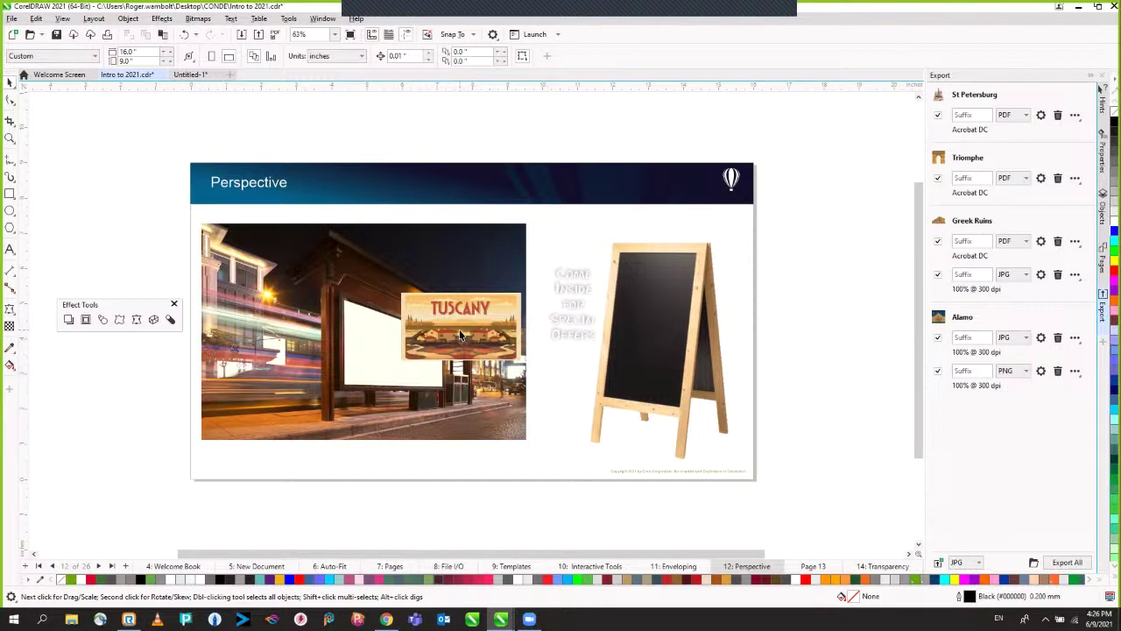
left_click(415, 347)
scroll(393, 359, "up", 3)
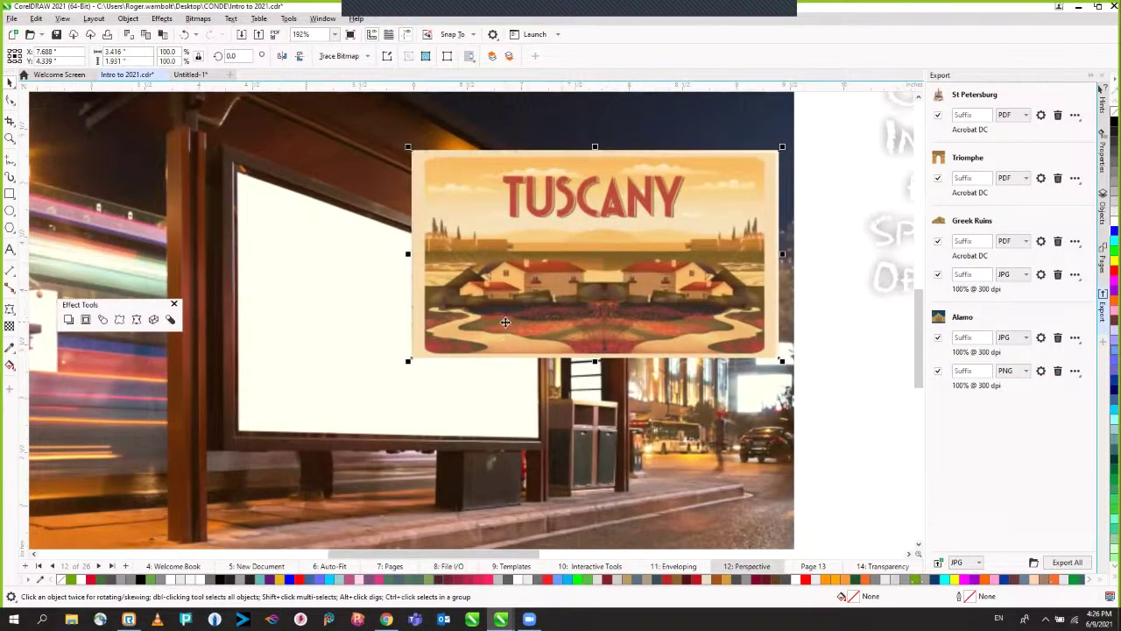
left_click_drag(579, 254, 407, 280)
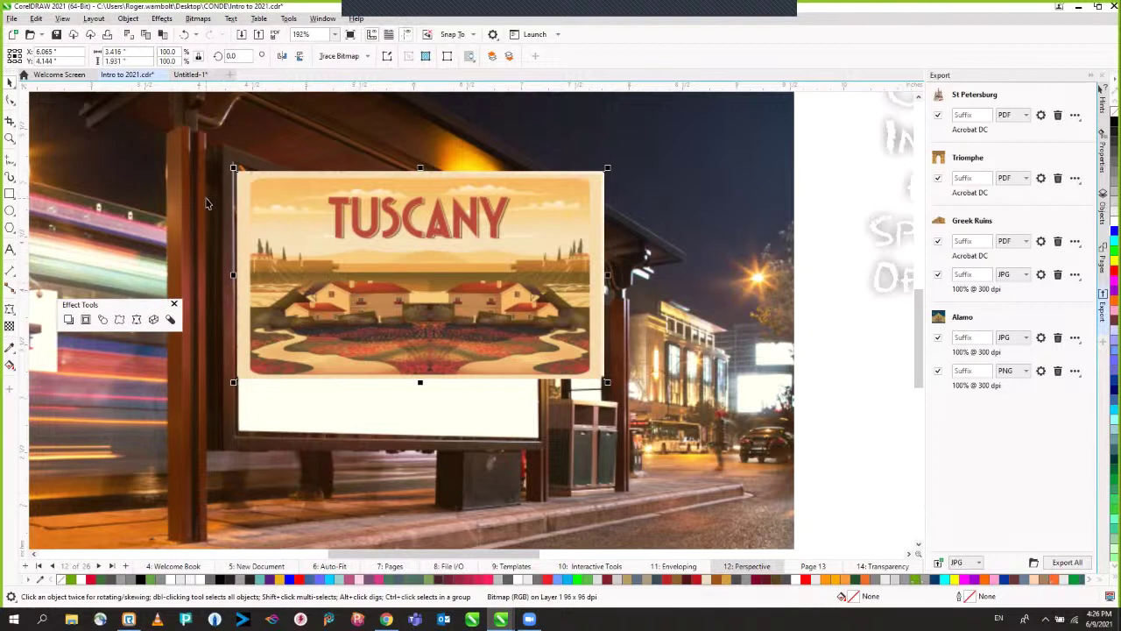
Step: Add a perspective to the TUSCANY image and fit its remaining three corners to the corners of the billboard's white area
left_click(162, 18)
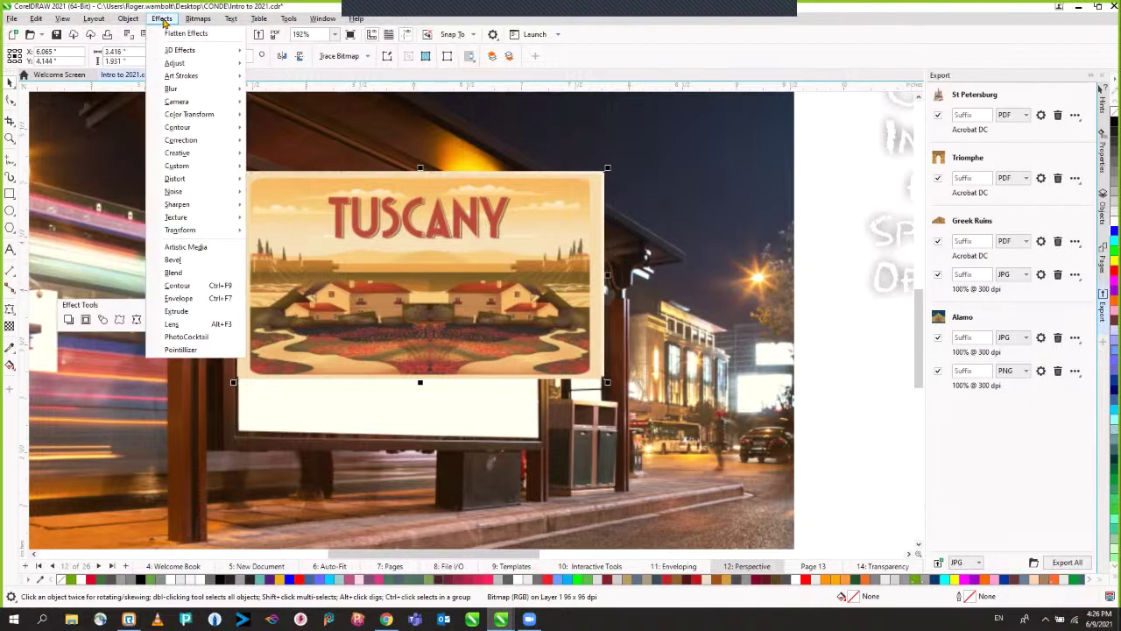
mouse_move(128, 19)
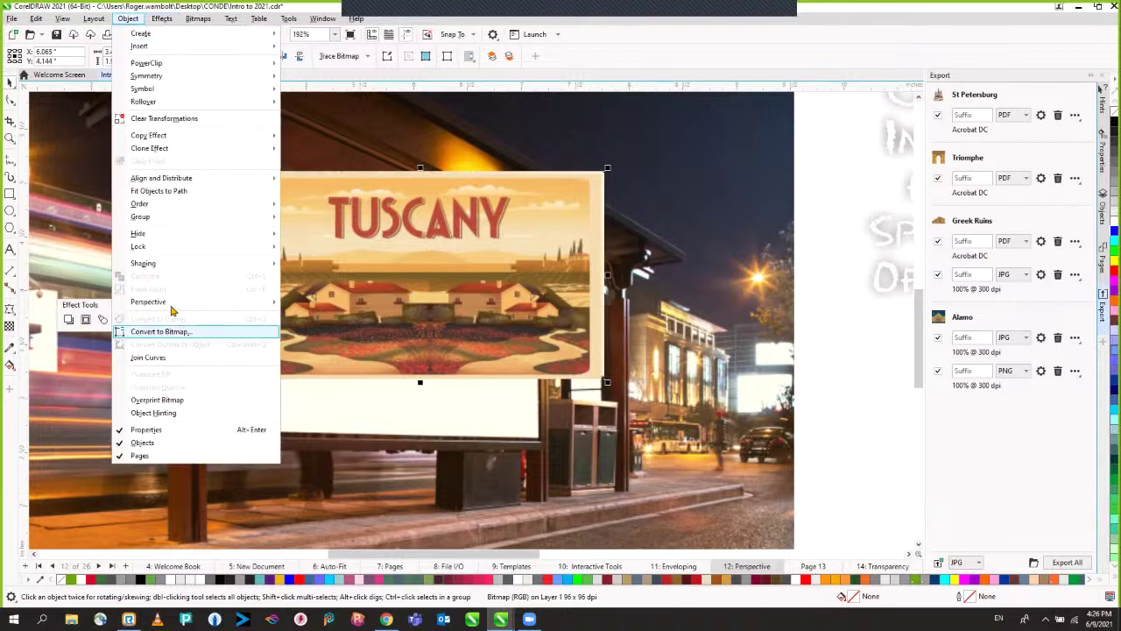
mouse_move(166, 302)
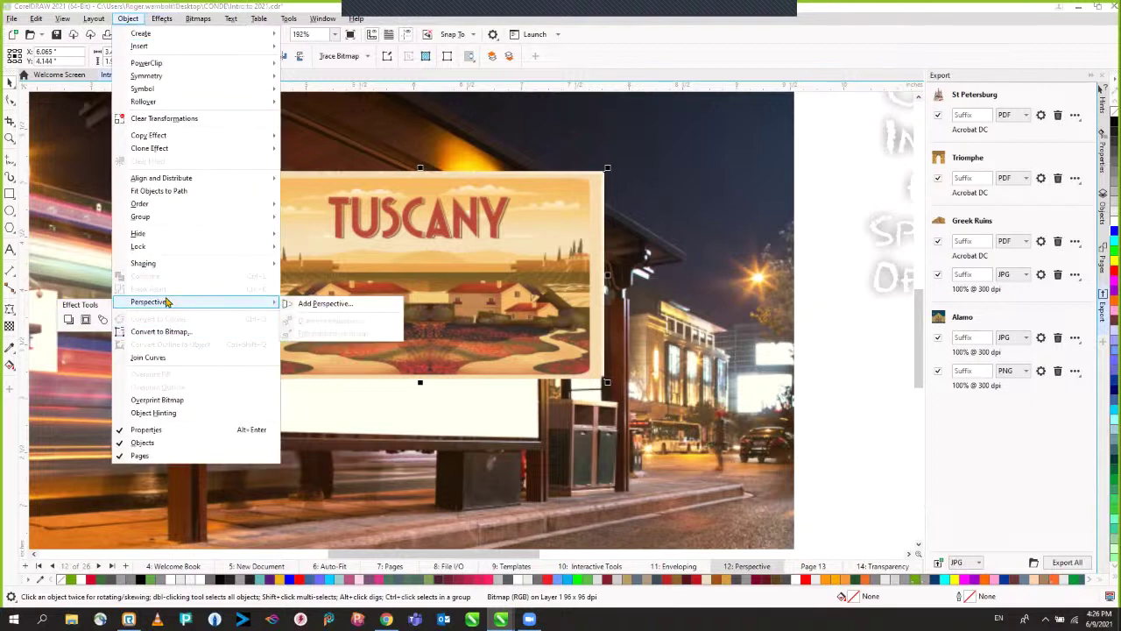
left_click(320, 307)
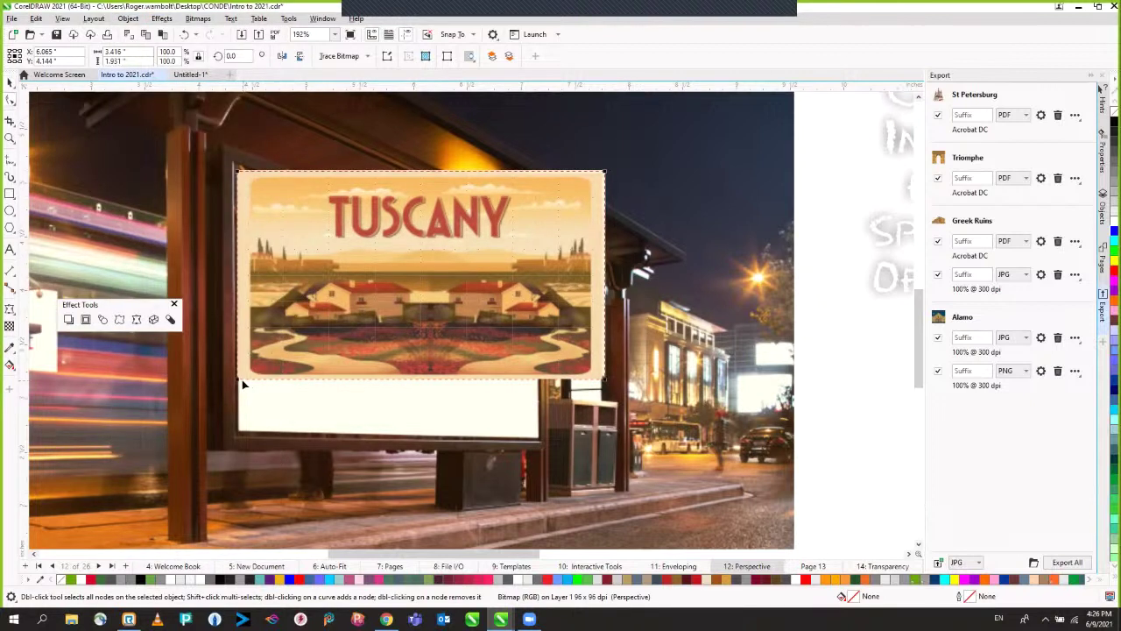
left_click_drag(244, 383, 238, 431)
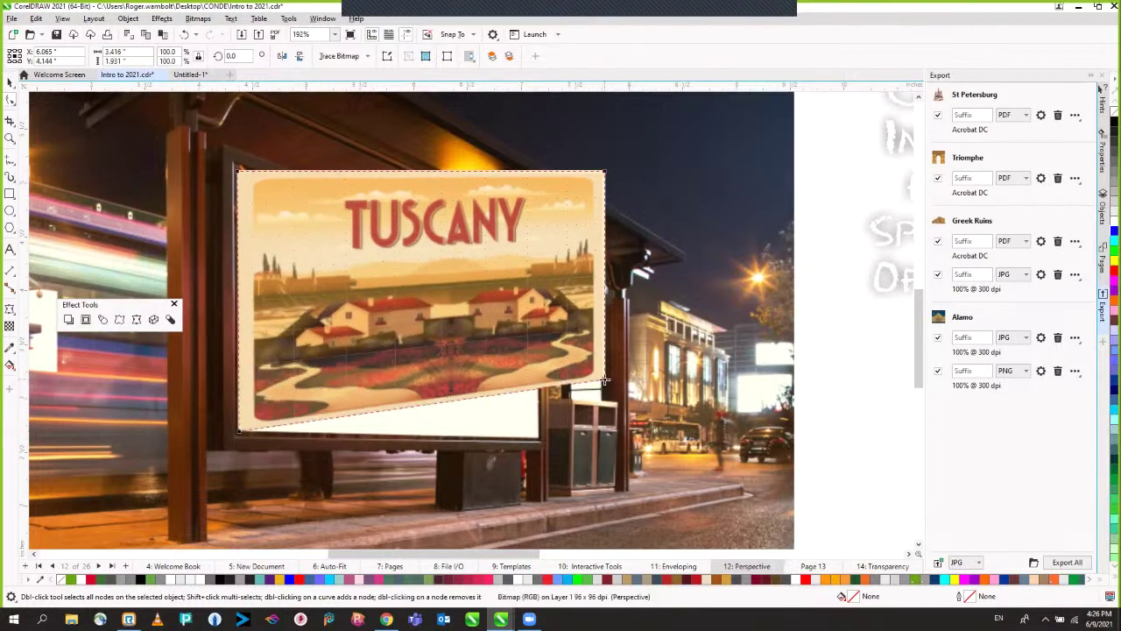
left_click_drag(603, 382, 538, 436)
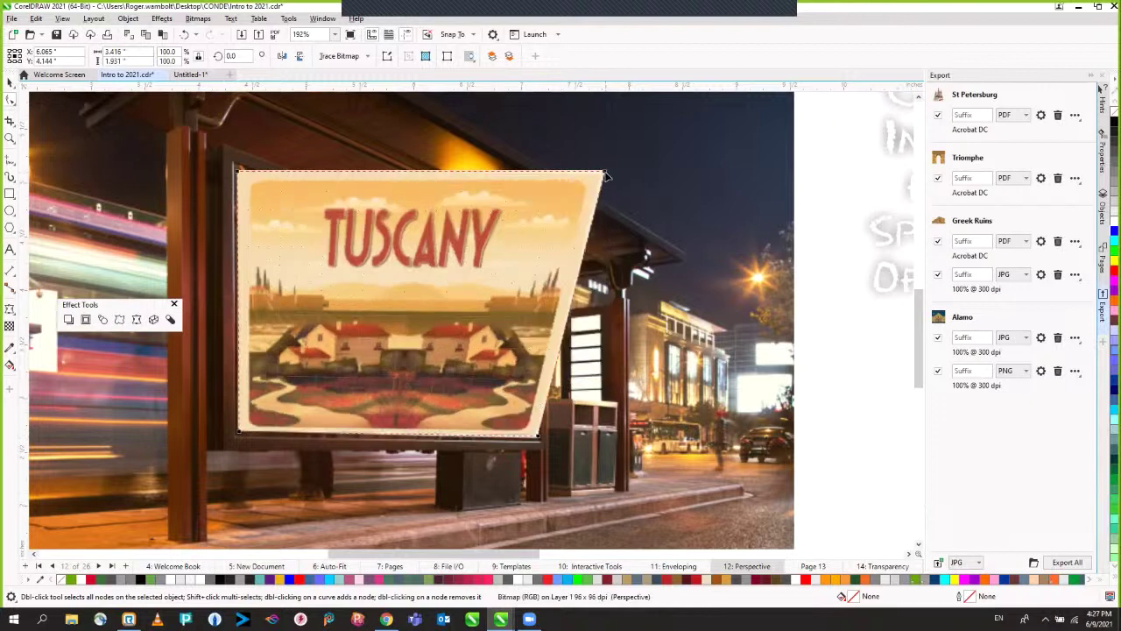
left_click_drag(604, 172, 538, 278)
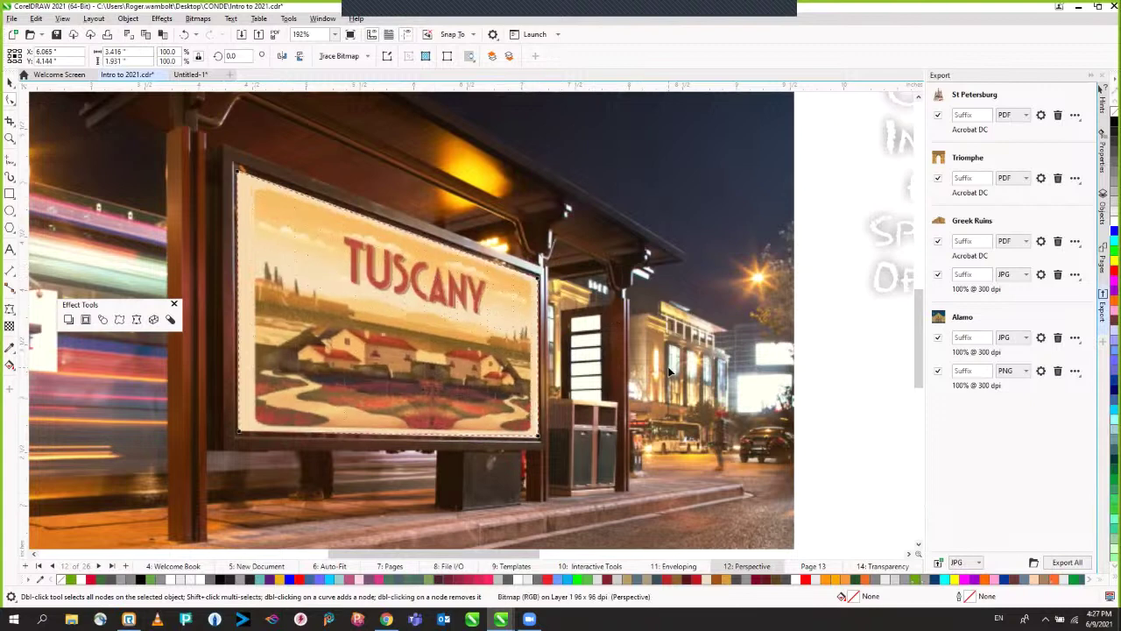
key("space")
Step: Add a perspective to the COME INSIDE FOR SPECIAL OFFERS text and move it onto the chalkboard, aligned at the board's upper-left corner
scroll(681, 366, "down", 2)
scroll(698, 372, "down", 1)
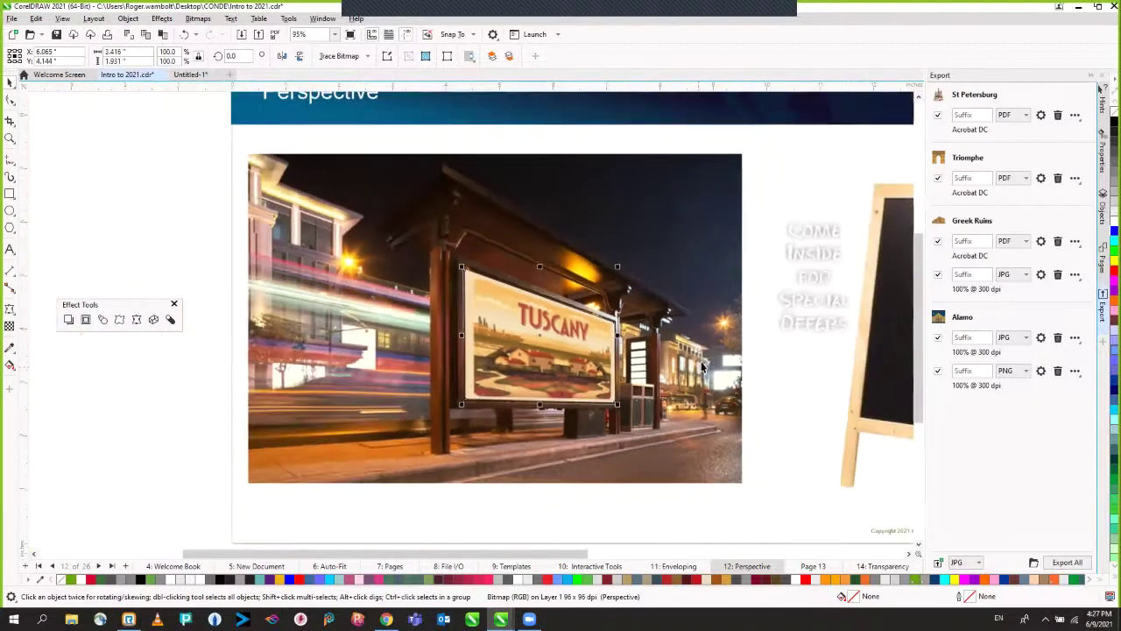
left_click_drag(698, 372, 432, 380)
left_click(495, 251)
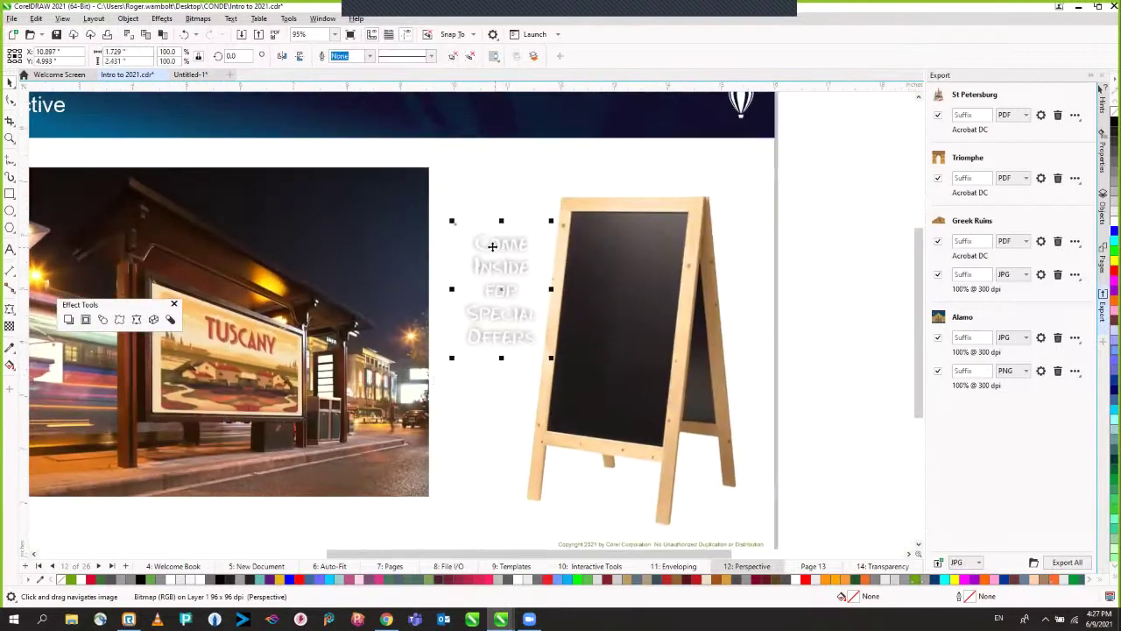
key("F10")
key("space")
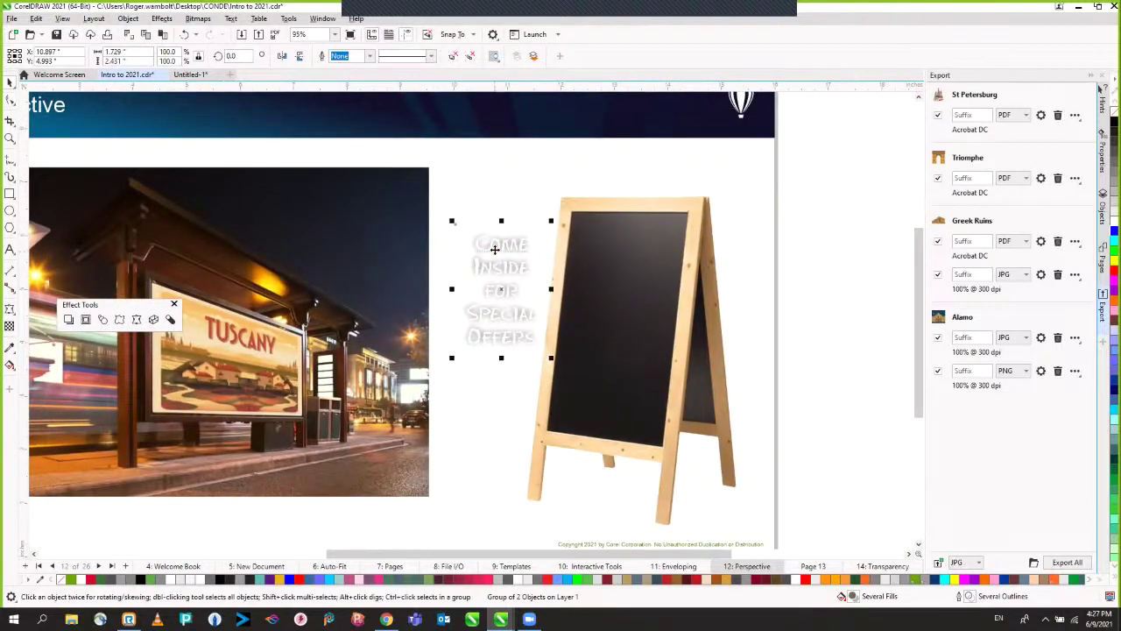
left_click(129, 18)
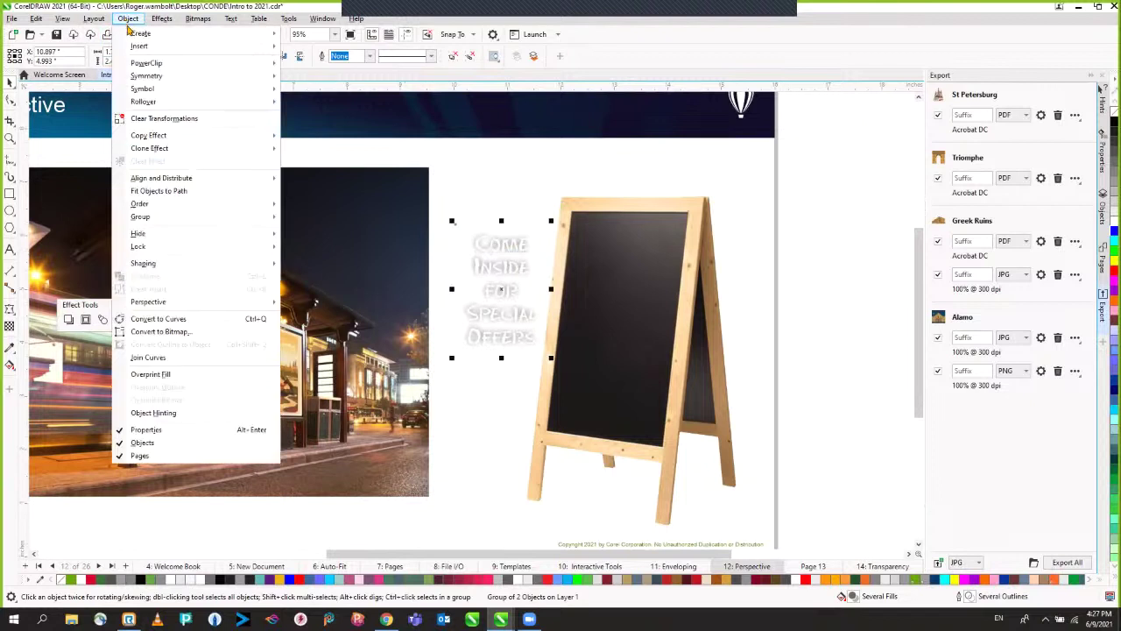
mouse_move(202, 305)
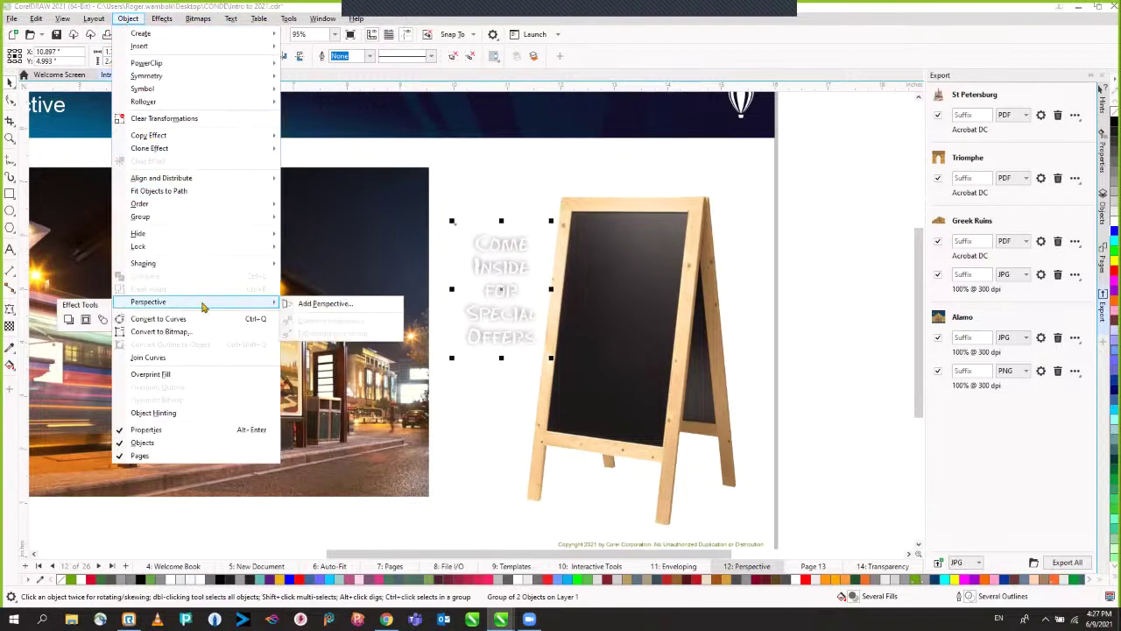
left_click(320, 303)
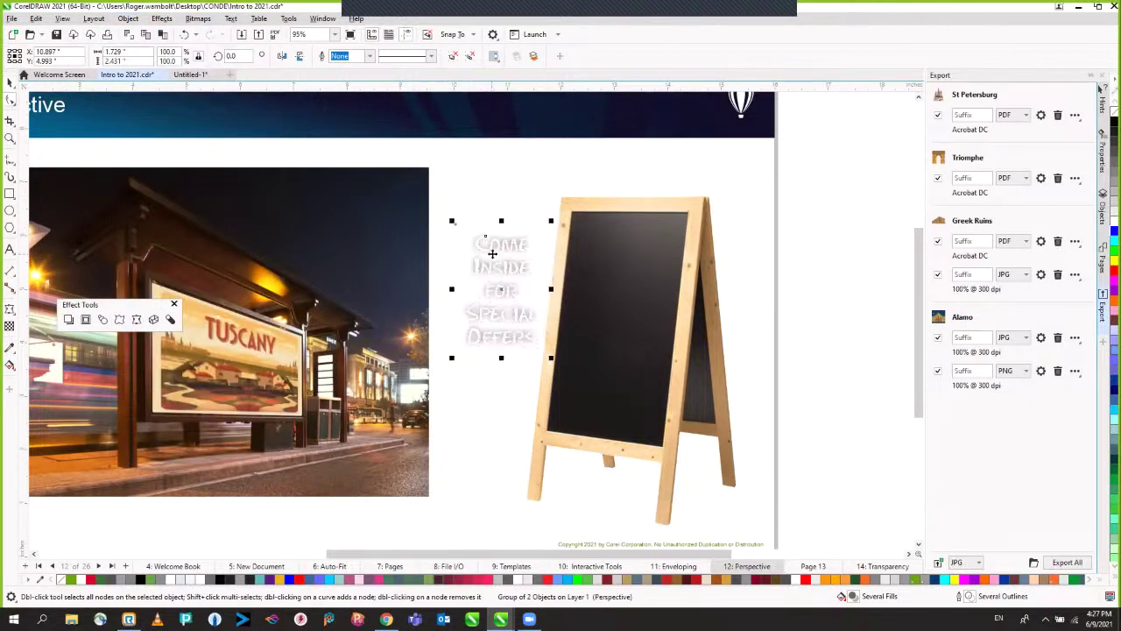
key("space")
left_click_drag(491, 250, 570, 211)
key("space")
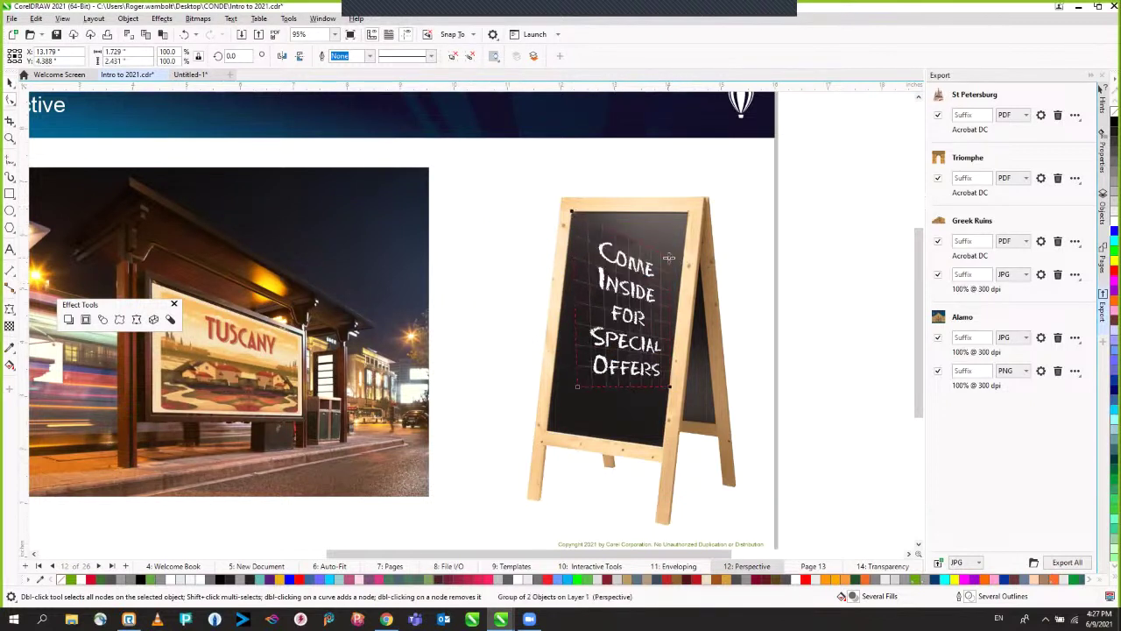
Step: Fit the other three perspective corners of the COME INSIDE FOR SPECIAL OFFERS text to the corners of the black chalkboard
left_click_drag(668, 257, 687, 213)
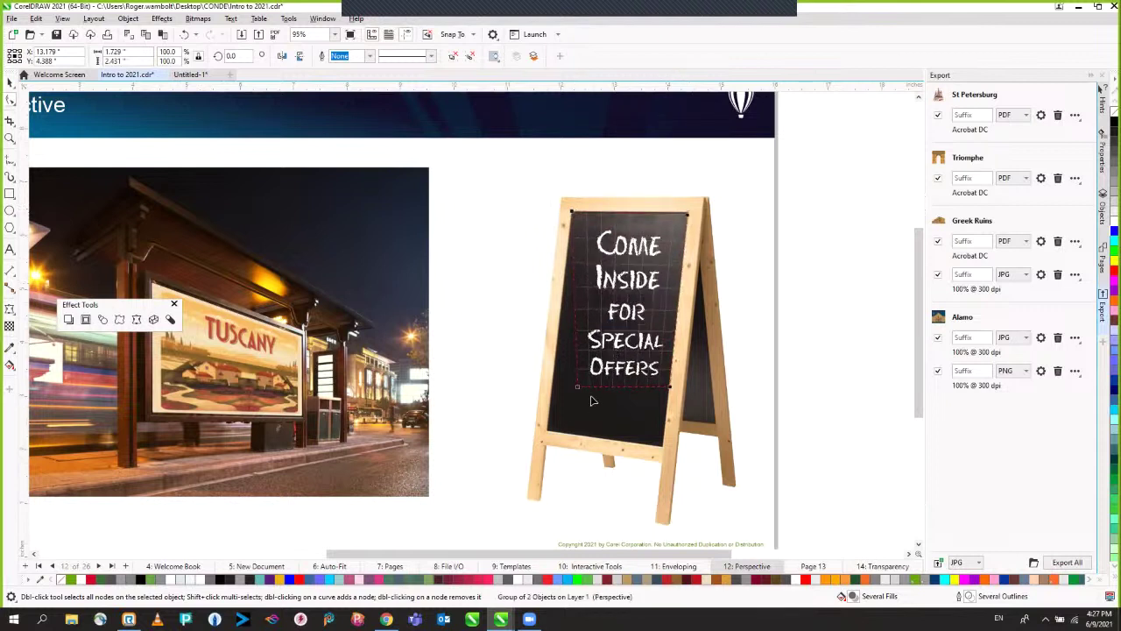
left_click_drag(577, 387, 549, 429)
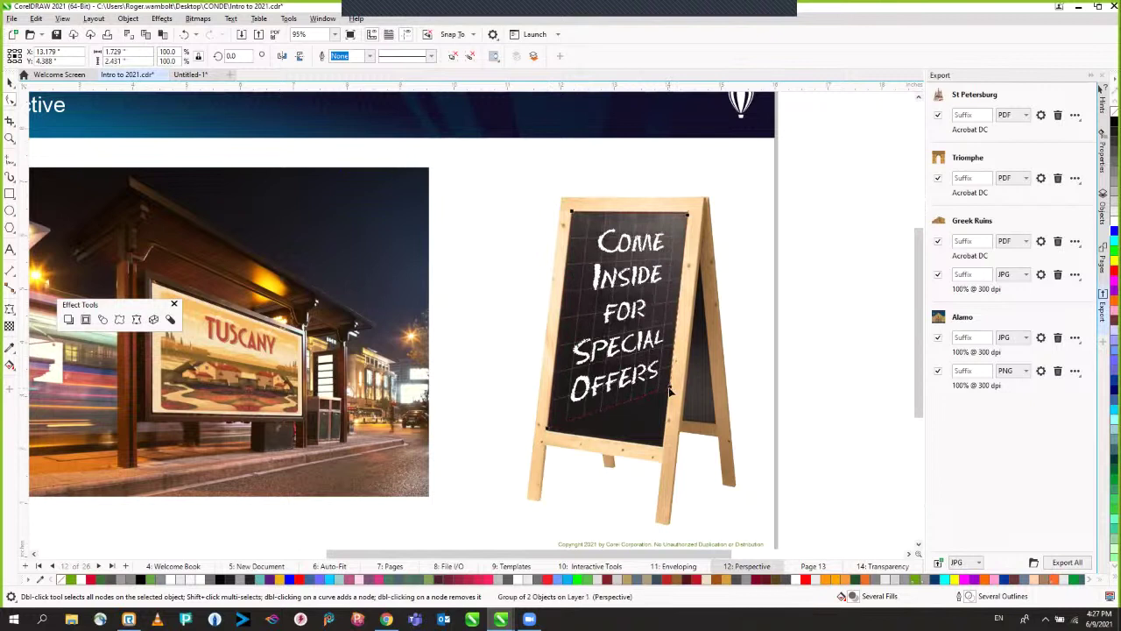
left_click_drag(667, 390, 660, 444)
key("space")
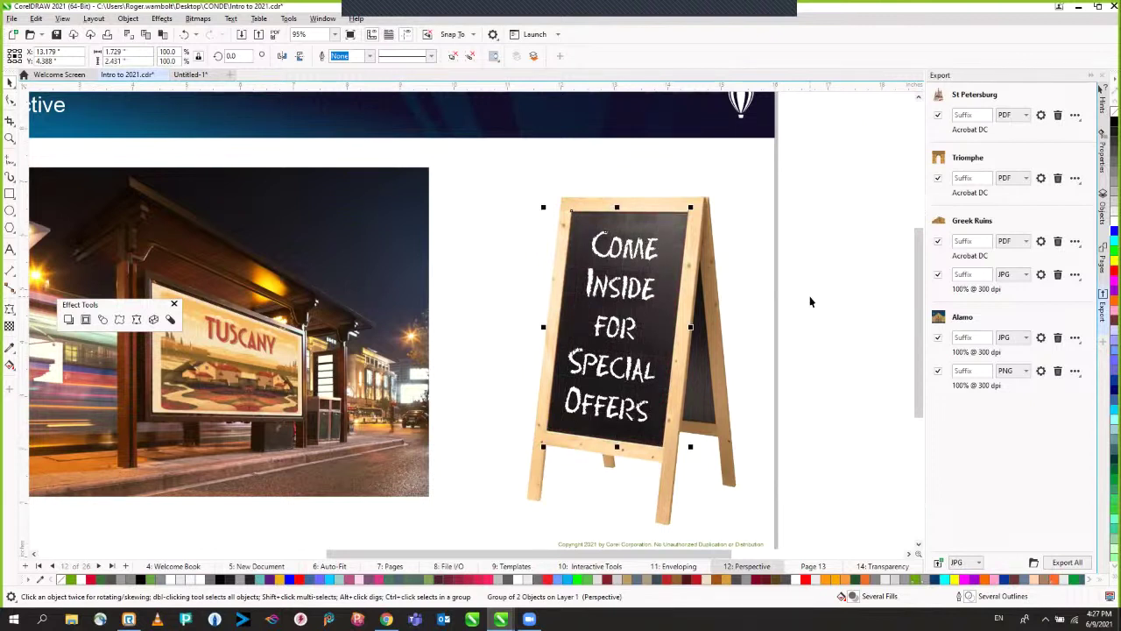
key("shift+F4")
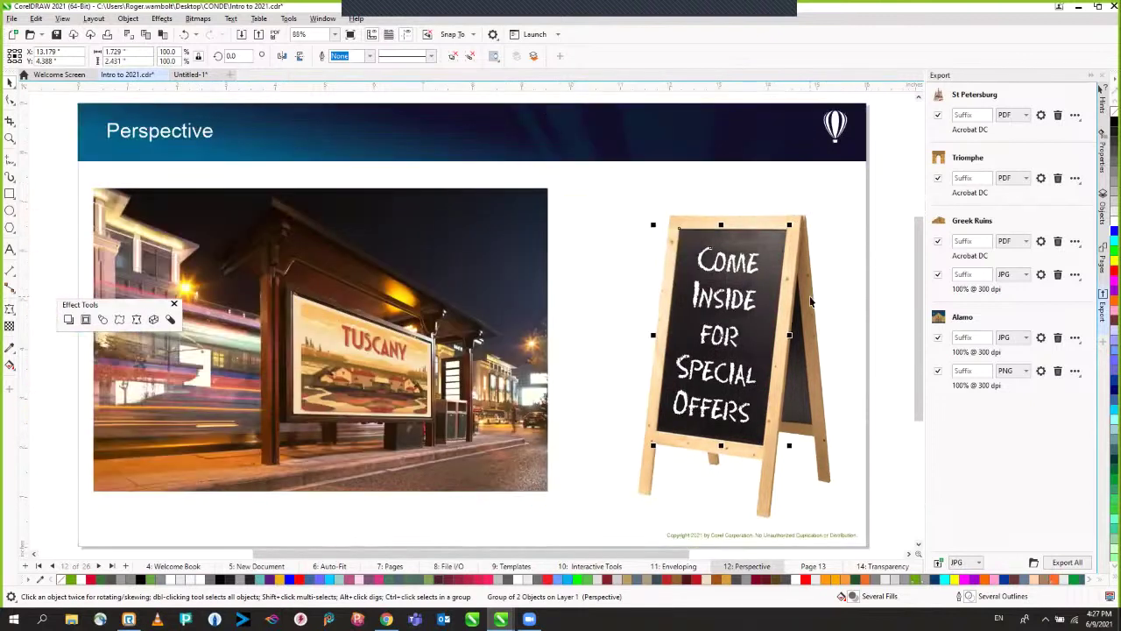
Step: Copy the railroad track photo from page 14, Transparency, and paste it onto page 13, Perspective Drawing
key("Page_Down")
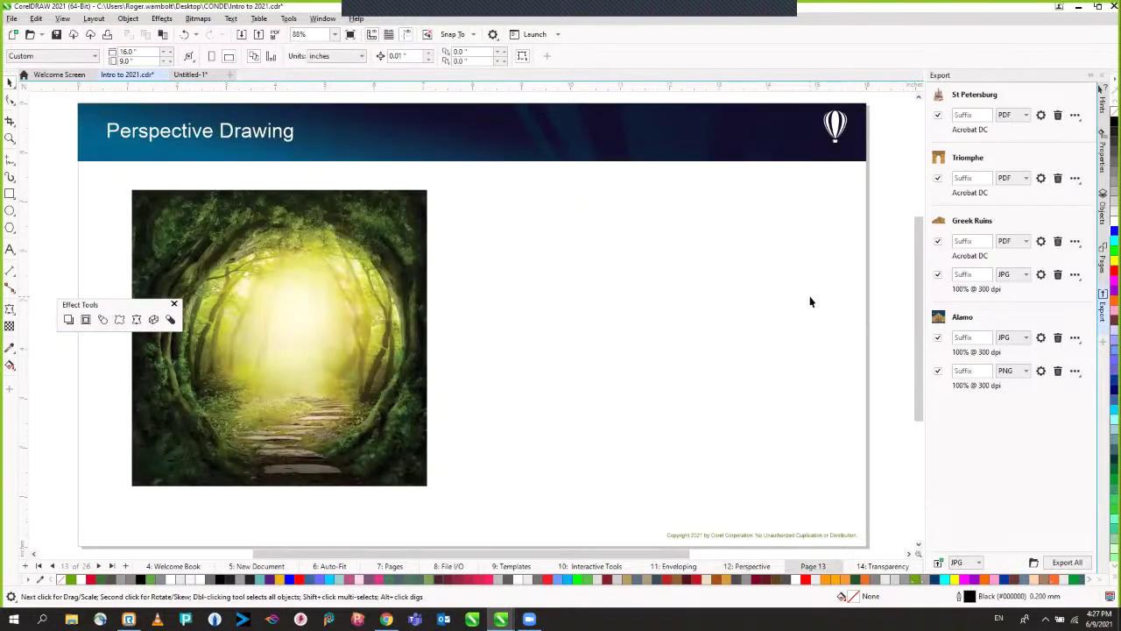
left_click(379, 317)
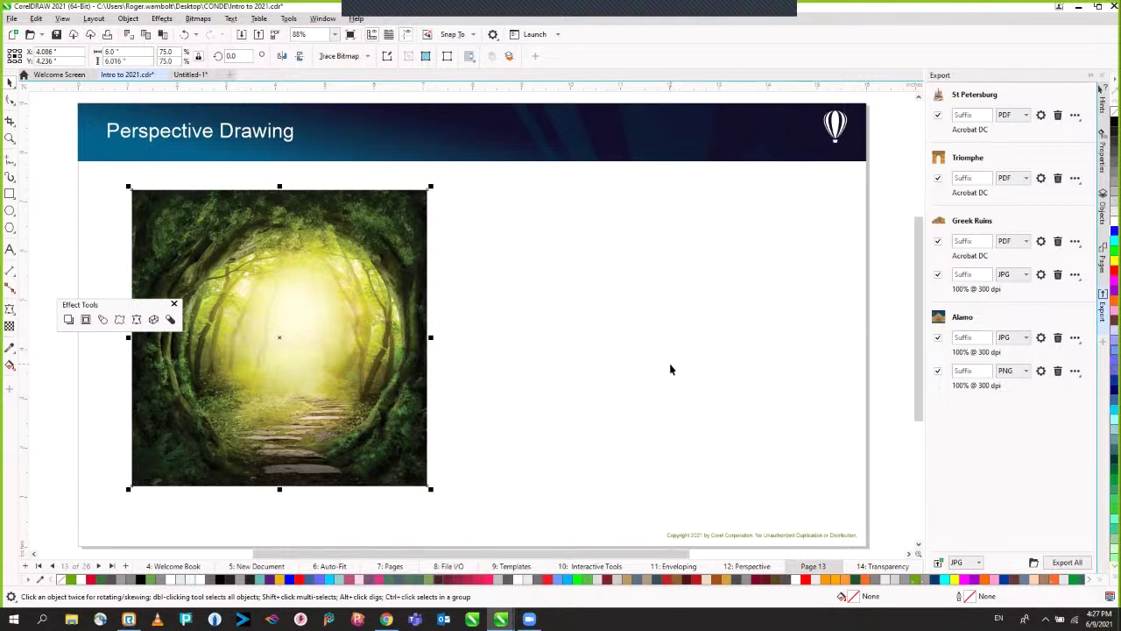
key("Page_Down")
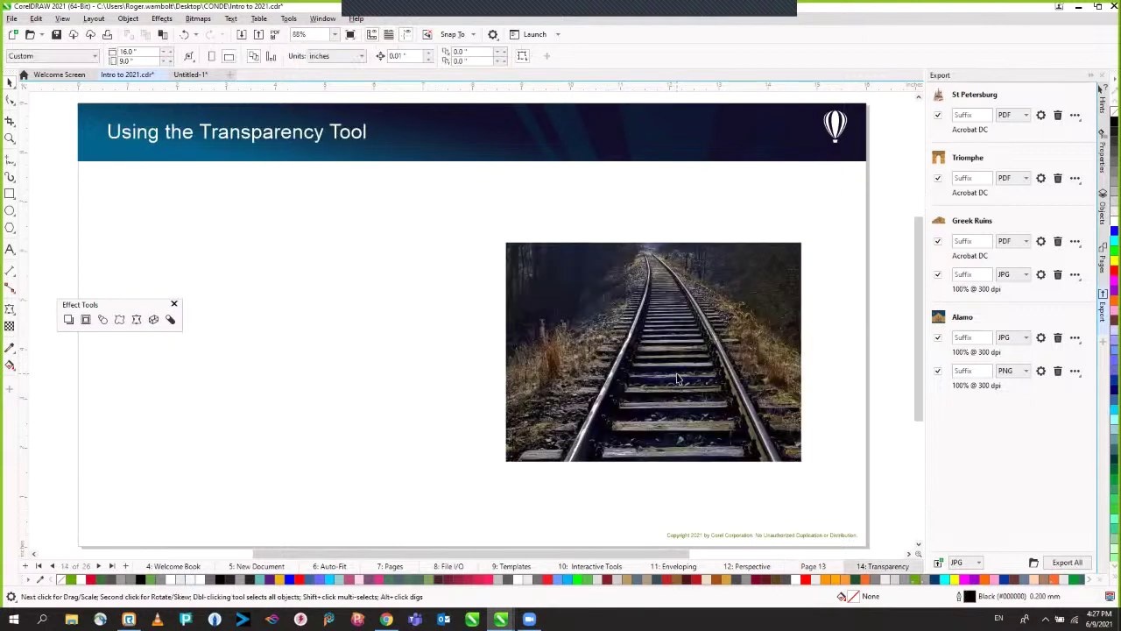
left_click(670, 376)
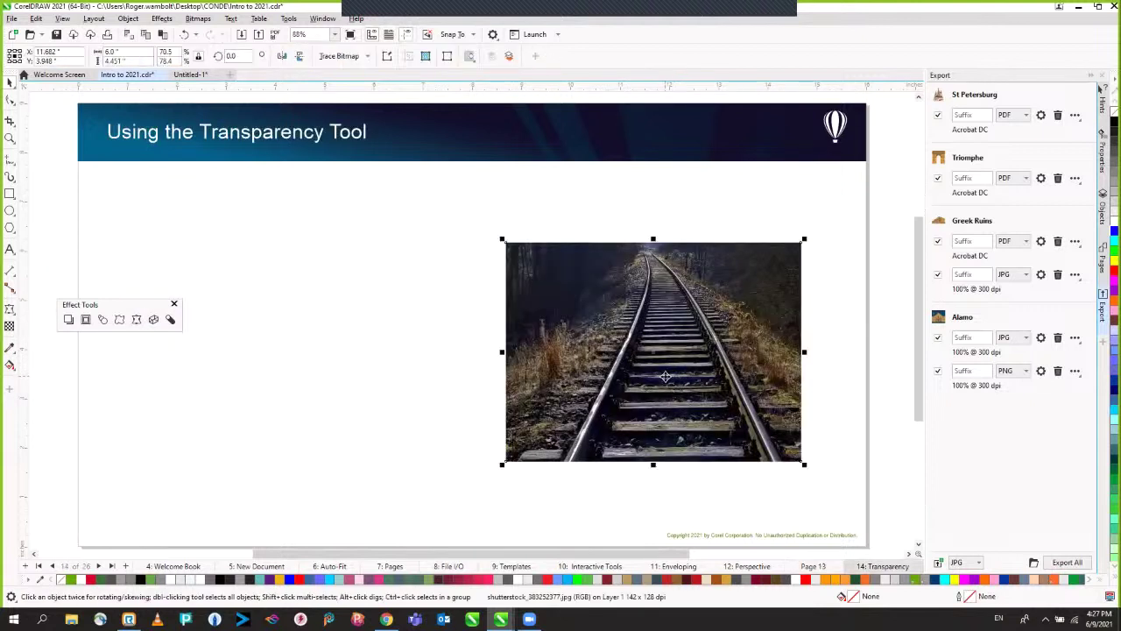
key("Page_Up")
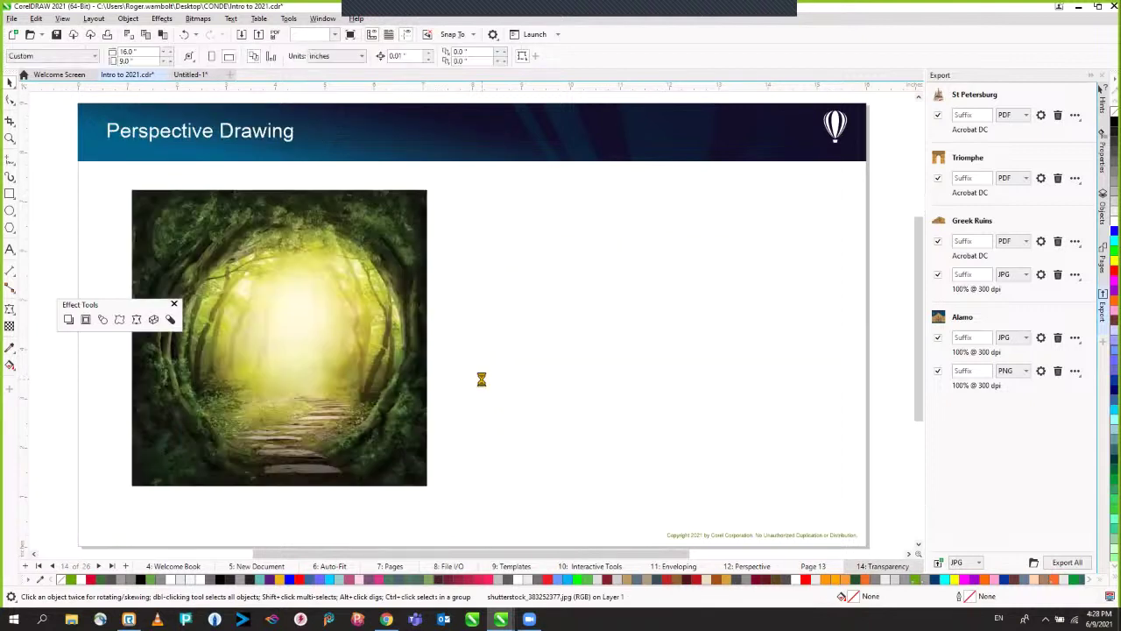
key("ctrl+v")
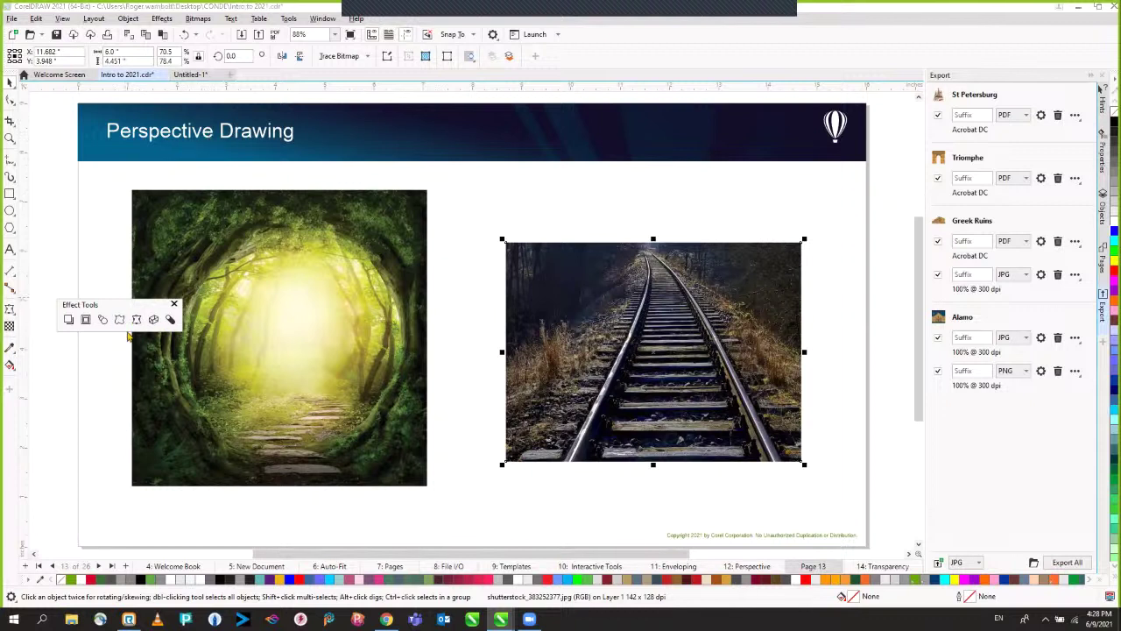
Step: Move the railroad photo over the forest image's lower part, fade its upper part with an upward fountain transparency, and close the Effect Tools toolbar
left_click_drag(582, 359, 232, 366)
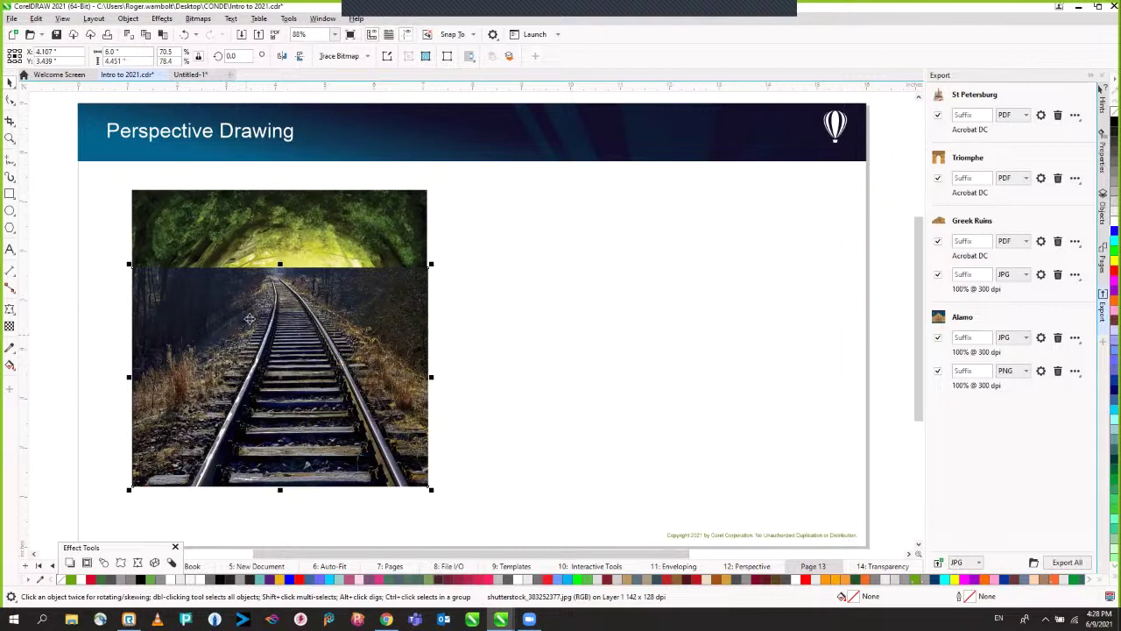
left_click(11, 326)
left_click_drag(282, 411, 279, 337)
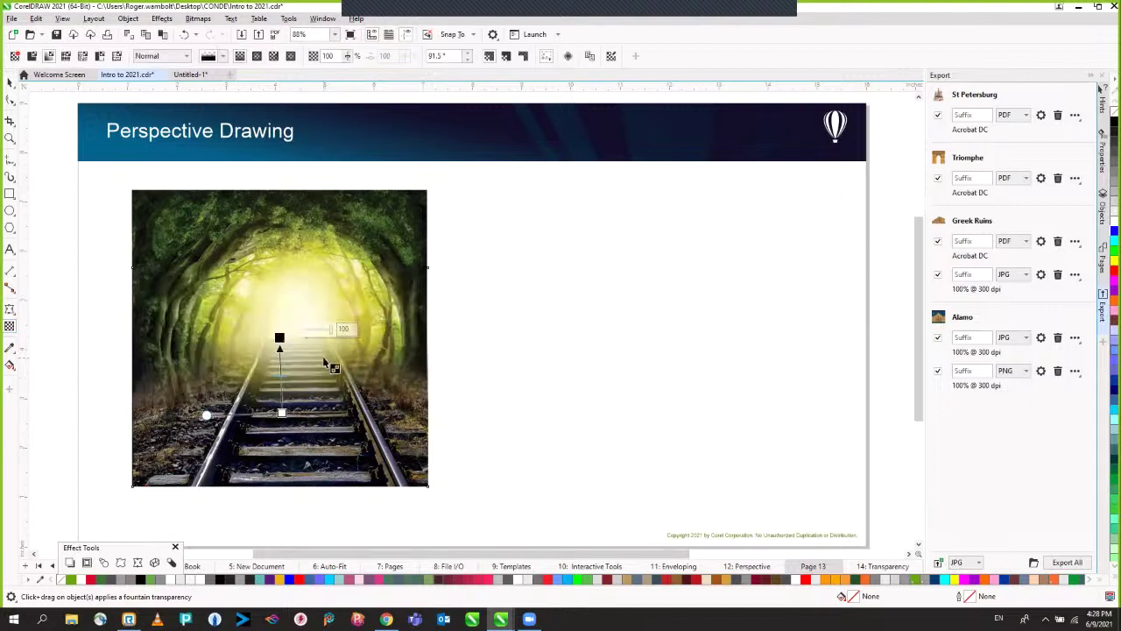
left_click(12, 83)
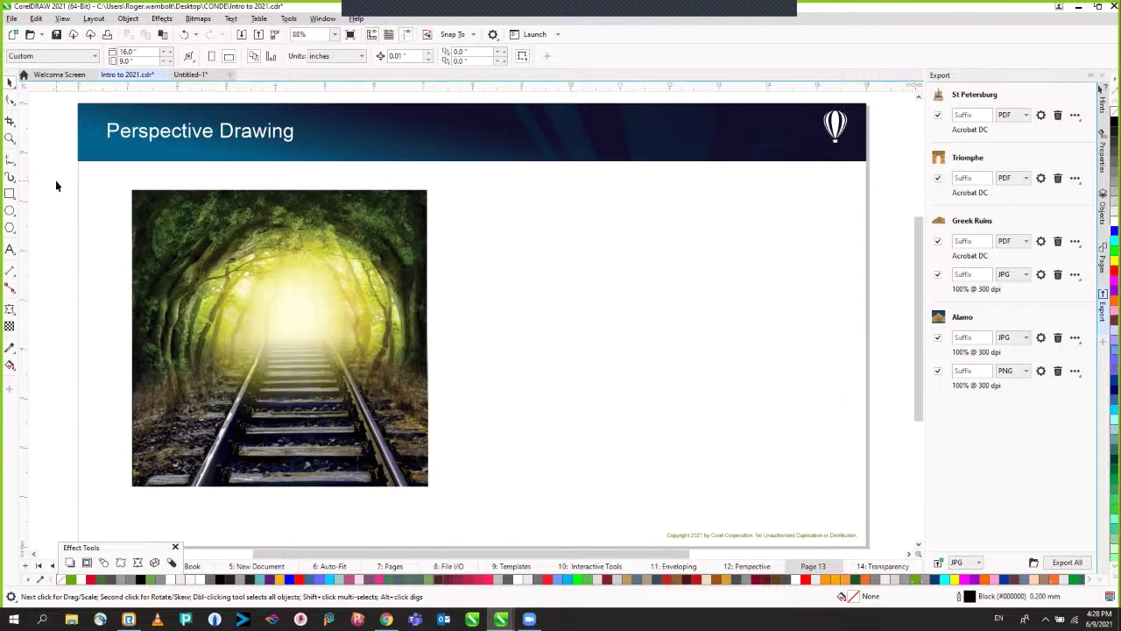
left_click(175, 548)
key("Page_Down")
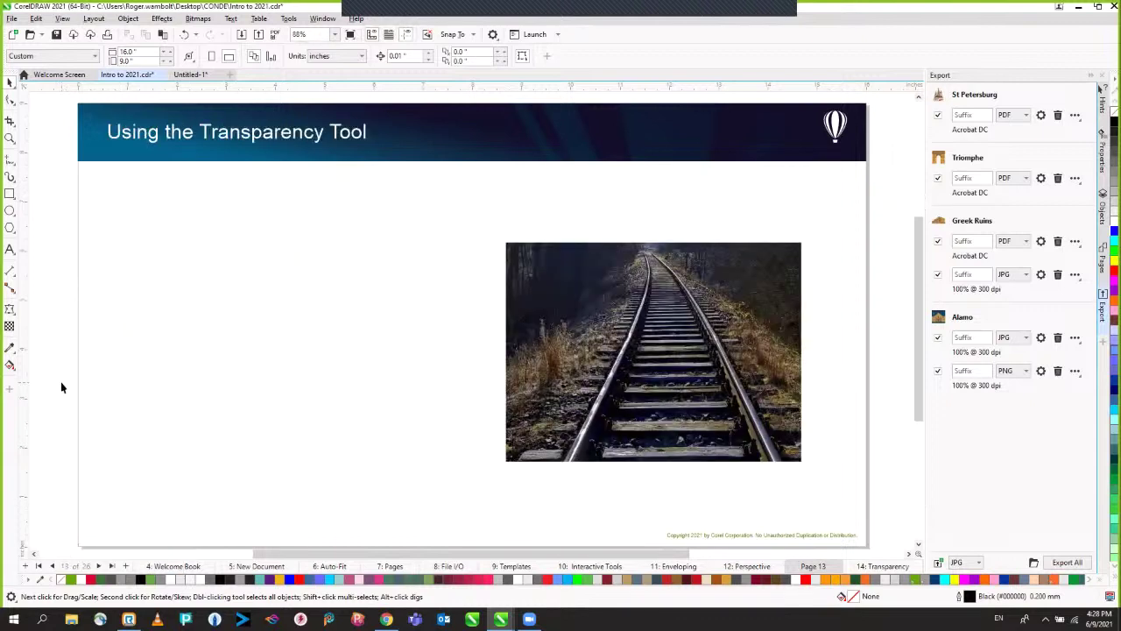
key("Page_Down")
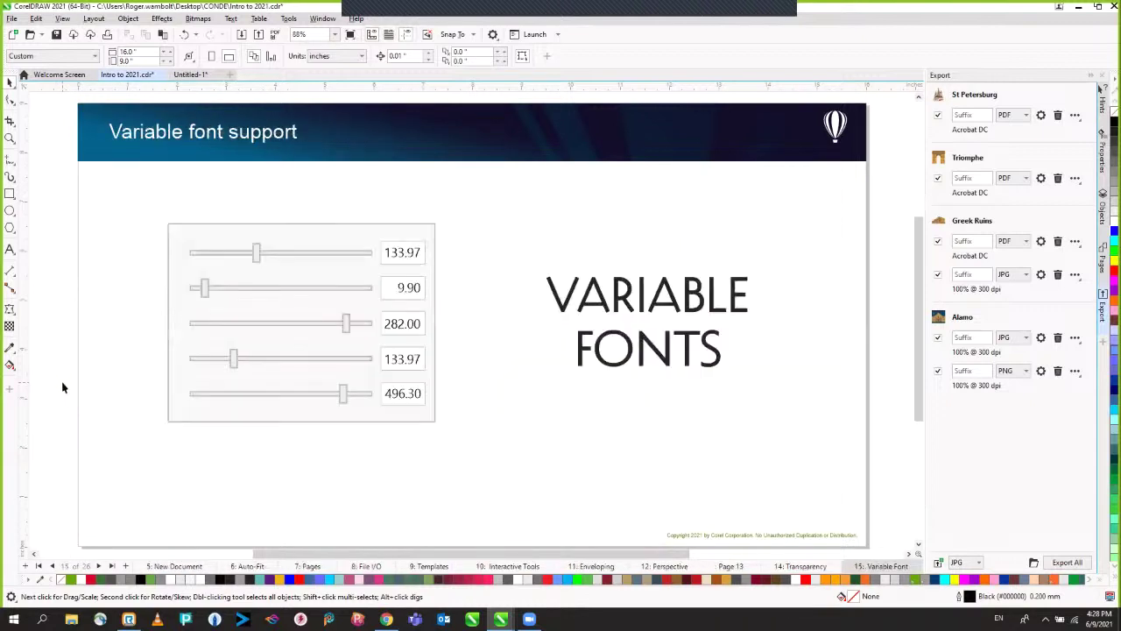
key("Page_Up")
key("Page_Up")
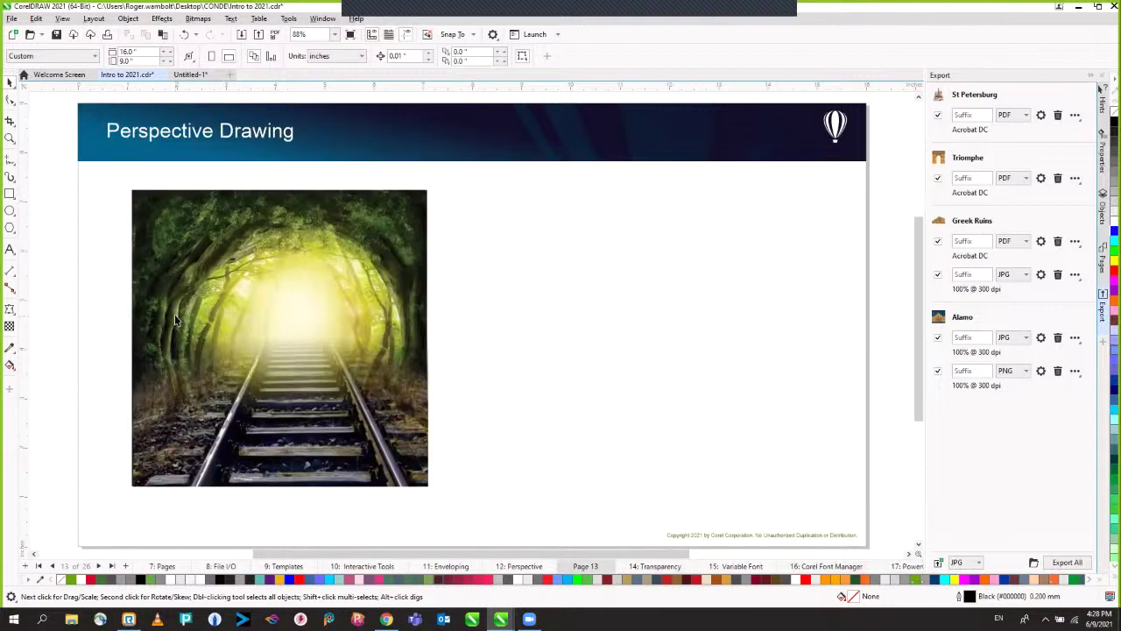
key("Page_Down")
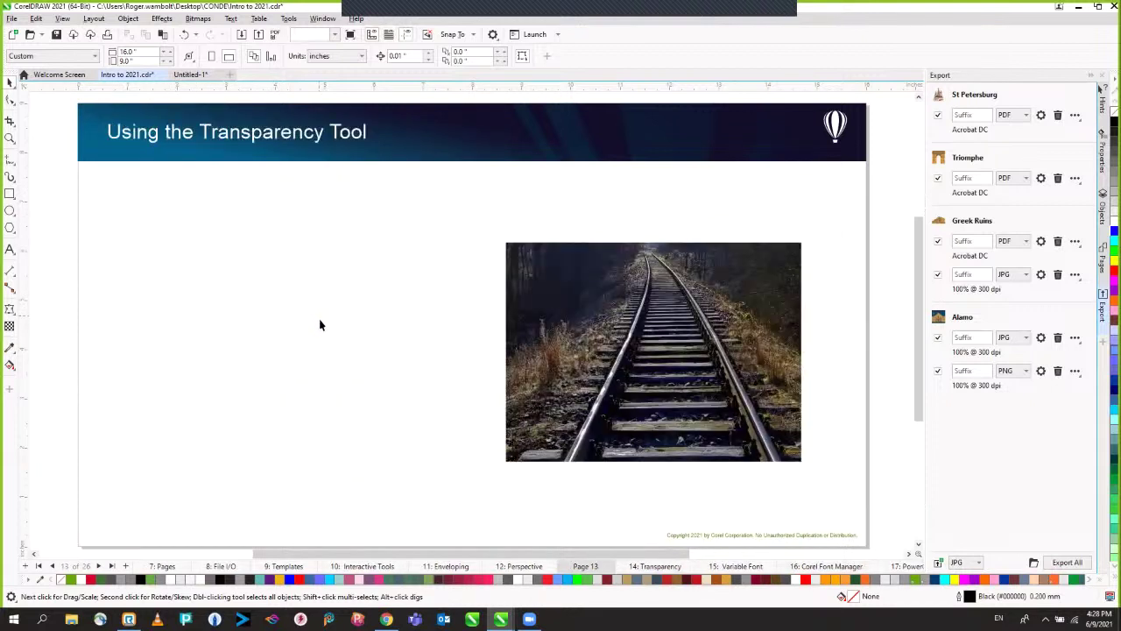
key("Page_Up")
Step: Delete the railroad track photo and the forest image from page 13, Perspective Drawing
left_click(259, 305)
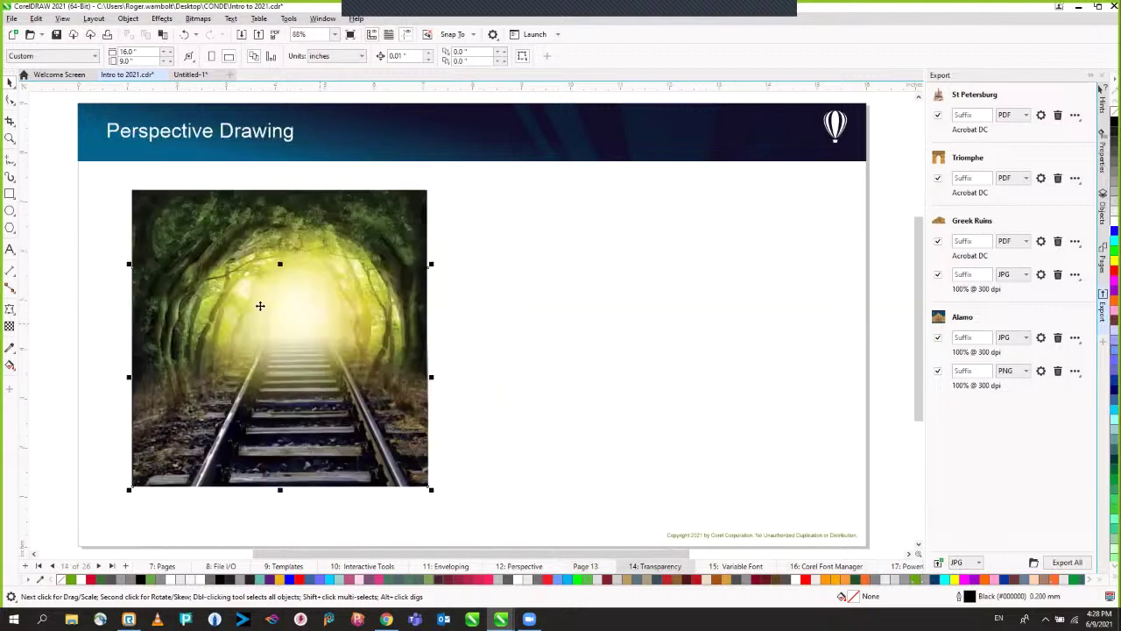
left_click(257, 304)
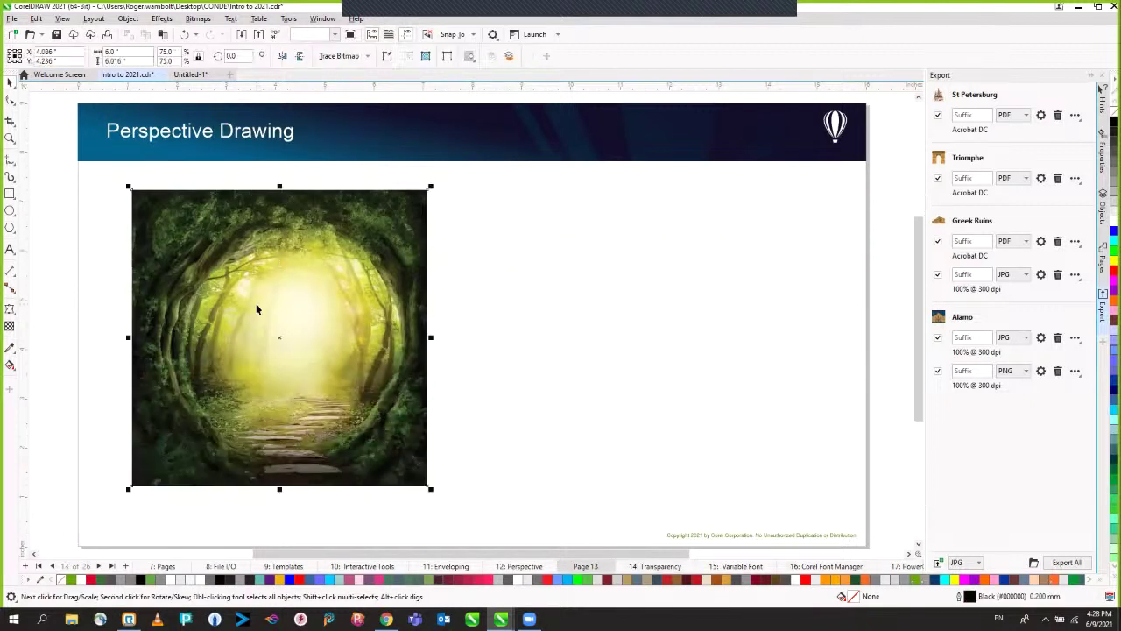
key("Delete")
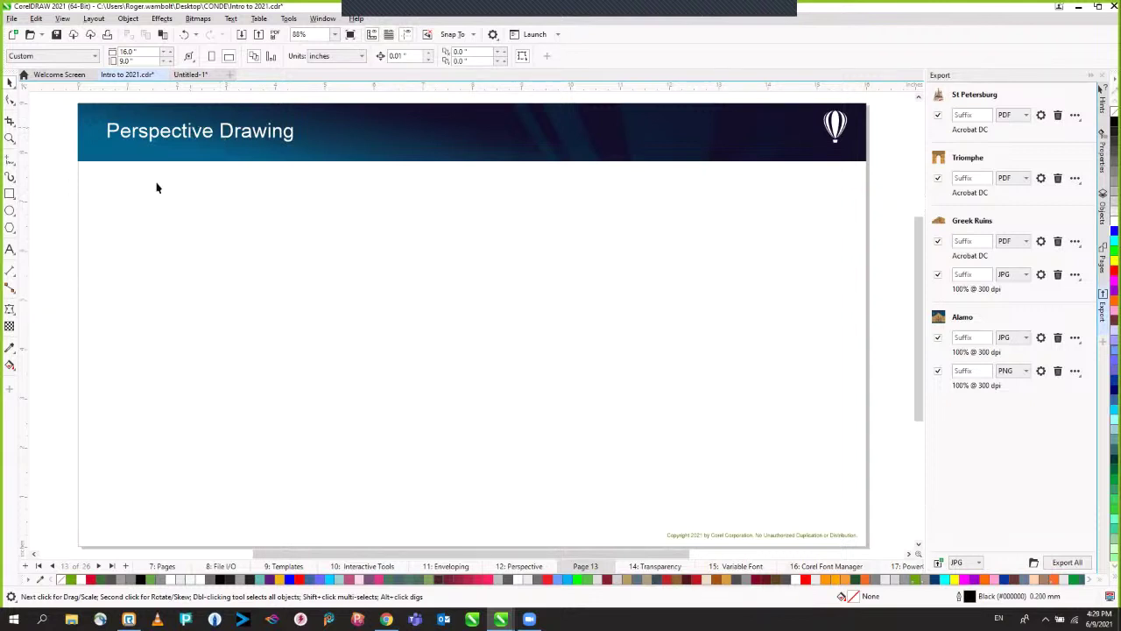
Step: Start Draw in Perspective with the Two-point type and place the perspective field over the page area below the header, down to its lower-right corner
left_click(127, 21)
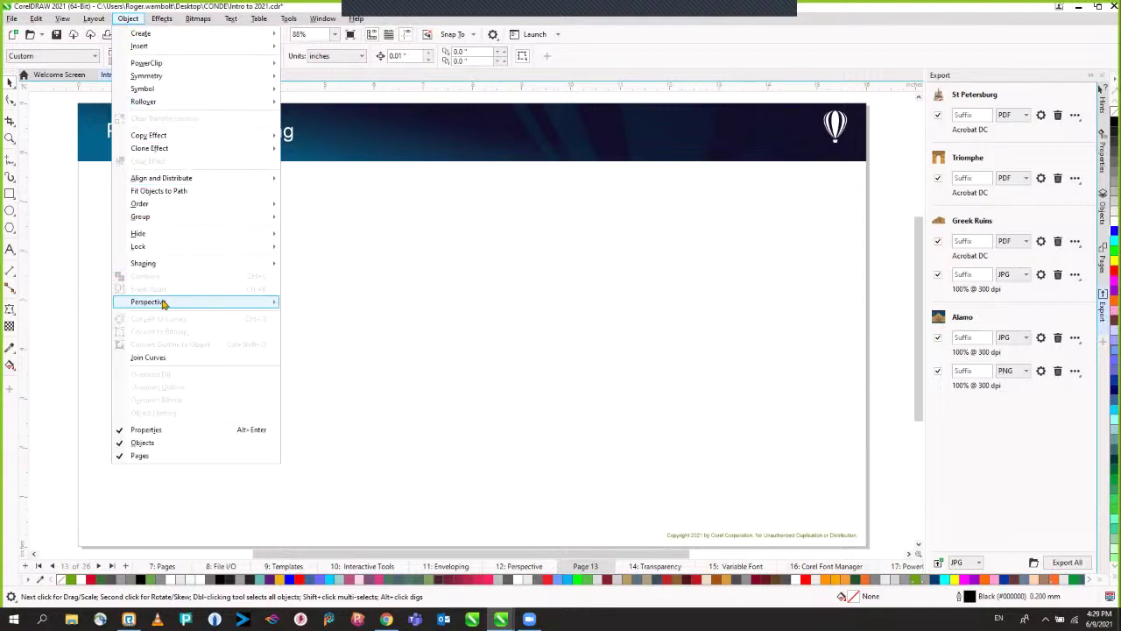
mouse_move(162, 301)
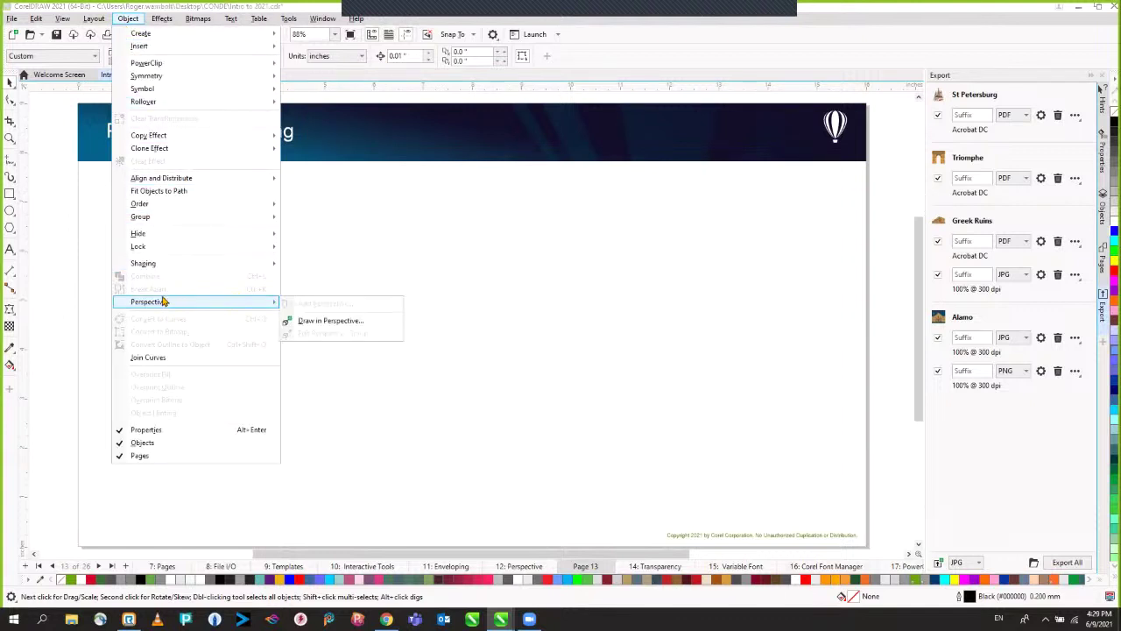
left_click(330, 321)
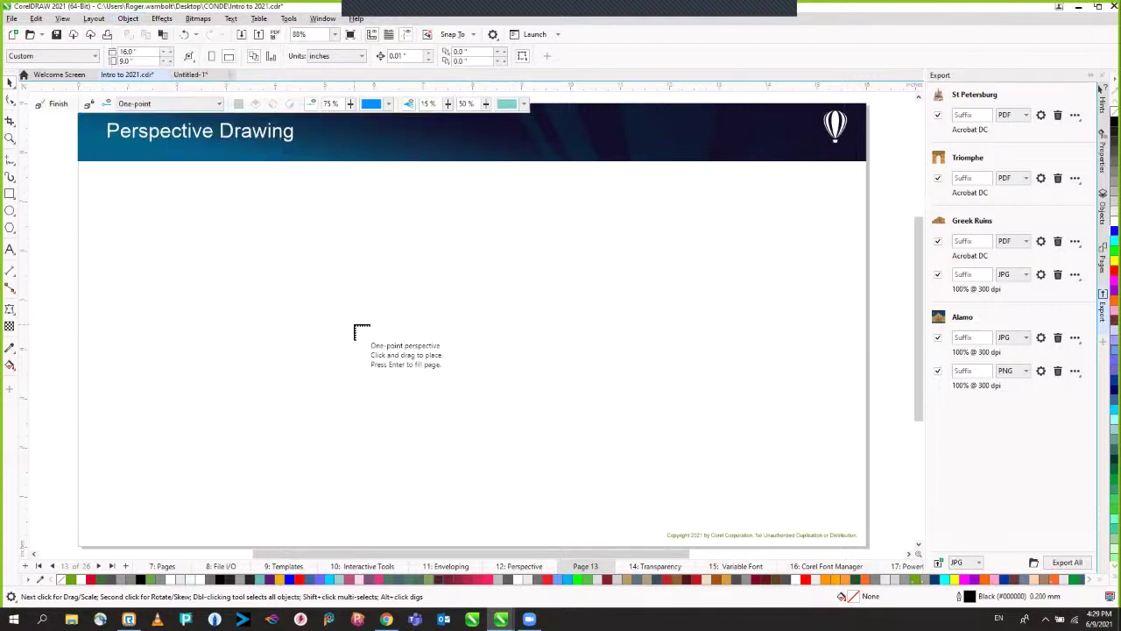
left_click(221, 104)
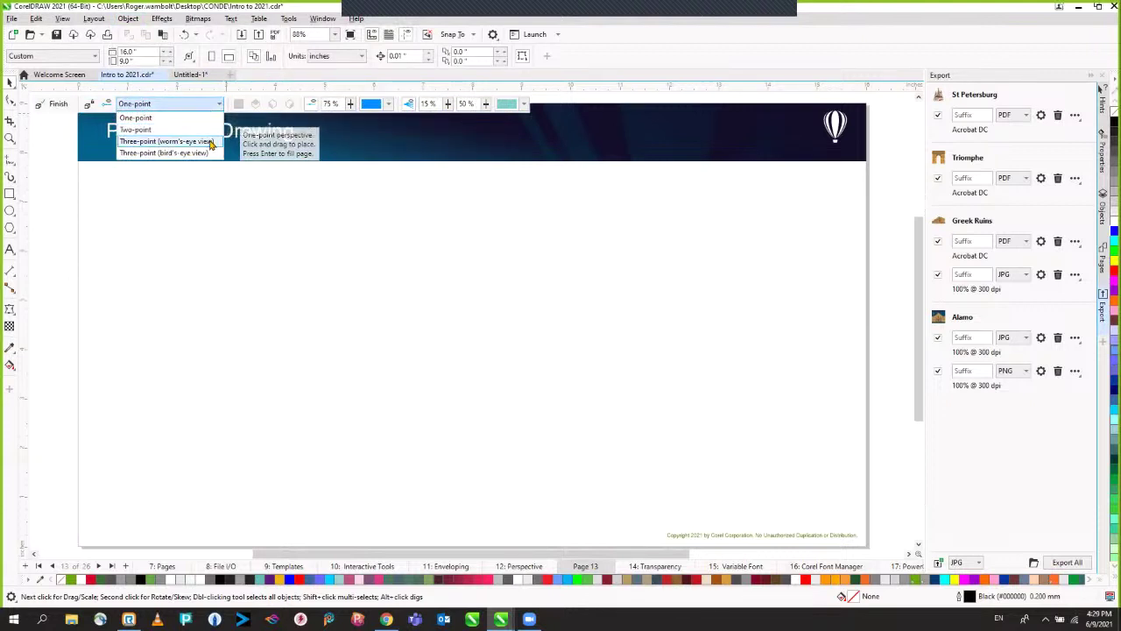
left_click(148, 131)
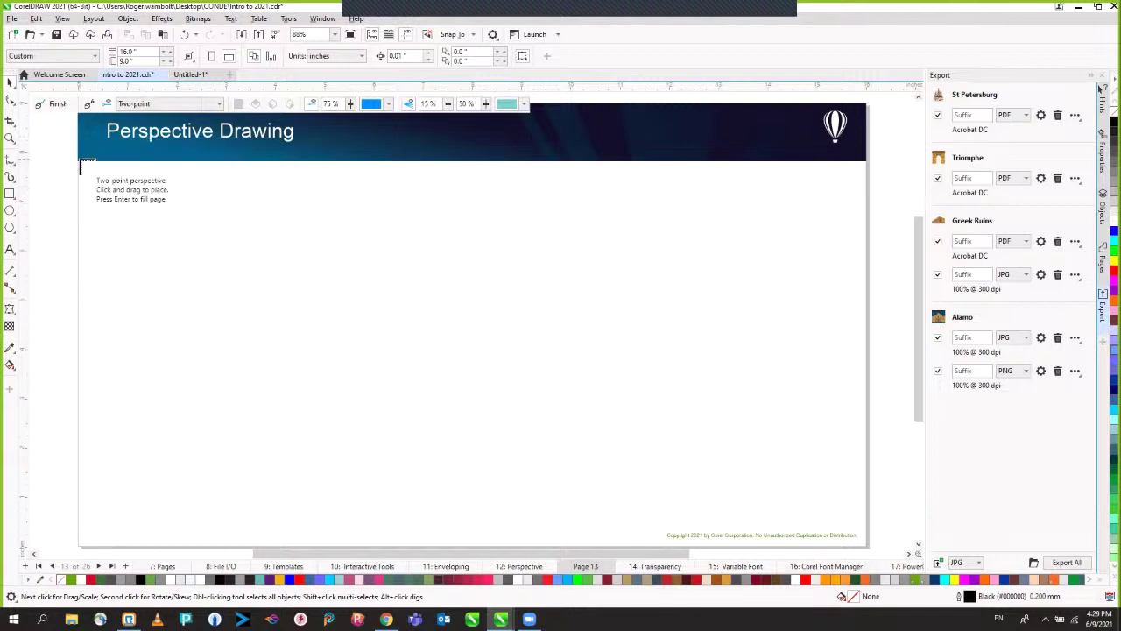
left_click_drag(80, 161, 507, 410)
left_click_drag(574, 439, 863, 492)
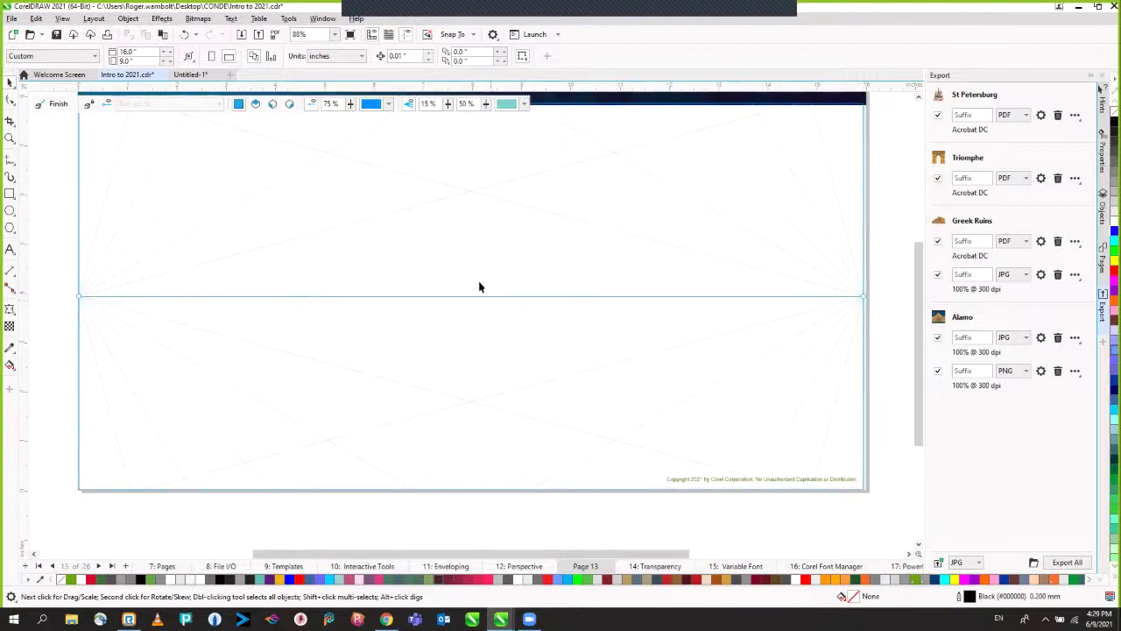
Step: Set the density of the perspective lines to 80%
left_click_drag(486, 310, 491, 368)
scroll(151, 210, "up", 1)
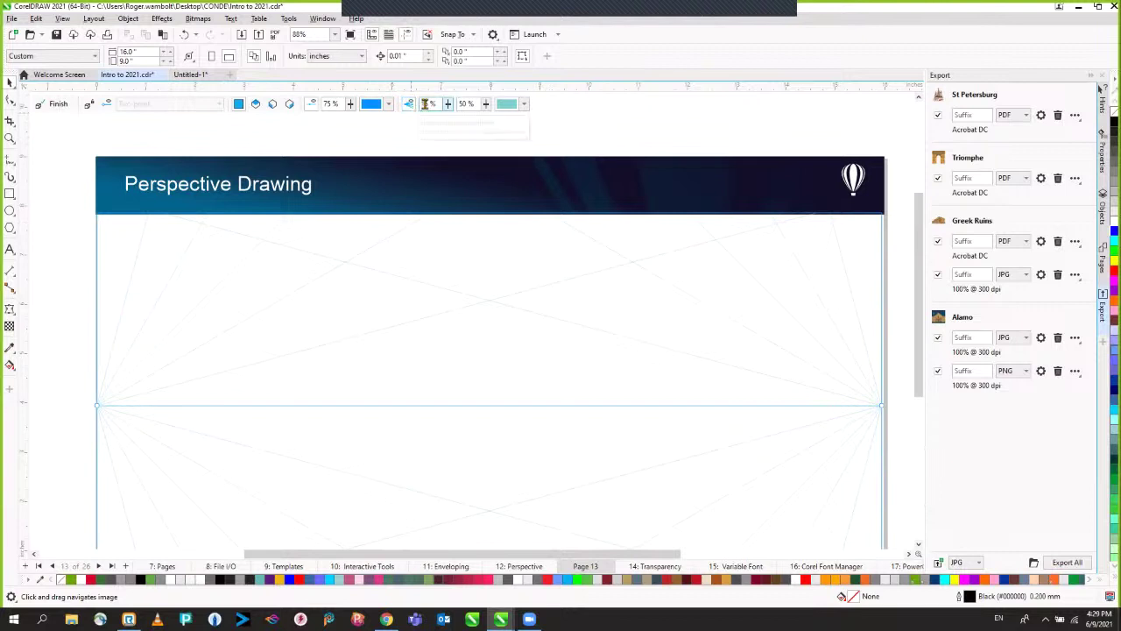
left_click(448, 104)
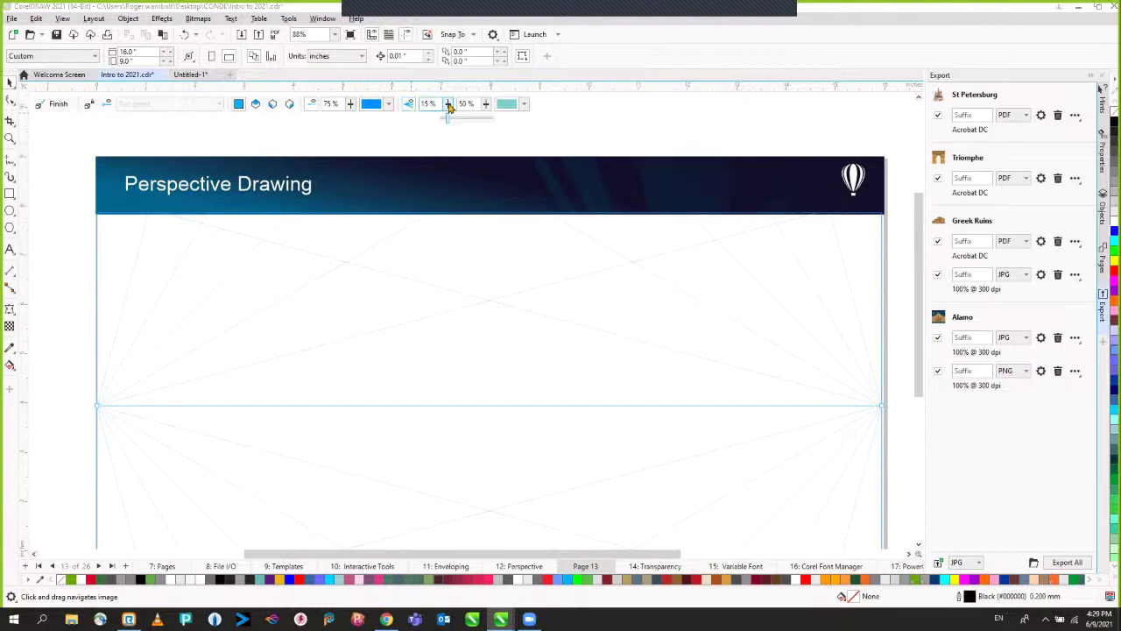
left_click_drag(458, 119, 480, 118)
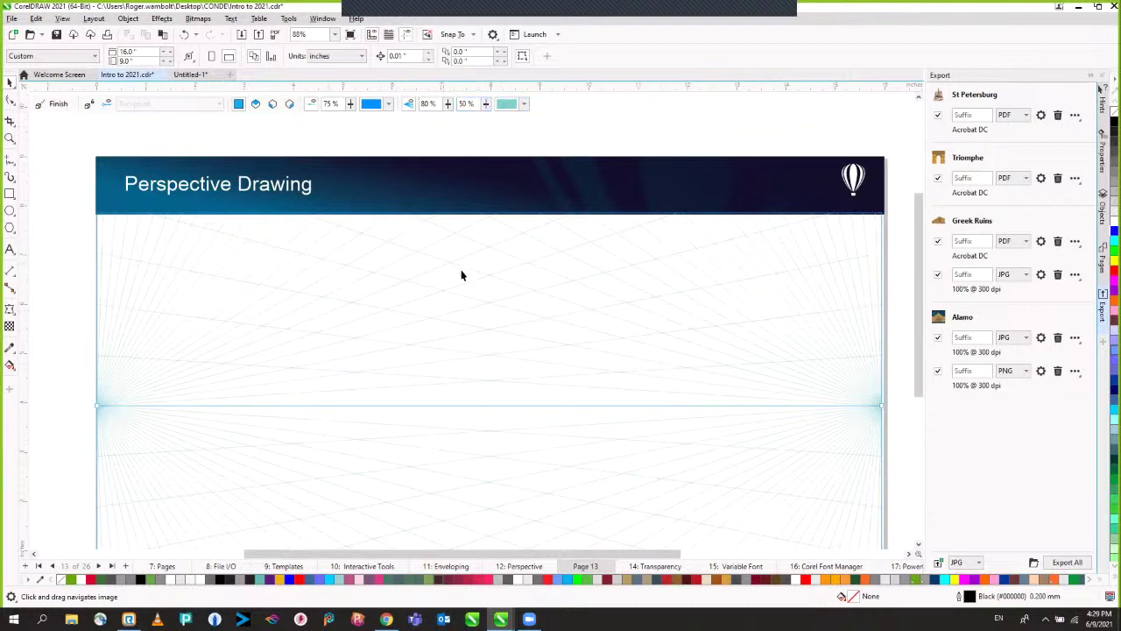
Step: Change the perspective line color to a vivid magenta pink
left_click(525, 105)
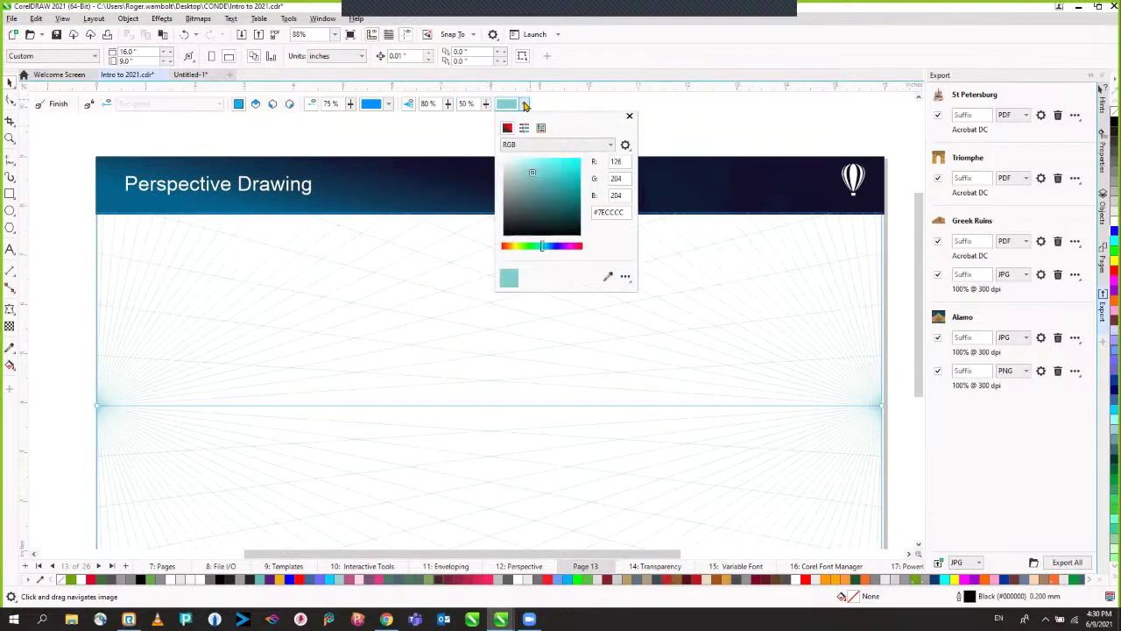
left_click(577, 246)
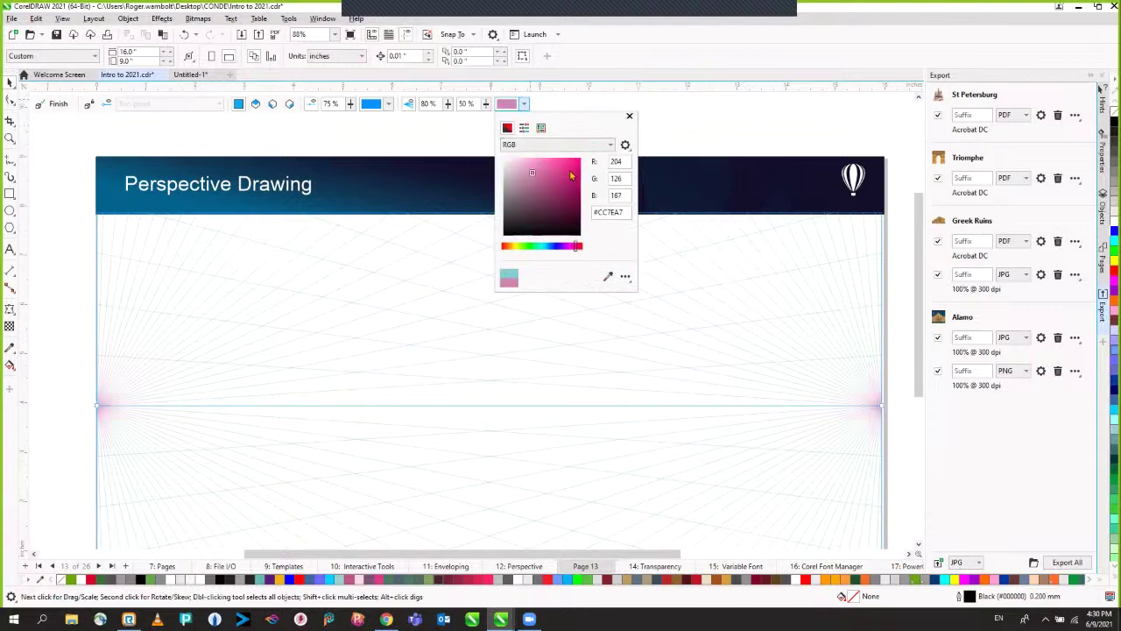
left_click(569, 169)
left_click(735, 124)
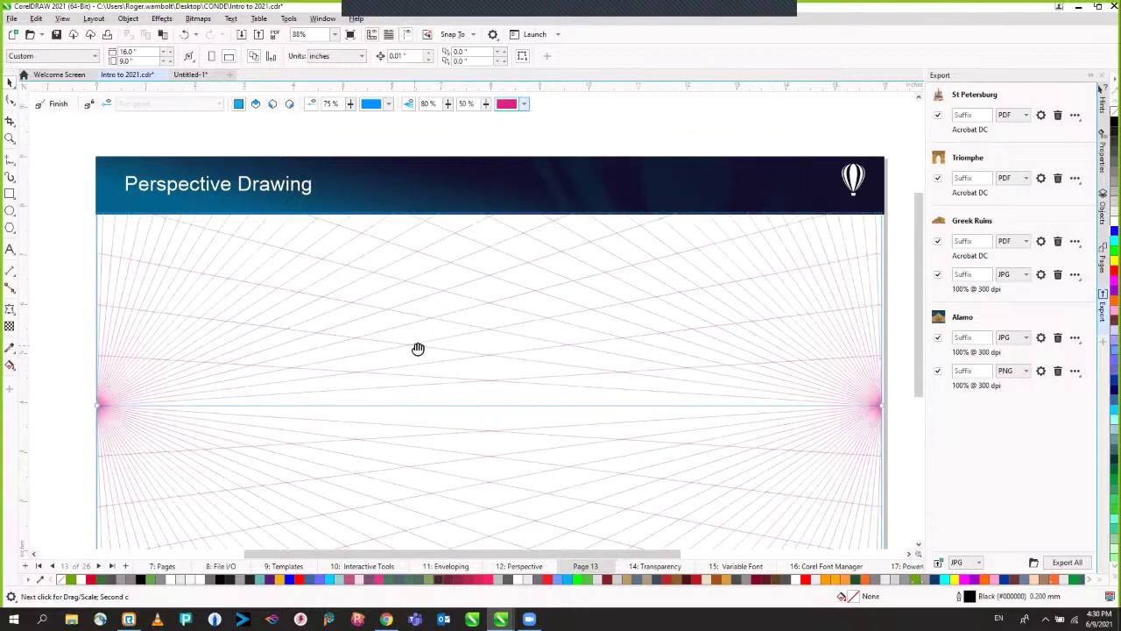
Step: Draw a rectangle about 3.0 by 2.4 inches on the left perspective plane, left of the page centre and crossing the horizon line
left_click_drag(420, 350, 411, 300)
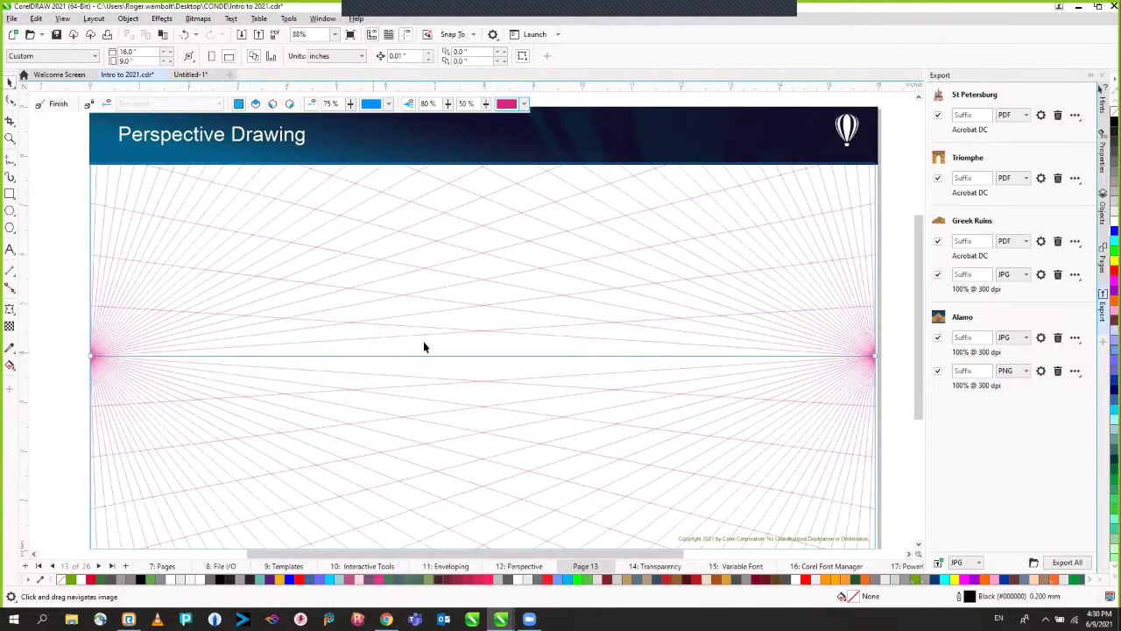
left_click(10, 194)
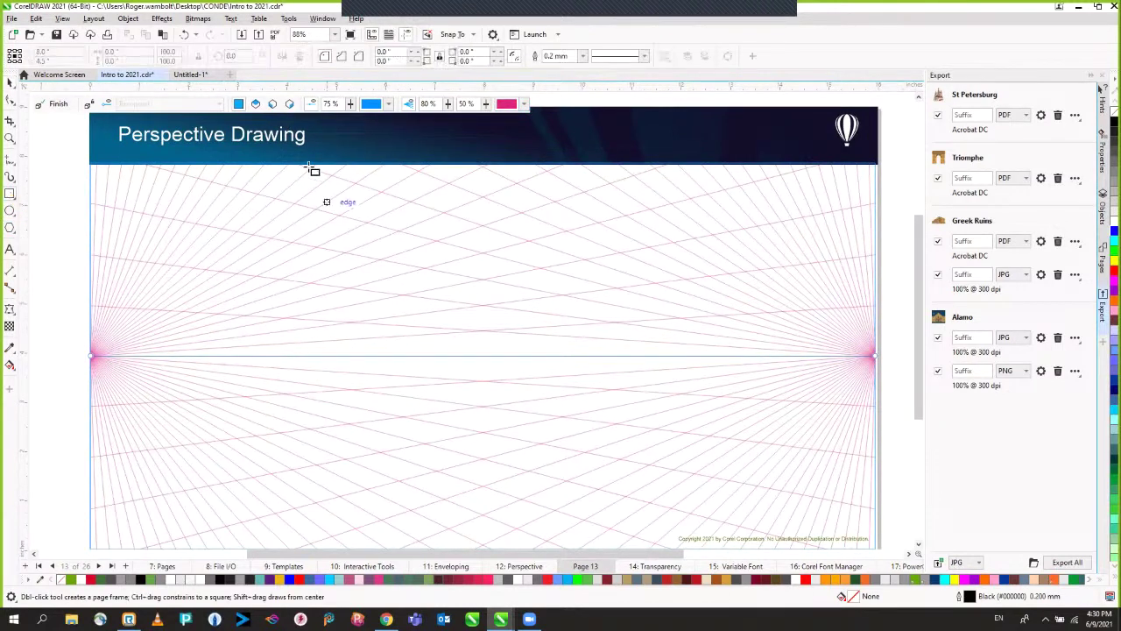
left_click(272, 104)
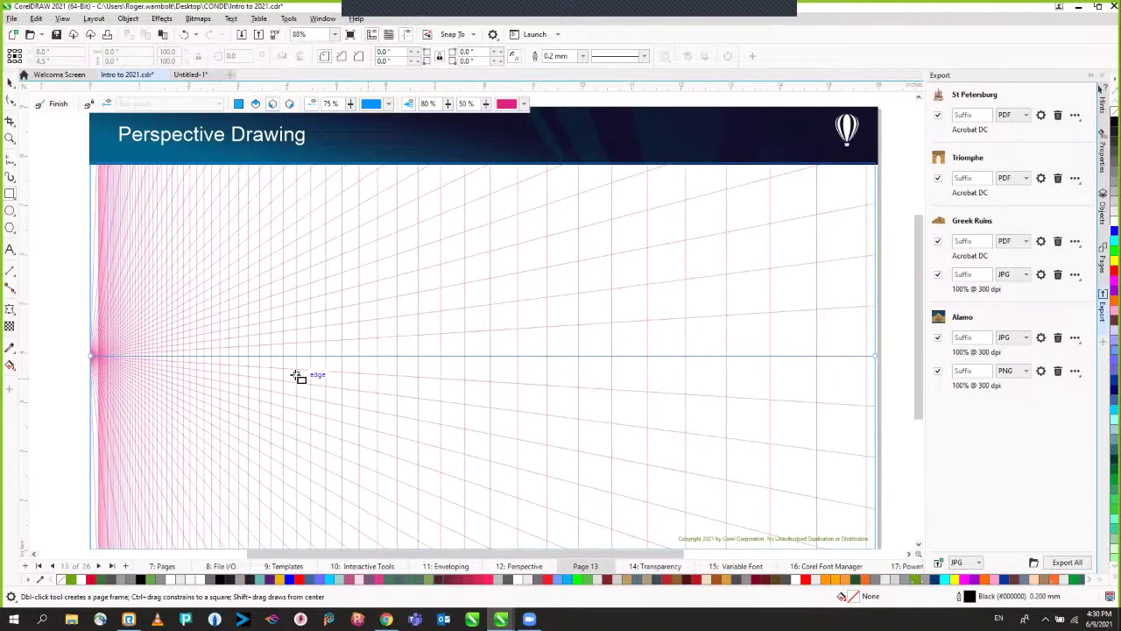
left_click_drag(271, 343, 420, 455)
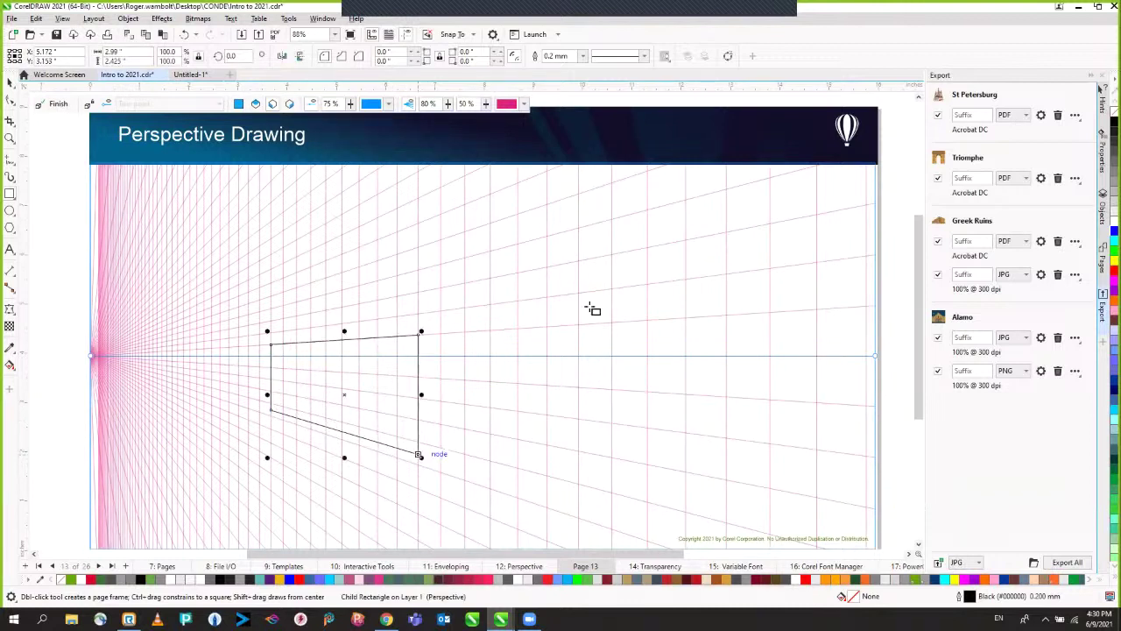
Step: Draw an adjoining rectangle about 3.05 by 2.4 inches on the right plane from the first one's upper-right corner, and make the top plane active
left_click(292, 104)
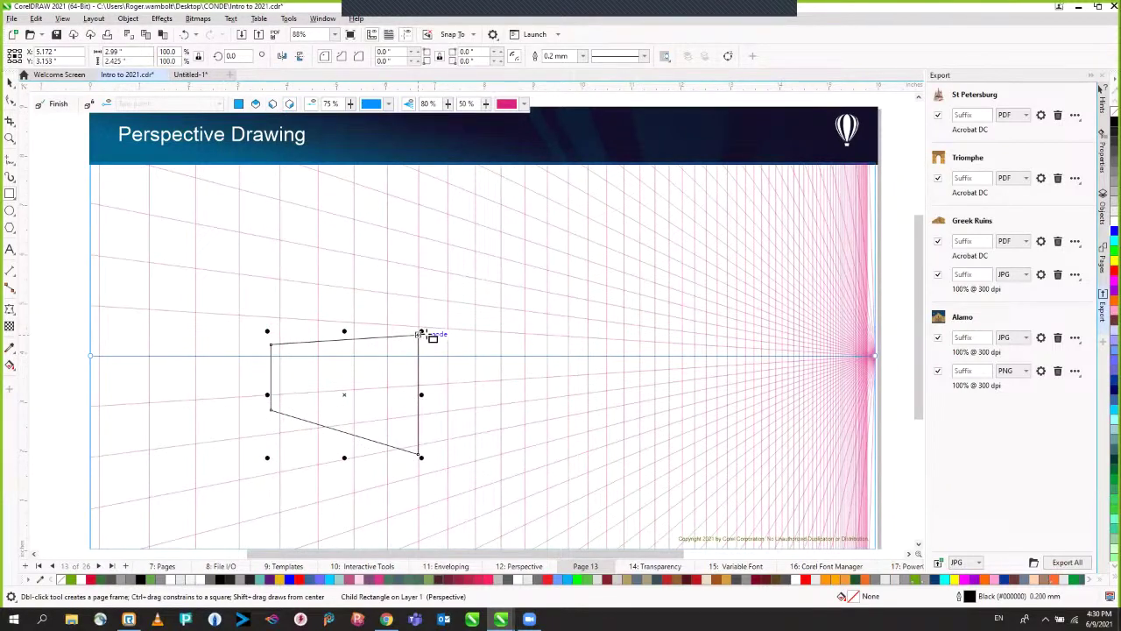
left_click_drag(422, 333, 571, 423)
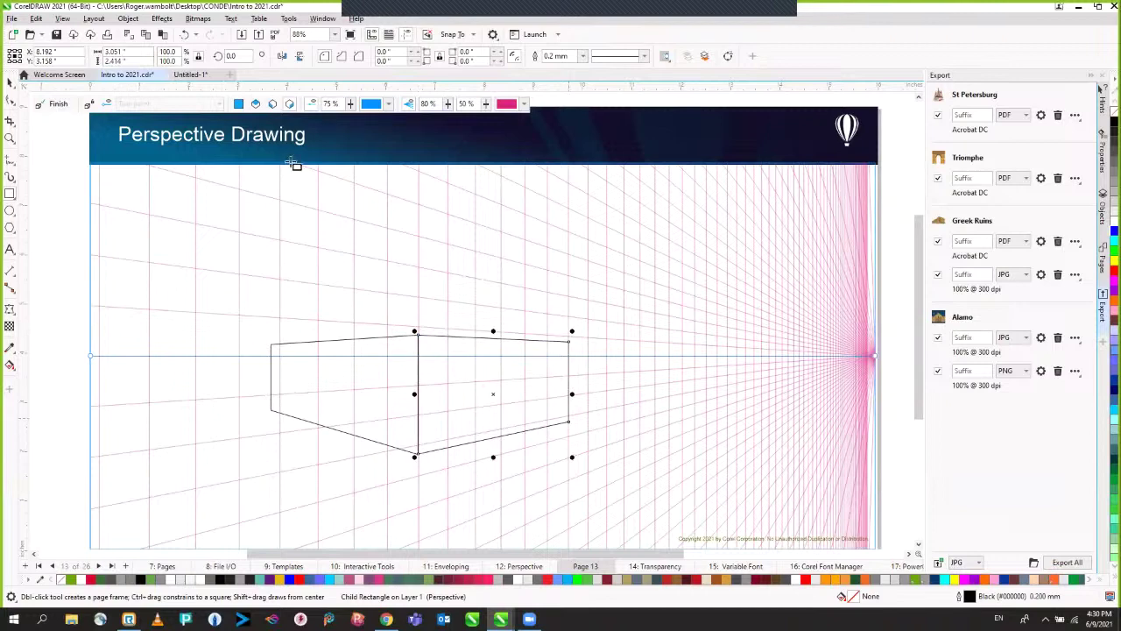
left_click(255, 103)
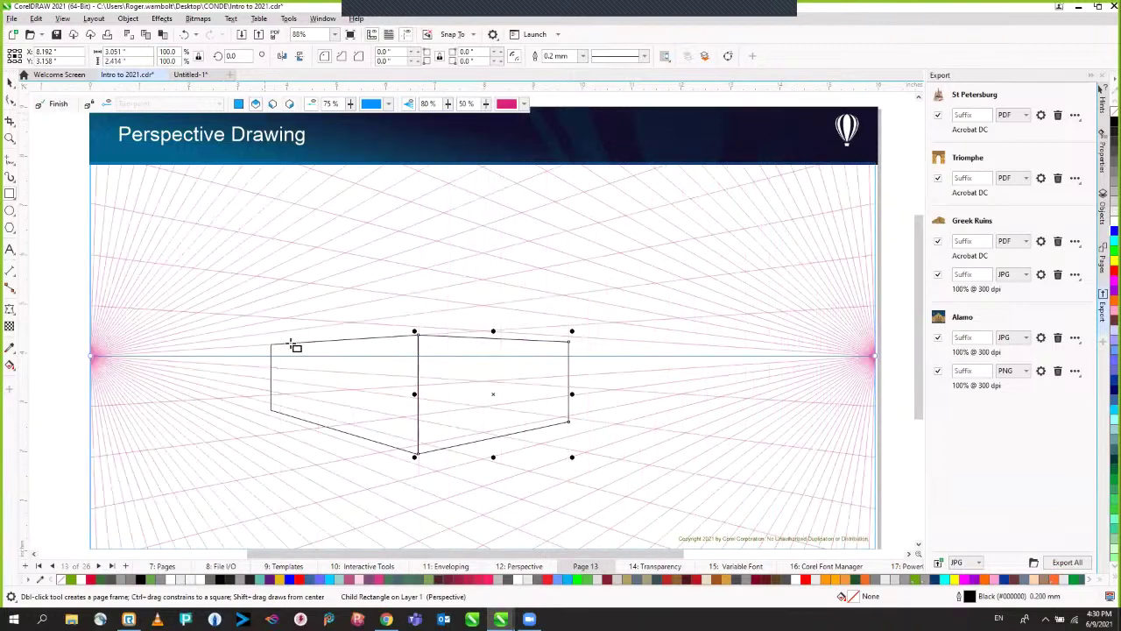
Step: Try to draw the box's top face as a rectangle on the top plane, meeting the two side rectangles
left_click_drag(273, 344, 447, 297)
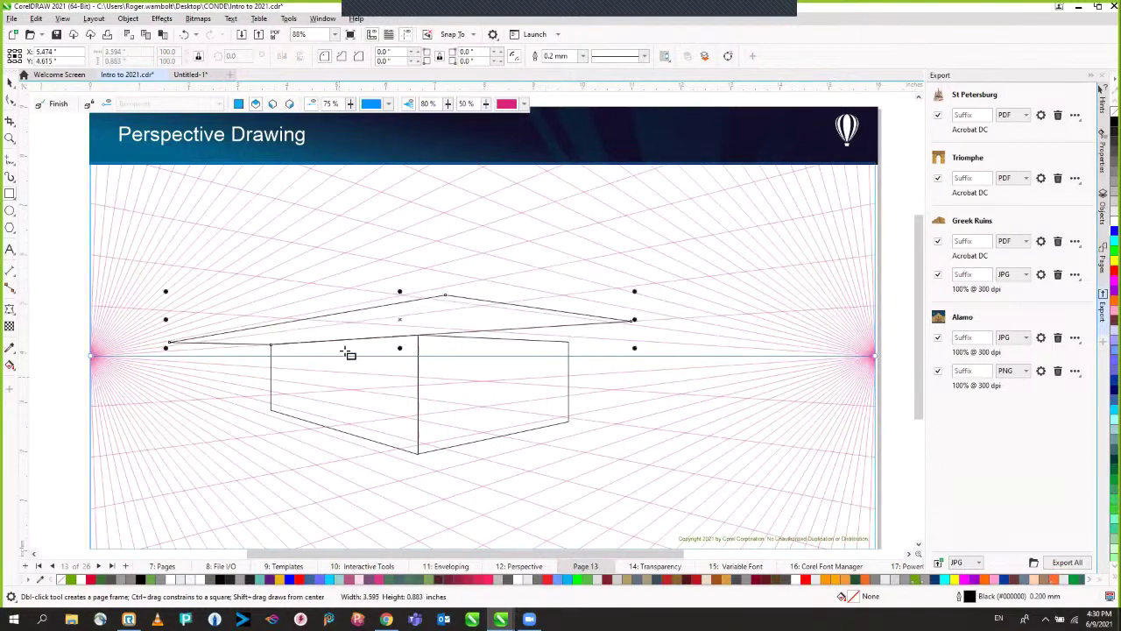
key("ctrl+z")
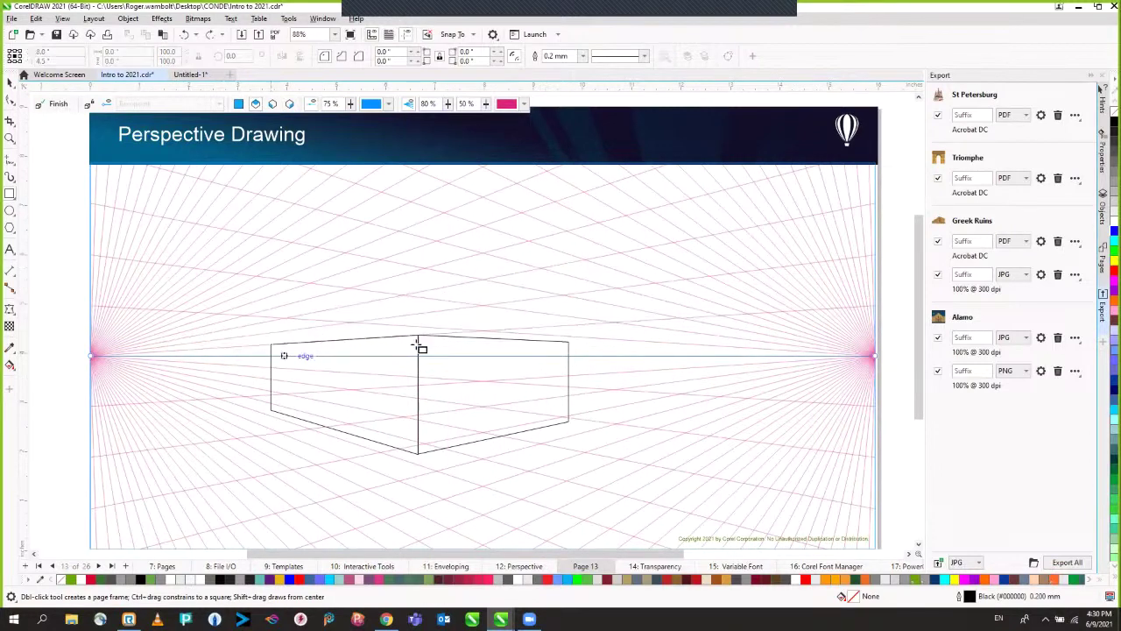
left_click_drag(510, 328, 582, 324)
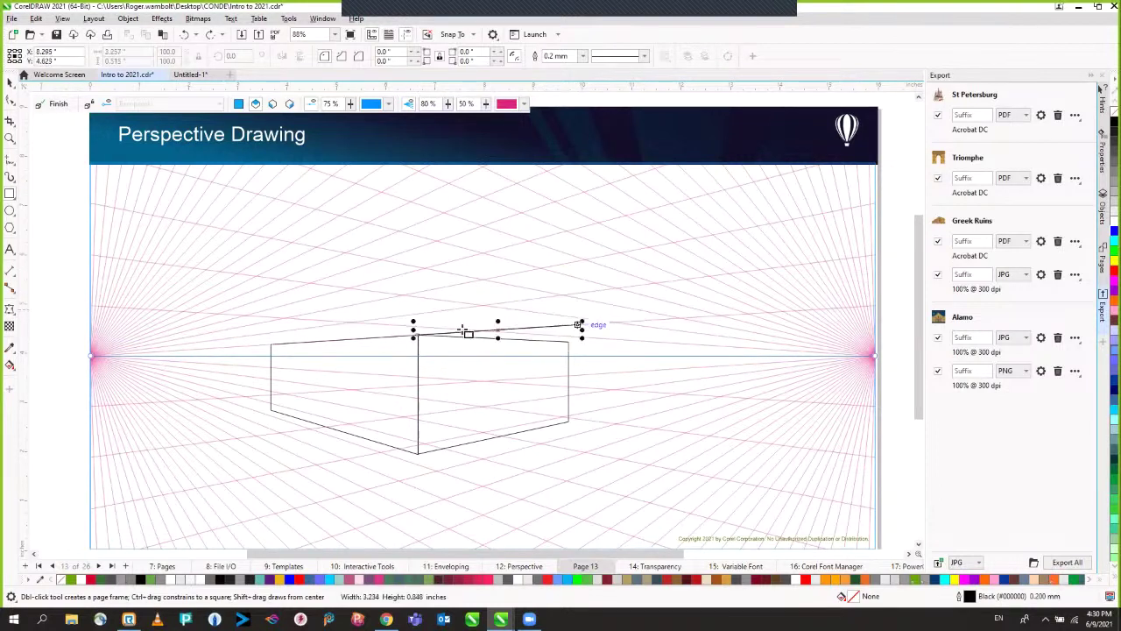
Step: Undo the latest top-face rectangle and both side rectangles, leaving only the perspective grid
key("ctrl+z")
key("ctrl+z")
key("ctrl+z")
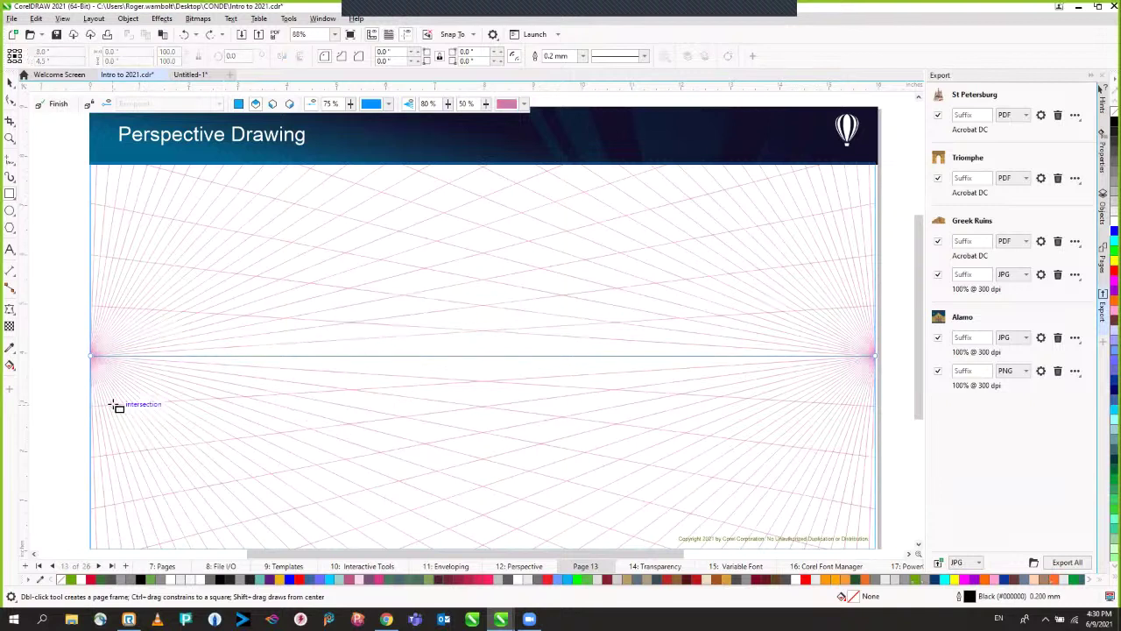
Step: Raise both vanishing points along the page edges to about 6.37 inches, keeping the horizon line level
key("space")
left_click_drag(89, 356, 89, 238)
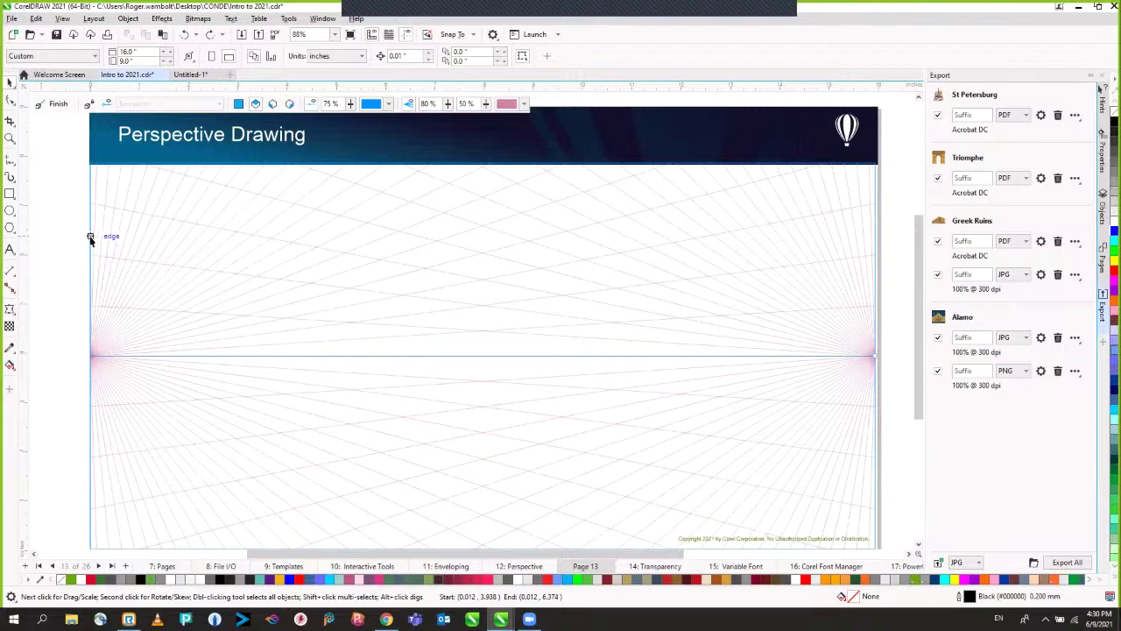
left_click_drag(253, 339, 90, 237)
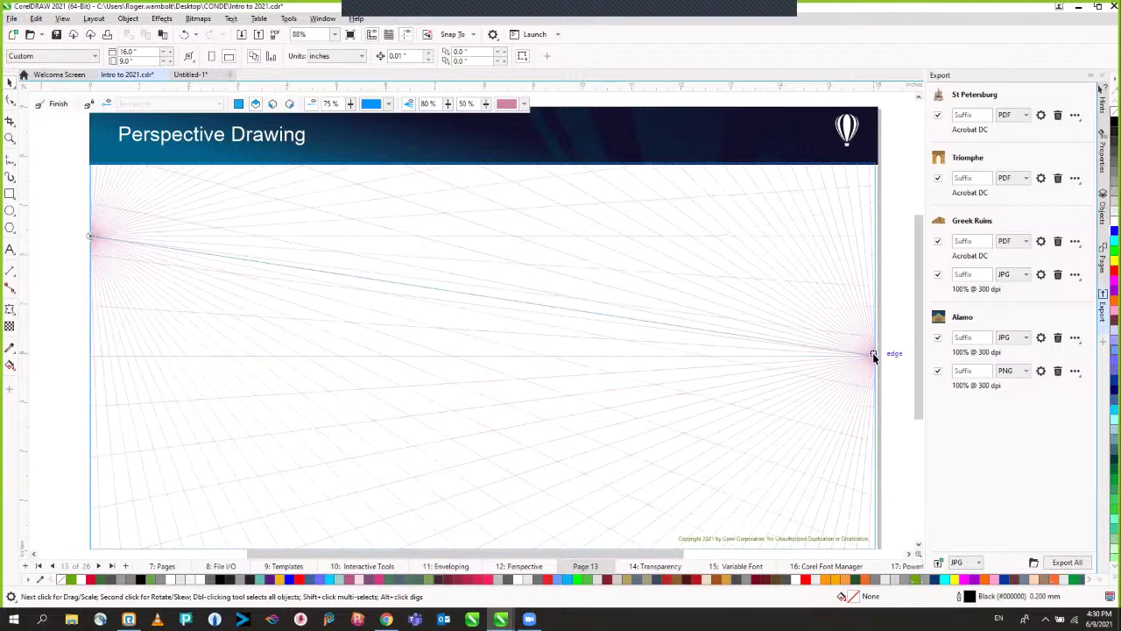
left_click_drag(875, 358, 878, 236)
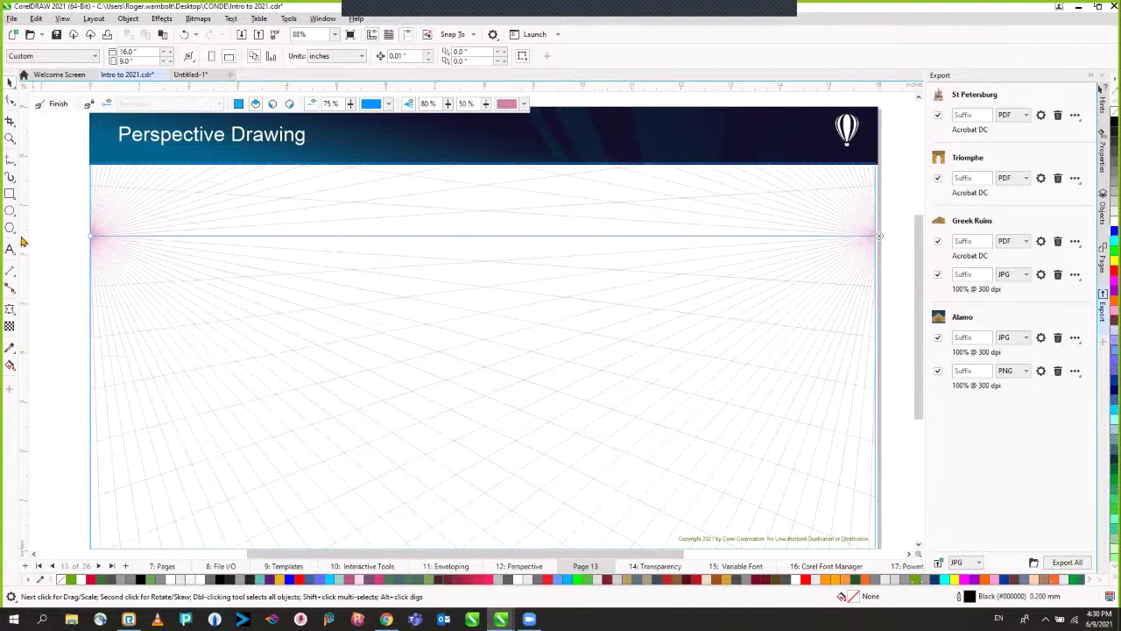
Step: Draw two adjoining box sides below the horizon: about 2.74 by 3.07 inches on the left plane, about 3.46 by 2.95 inches on the right
left_click(9, 195)
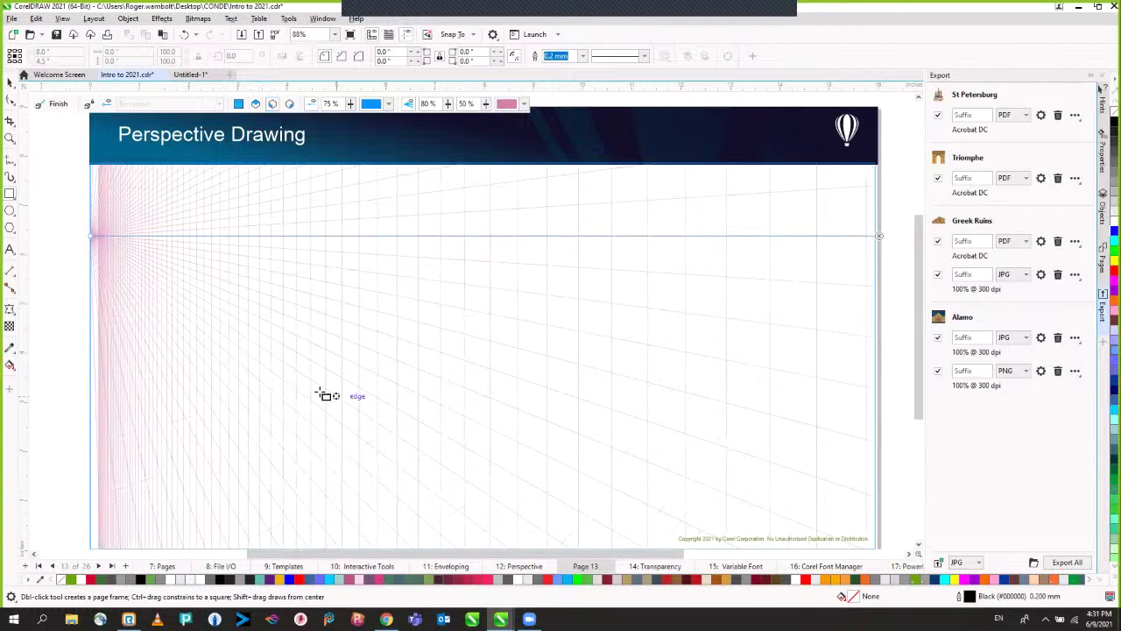
left_click_drag(281, 344, 417, 494)
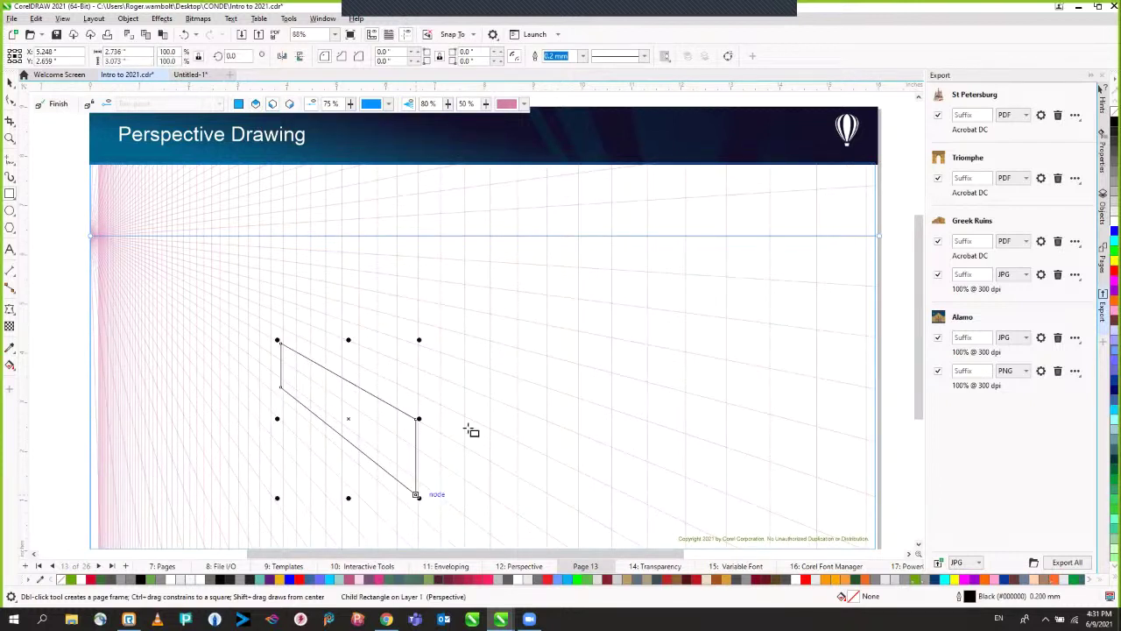
left_click(290, 103)
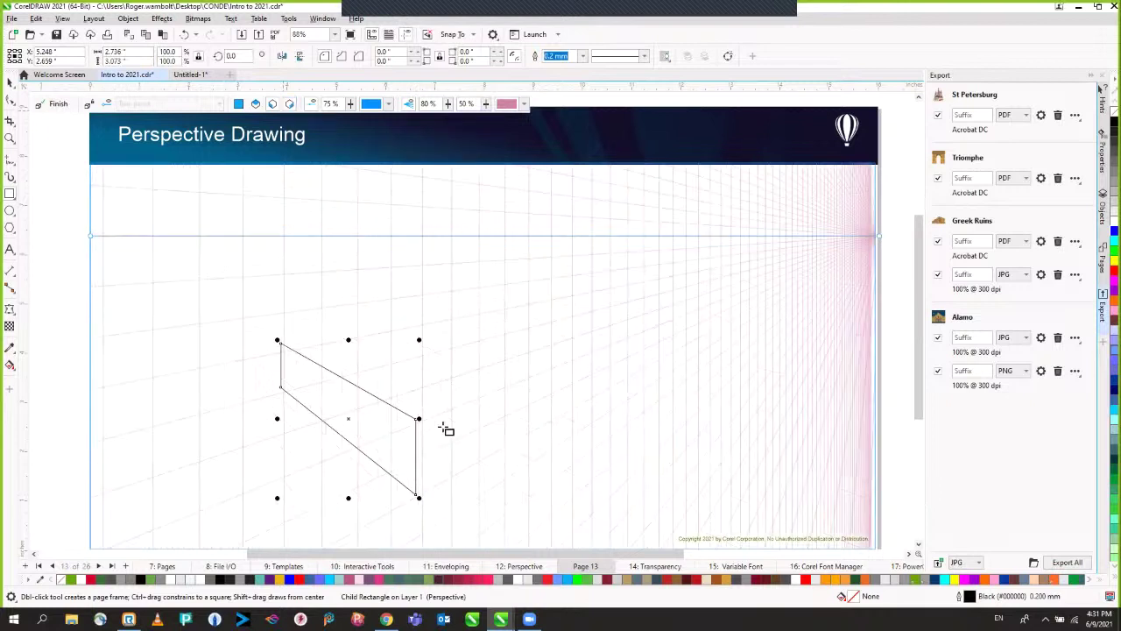
left_click_drag(418, 420, 588, 401)
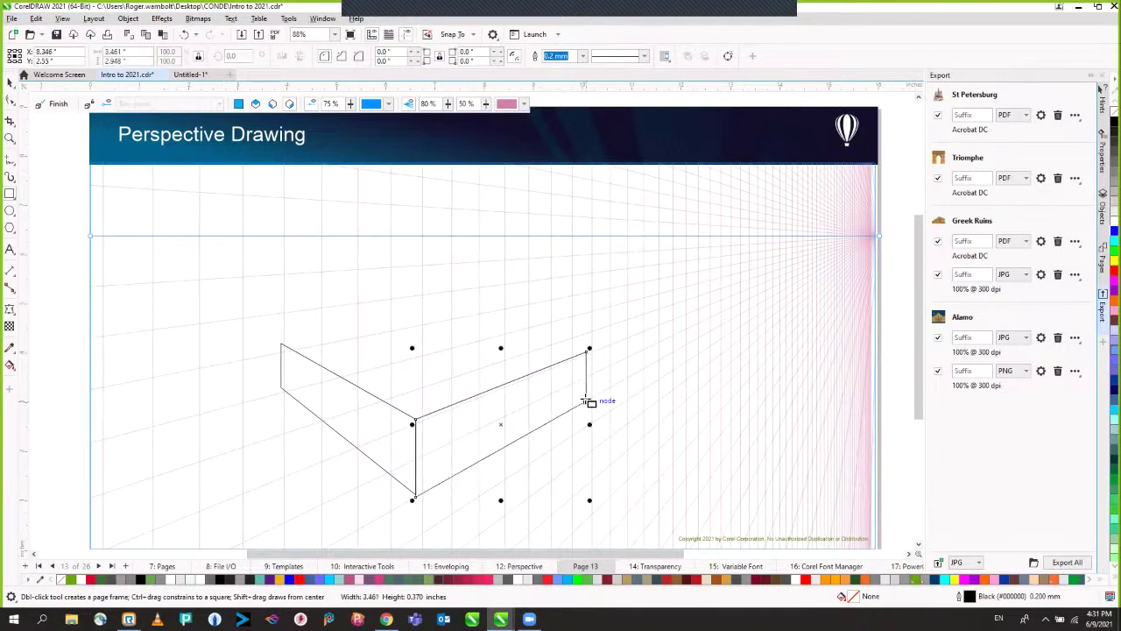
Step: Draw the box's top face, about 6.16 by 2.08 inches, on the top plane and fill it with cyan
left_click(255, 103)
left_click_drag(415, 418, 439, 317)
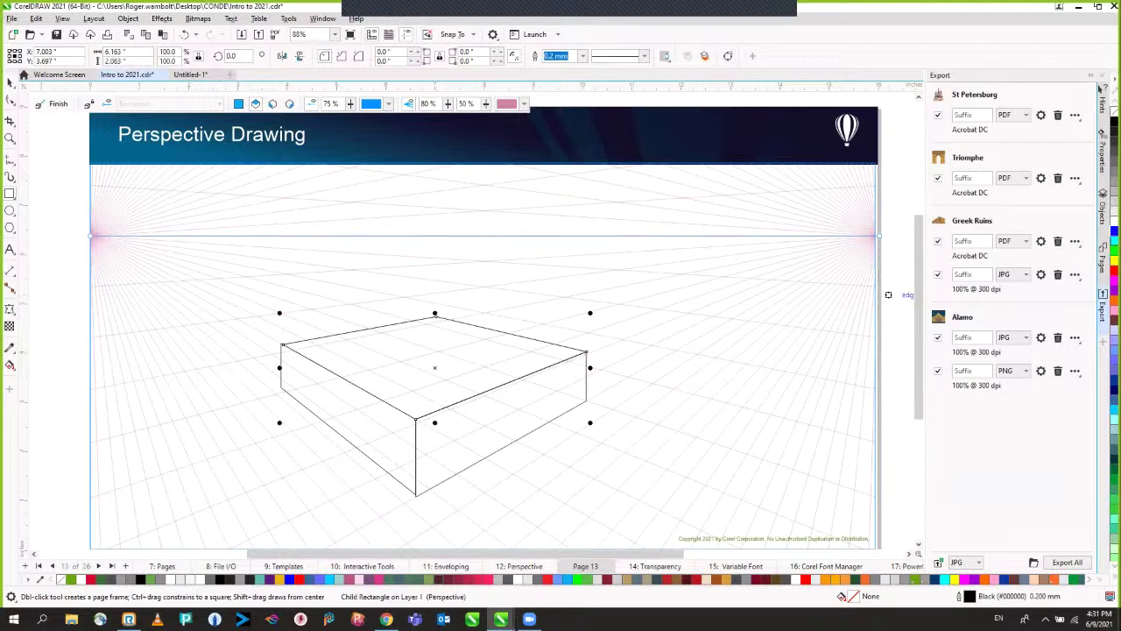
left_click(1114, 245)
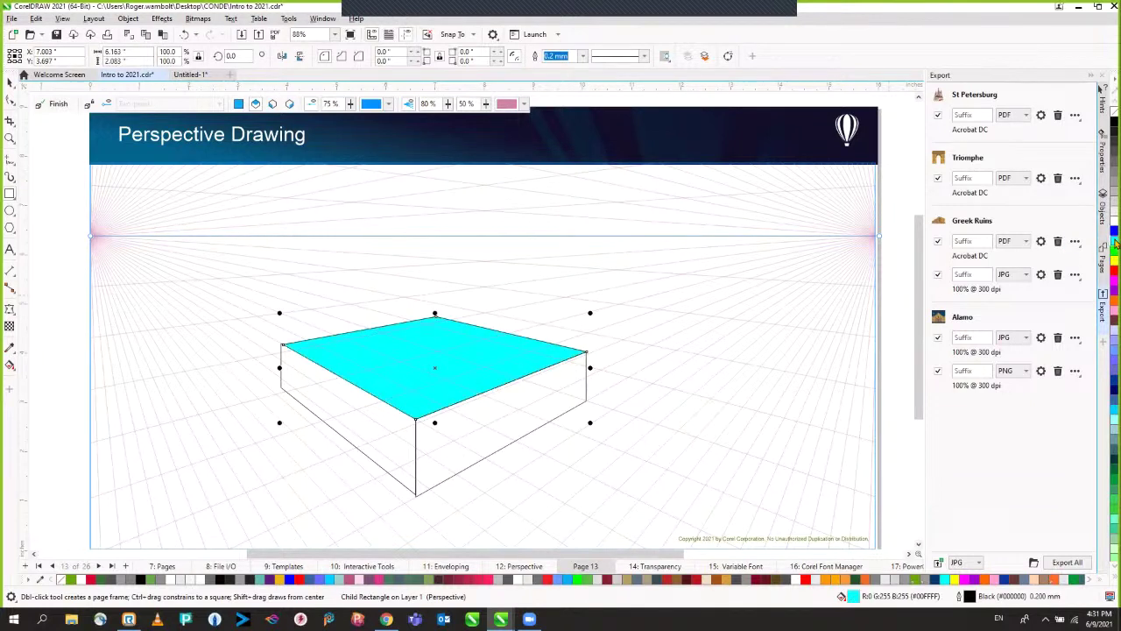
Step: Fill both side faces of the box with yellow and darken the left face to #CFCF00
key("Tab")
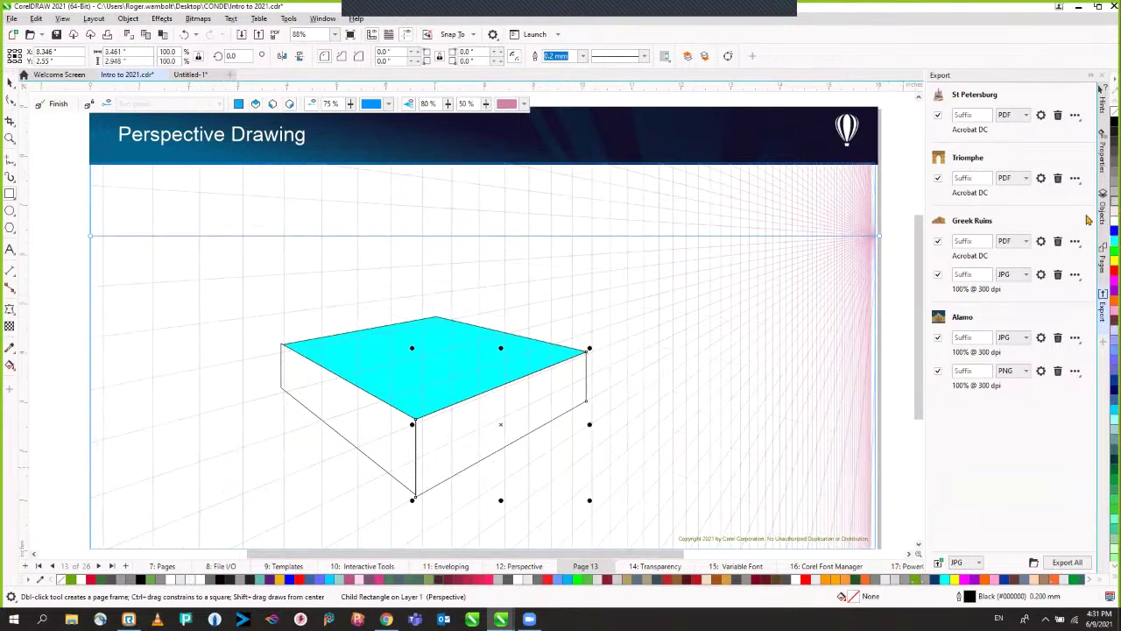
left_click(1114, 261)
key("Tab")
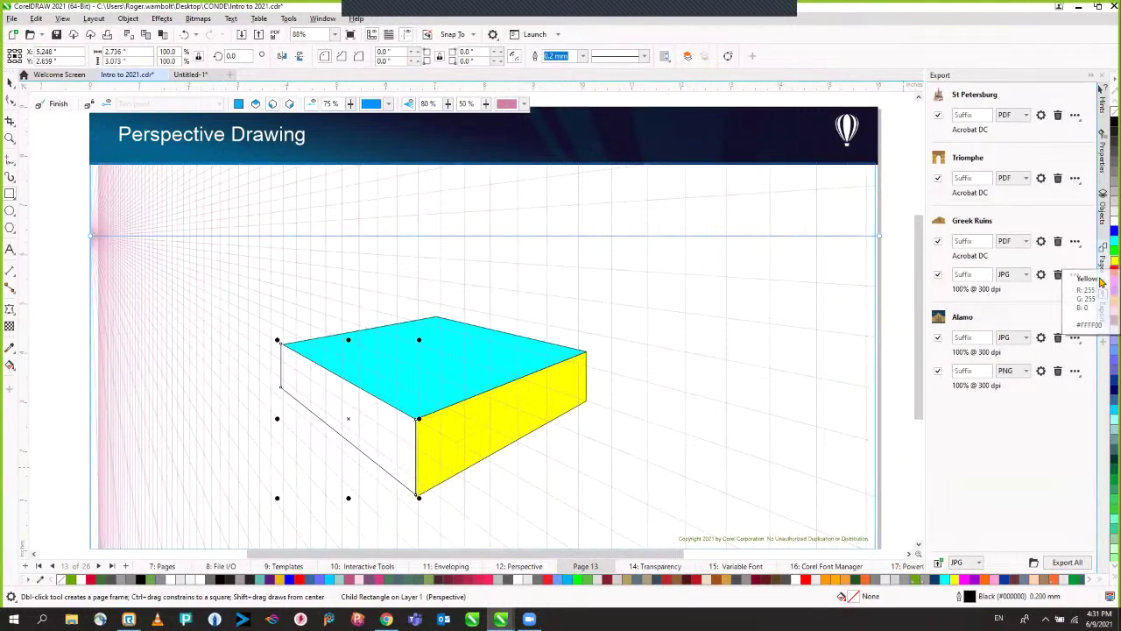
left_click(1114, 261)
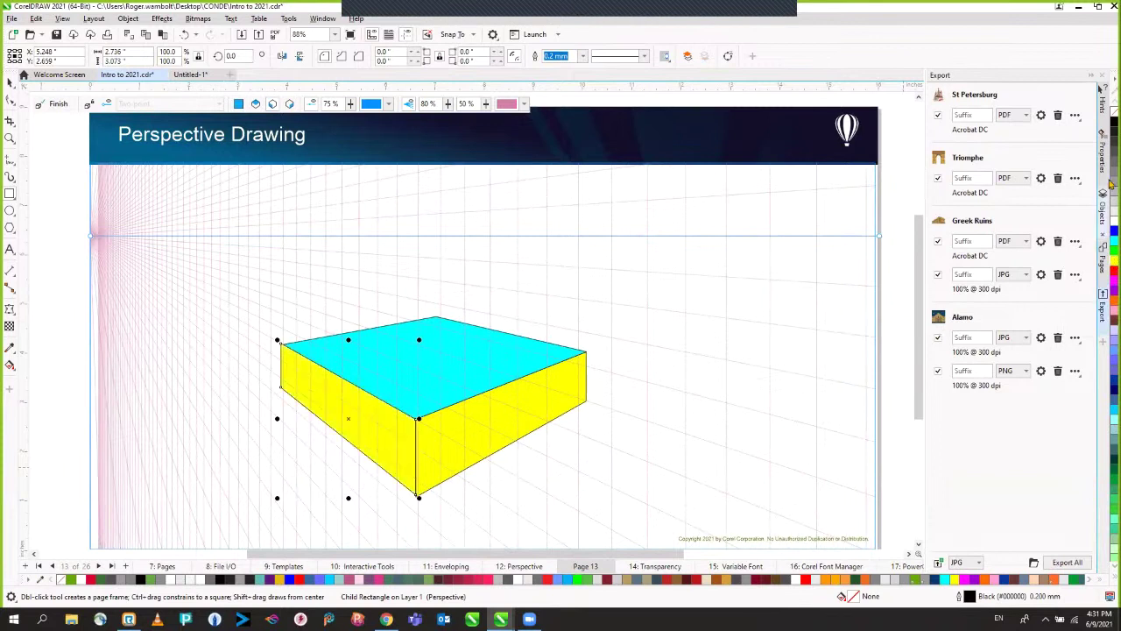
left_click(1115, 125)
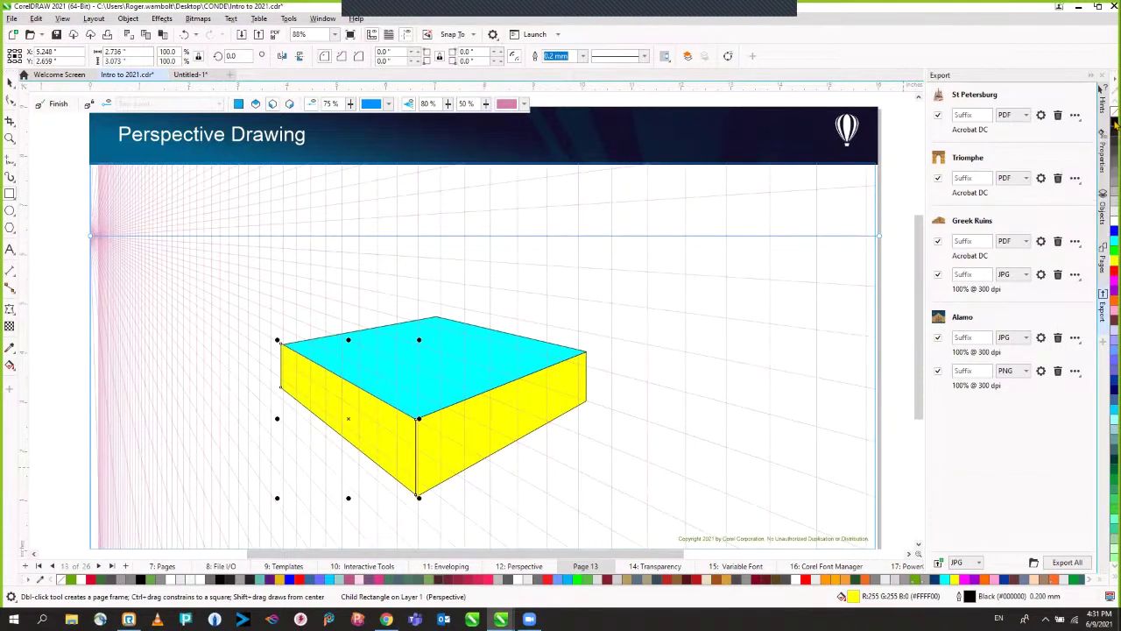
left_click(1114, 131)
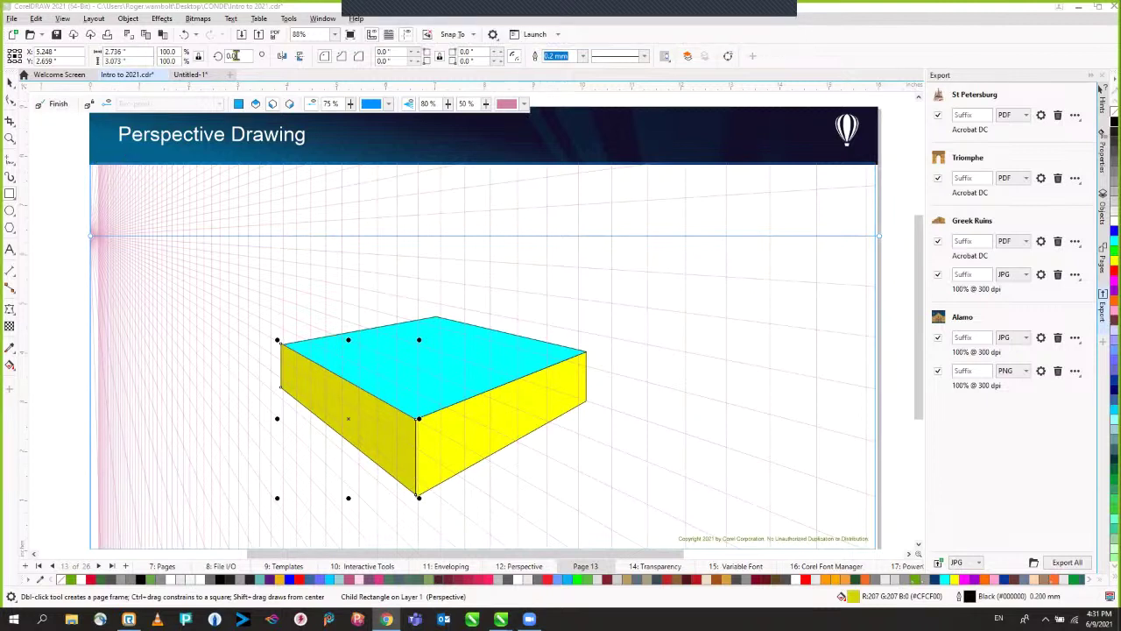
Step: Import CondeLogos.png from the CONDE Logos folder and place it on the left plane, left of the box
left_click(243, 34)
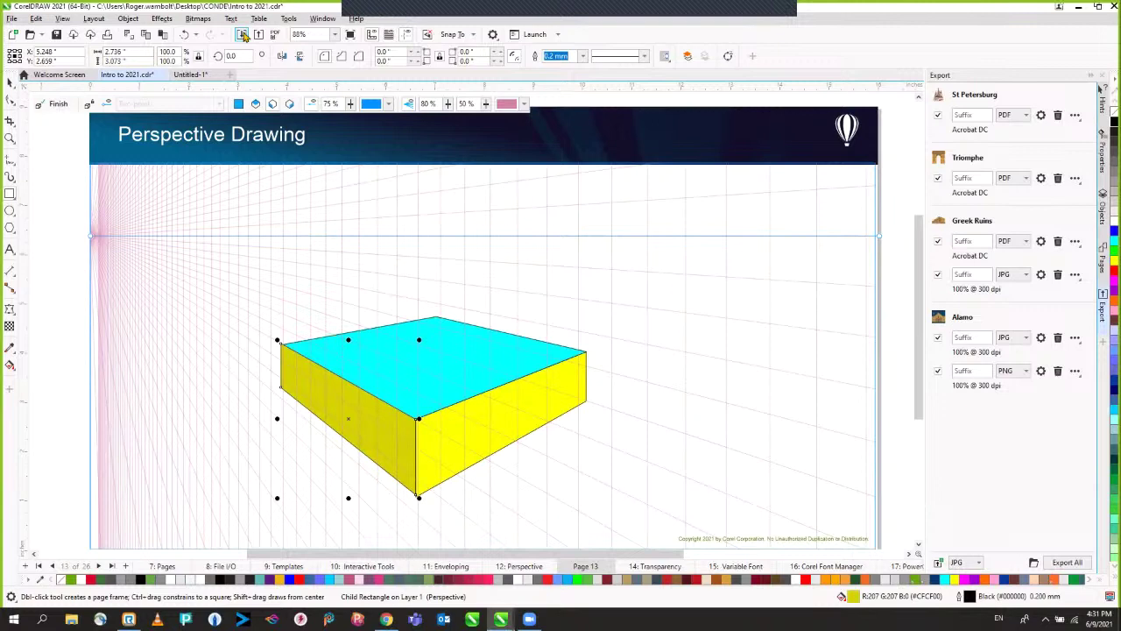
left_click(242, 34)
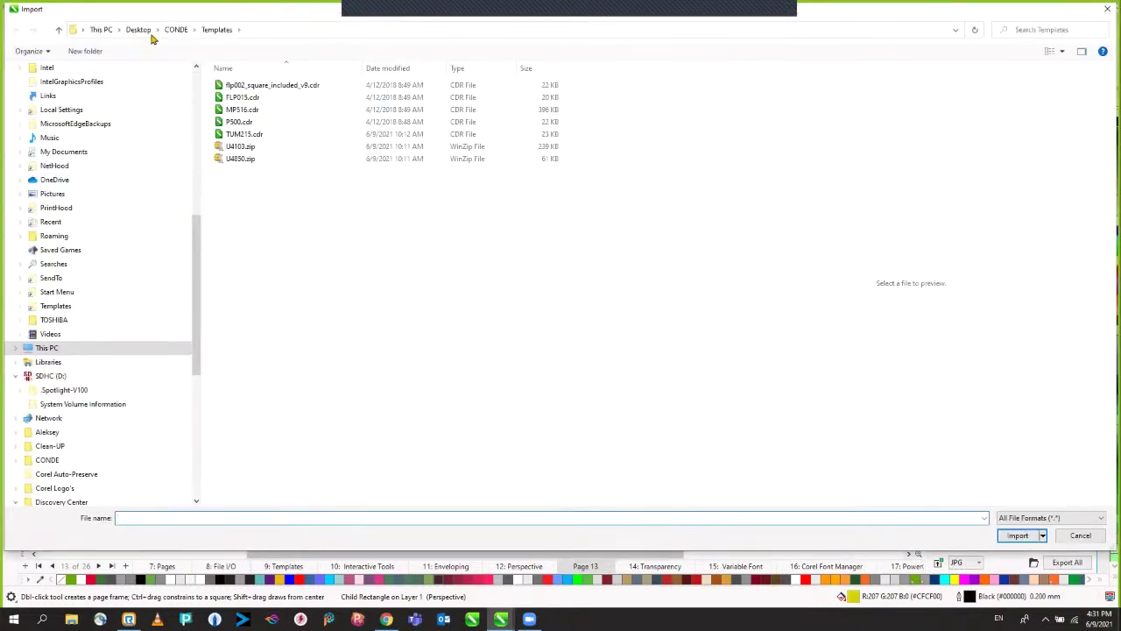
left_click(179, 34)
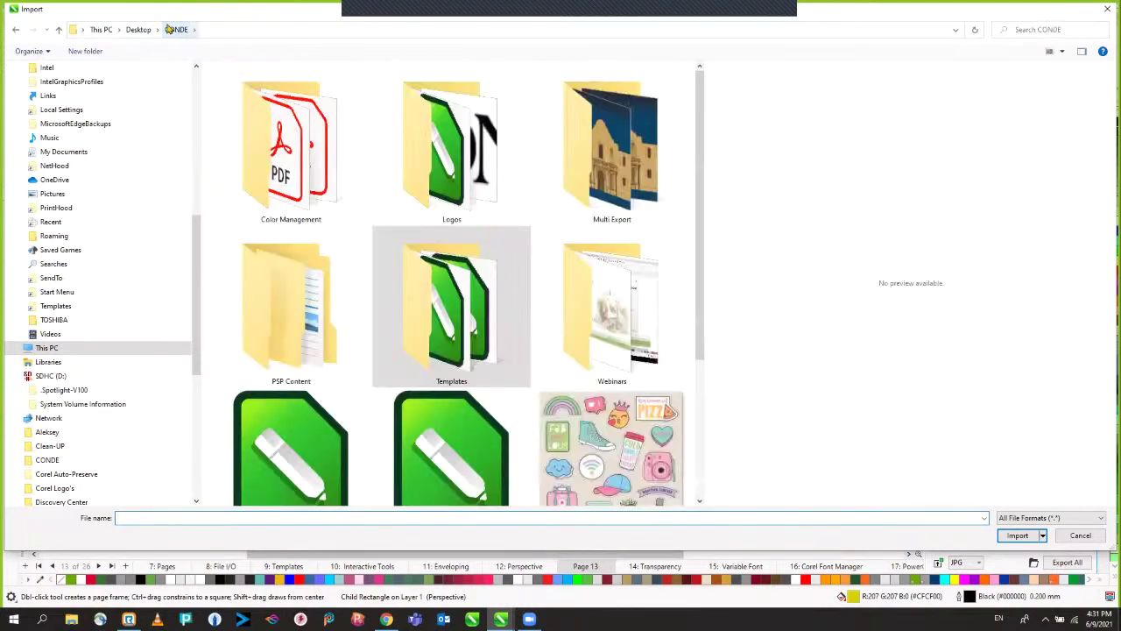
left_click(457, 142)
double_click(457, 140)
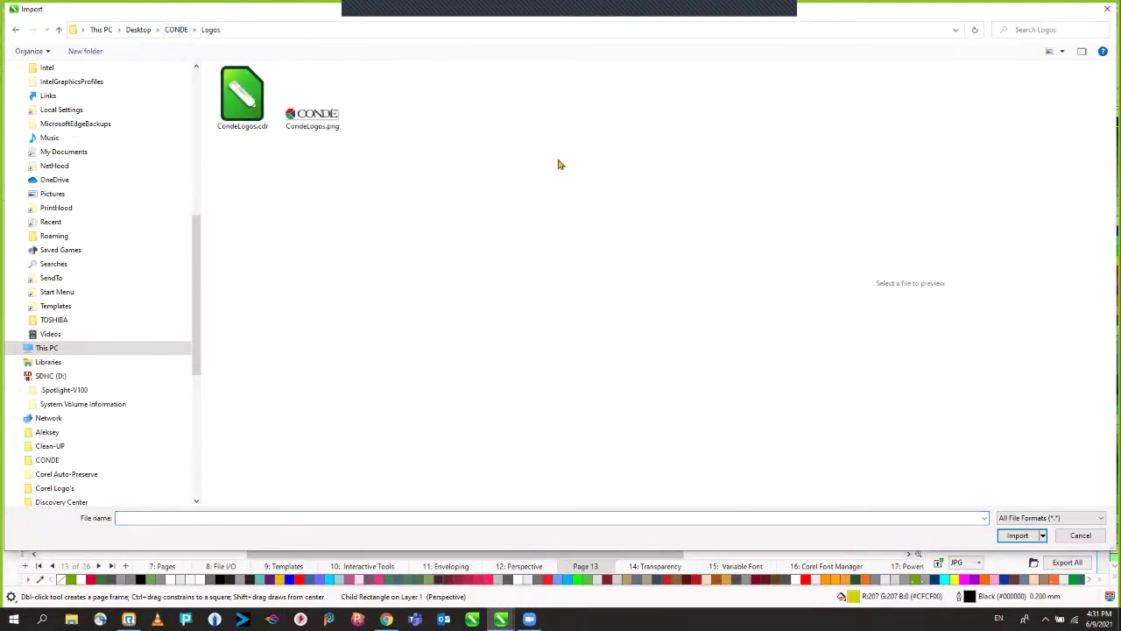
left_click(303, 115)
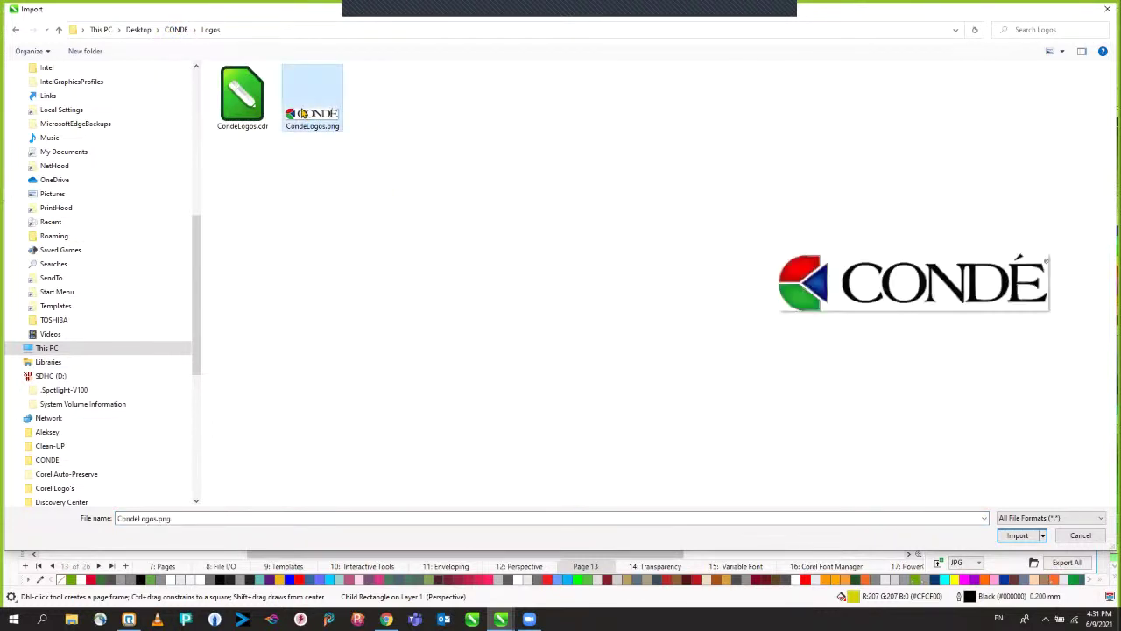
left_click(1017, 536)
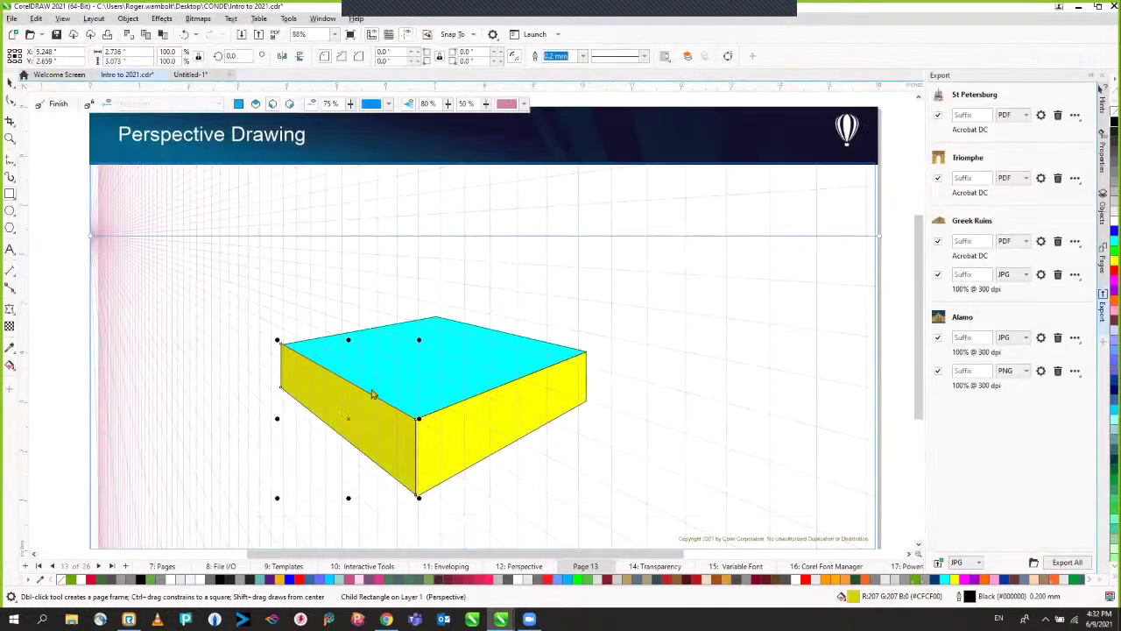
left_click(200, 335)
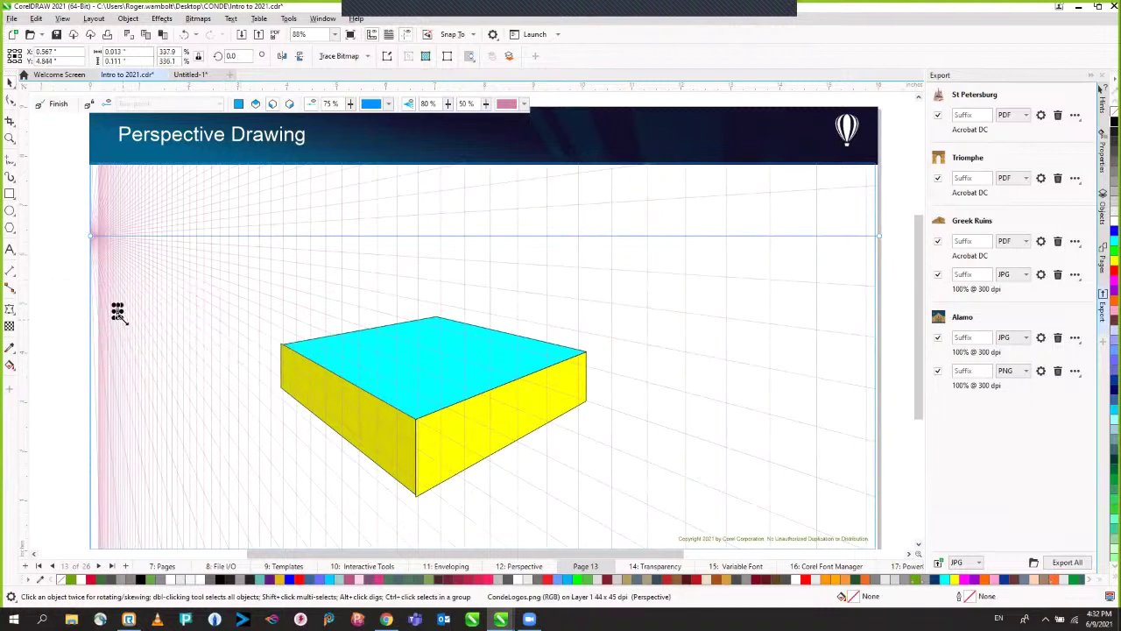
Step: Enlarge the logo to about 0.2 by 2.13 inches and move it on the right plane past the page's left edge
left_click_drag(124, 321, 219, 401)
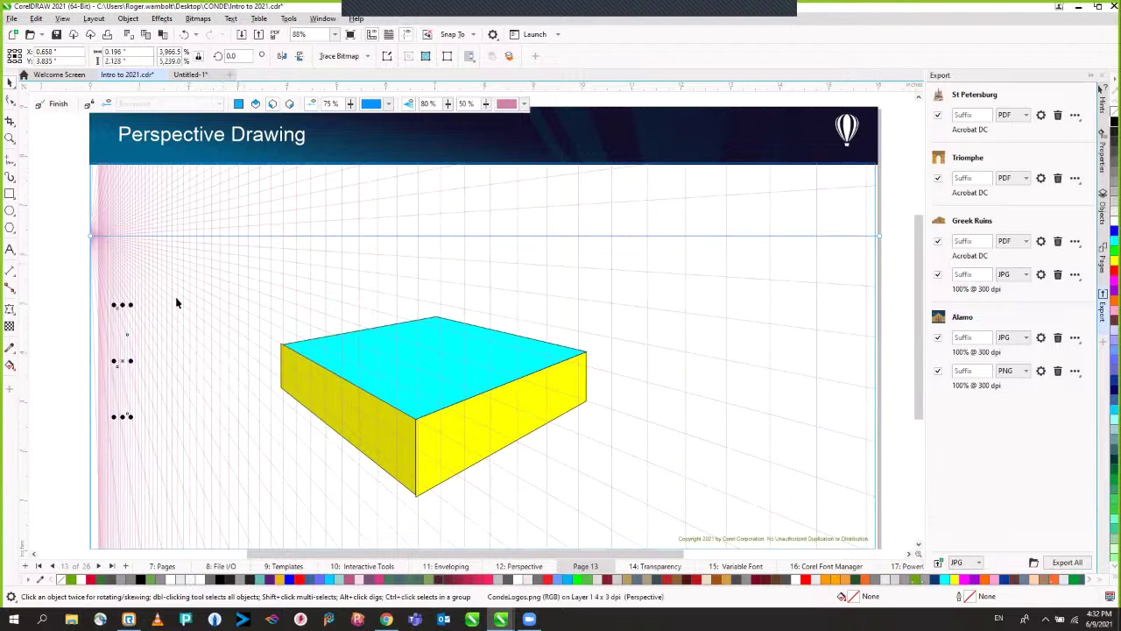
left_click(291, 104)
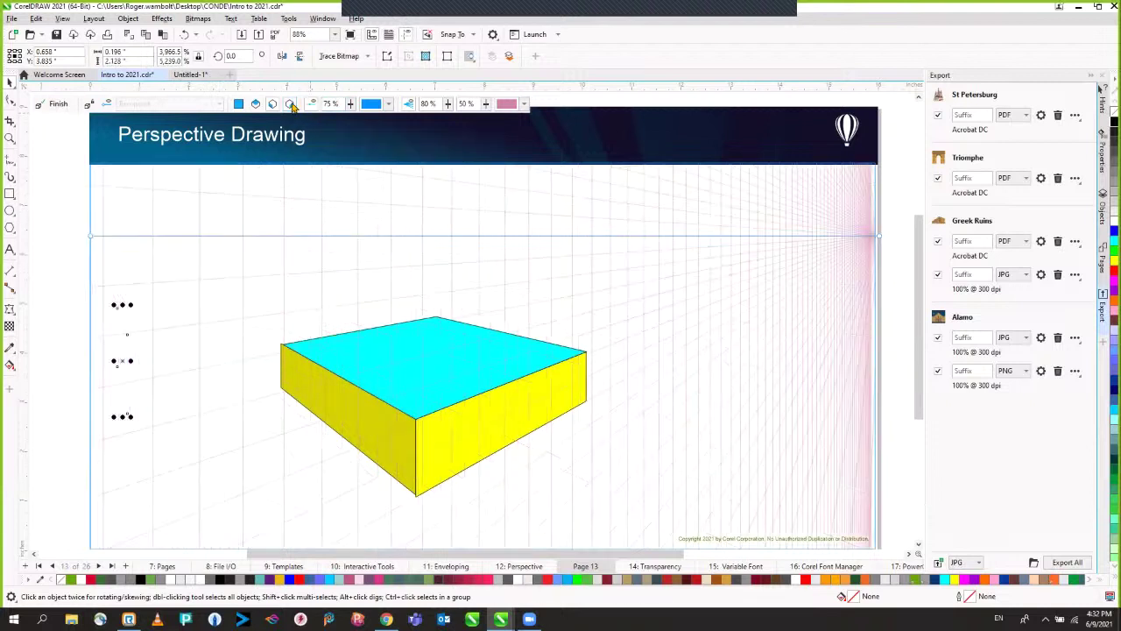
left_click_drag(124, 360, 65, 404)
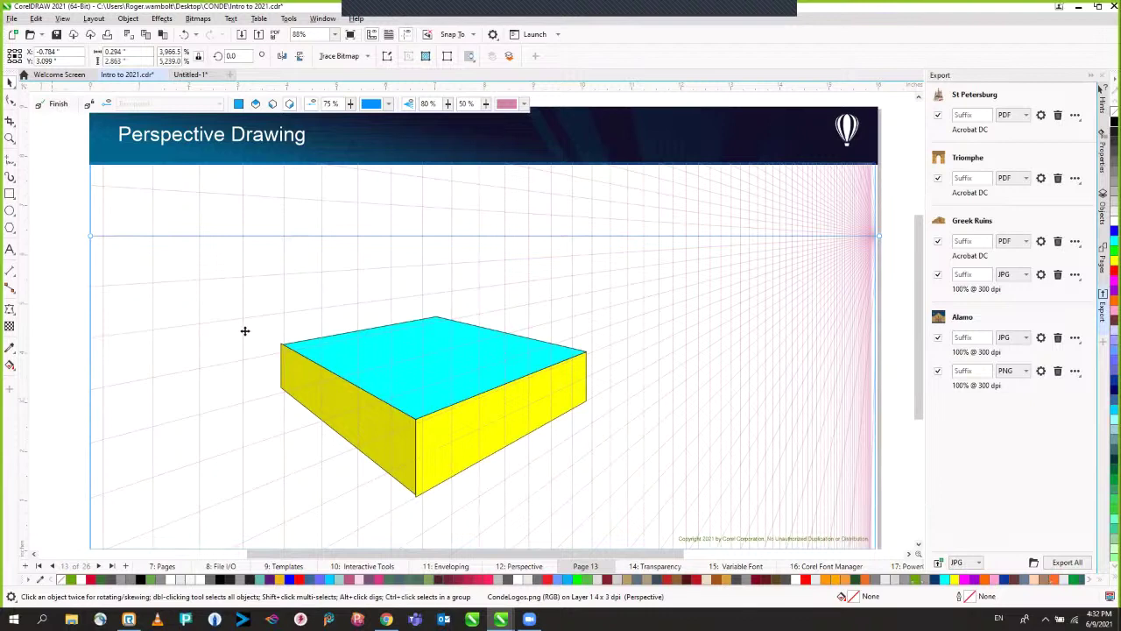
Step: Finish editing the perspective drawing and select the perspective group on the page
left_click(51, 104)
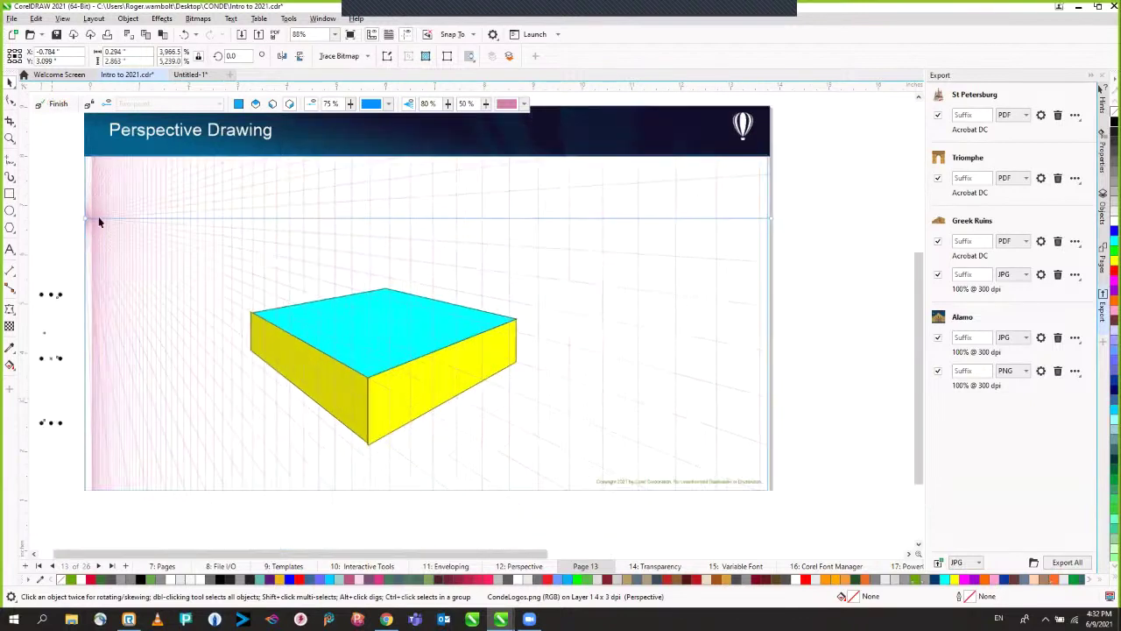
left_click(164, 107)
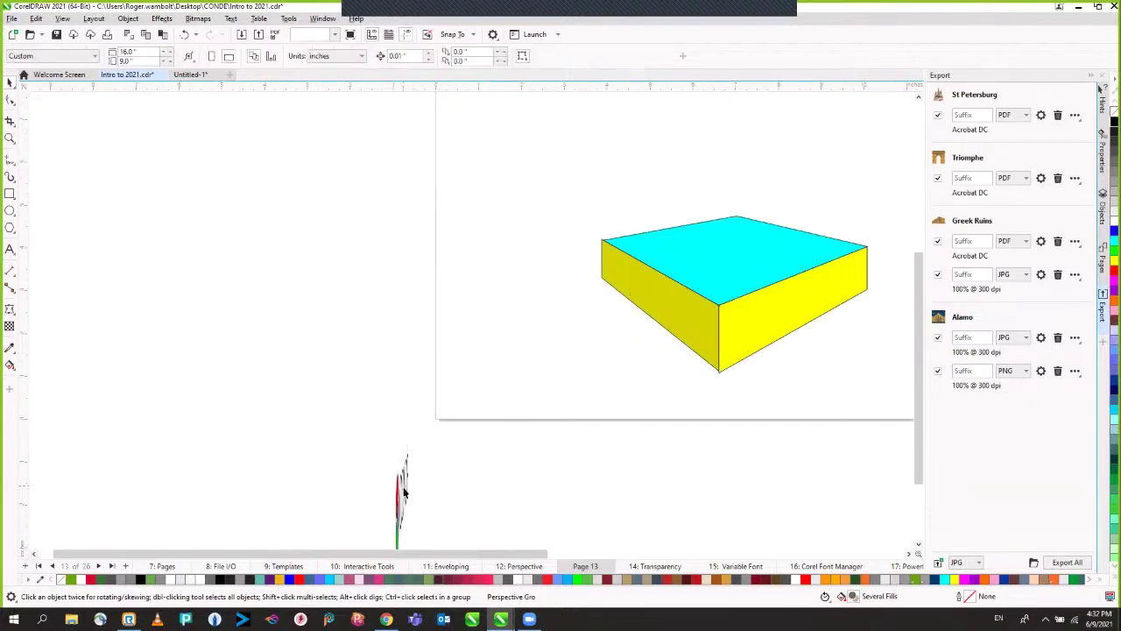
left_click(710, 289)
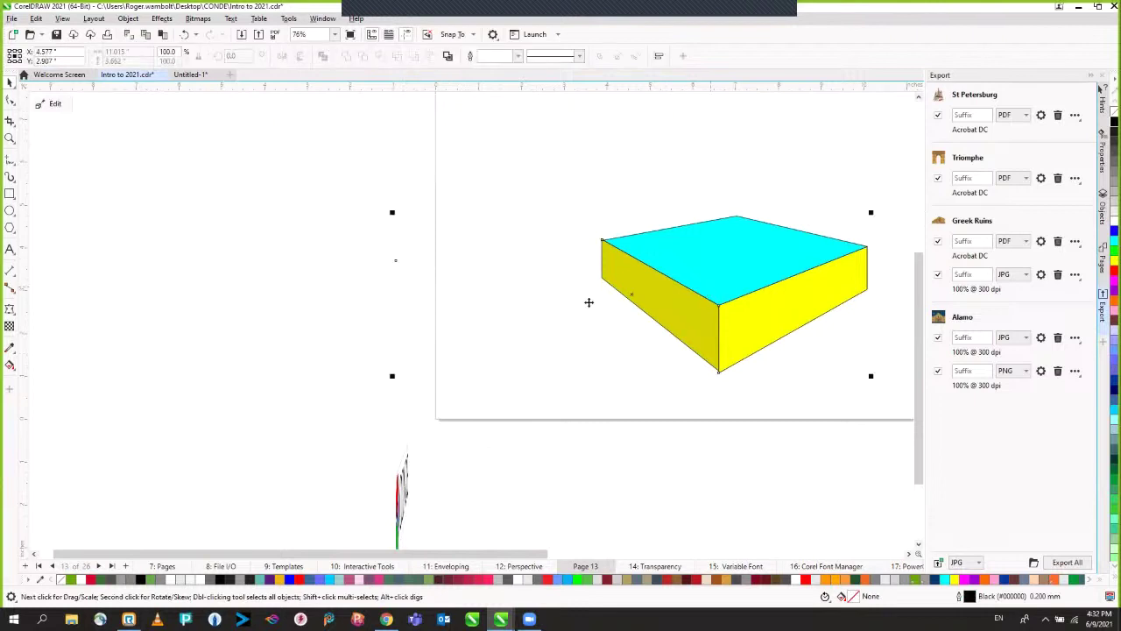
Step: Reopen the perspective group for editing and try to move the logo from beside the page towards the box
left_click(53, 103)
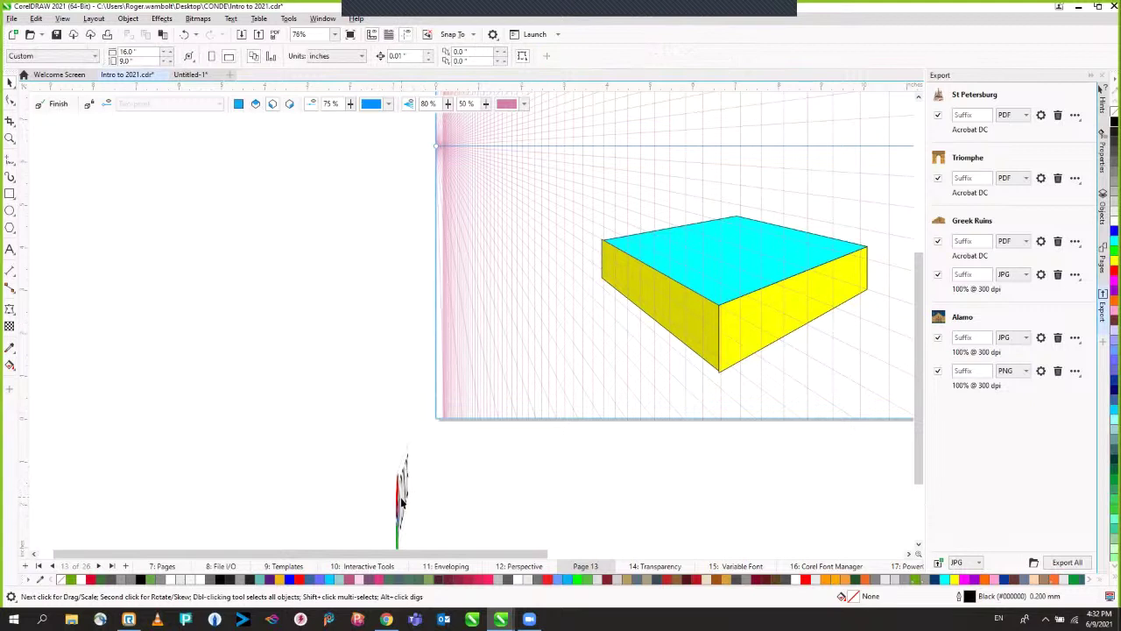
scroll(426, 453, "down", 3)
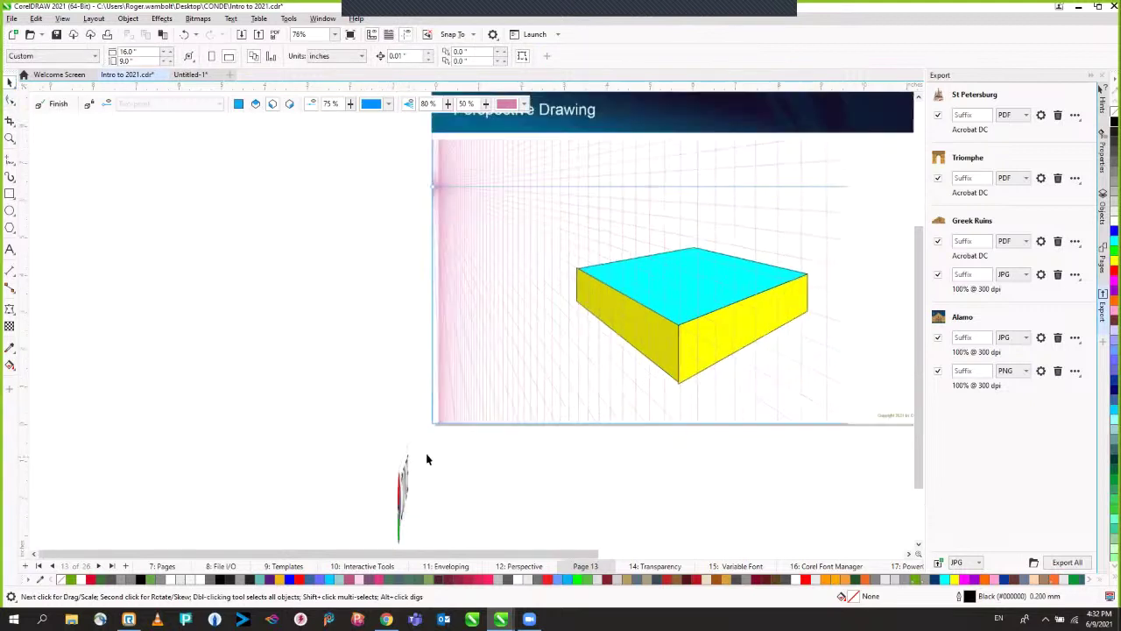
scroll(481, 550, "down", 2)
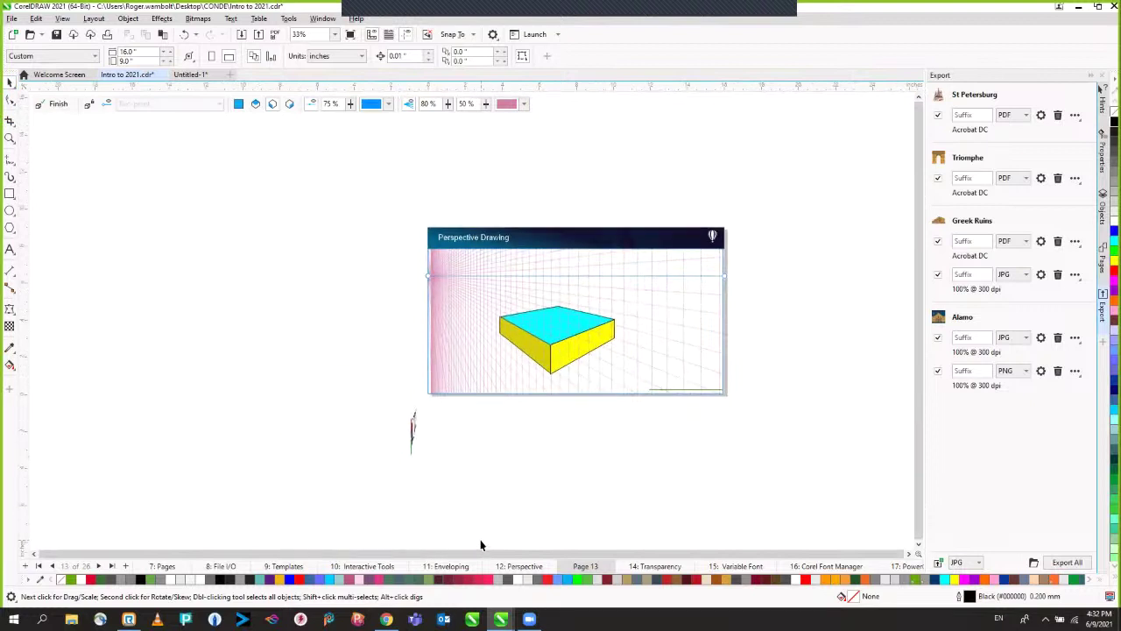
left_click_drag(433, 460, 261, 216)
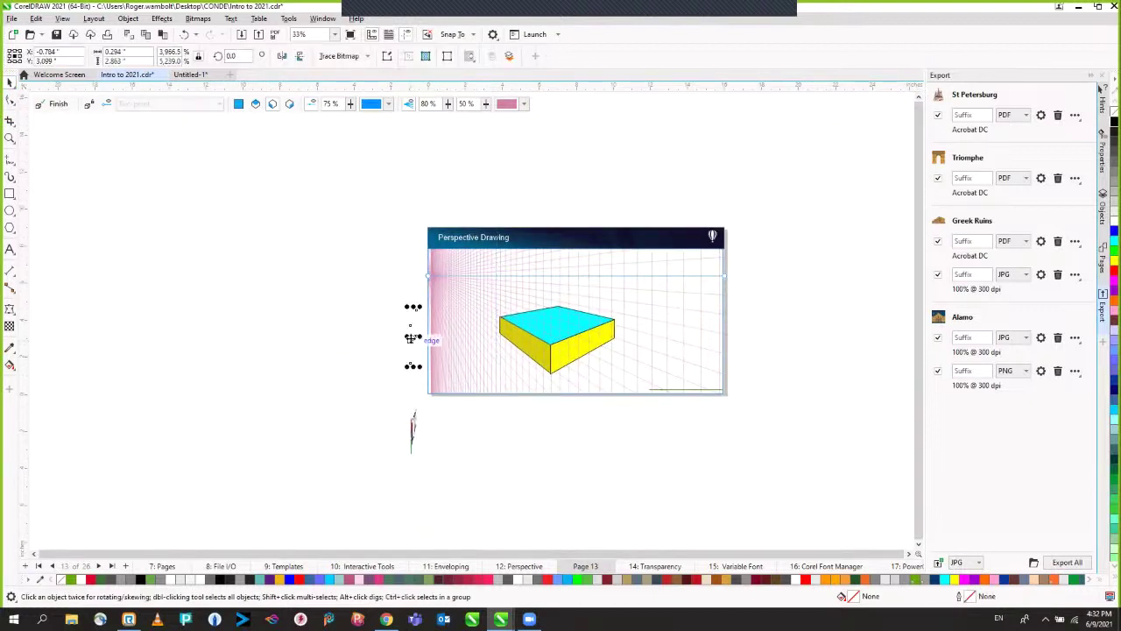
left_click_drag(413, 335, 493, 297)
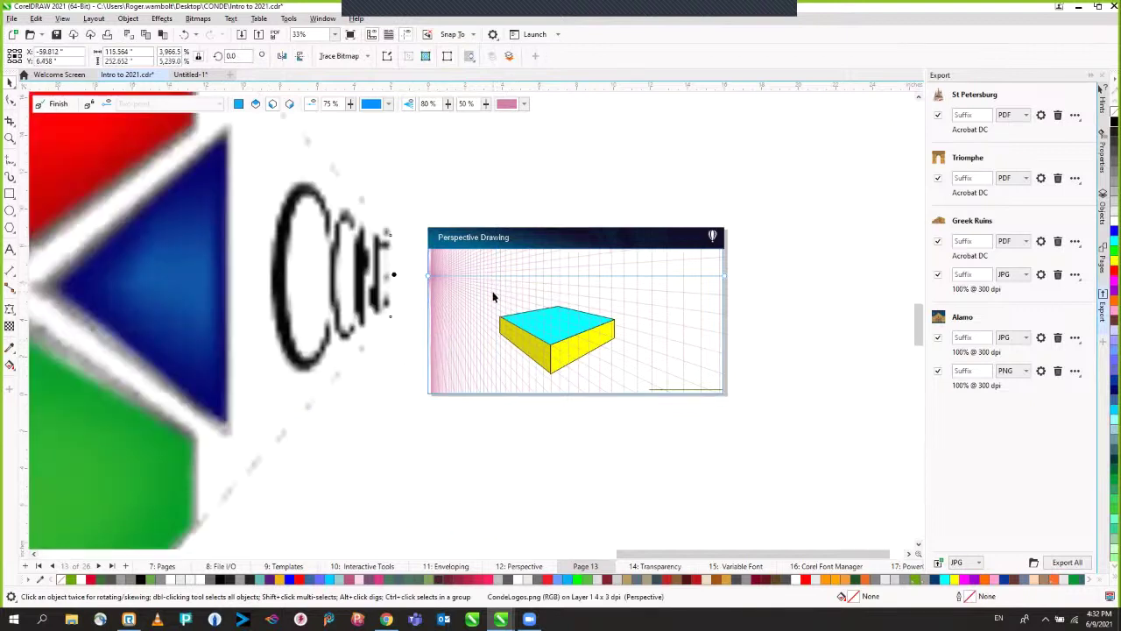
scroll(248, 296, "down", 10)
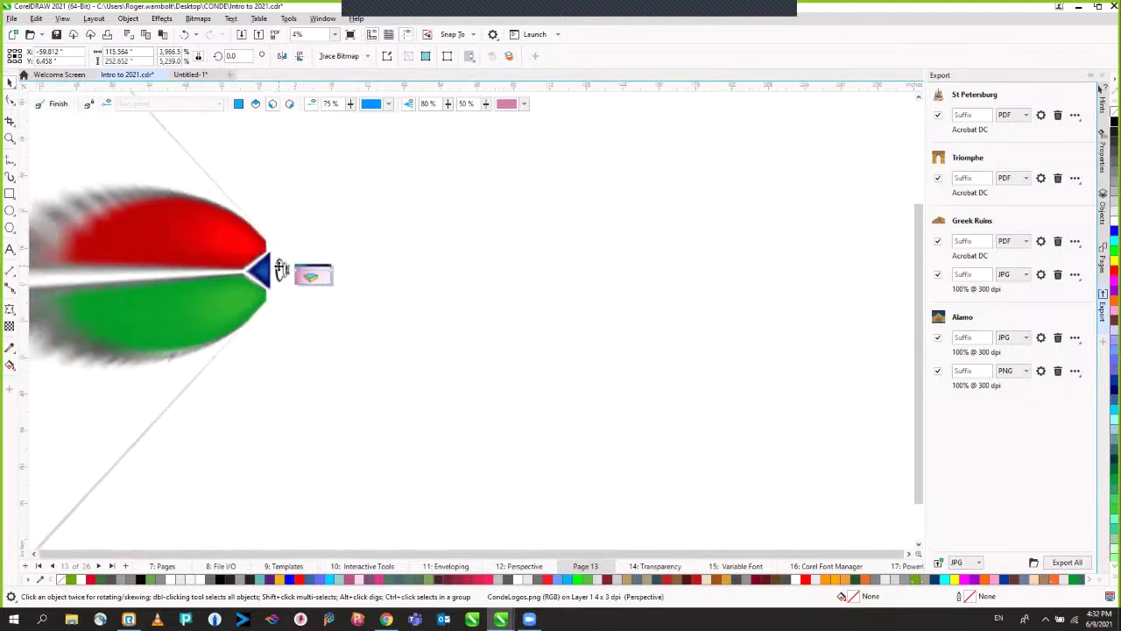
Step: Scale the oversized logo image in the perspective drawing down to about 37 inches wide and 41 inches high
scroll(277, 266, "down", 1)
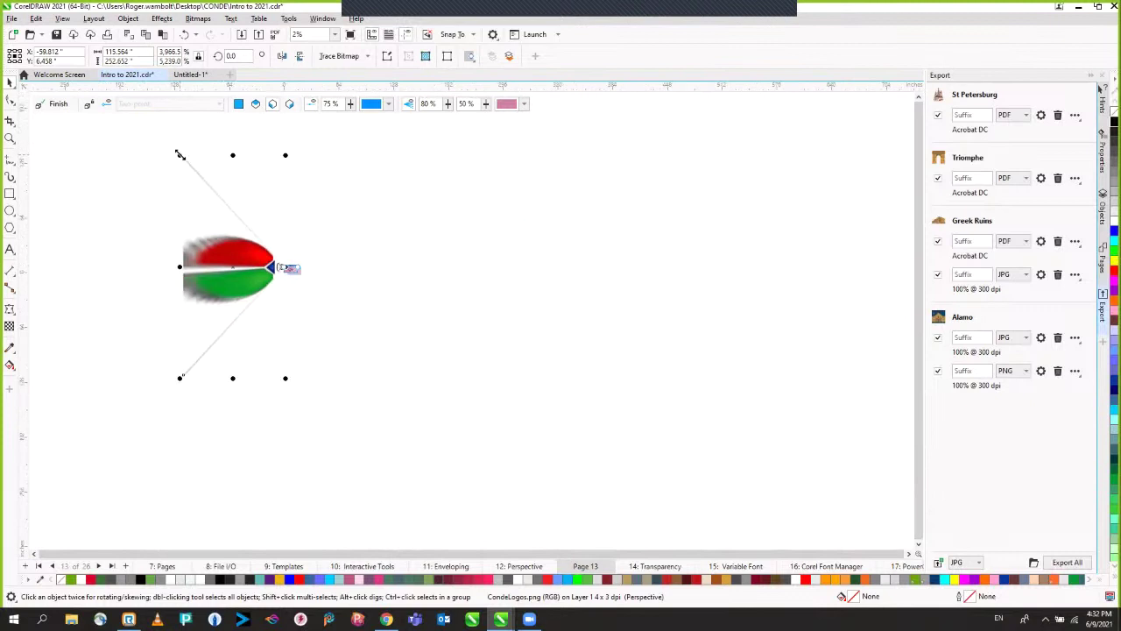
left_click_drag(180, 154, 249, 203)
scroll(305, 271, "up", 6)
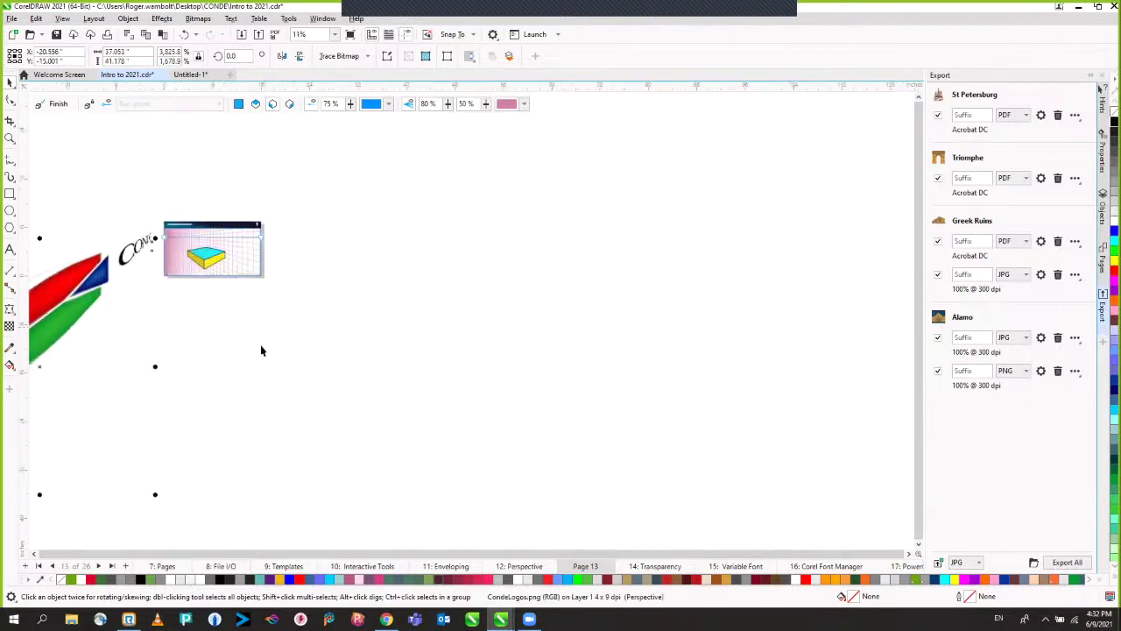
left_click_drag(260, 350, 528, 251)
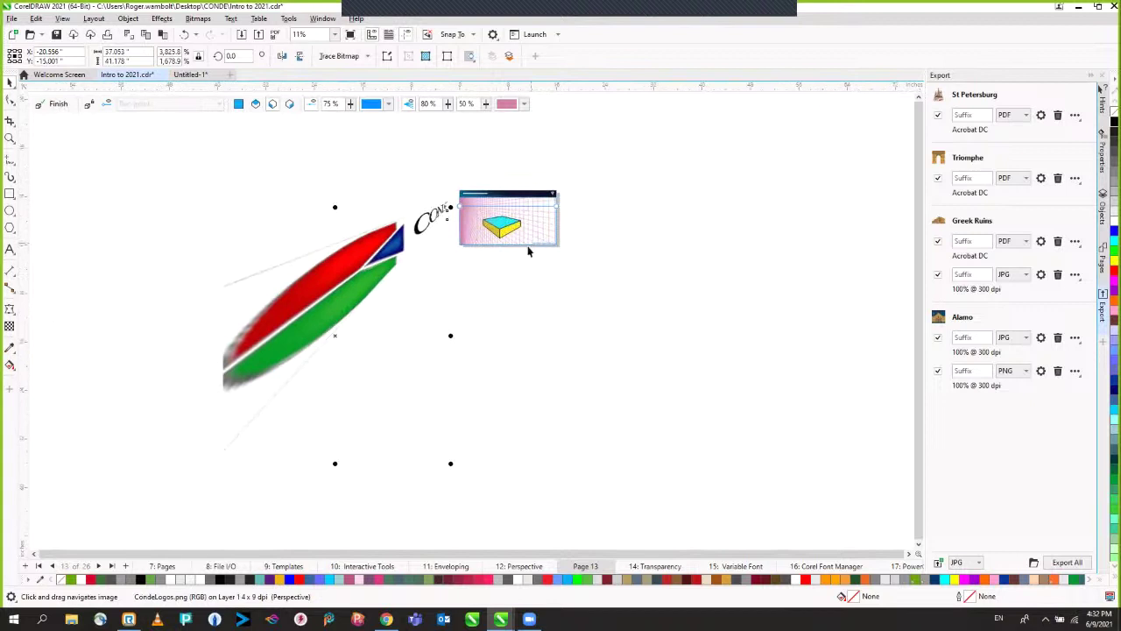
Step: Delete the logo image from the perspective drawing
left_click(323, 294)
key("Delete")
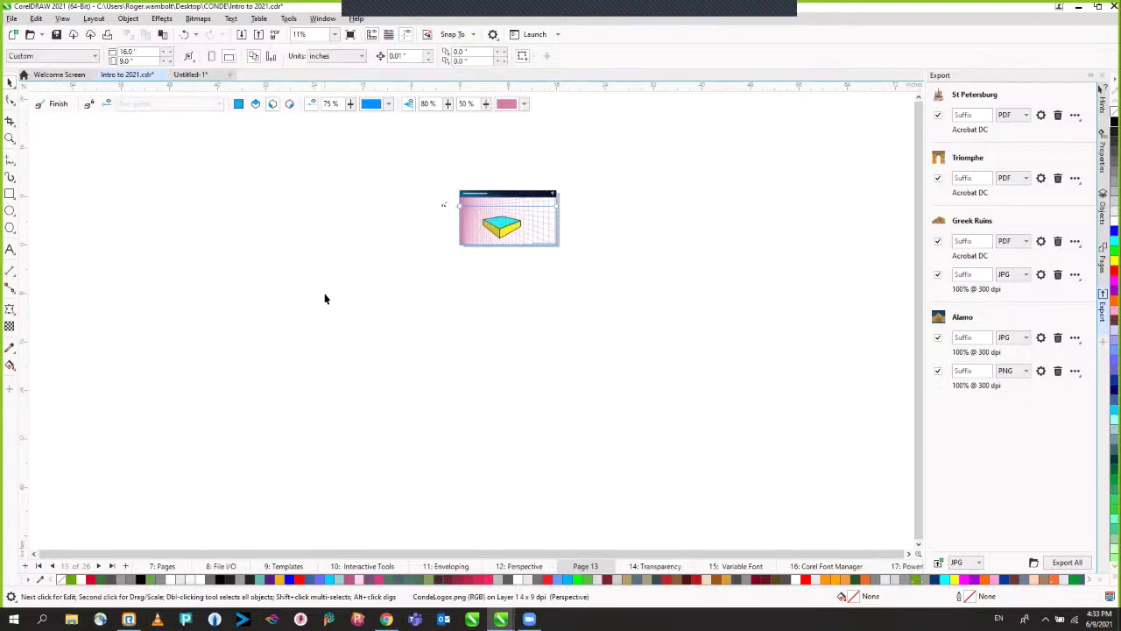
key("shift+F4")
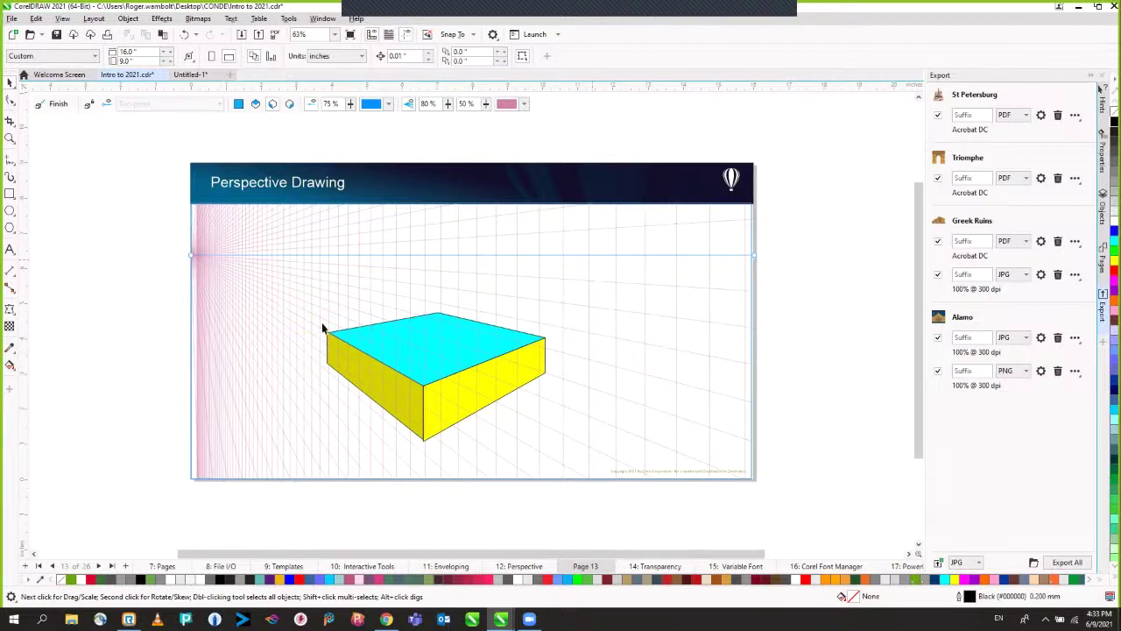
Step: Finish editing the perspective drawing and move the box group slightly up the page, centred at about X 7.05, Y 3.22 inches
left_click(59, 106)
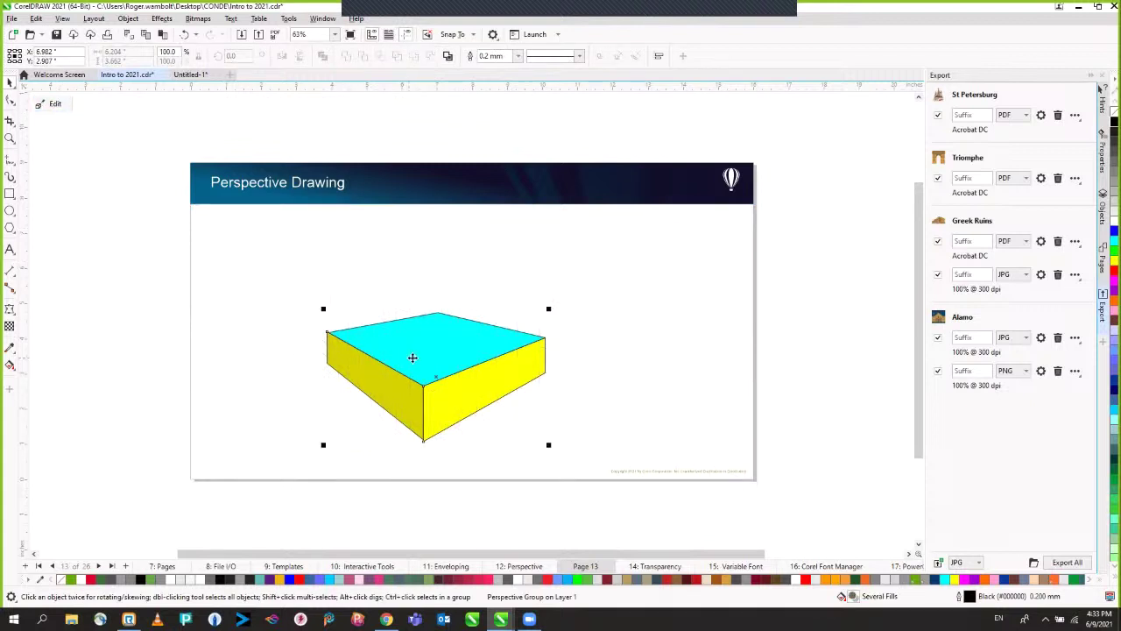
mouse_move(419, 360)
left_mouse_down()
mouse_move(393, 303)
mouse_move(382, 303)
mouse_move(416, 363)
left_mouse_up()
key("Escape")
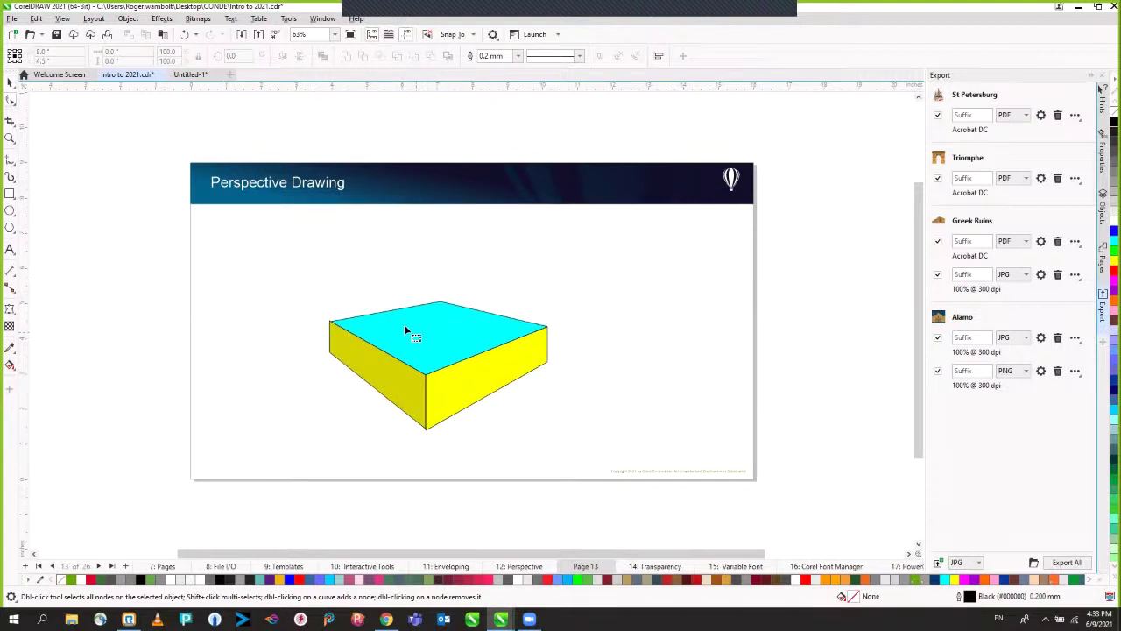
key("space")
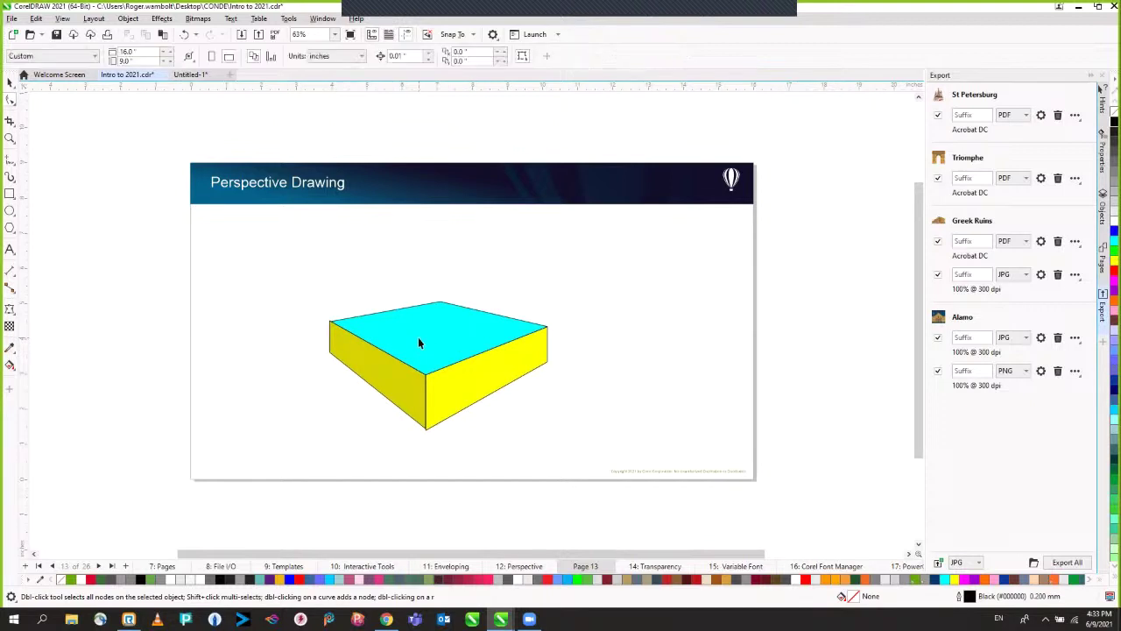
Step: Break the cyan and yellow box's perspective group apart
left_click(417, 331)
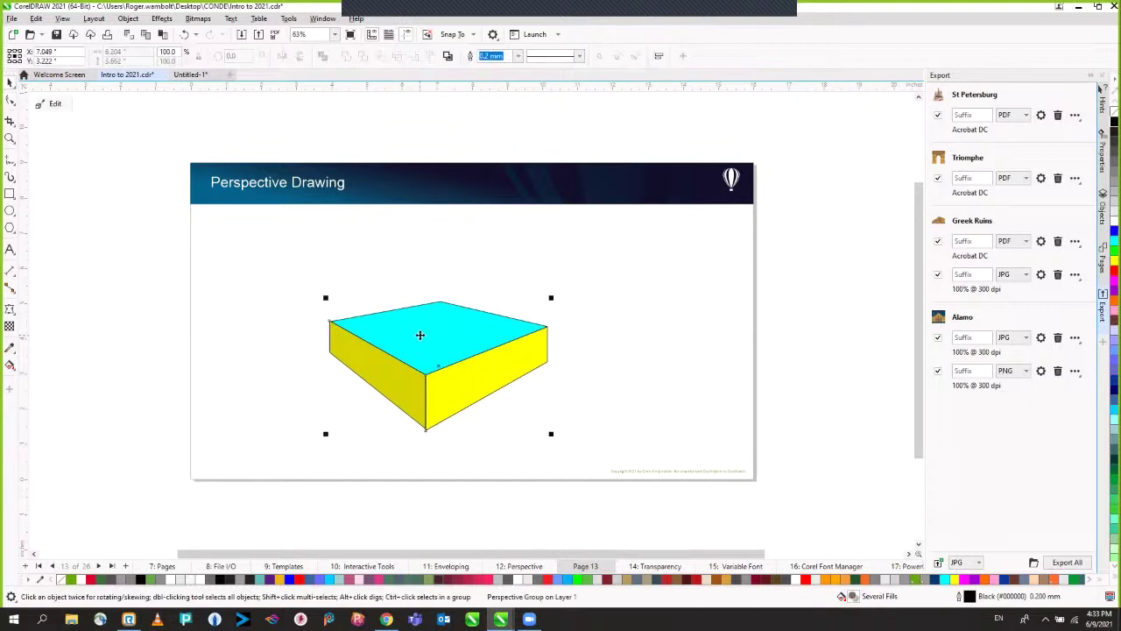
left_click(127, 19)
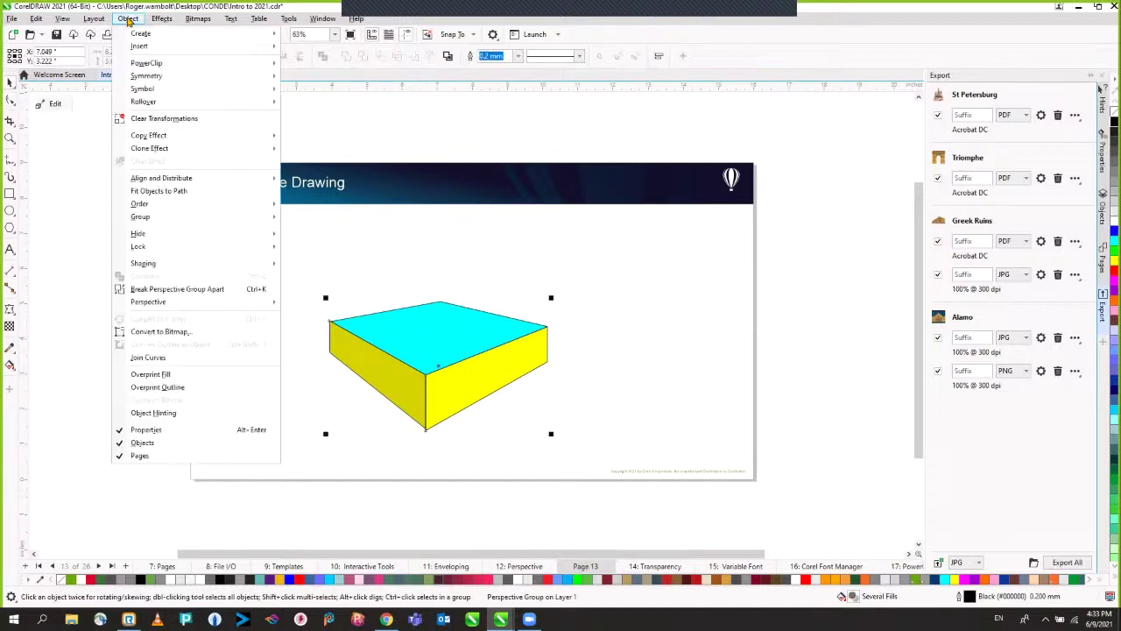
left_click(193, 289)
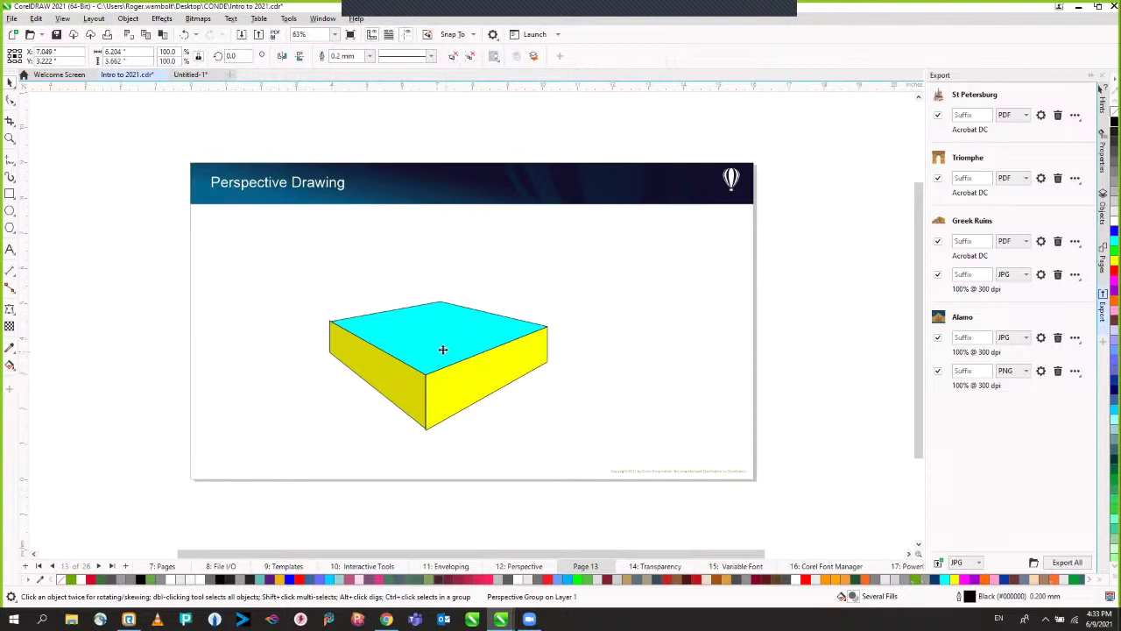
Step: Rotate the cyan and yellow box slightly counterclockwise and deselect it
left_click(381, 366)
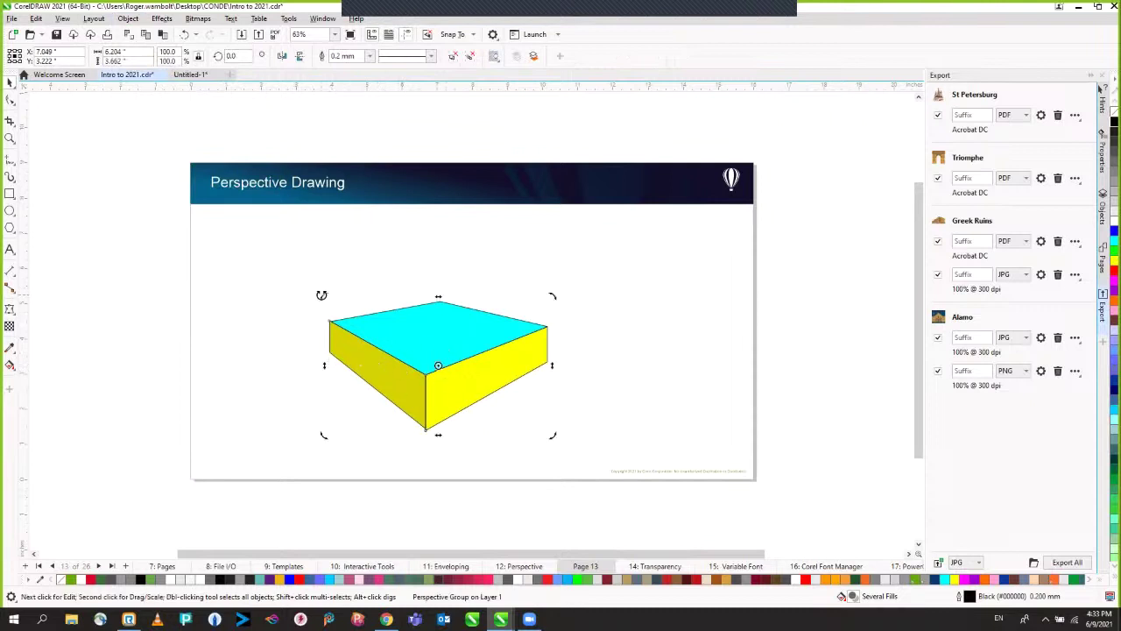
left_click_drag(323, 297, 306, 306)
left_click(237, 355)
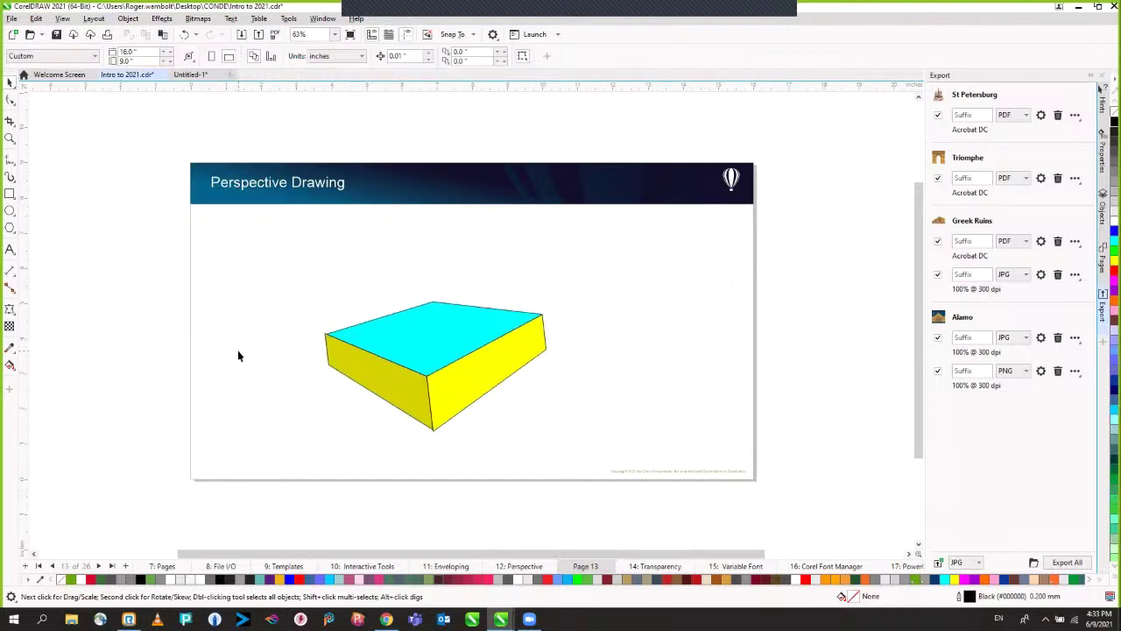
key("shift+F4")
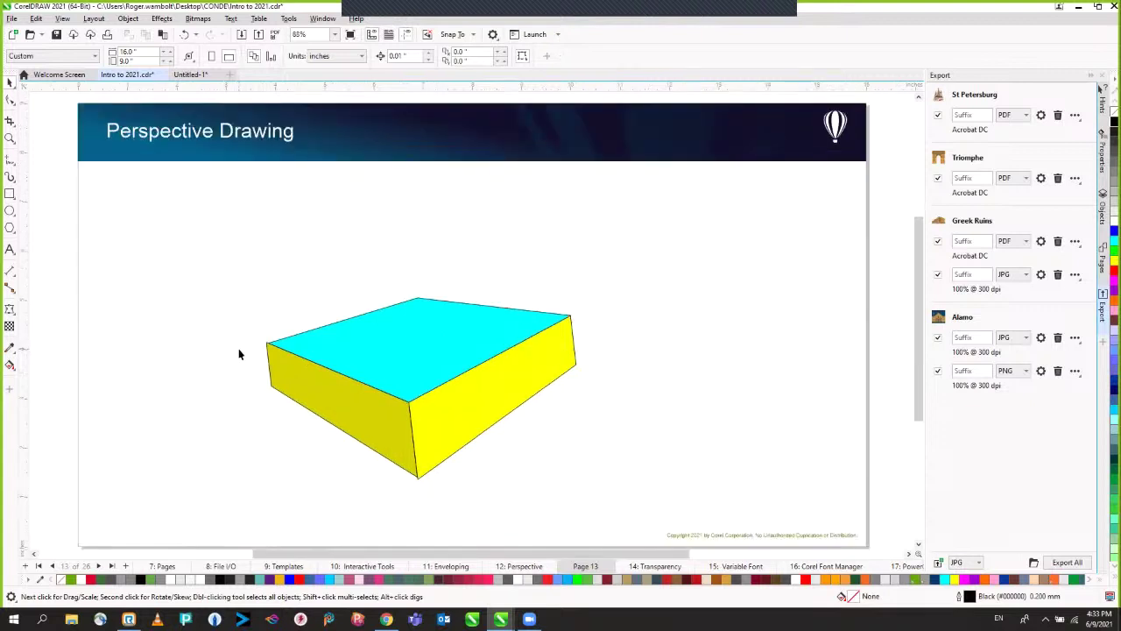
Step: On page 15, Variable Font, set the Slab axis of the "VARIABLE FONTS" text to about 525
key("Page_Down")
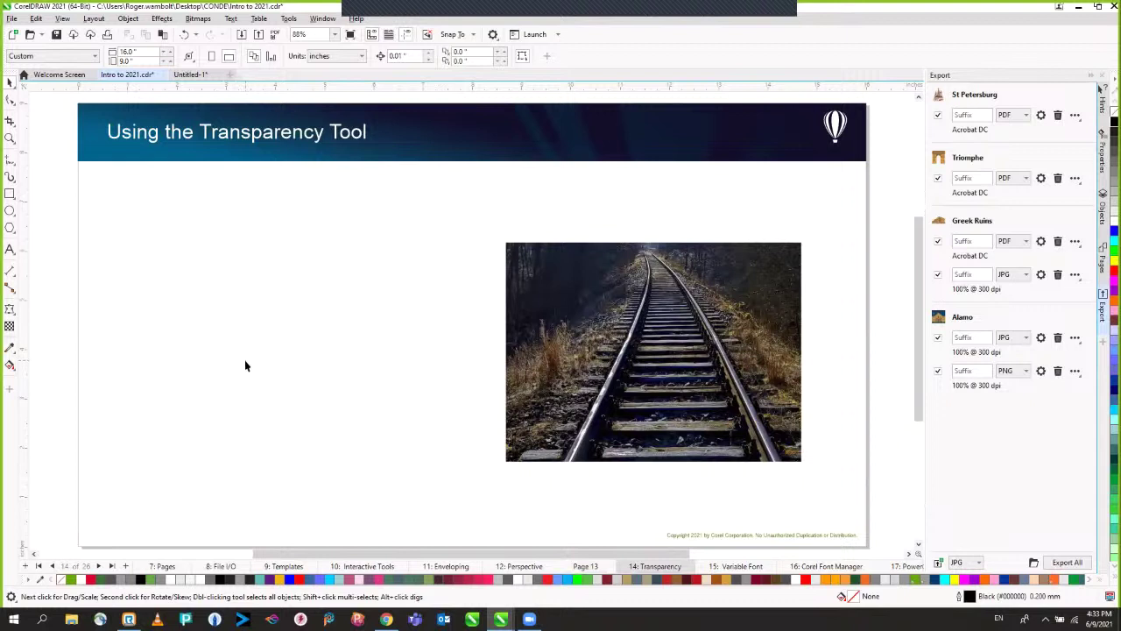
key("Page_Down")
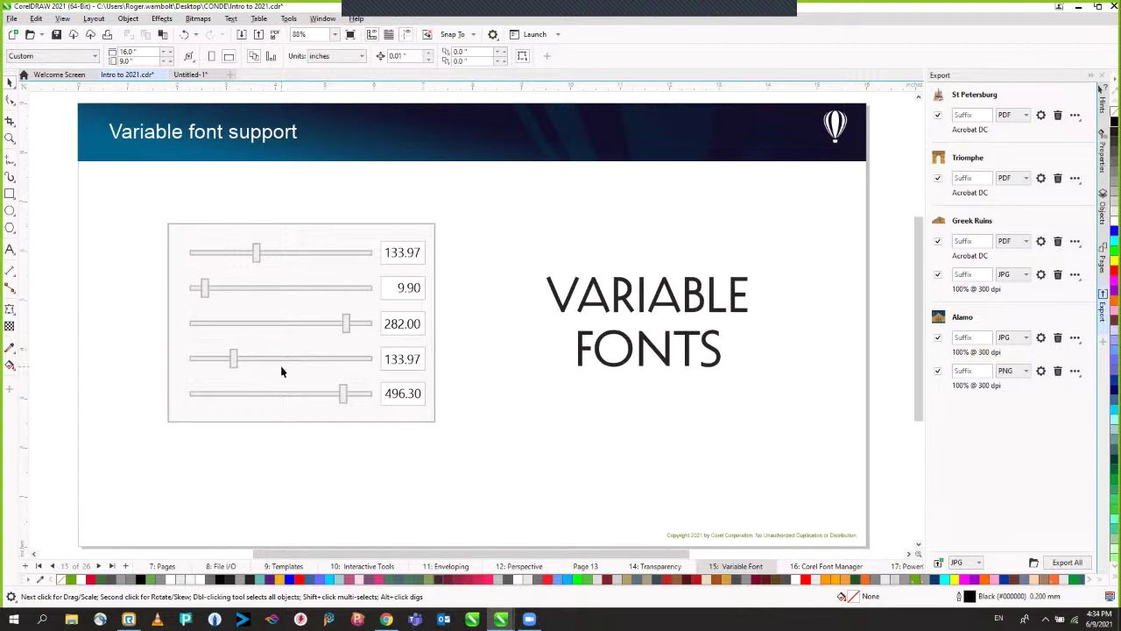
left_click(596, 283)
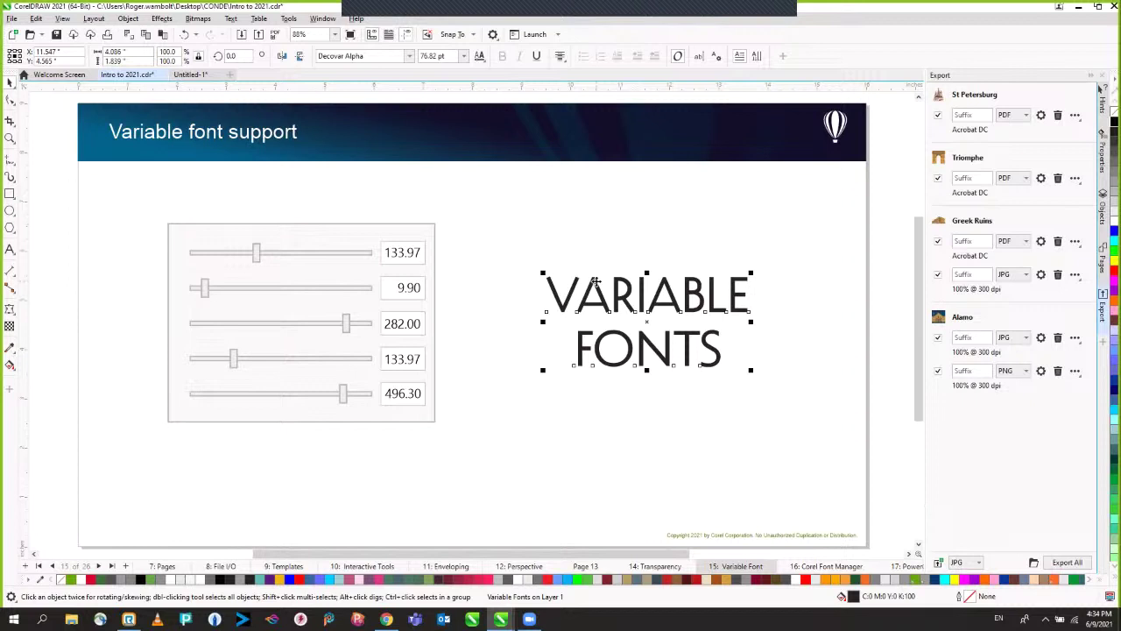
key("shift+F2")
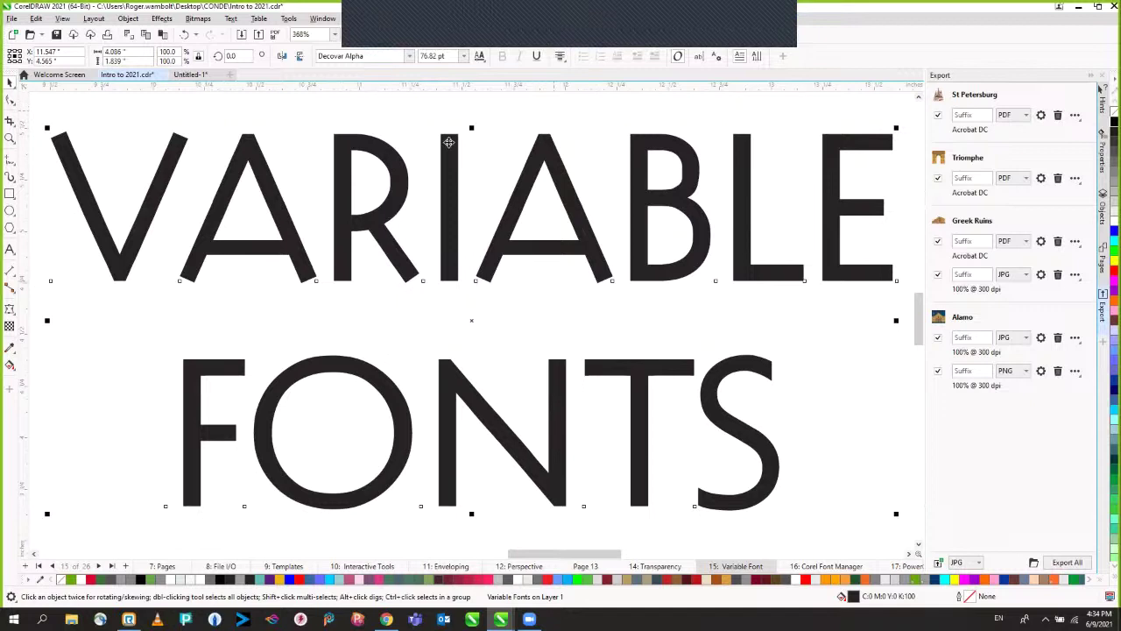
left_click(480, 58)
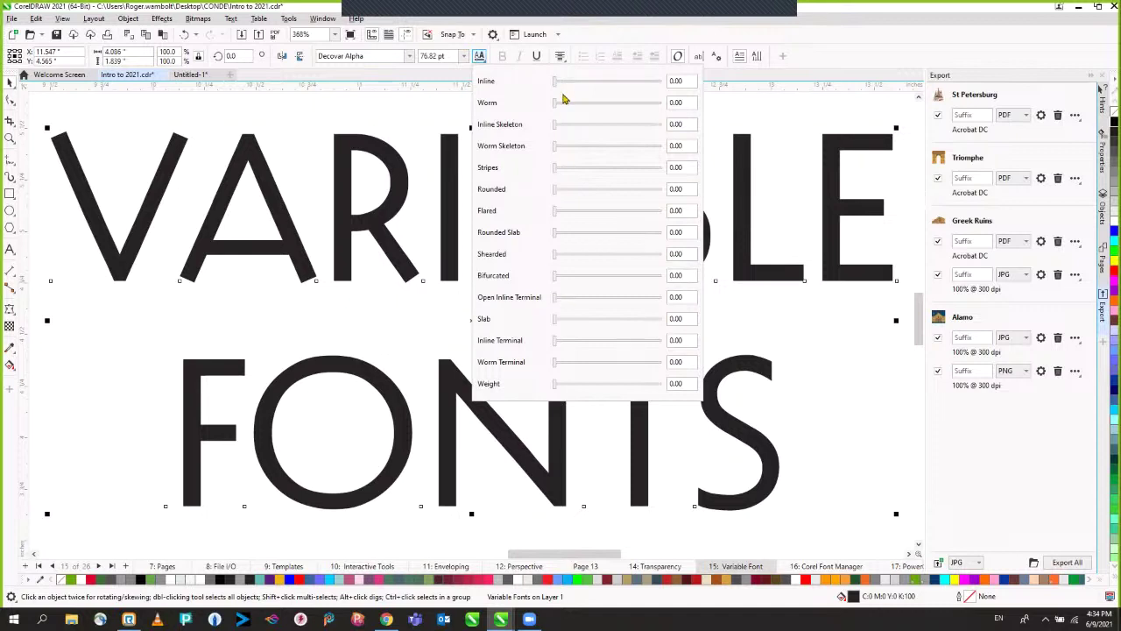
left_click(558, 321)
left_click_drag(577, 322, 611, 324)
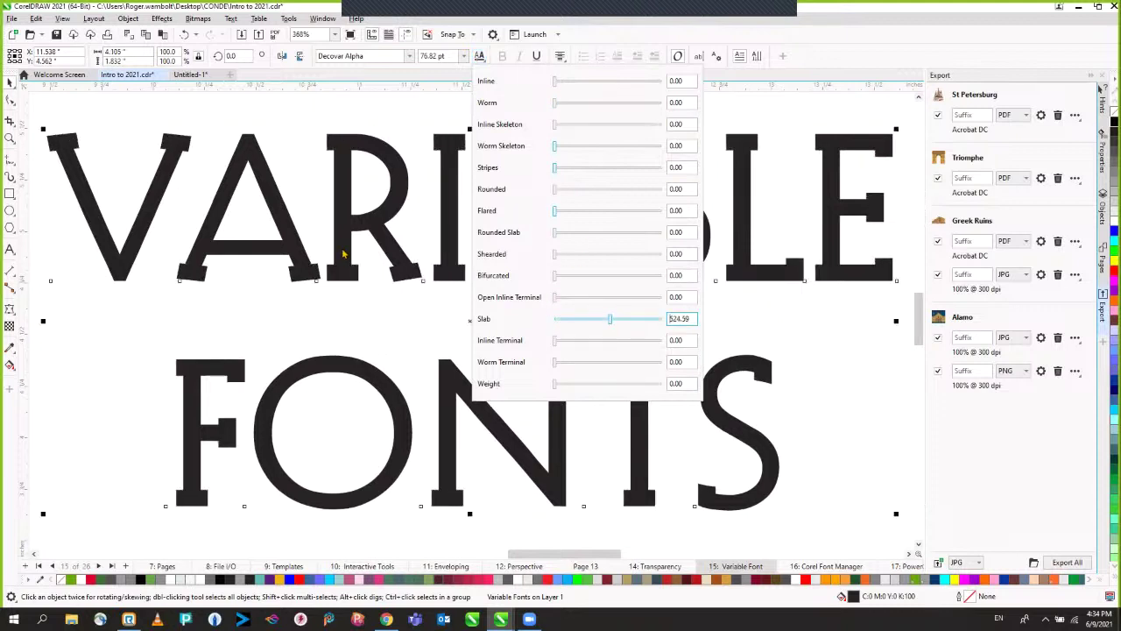
Step: Set the Weight axis of the "VARIABLE FONTS" text to about 415 and raise its Rounded axis to soften the letter corners
left_click(557, 388)
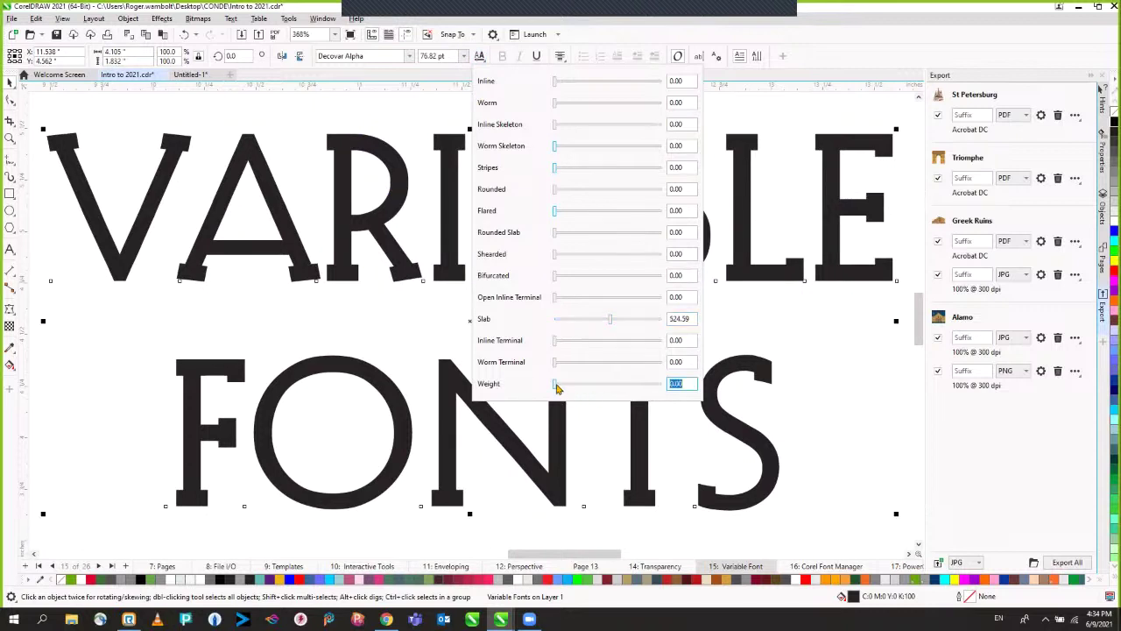
left_click_drag(571, 388, 603, 383)
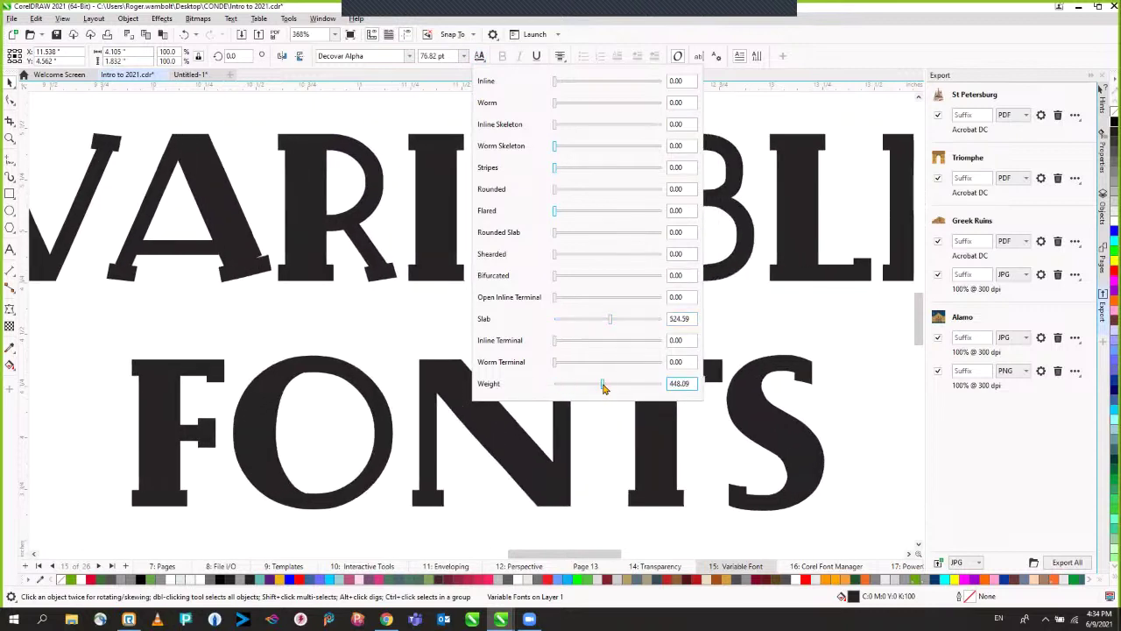
left_click(556, 194)
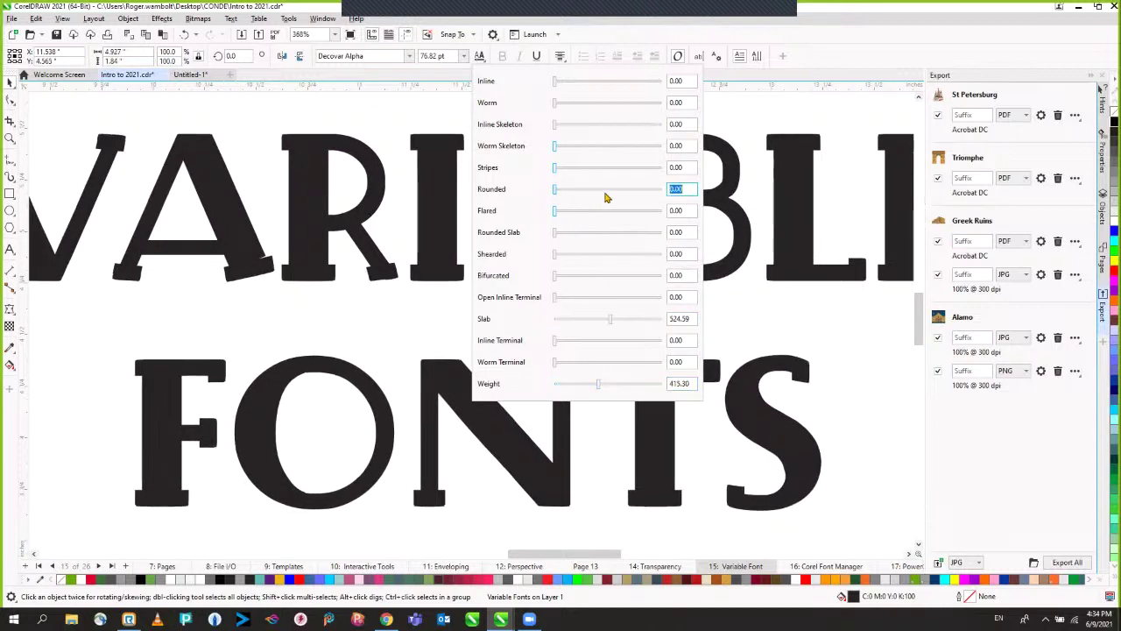
left_click_drag(554, 195, 631, 195)
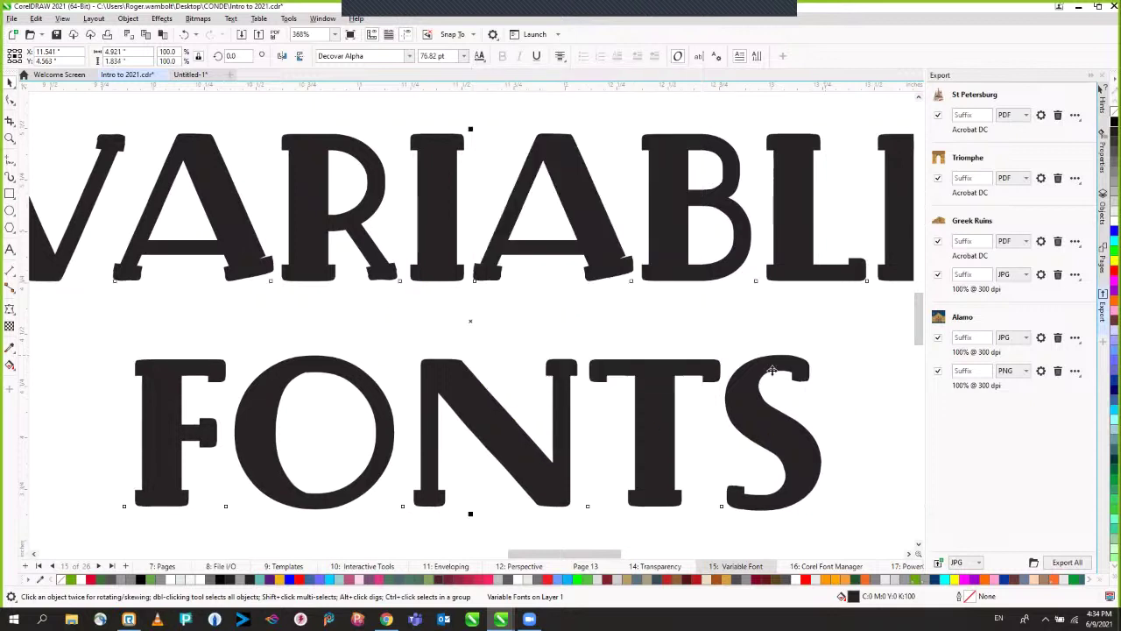
Step: Add the artistic text "CONDE" below the "VARIABLE FONTS" text
scroll(405, 433, "down", 4)
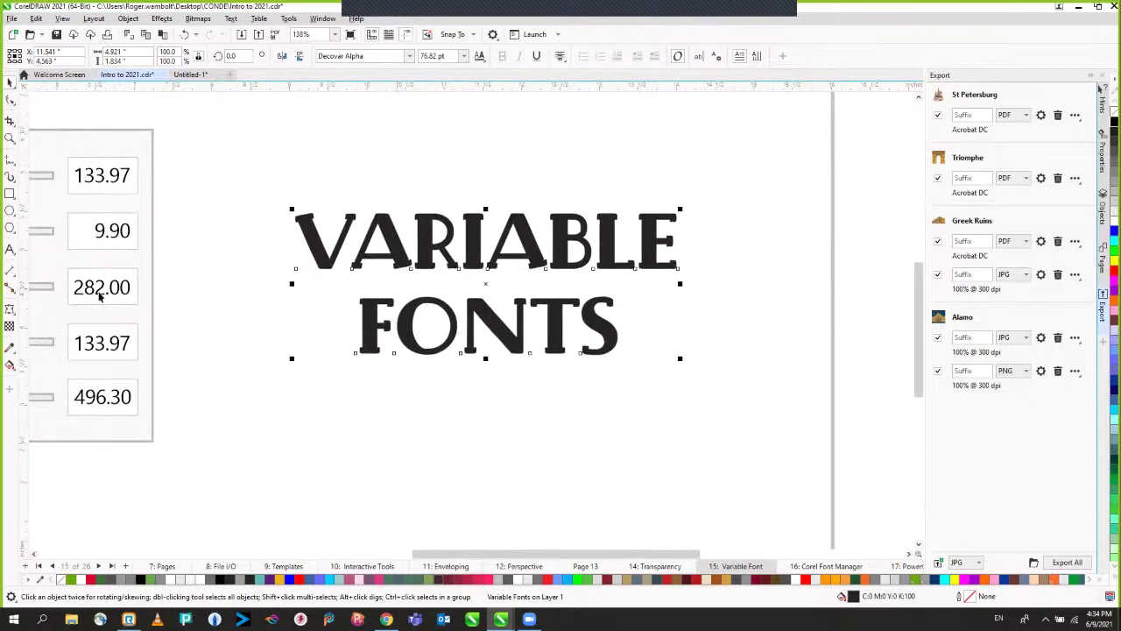
left_click(10, 250)
left_click(320, 445)
type("CO")
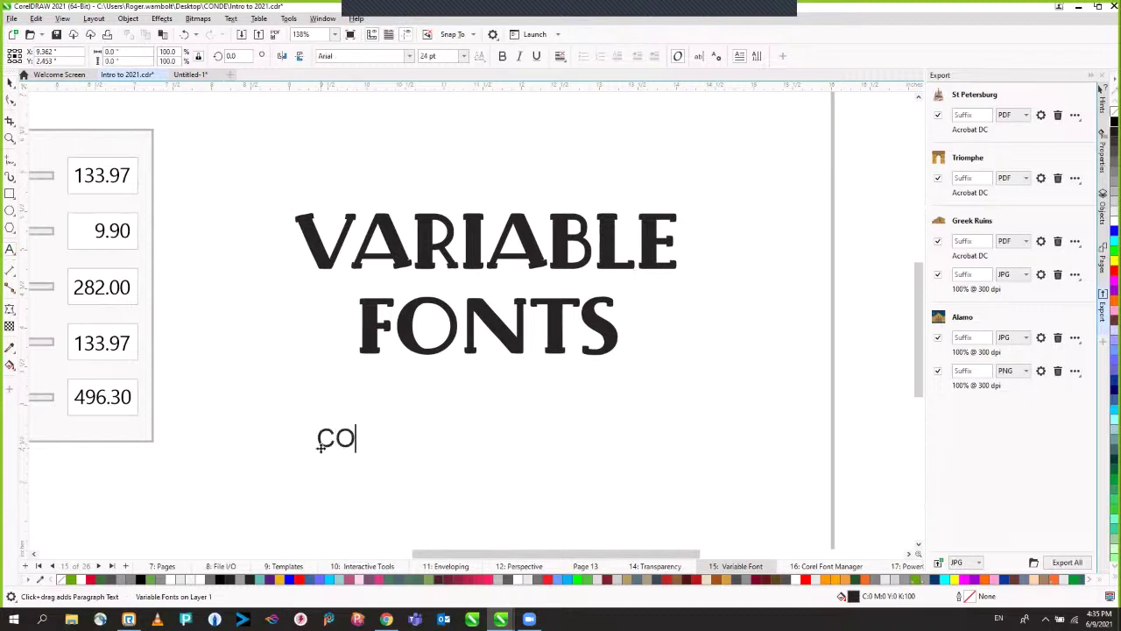
type("NDE")
key("Escape")
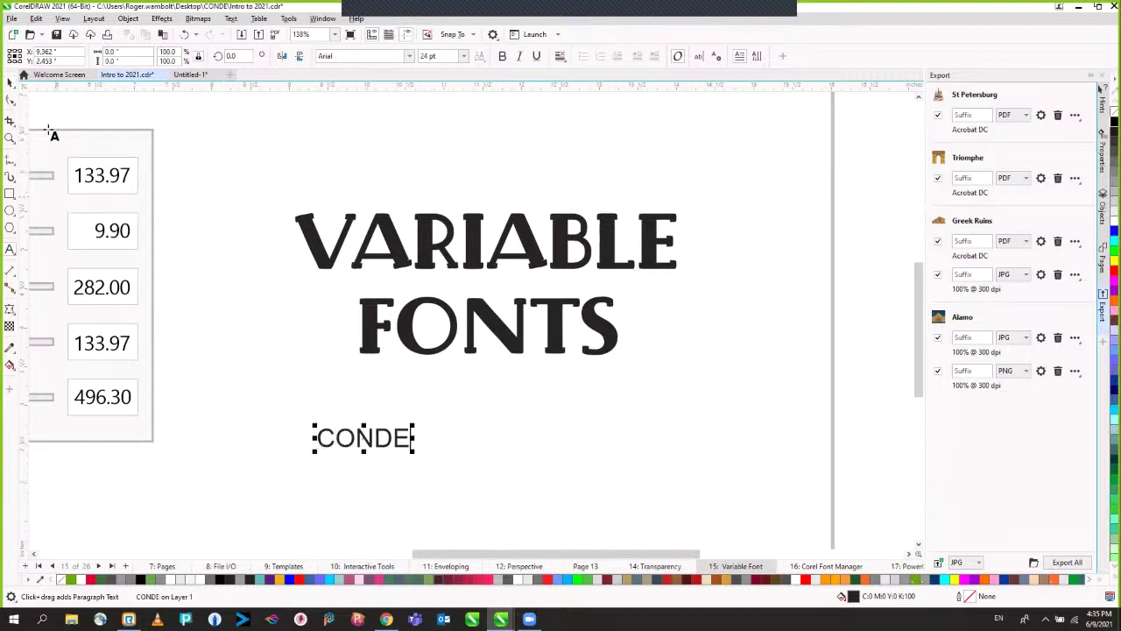
left_click(9, 82)
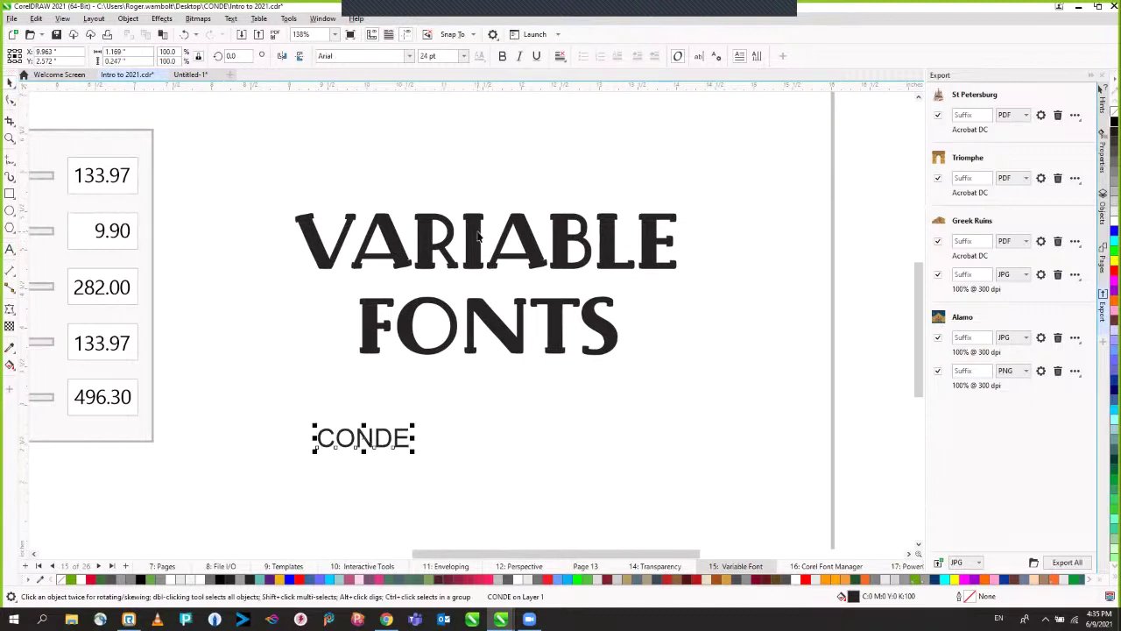
Step: Copy all properties of the "VARIABLE FONTS" text onto the "CONDE" text
left_click(477, 230)
left_click_drag(474, 225, 374, 431)
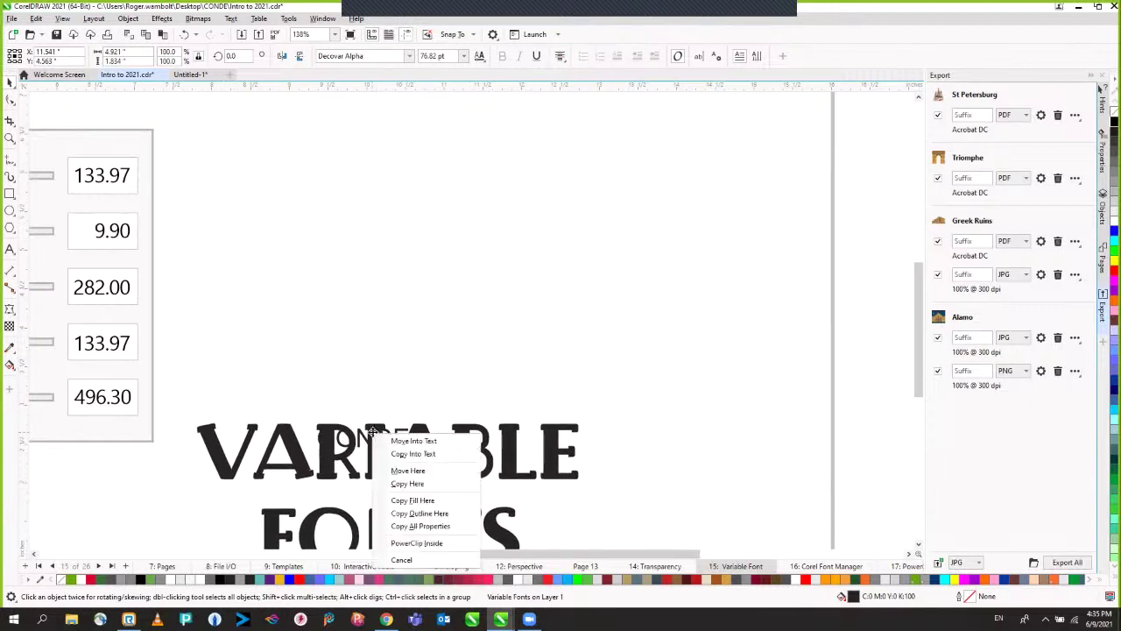
left_click(444, 525)
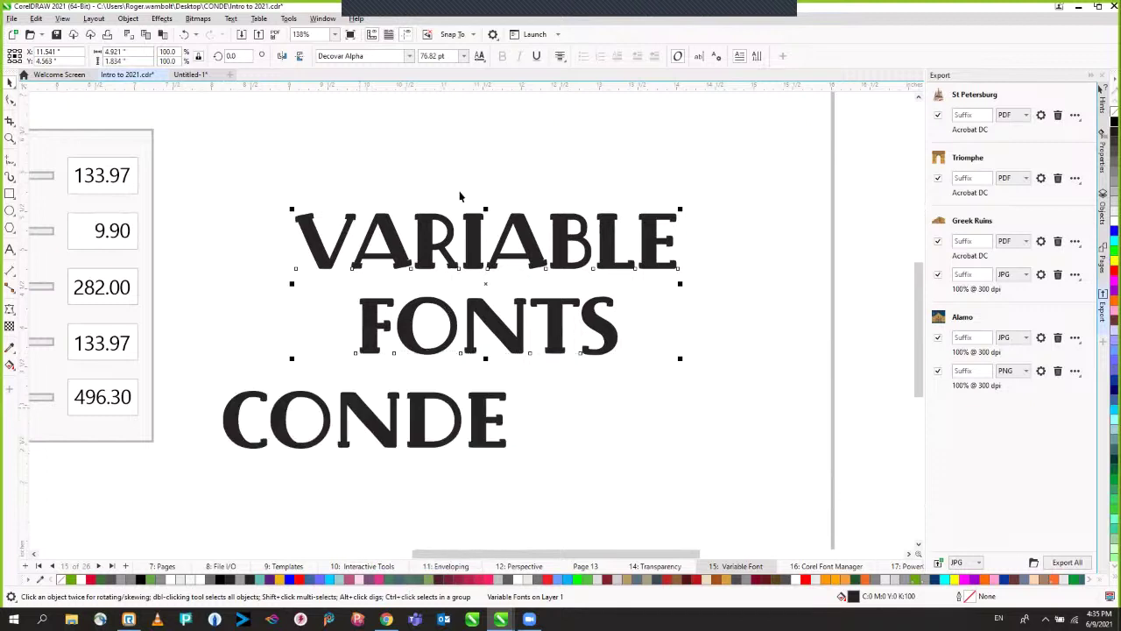
Step: Move the "CONDE" text directly beneath "FONTS", centred at about X 11.5, Y 3.0 inches
left_click(359, 419)
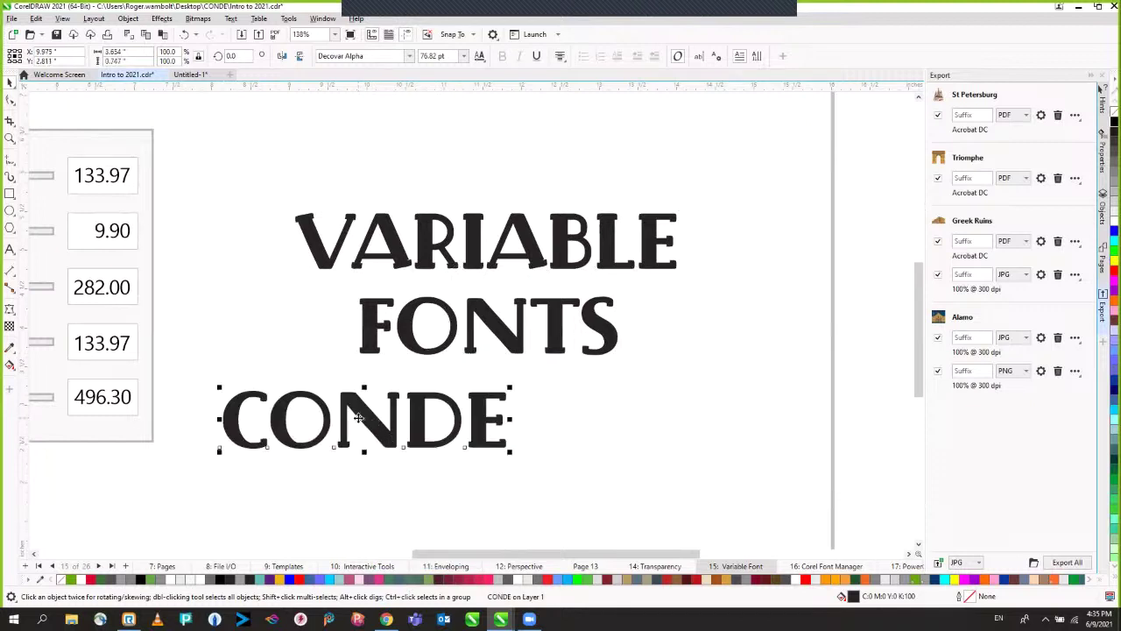
left_click_drag(396, 423, 476, 400)
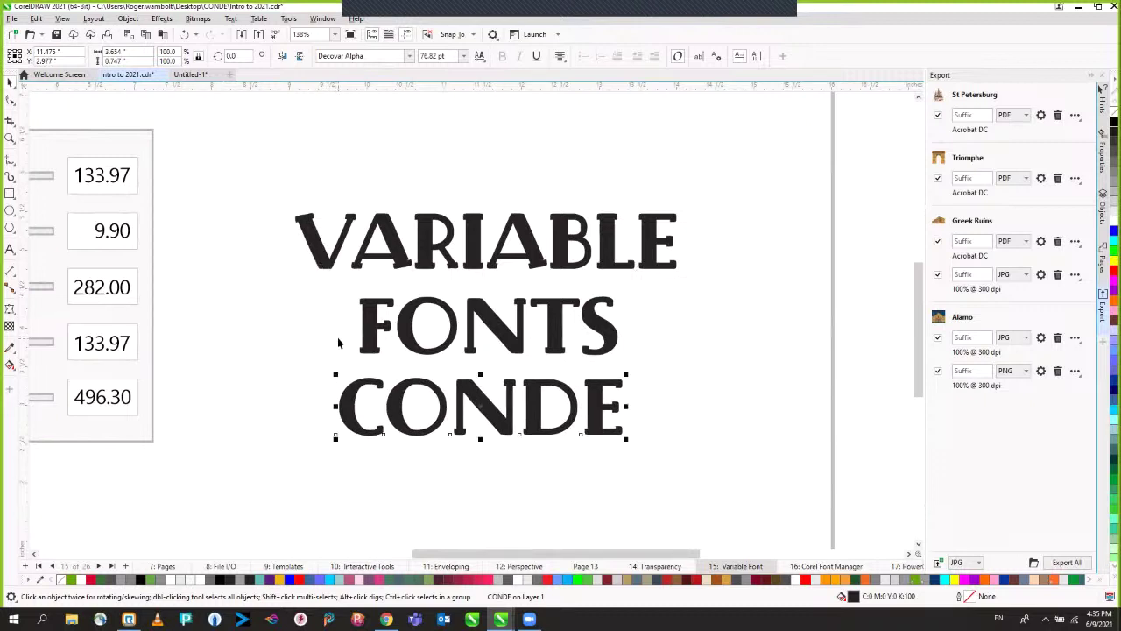
key("shift+F4")
Step: Go to page 16, "Corel Font Manager", and launch the Corel Font Manager 2021 (64-Bit) application
key("Page_Down")
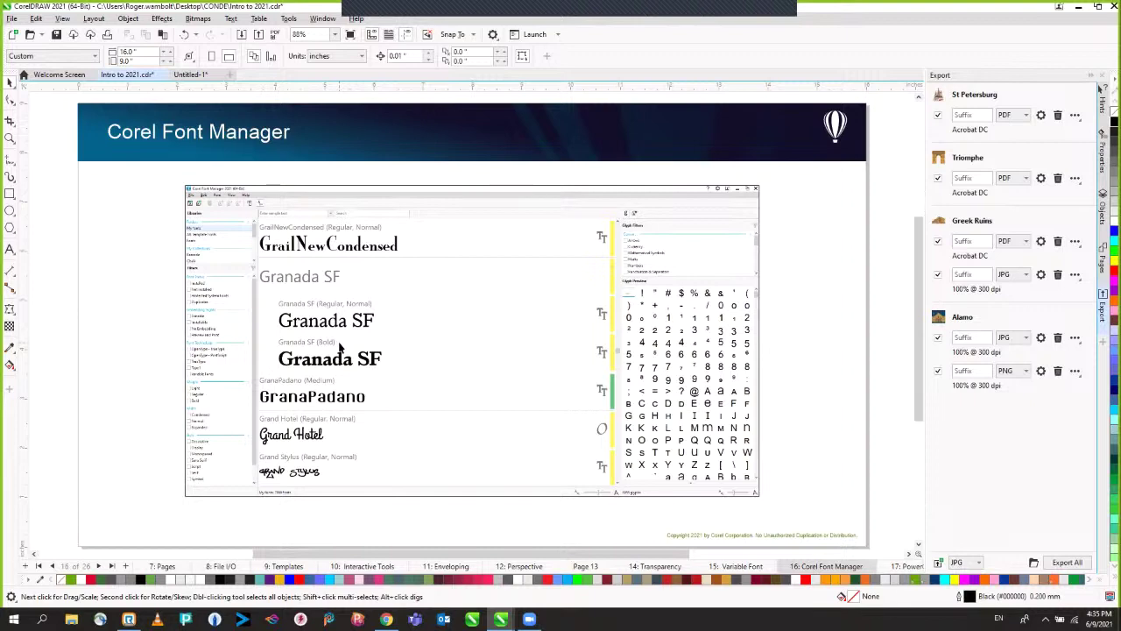
key("super")
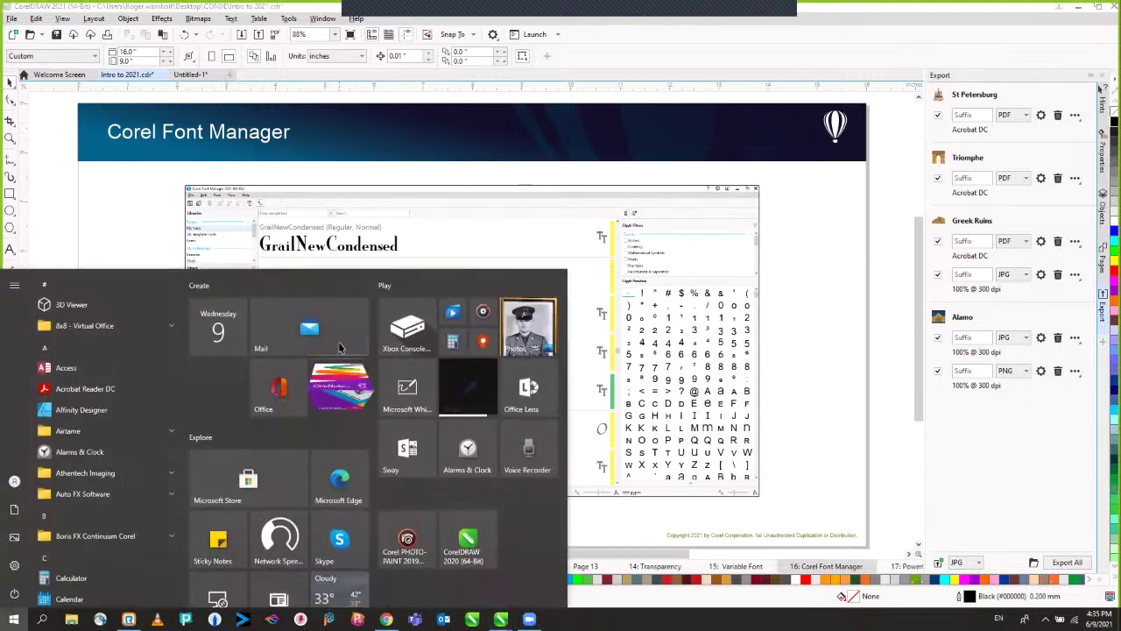
type("corel f")
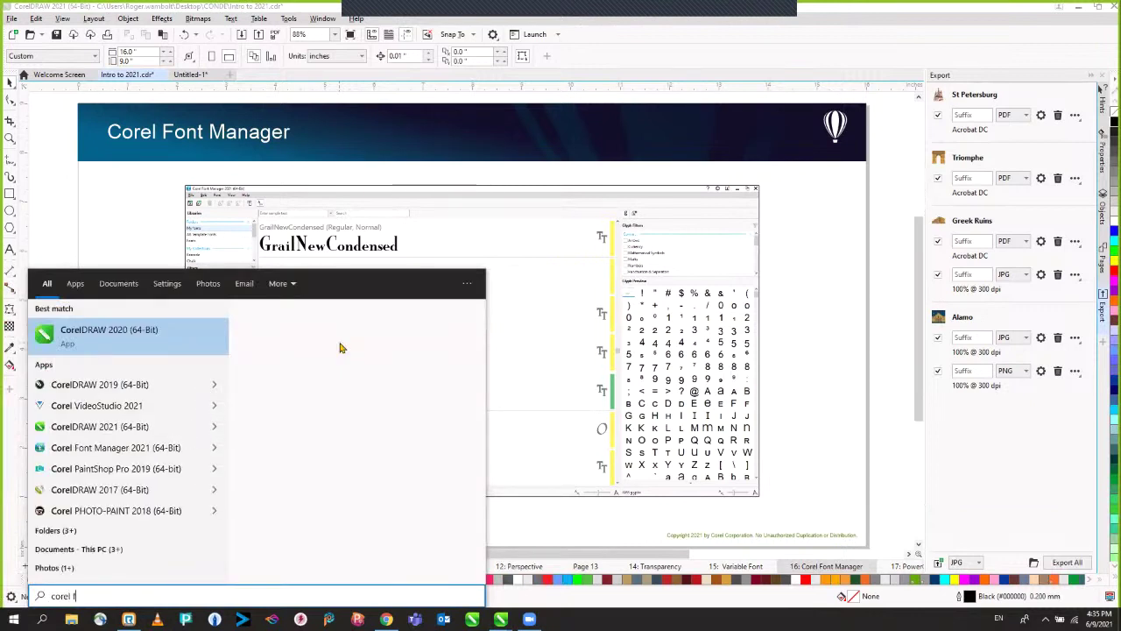
type("ont")
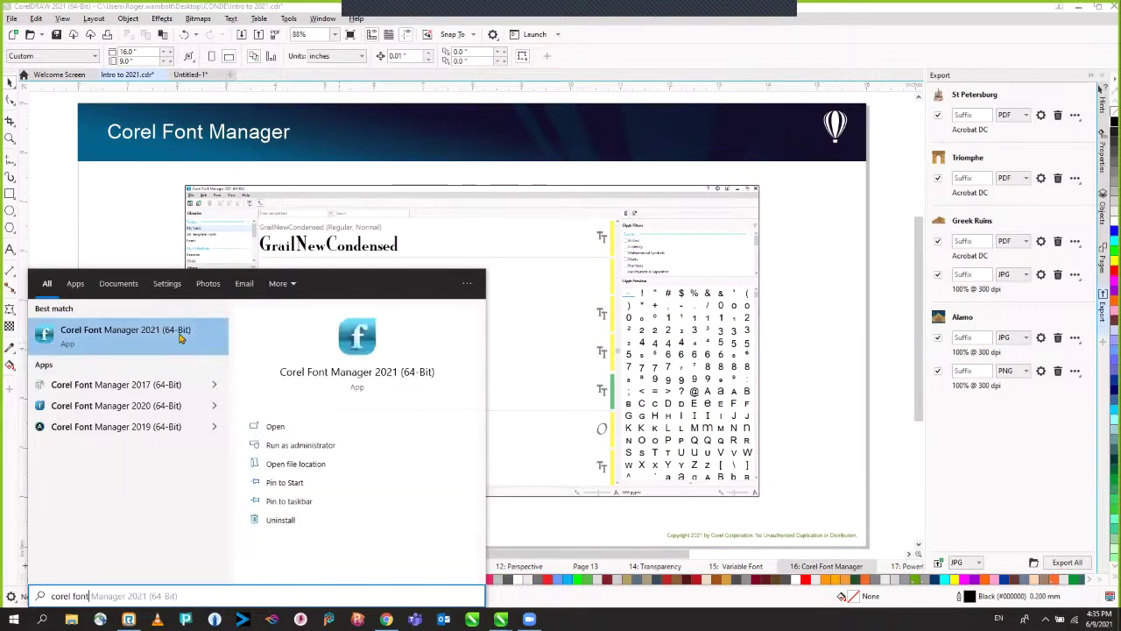
left_click(122, 335)
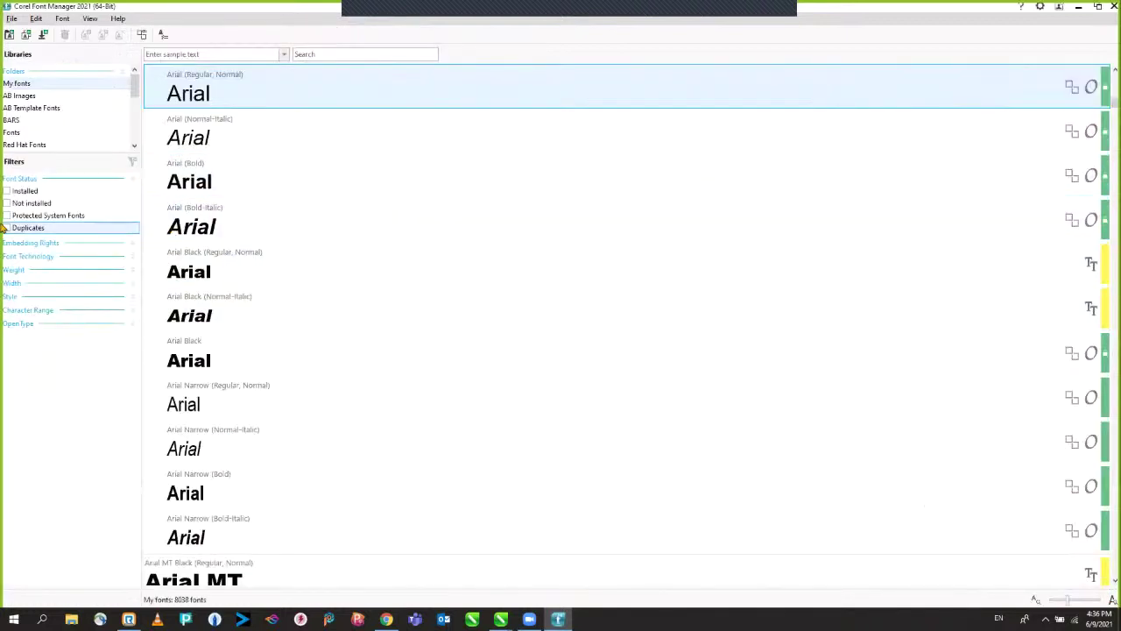
Step: Enlarge the Libraries area to show all of My Collections and view the fonts in the Chalk, Decorative and Poster collections
left_click_drag(48, 150, 48, 388)
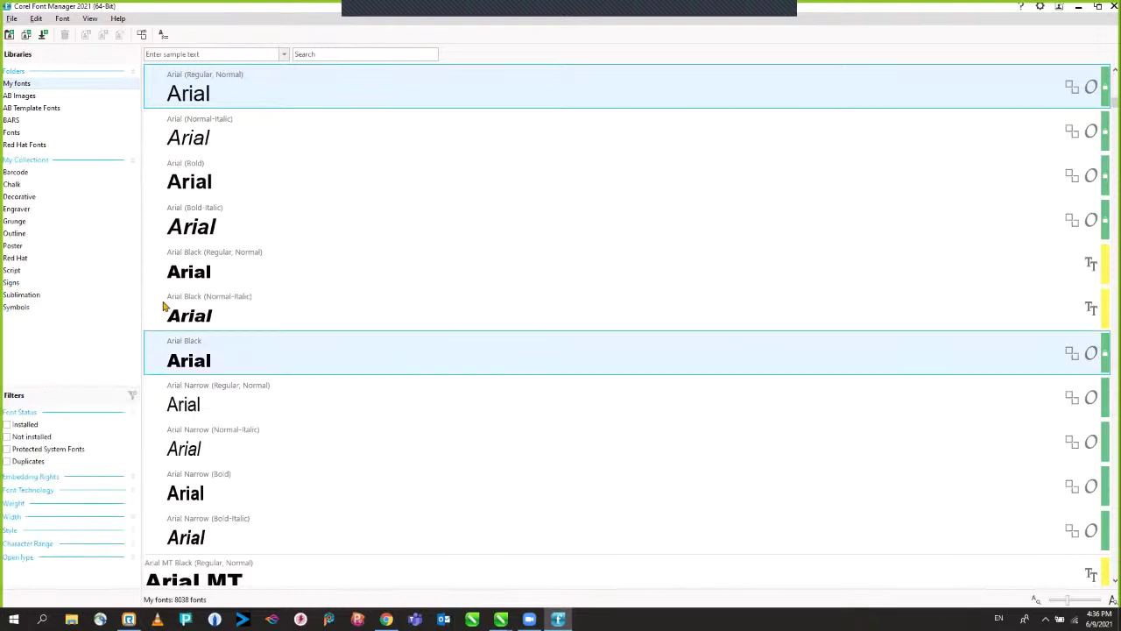
left_click(21, 187)
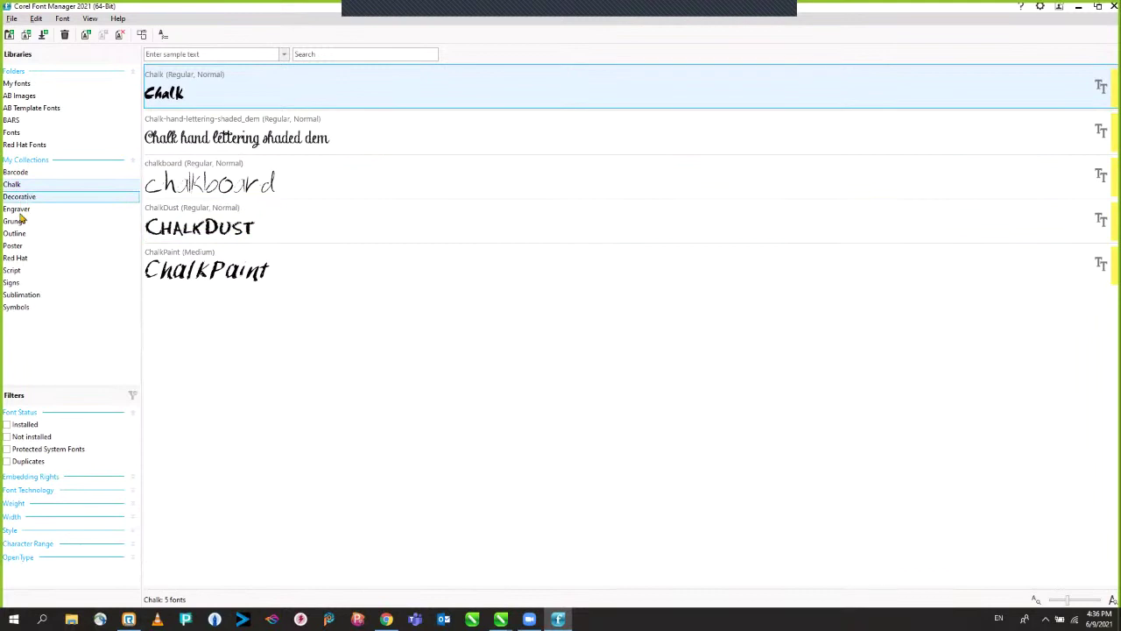
left_click(19, 200)
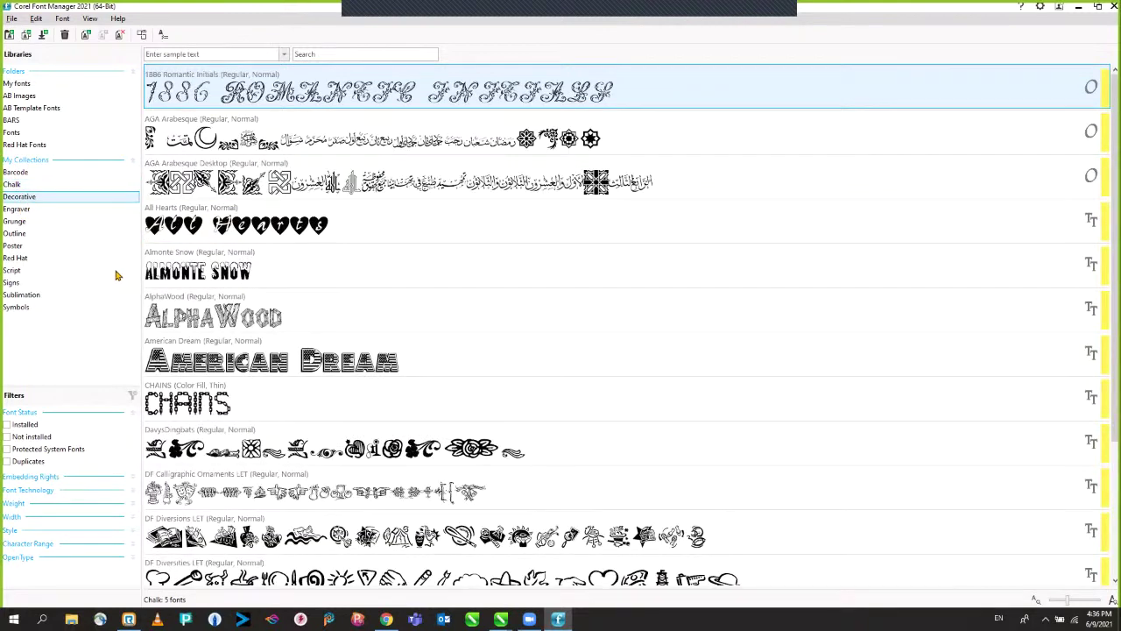
left_click(29, 250)
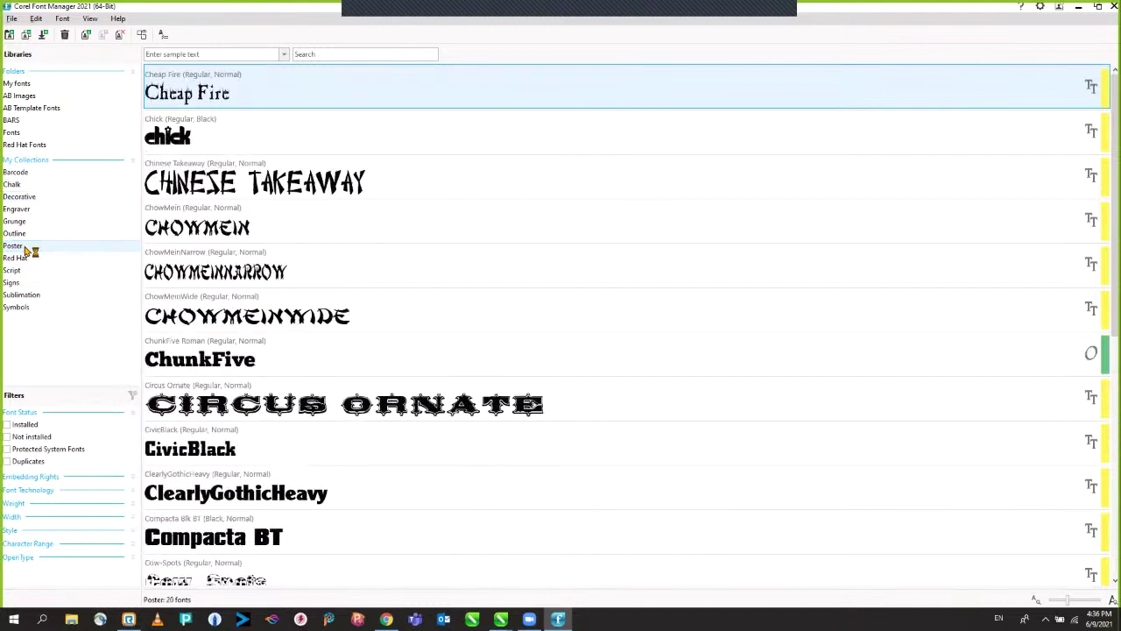
Step: Export the font folders and collections as an XML file named 060921 in the Corel Content folder
left_click(12, 18)
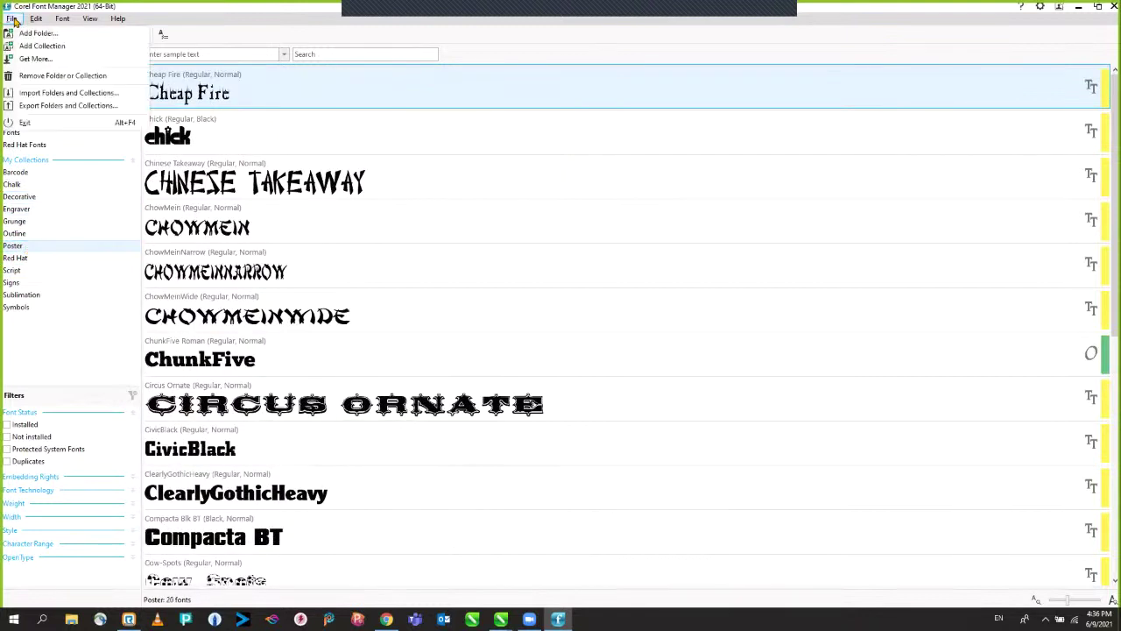
left_click(73, 106)
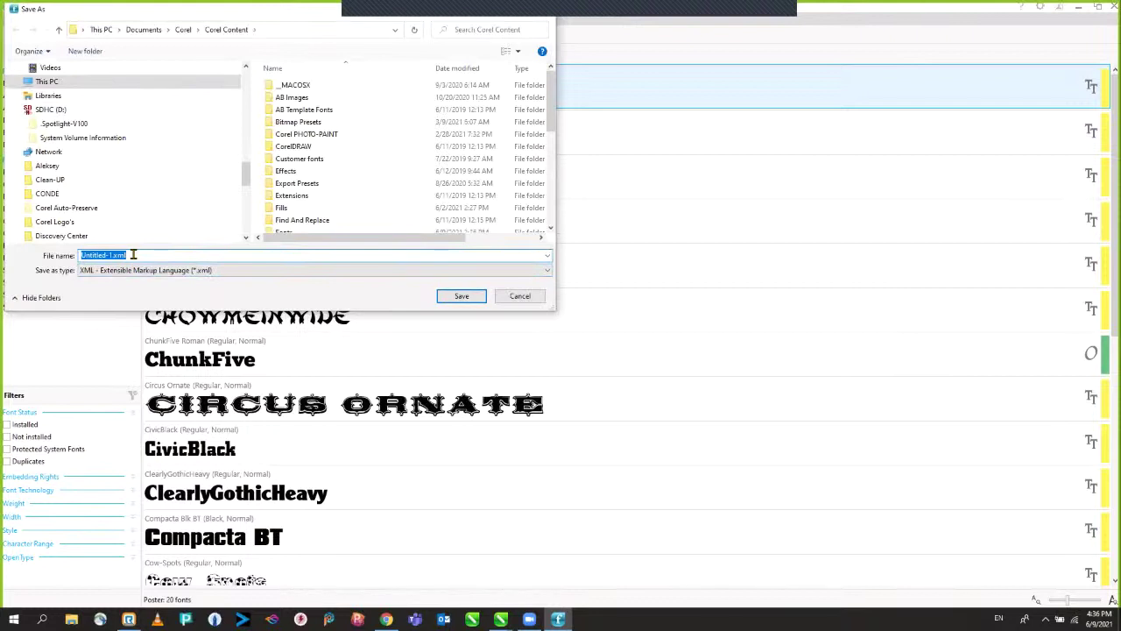
type("060")
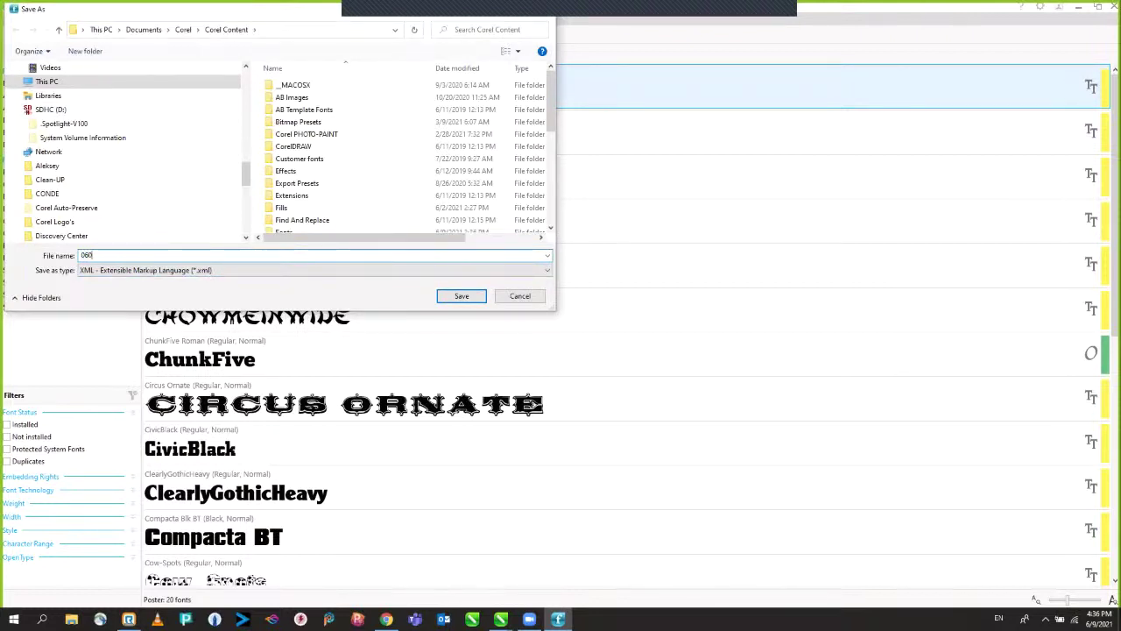
type("921")
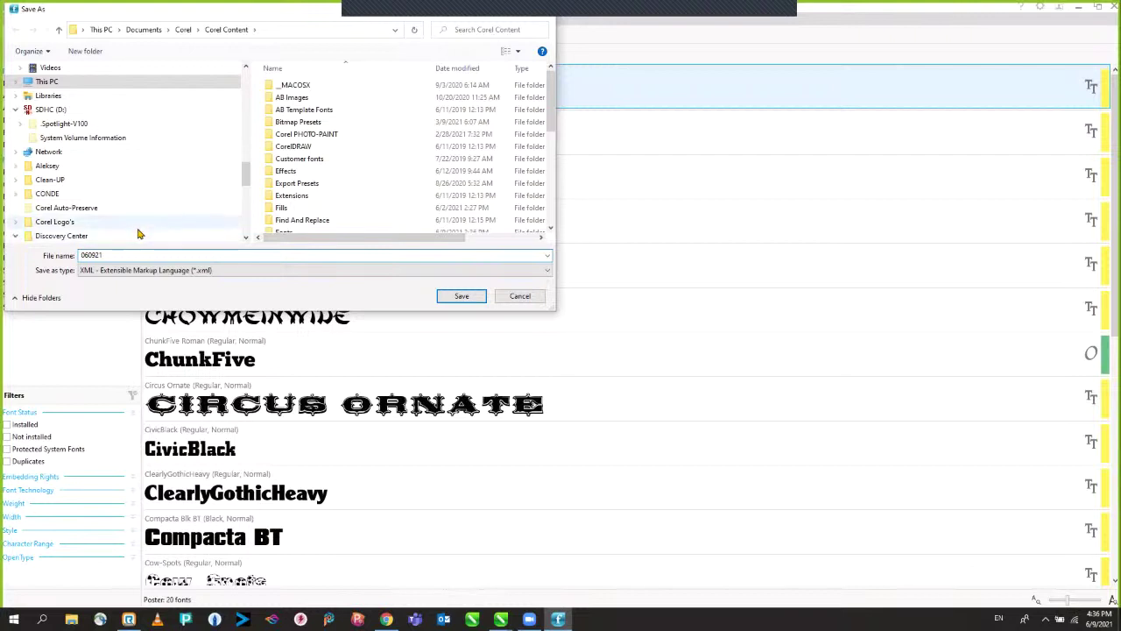
left_click(462, 297)
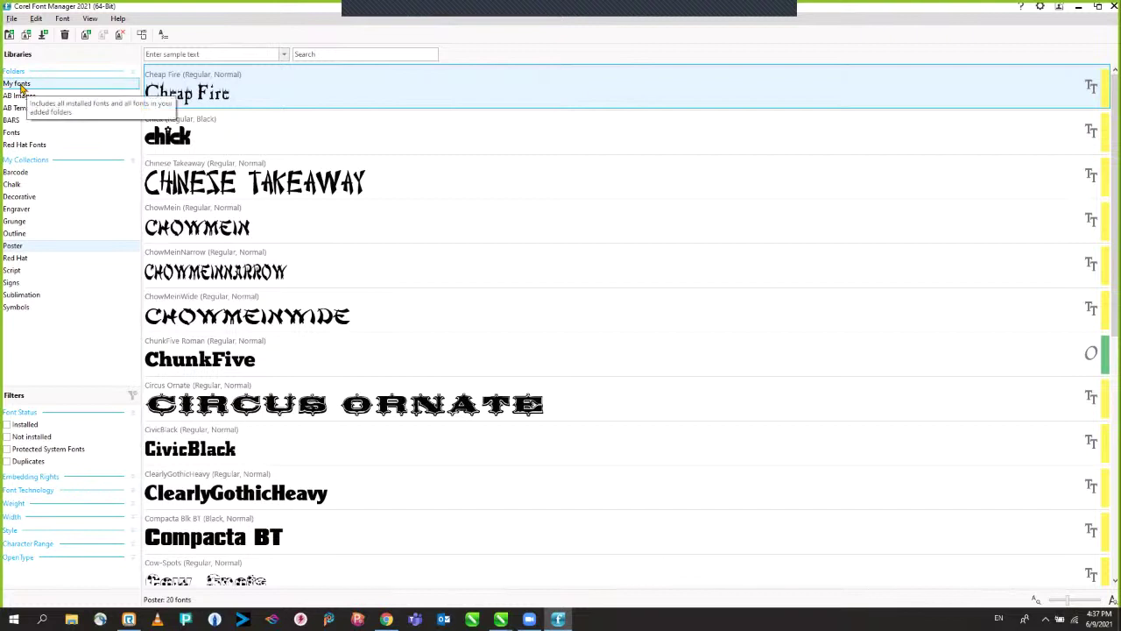
Step: In File Explorer, look through Documents > Corel > Corel Content for the Fonts and Large Font Collection folders, and close the window
left_click(72, 619)
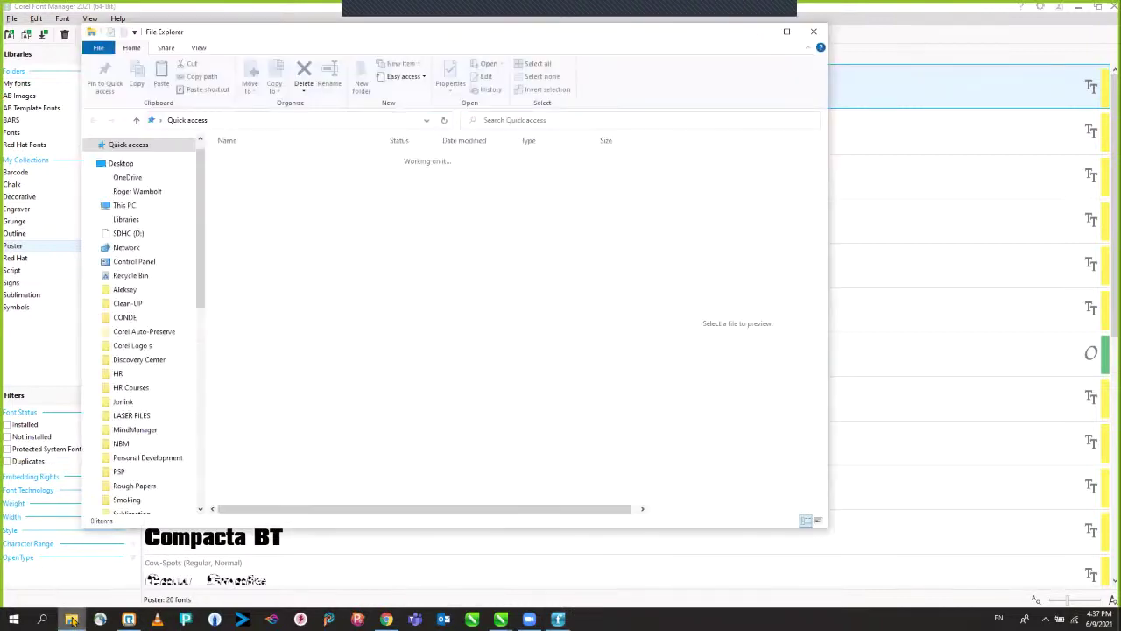
scroll(140, 262, "down", 5)
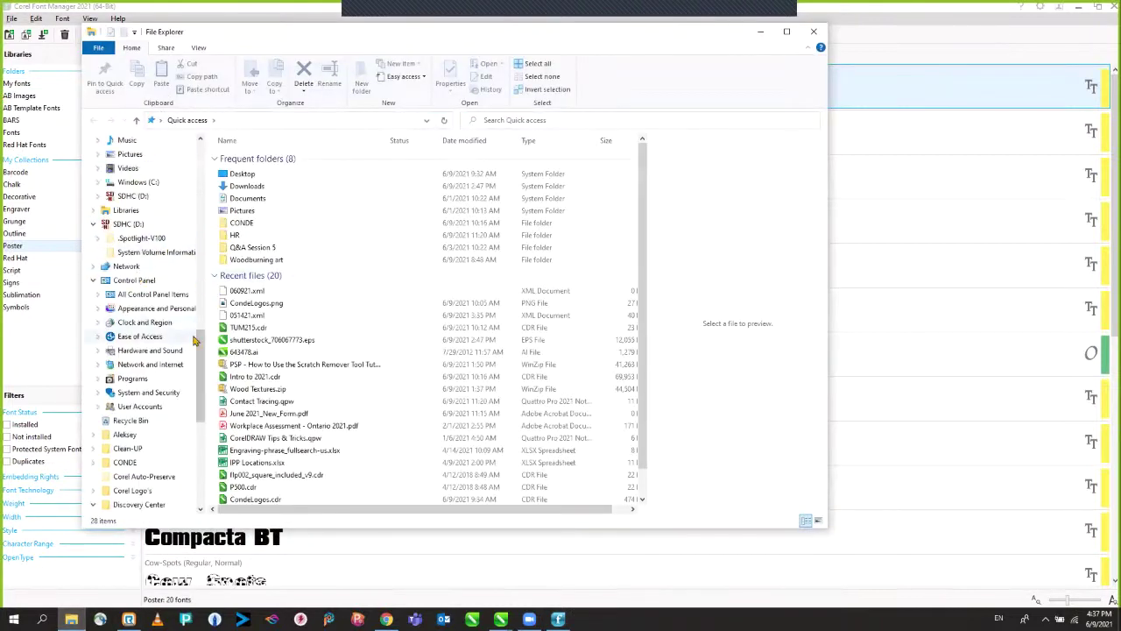
scroll(203, 155, "up", 3)
scroll(204, 155, "up", 10)
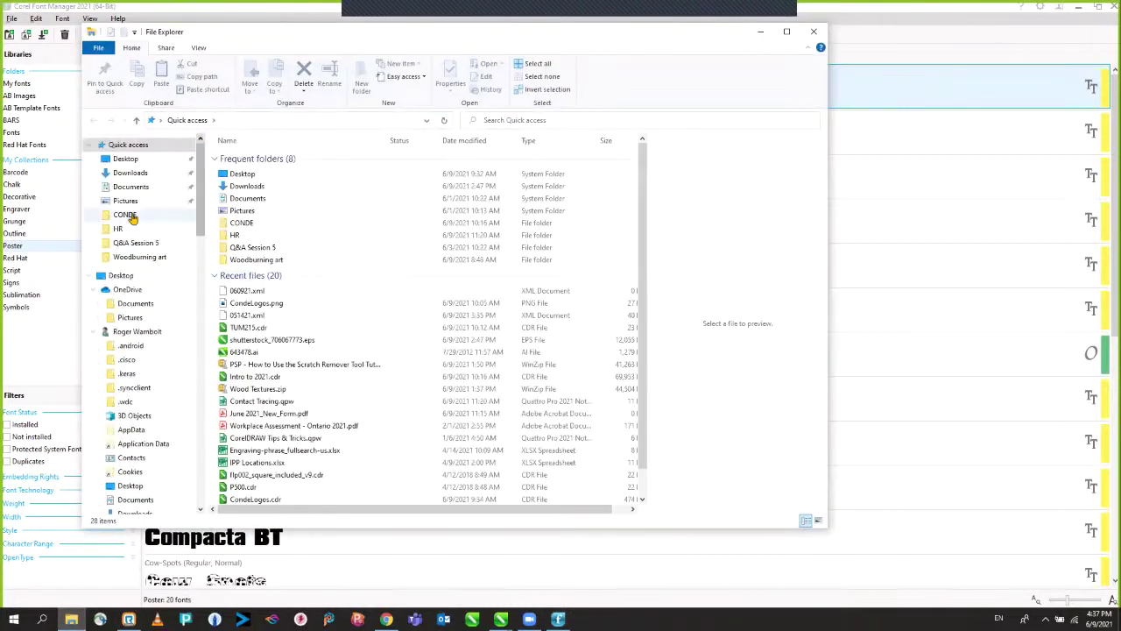
left_click(142, 188)
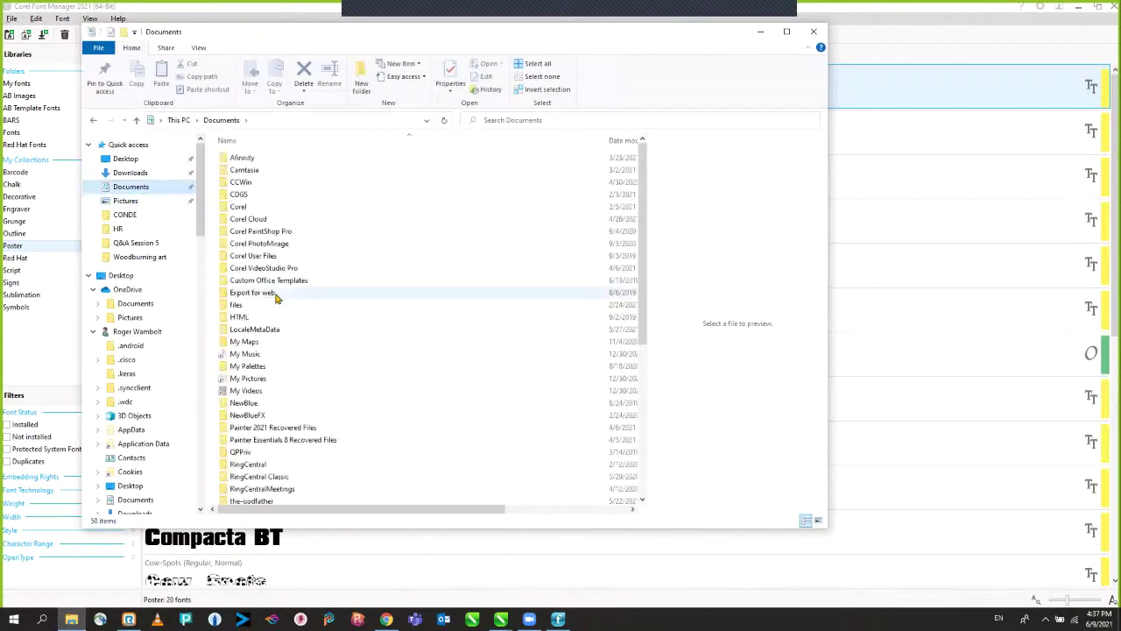
double_click(236, 206)
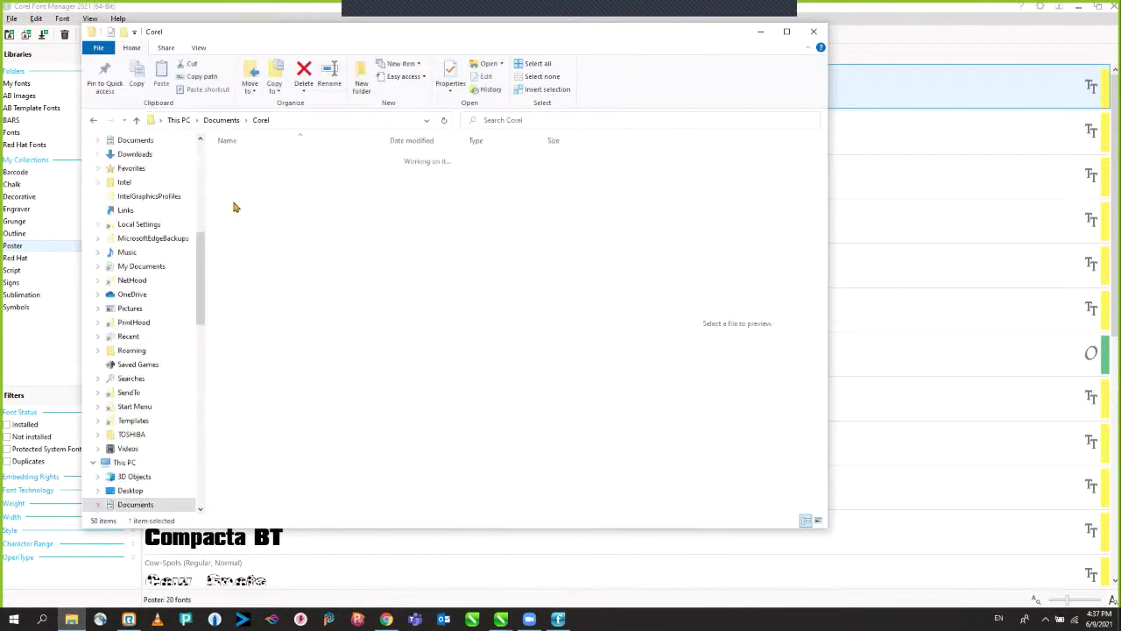
double_click(263, 171)
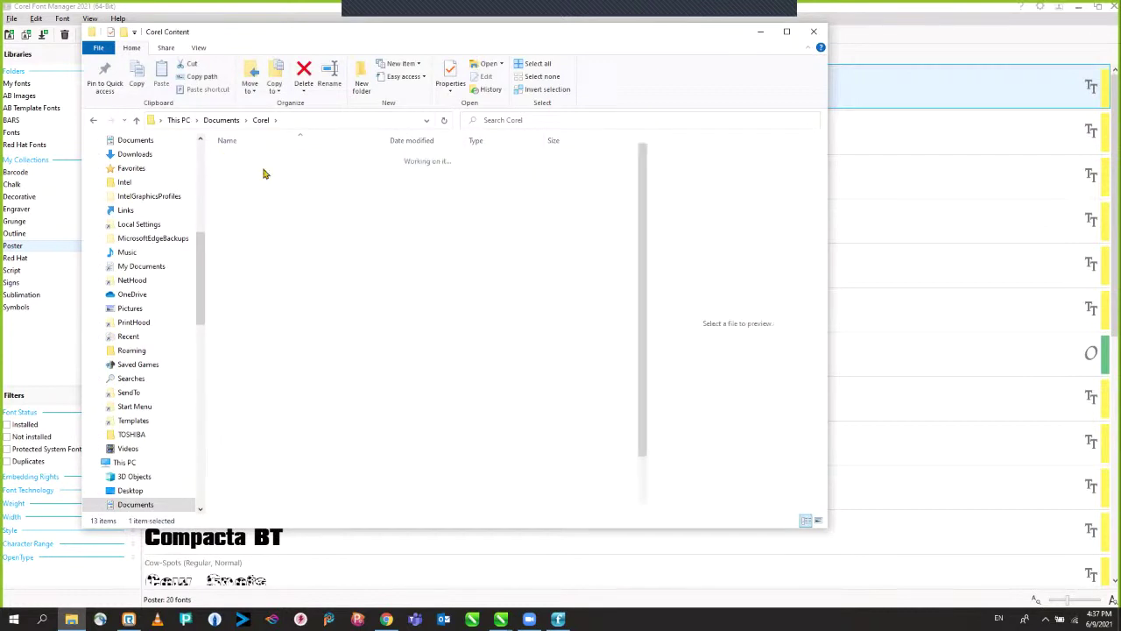
left_click(244, 308)
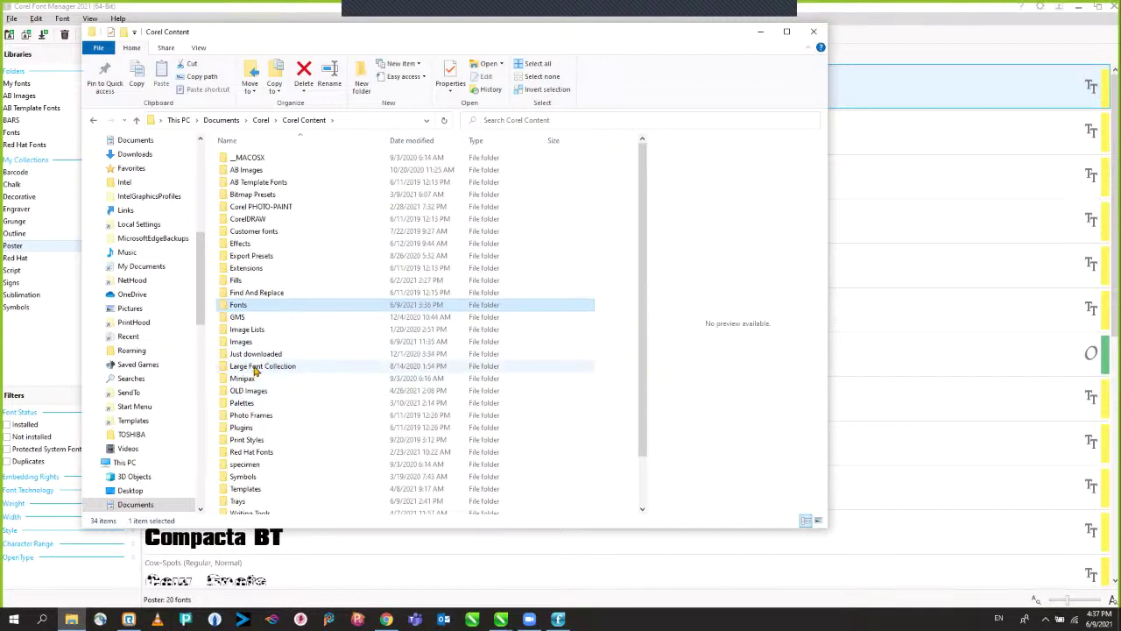
mouse_move(258, 372)
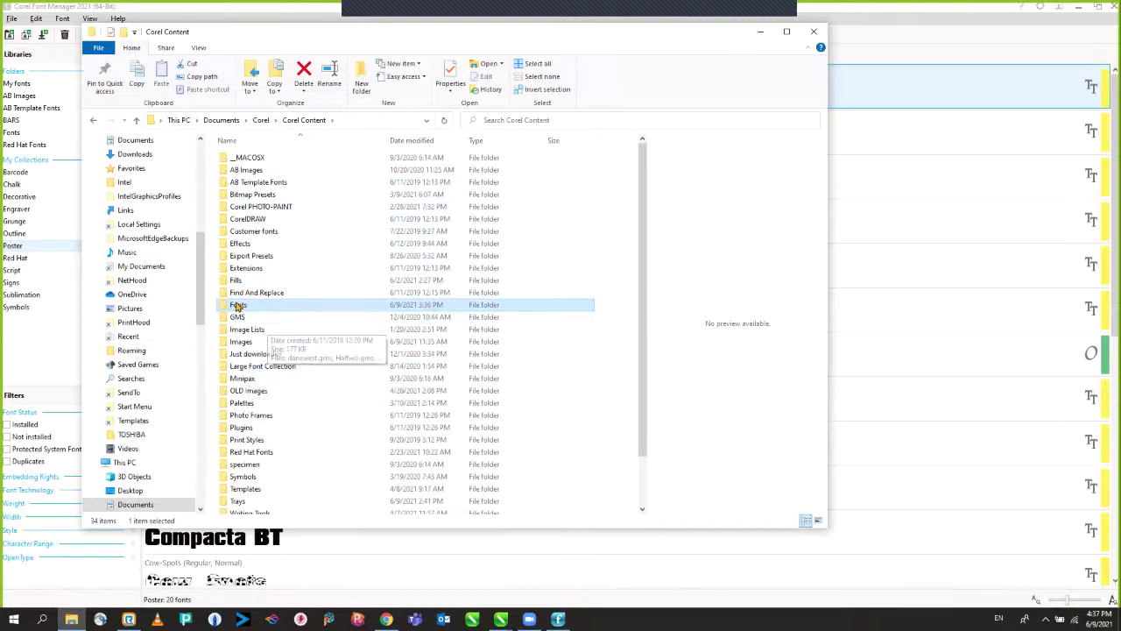
left_click(814, 32)
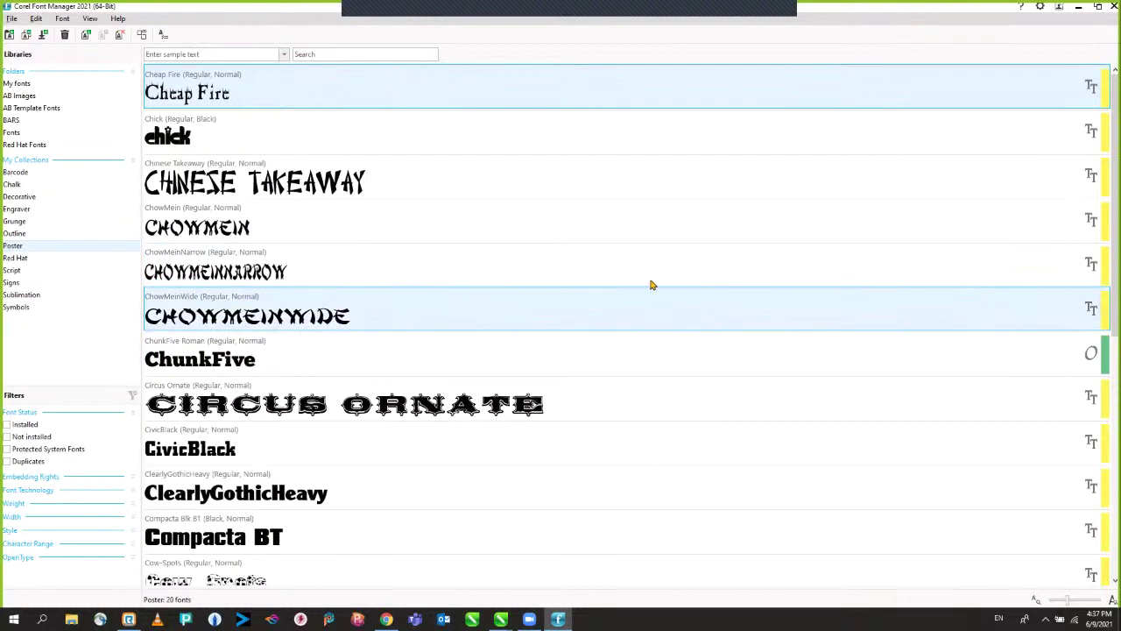
Step: Install the Chinese Takeaway font from the Poster collection
left_click(299, 184)
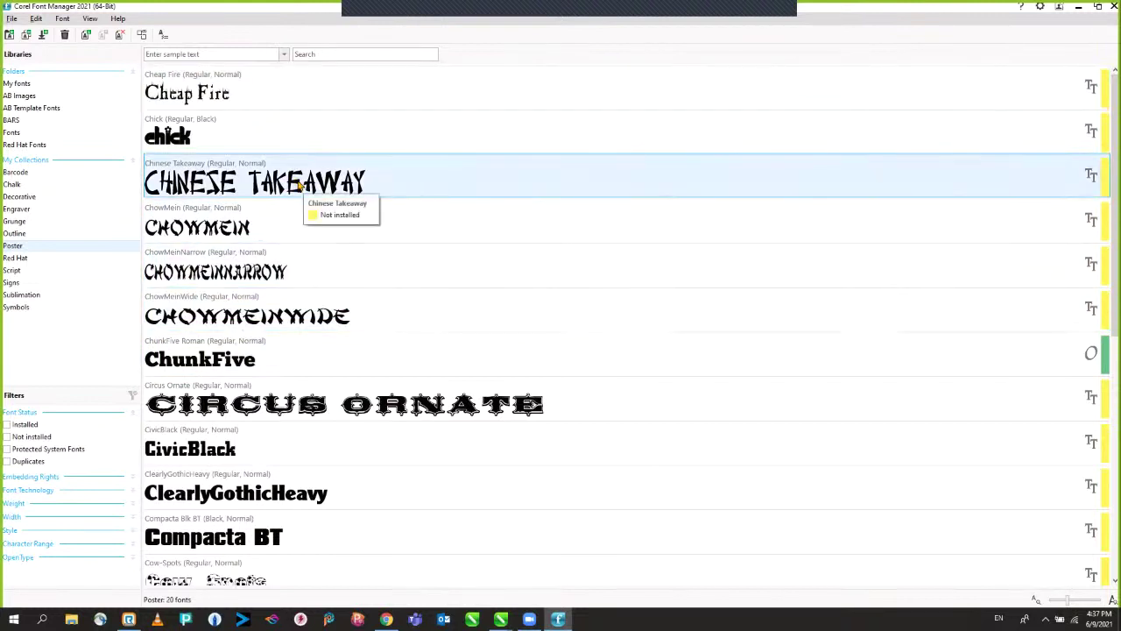
right_click(299, 184)
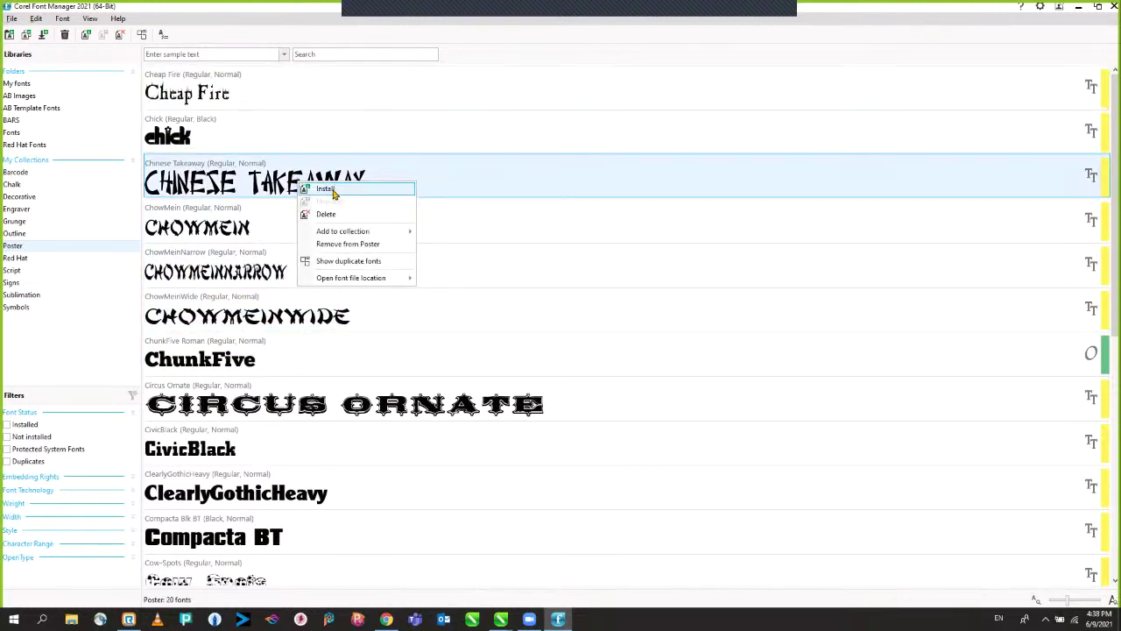
left_click(331, 193)
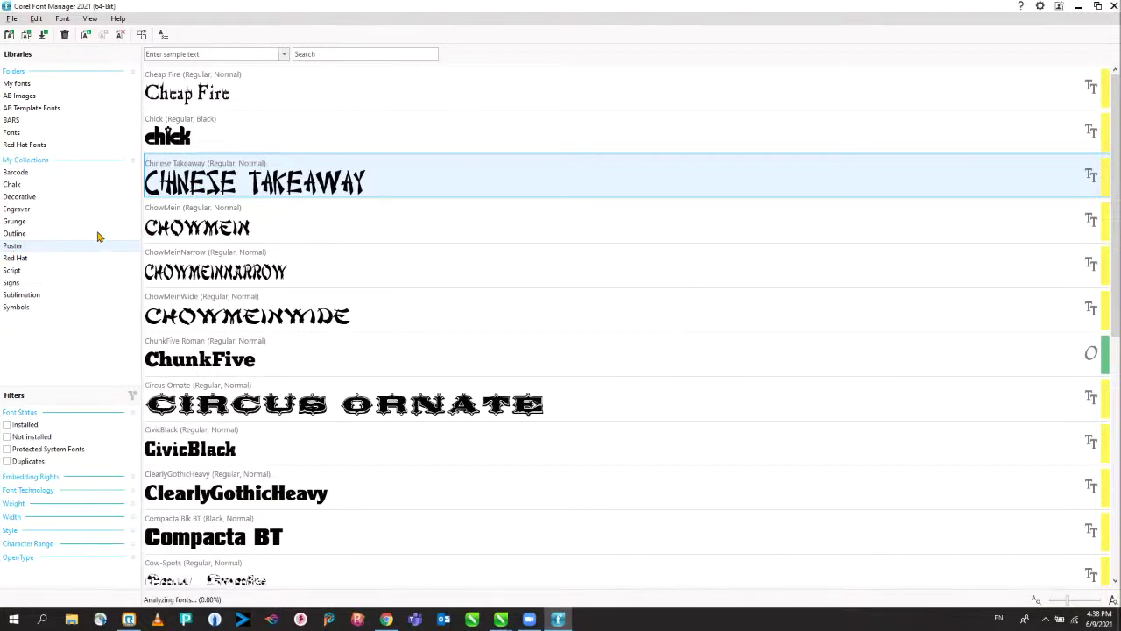
Step: Switch back to CorelDRAW and select all characters of the "Corel Font Manager" title text for editing
left_click(501, 619)
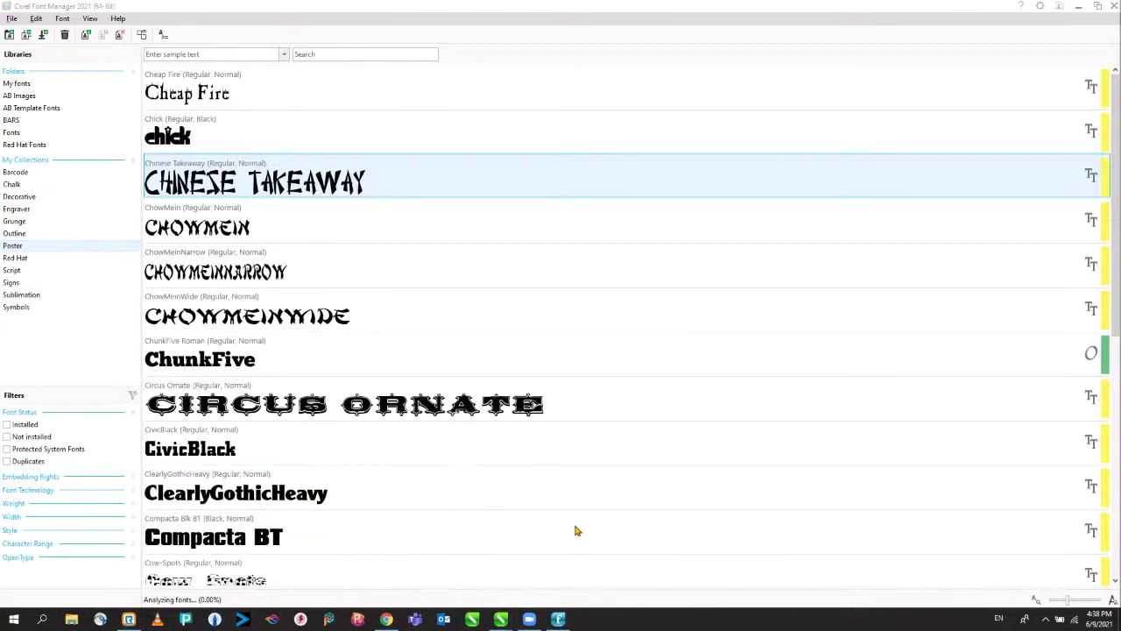
key("alt+Tab")
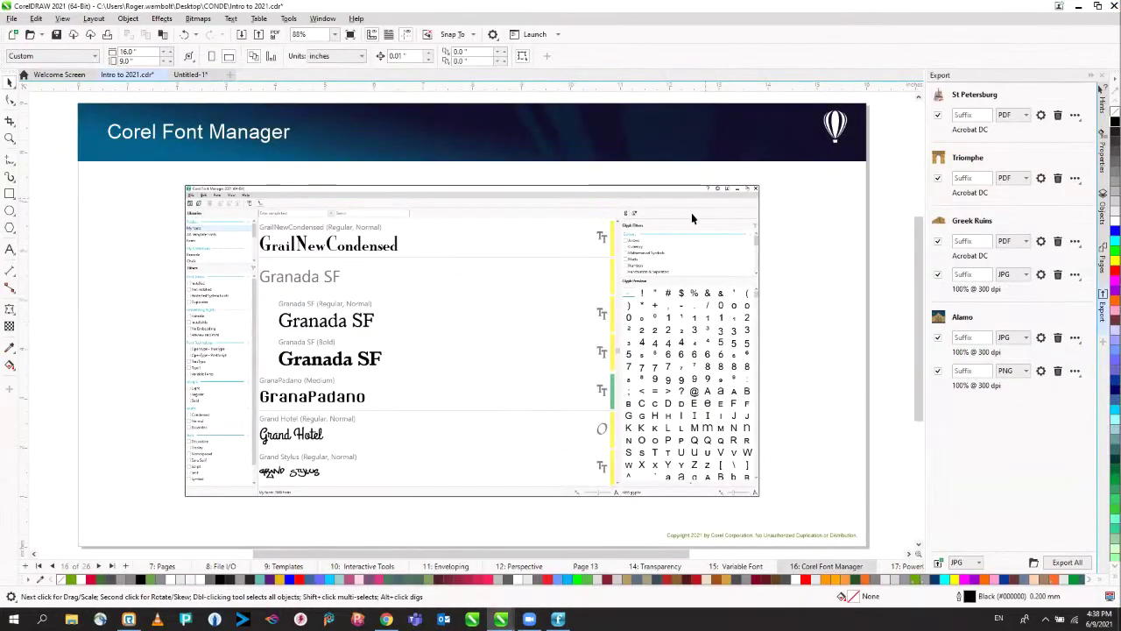
left_click(119, 137)
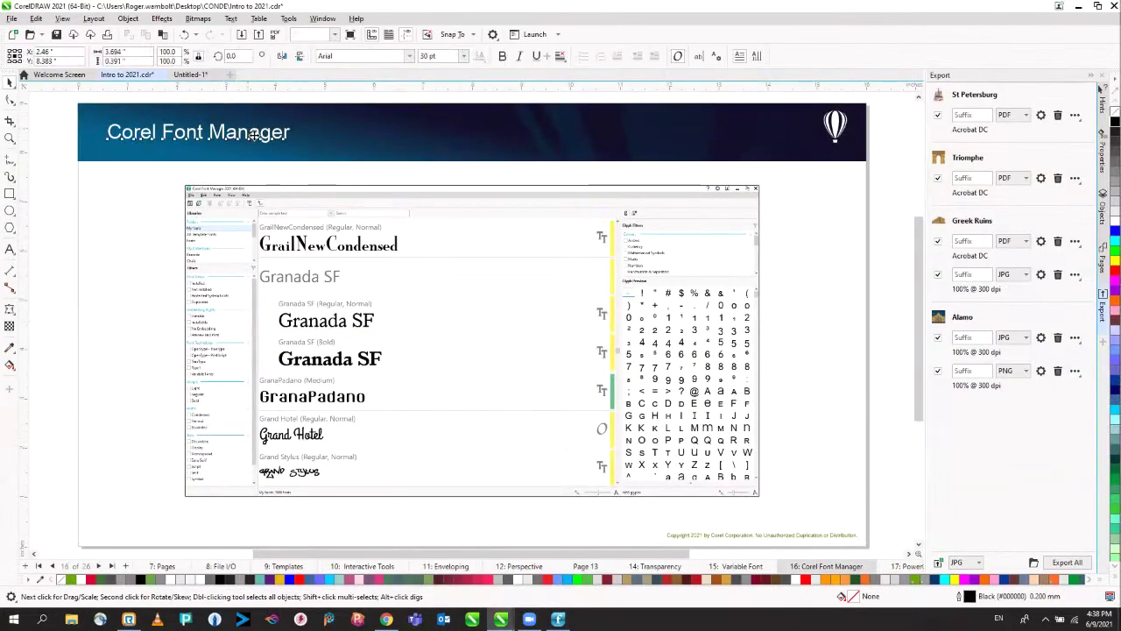
double_click(119, 137)
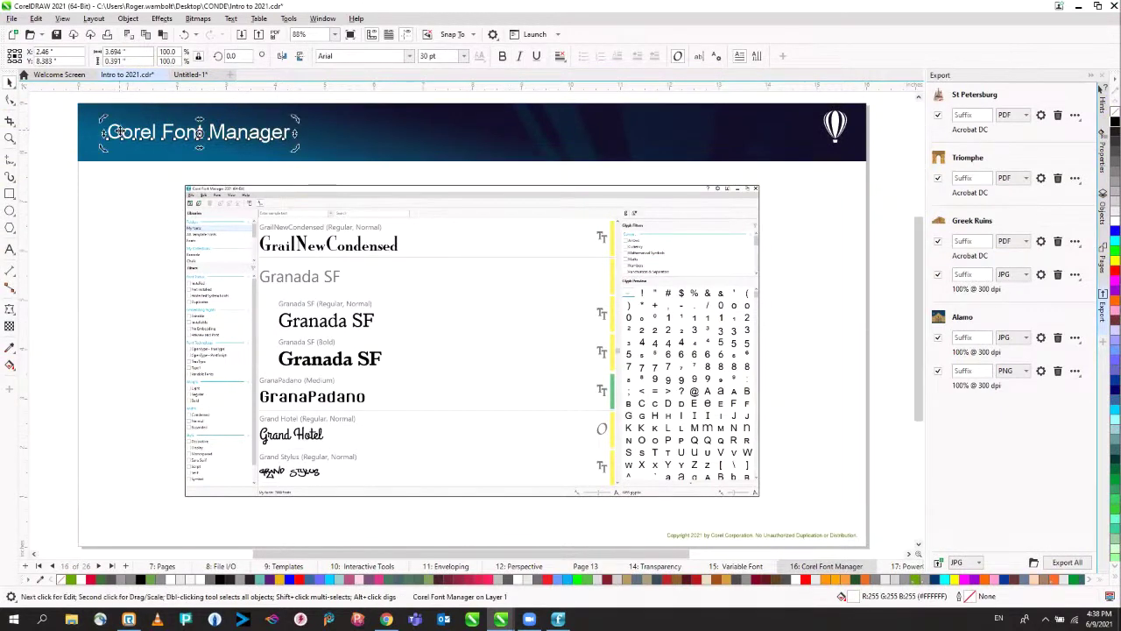
left_click(105, 131)
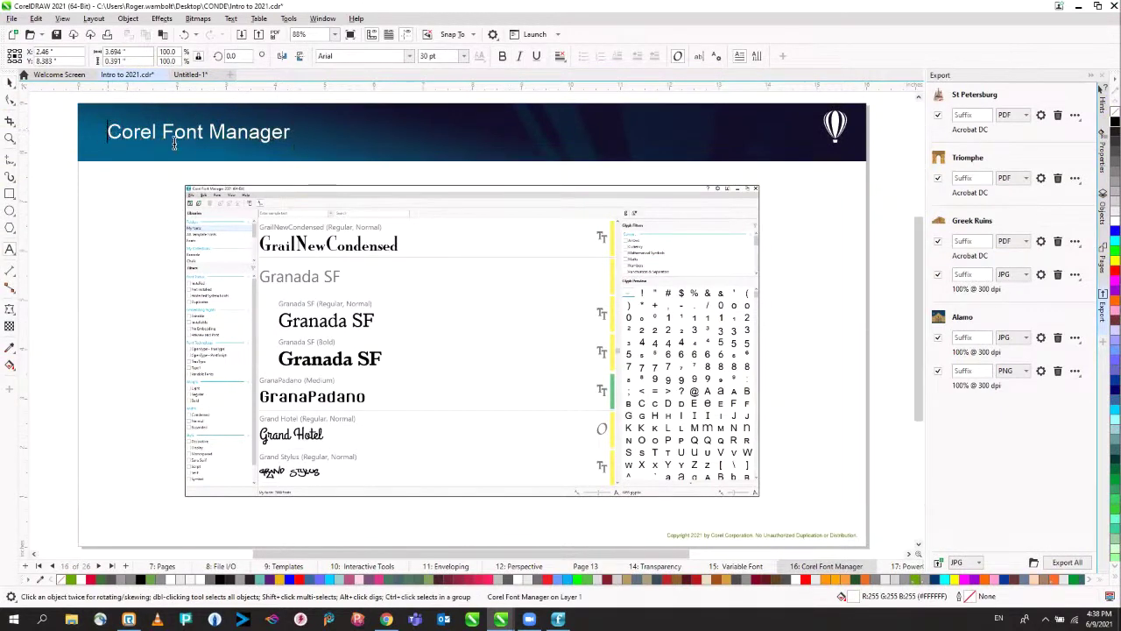
left_click_drag(105, 132, 330, 153)
Step: Filter the title's font list by the Chalk collection, then by fonts that are not installed, and leave the title without applying one
left_click(408, 57)
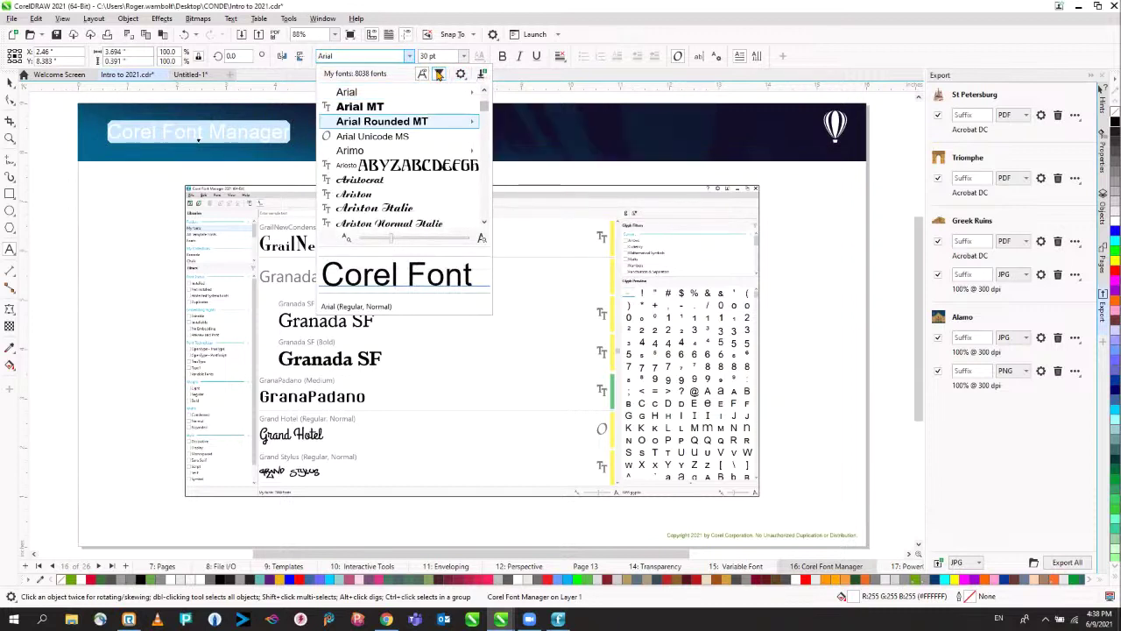
left_click(438, 73)
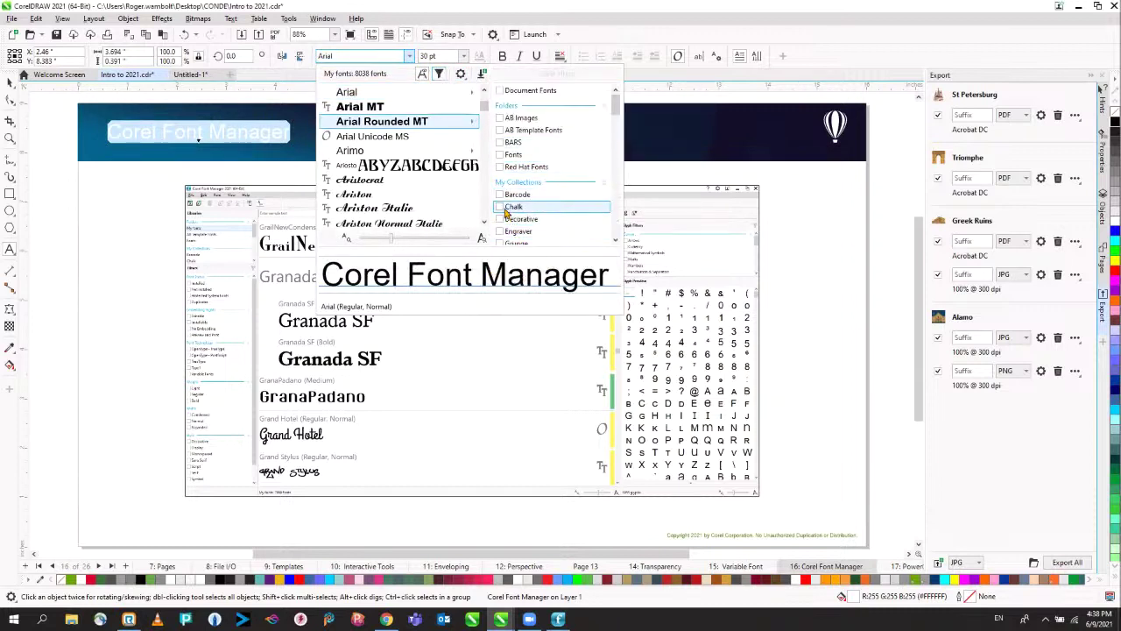
left_click(501, 208)
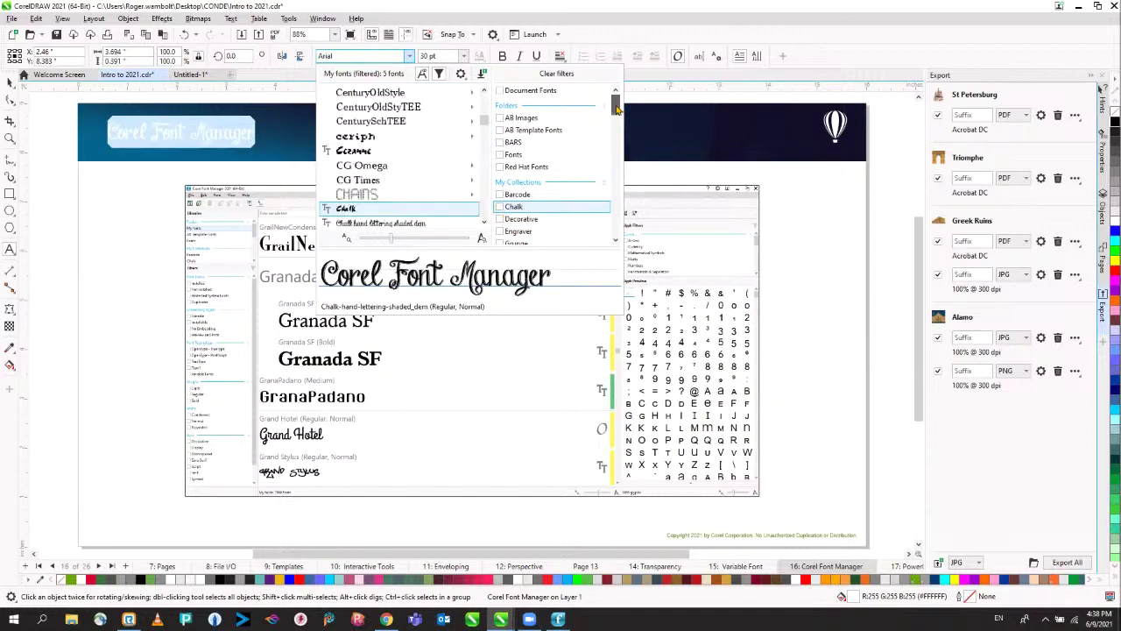
left_click_drag(617, 109, 617, 133)
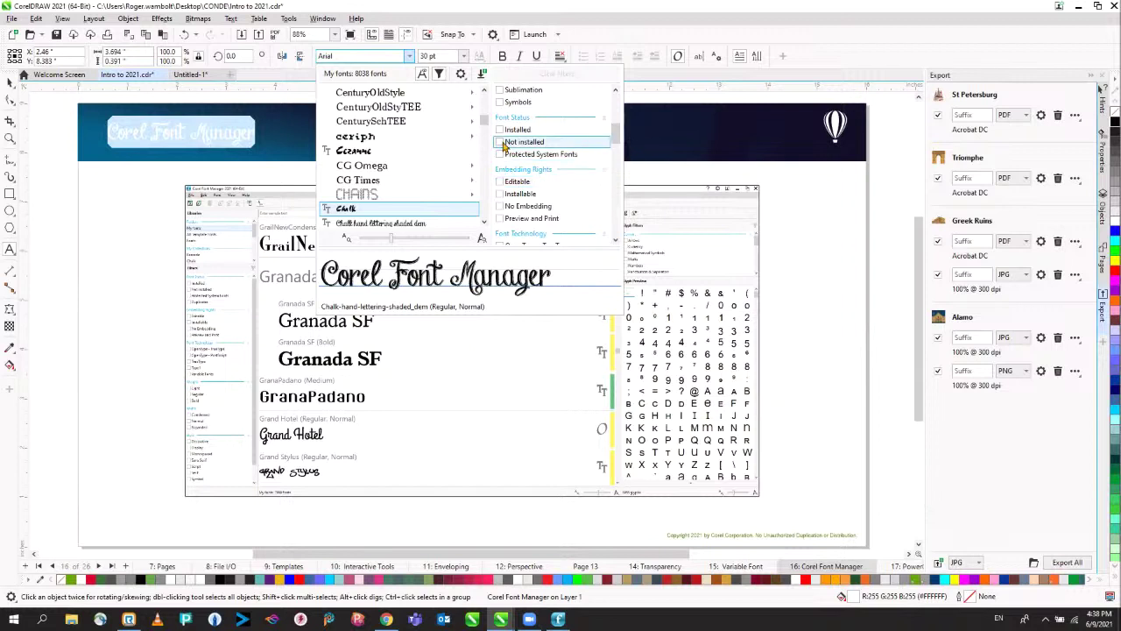
left_click(500, 141)
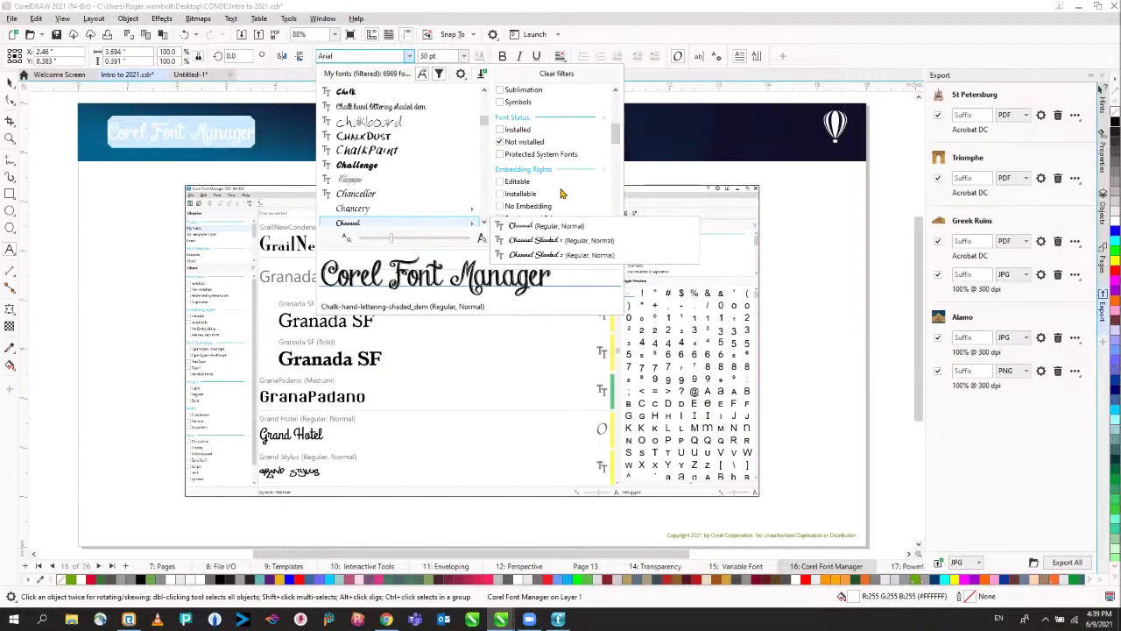
left_click(845, 166)
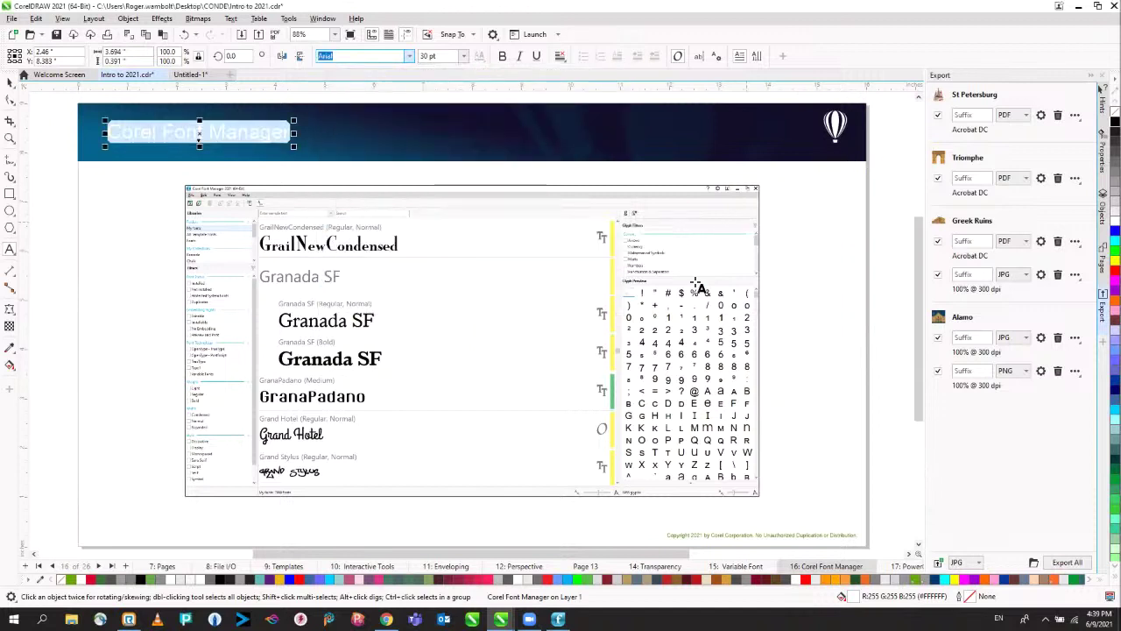
type("4")
key("Return")
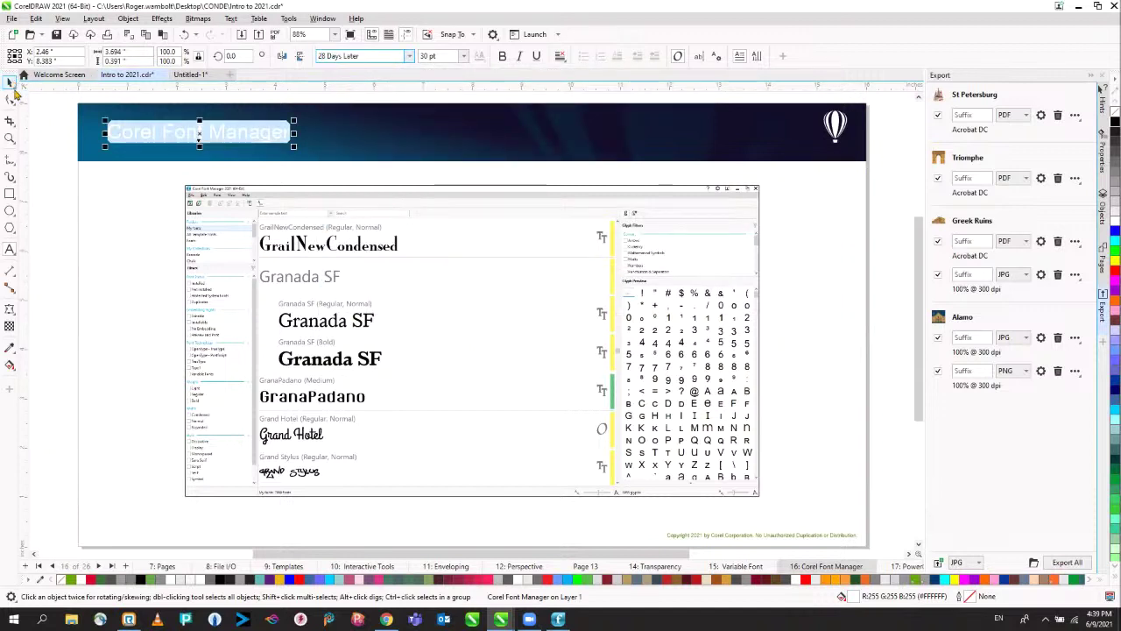
left_click(60, 179)
Step: On page 17, PowerClip the soybean field photo inside the FARM FRESH text
key("Page_Down")
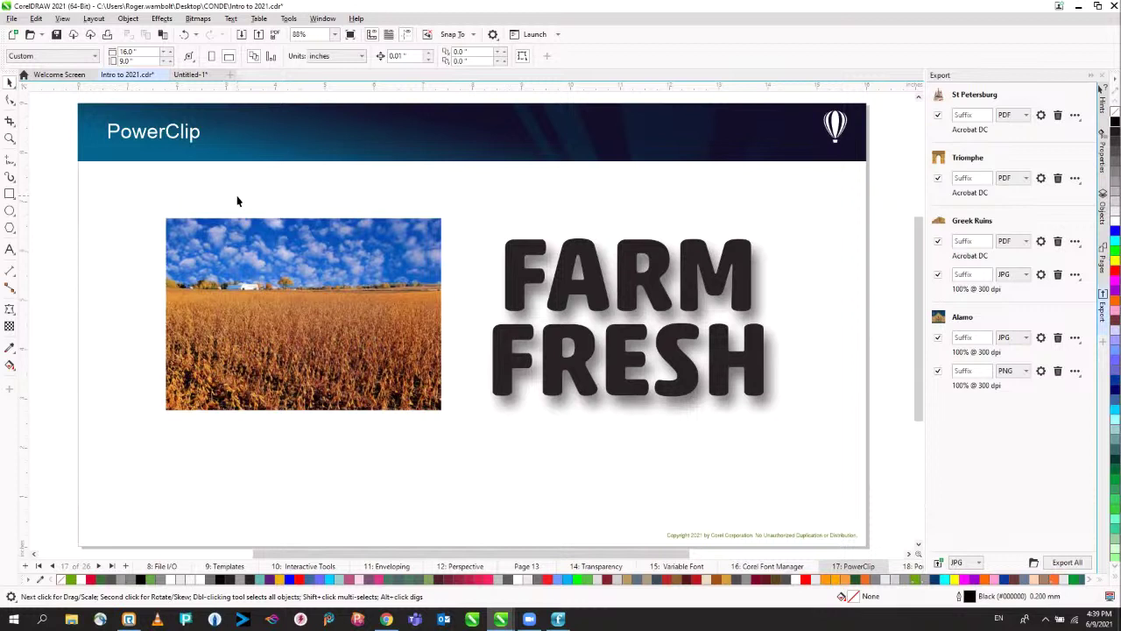
left_click(327, 296)
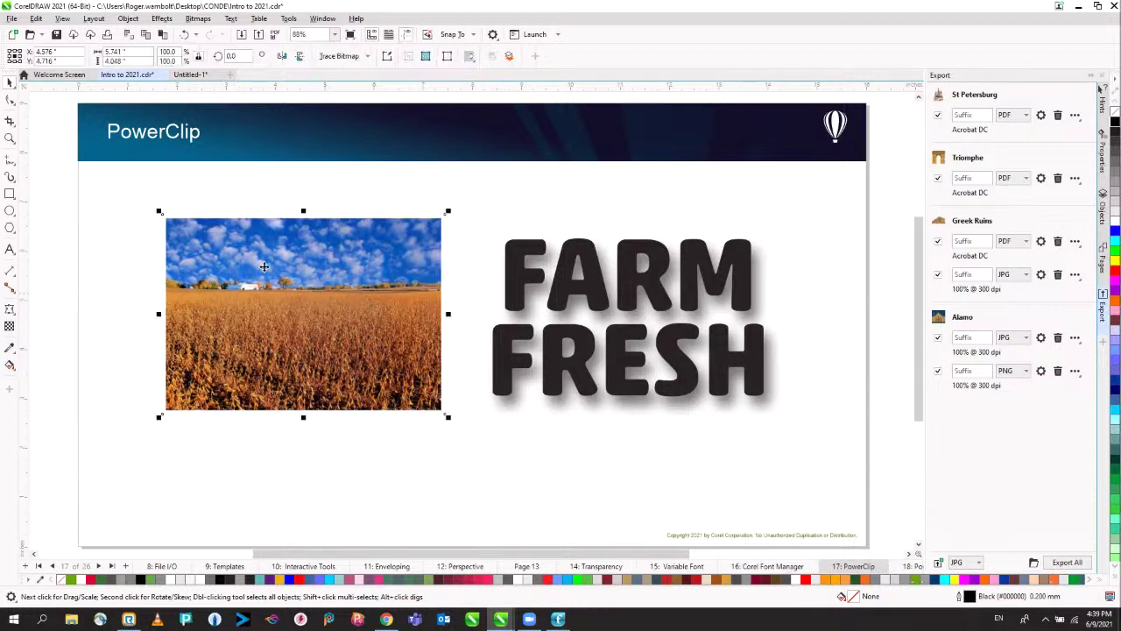
left_click_drag(266, 268, 604, 278)
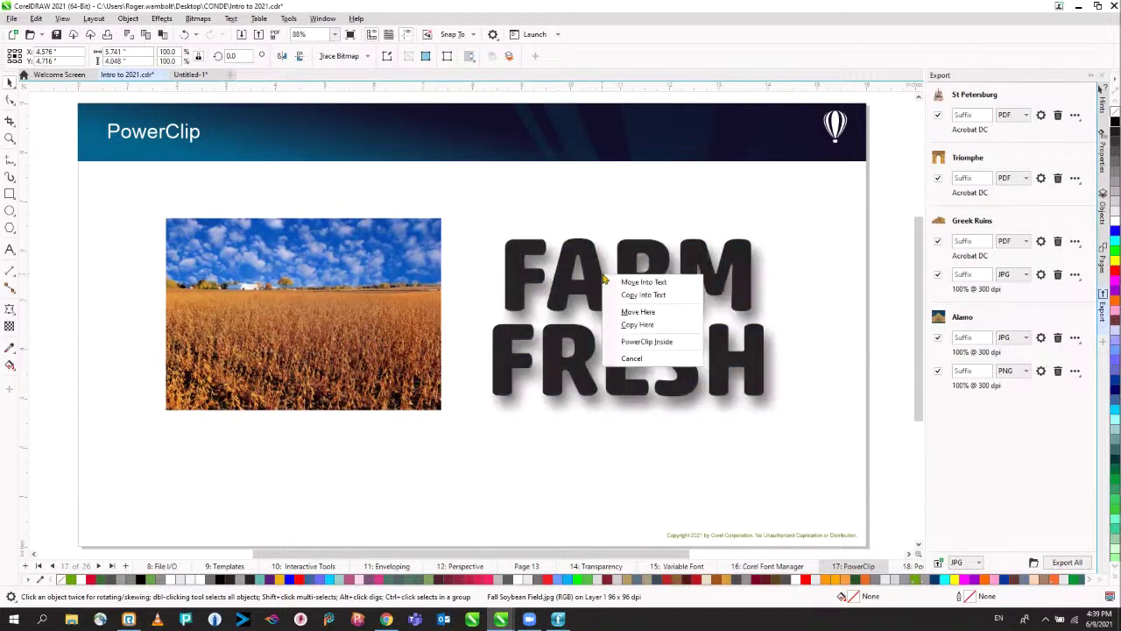
left_click(648, 341)
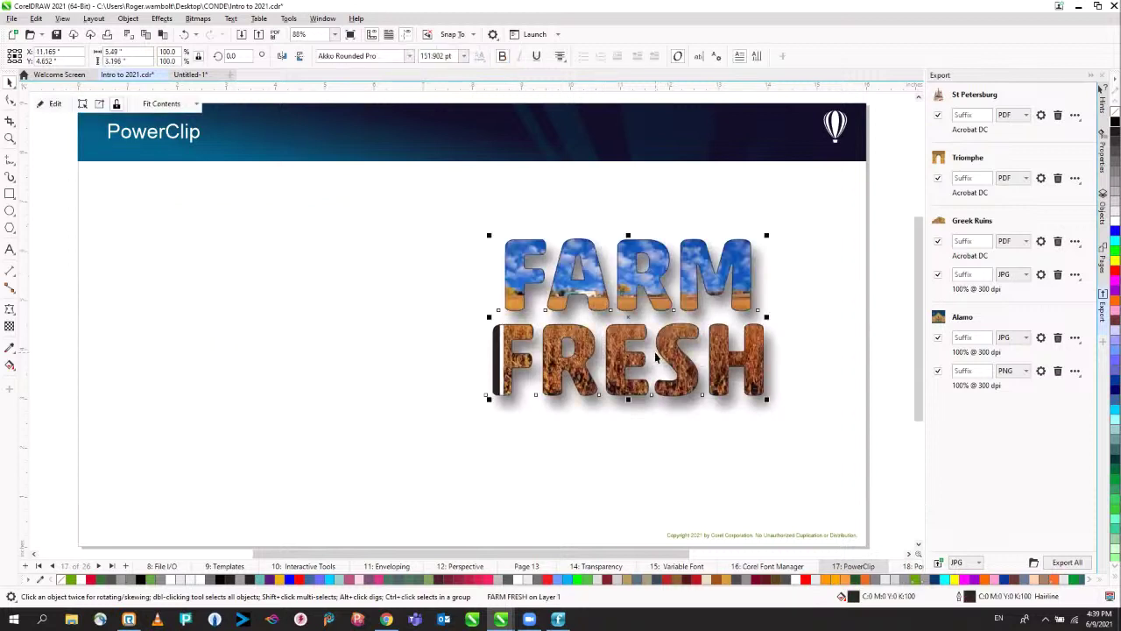
Step: Edit the FARM FRESH PowerClip contents and shift the field photo slightly so it covers all the letters
double_click(595, 271)
left_click_drag(593, 270, 583, 277)
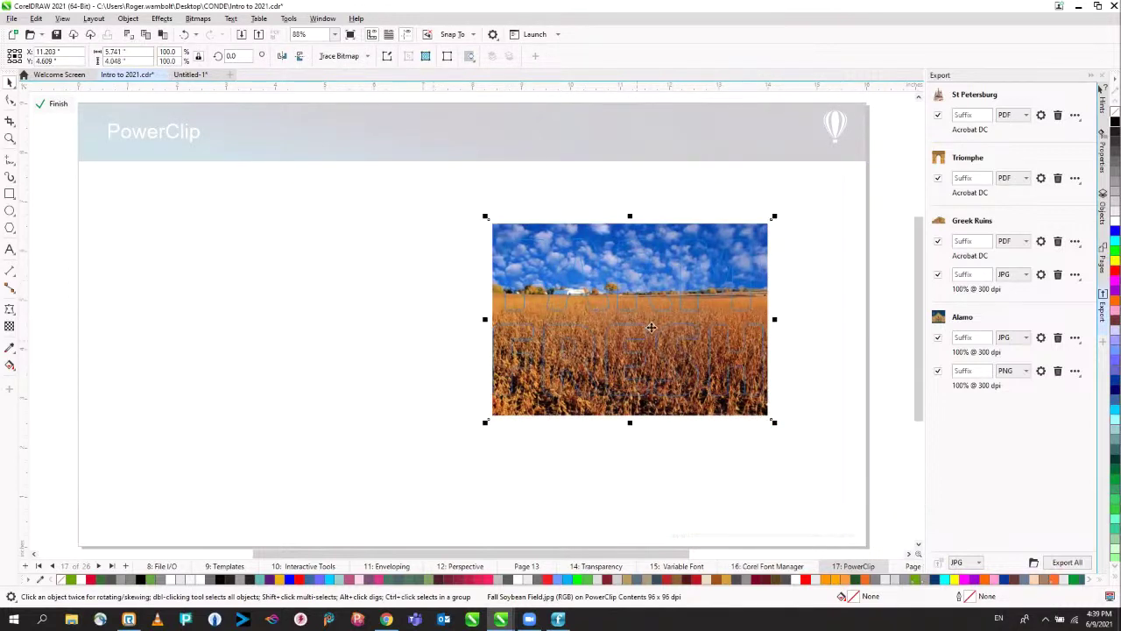
left_click(343, 273, "ctrl")
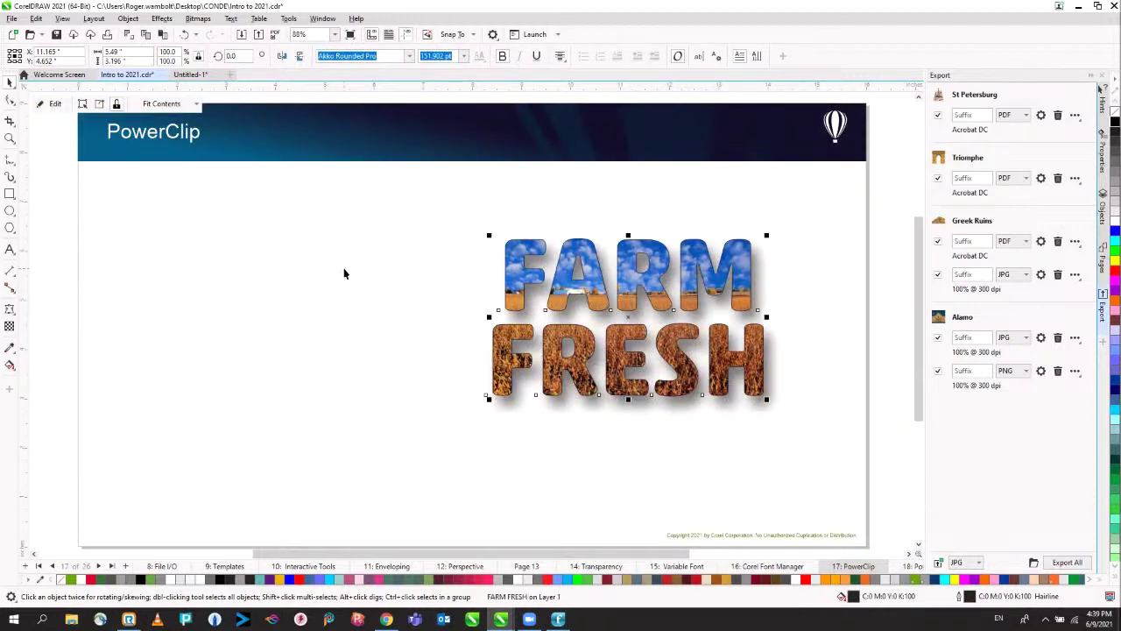
Step: On page 18, draw a graph paper grid of 12 columns by 8 rows, about 7.07 by 4.16 inches, beside the wine photo
key("Page_Down")
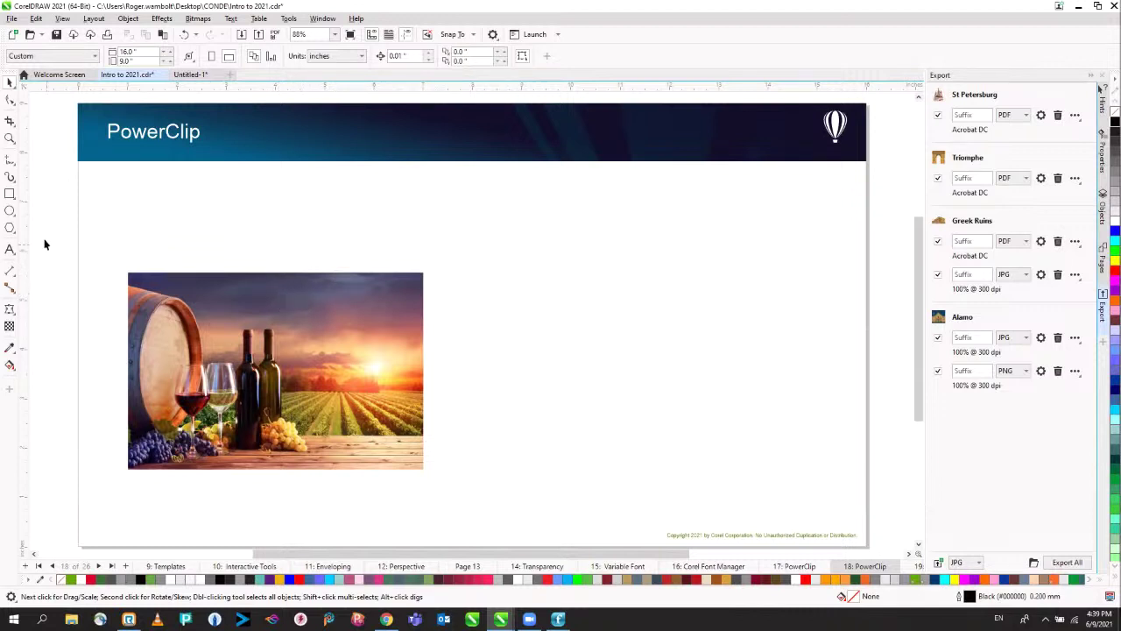
left_click(12, 230)
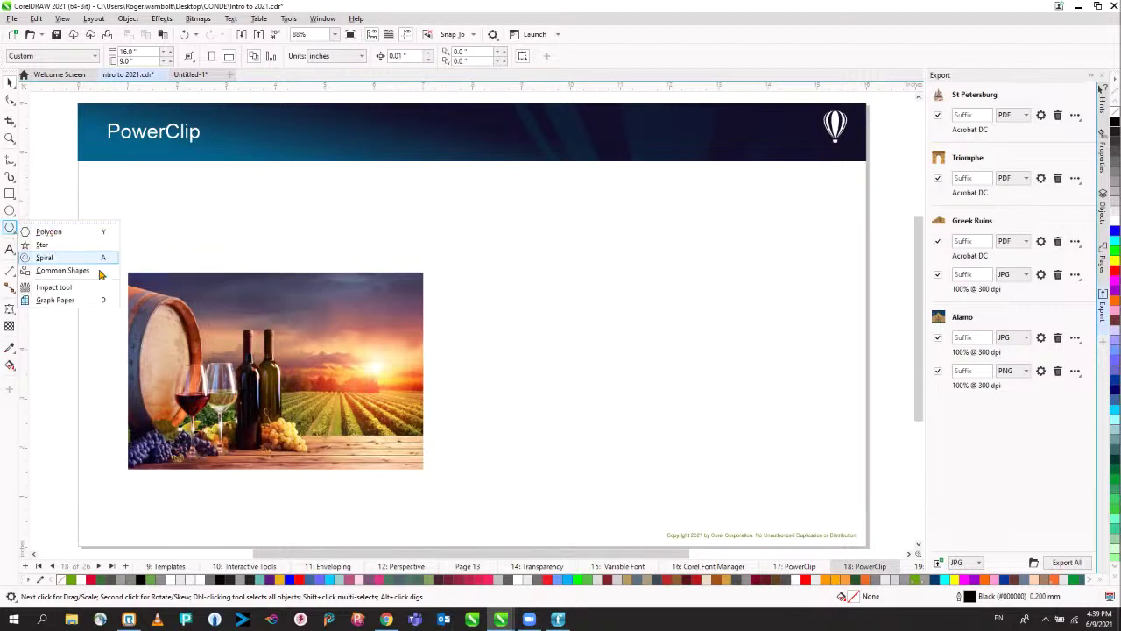
left_click(59, 301)
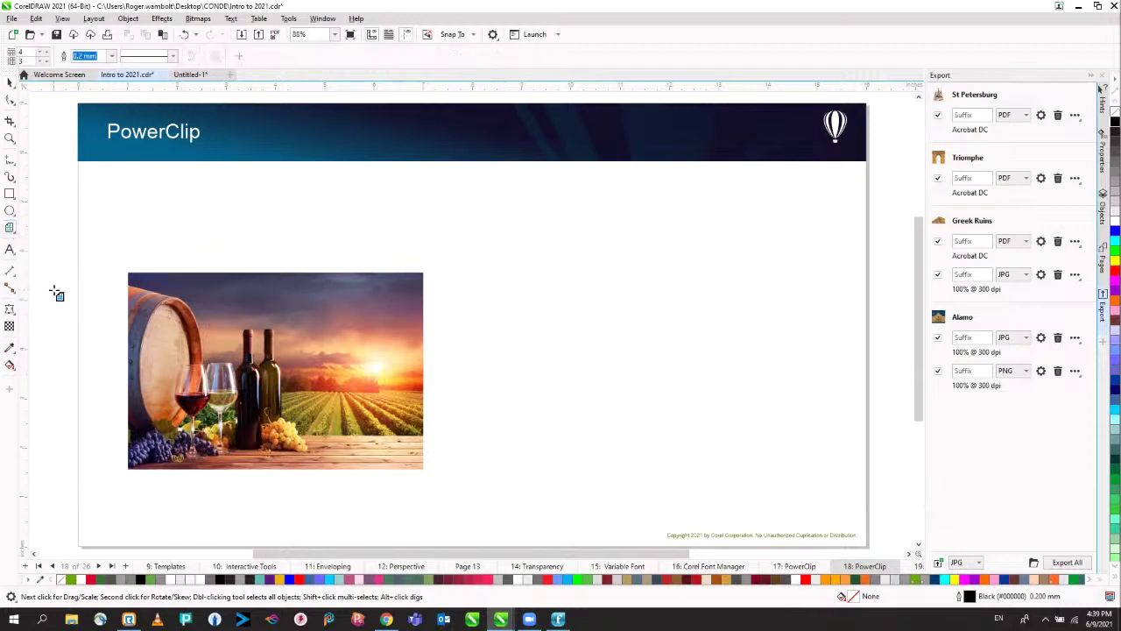
left_click(226, 317)
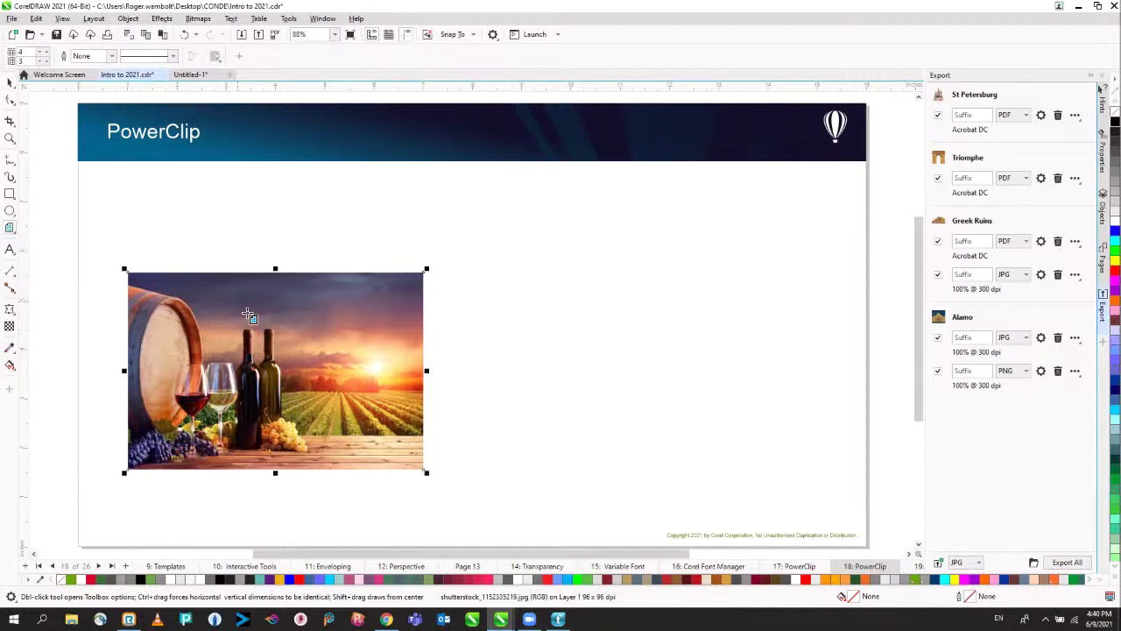
left_click(7, 83)
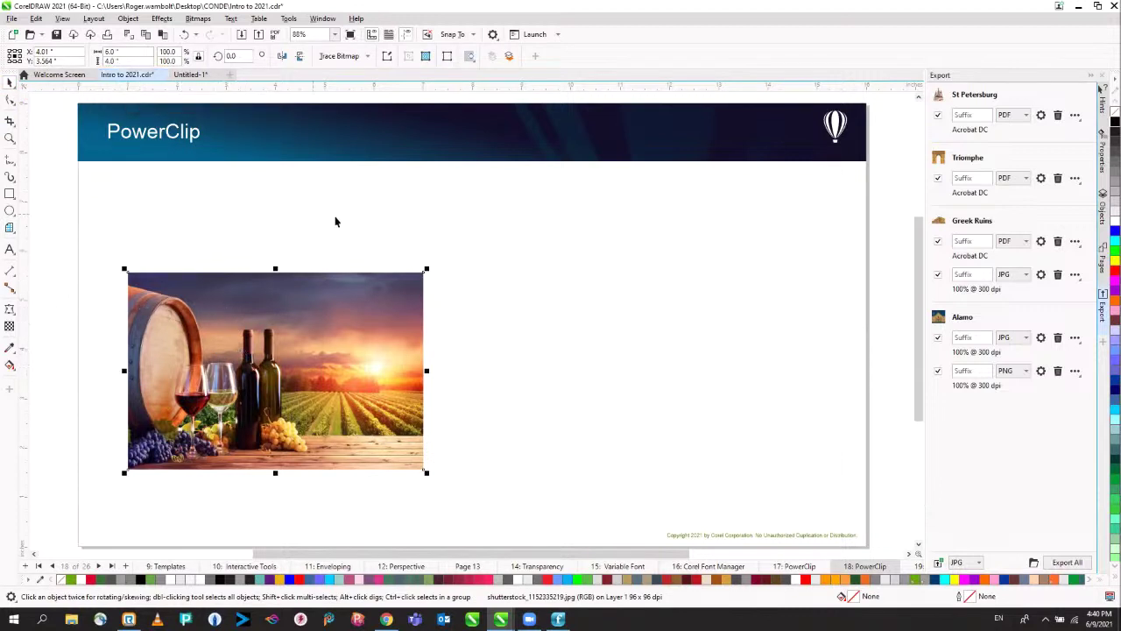
key("d")
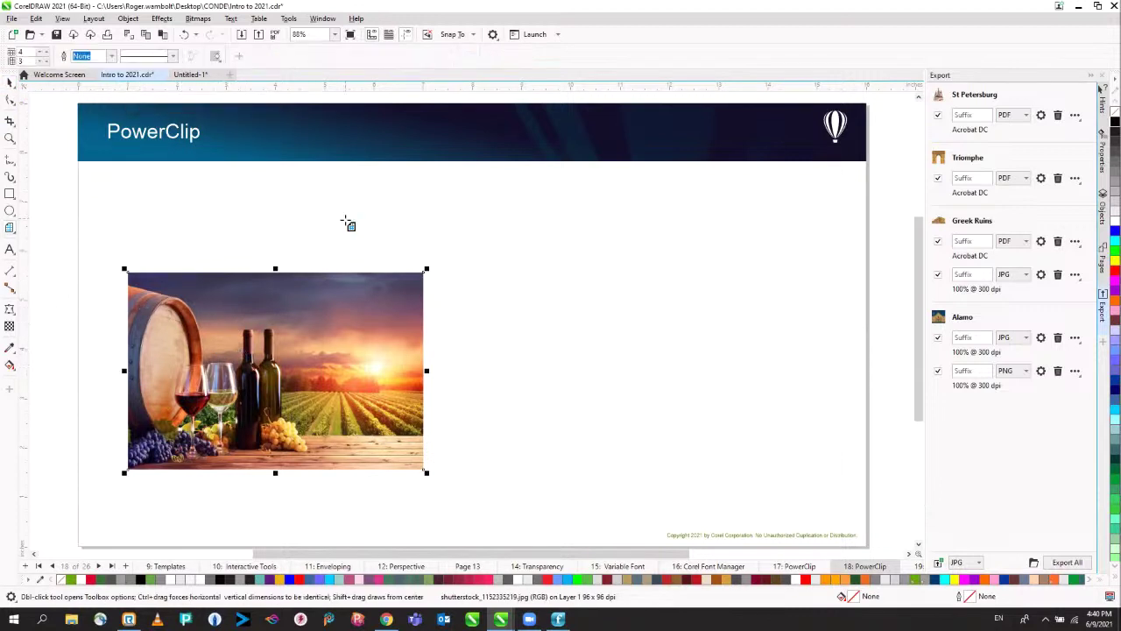
double_click(20, 53)
key("Tab")
type("8")
left_click_drag(471, 271, 820, 478)
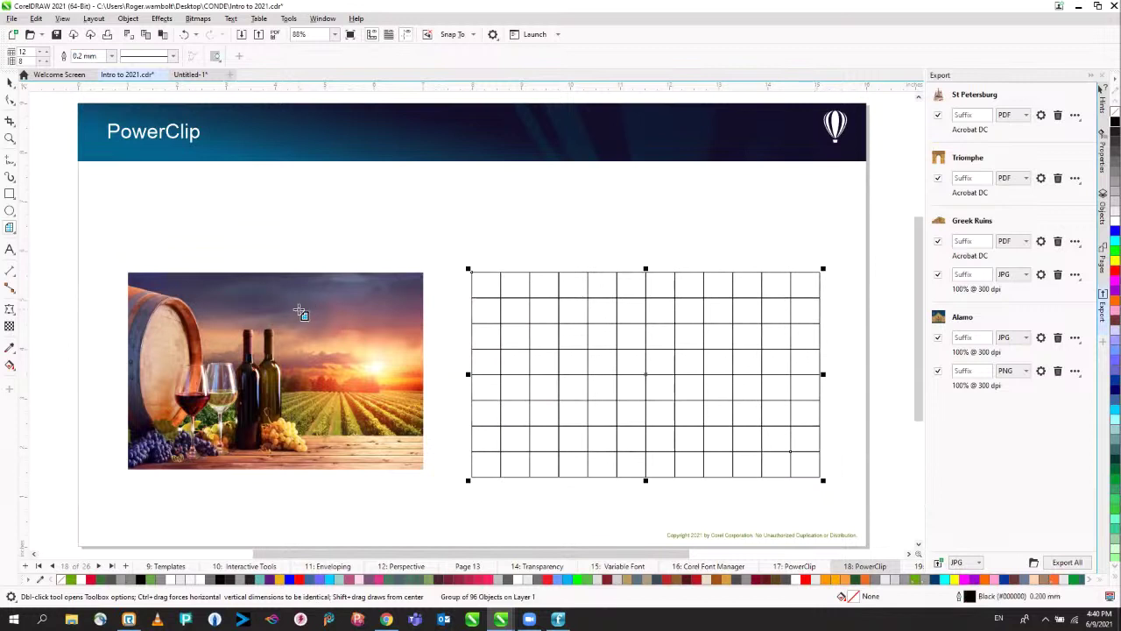
Step: PowerClip the wine photo inside the graph paper grid and fit it with Fill Proportionally
key("space")
left_click(274, 317)
left_click_drag(274, 317, 618, 328)
left_click(664, 382)
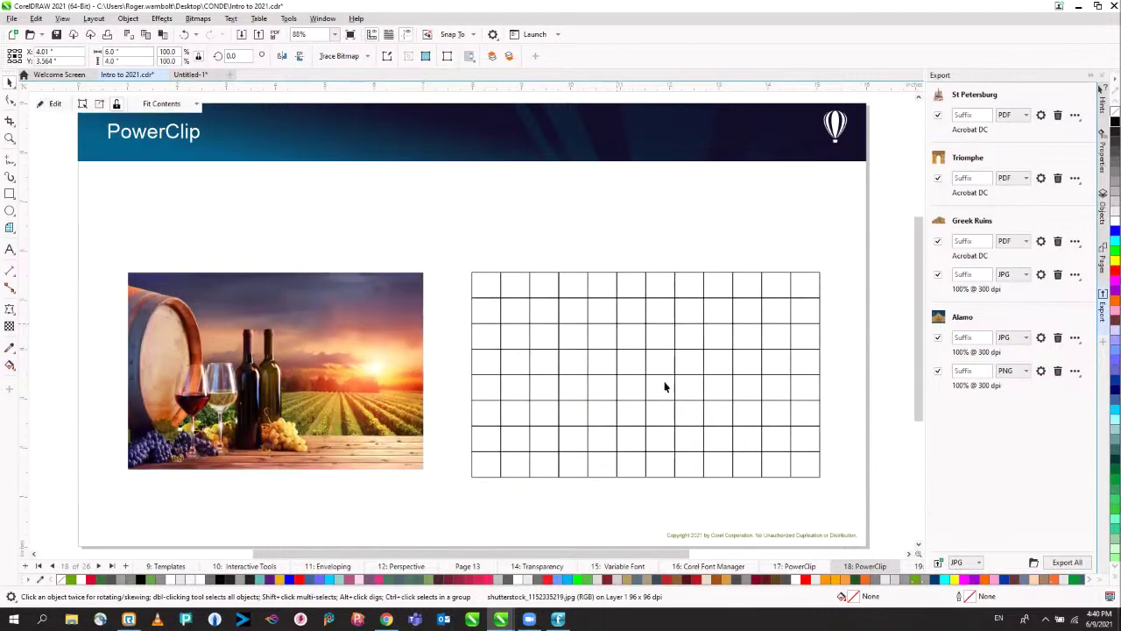
left_click(163, 105)
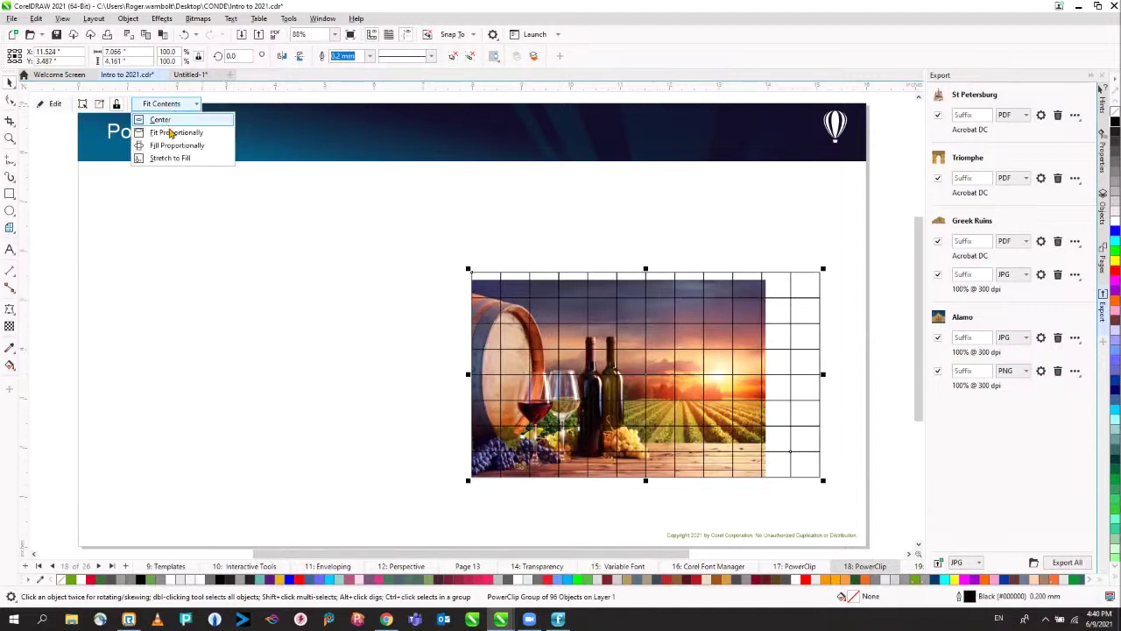
left_click(178, 147)
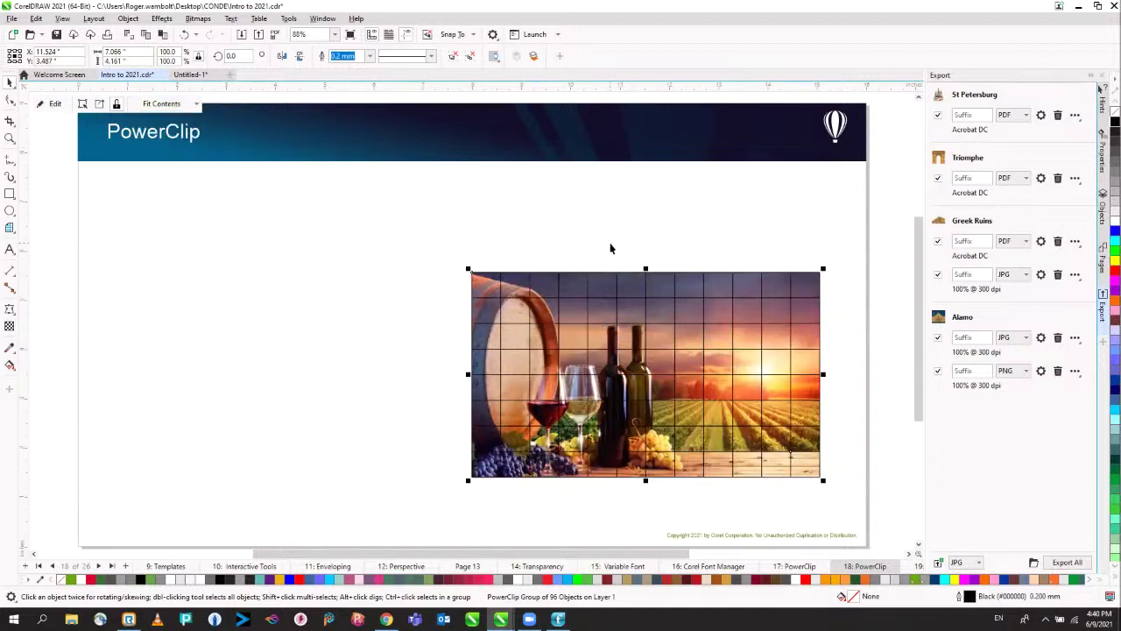
Step: Remove the outline from the photo-filled grid and ungroup it into separate tiles
right_click(1110, 109)
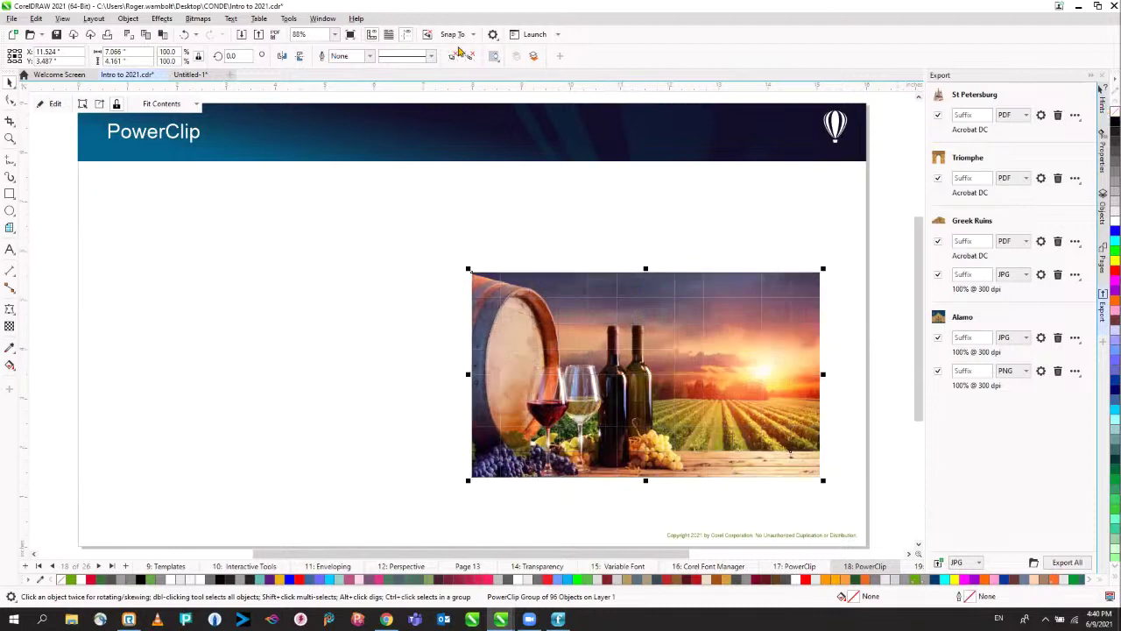
left_click(438, 237)
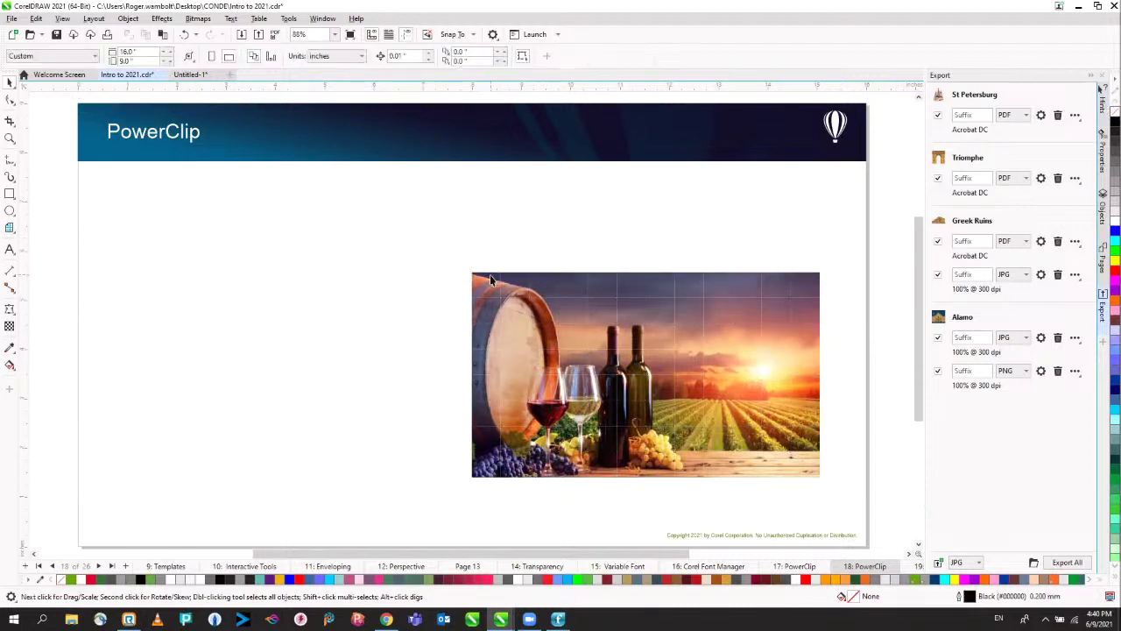
Step: Pull the four upper-left tiles out of the wine photo grid and arrange them as a spaced two-by-two block on the blank area
left_click_drag(473, 273, 233, 220)
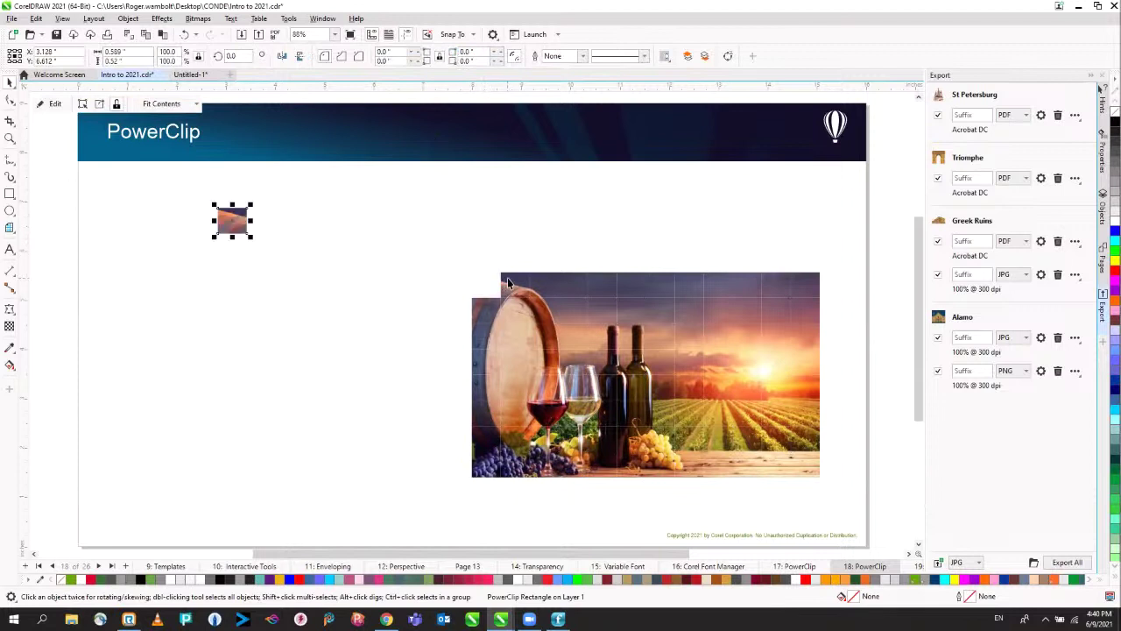
left_click_drag(506, 285, 273, 222)
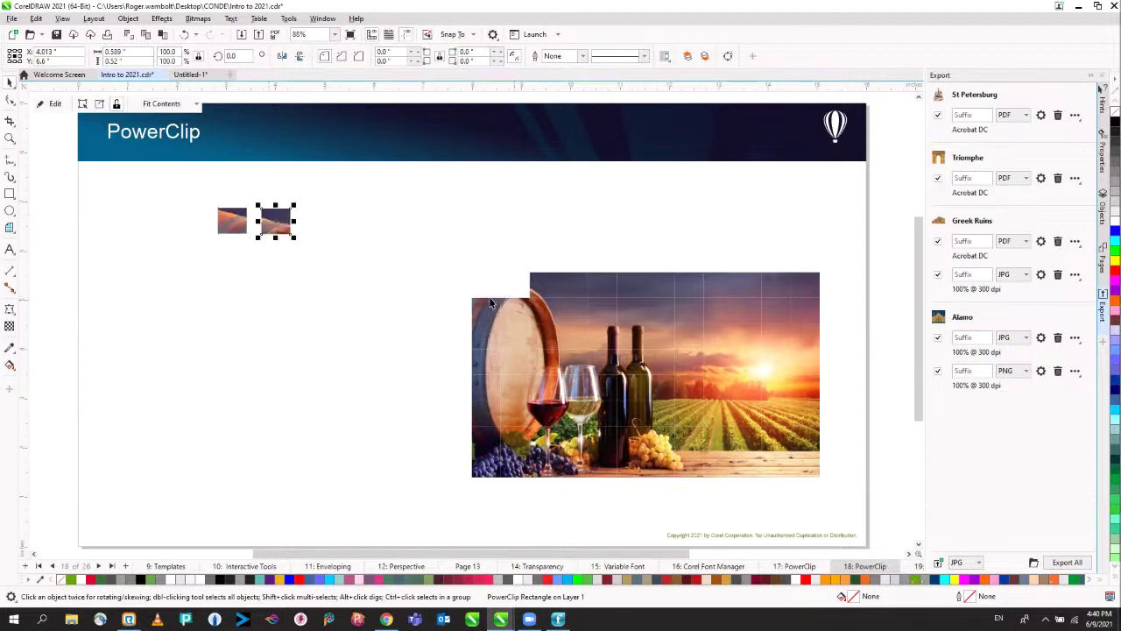
left_click_drag(484, 309, 231, 257)
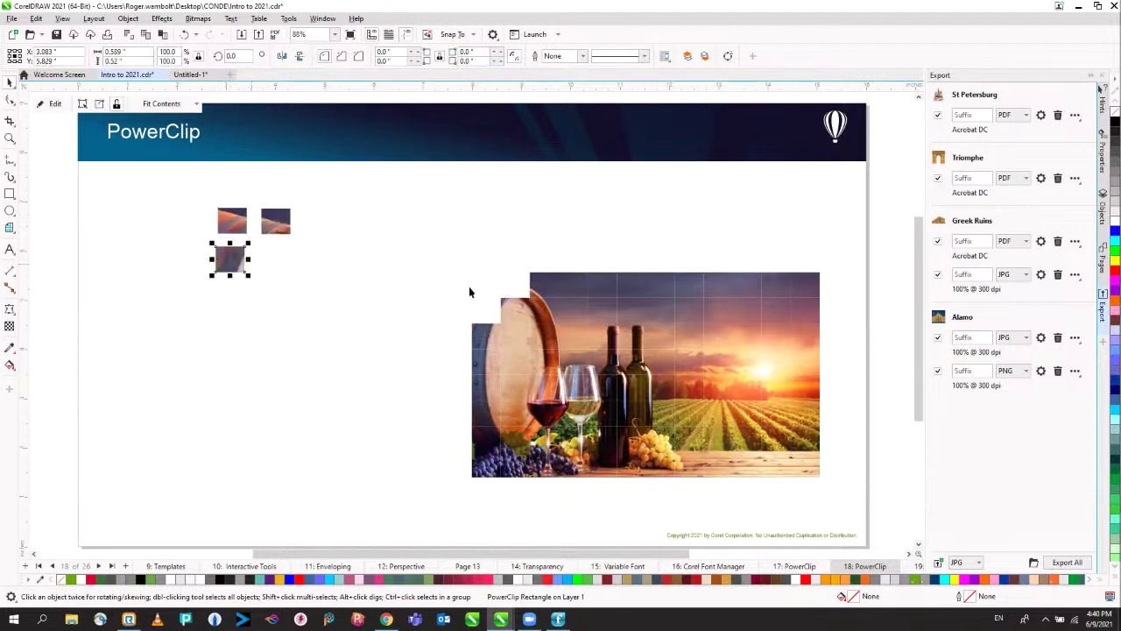
left_click_drag(516, 311, 286, 257)
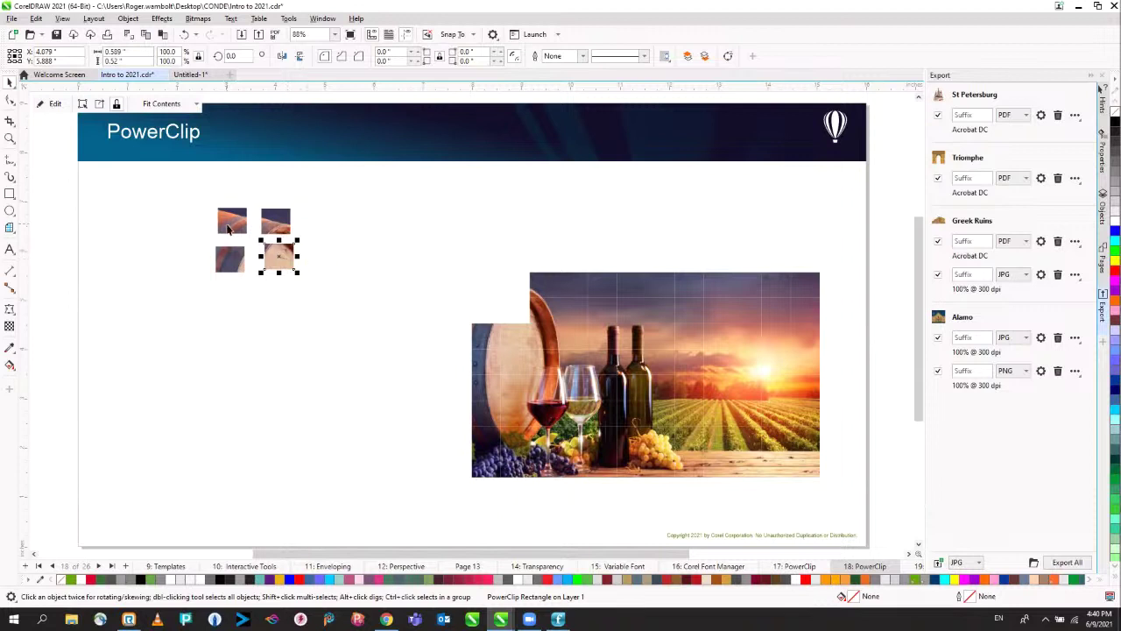
Step: Select the four detached tiles together and move them back beside the gap in the photo grid
key("d")
key("space")
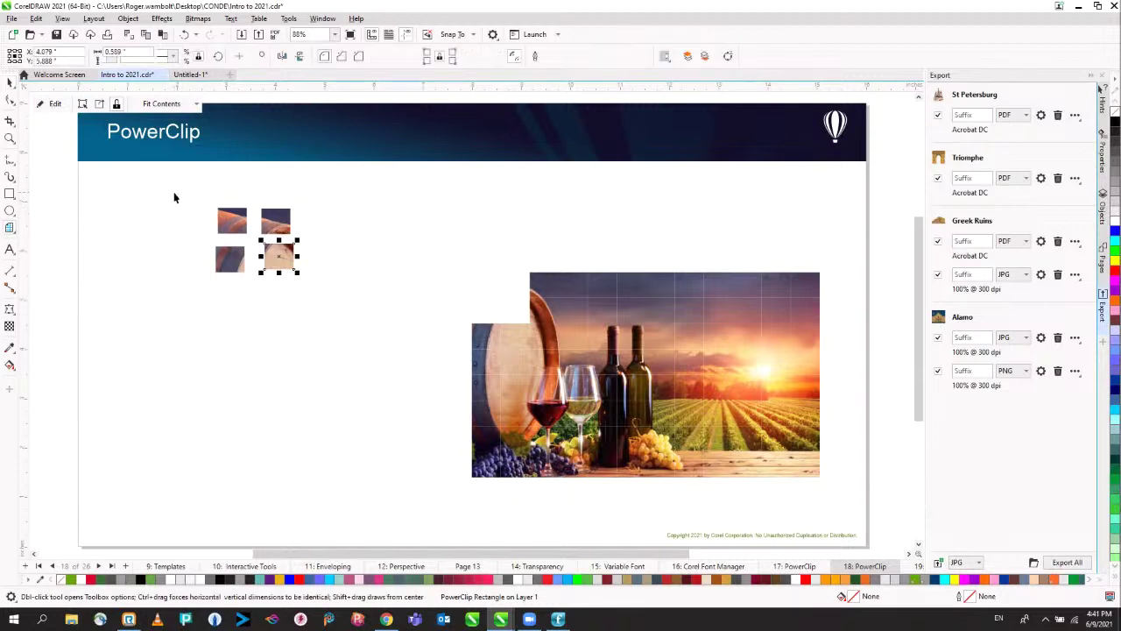
left_click_drag(174, 194, 358, 325)
left_click_drag(274, 222, 448, 283)
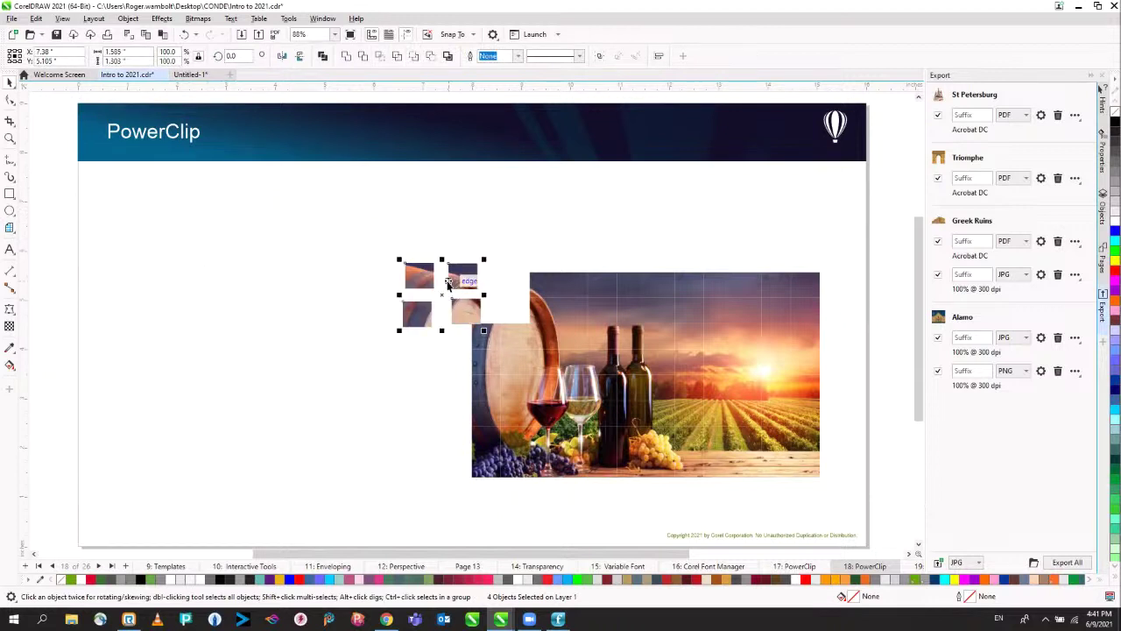
Step: On the PowerTRACE page, start an Outline Trace of the volleyball bitmap with the Clipart image type
key("Page_Down")
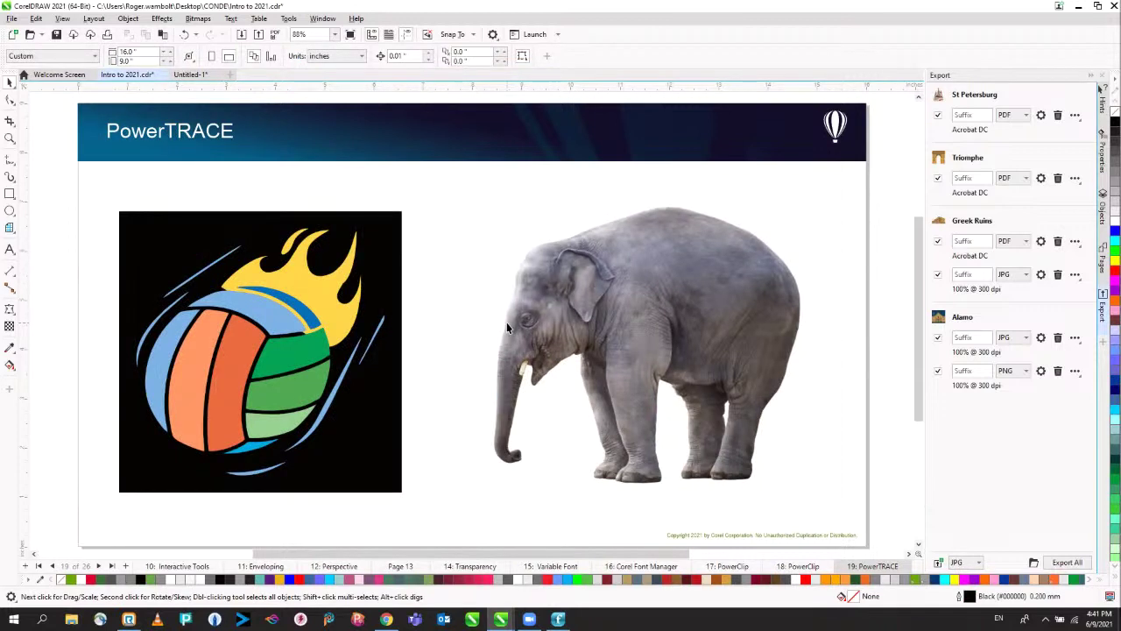
left_click(262, 234)
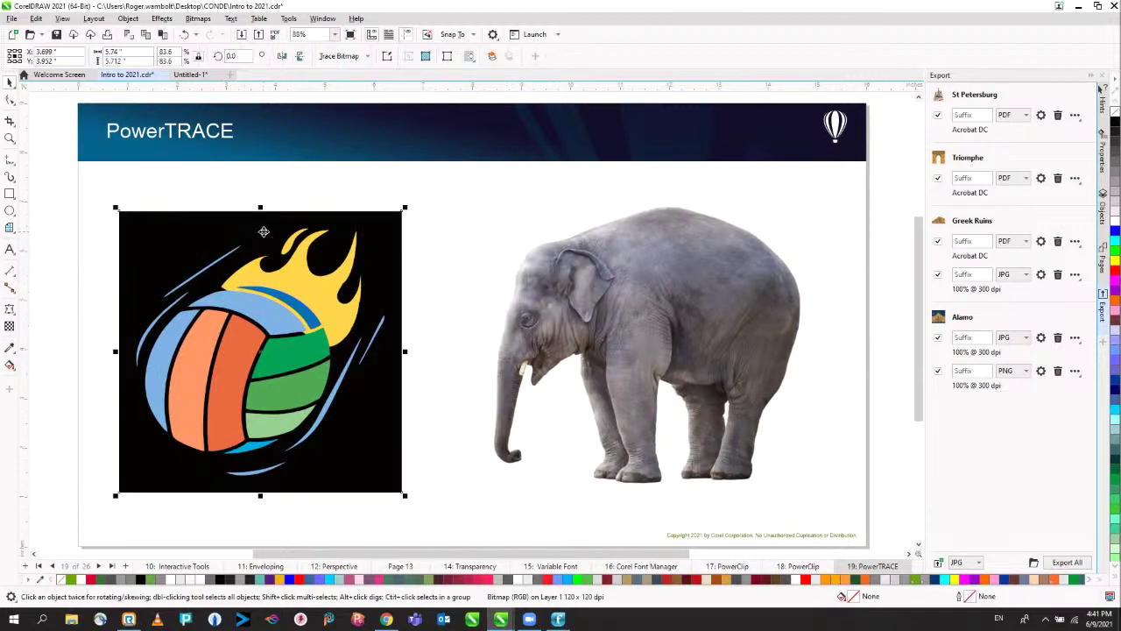
left_click(365, 56)
mouse_move(361, 103)
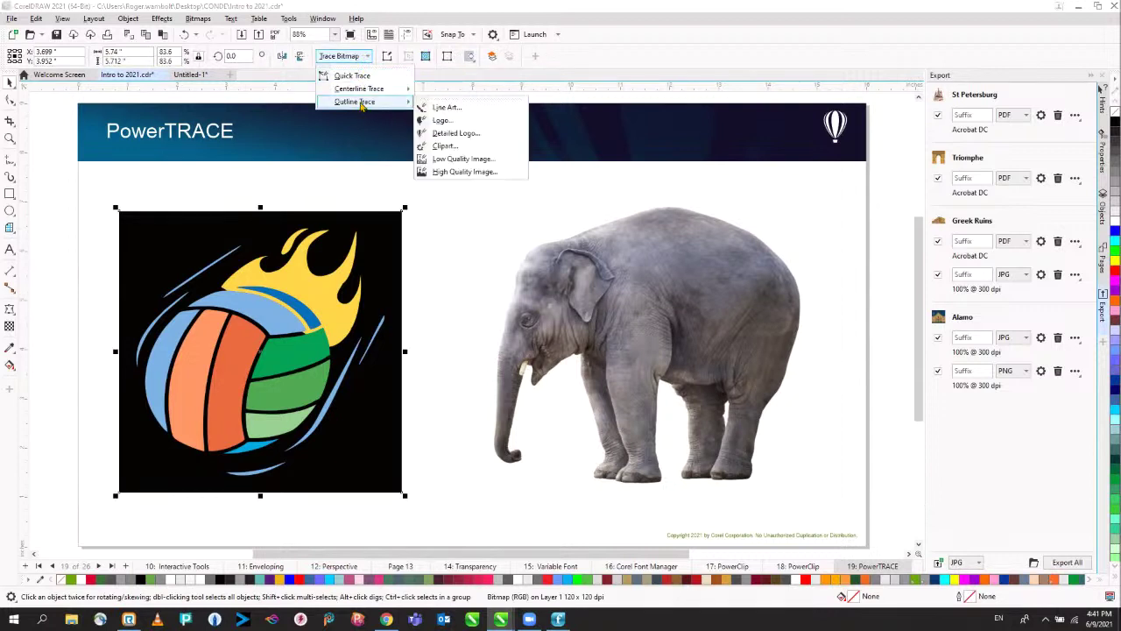
left_click(458, 149)
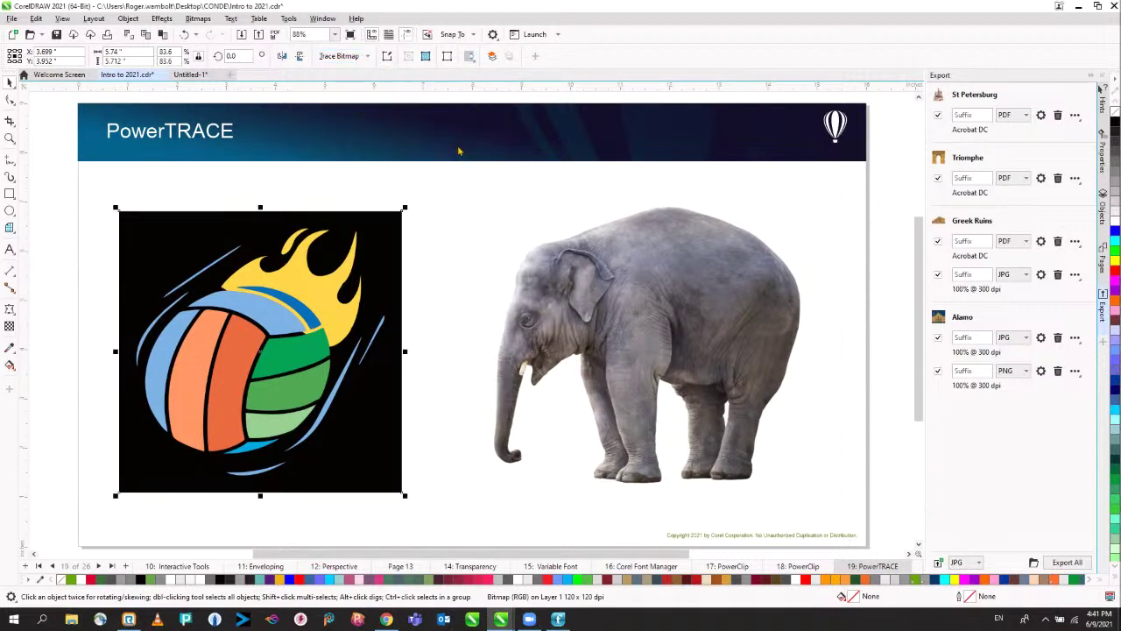
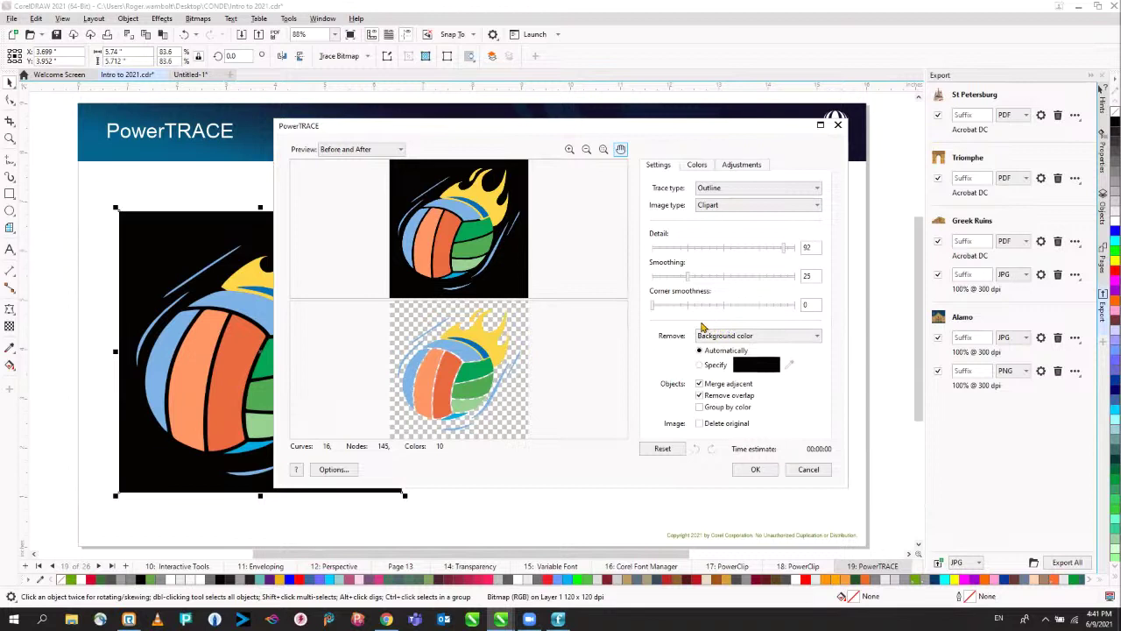
Step: Set the volleyball trace's color mode to PANTONE solid coated
left_click(697, 167)
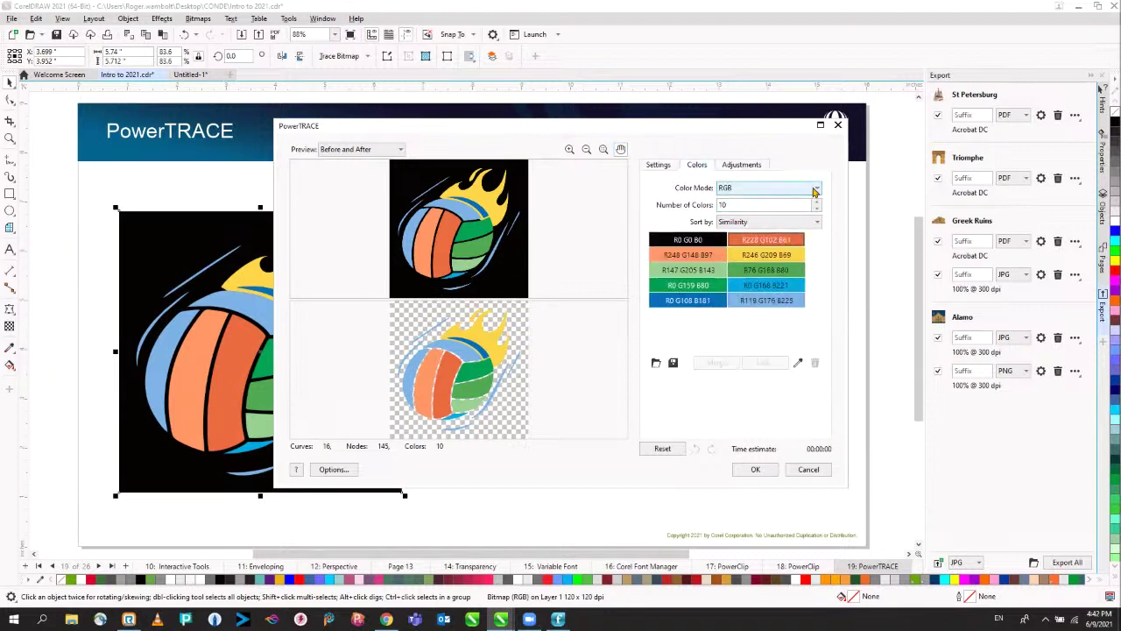
left_click(813, 190)
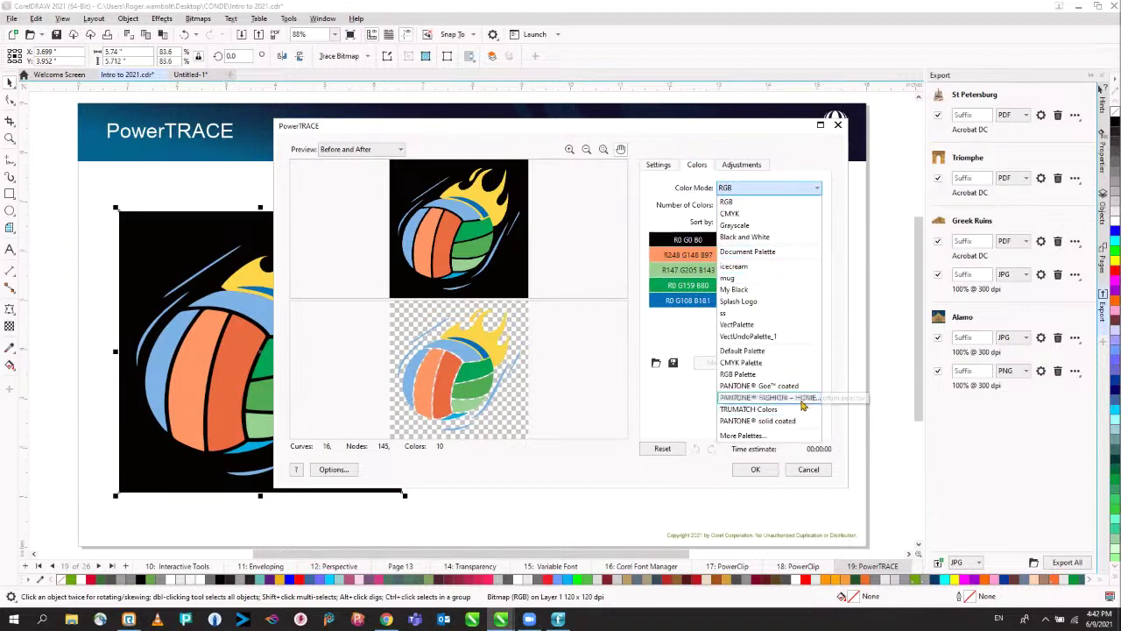
left_click(765, 421)
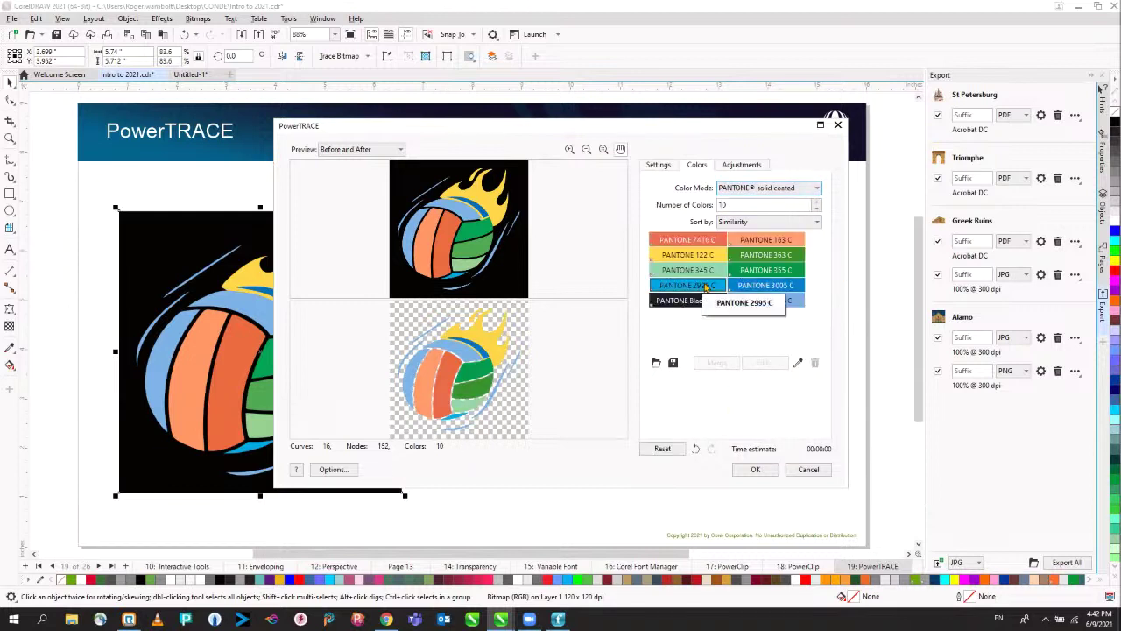
Step: Merge the trace's greens PANTONE 363 C and 355 C into one color, and its blues 2995 C, 284 C and 3005 C into another
left_click(755, 257)
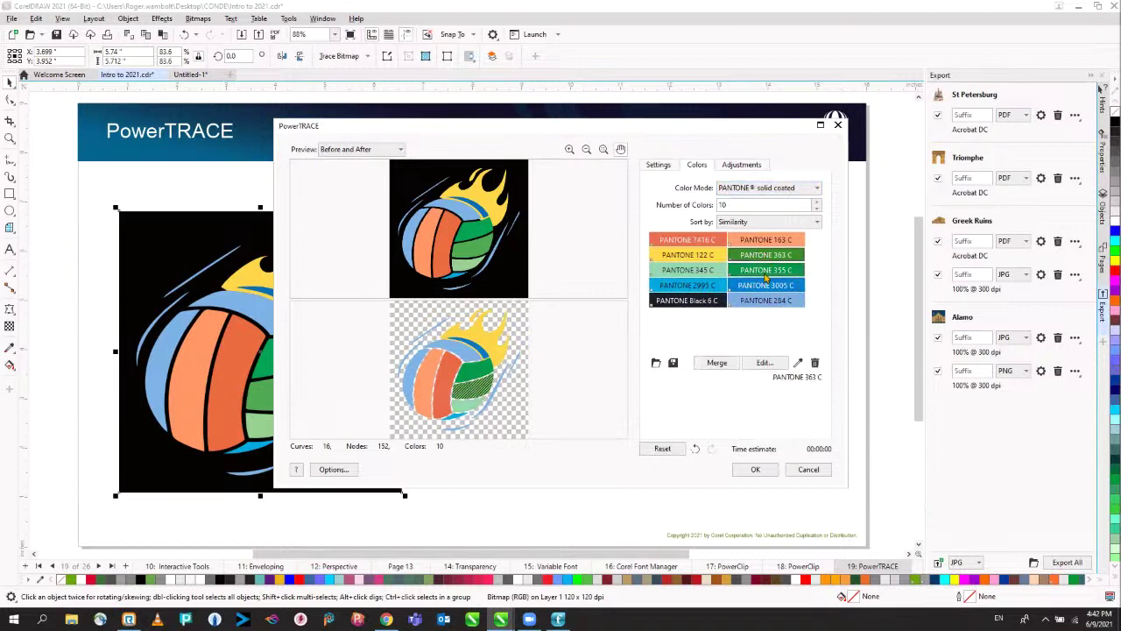
left_click(764, 272, "ctrl")
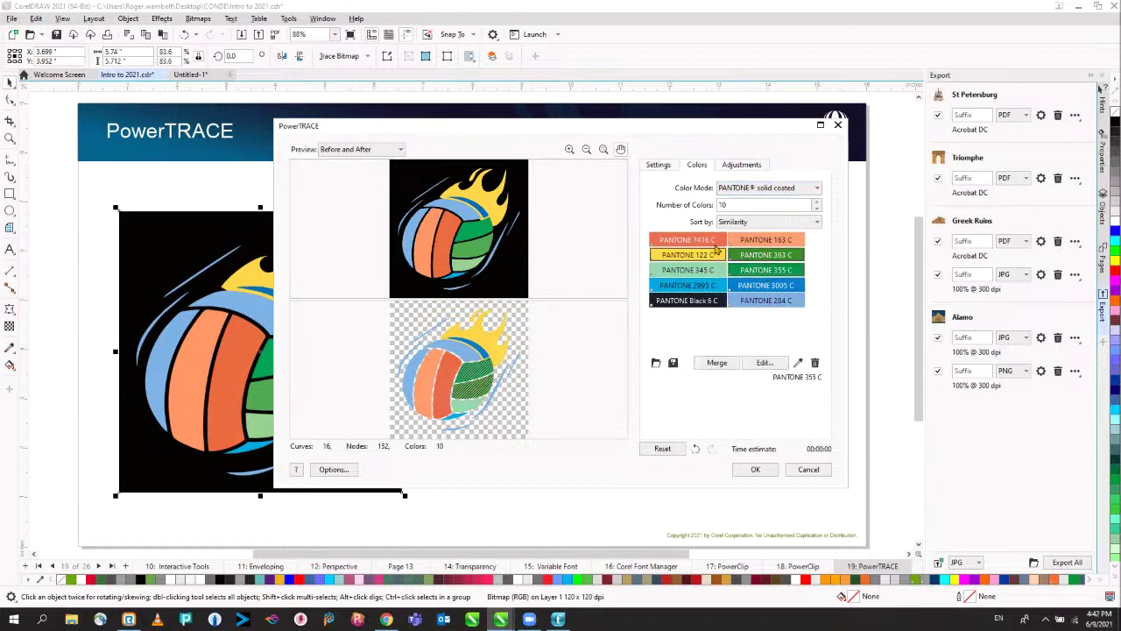
left_click(719, 363)
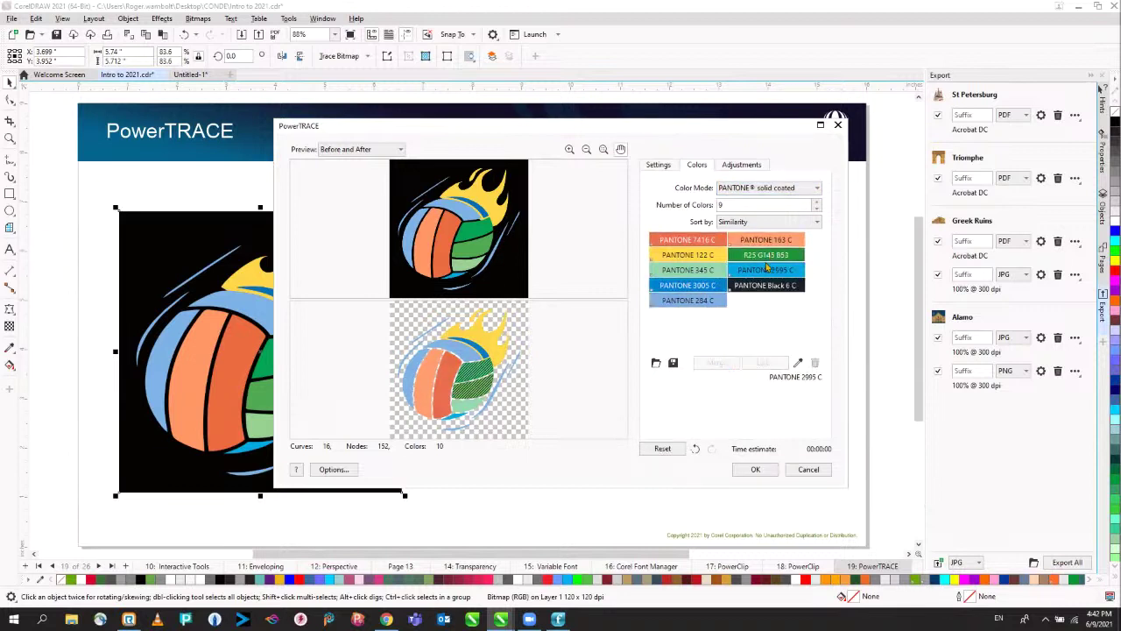
left_click(703, 302, "ctrl")
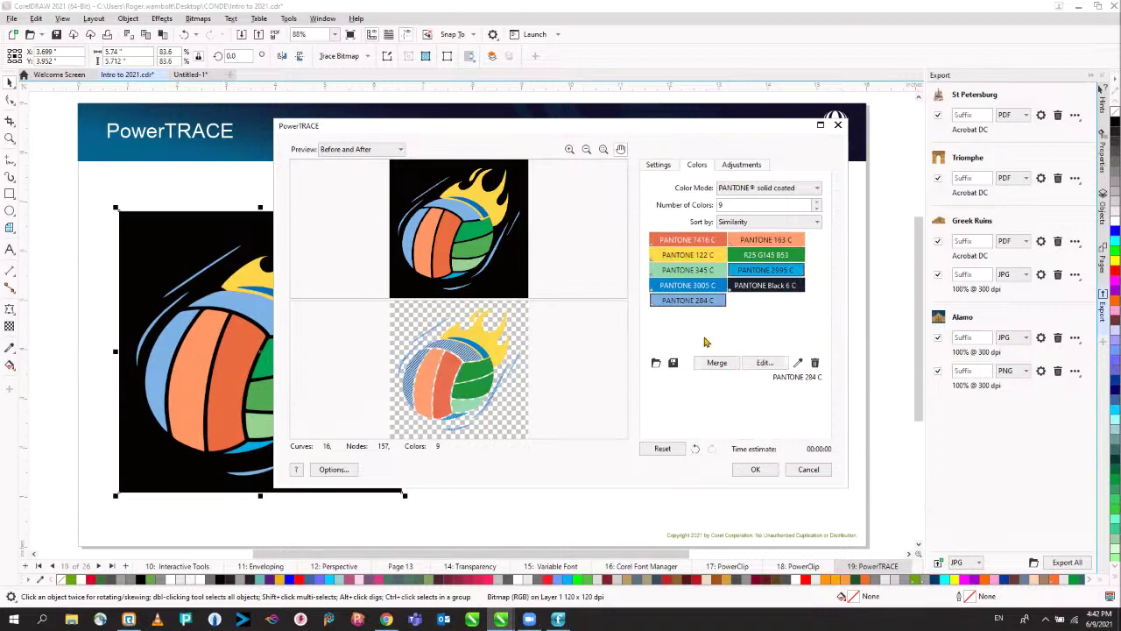
left_click(717, 364)
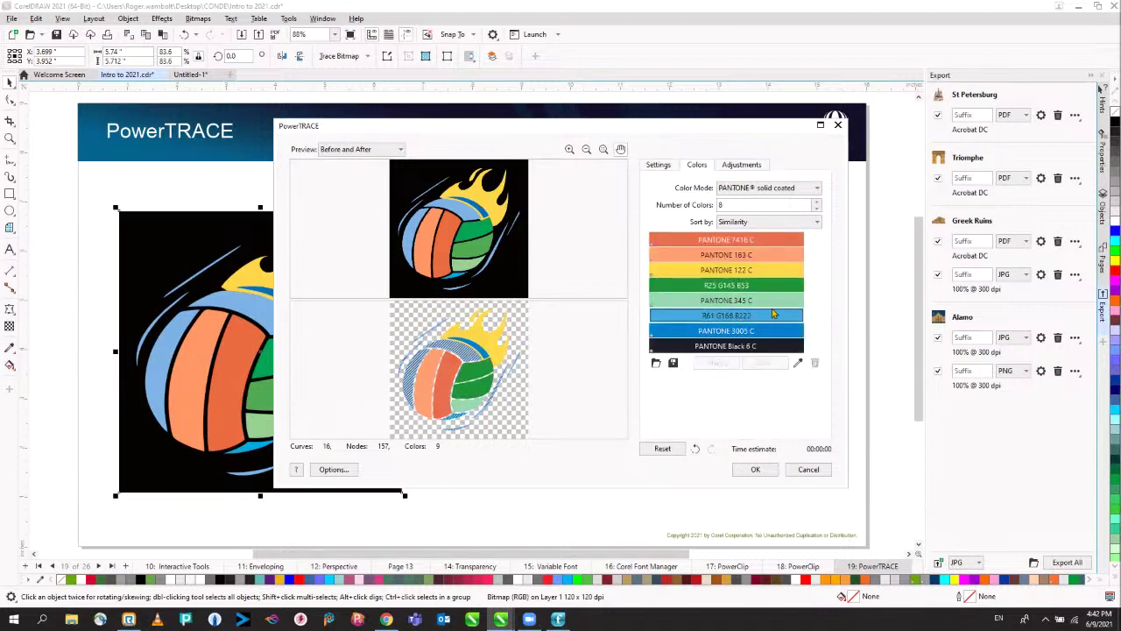
left_click(753, 338, "ctrl")
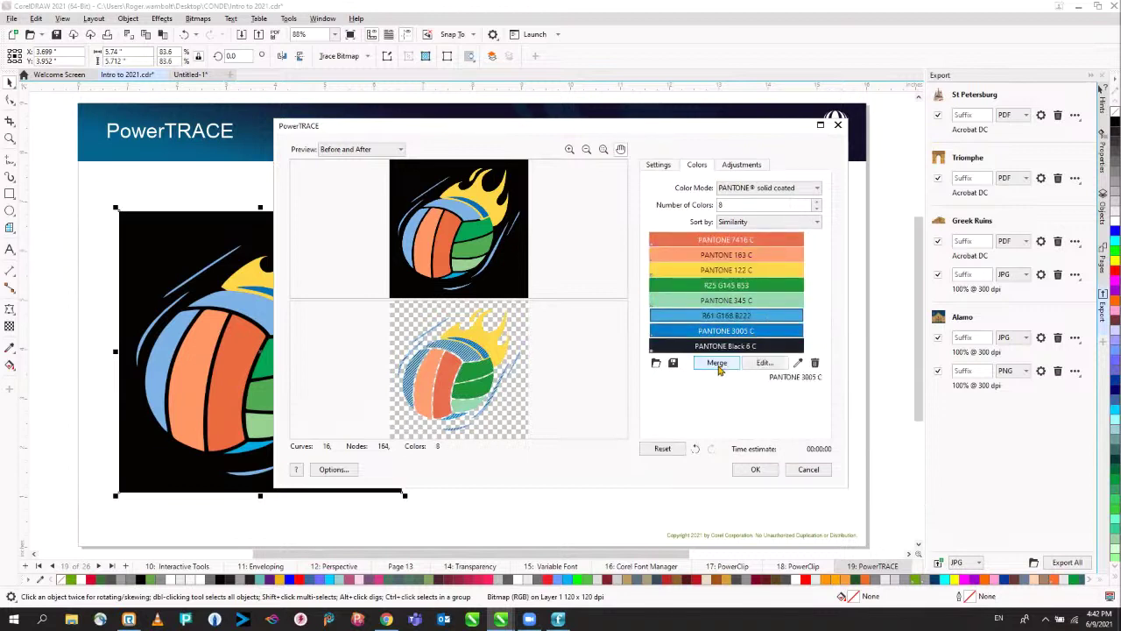
left_click(717, 365)
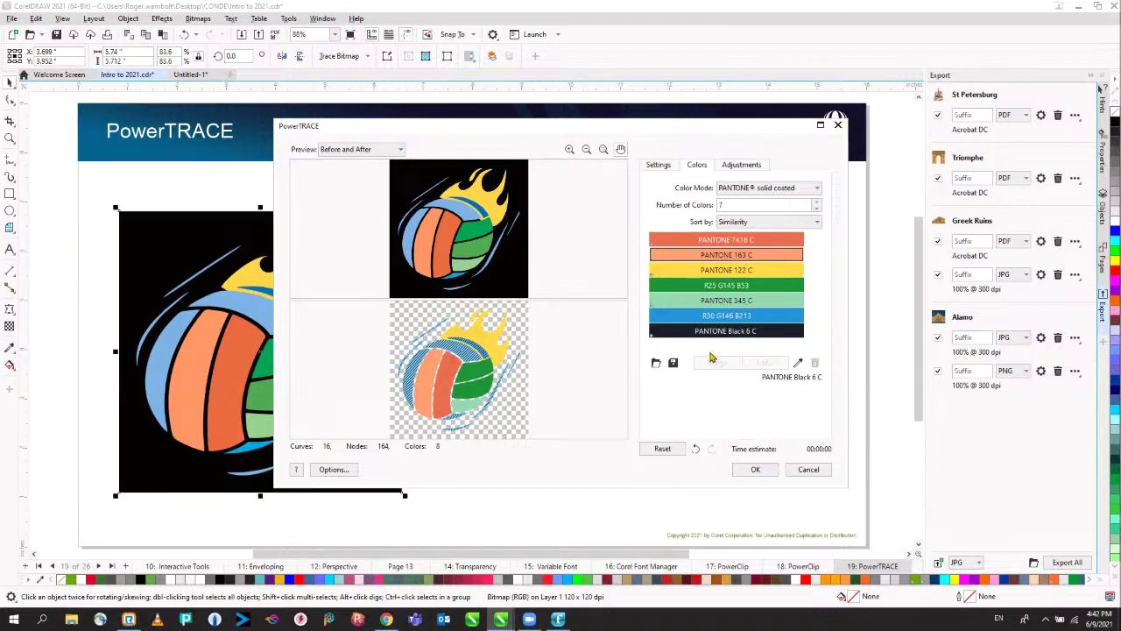
Step: Merge the two orange trace colors, PANTONE 7416 C and PANTONE 163 C, into one
left_click(707, 240)
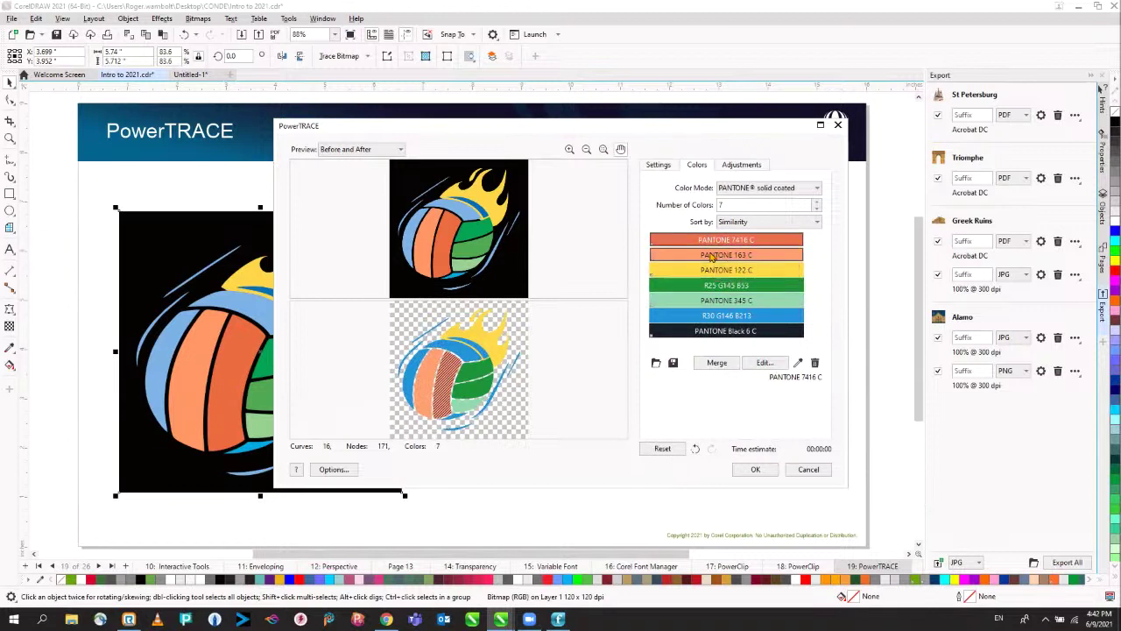
left_click(711, 255, "ctrl")
left_click(717, 365)
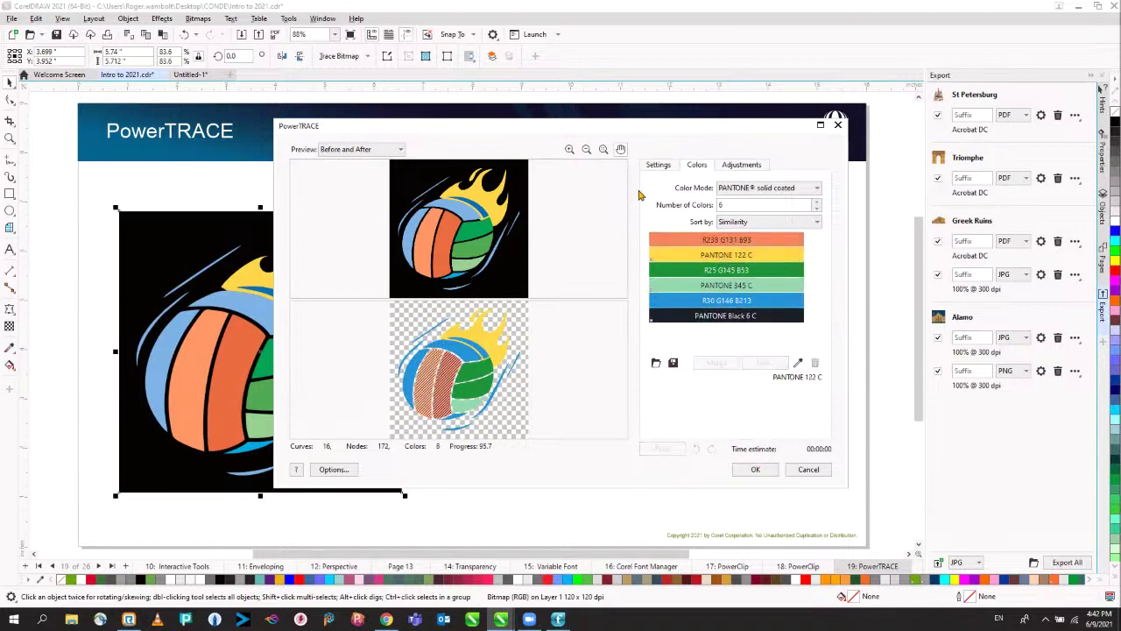
Step: Have the traced objects grouped by color and apply the volleyball trace
left_click(659, 165)
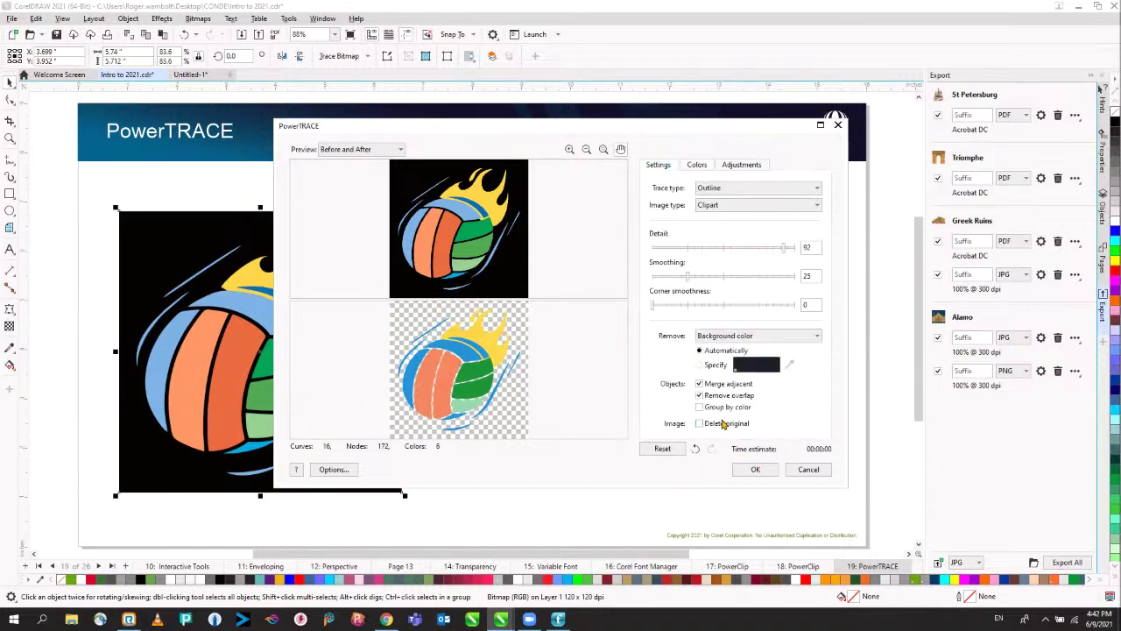
left_click(699, 408)
left_click(753, 471)
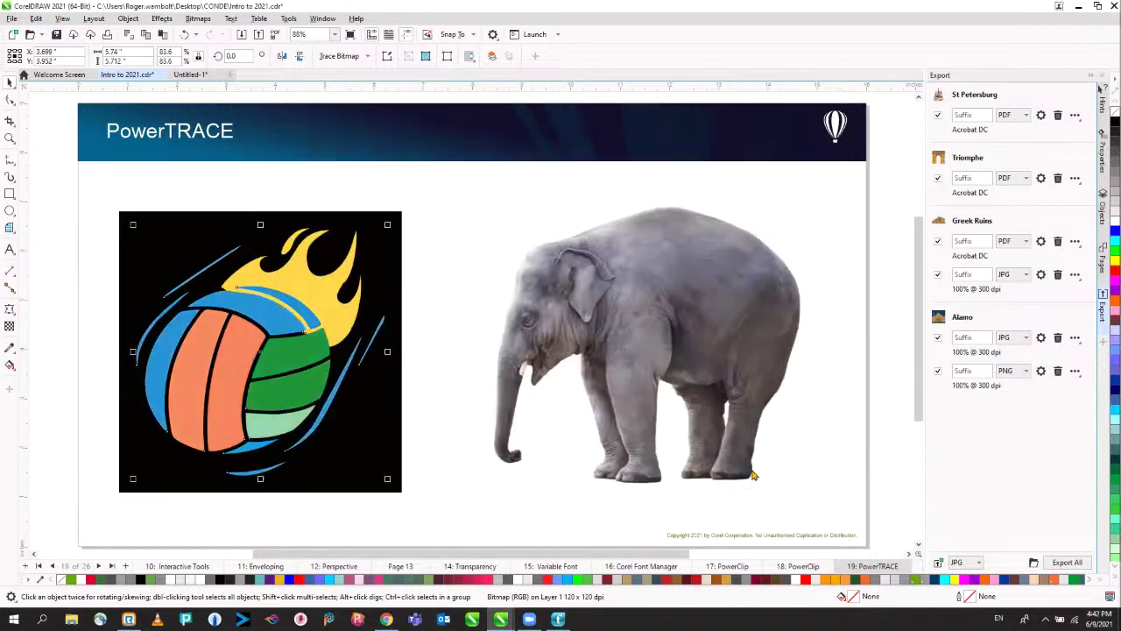
Step: Move the traced volleyball aside and delete the original black-background bitmap
left_click_drag(331, 333, 429, 278)
left_click(157, 353)
key("ctrl+z")
key("Delete")
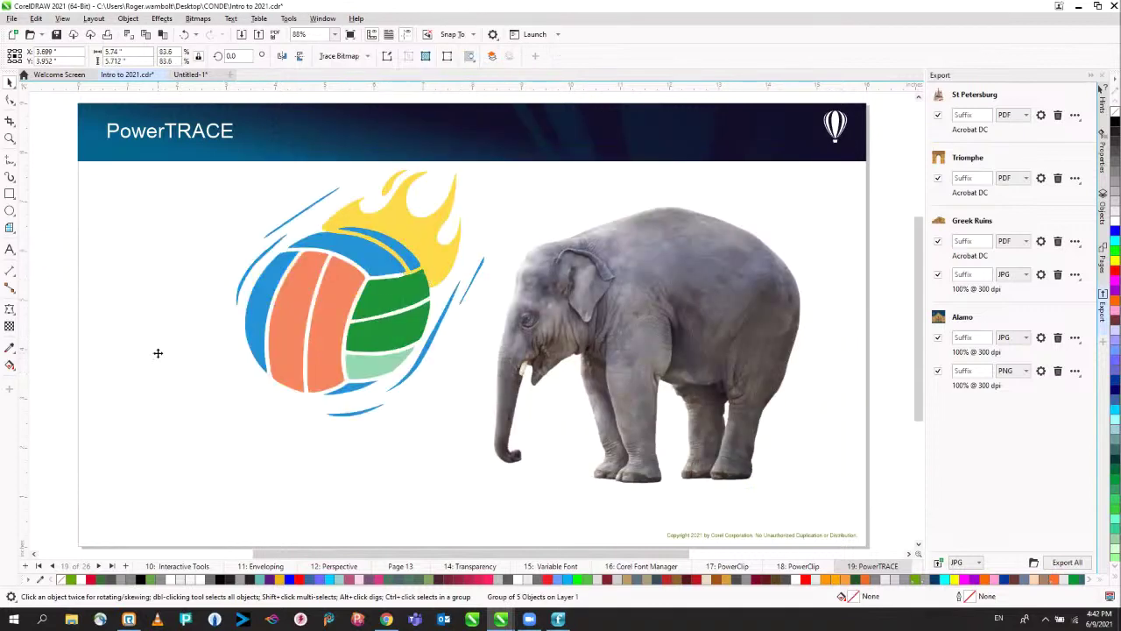
Step: Move the traced volleyball back to the empty area left of the elephant and ungroup it into its color groups
left_click(263, 316)
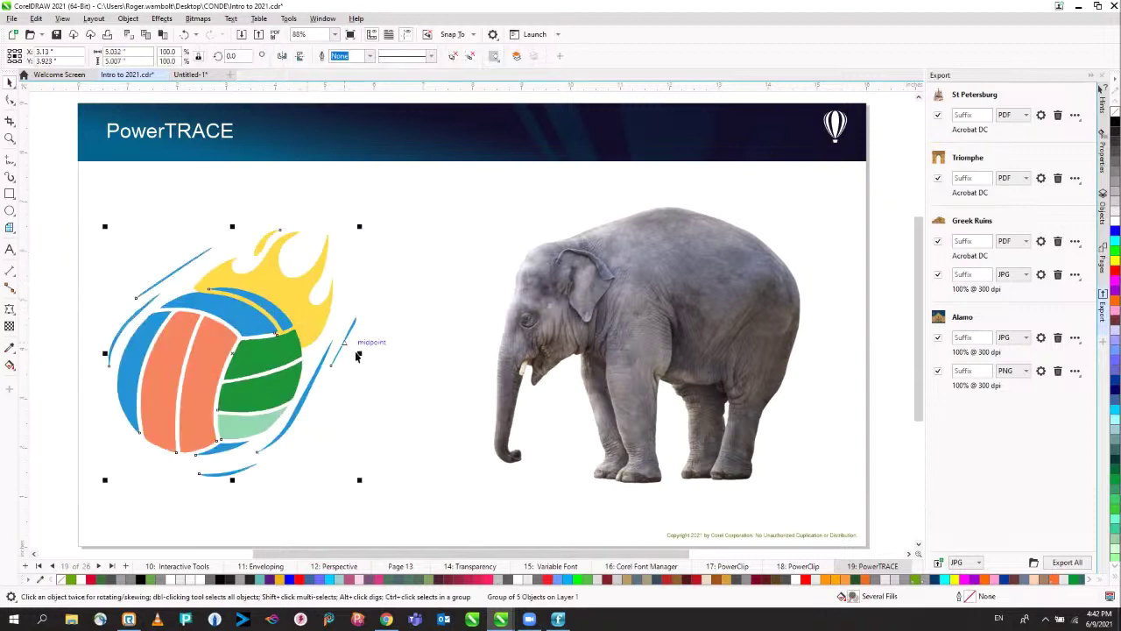
left_click(435, 238)
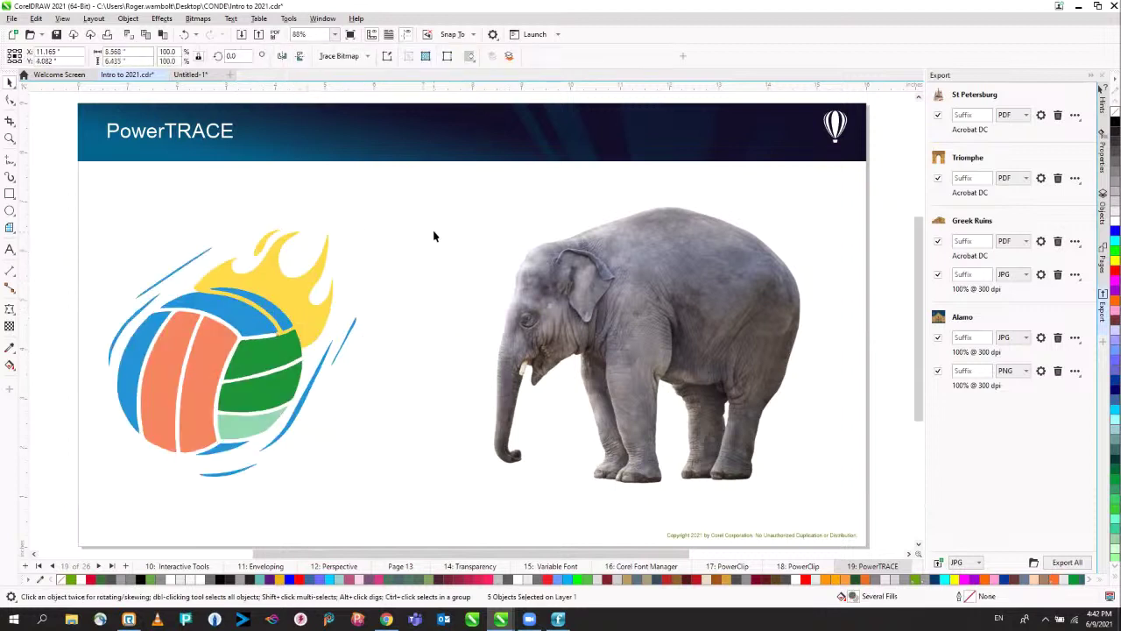
left_click(423, 256)
Step: Pull the blue and orange color groups away from the traced volleyball and undo both moves
left_click_drag(232, 315, 458, 219)
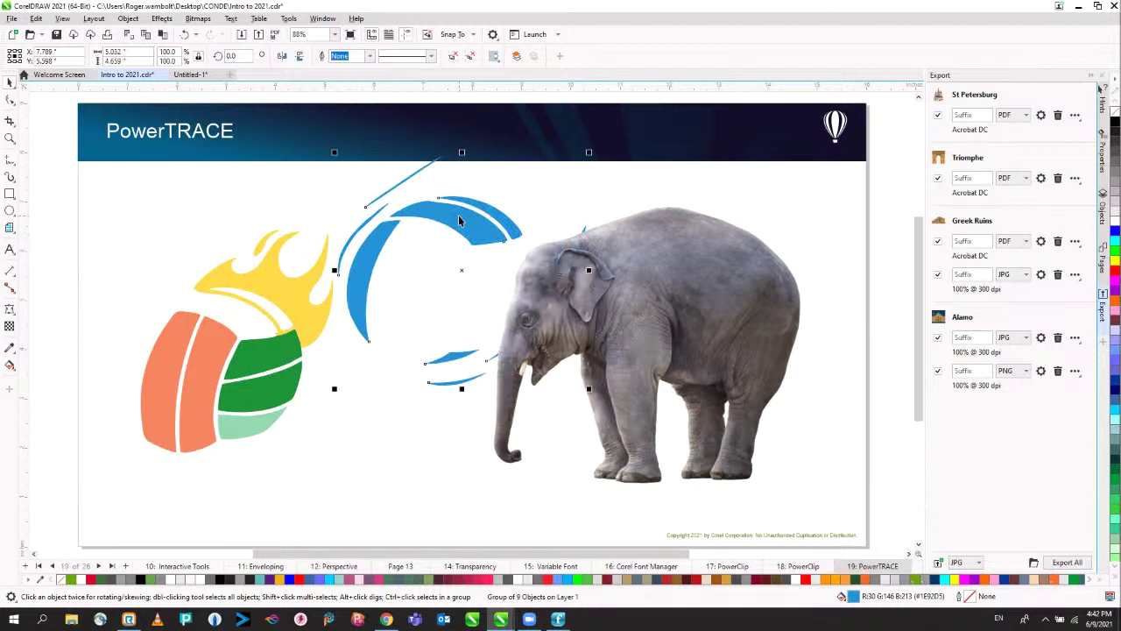
left_click_drag(205, 356, 155, 255)
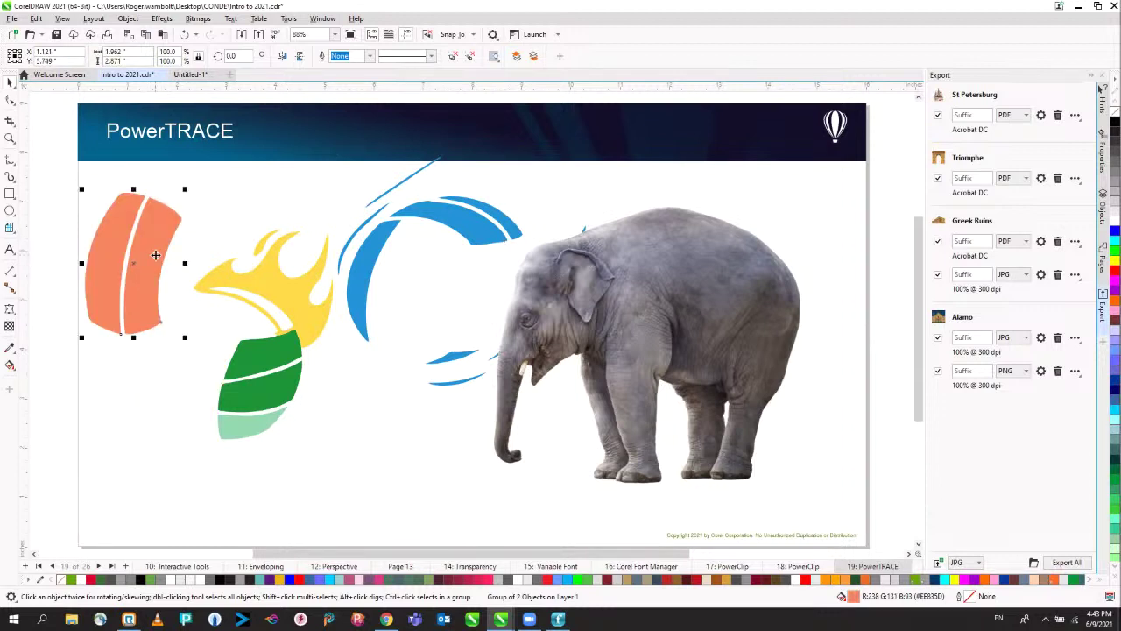
key("ctrl+z")
key("ctrl+z")
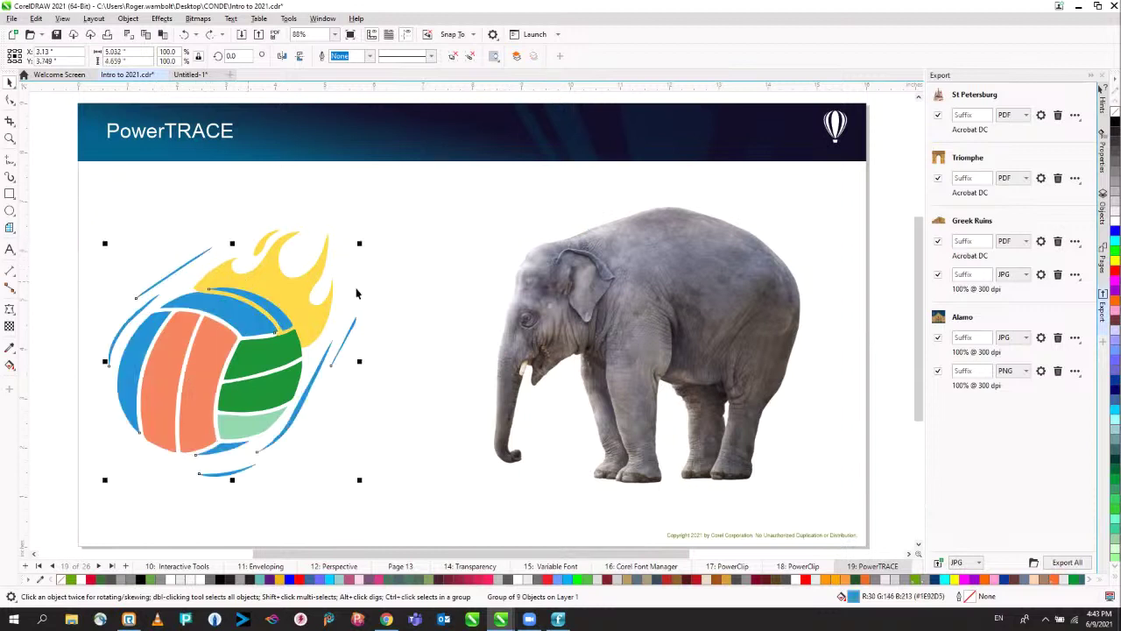
Step: Look through the pages that follow PowerTRACE and return to the PowerTRACE page
left_click(681, 293)
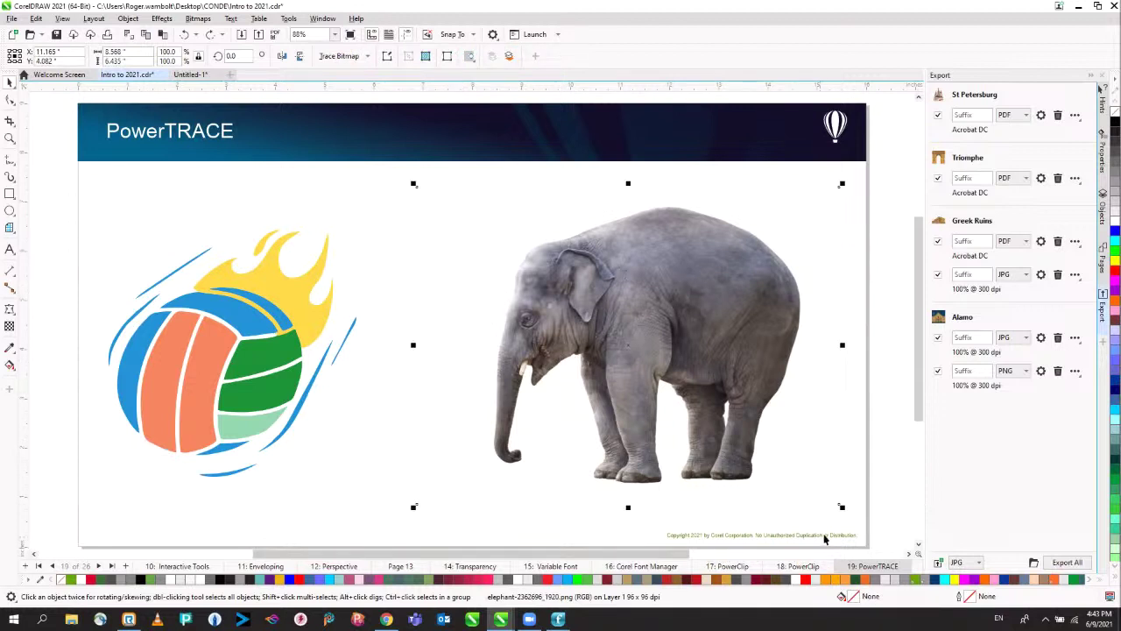
key("Page_Down")
key("Page_Down")
key("Page_Down")
key("Page_Down")
key("Page_Down")
key("Page_Down")
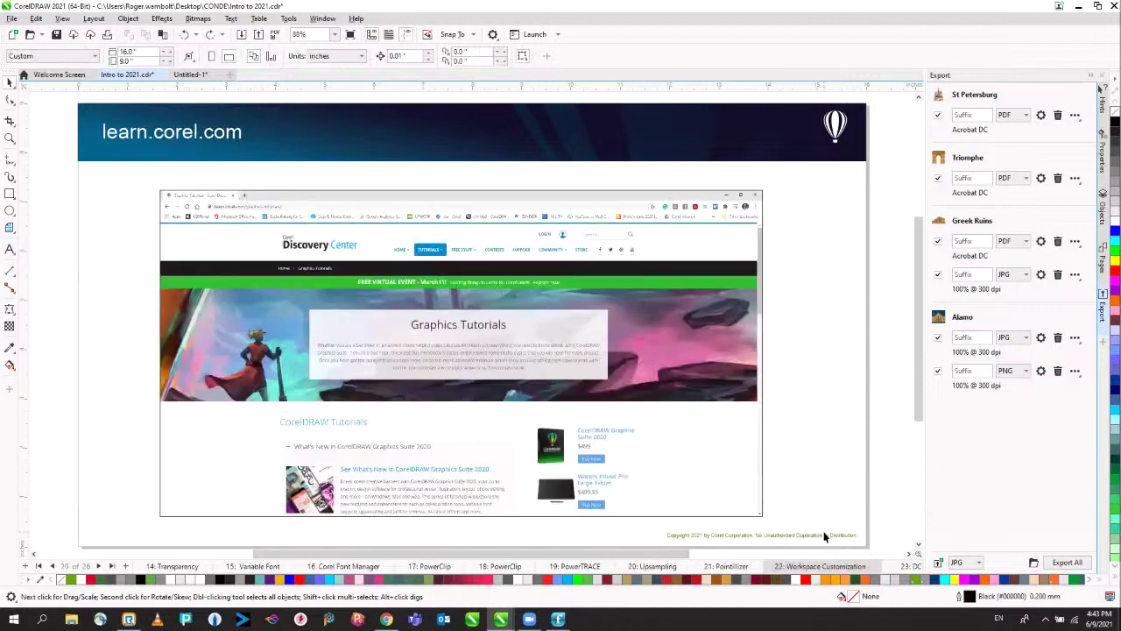
key("Page_Up")
key("Page_Up")
key("Page_Up")
key("Page_Up")
key("Page_Up")
key("Page_Up")
key("Page_Up")
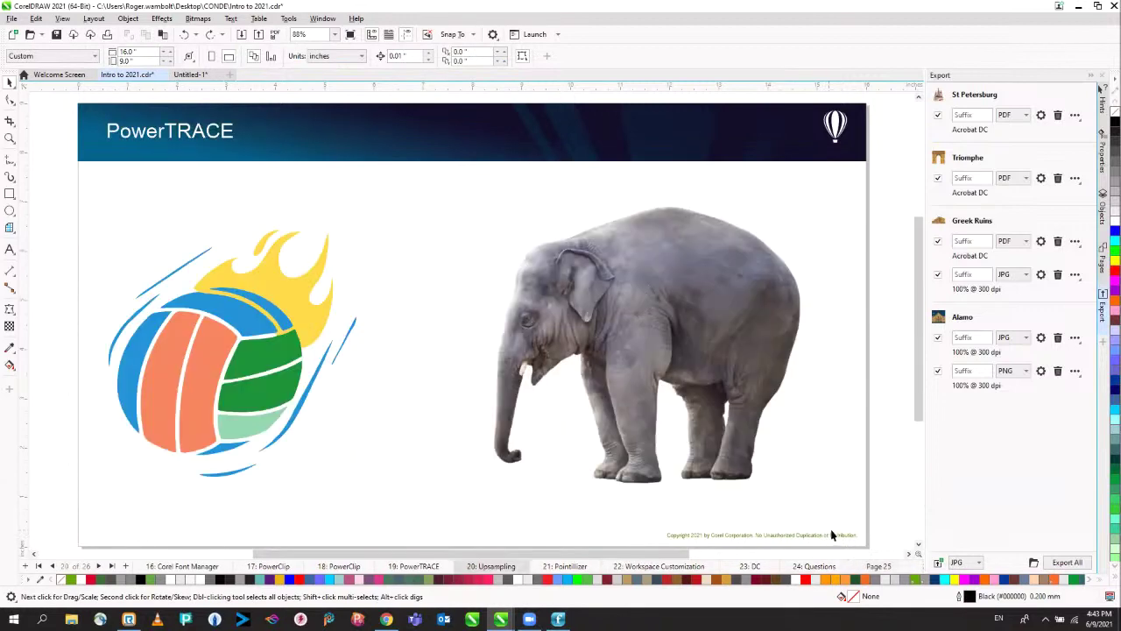
key("Page_Down")
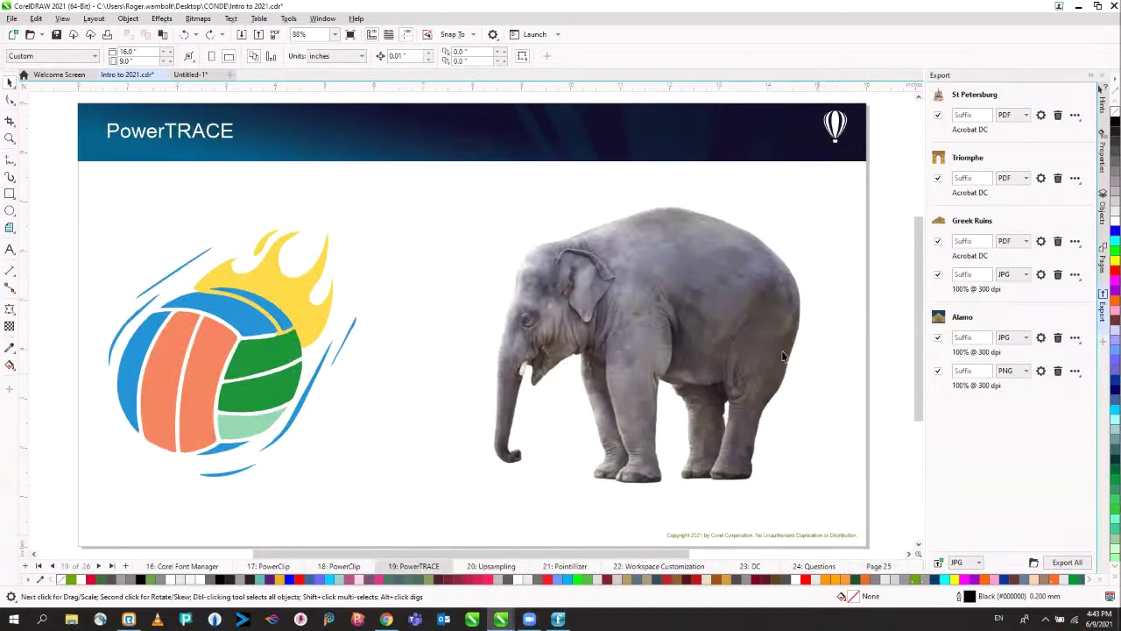
Step: Start an Outline Trace of the elephant photo with the Clipart image type
left_click(680, 304)
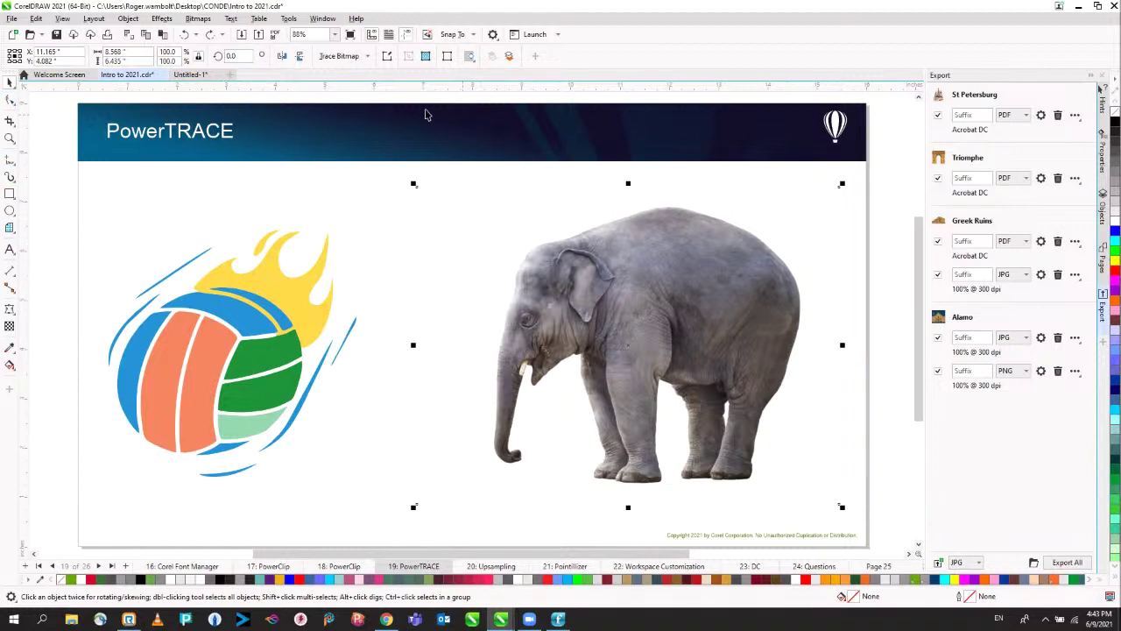
left_click(368, 58)
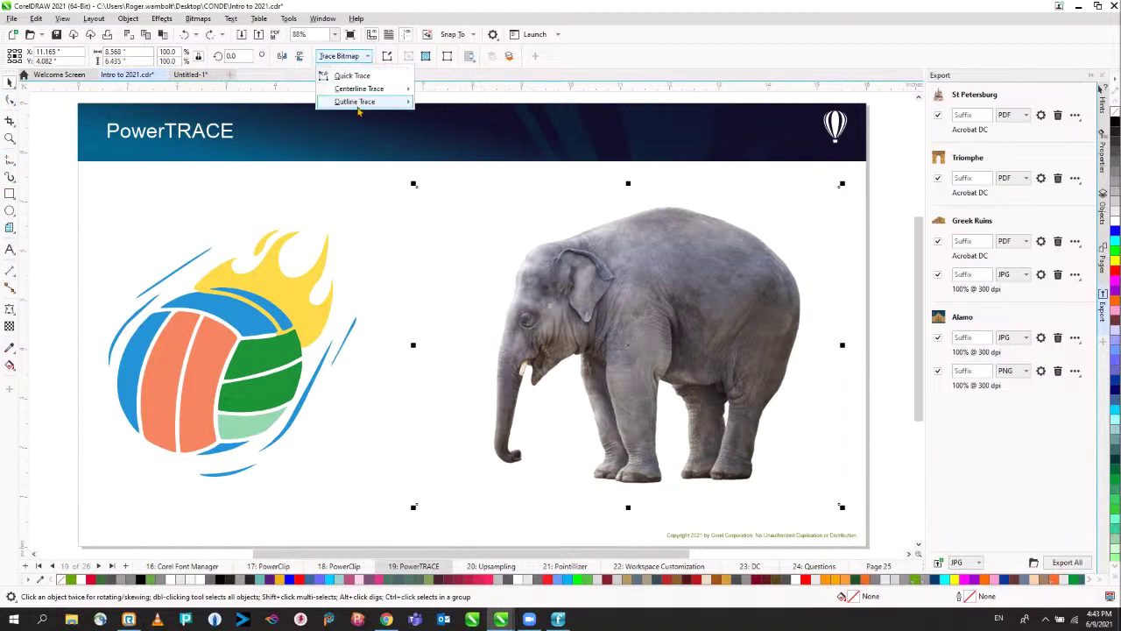
mouse_move(356, 105)
left_click(462, 153)
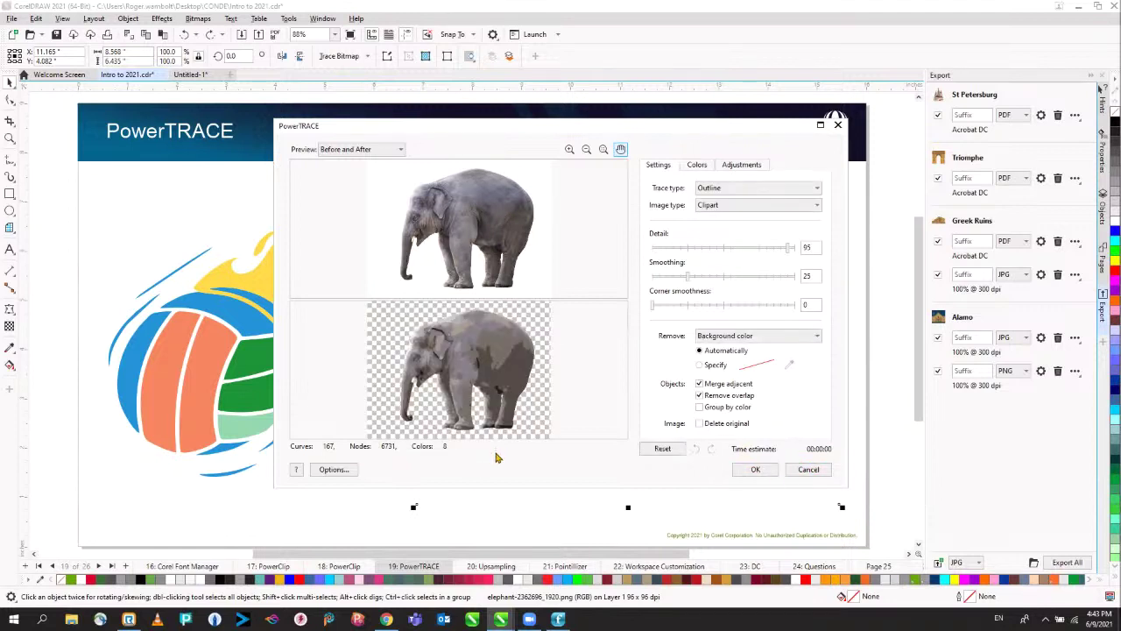
Step: Reduce the elephant trace to 2 colors and apply it
left_click(696, 166)
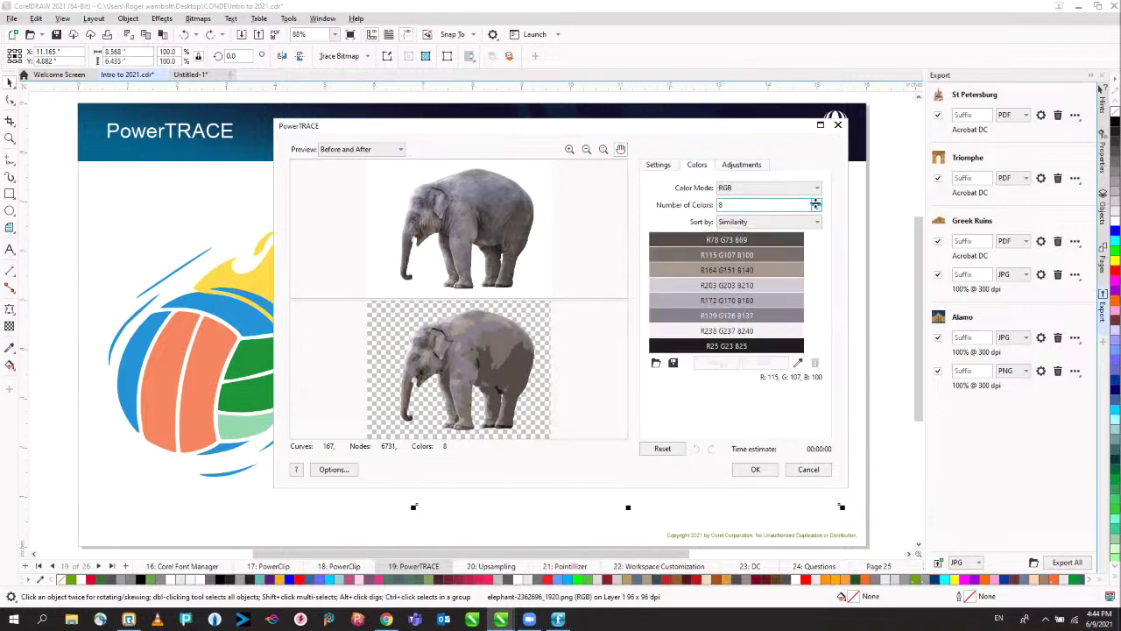
left_click(815, 208)
left_click(816, 205)
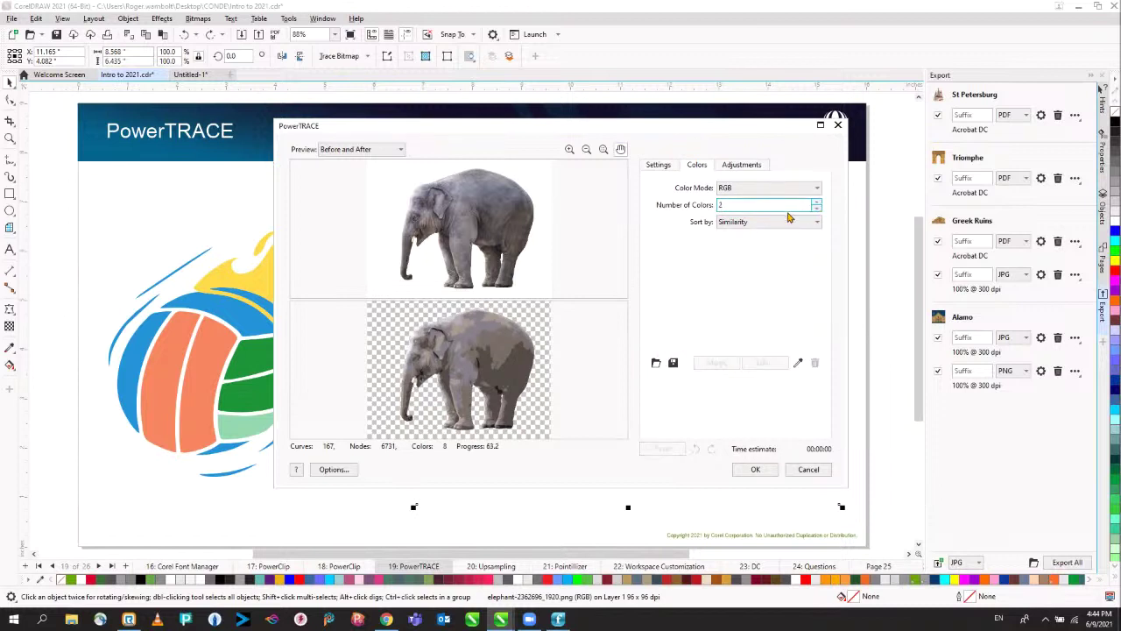
left_click(754, 470)
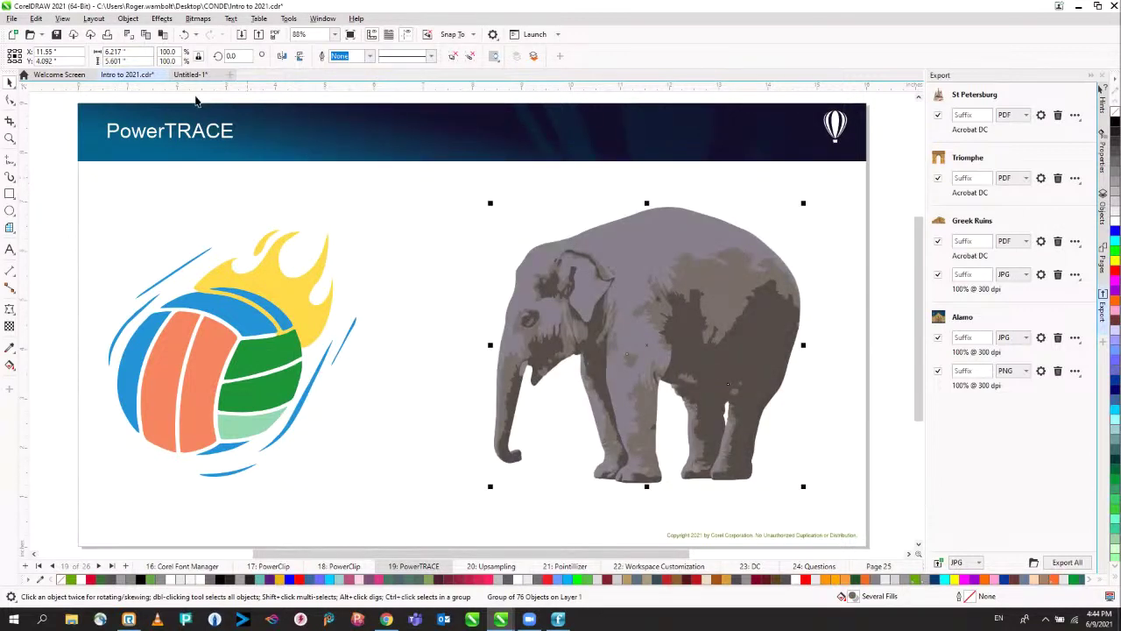
Step: Create a boundary around the traced elephant and give it a red 1.0 mm outline
left_click(133, 20)
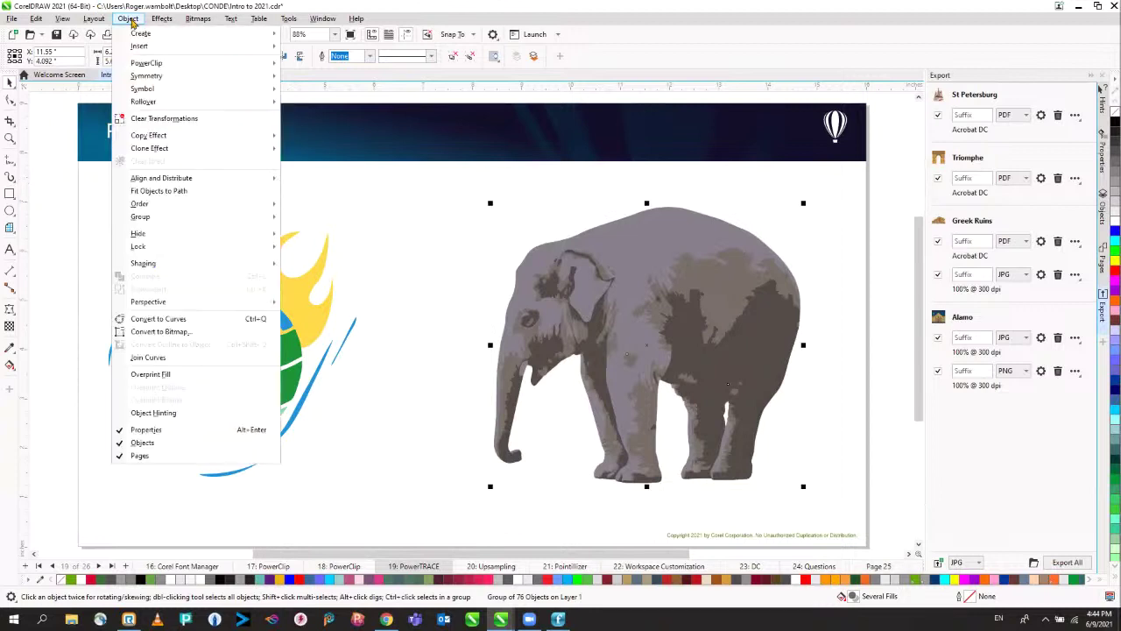
mouse_move(194, 266)
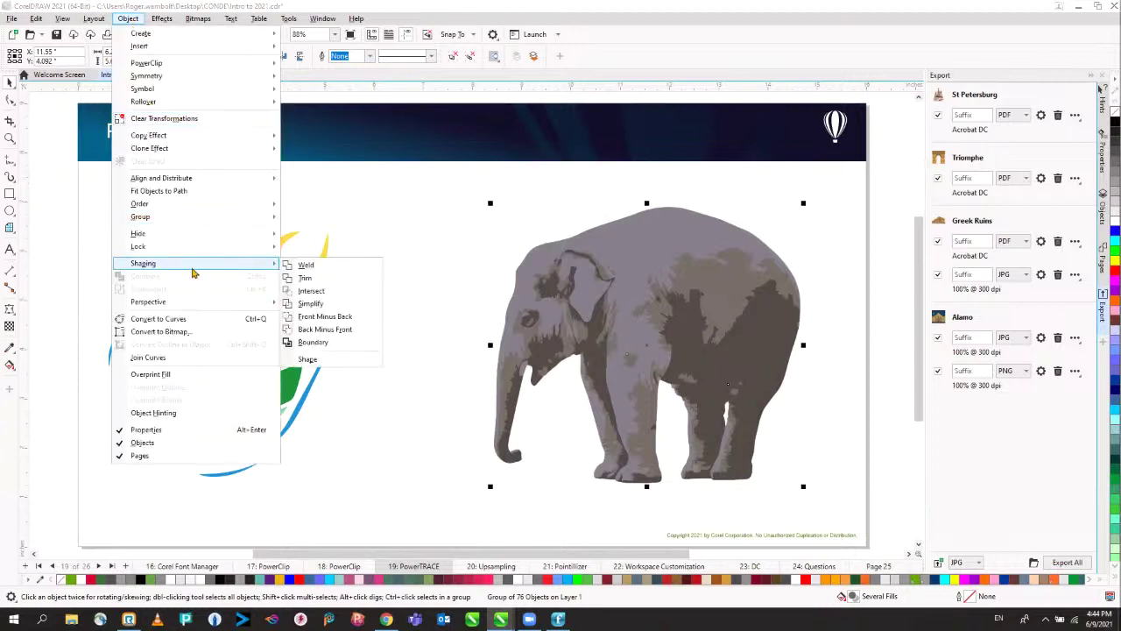
left_click(312, 344)
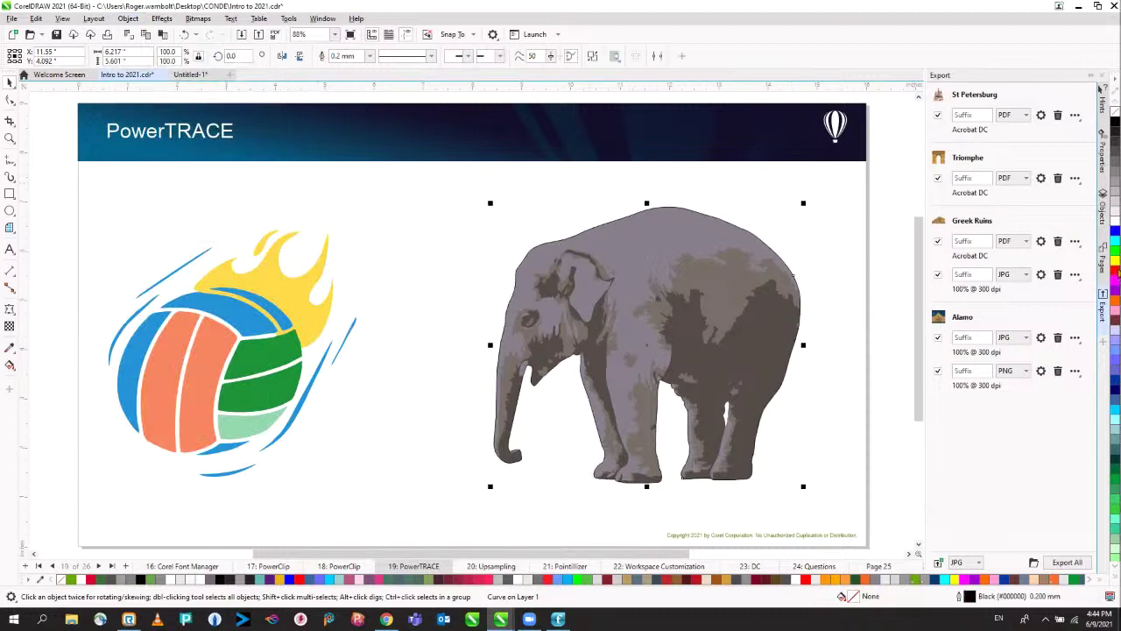
right_click(1115, 272)
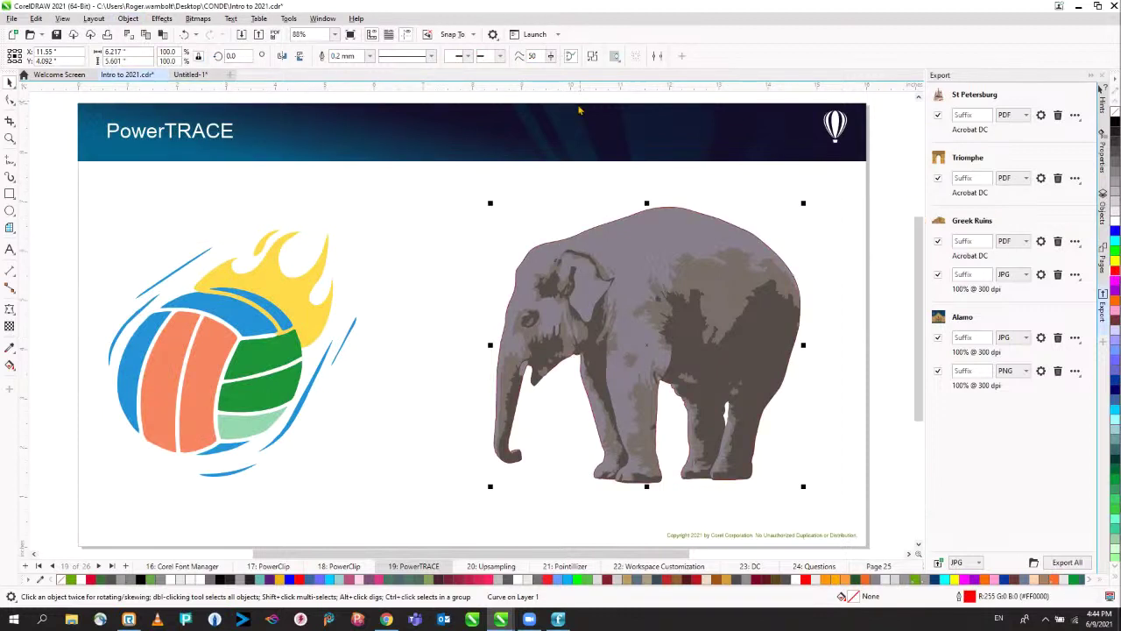
left_click(370, 56)
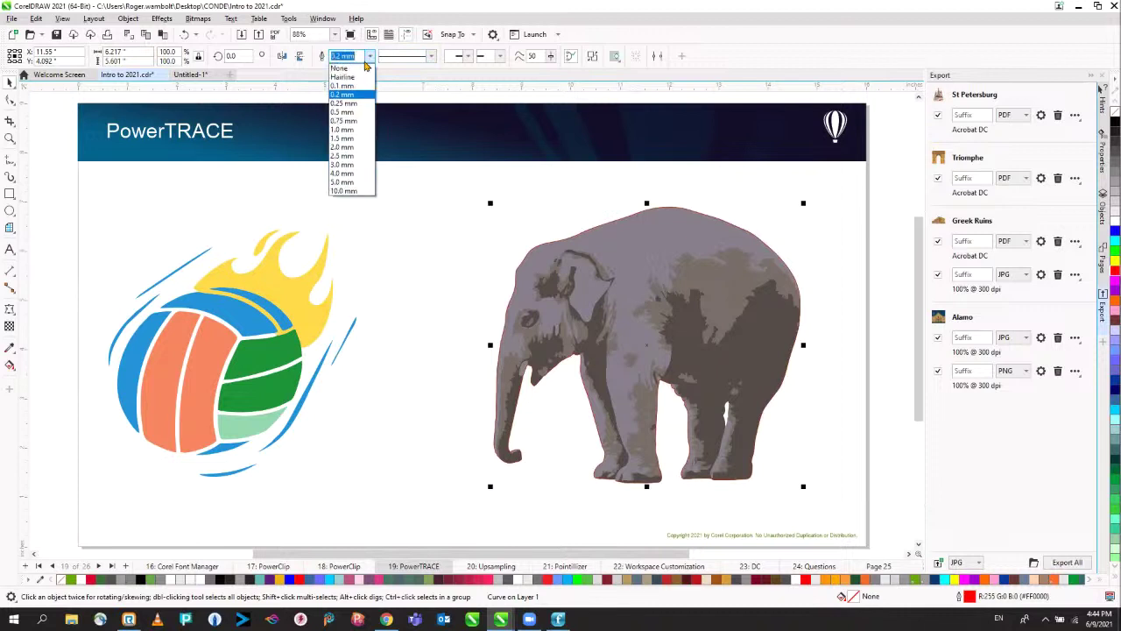
left_click(360, 132)
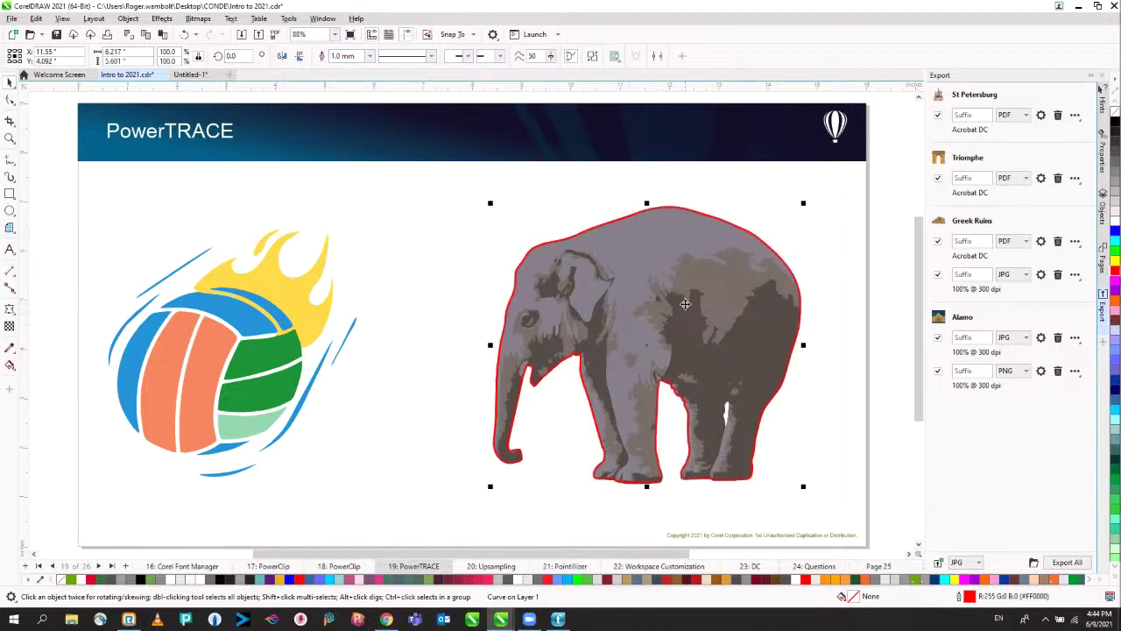
key("ctrl+a")
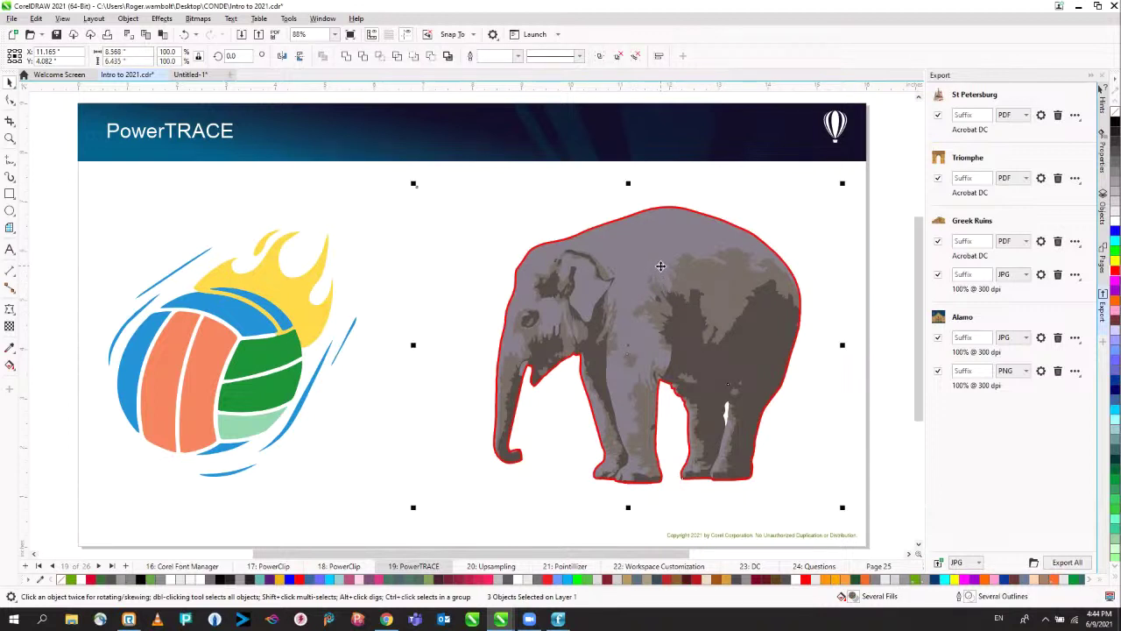
key("Delete")
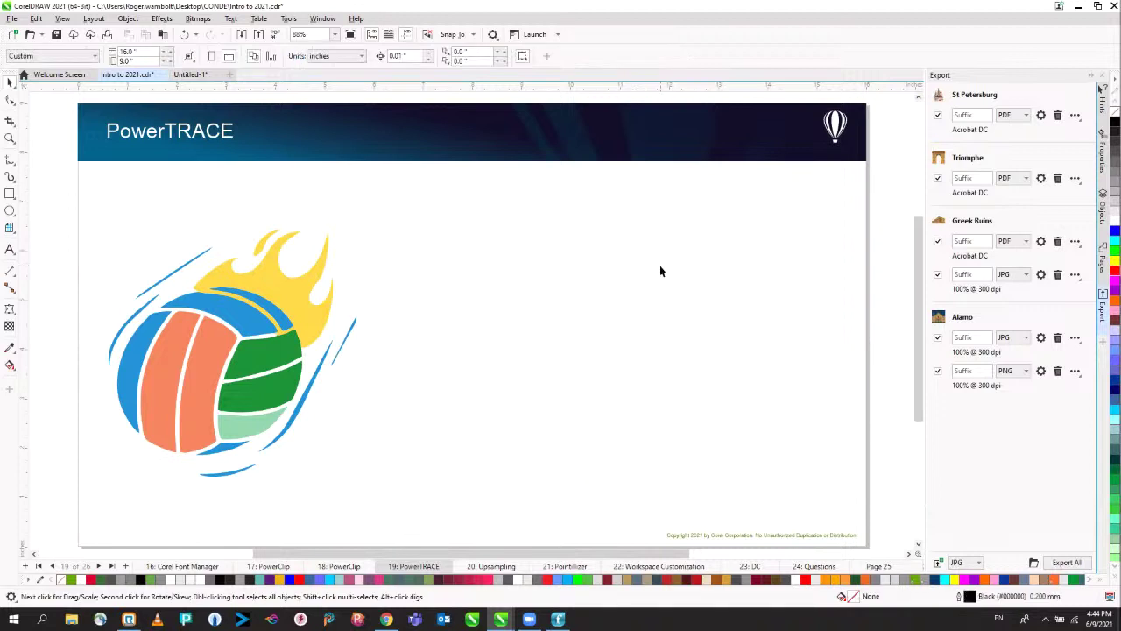
key("ctrl+z")
left_click(373, 195)
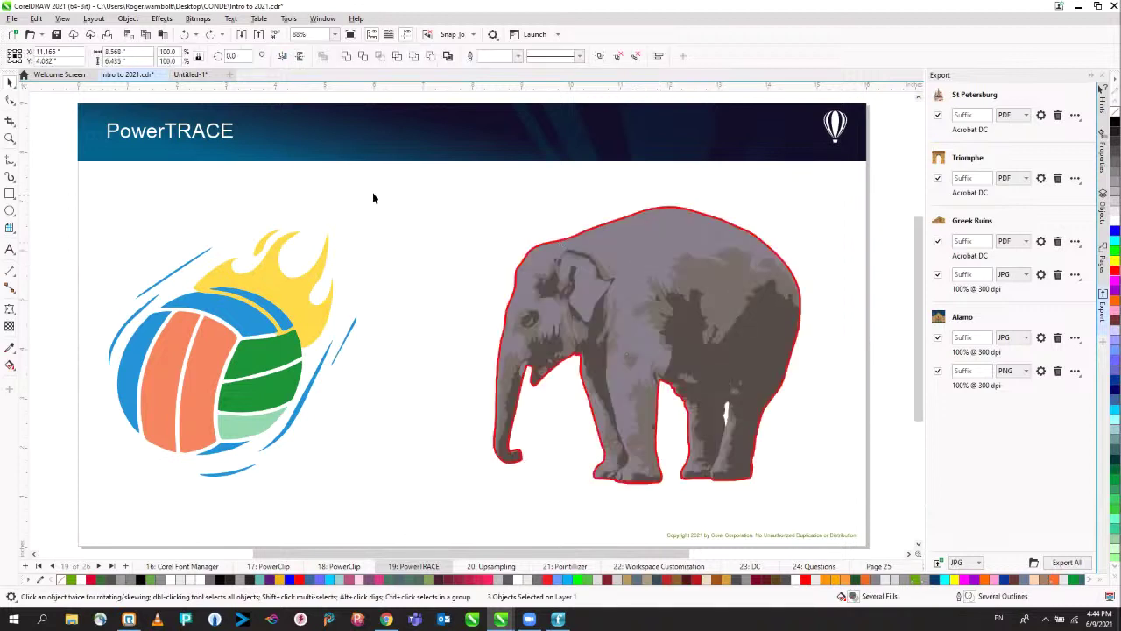
Step: Delete the traced elephant group beneath the red boundary, keeping the boundary and the original photo
left_click(624, 278)
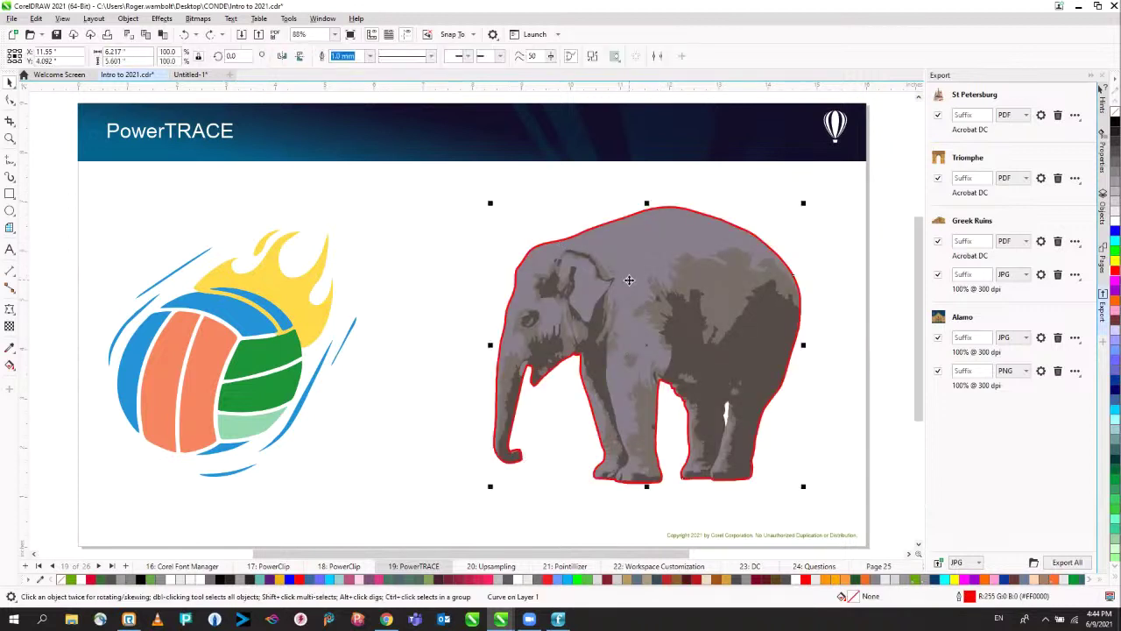
left_click(644, 279, "alt")
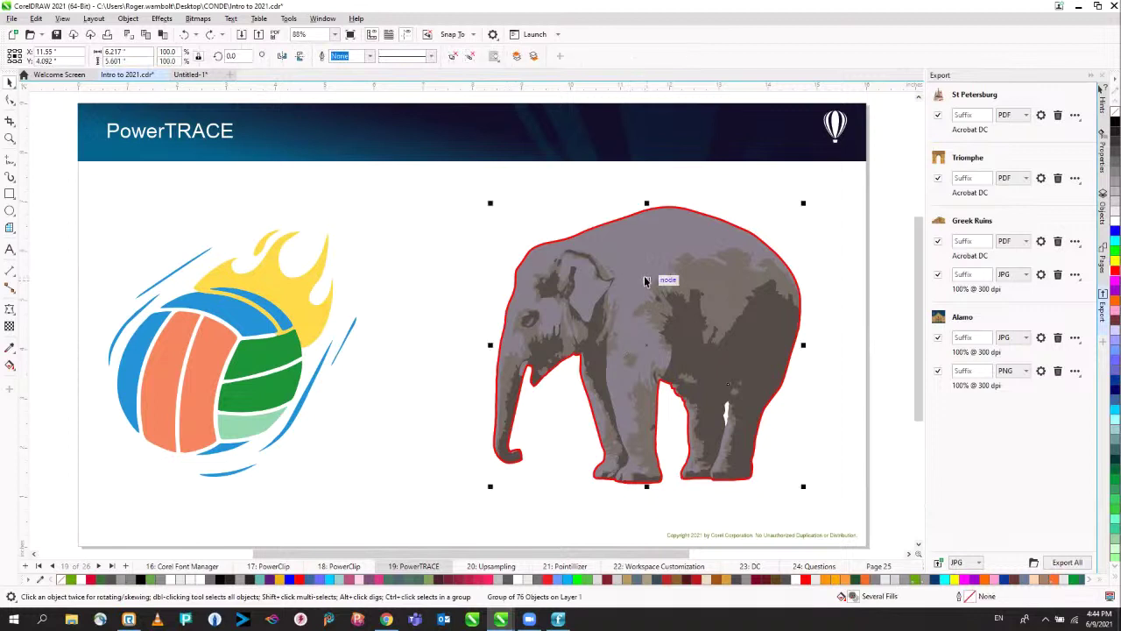
key("Delete")
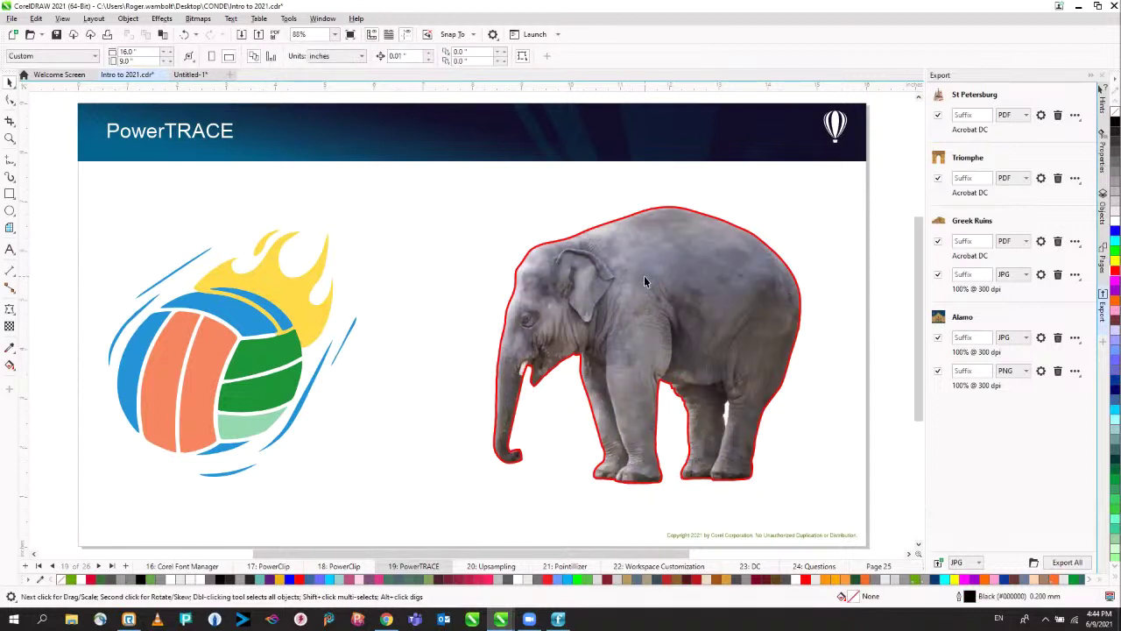
scroll(648, 277, "up", 3)
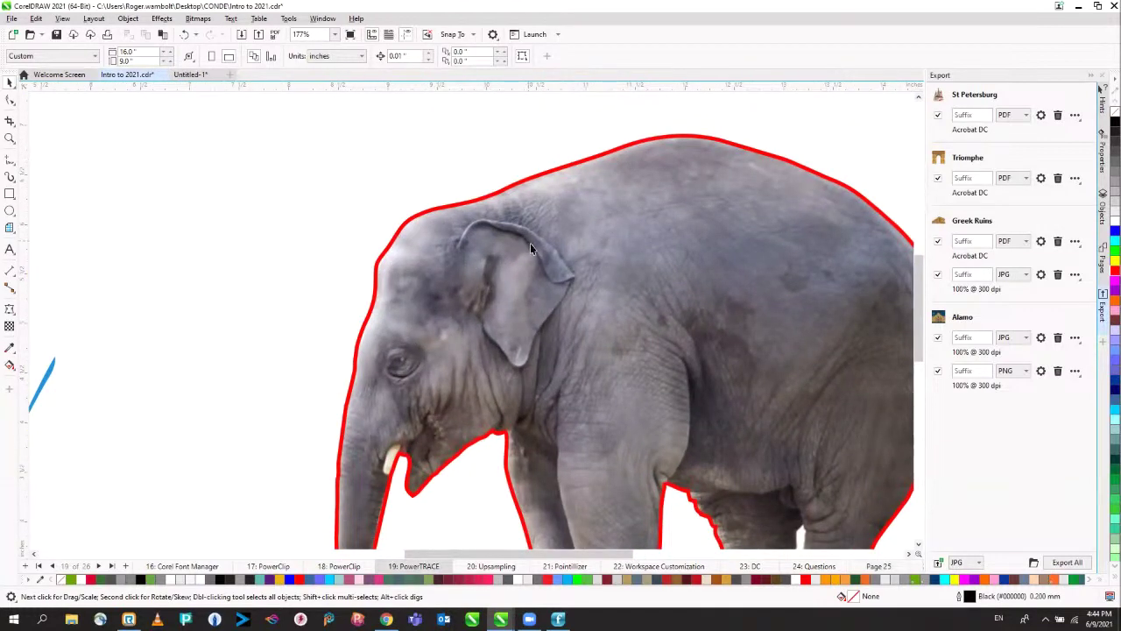
left_click_drag(606, 278, 566, 254)
scroll(566, 256, "down", 2)
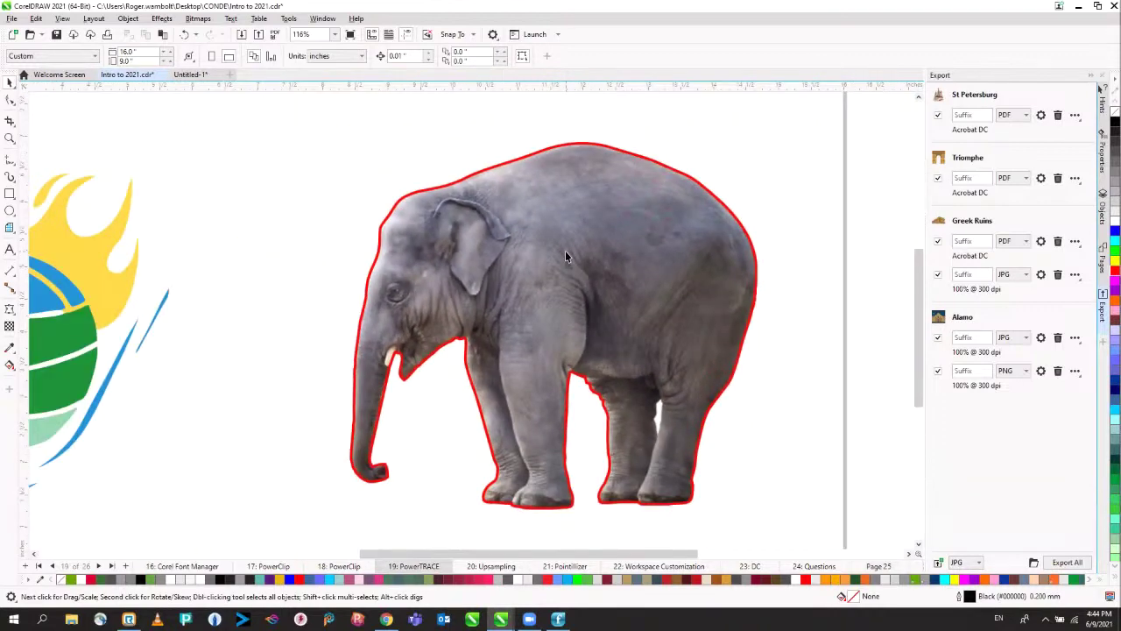
scroll(542, 242, "down", 1)
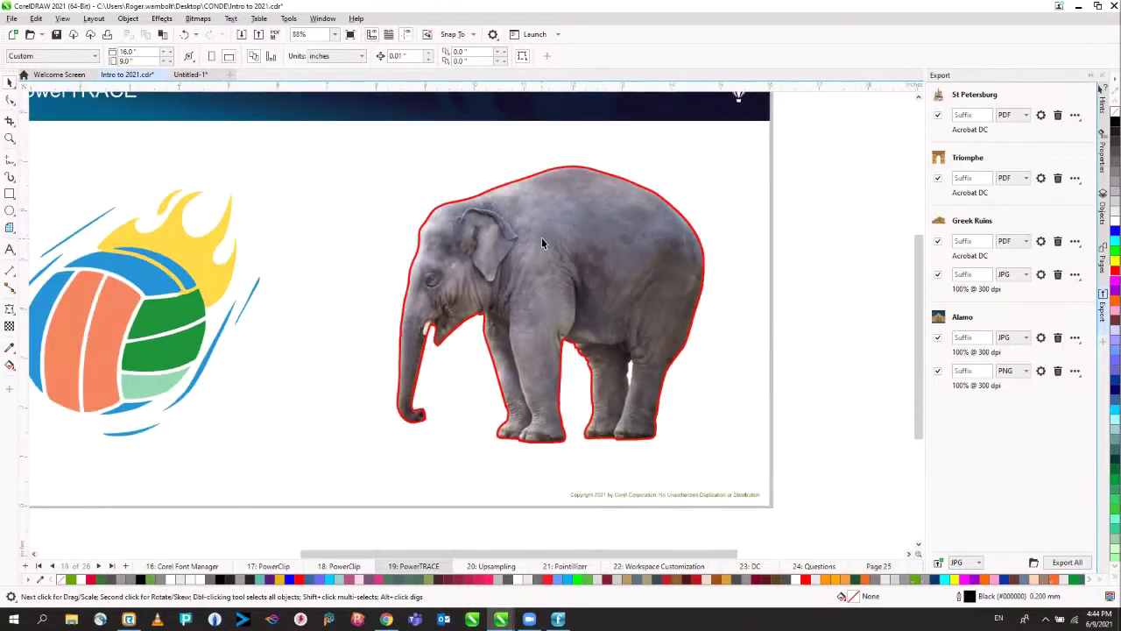
left_click_drag(542, 242, 615, 299)
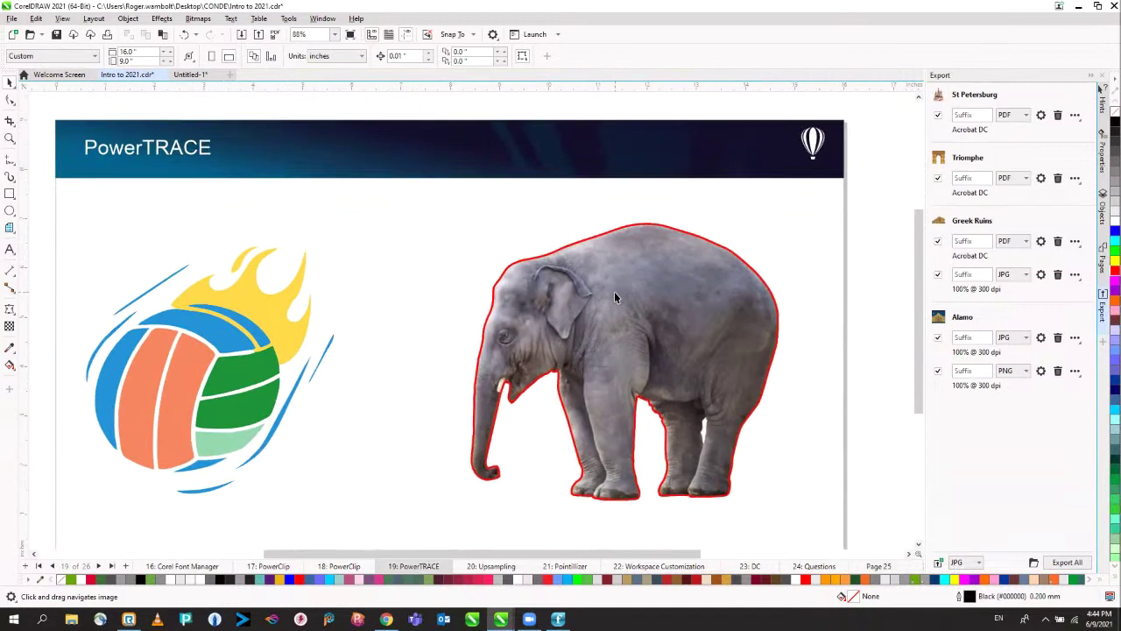
Step: Resample the motorcycle photo on the Upsampling page to 2000% of its width and height
key("Page_Down")
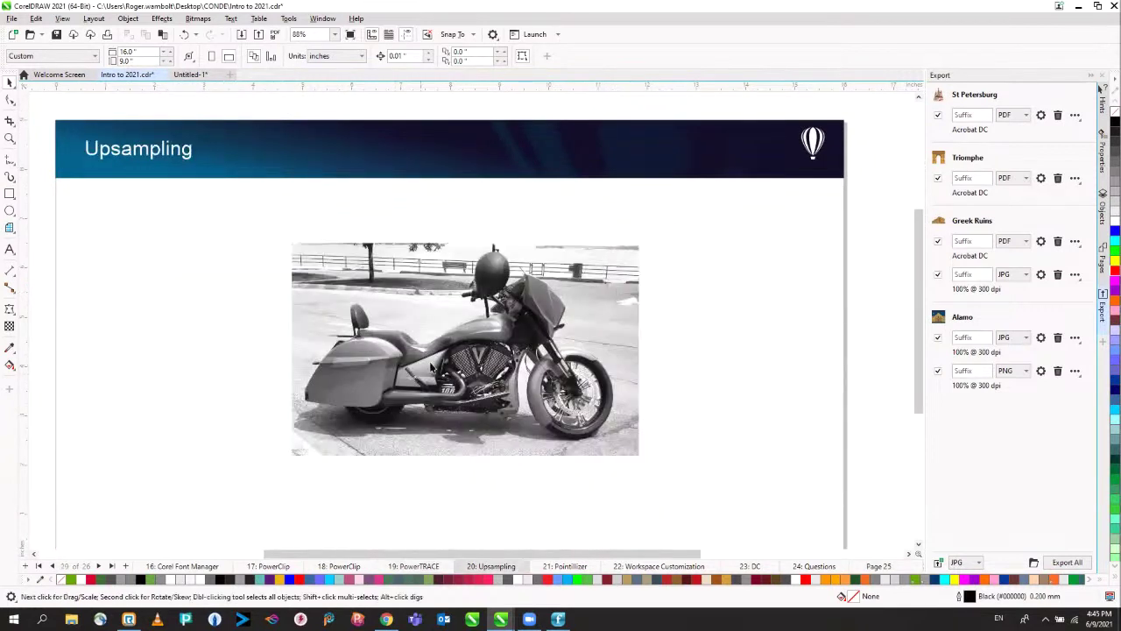
left_click(493, 335)
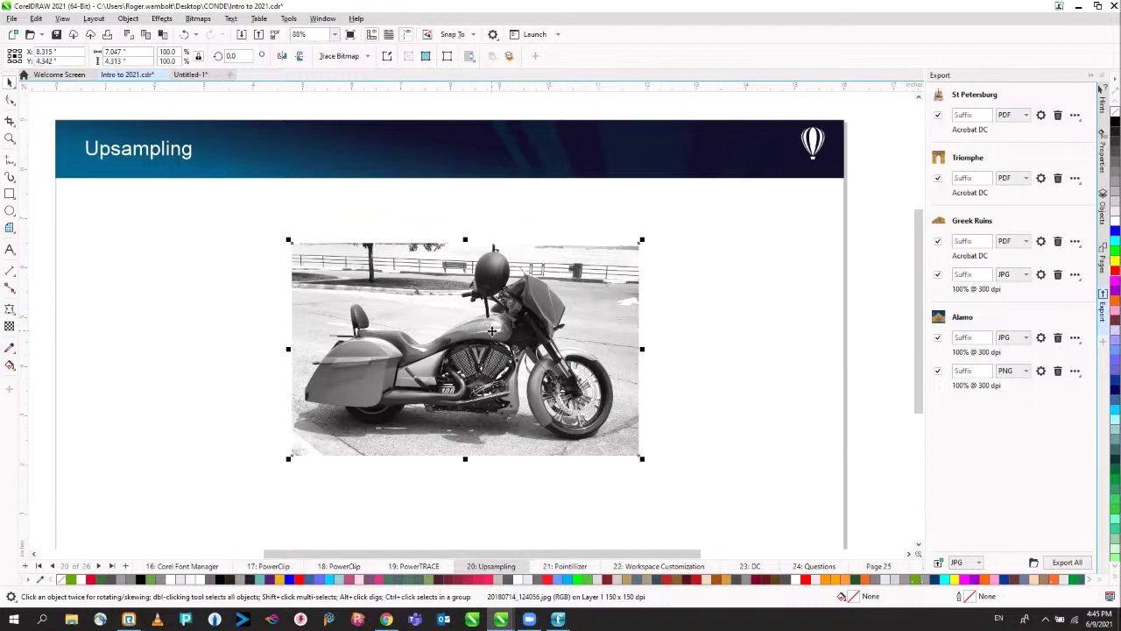
left_click(513, 314)
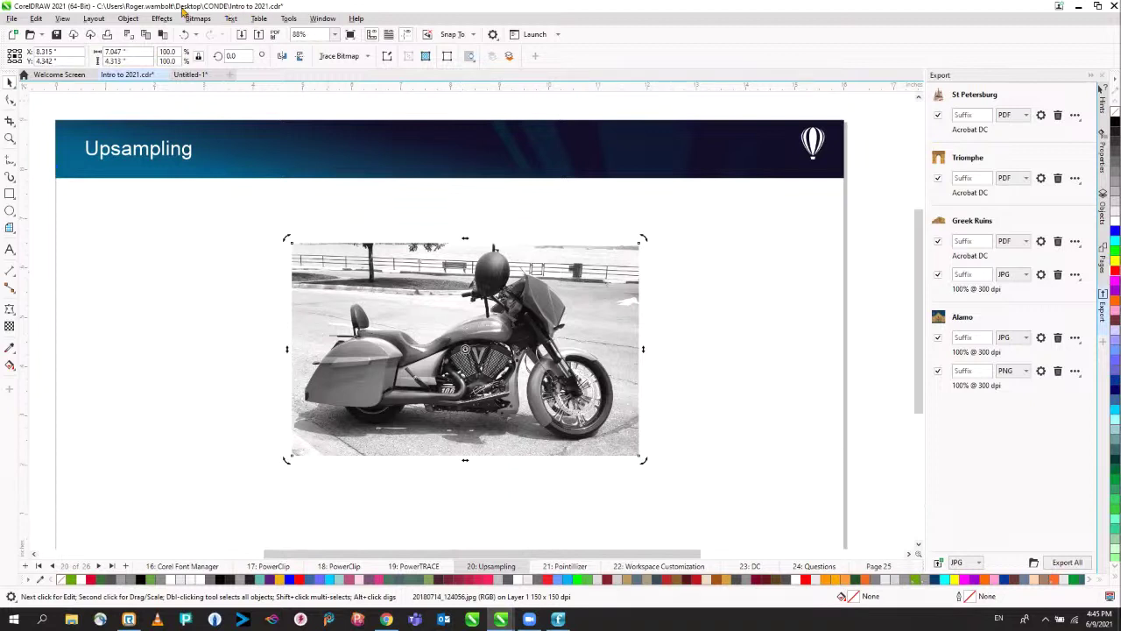
left_click(200, 18)
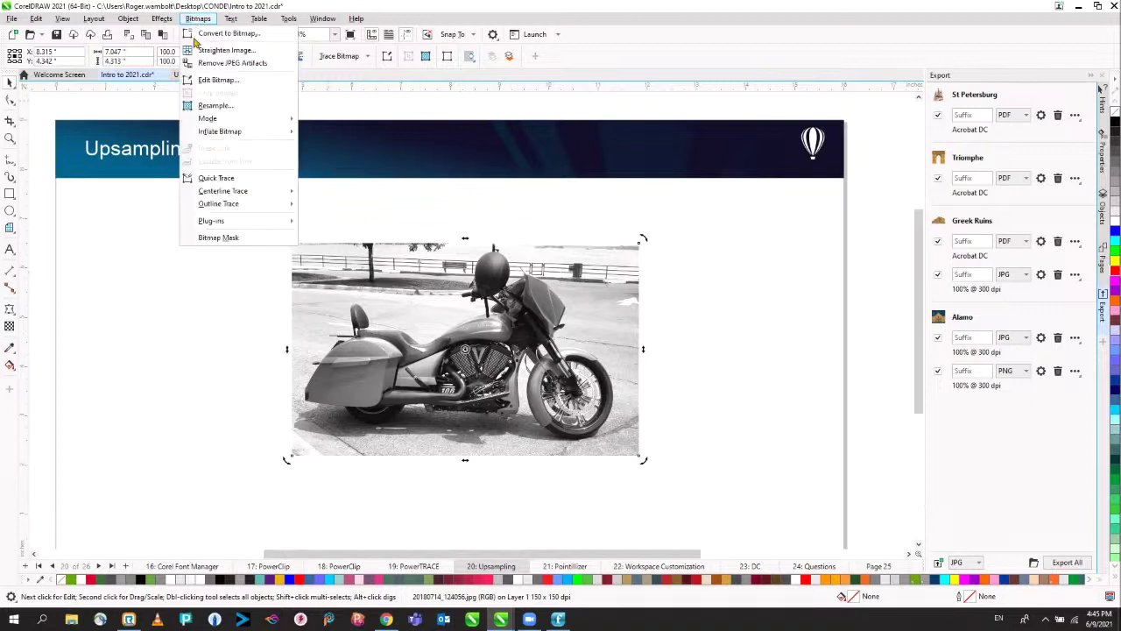
left_click(216, 106)
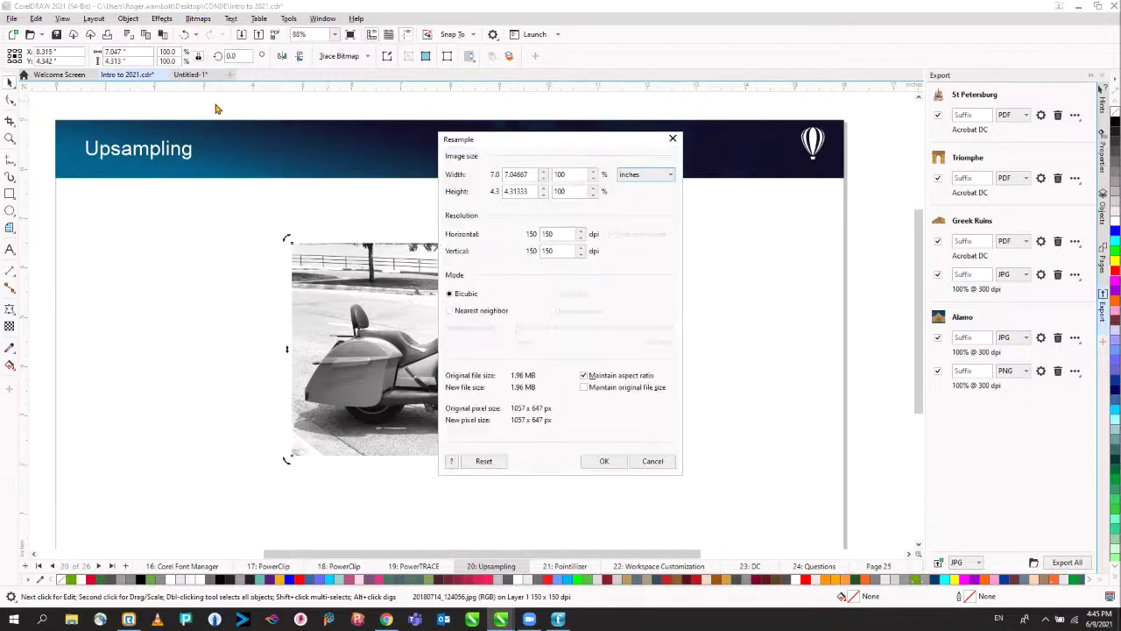
double_click(569, 174)
type("2000")
left_click(602, 460)
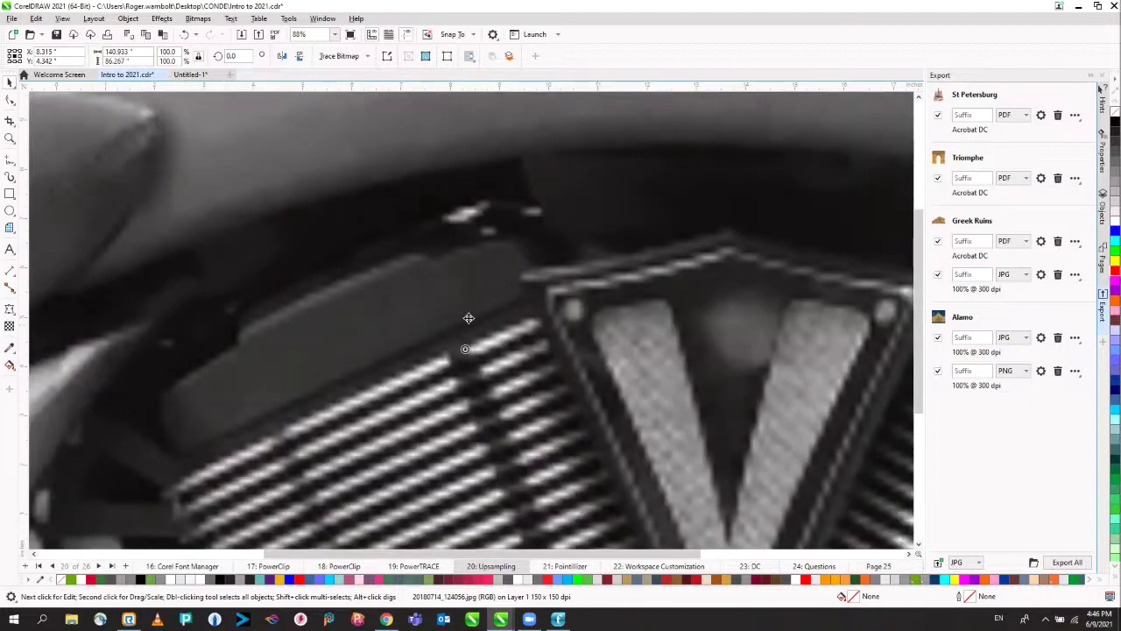
Step: Bring the original-size motorcycle photo in front of the enlarged one
left_click(518, 322)
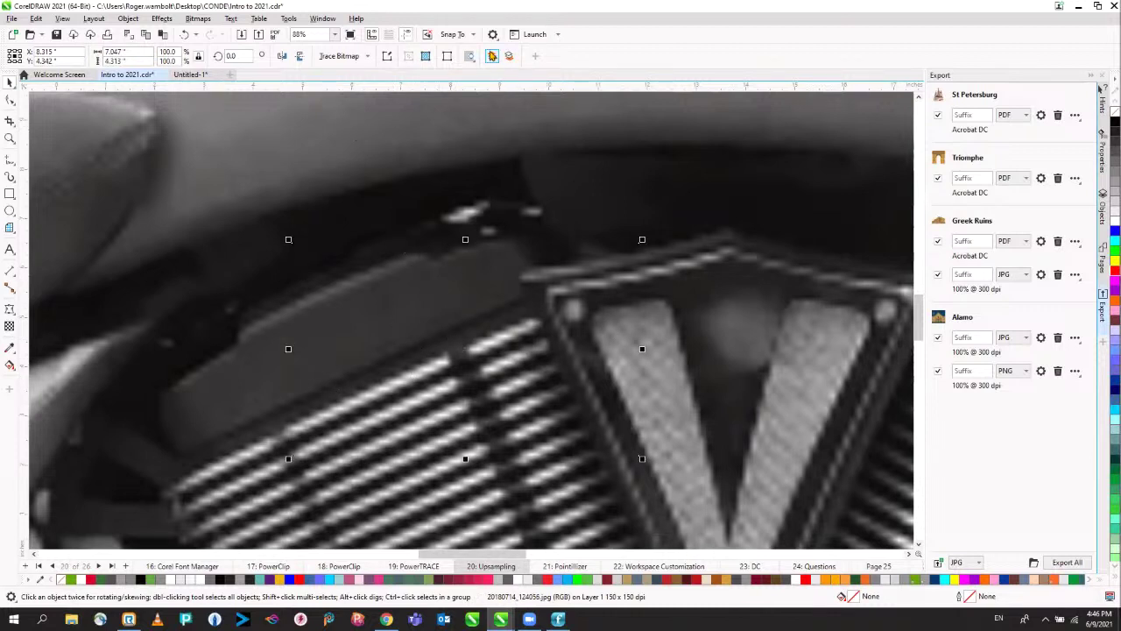
left_click(492, 56)
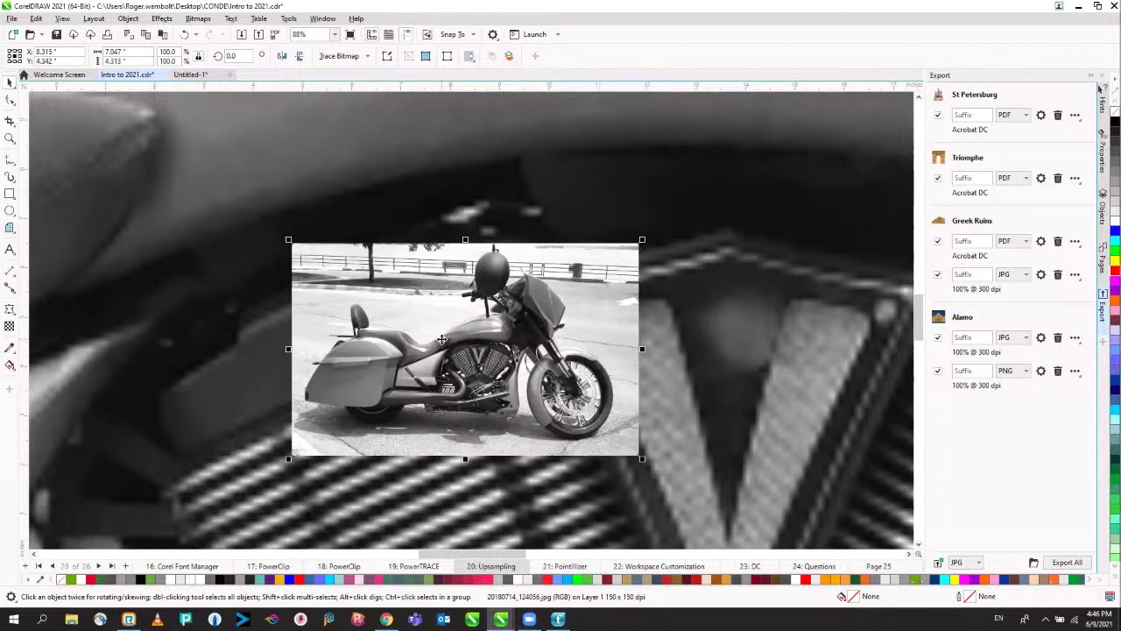
key("F4")
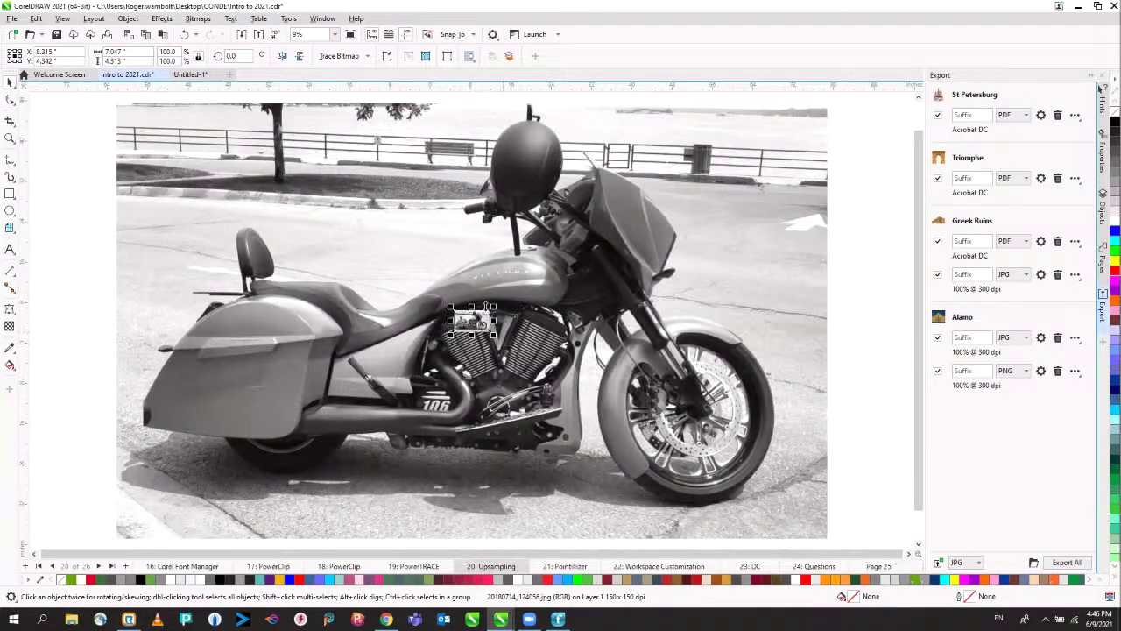
Step: Inspect the enlarged motorcycle photo's detail and size, and delete it from the Upsampling page
left_click(533, 290)
scroll(533, 290, "up", 2)
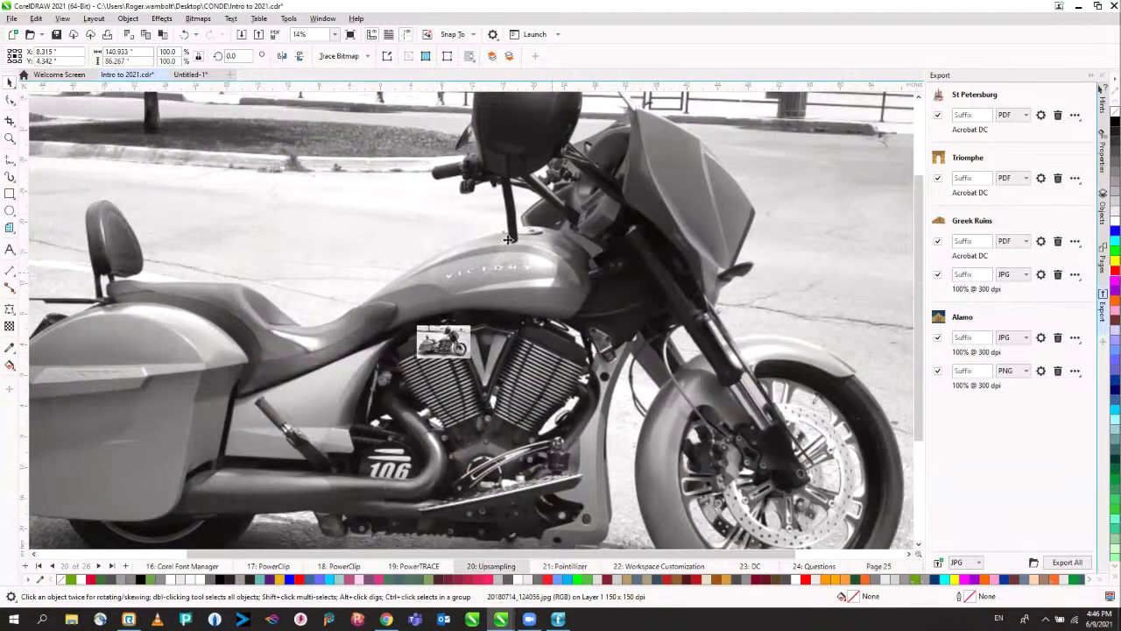
left_click(436, 235)
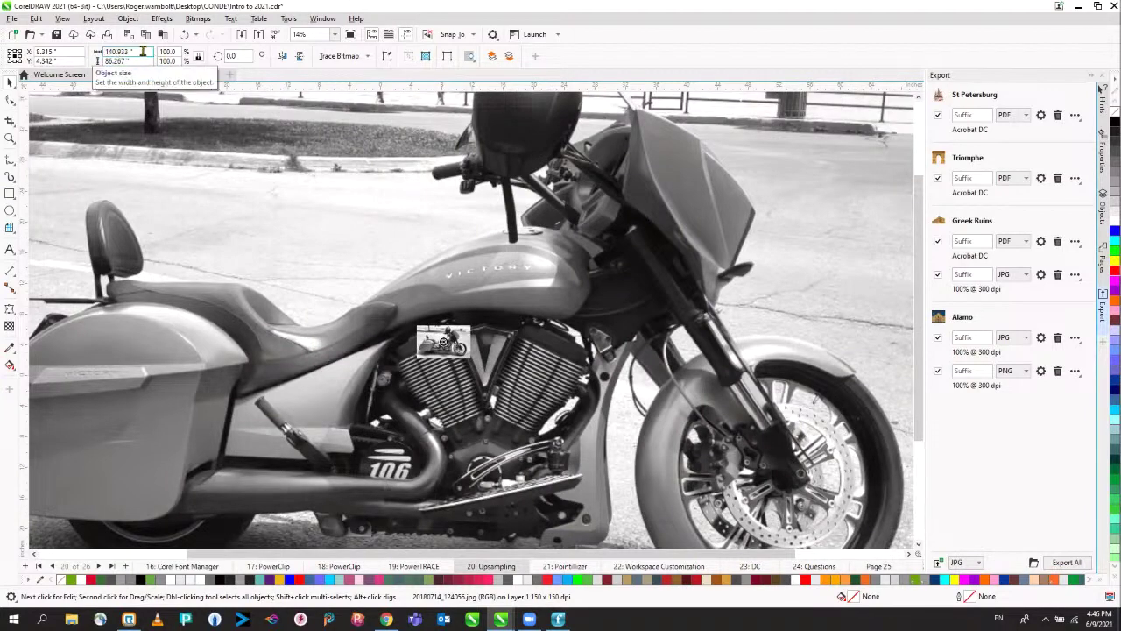
scroll(399, 263, "down", 2)
scroll(399, 260, "down", 1)
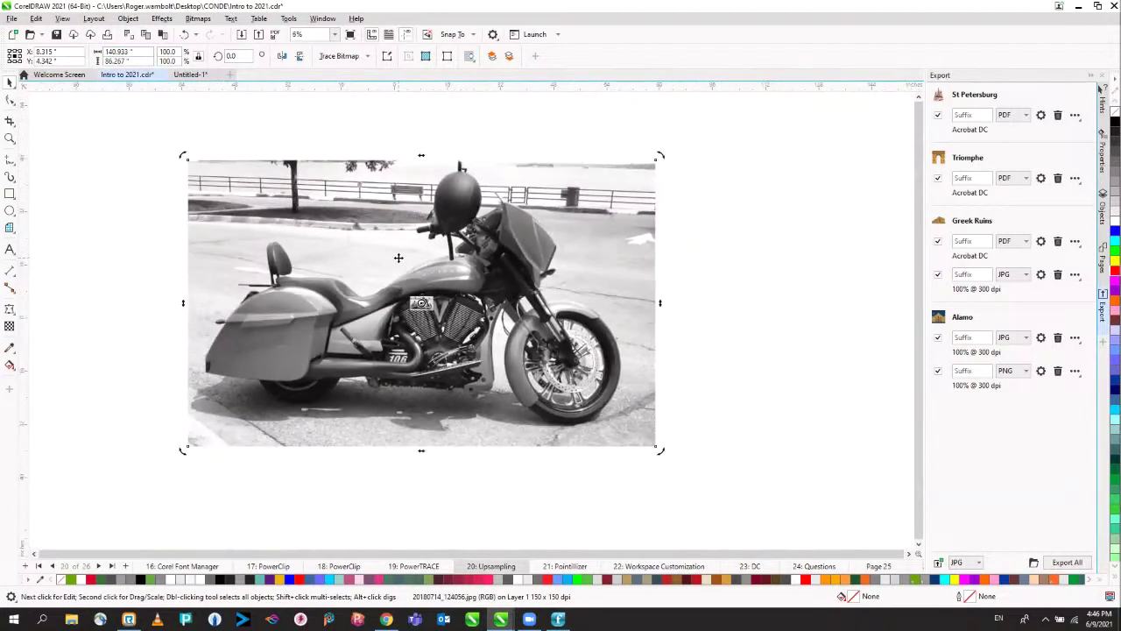
left_click(398, 260)
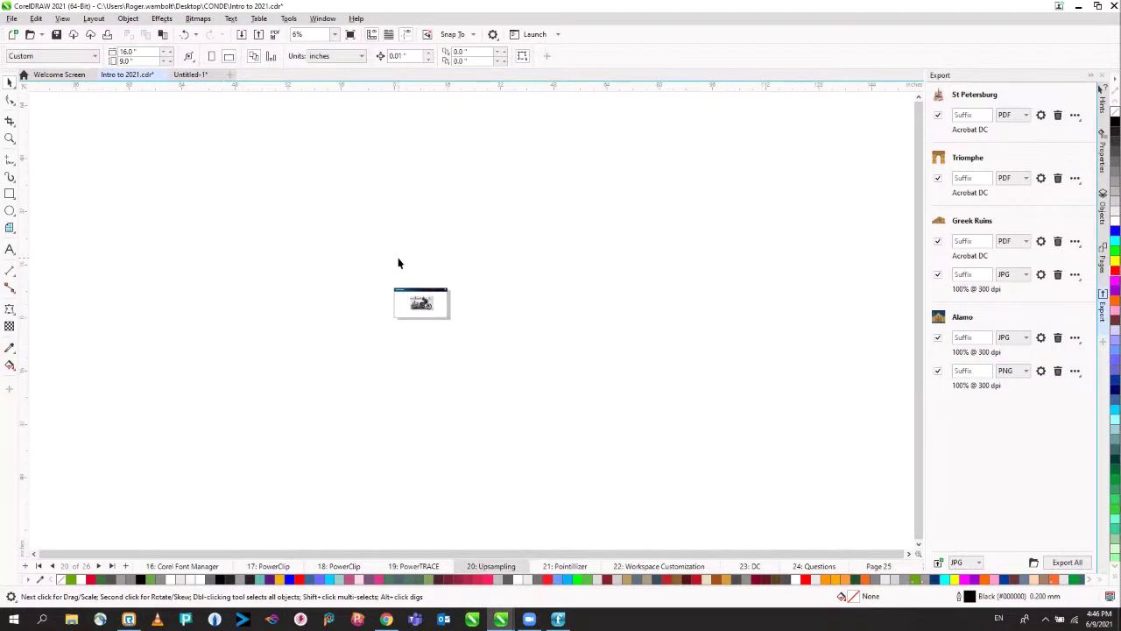
key("shift+F4")
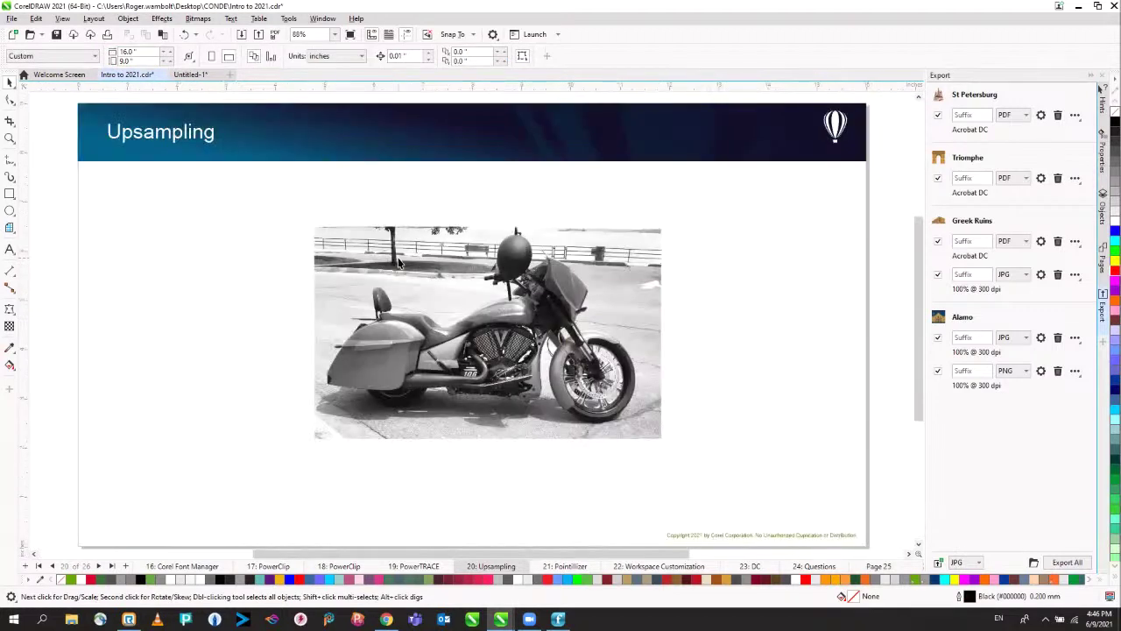
Step: Select the portrait photo on the Pointillizer page and open the Pointillizer effect settings for it
key("Page_Down")
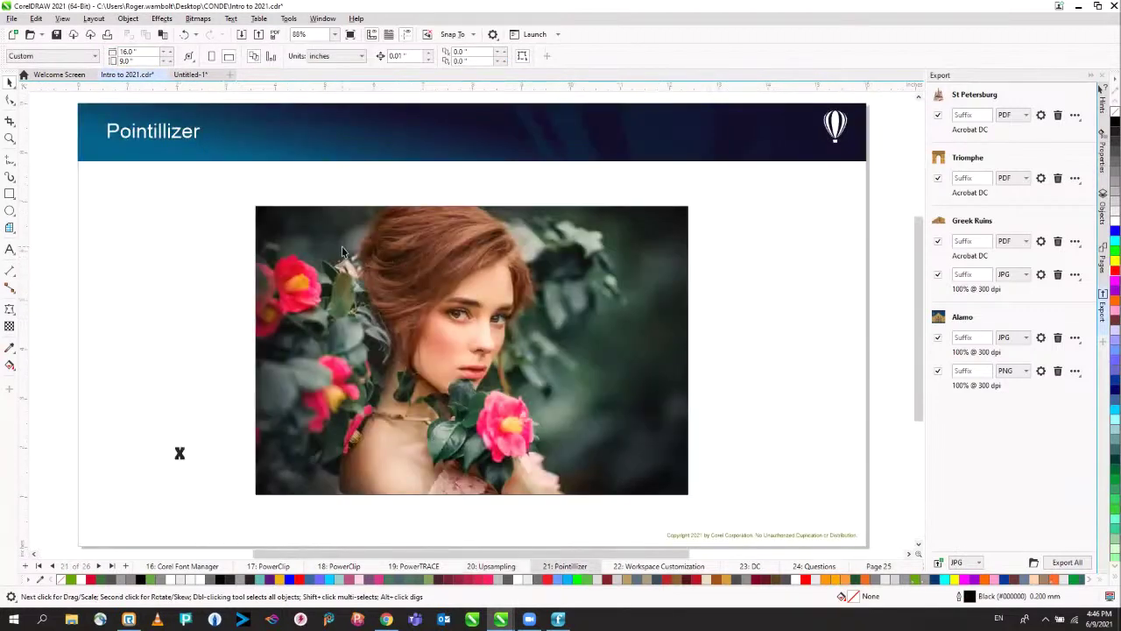
key("Page_Down")
key("Page_Up")
left_click(273, 229)
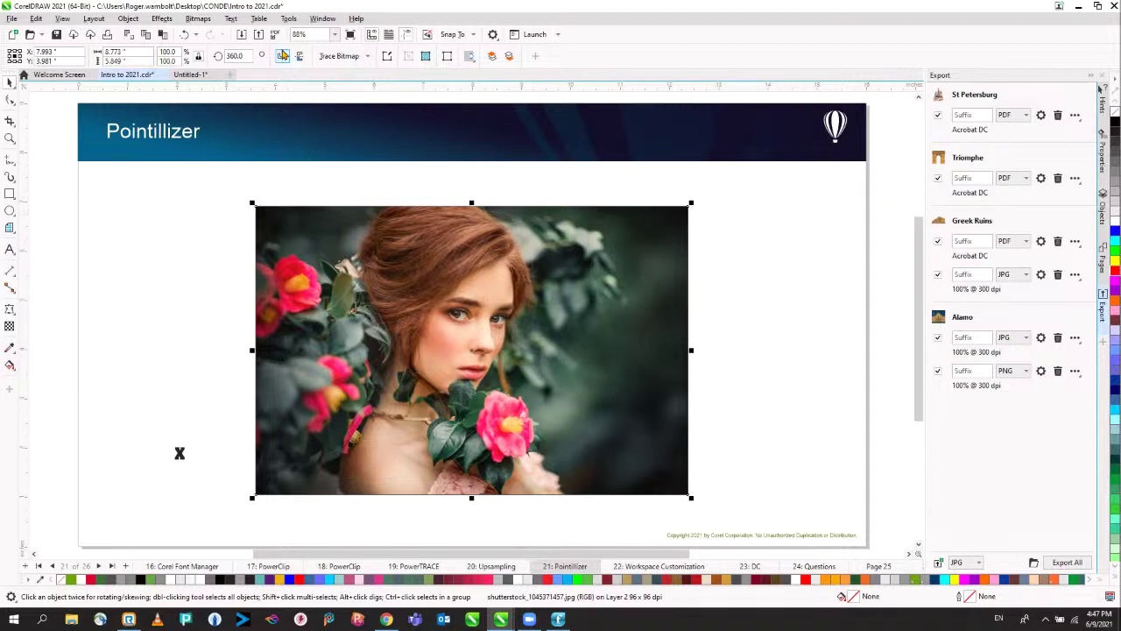
left_click(128, 18)
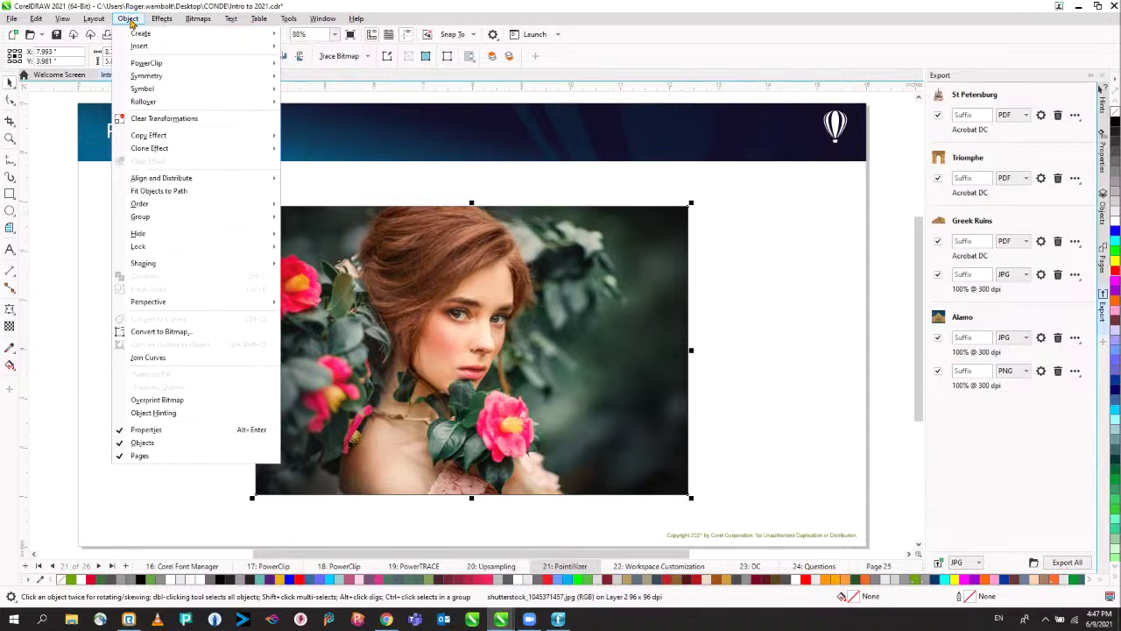
mouse_move(154, 22)
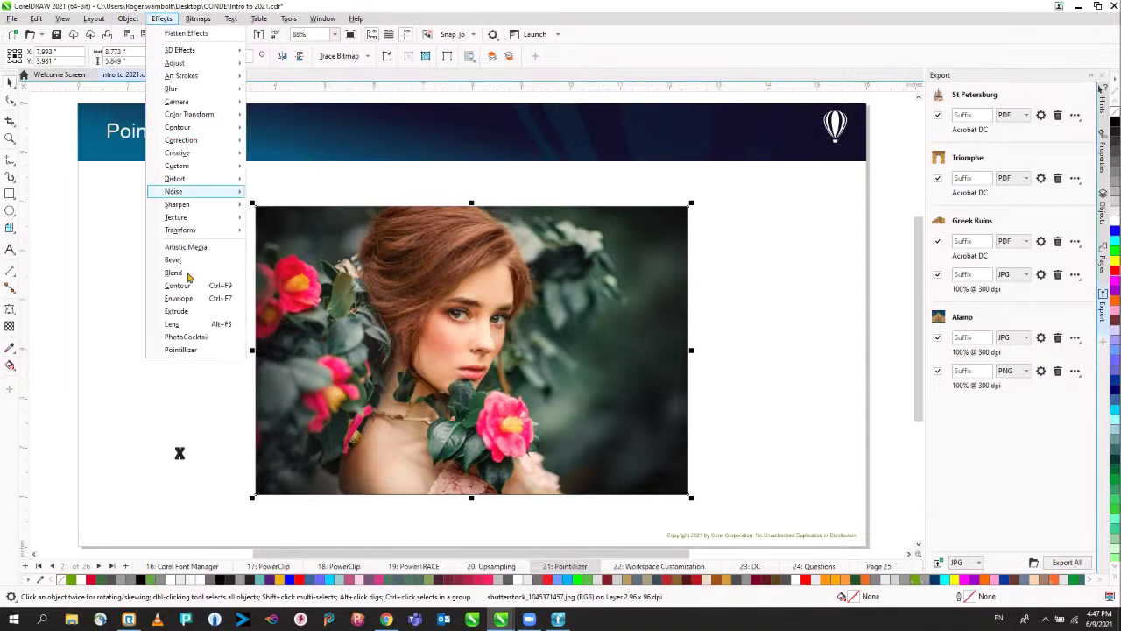
left_click(192, 351)
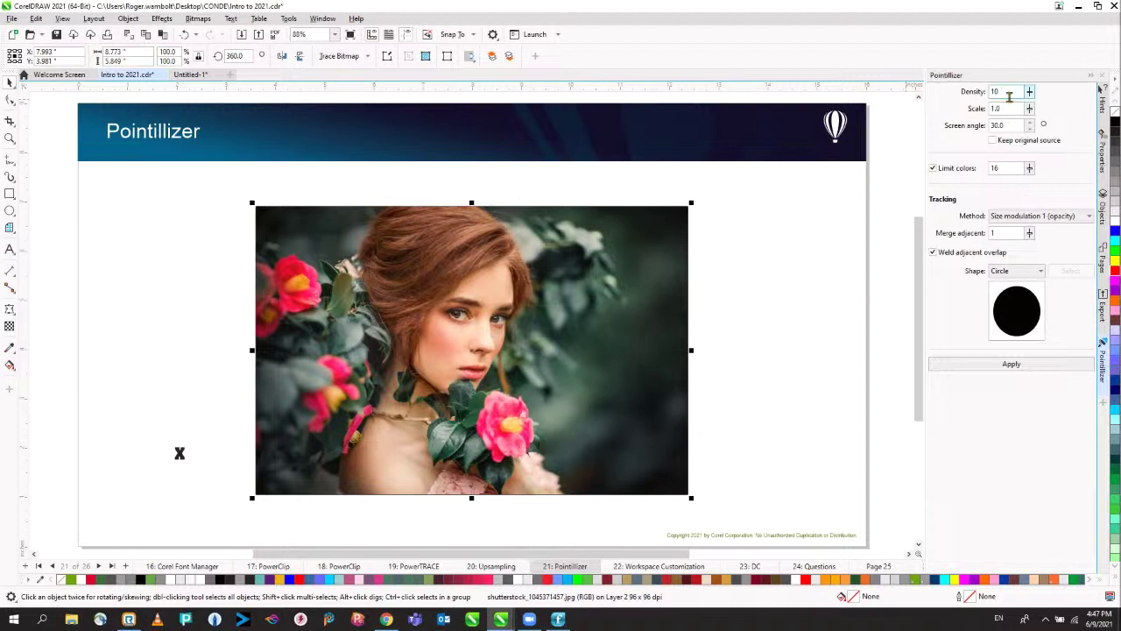
Step: Set the Pointillizer density to 15, apply the effect to the portrait photo, and inspect the dot pattern up close
left_click_drag(1007, 92, 950, 96)
type("15")
left_click(1002, 366)
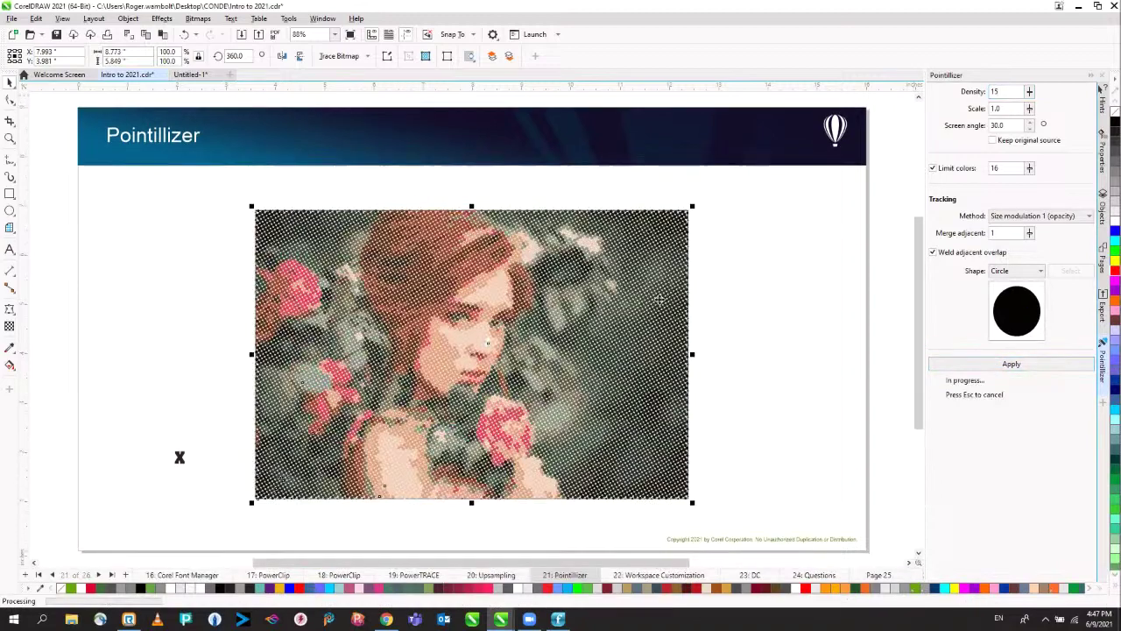
scroll(495, 320, "up", 3)
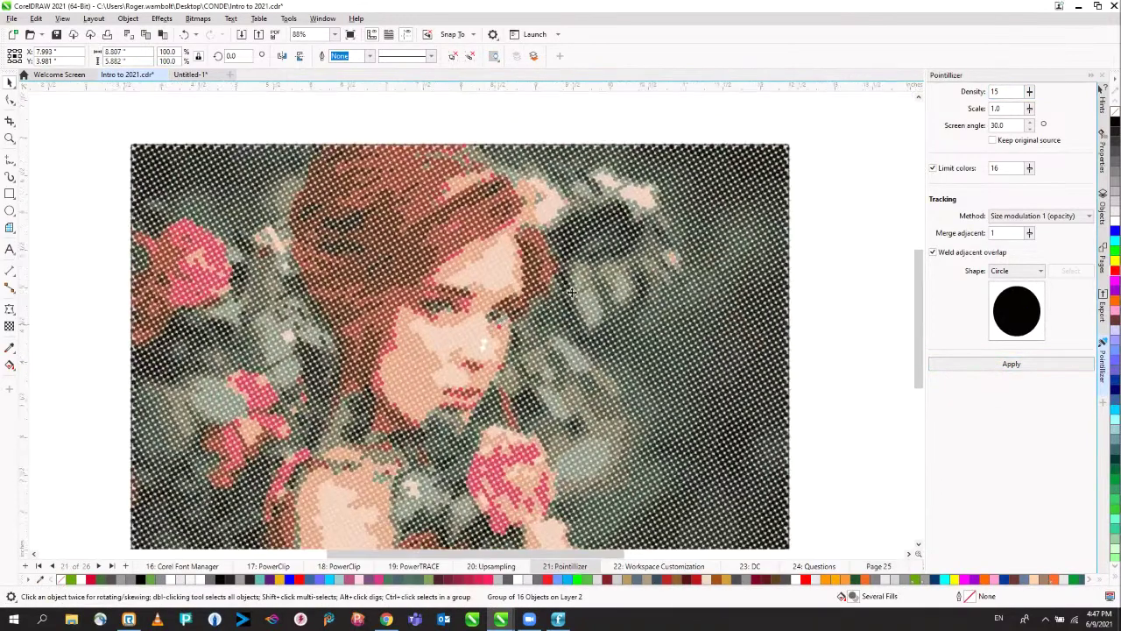
scroll(626, 249, "up", 2)
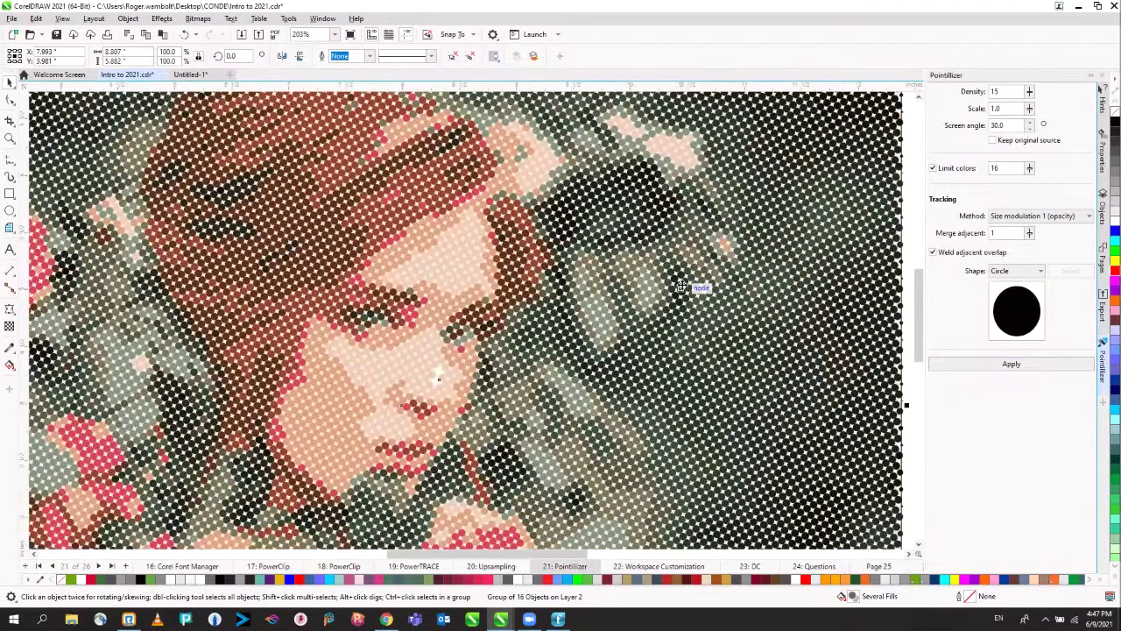
scroll(680, 278, "down", 4)
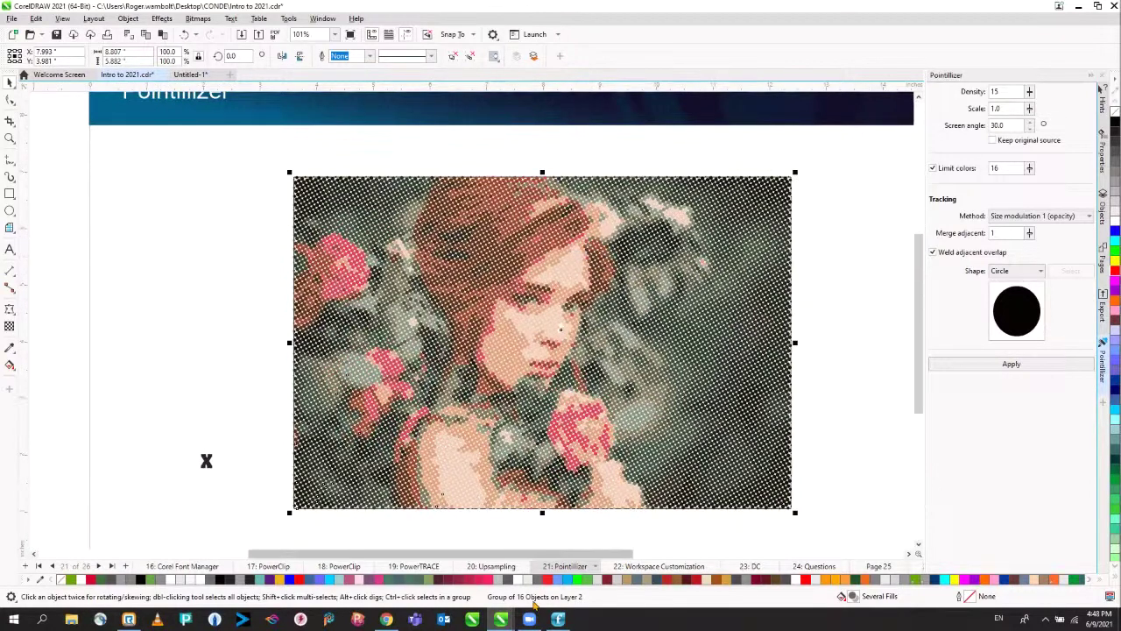
Step: Ungroup the pointillized portrait, try moving one colour's curve out of the image, and undo everything back to the original photo
left_click(472, 55)
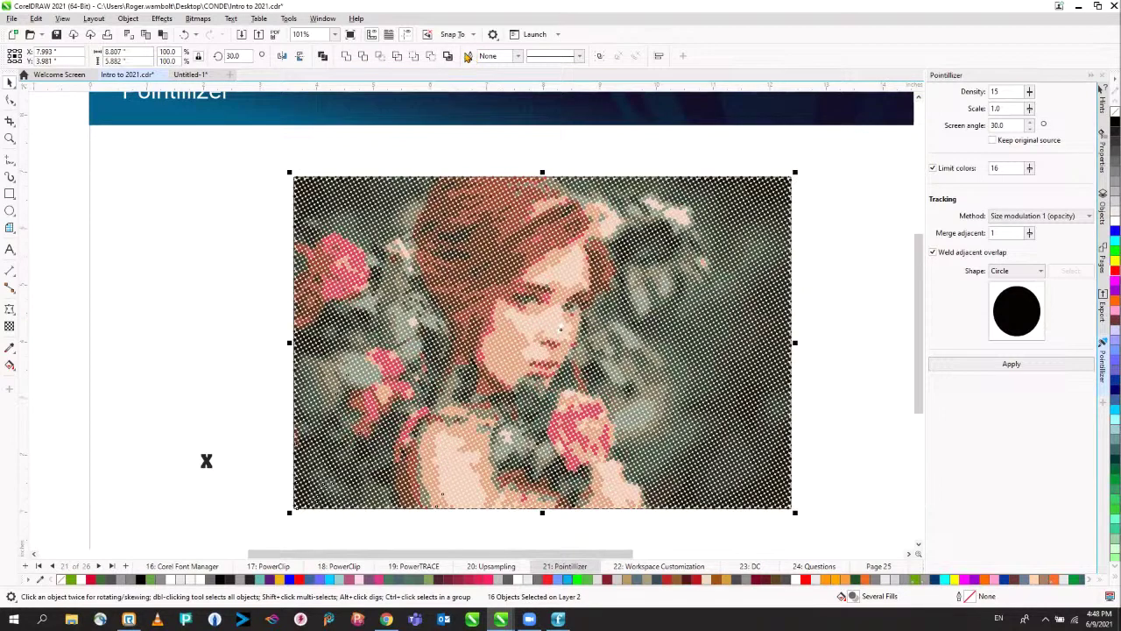
left_click(377, 245)
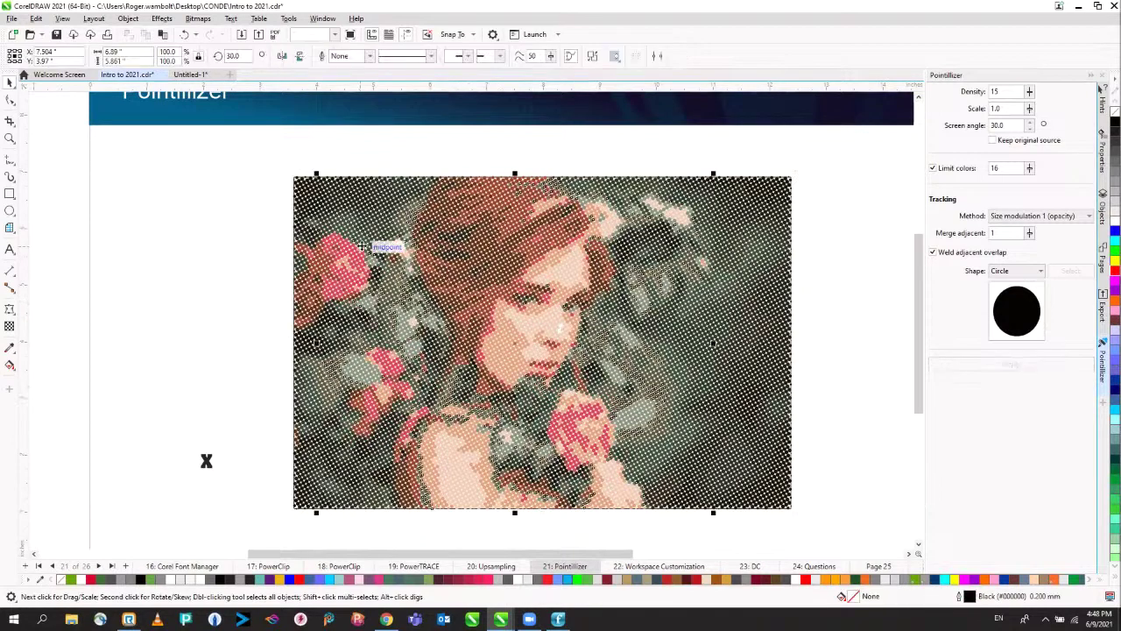
left_click_drag(377, 245, 155, 236)
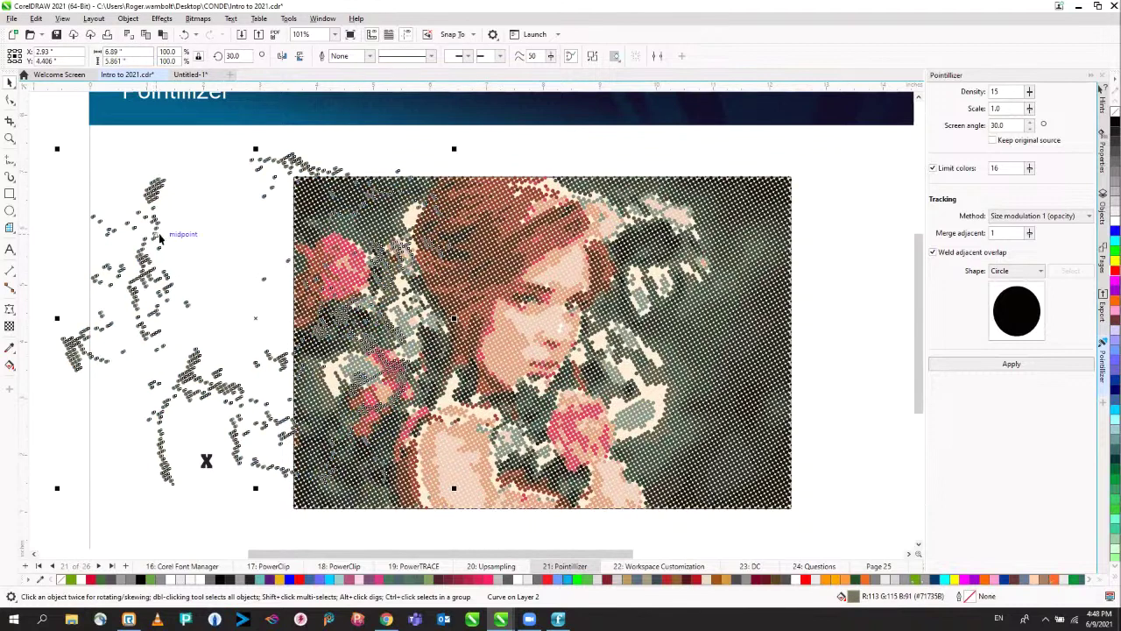
key("ctrl+z")
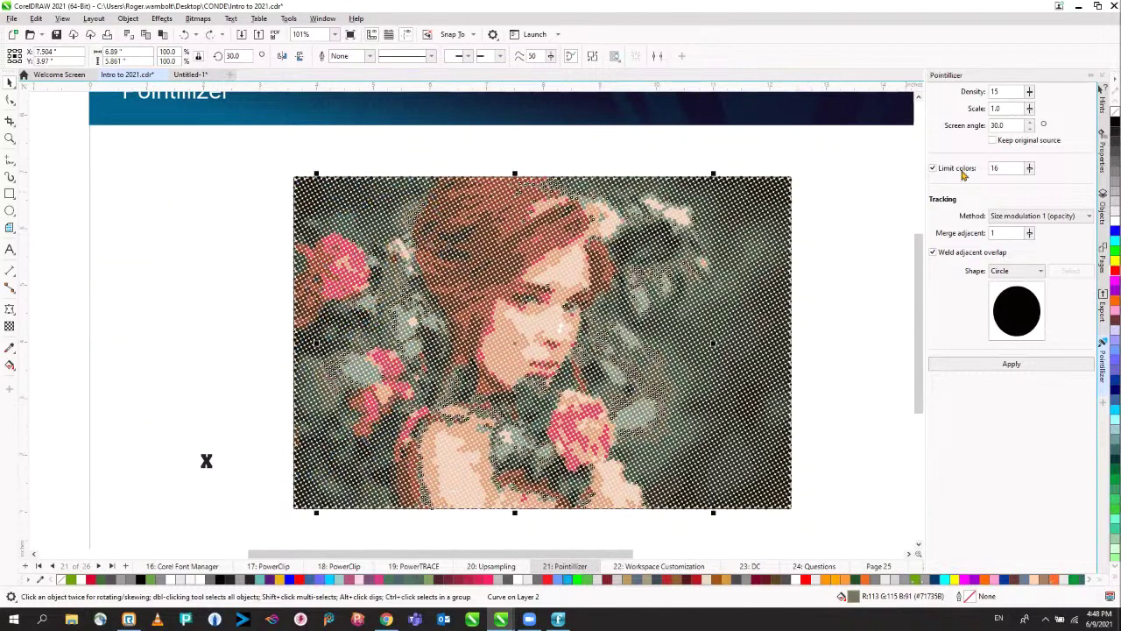
key("ctrl+z")
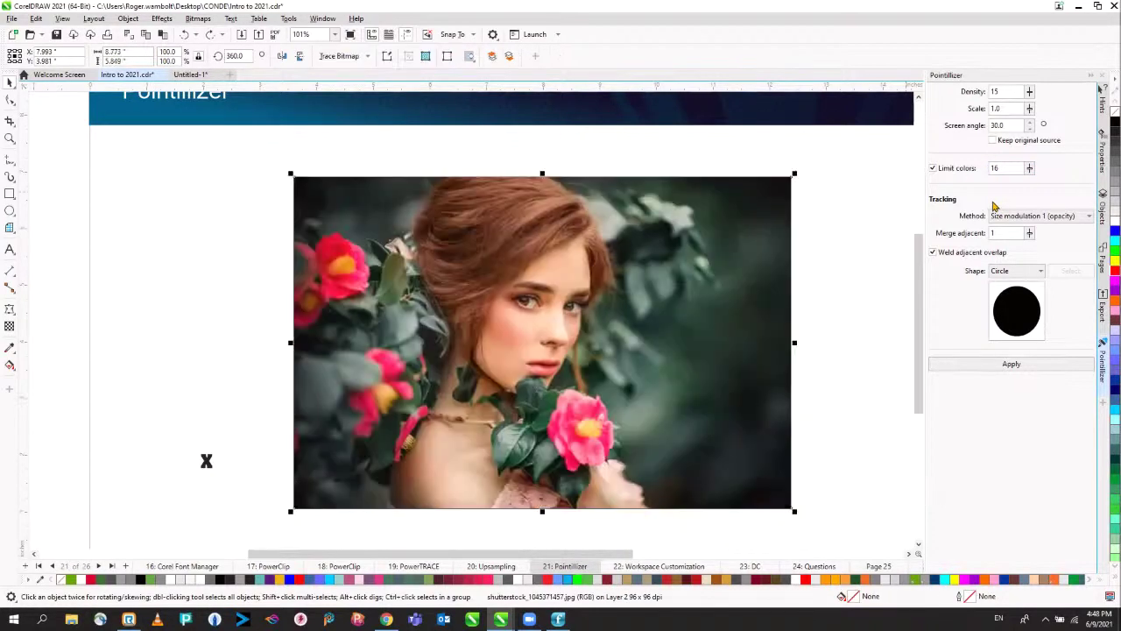
Step: Turn off the colour limit and apply the Pointillizer to the portrait photo again
left_click(933, 168)
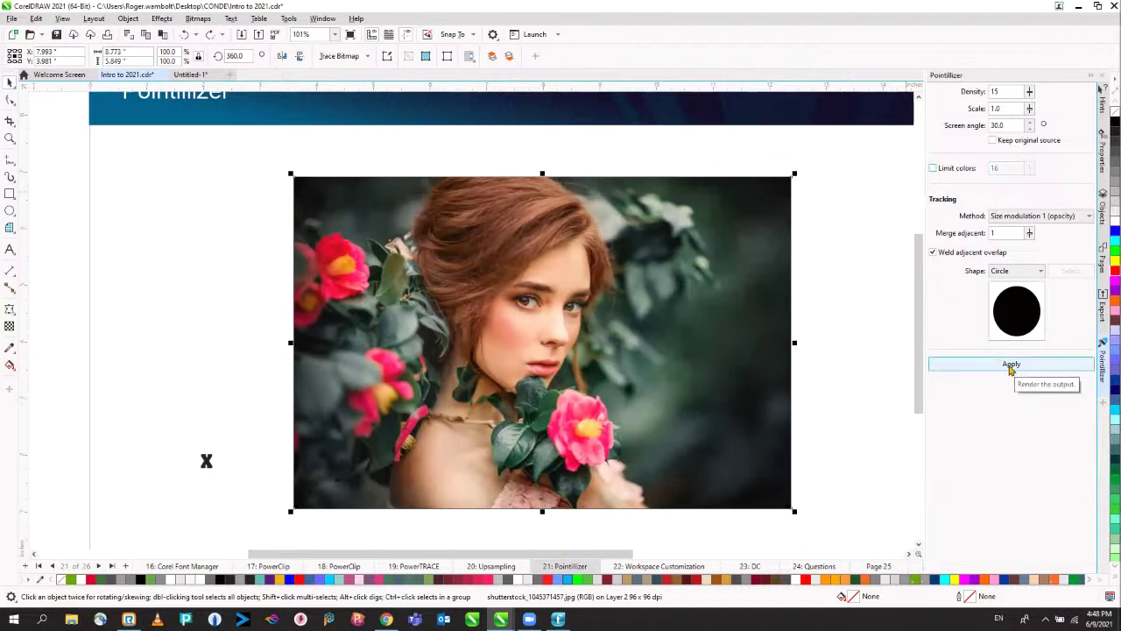
left_click(1011, 368)
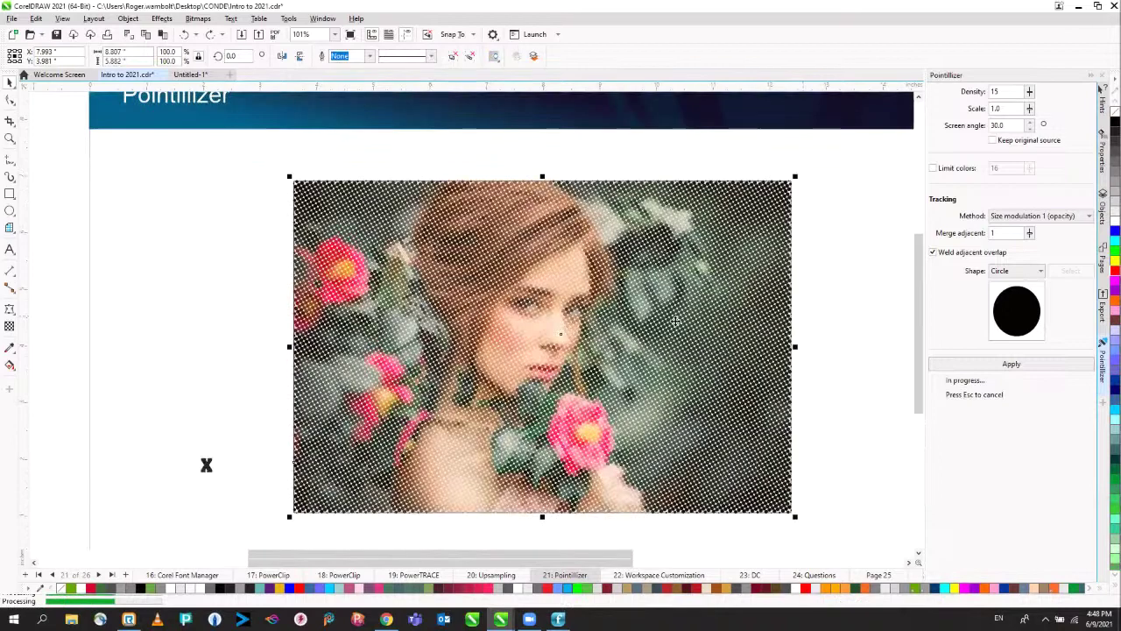
scroll(675, 317, "up", 2)
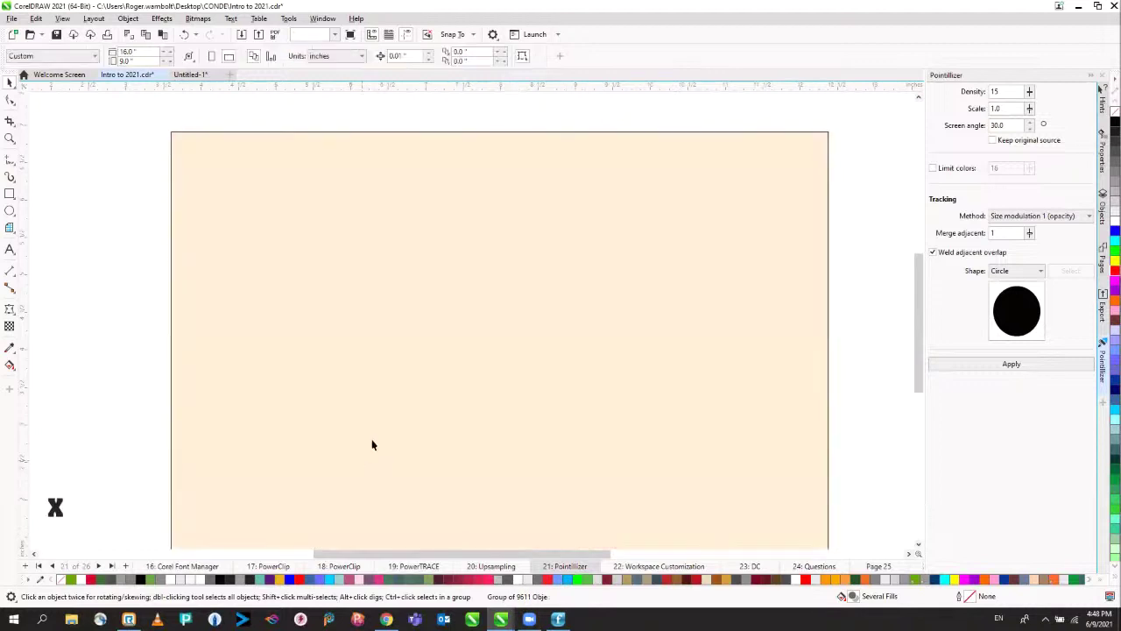
Step: Clear the portrait and its cream backdrop off the page and select the flower artwork underneath
key("ctrl+z")
key("ctrl+z")
left_click_drag(470, 433, 504, 346)
key("space")
left_click(523, 301)
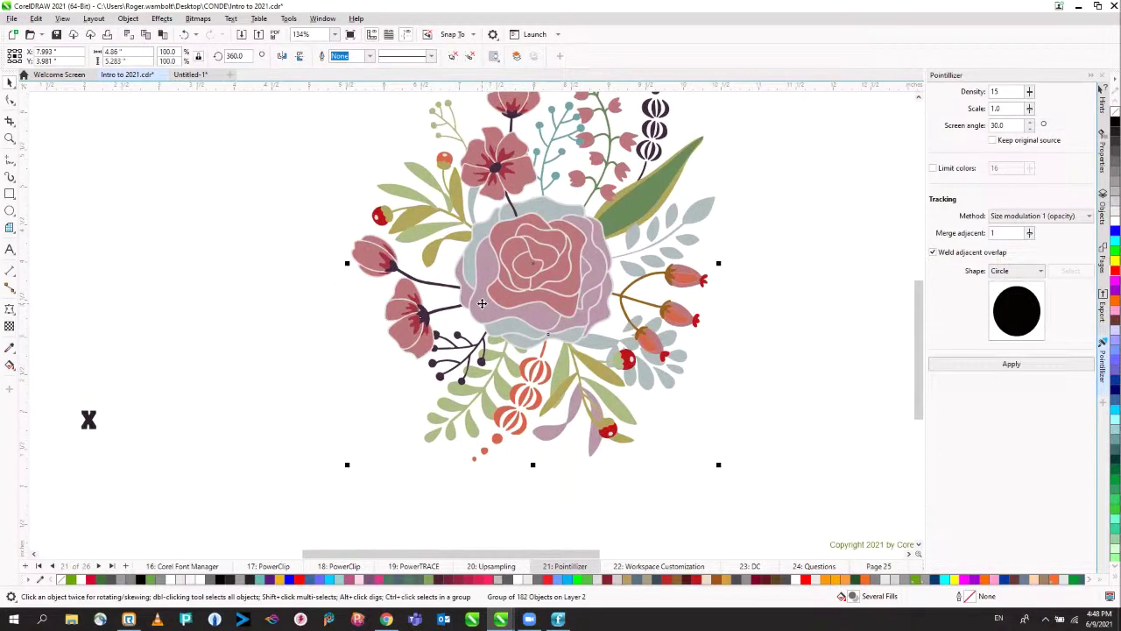
Step: Set the Pointillizer shape to Custom and pick the black X curve beside the flowers as the tile shape
left_click(1020, 275)
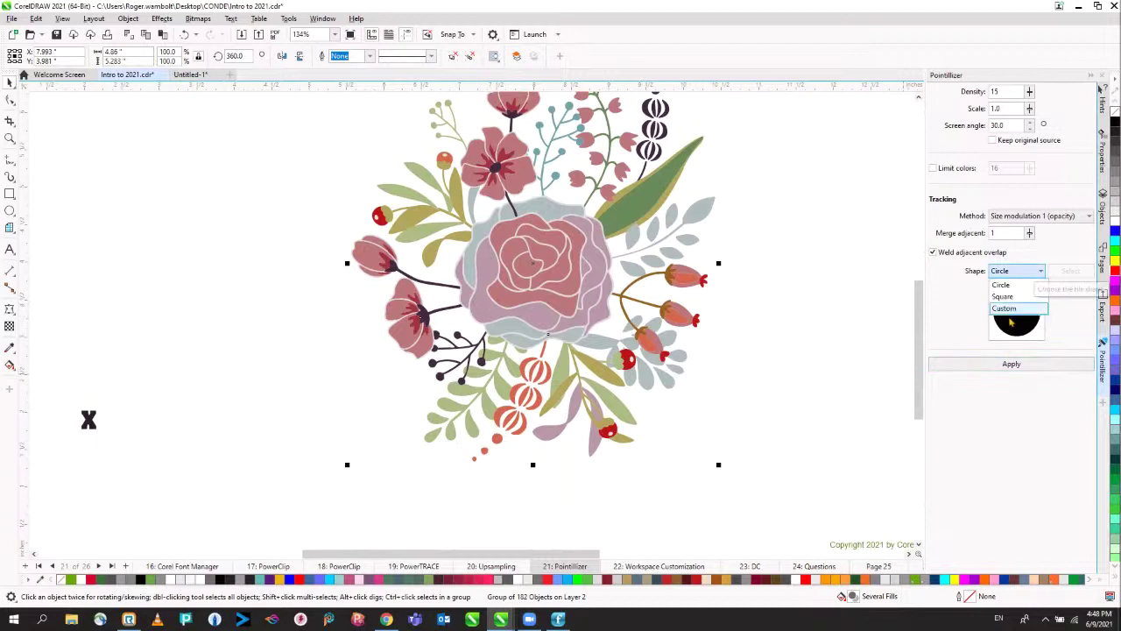
left_click(1006, 309)
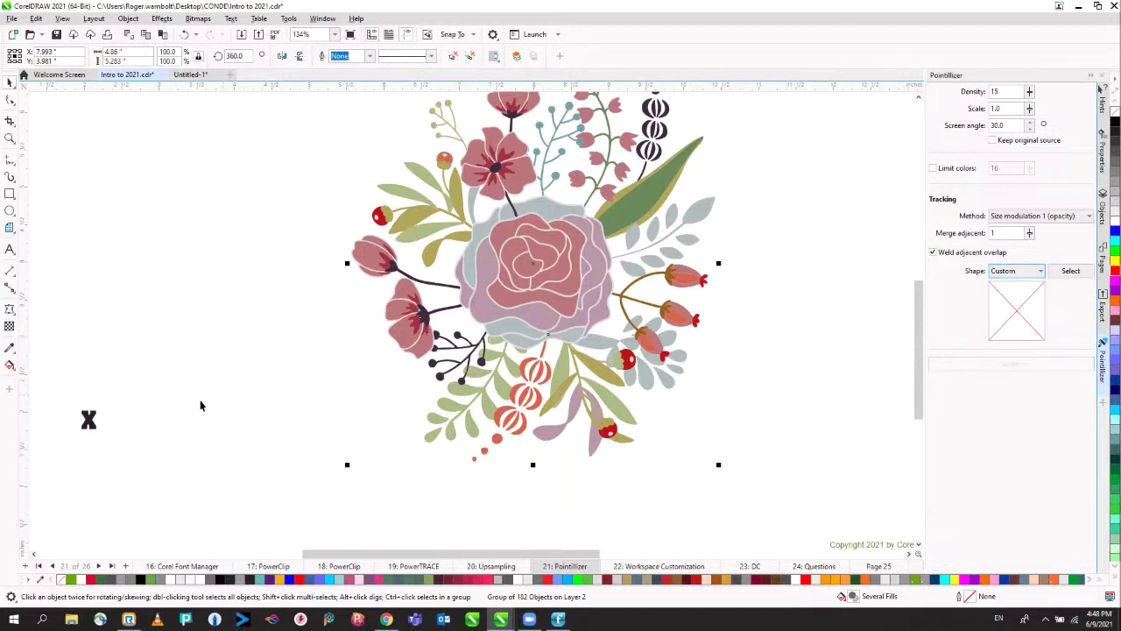
left_click(90, 421)
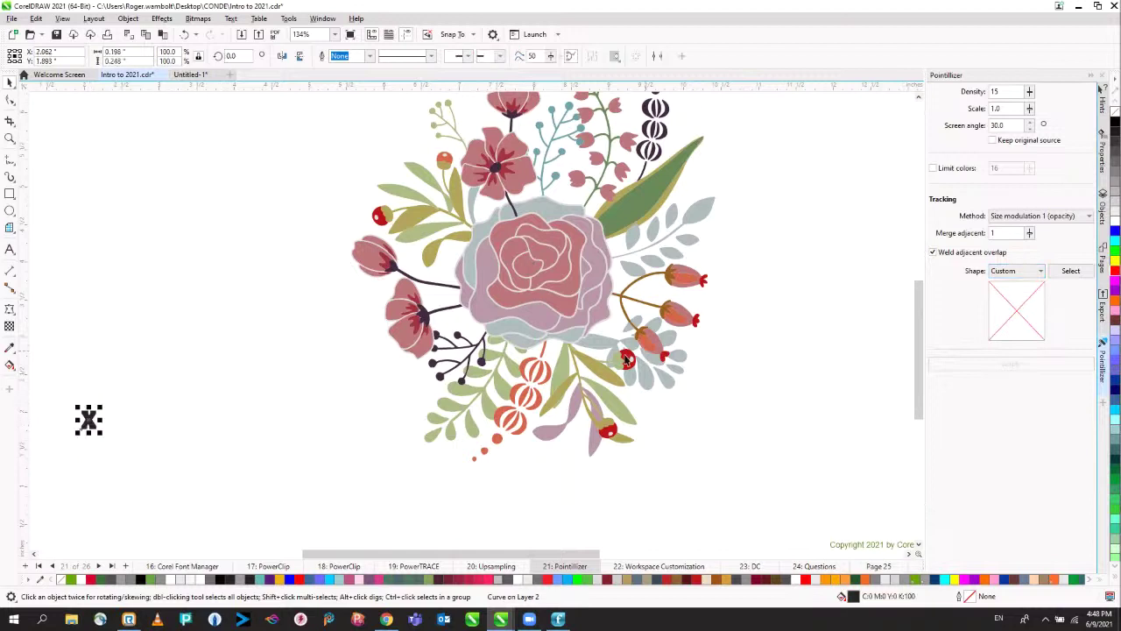
left_click(1072, 272)
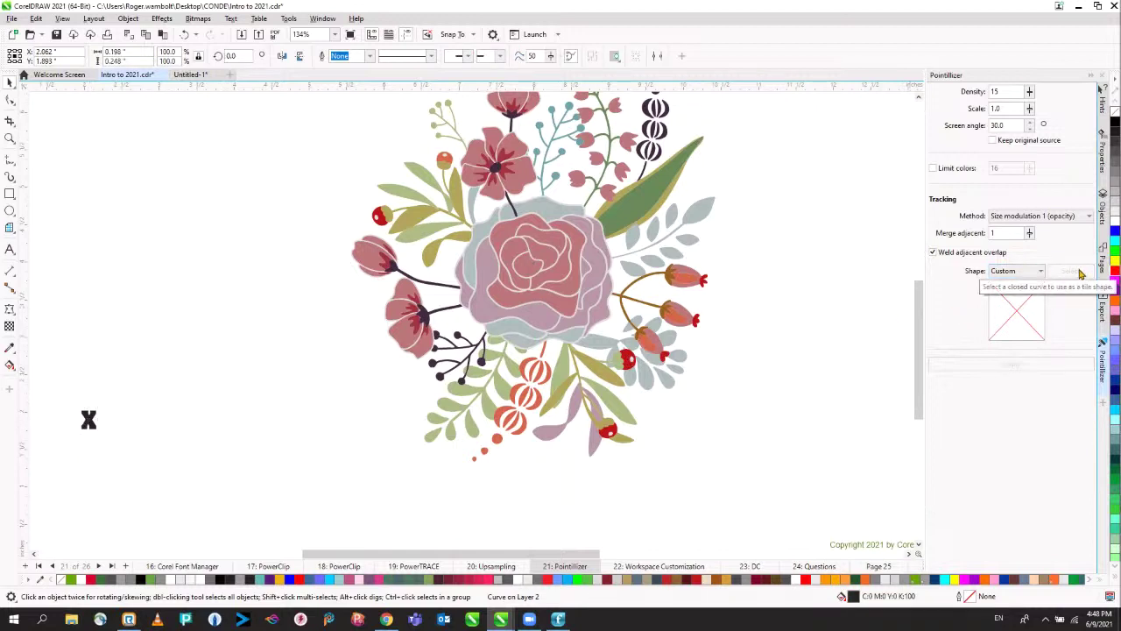
left_click(87, 421)
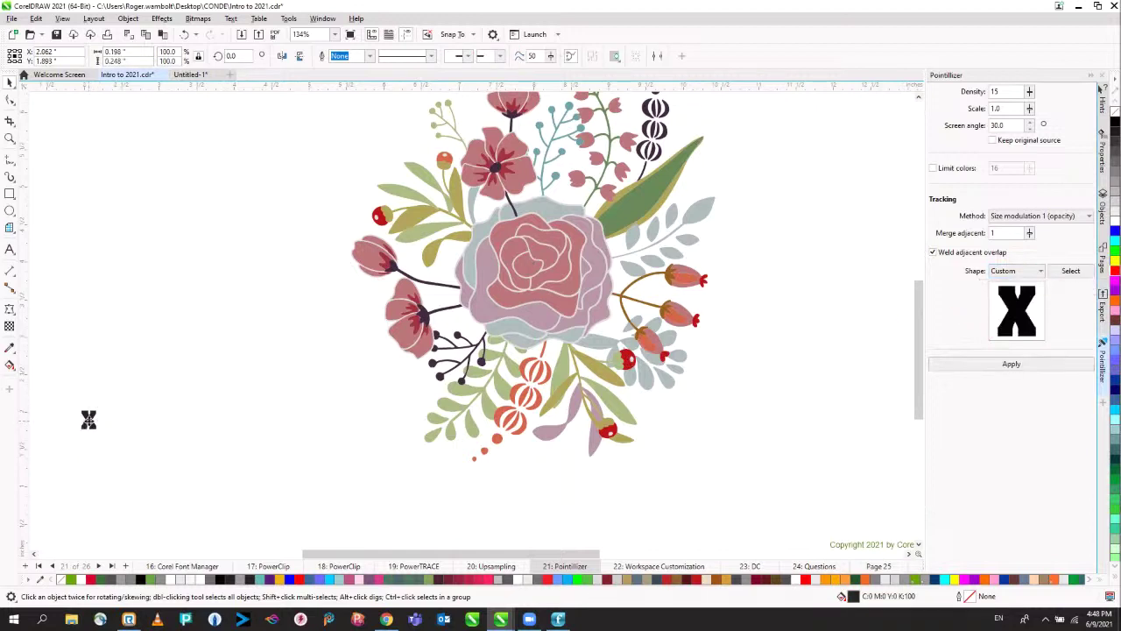
Step: Apply the Pointillizer with the X tiles to the flower group, inspect the result up close, and deselect it
left_click(547, 223)
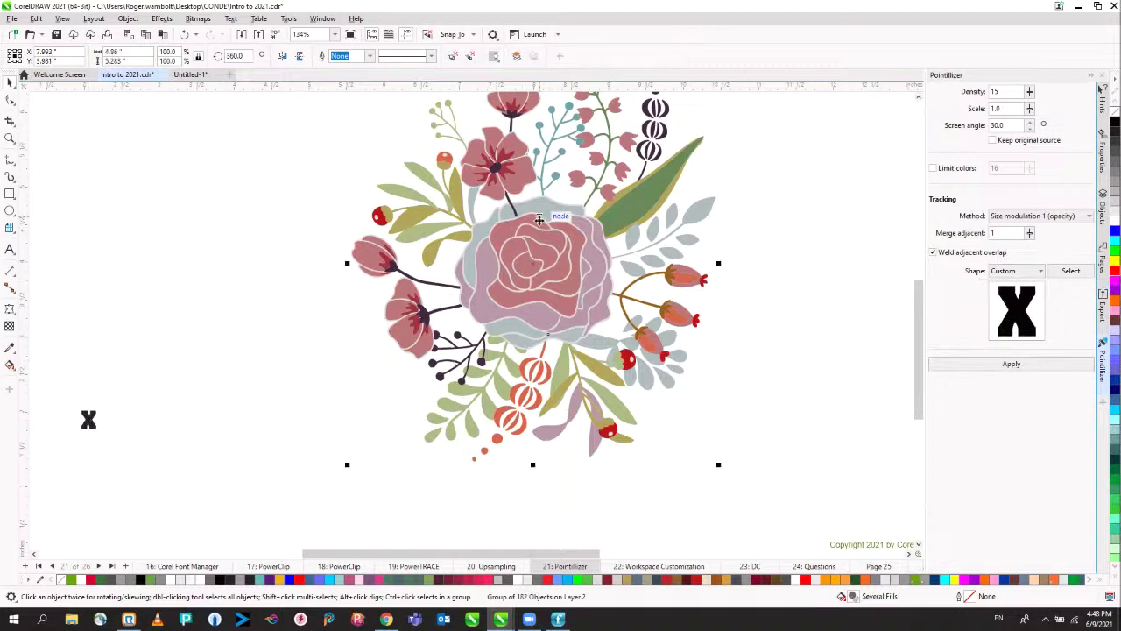
left_click(1008, 366)
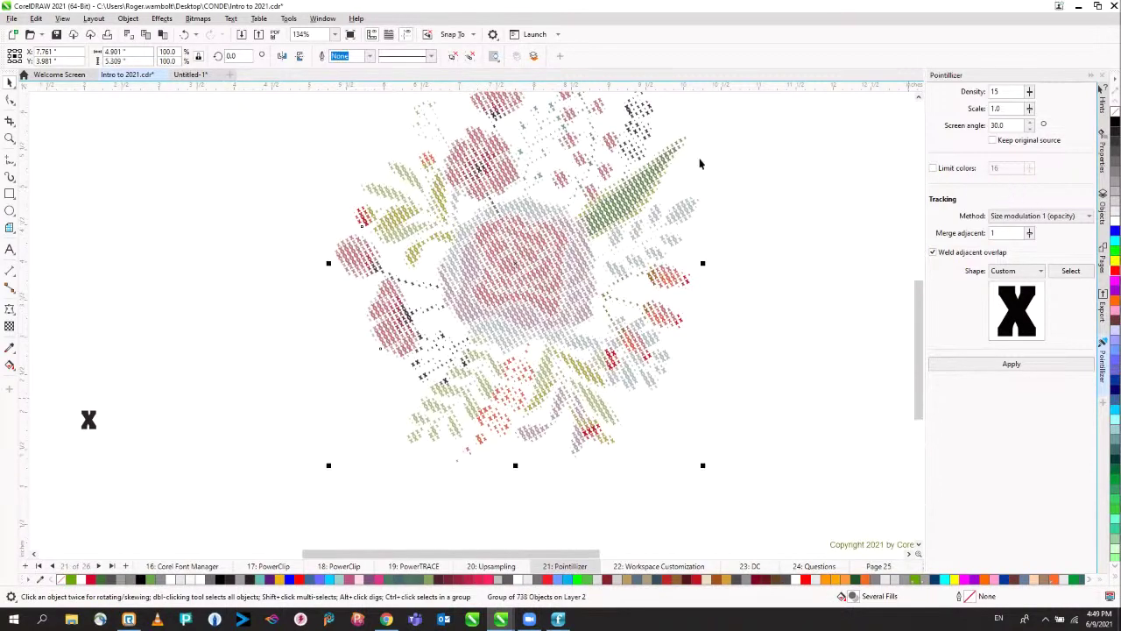
scroll(571, 269, "up", 4)
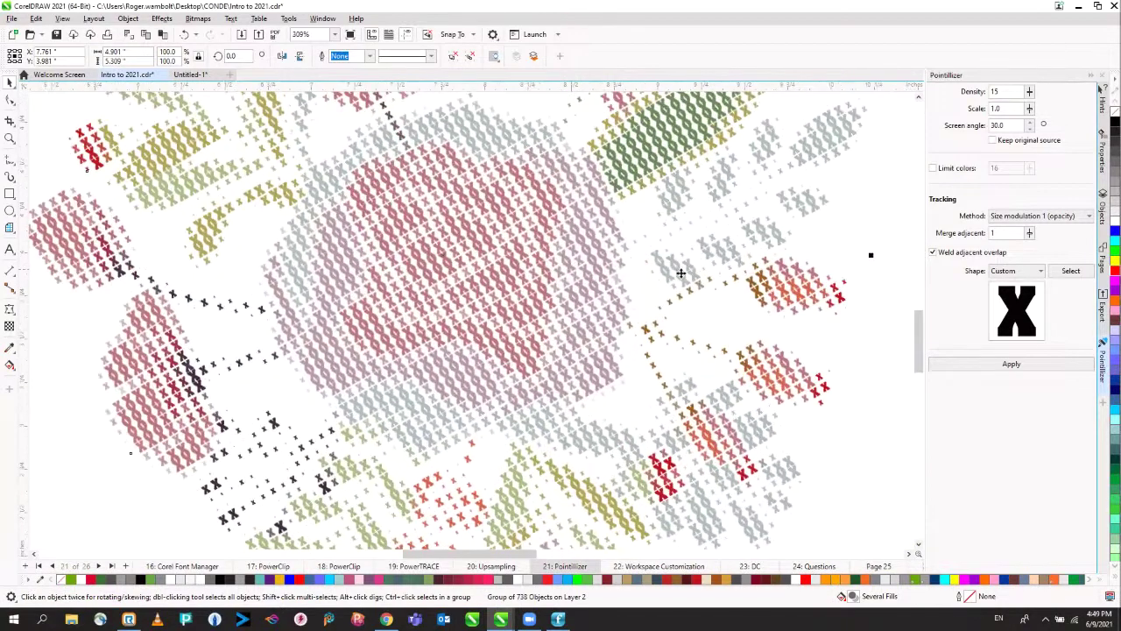
scroll(669, 274, "down", 4)
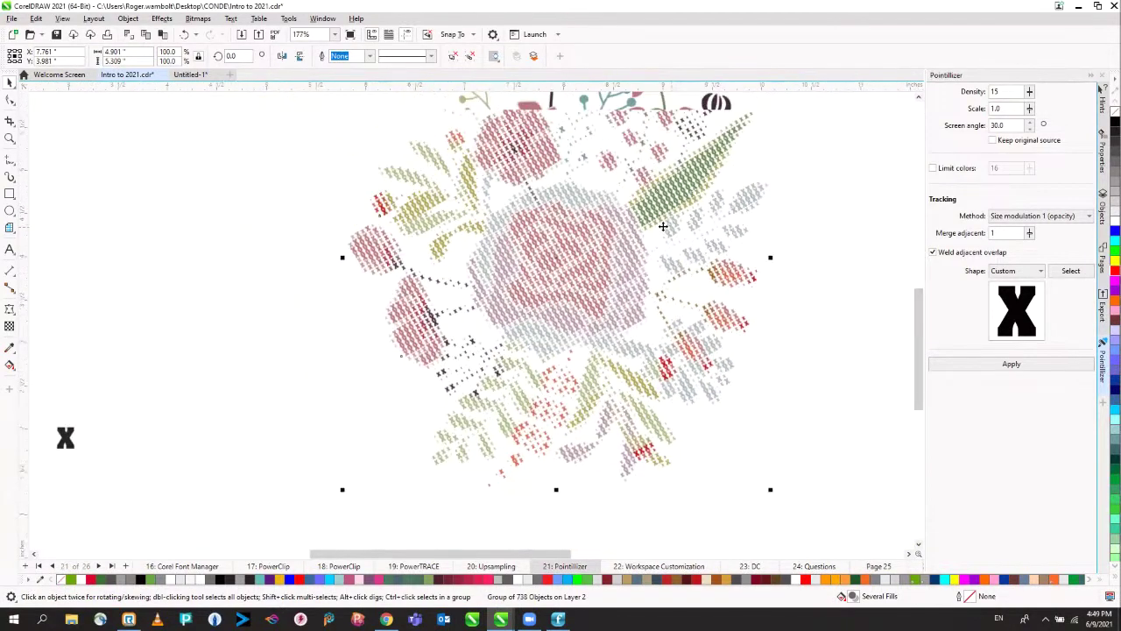
left_click_drag(656, 233, 592, 313)
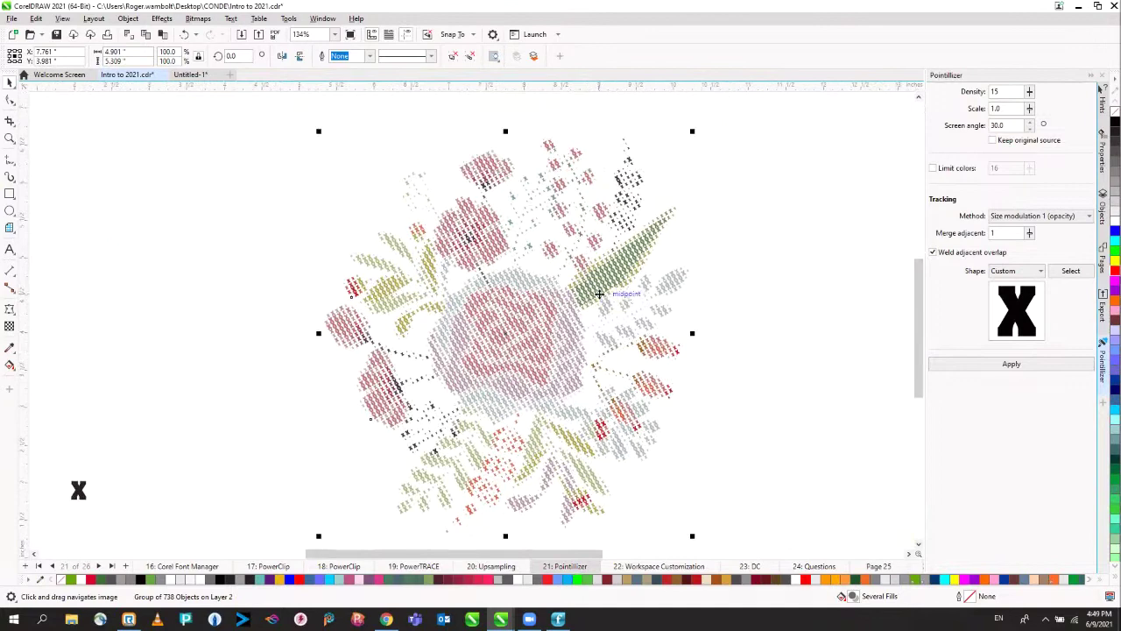
left_click(815, 258)
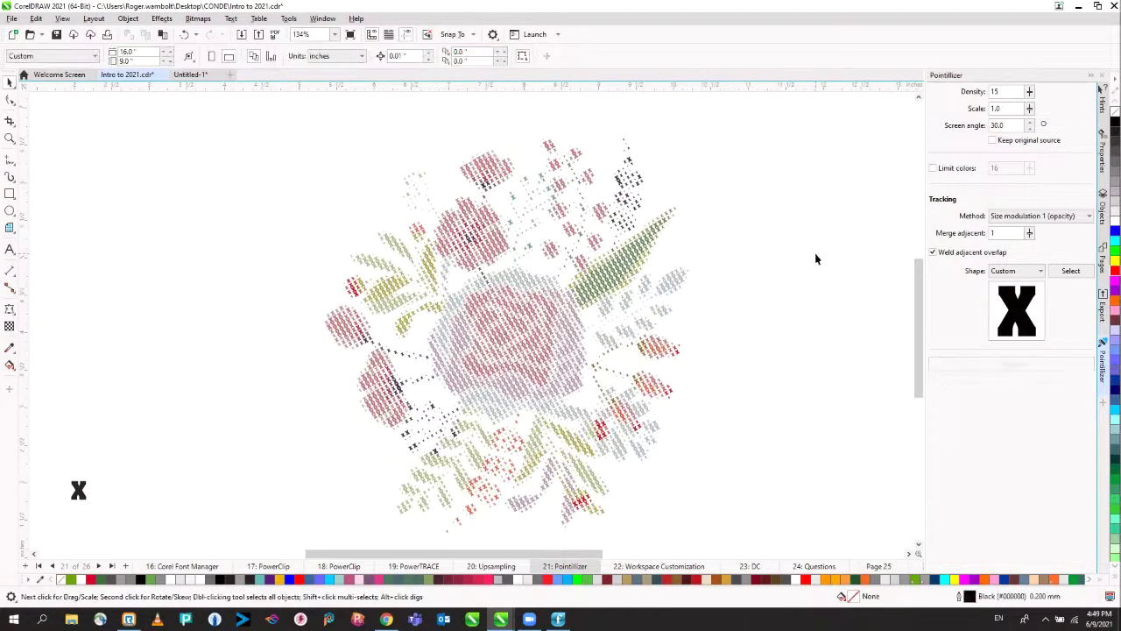
Step: Review the feature pages from Workspace Customization back to Variable Font, and return to the PowerTRACE page
key("Page_Down")
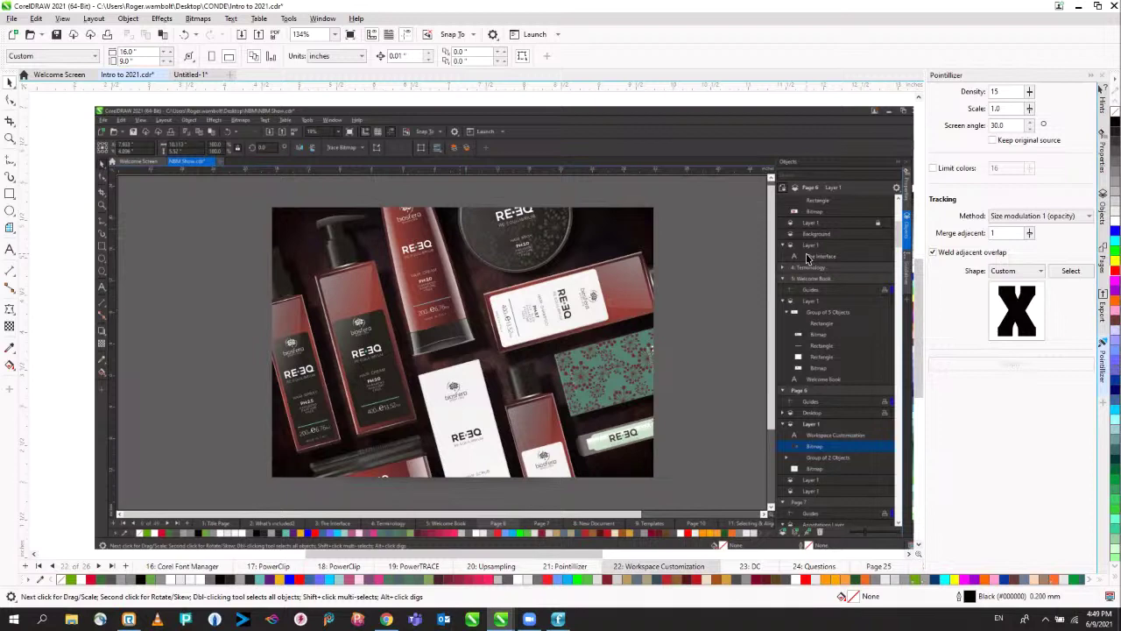
key("Page_Up")
key("Page_Down")
key("Page_Up")
key("Page_Up")
key("Page_Up")
key("Page_Up")
key("Page_Up")
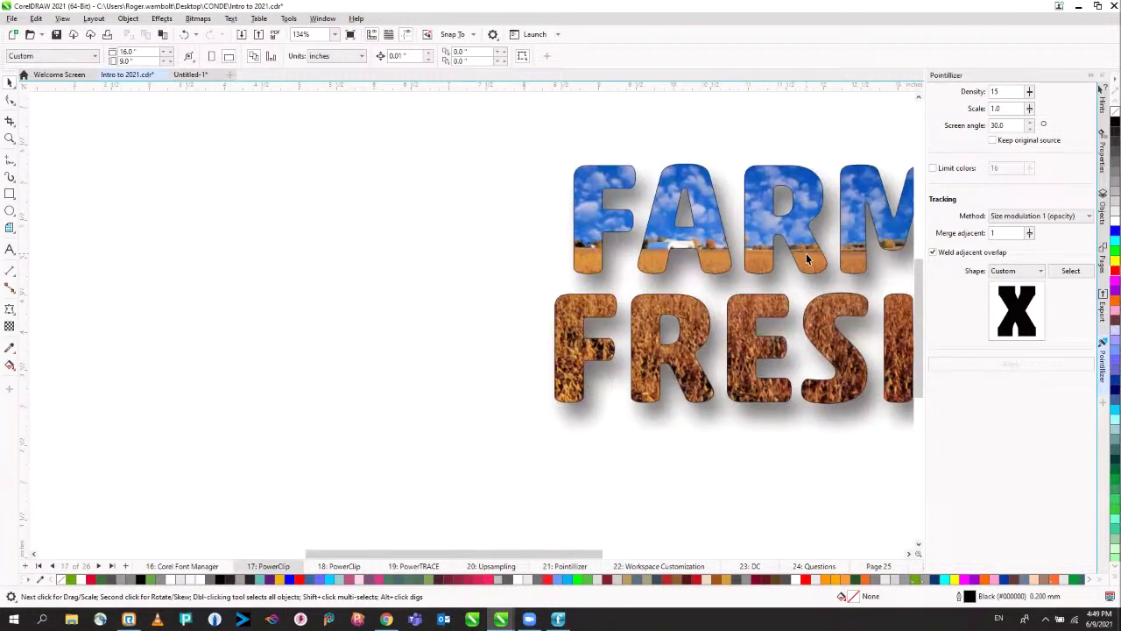
key("Page_Up")
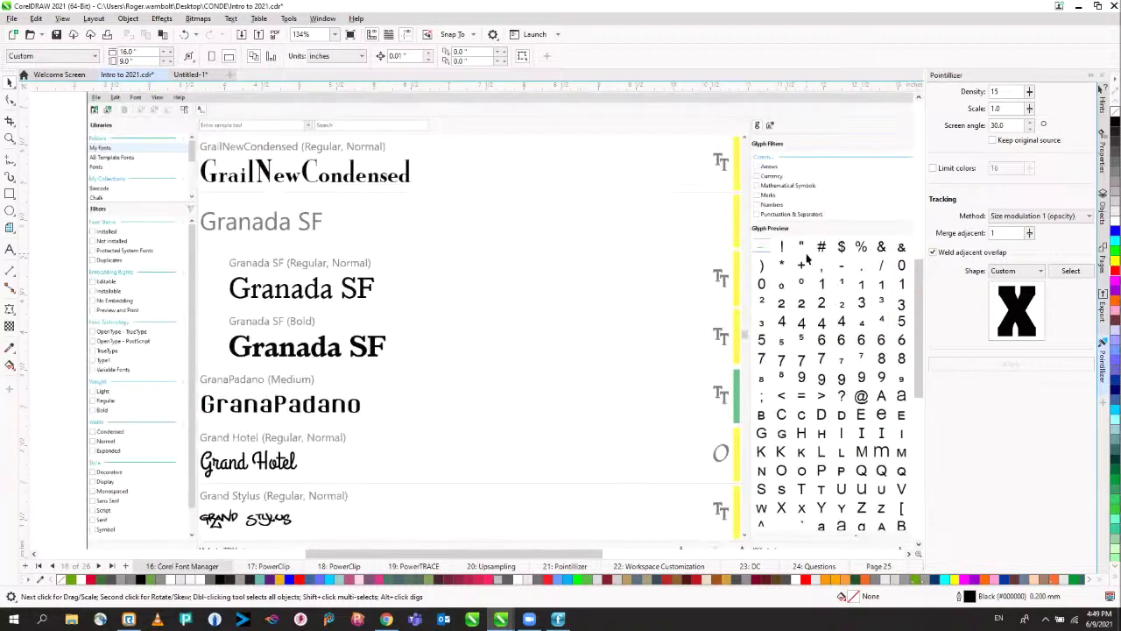
key("Page_Down")
key("Page_Up")
key("Page_Up")
key("Page_Up")
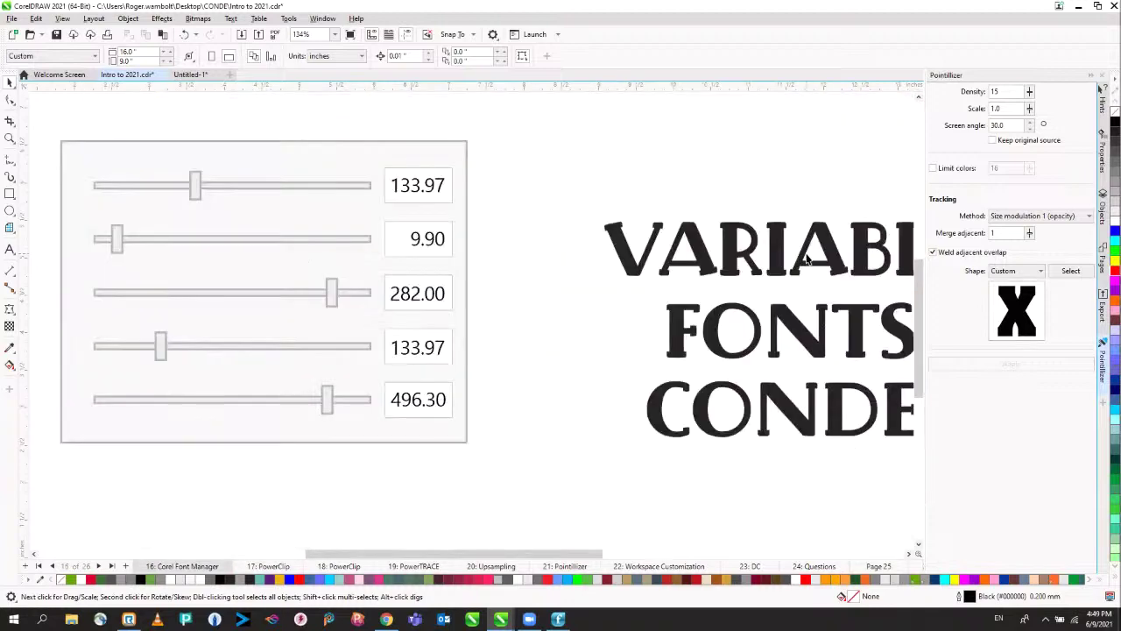
key("Page_Down")
key("Page_Down")
key("Page_Down")
key("Page_Down")
key("Page_Down")
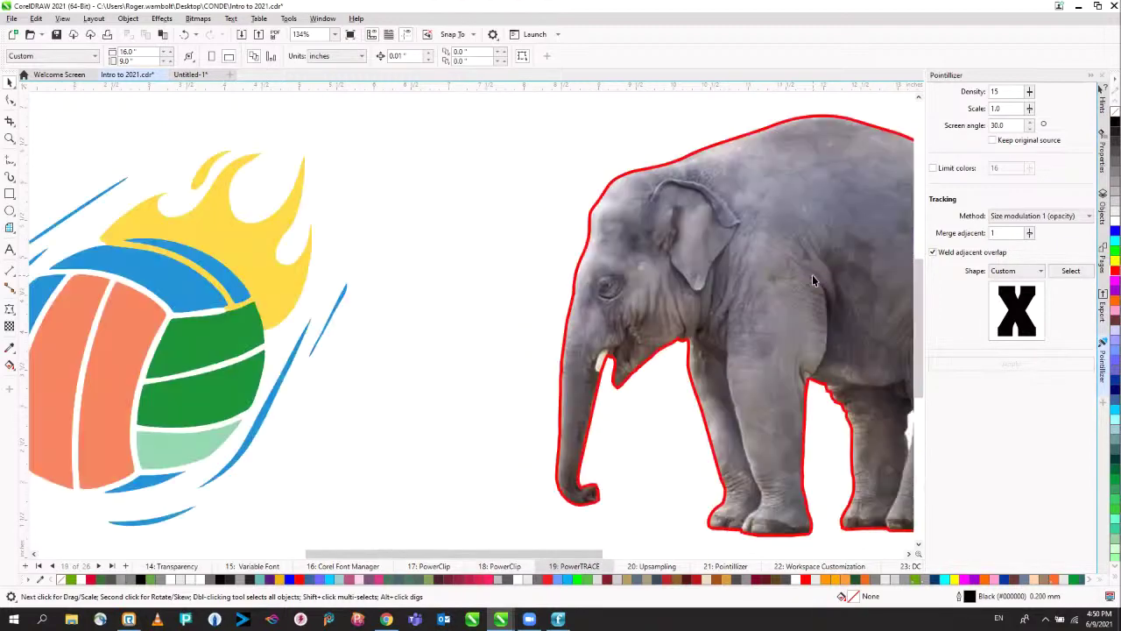
Step: Open the command customization options and list the View category's commands down to the Wireframe and Zoom entries
left_click(288, 19)
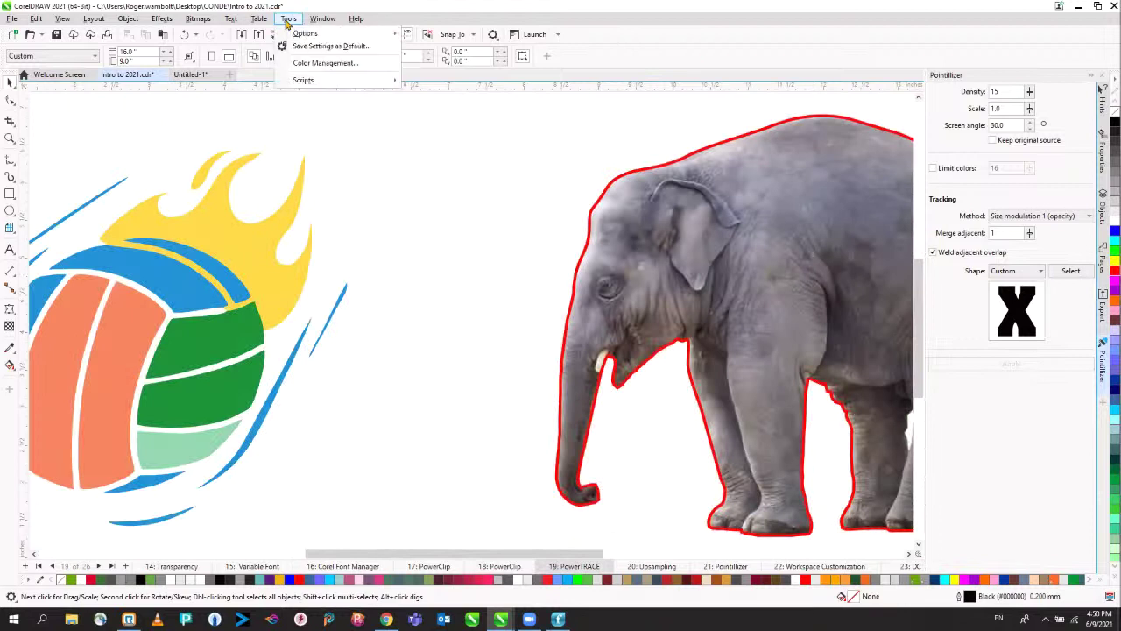
mouse_move(308, 34)
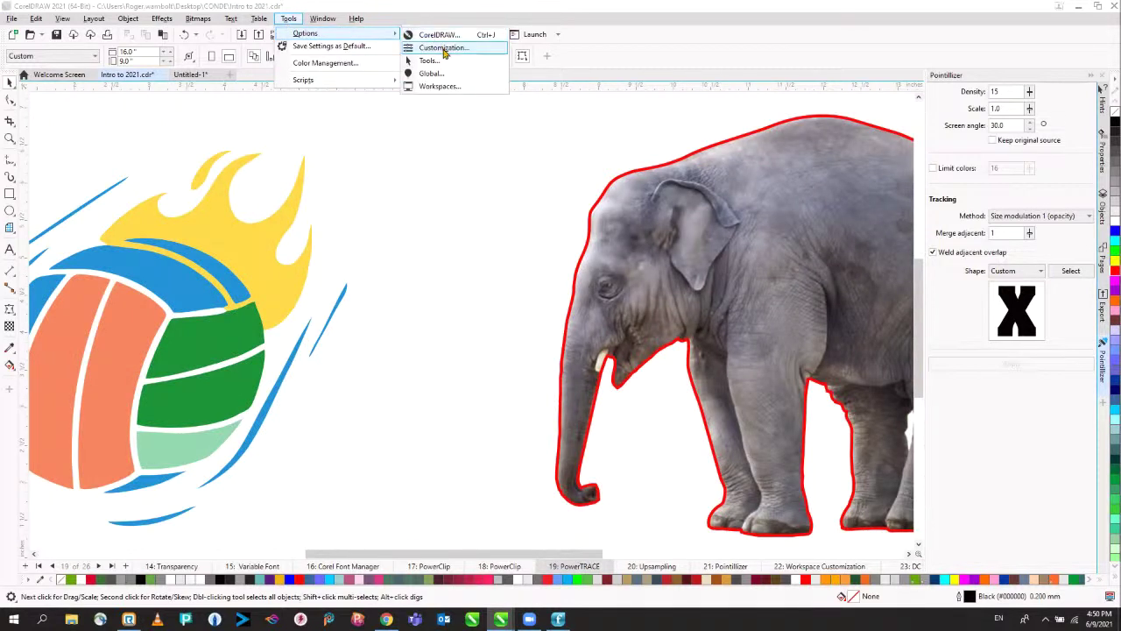
left_click(443, 48)
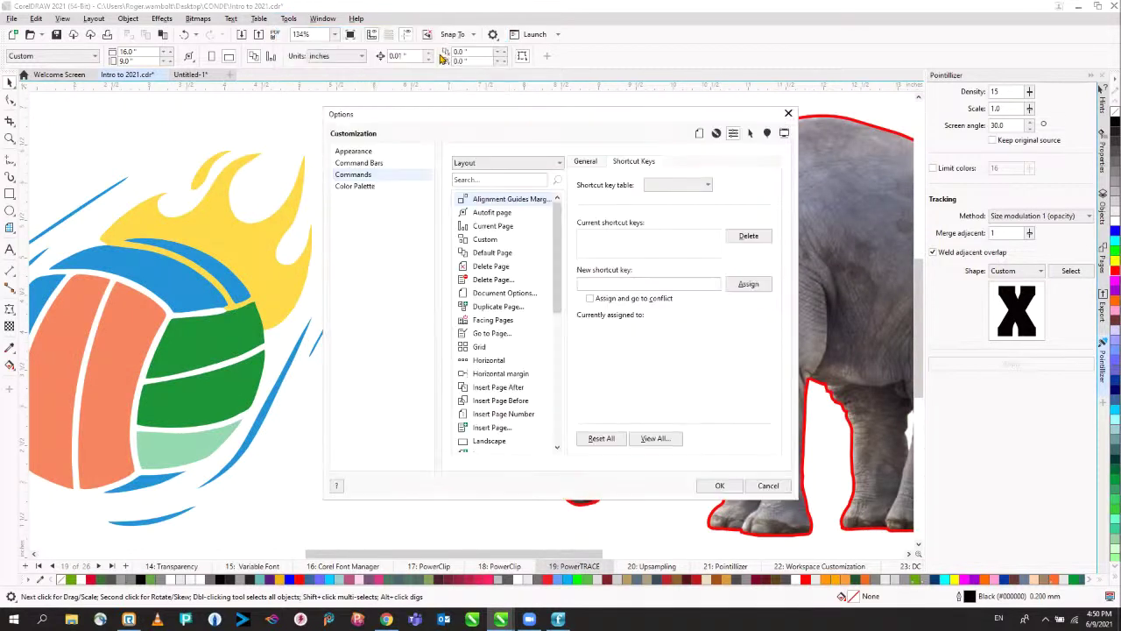
left_click(487, 257)
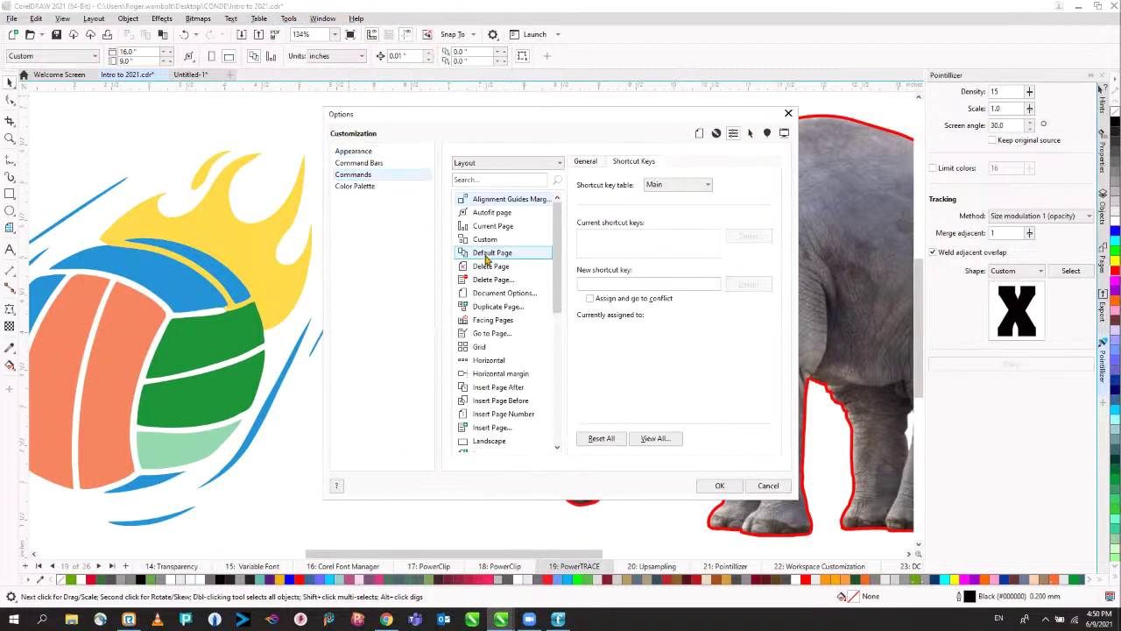
left_click(488, 181)
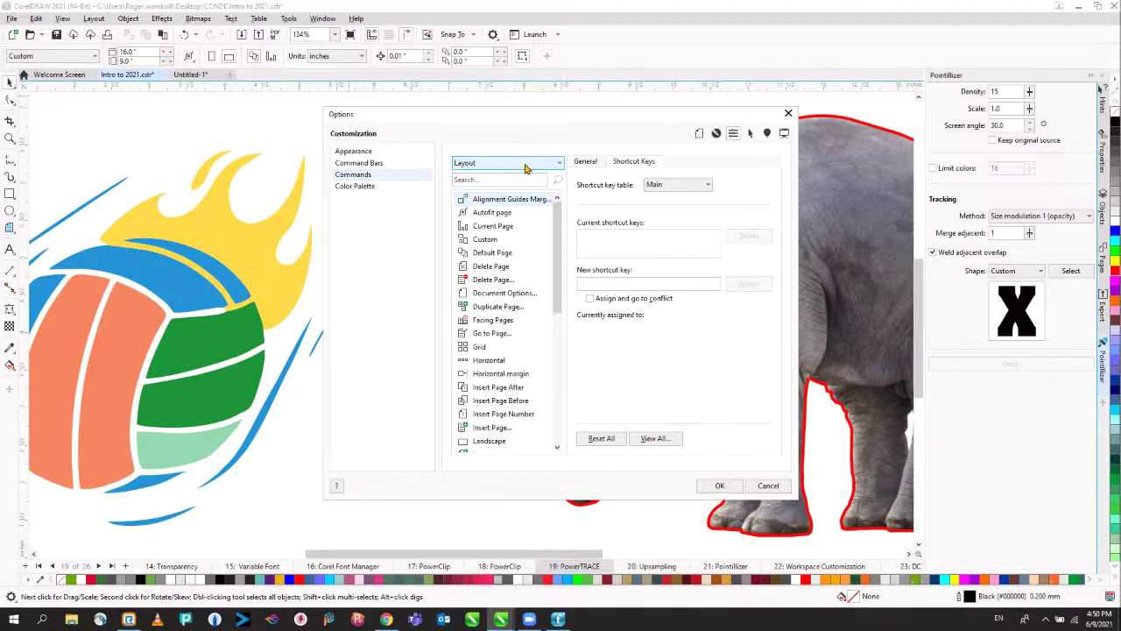
left_click(524, 166)
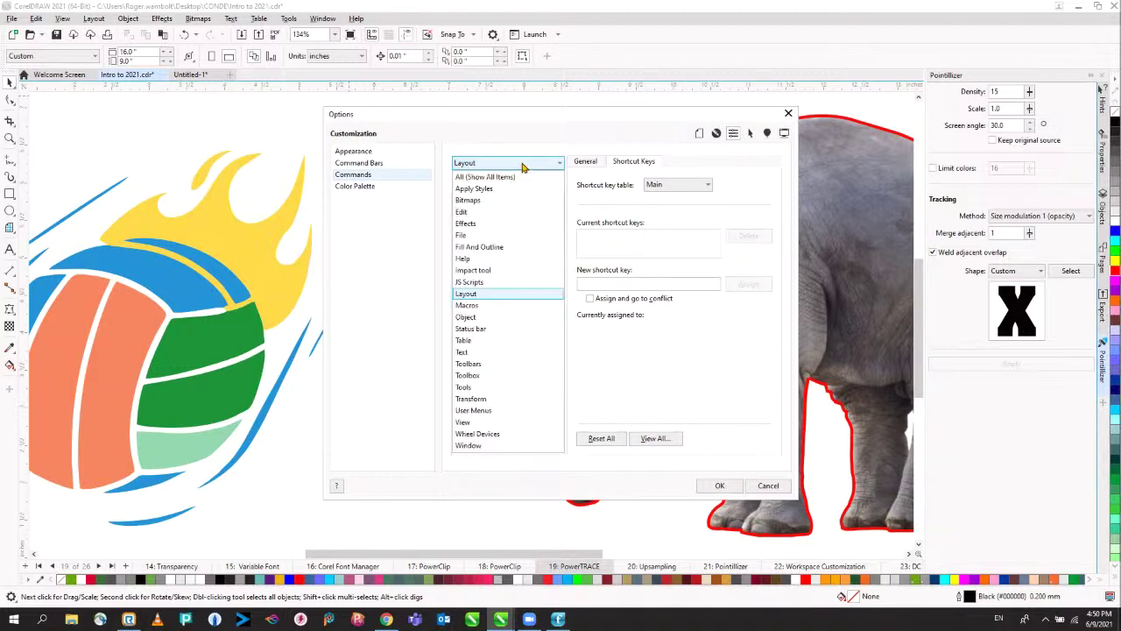
left_click(475, 423)
left_click_drag(558, 230, 558, 407)
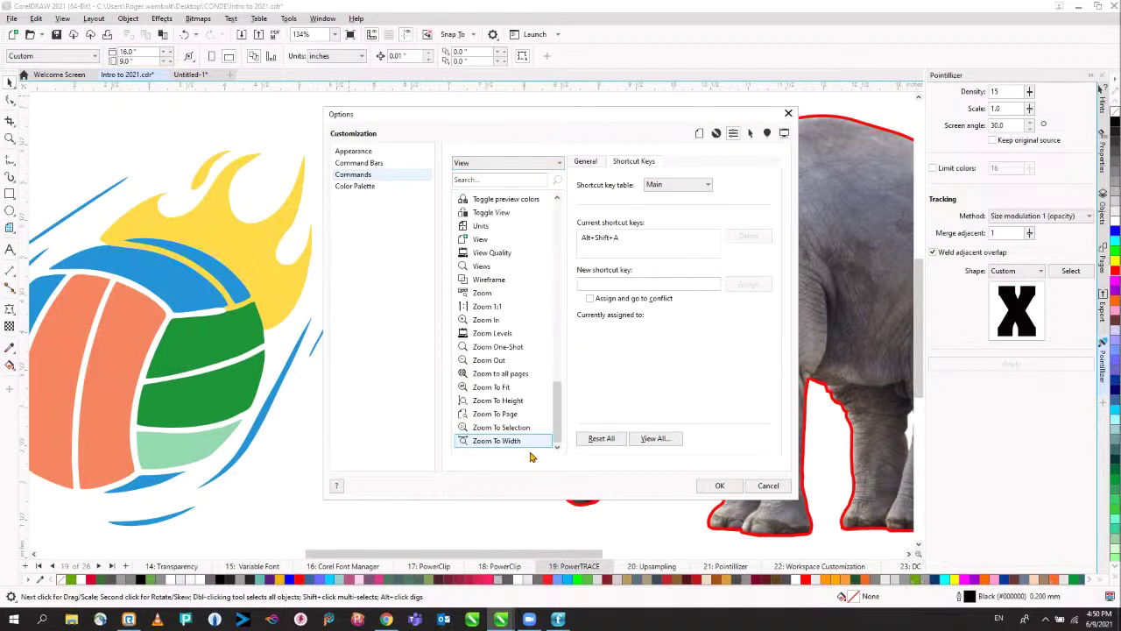
Step: Assign W as the shortcut key for the Wireframe view command
left_click(489, 282)
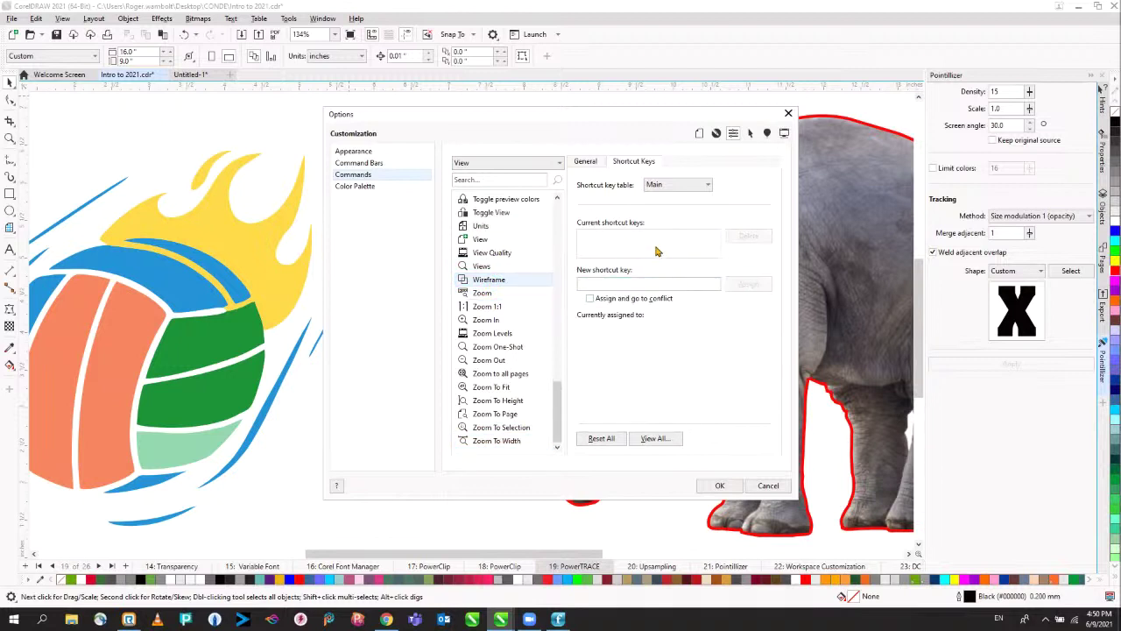
left_click(599, 287)
key("w")
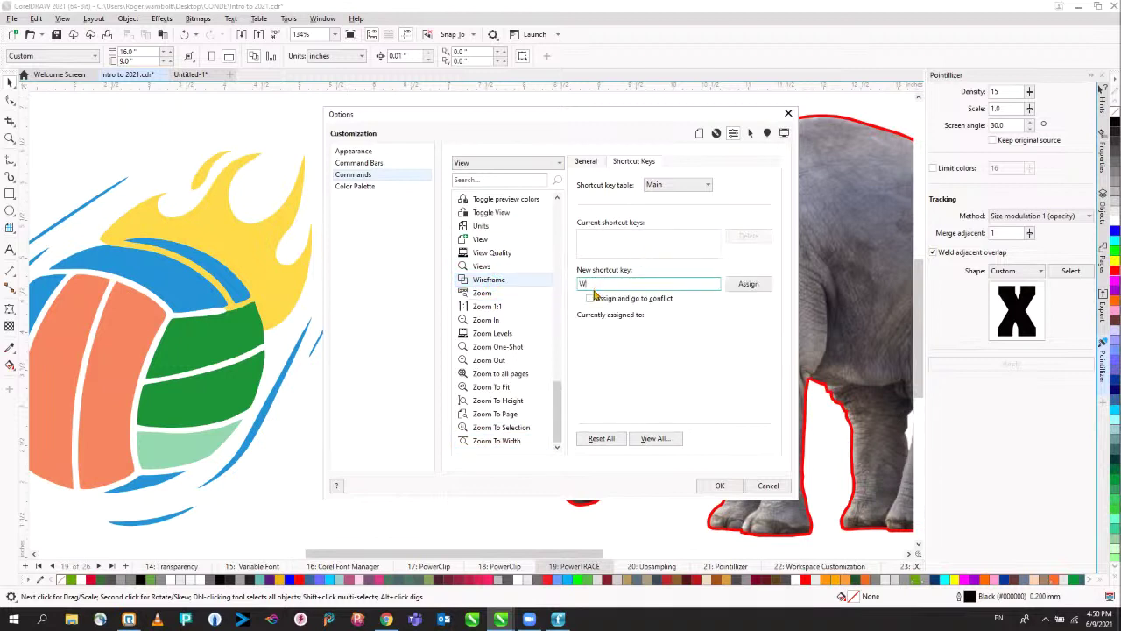
left_click(749, 284)
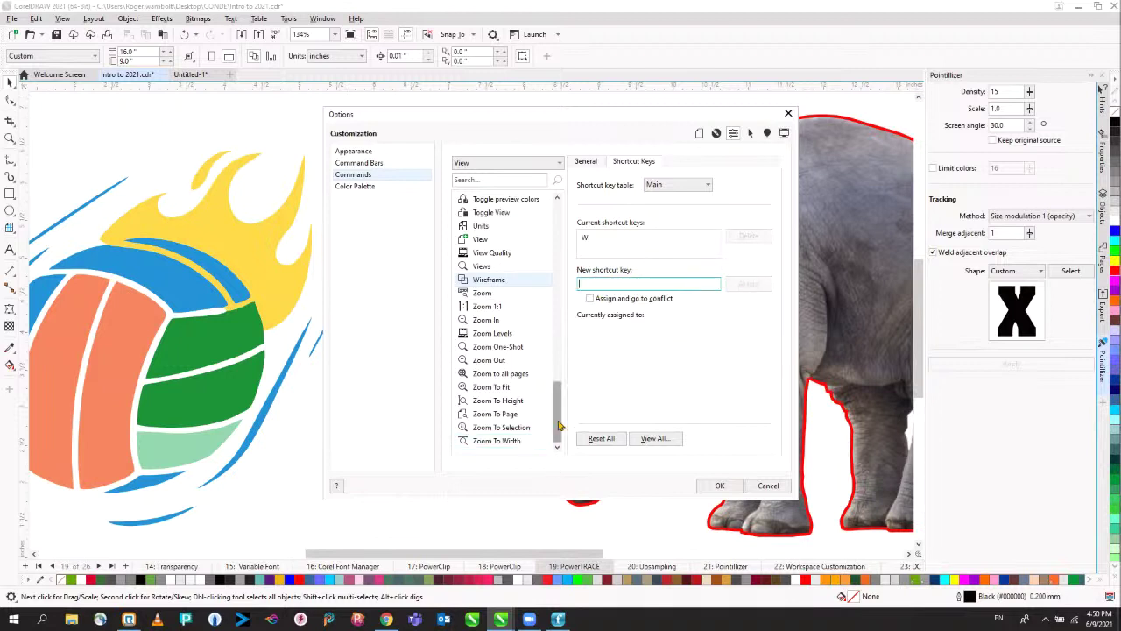
Step: Assign Q as the shortcut key for the Enhanced view command and accept the customization options
left_click_drag(561, 423, 558, 203)
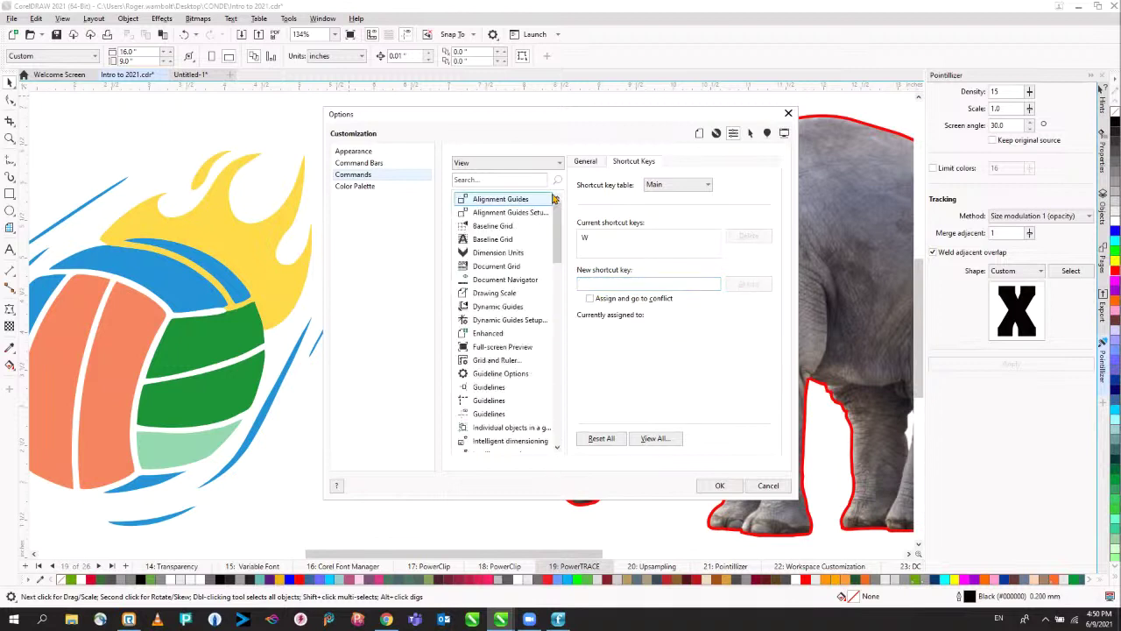
left_click(489, 334)
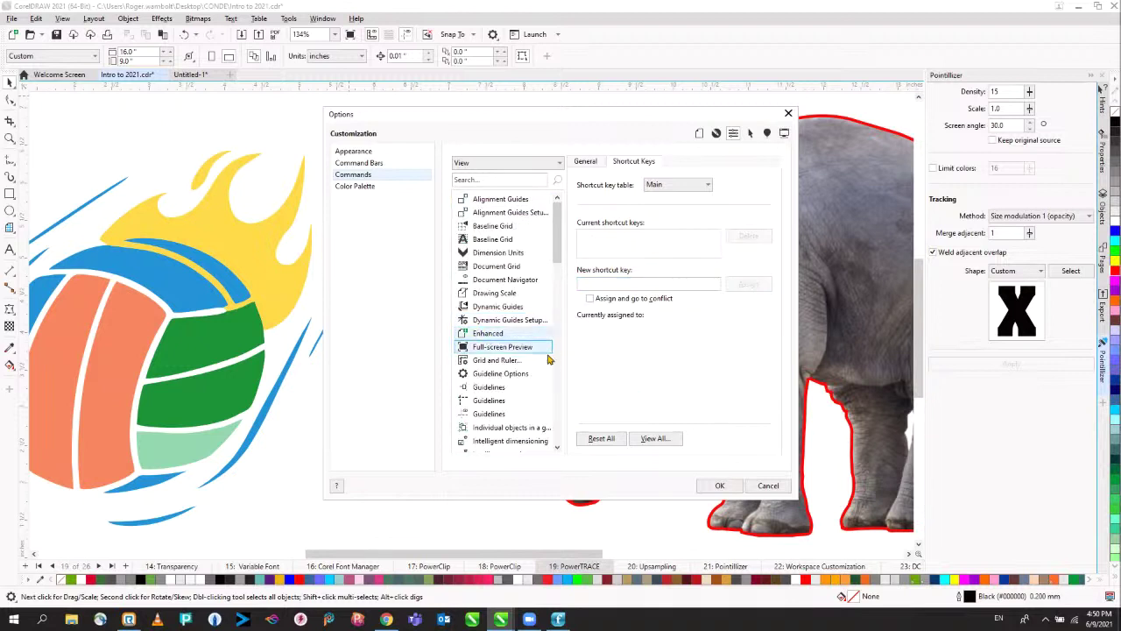
left_click(592, 283)
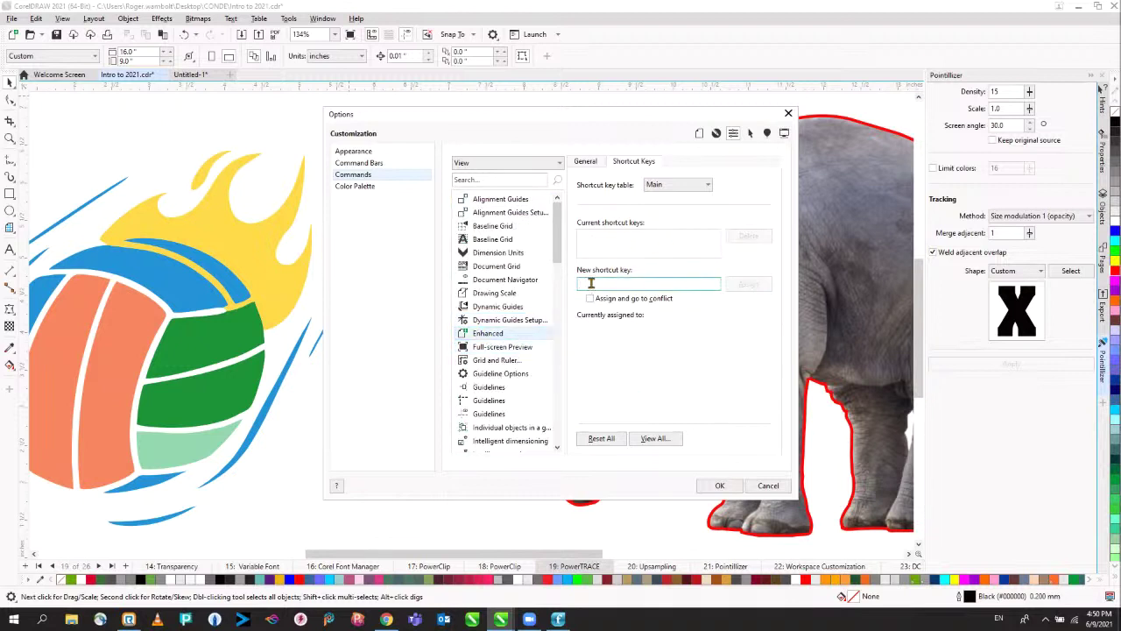
key("q")
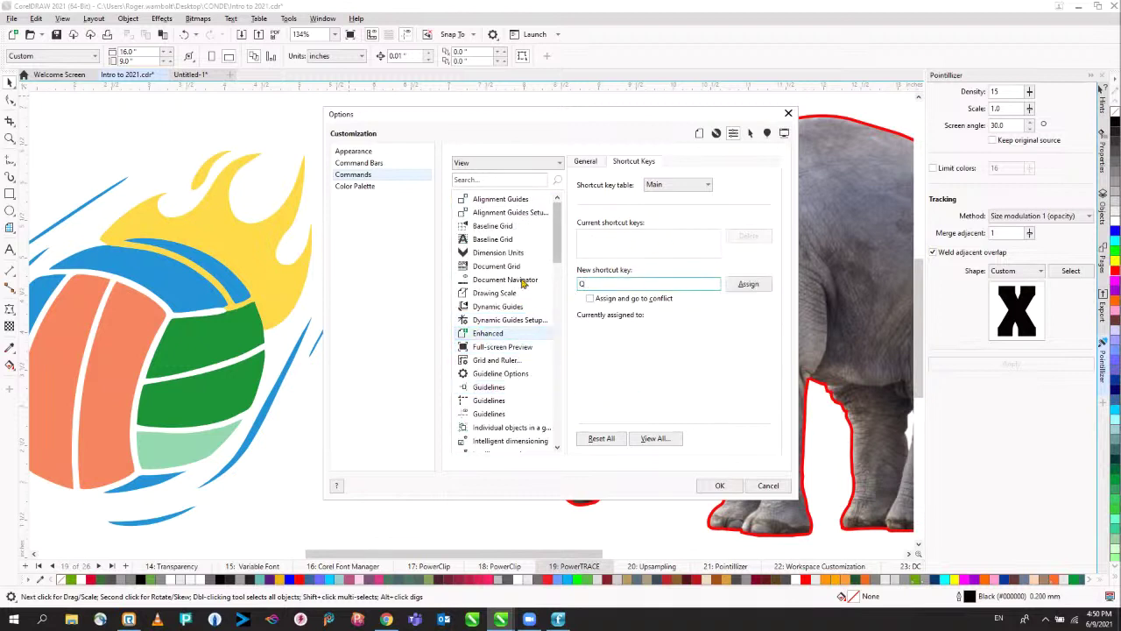
left_click(749, 285)
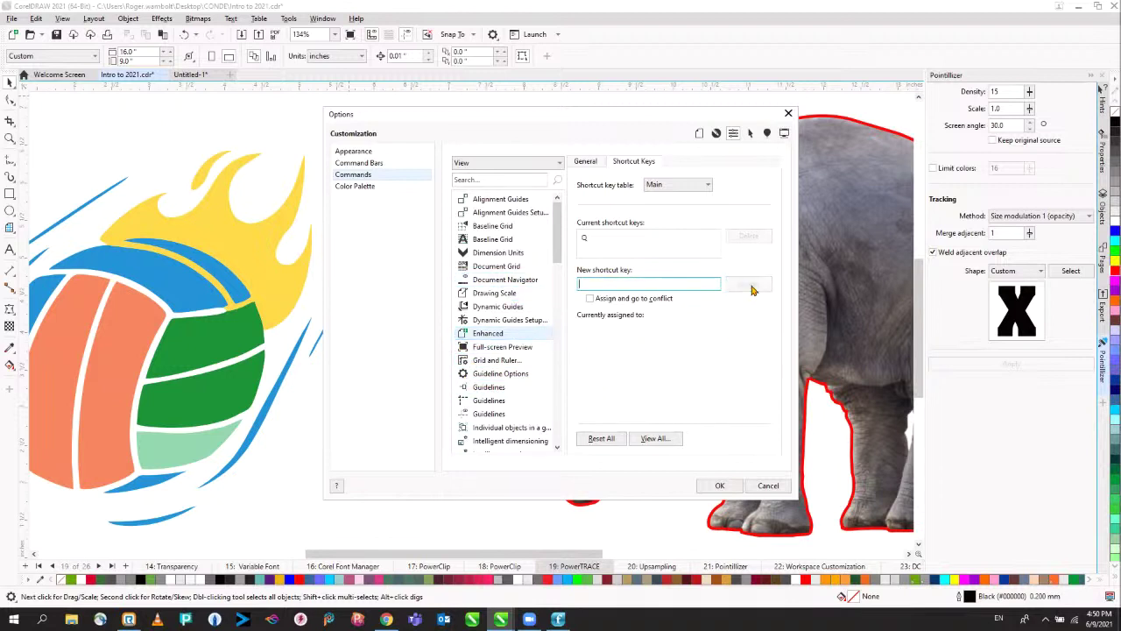
left_click(720, 484)
Step: Test the view shortcuts by toggling between wireframe and enhanced display on the PowerTRACE and Upsampling pages, returning to PowerTRACE
key("q")
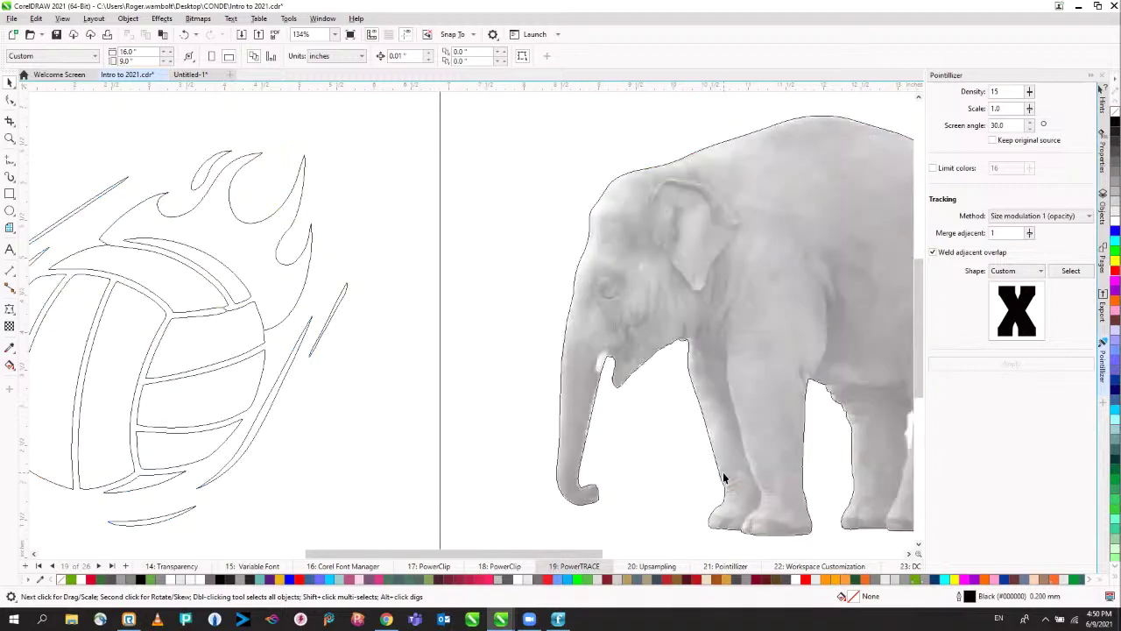
key("q")
key("Page_Down")
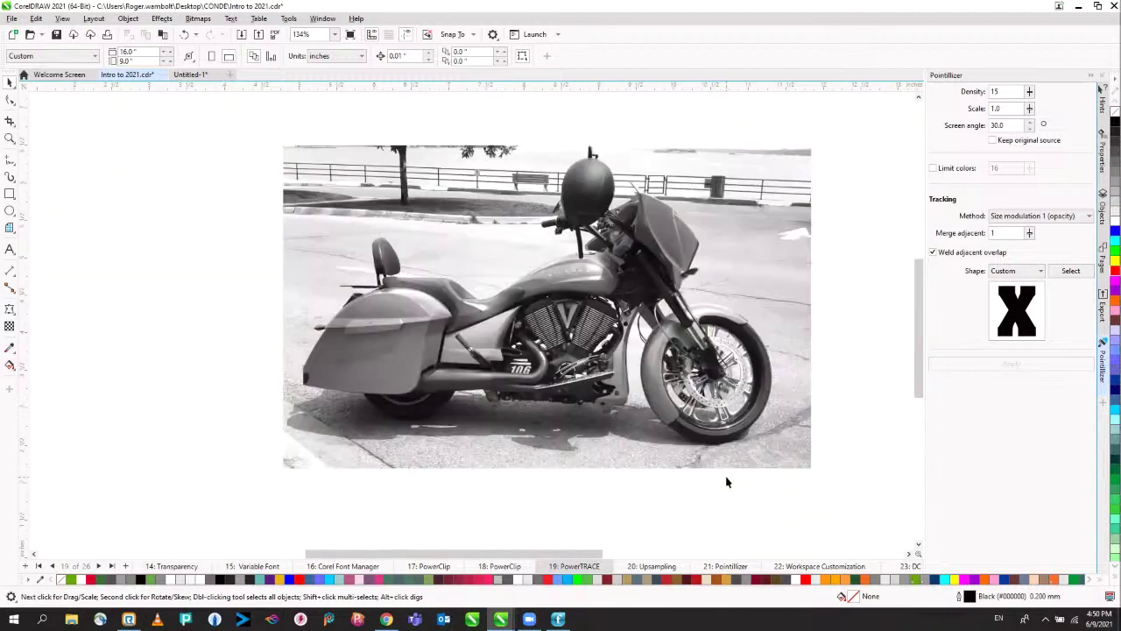
key("q")
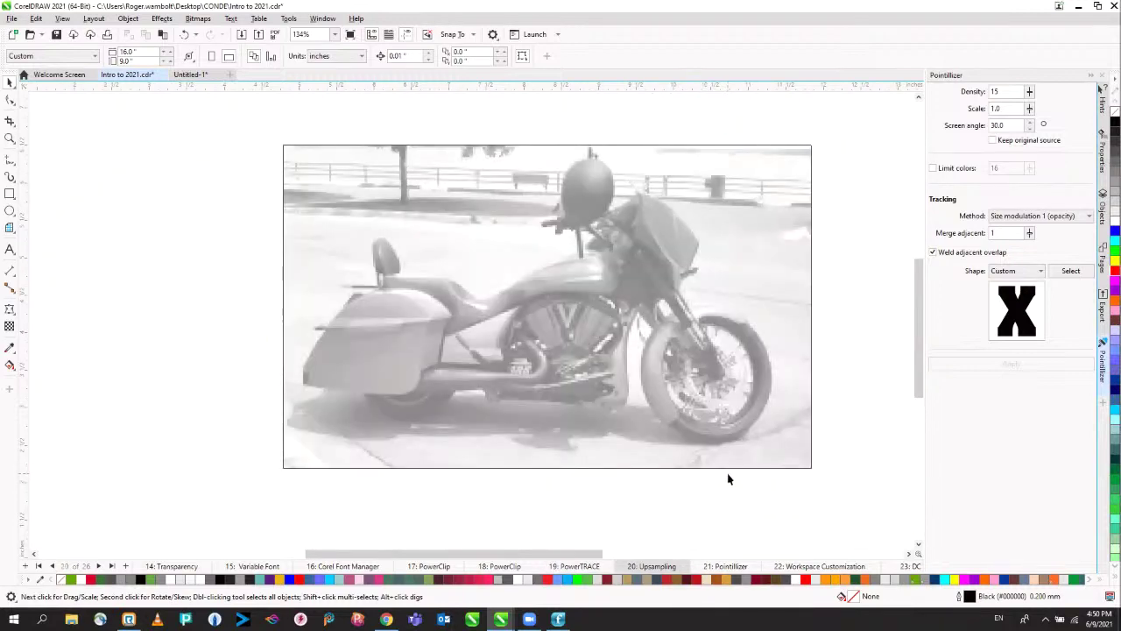
key("q")
key("Page_Up")
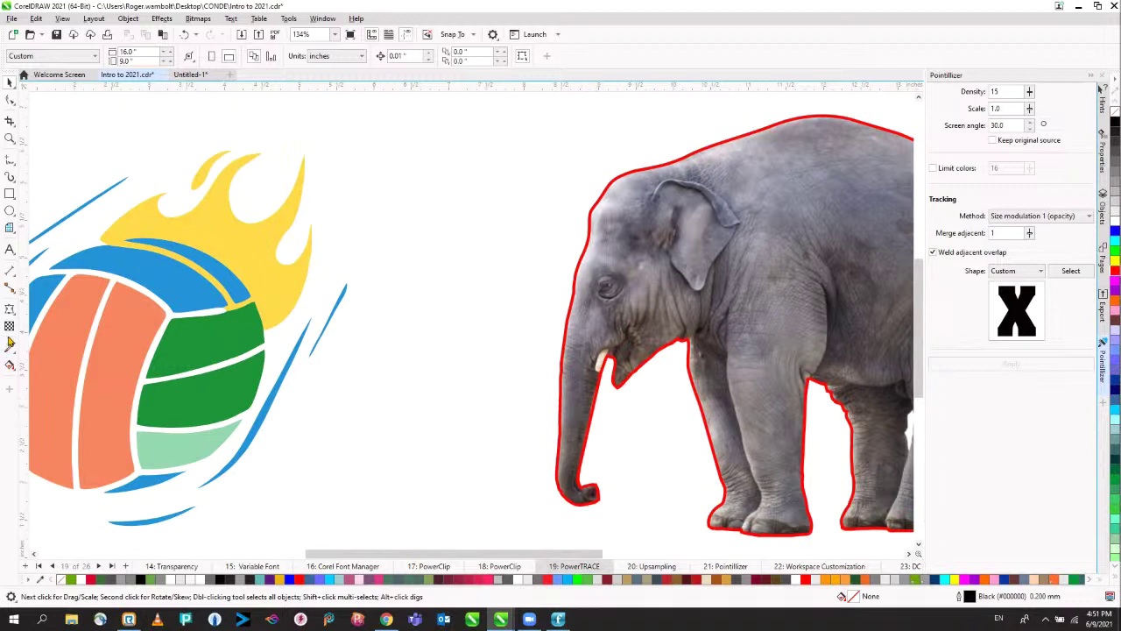
Step: Float the Effect Tools as a separate toolbar and build a new custom toolbar with the Contour tool and Fit Text to Path command
left_click(11, 311)
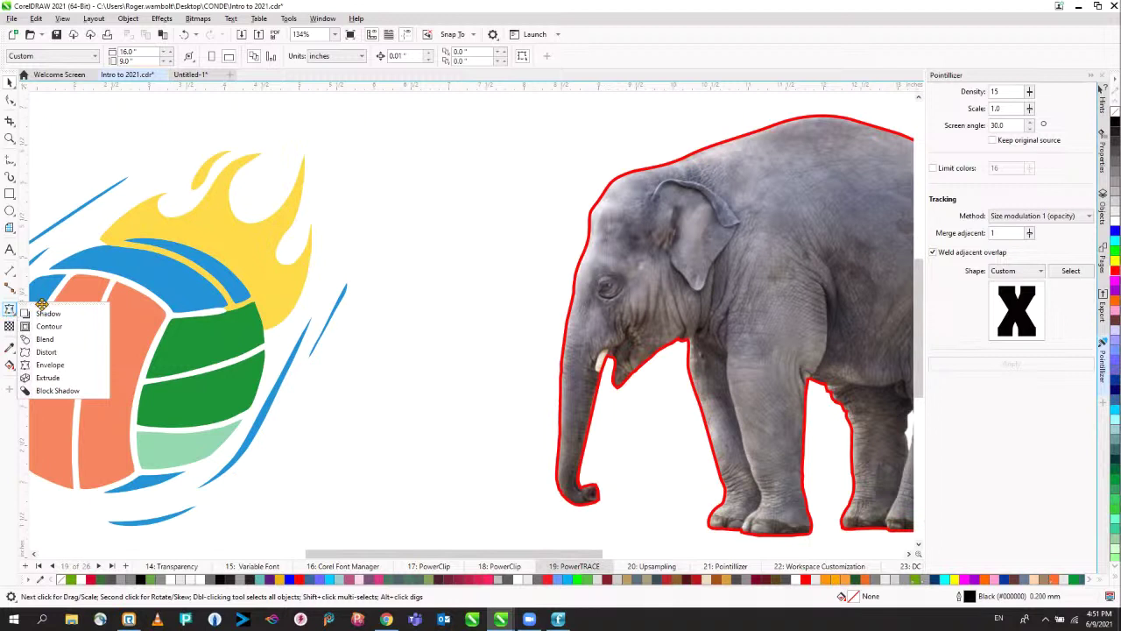
left_click_drag(41, 303, 120, 186)
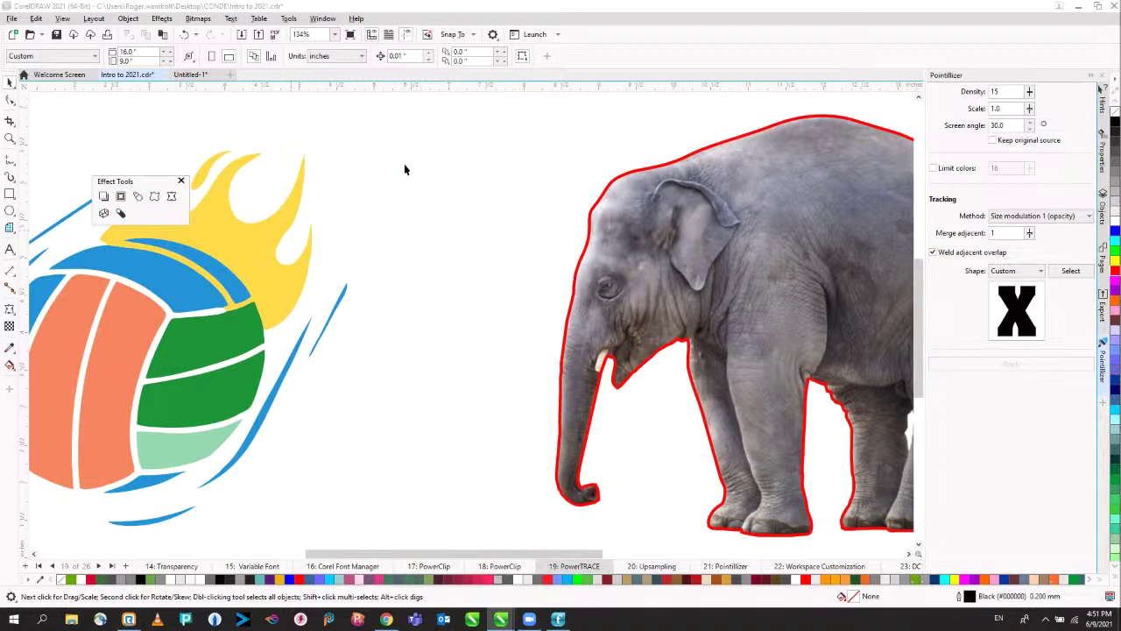
left_click_drag(403, 169, 405, 170)
left_click_drag(413, 159, 815, 139)
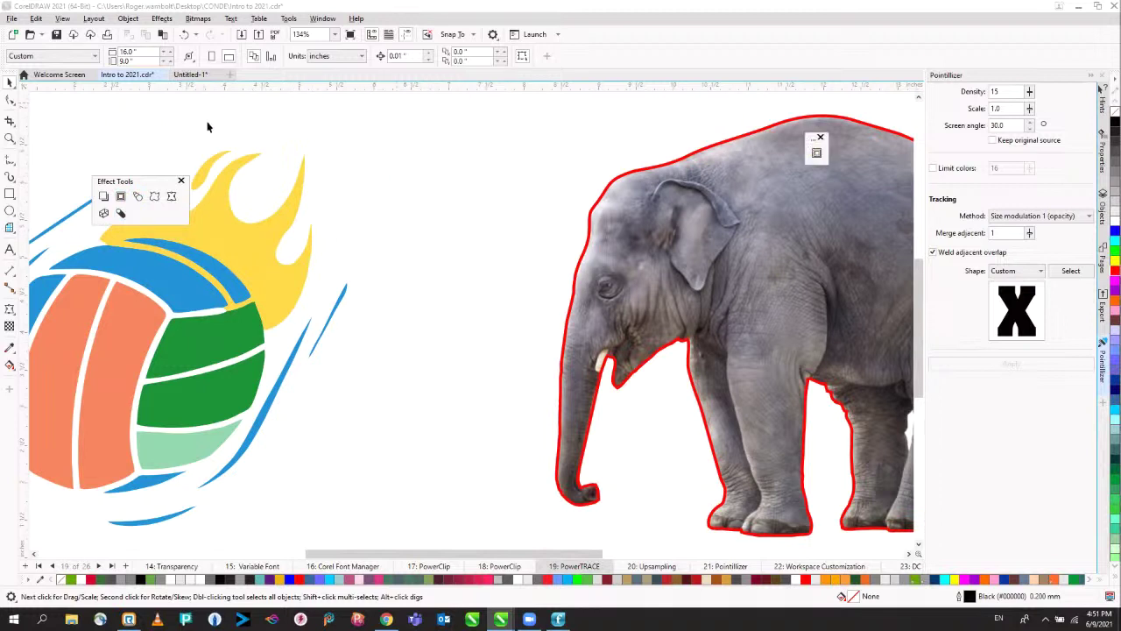
left_click(233, 19)
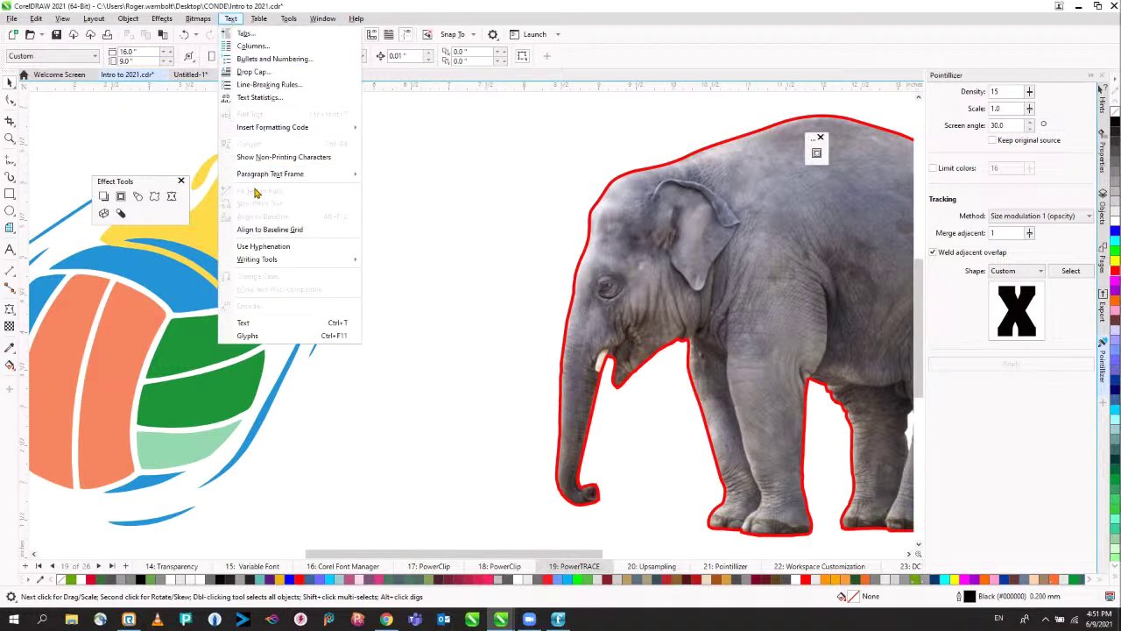
left_click_drag(255, 191, 548, 145)
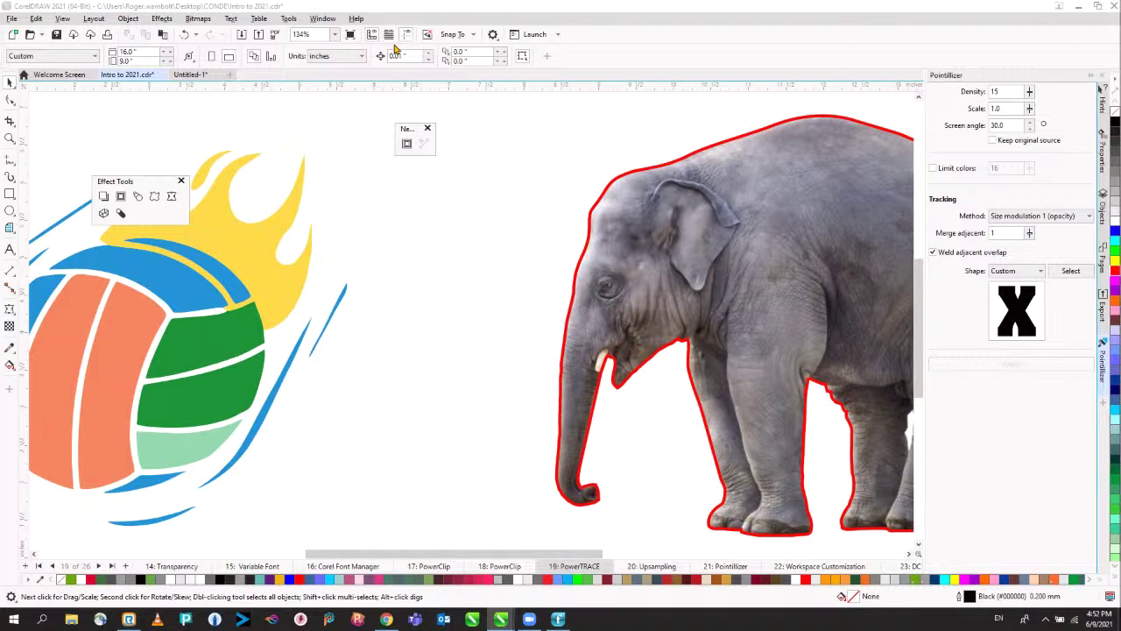
Step: Fit the whole PowerTRACE page in view and advance through the feature pages to the learn.corel.com page
key("shift+F4")
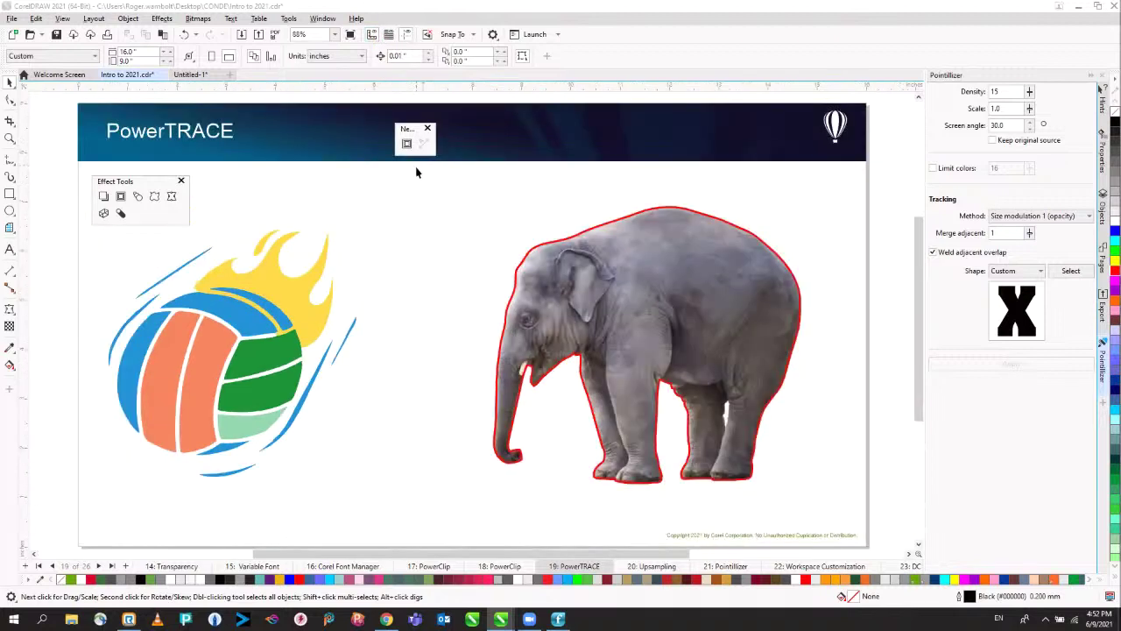
key("Page_Down")
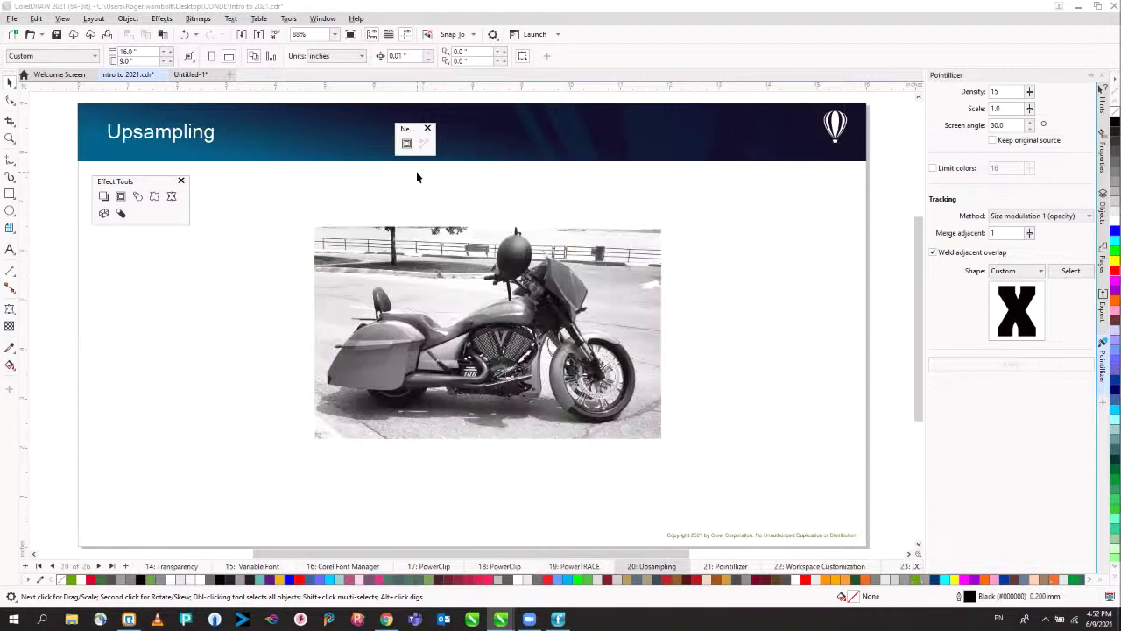
key("Page_Down")
key("Page_Down")
key("Page_Down")
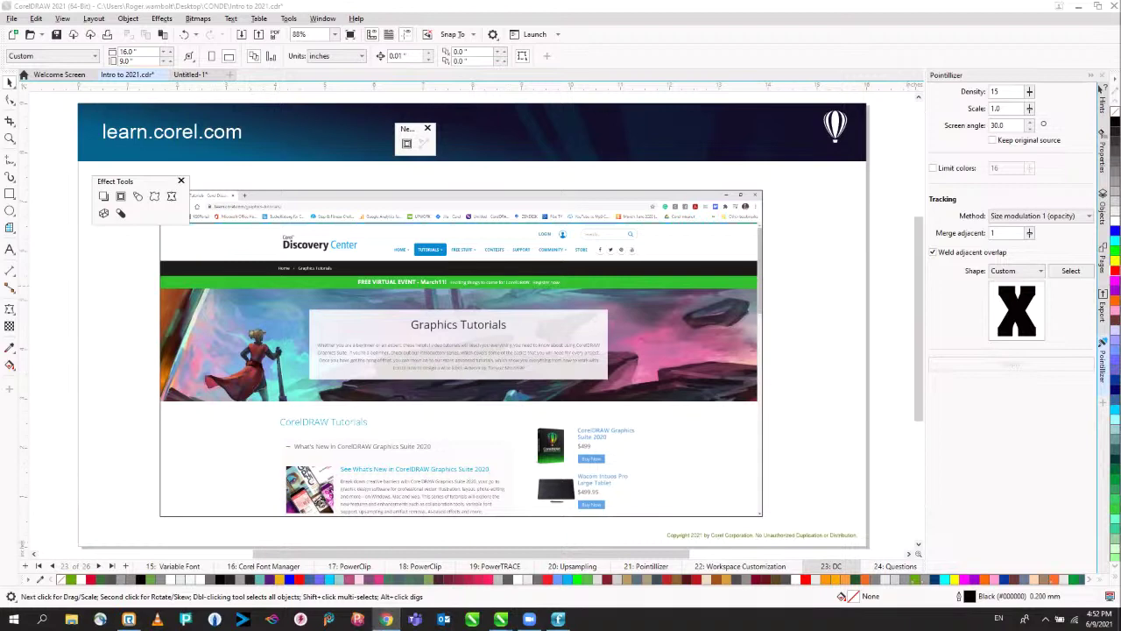
Step: Switch to the Chrome browser and open the learn.corel.com website
key("alt+Tab")
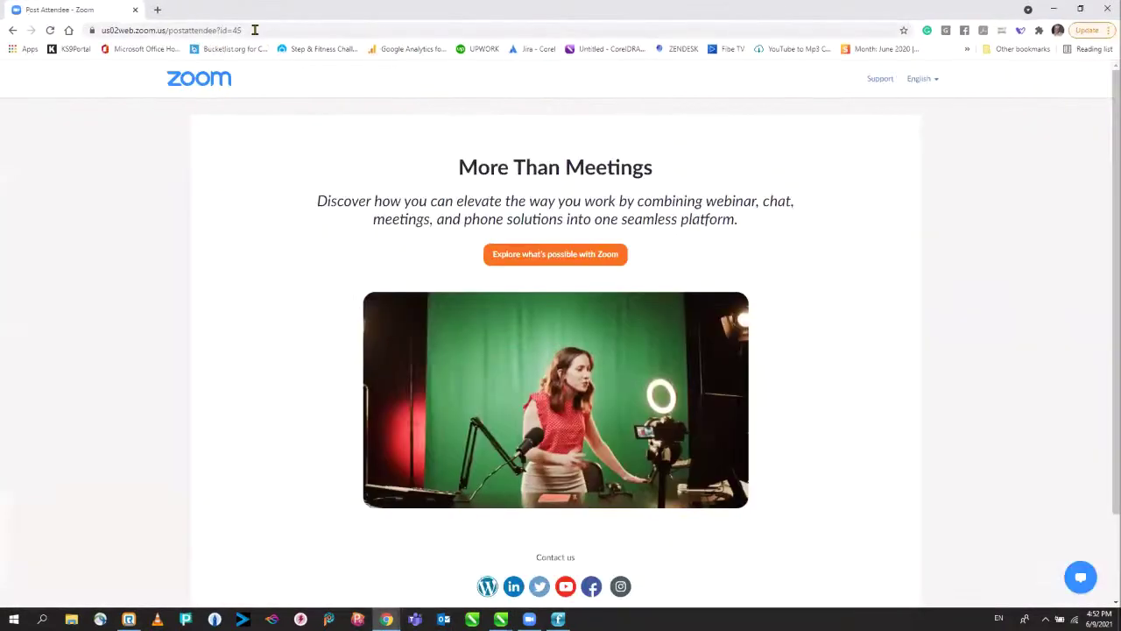
left_click(254, 29)
type("learn.corel.com")
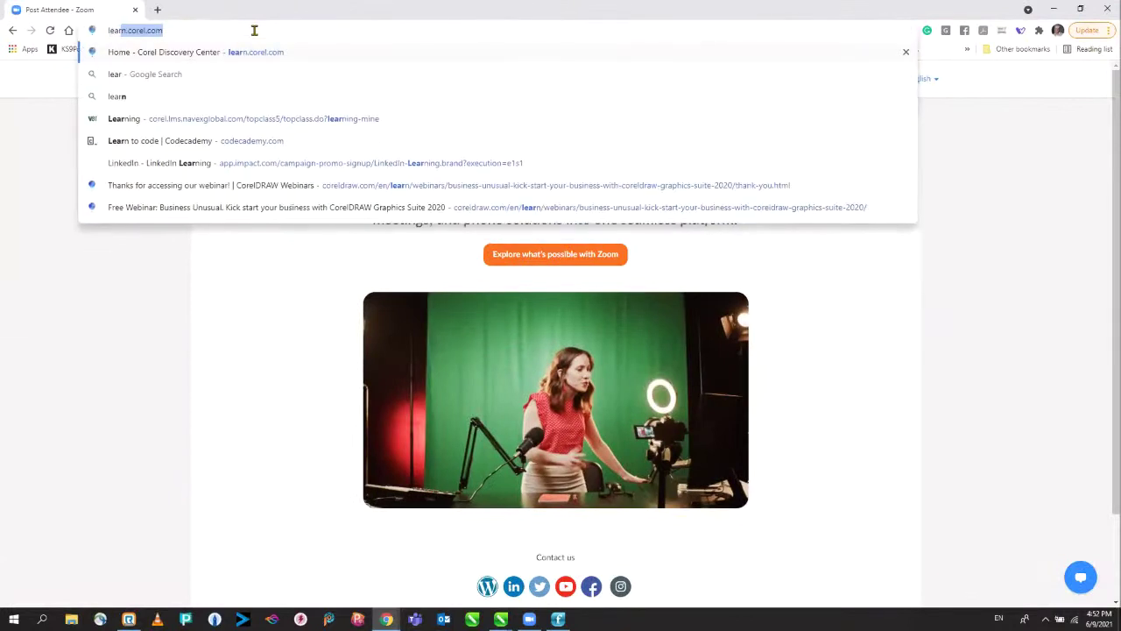
key("Return")
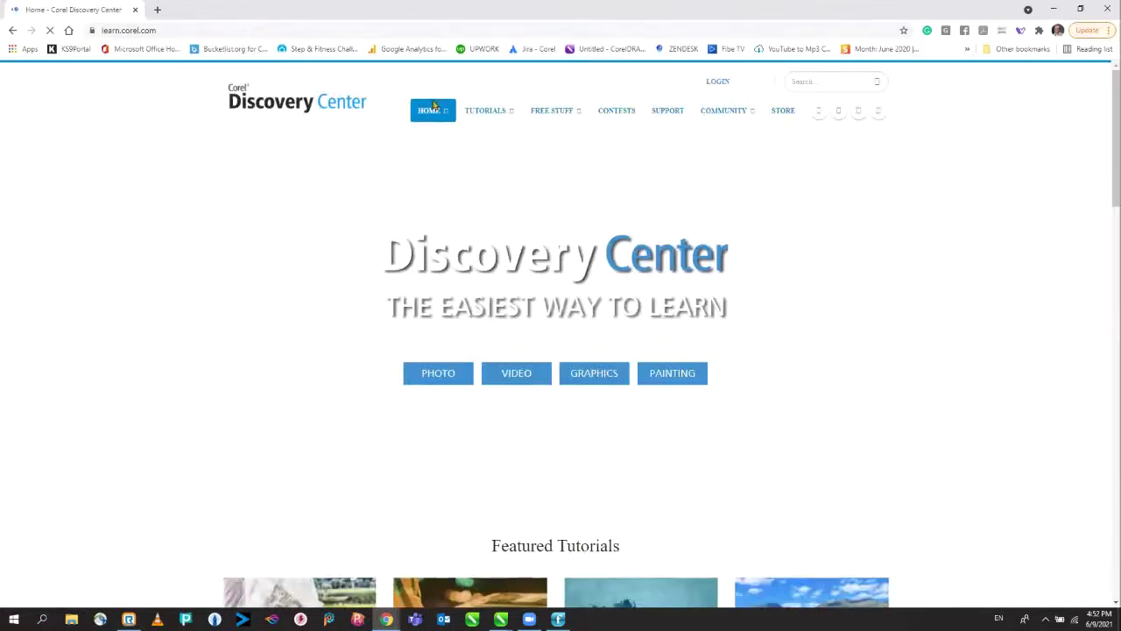
Step: Open the Graphics Tutorials page of the Discovery Center and view the CorelDRAW Tutorials list for Graphics Suite 2021
mouse_move(748, 118)
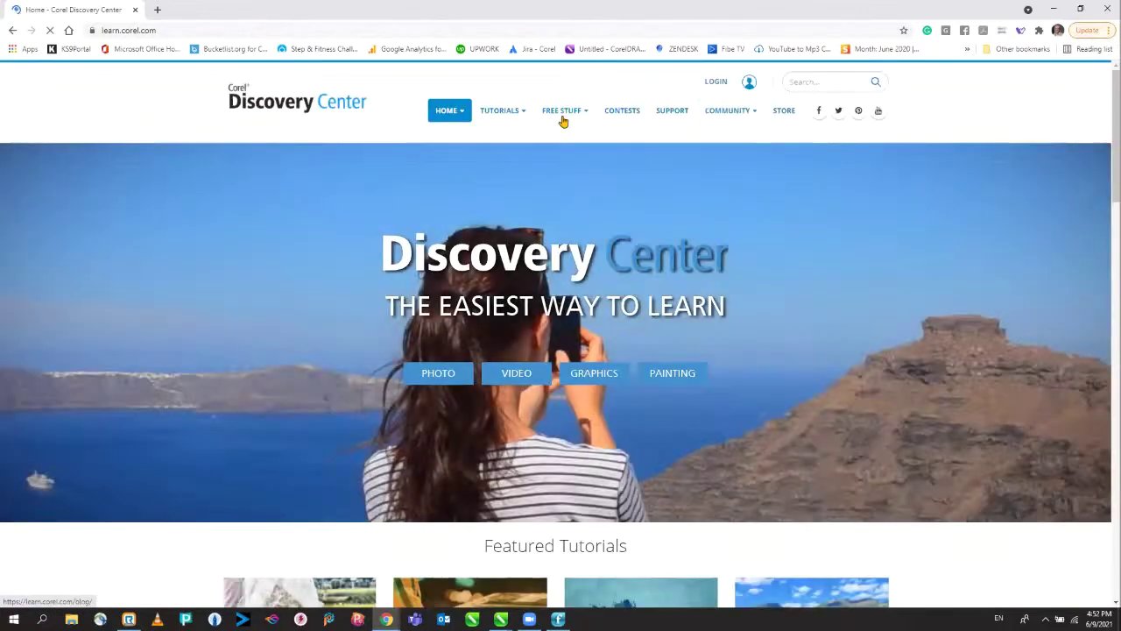
mouse_move(563, 119)
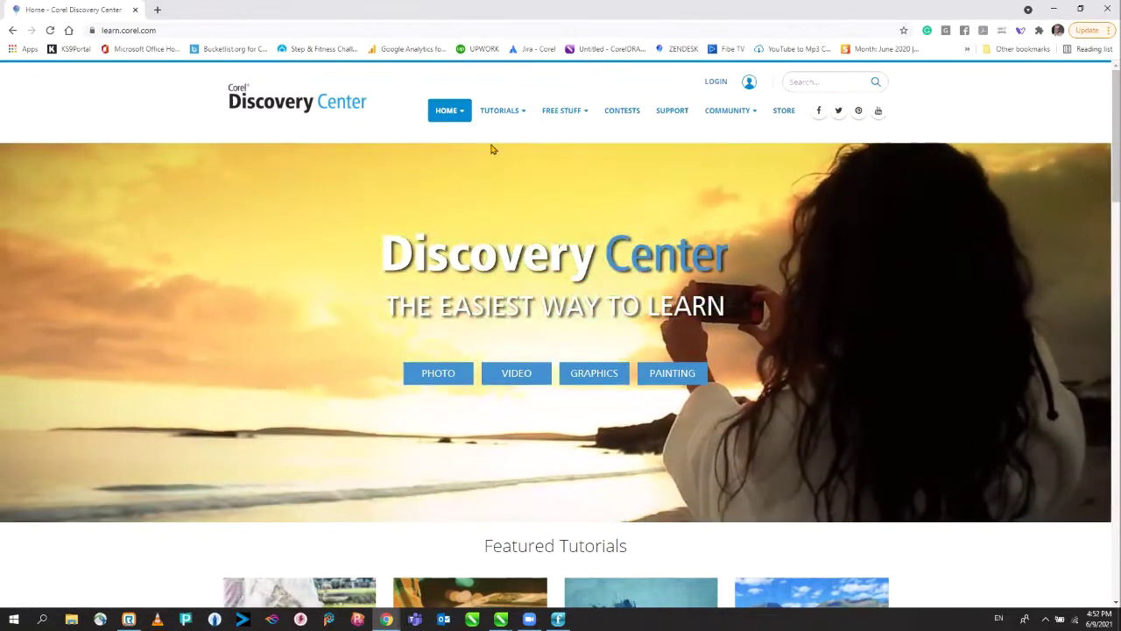
mouse_move(505, 113)
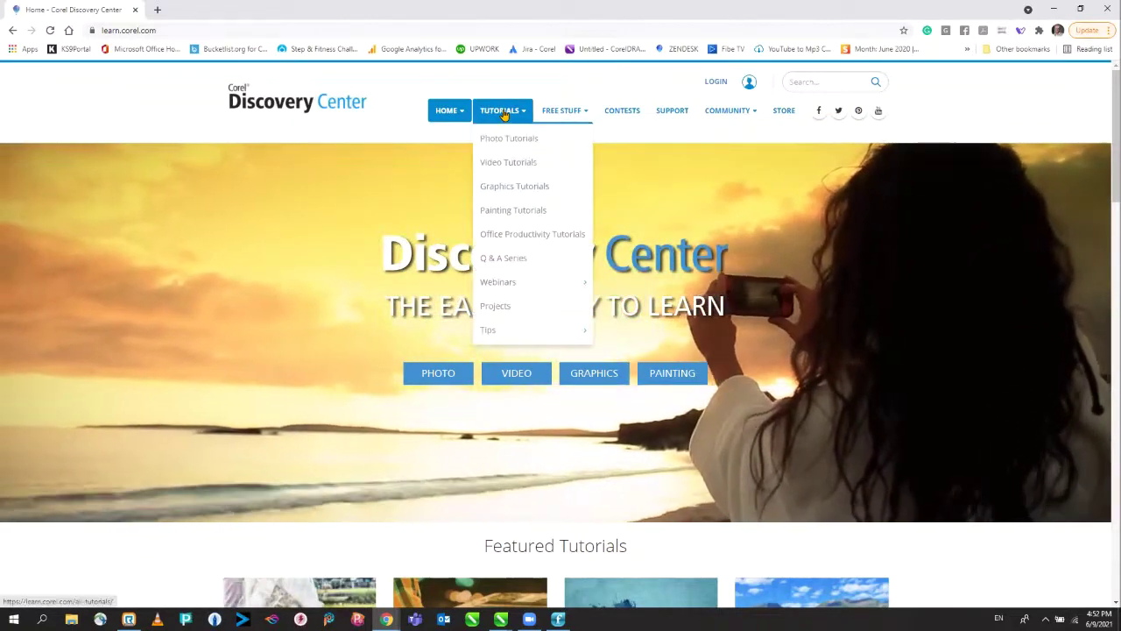
left_click(514, 189)
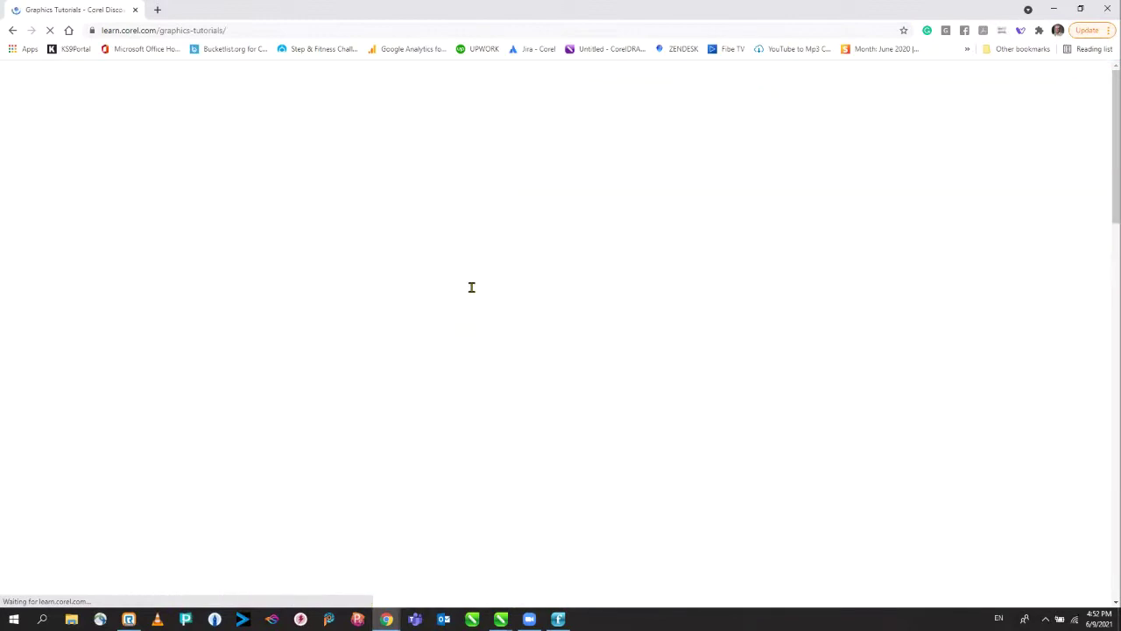
scroll(480, 294, "down", 1)
scroll(485, 302, "down", 3)
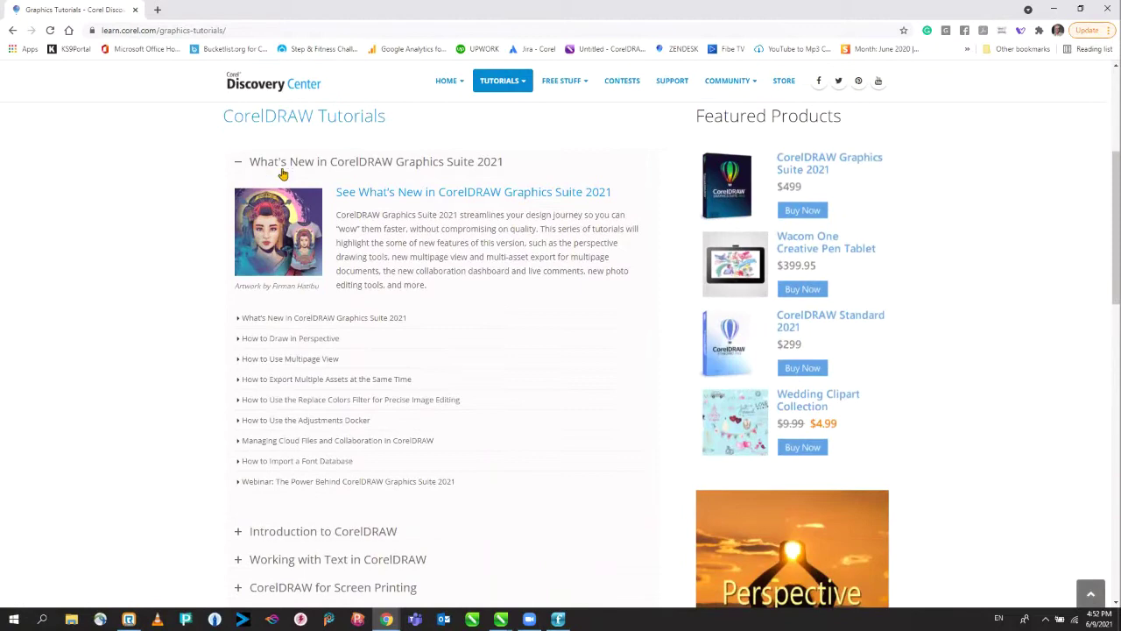
Step: Browse the rest of the CorelDRAW Tutorials list, return to CorelDRAW and advance the presentation to the Thank you page
scroll(488, 219, "down", 3)
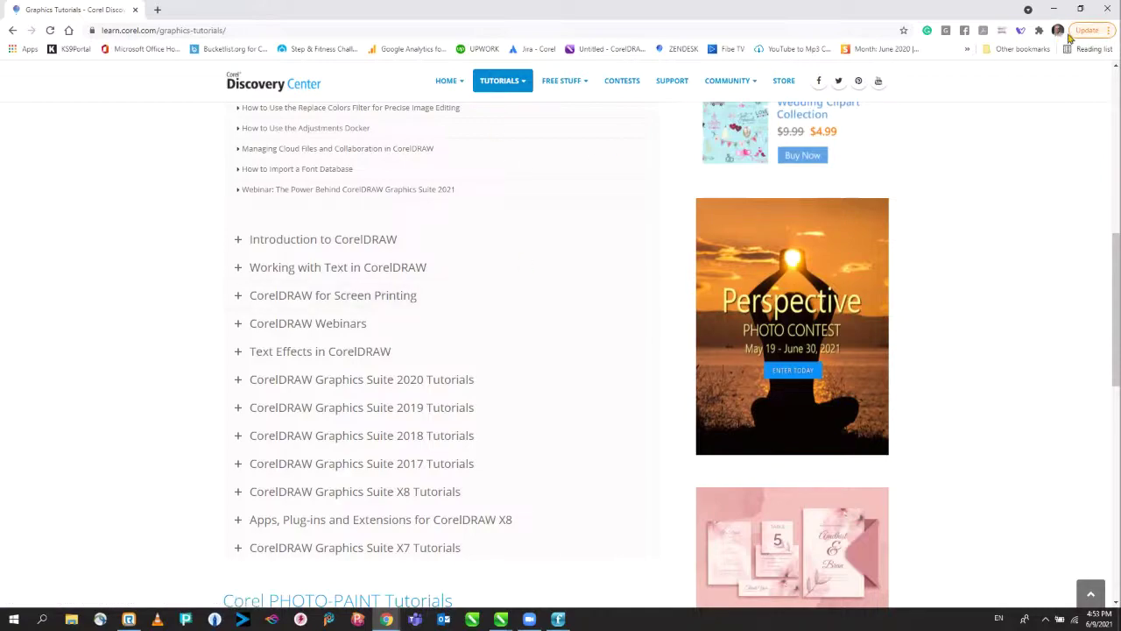
left_click(1057, 9)
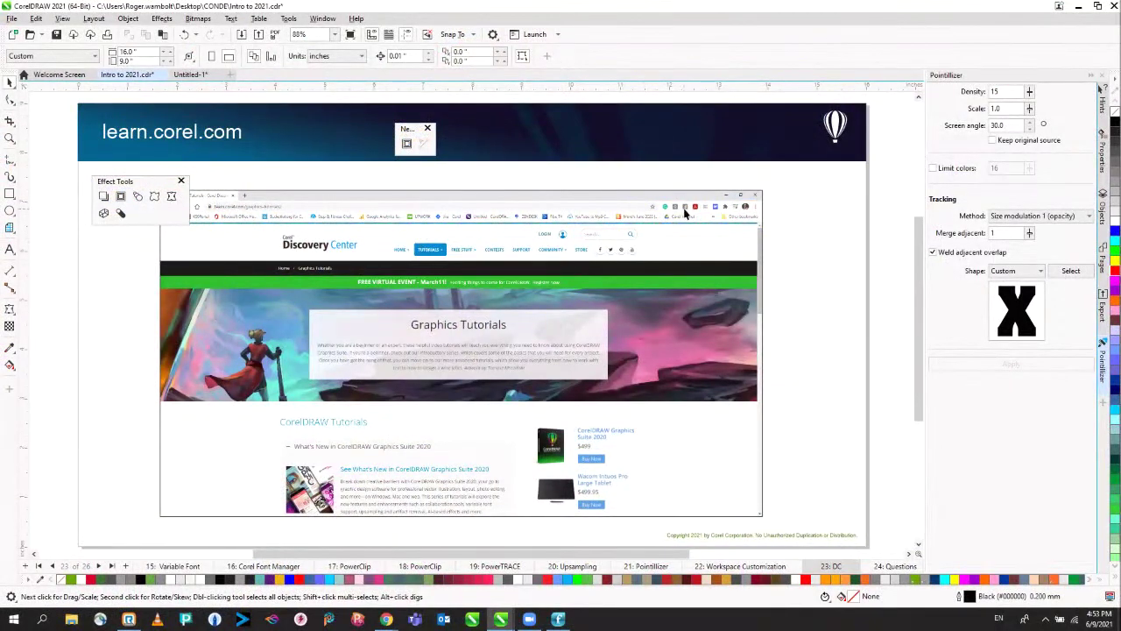
key("Page_Down")
key("Page_Up")
key("Page_Down")
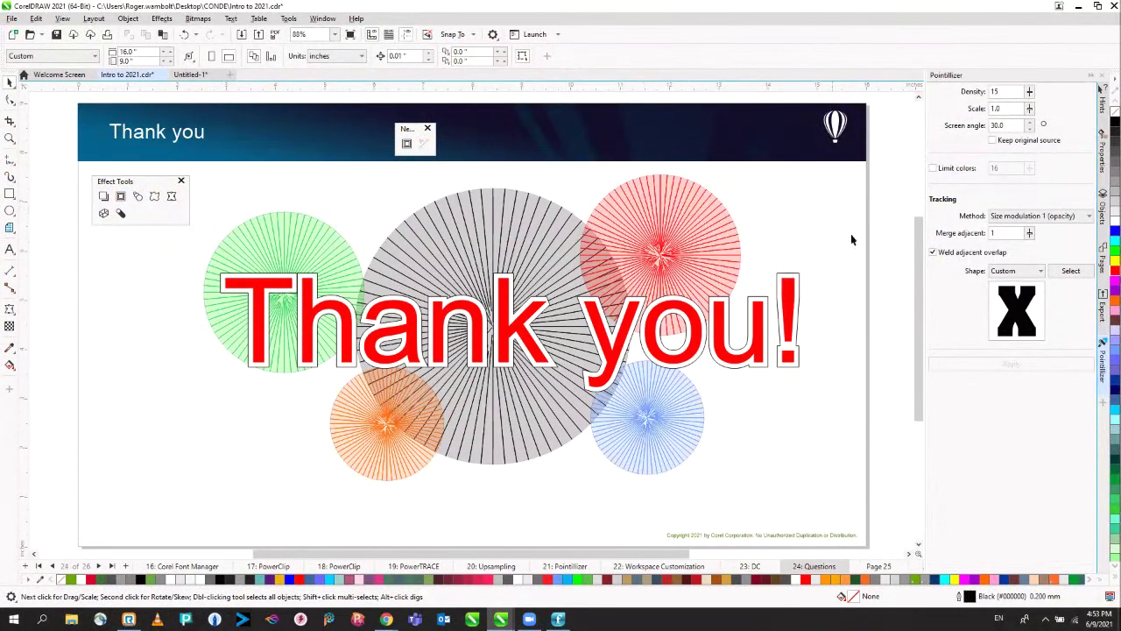
Step: Compare the Thank you page in Wireframe and Enhanced views, and toggle wireframe display for Layer 1 of the File I/O page
left_click(1103, 210)
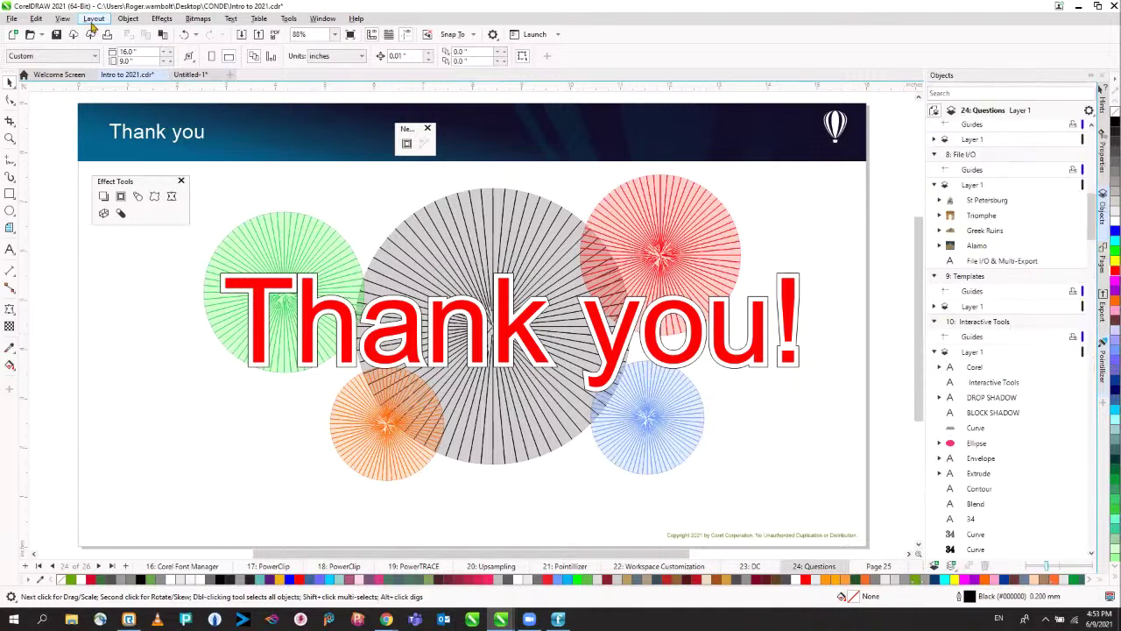
left_click(63, 18)
left_click(74, 35)
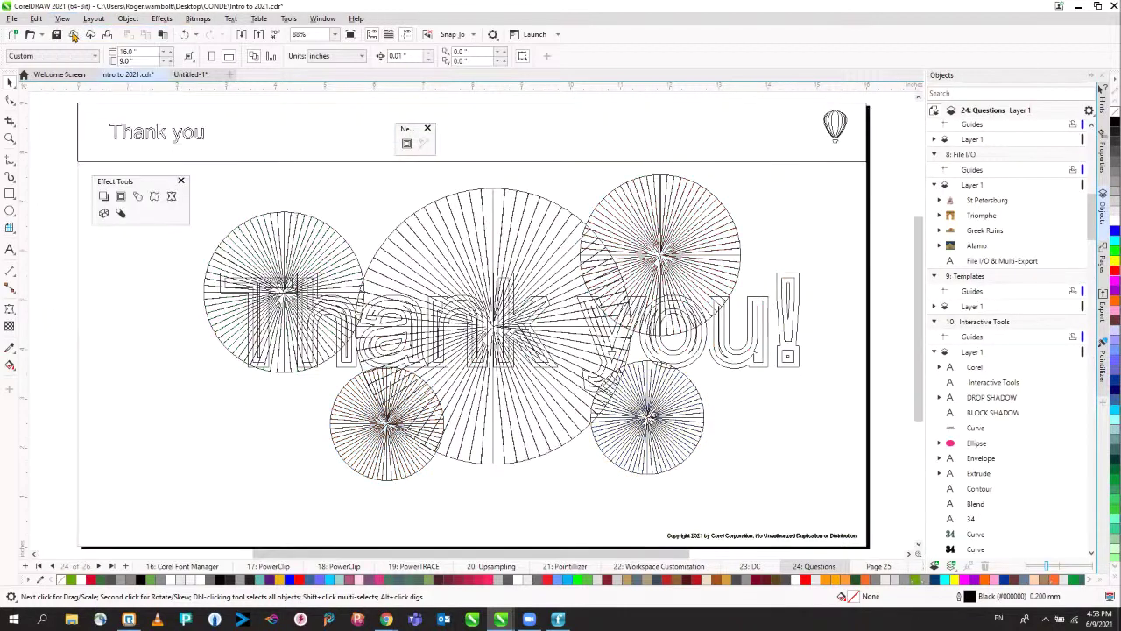
left_click(63, 18)
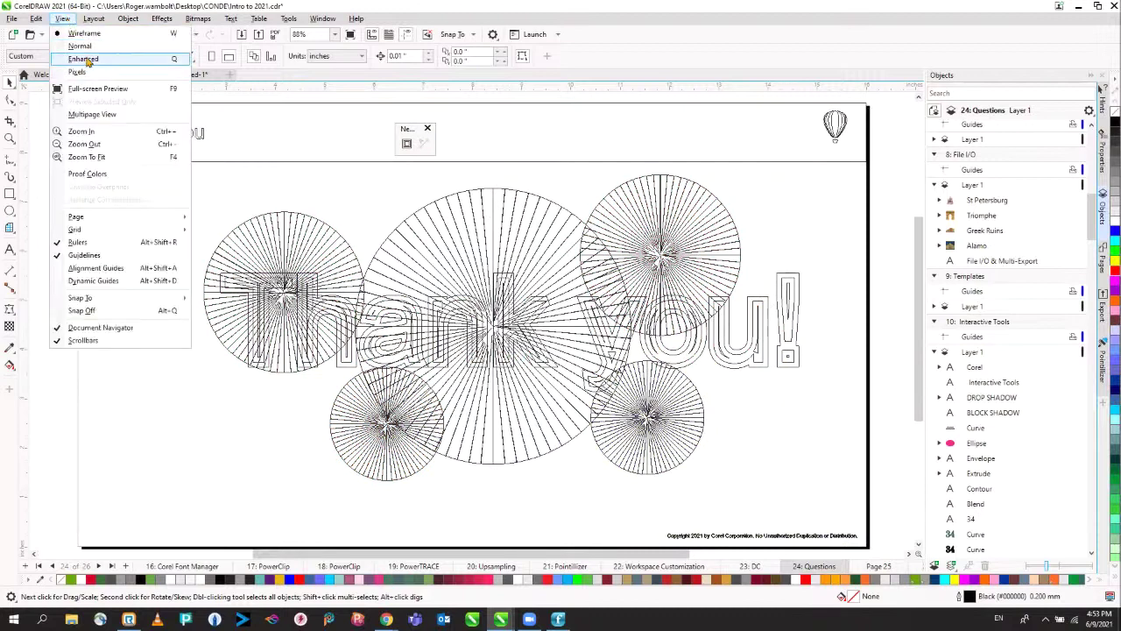
left_click(85, 58)
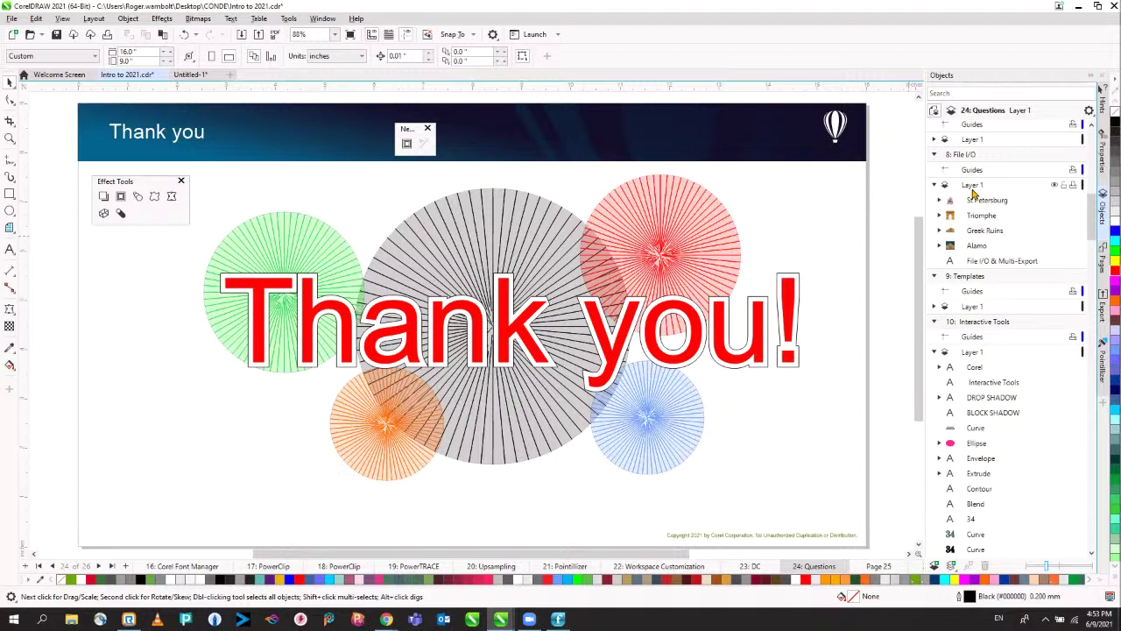
left_click(1084, 187, "ctrl")
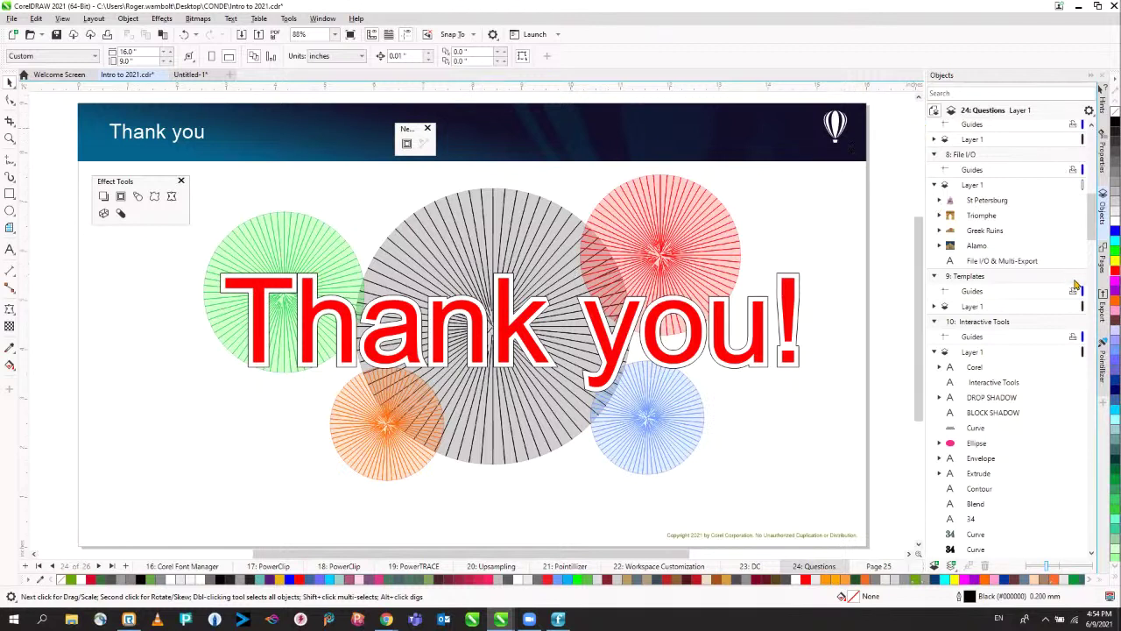
Step: Switch to the Untitled-1 document and set the layer color of Layer 1 to red
left_click(191, 77)
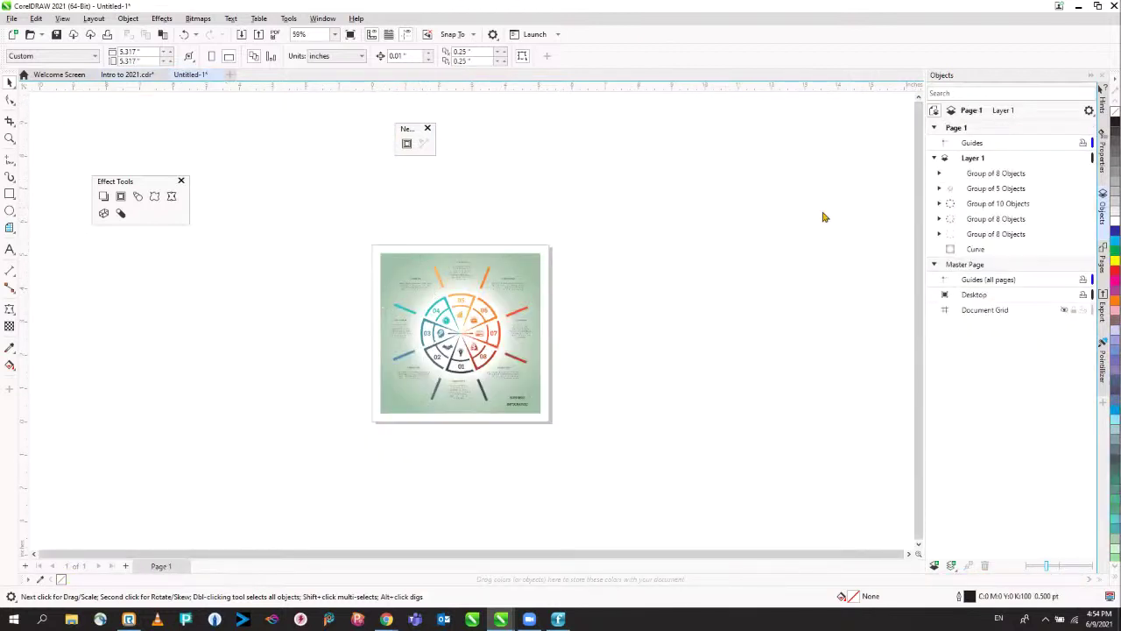
left_click(1092, 158)
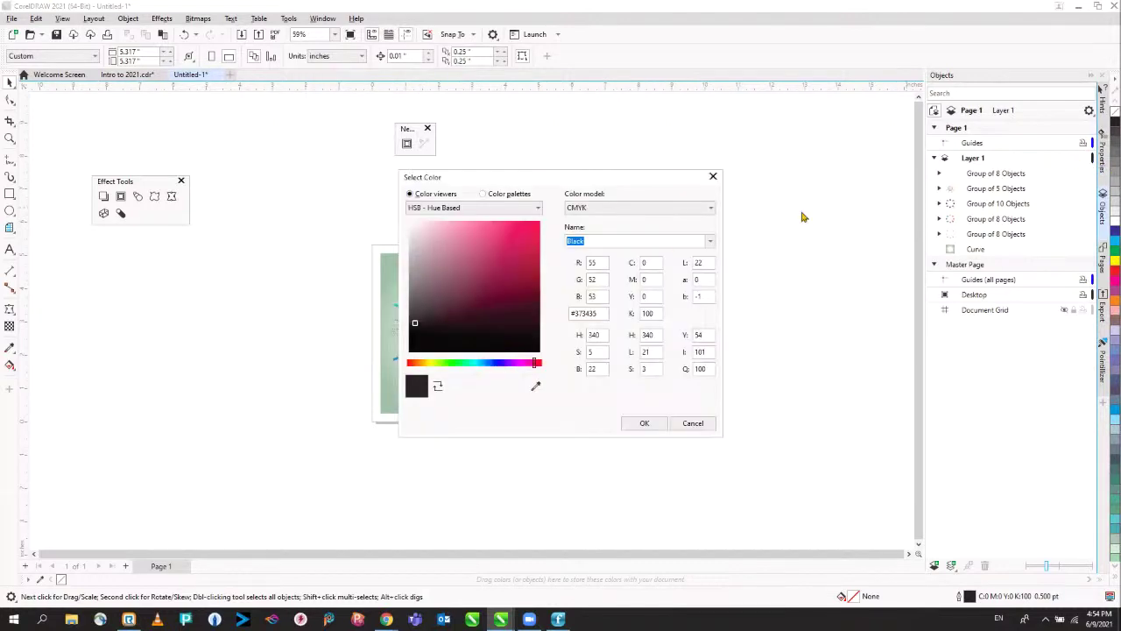
left_click(645, 423)
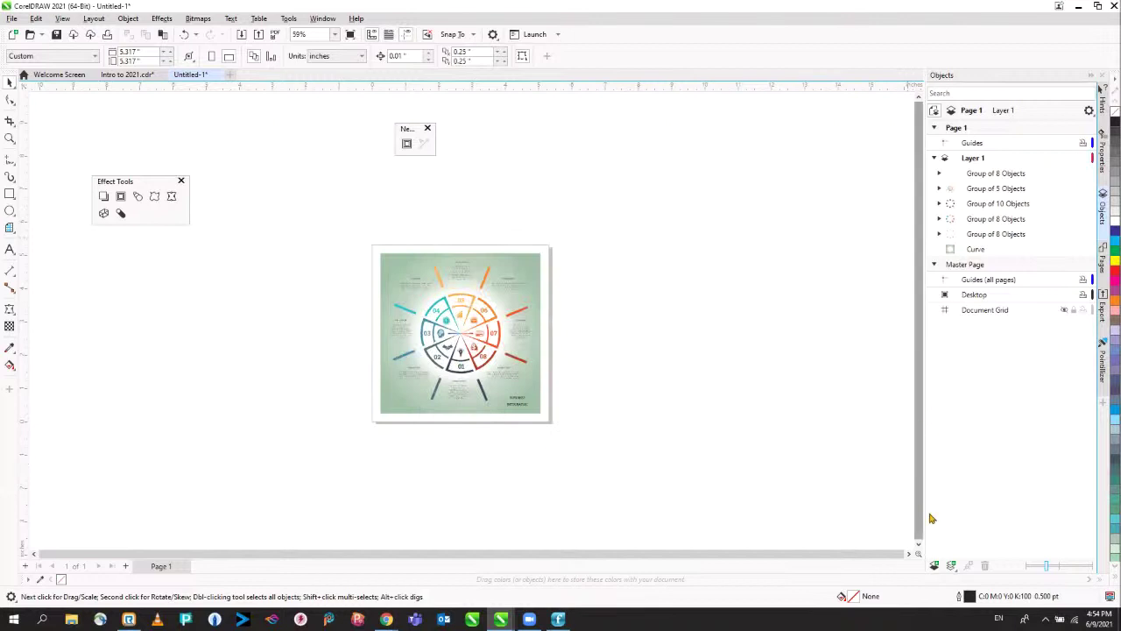
Step: Add a new layer above Layer 1 and set its layer color to blue
left_click(935, 565)
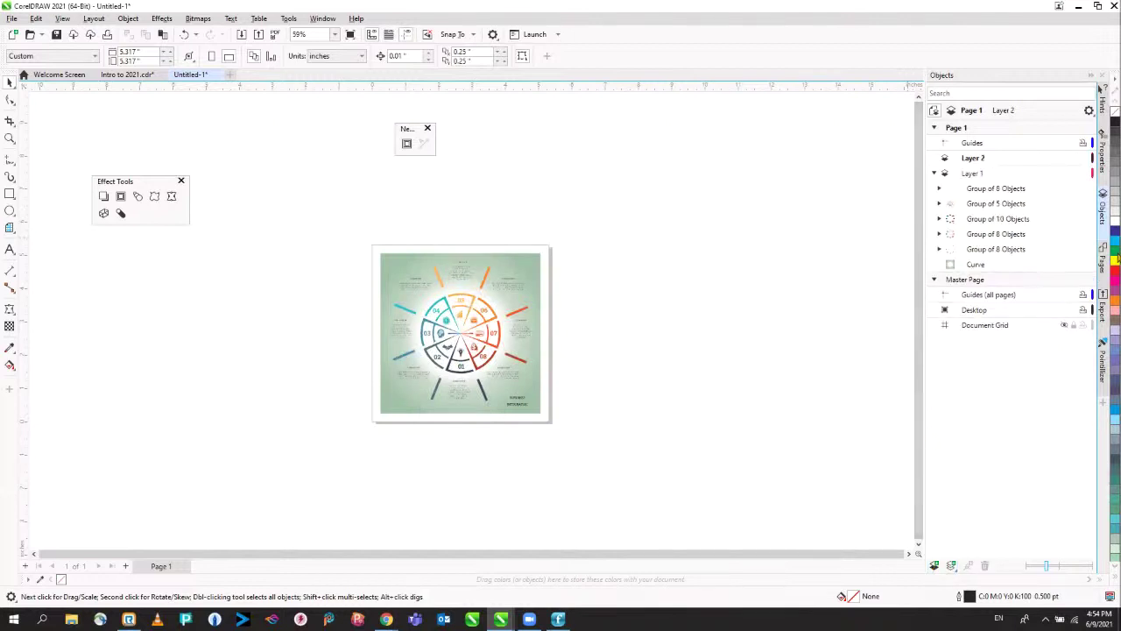
left_click(1093, 158)
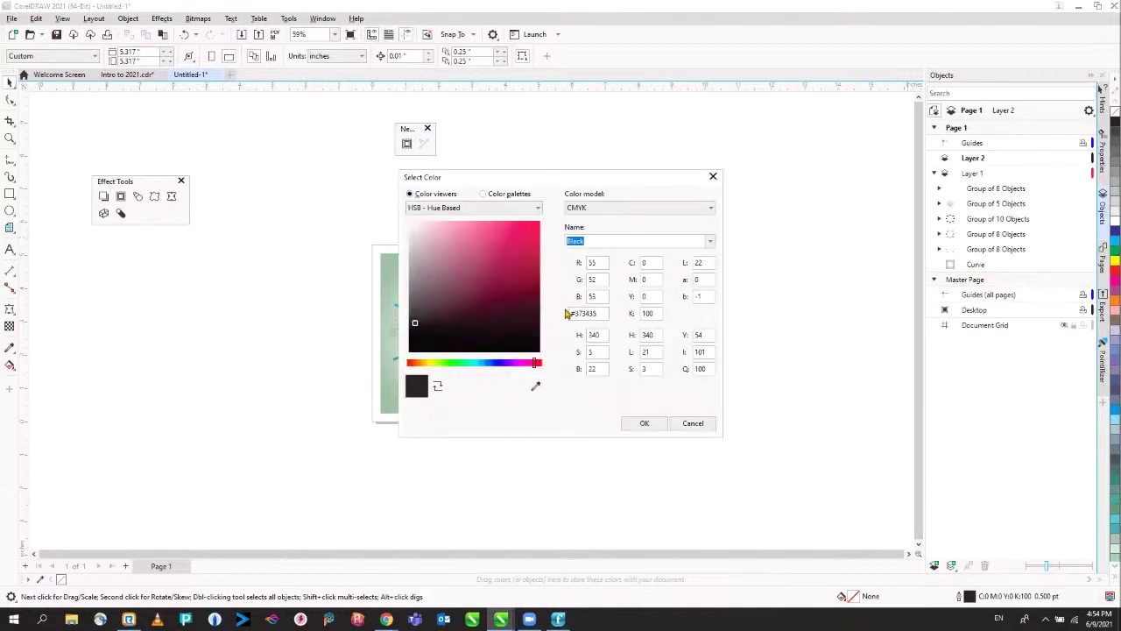
left_click(491, 362)
left_click(531, 251)
left_click(525, 239)
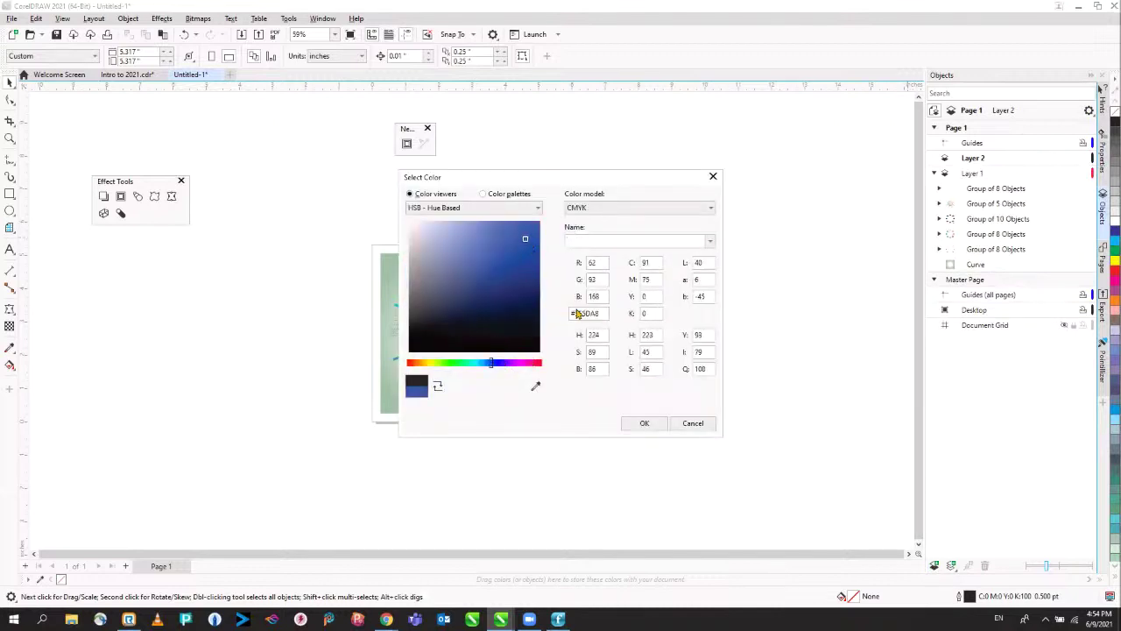
left_click(647, 422)
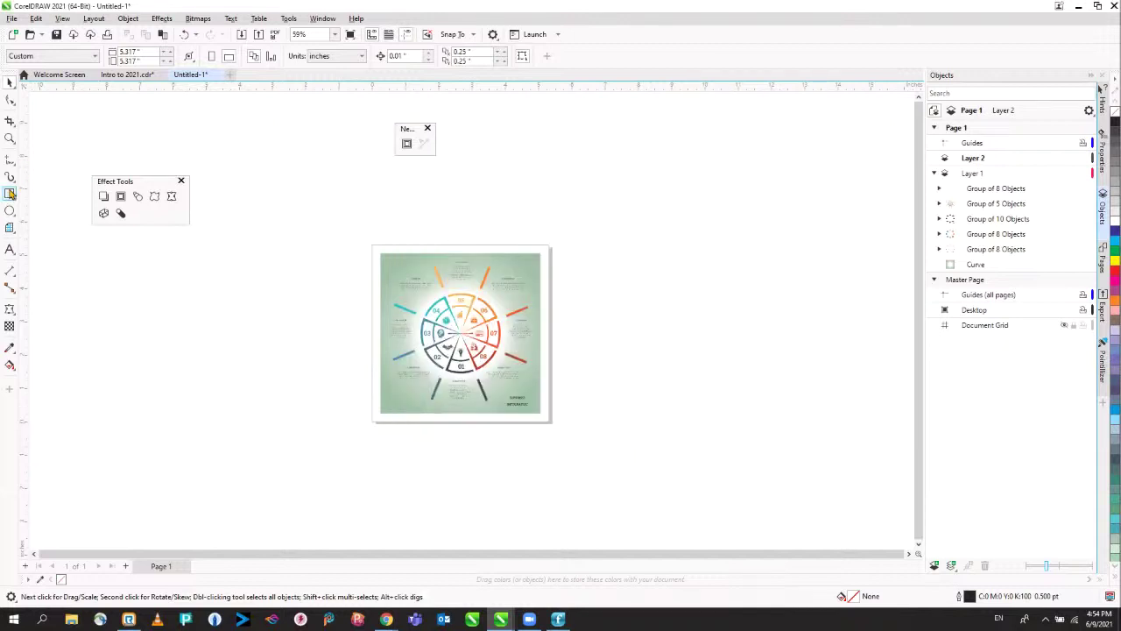
Step: Delete the green gradient background and draw a green-filled rectangle of about 1.02 by 1.05 in at the page's upper-left corner
left_click_drag(428, 302, 464, 334)
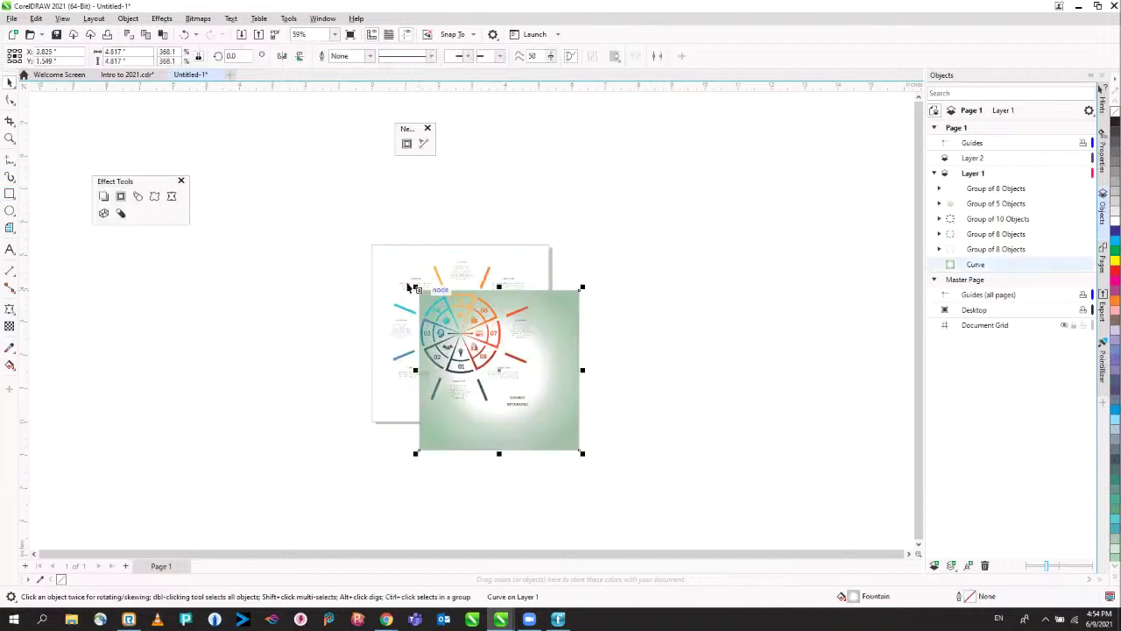
key("Delete")
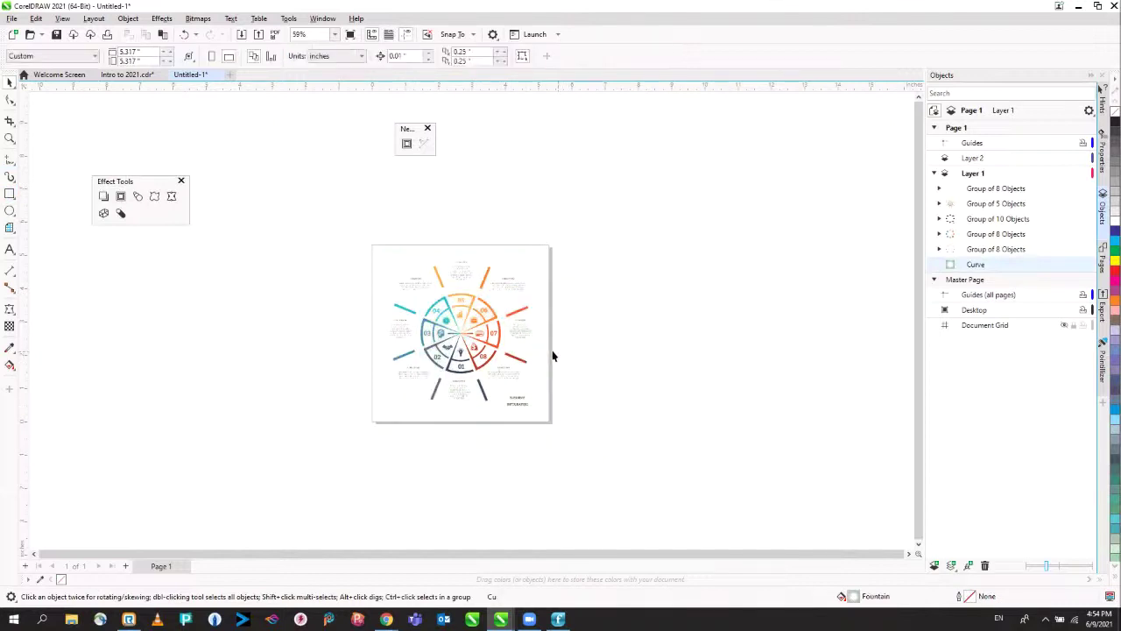
left_click(8, 193)
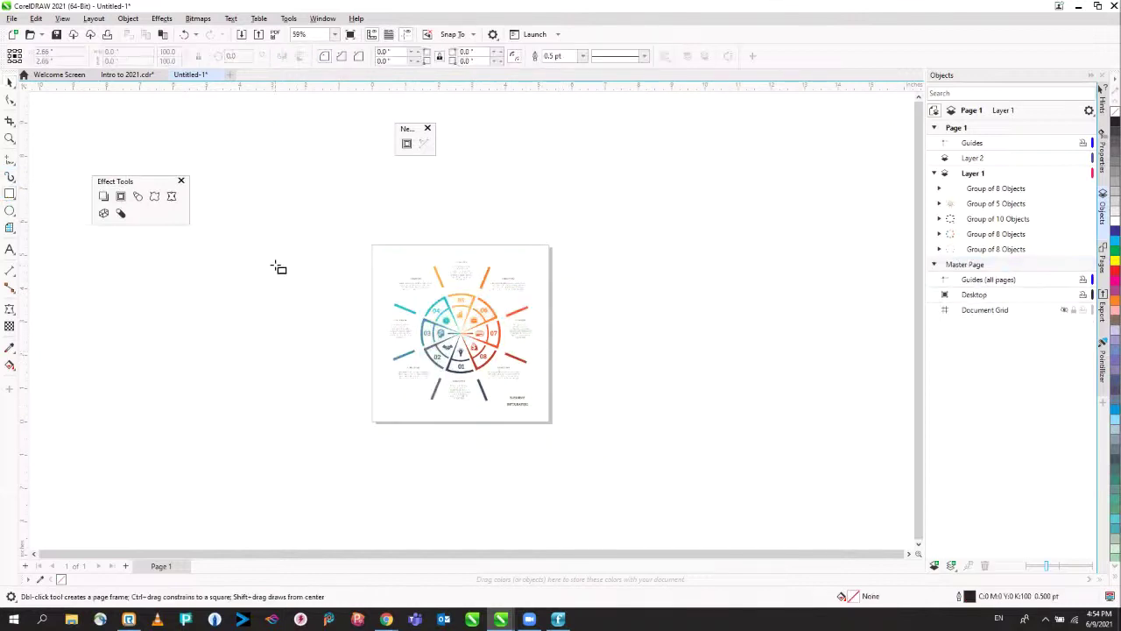
left_click_drag(376, 245, 417, 285)
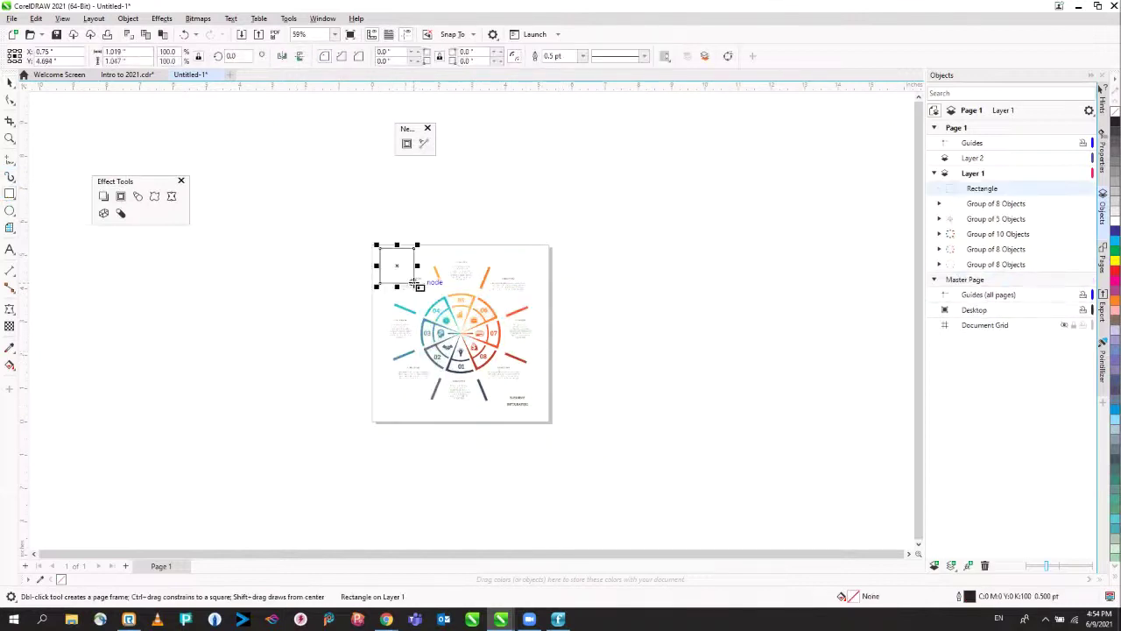
left_click(1115, 259)
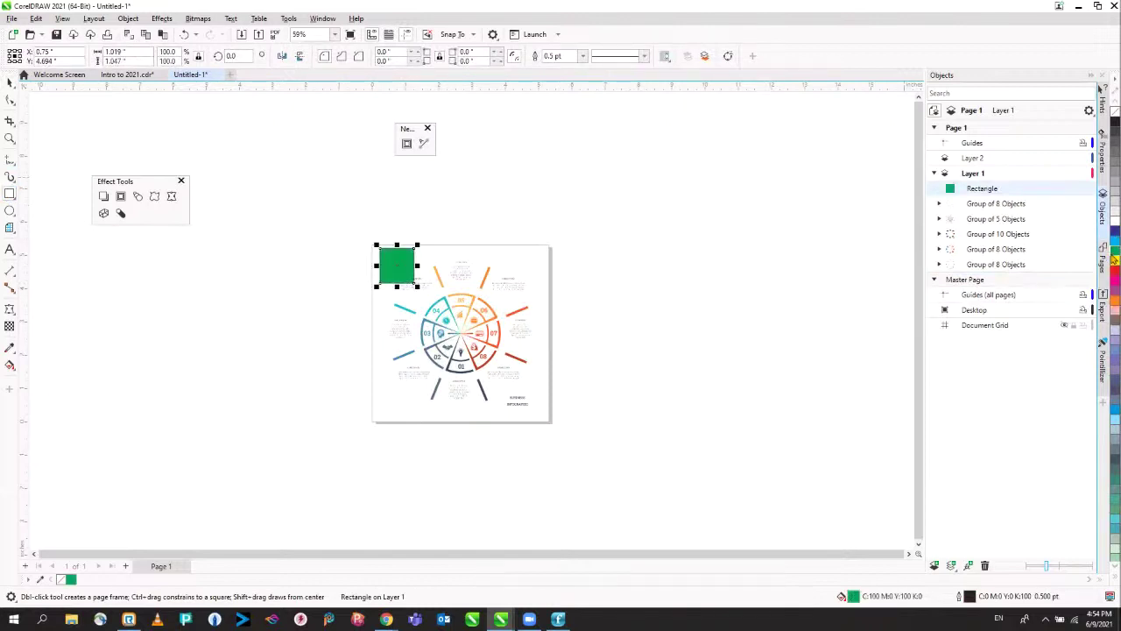
Step: Draw a second rectangle of about 1.33 by 1.32 in over the wheel's upper segments and fill it red
left_click(581, 303)
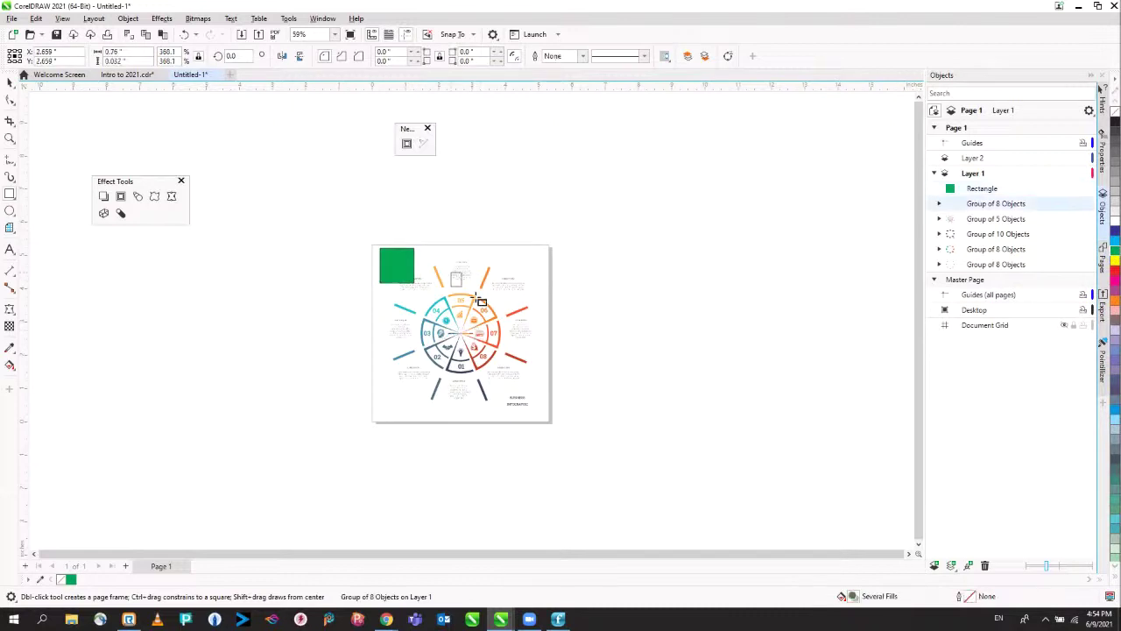
left_click_drag(447, 268, 499, 320)
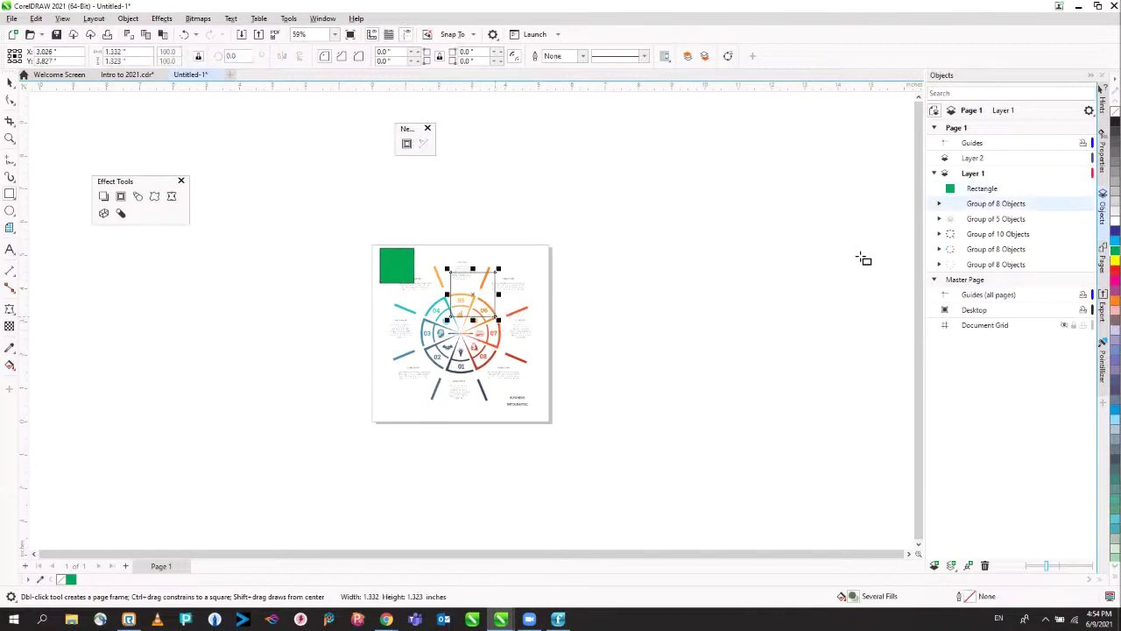
left_click(1115, 265)
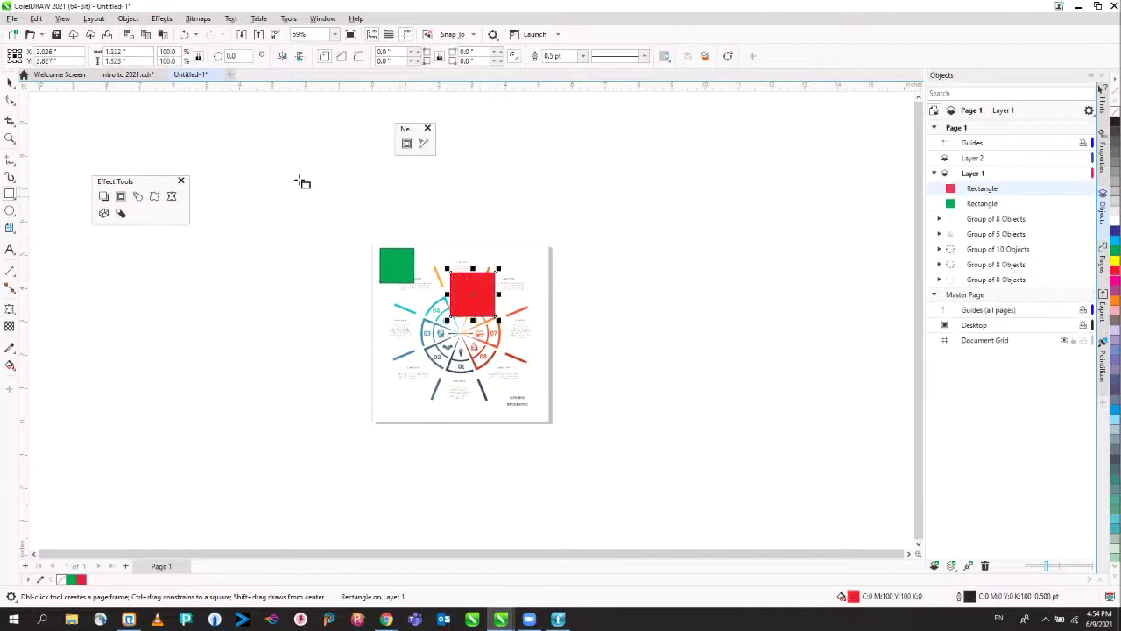
Step: Change the layer color of Layer 2 to a brighter blue
scroll(430, 272, "up", 3)
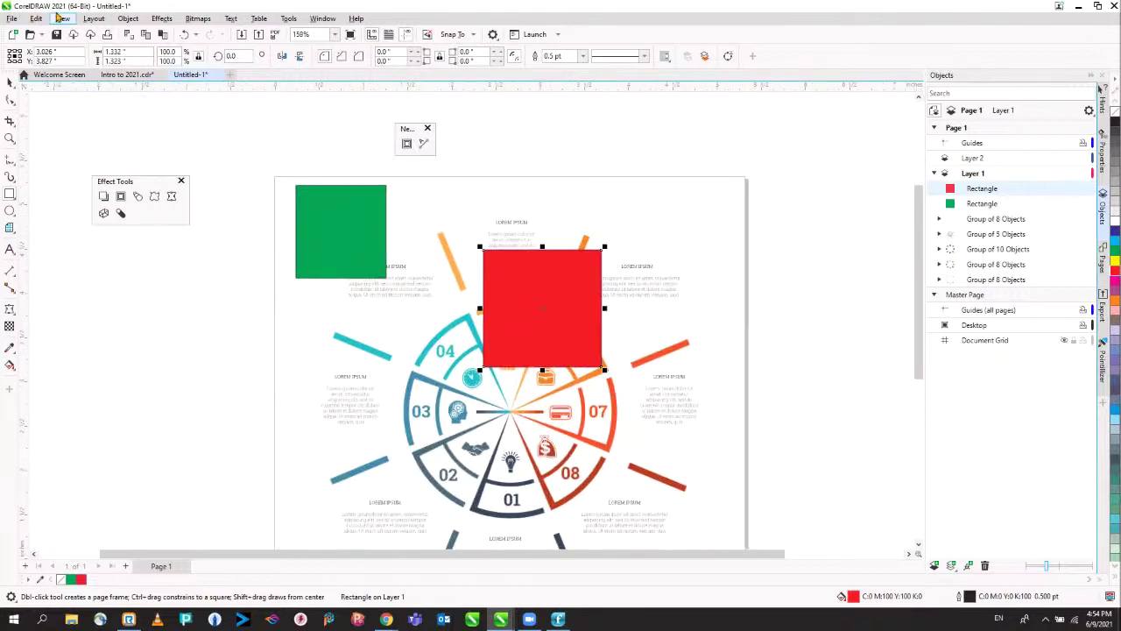
left_click(1092, 157)
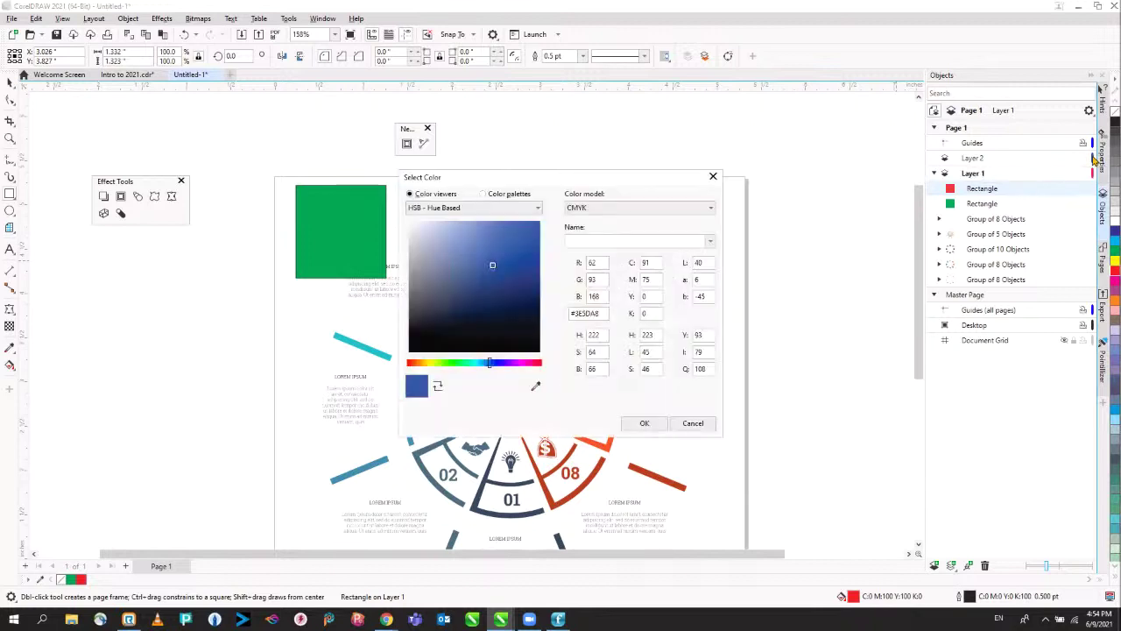
left_click(532, 224)
left_click(644, 422)
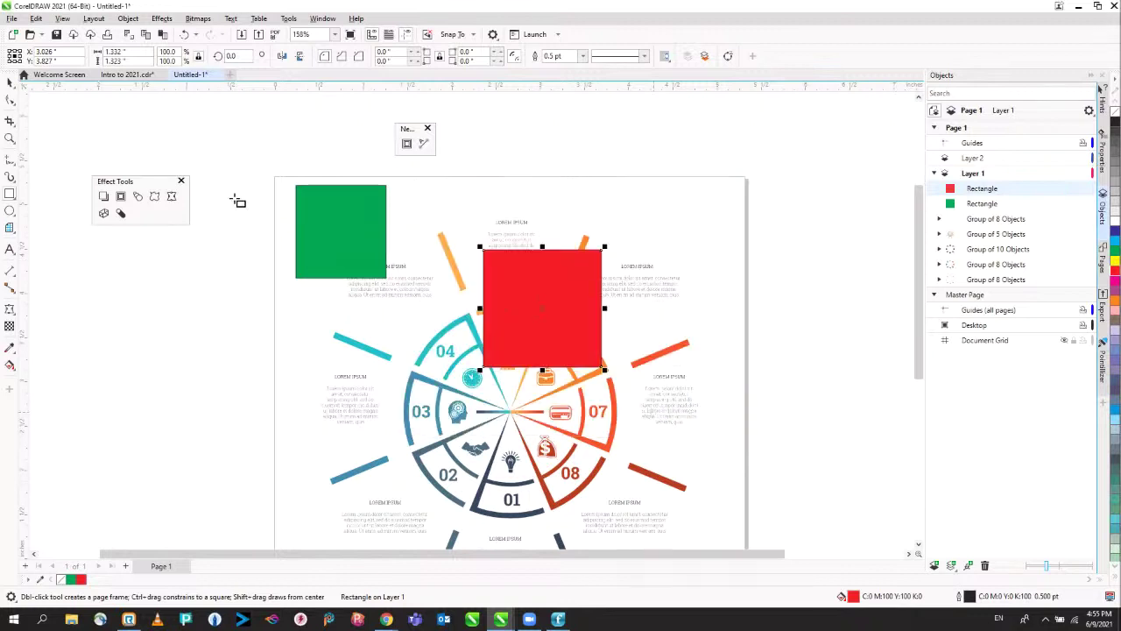
Step: Display the drawing in Wireframe view and move the red and green rectangles from Layer 1 to Layer 2
left_click(70, 21)
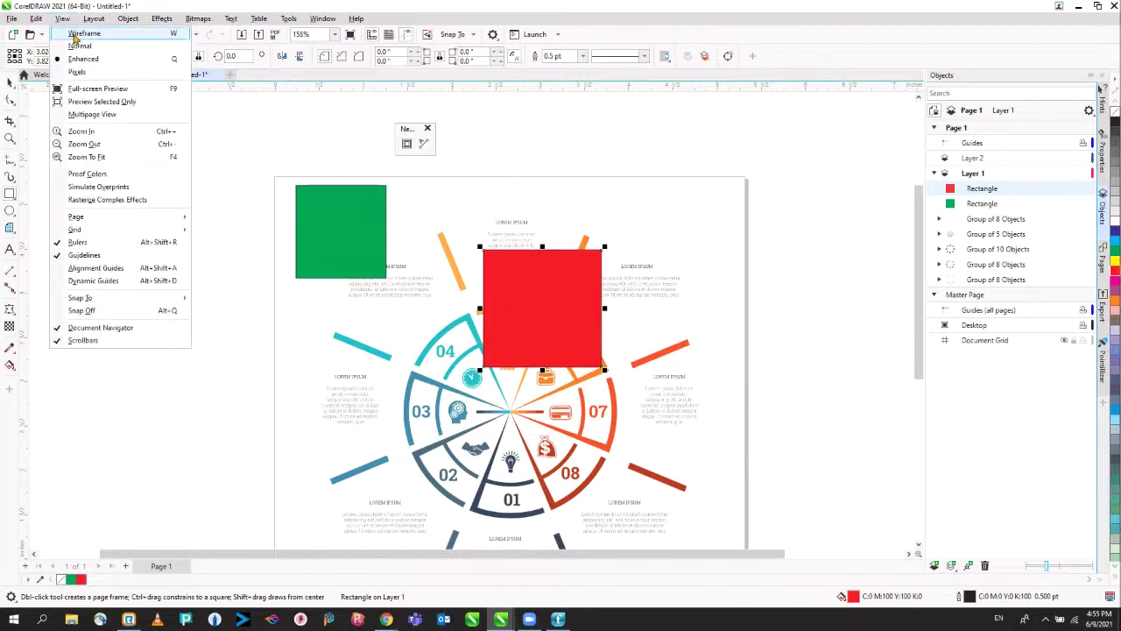
left_click(74, 38)
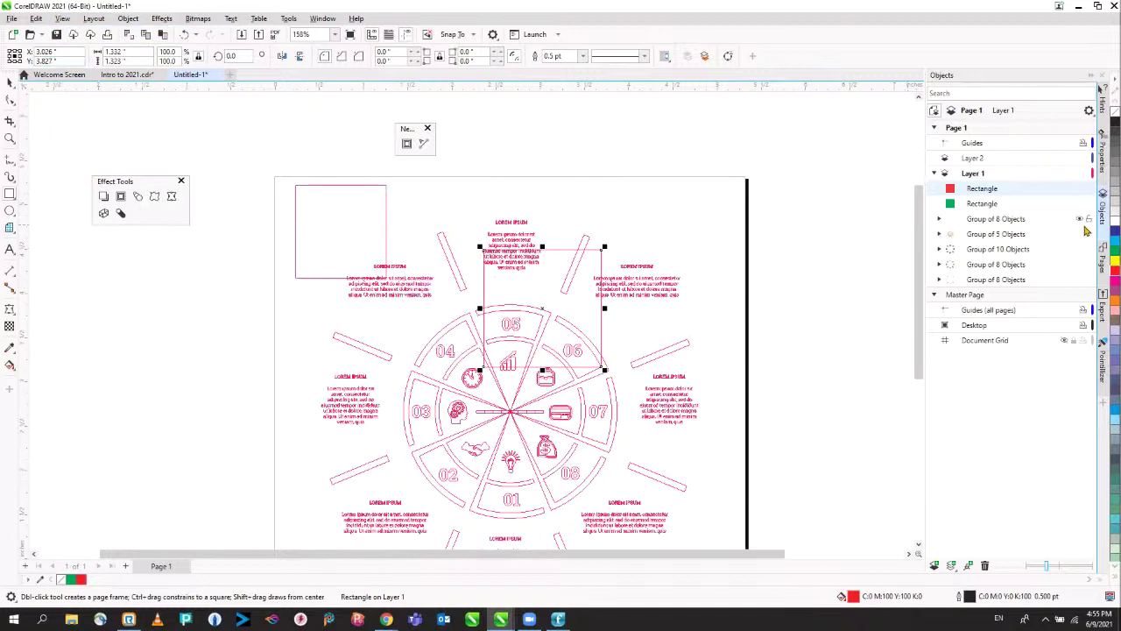
left_click(979, 205, "shift")
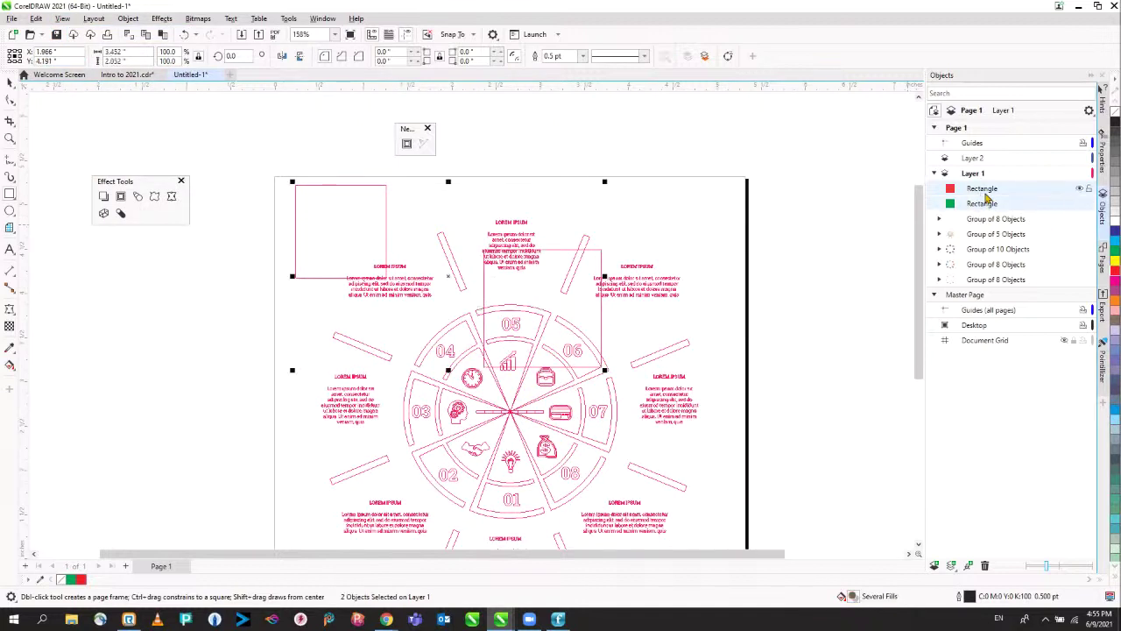
left_click_drag(988, 198, 978, 159)
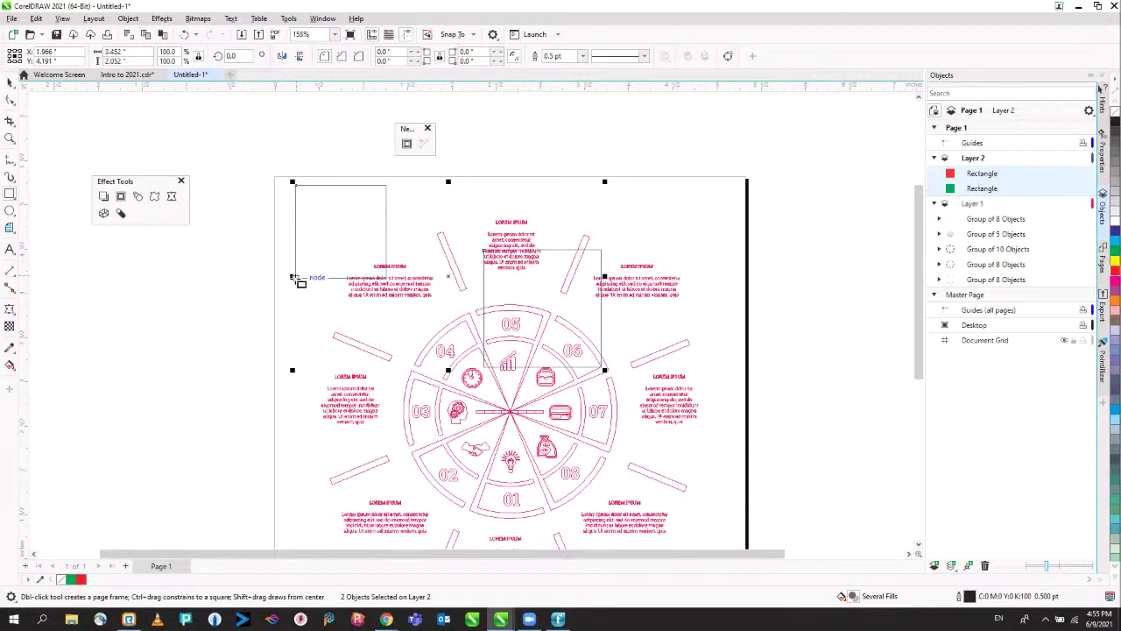
Step: Return the drawing to full-color view and display only Layer 1 as wireframe
key("shift+F9")
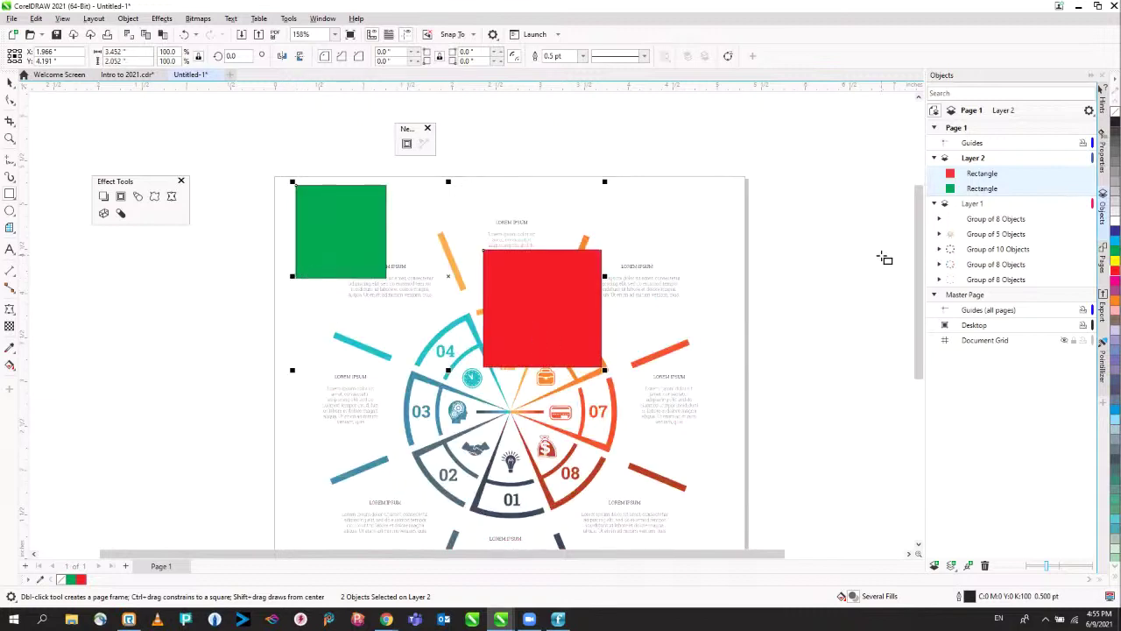
left_click(1092, 203)
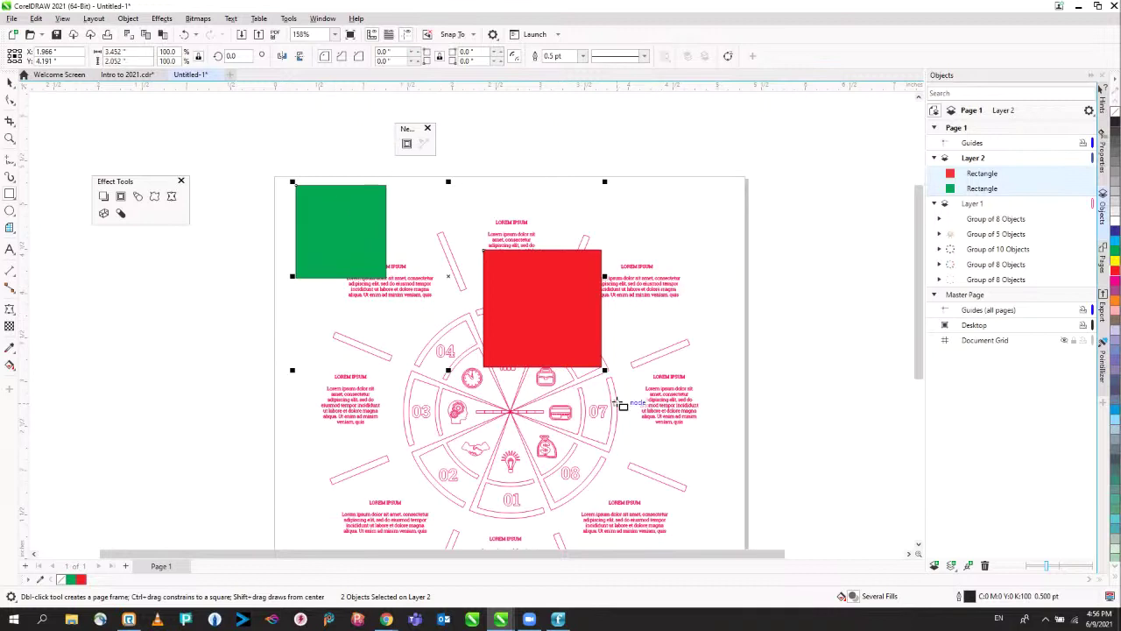
Step: Switch to the Chrome browser and search the Discovery Center for "envelope"
left_click(388, 620)
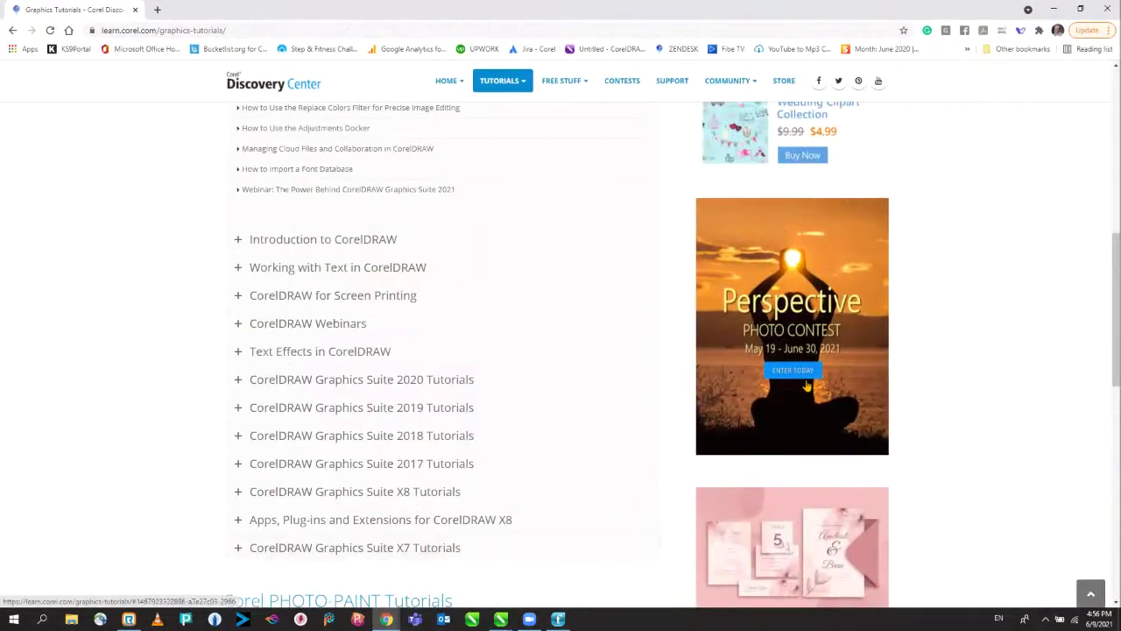
scroll(565, 315, "up", 15)
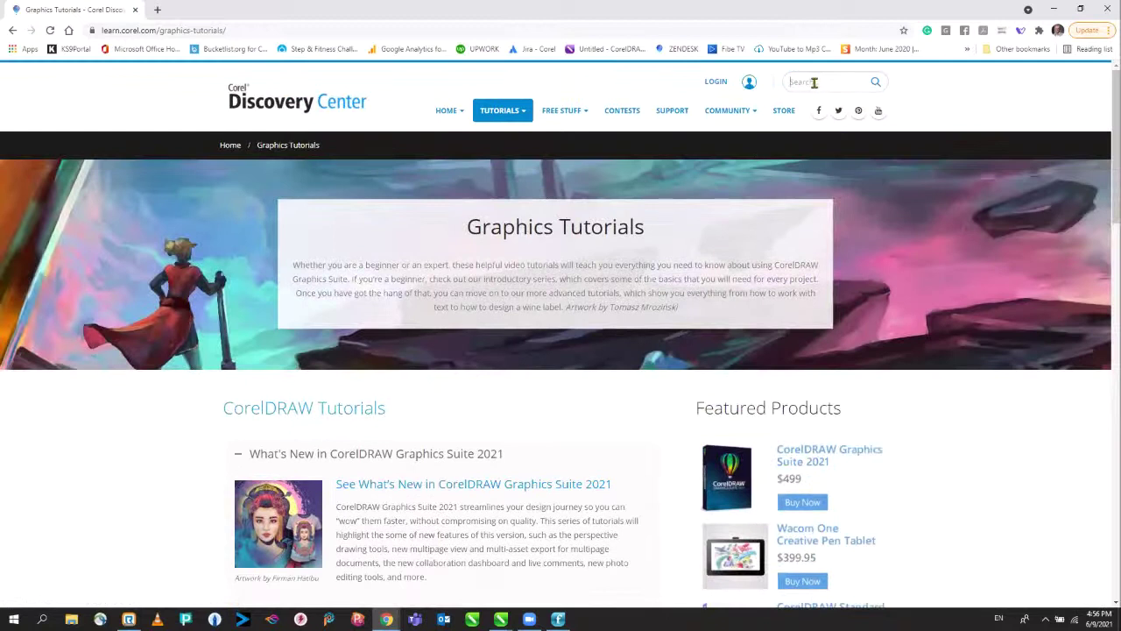
left_click(813, 82)
type("envelope")
key("Return")
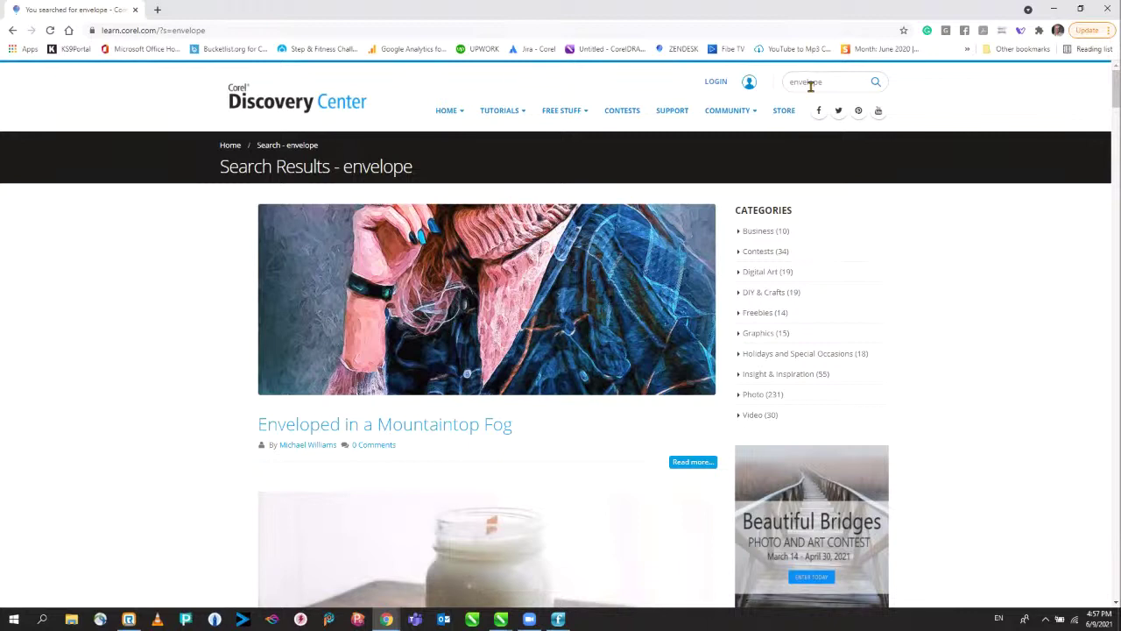
Step: Switch to the Intro to 2021.cdr document in CorelDRAW and page back to the 7: Pages page
mouse_move(502, 620)
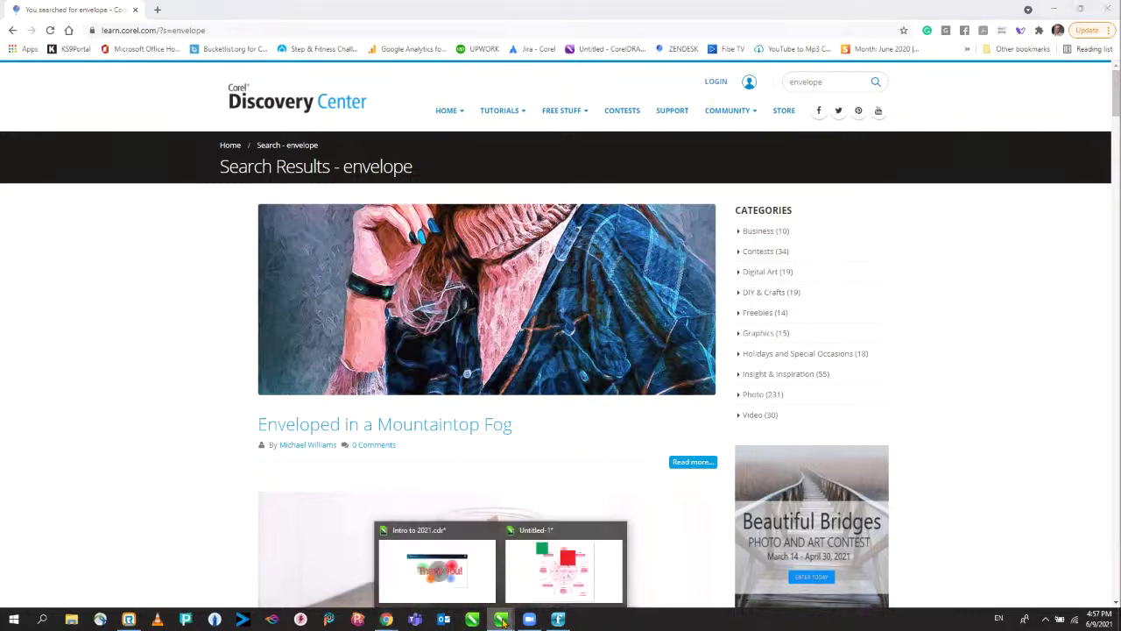
left_click(429, 540)
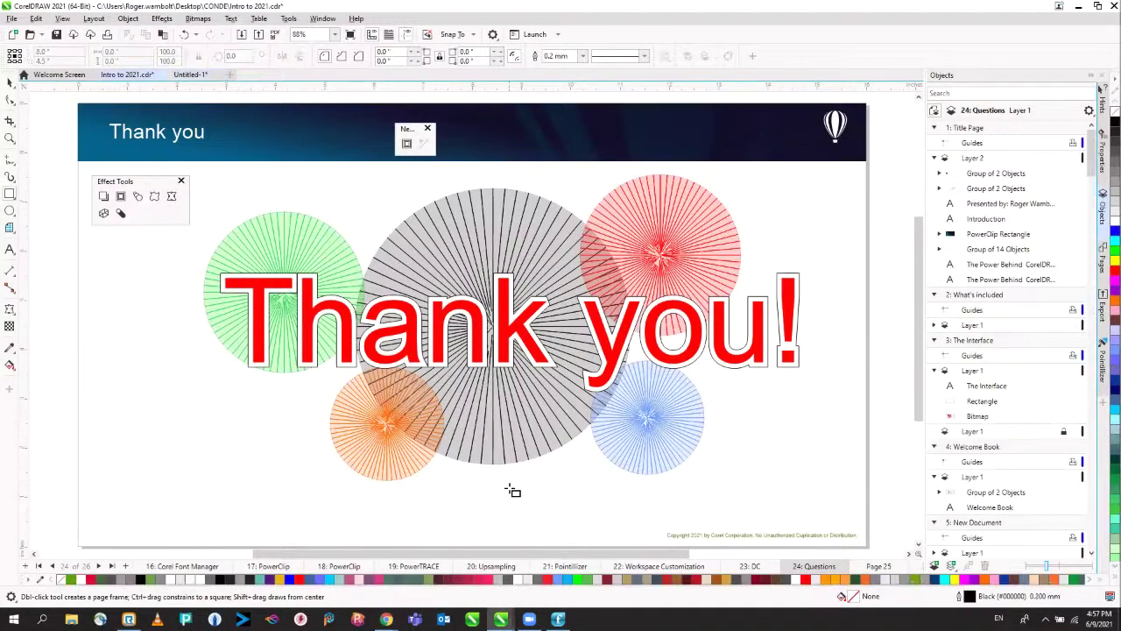
key("Page_Up")
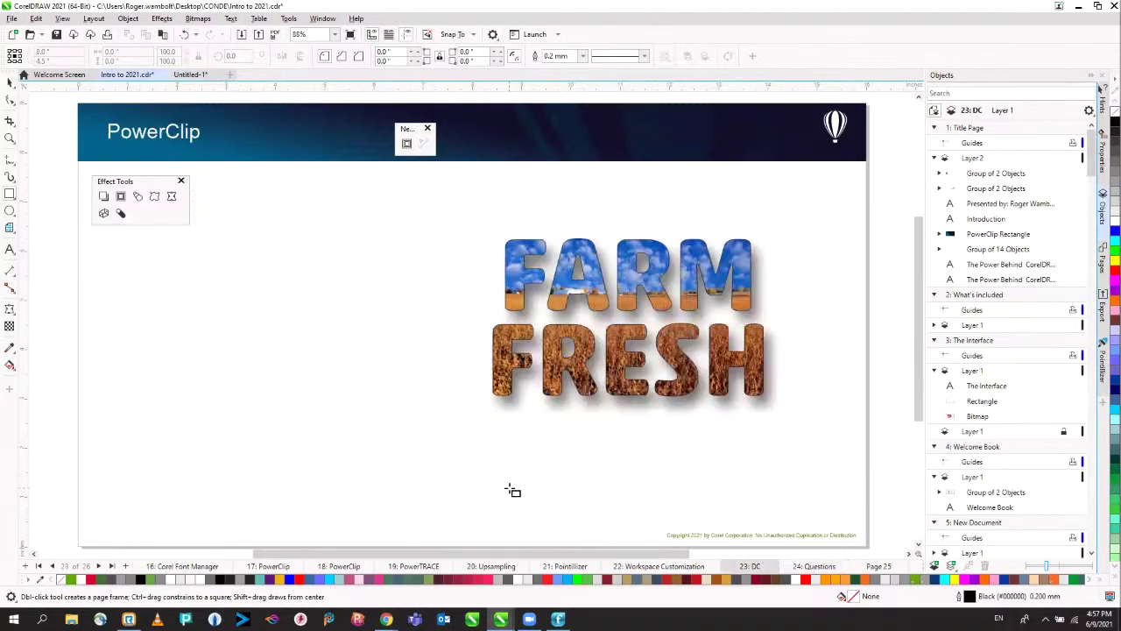
key("Page_Up")
key("Page_Up")
key("Page_Up")
key("Page_Up")
key("Page_Up")
key("Page_Up")
key("Page_Up")
key("Page_Up")
key("Page_Up")
key("Page_Up")
key("Page_Up")
key("Page_Up")
key("Page_Up")
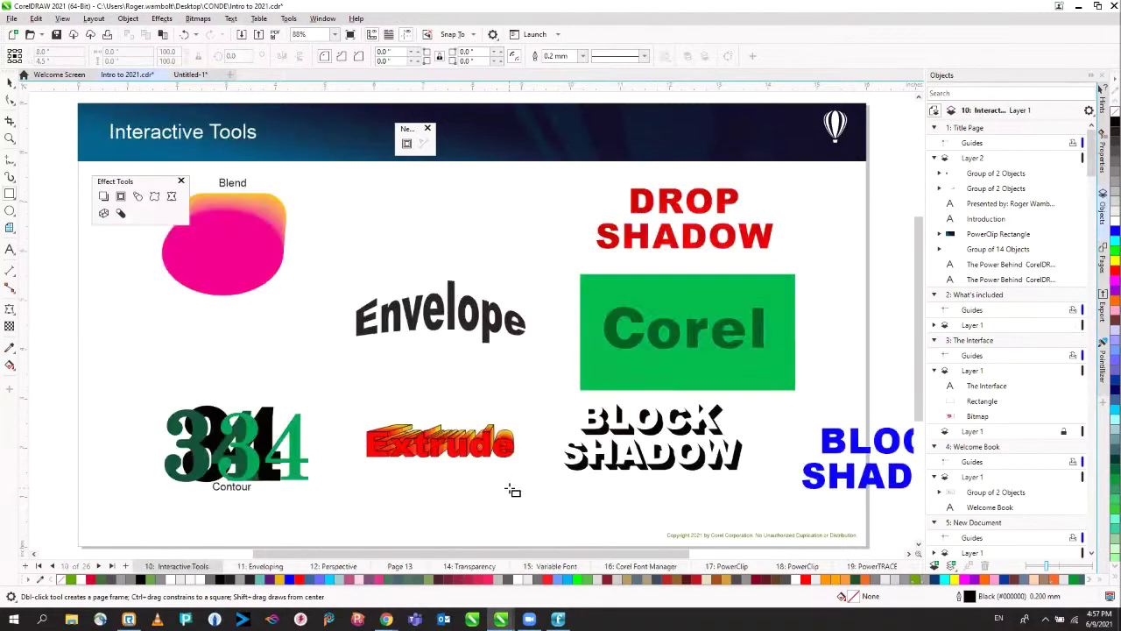
key("Page_Up")
key("Page_Up")
key("Page_Up")
key("Page_Up")
key("Page_Up")
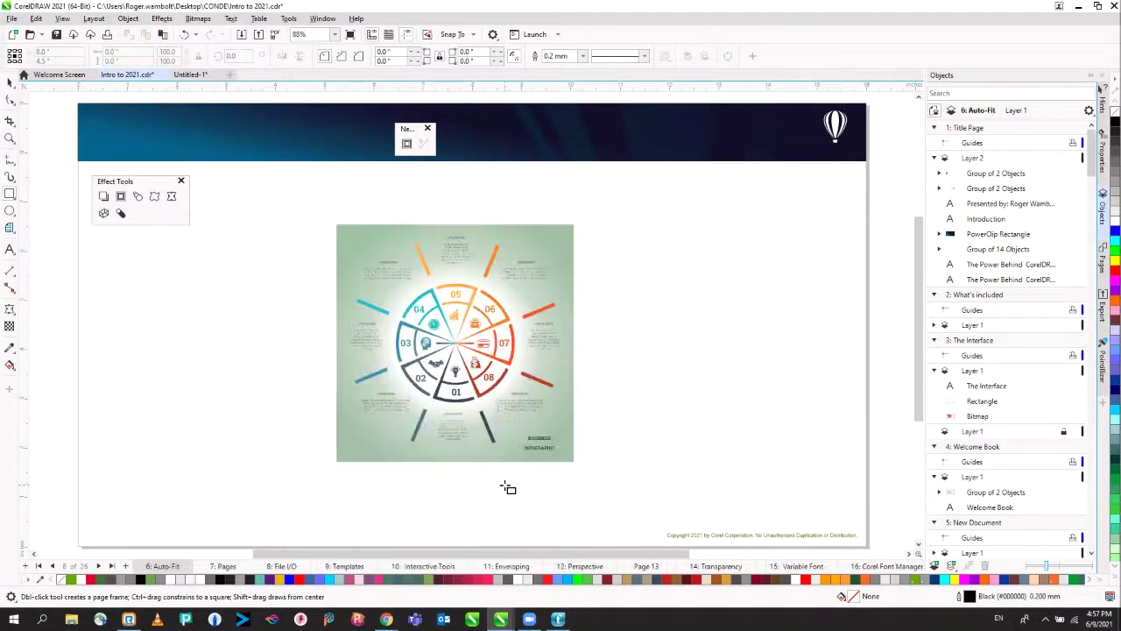
key("Page_Down")
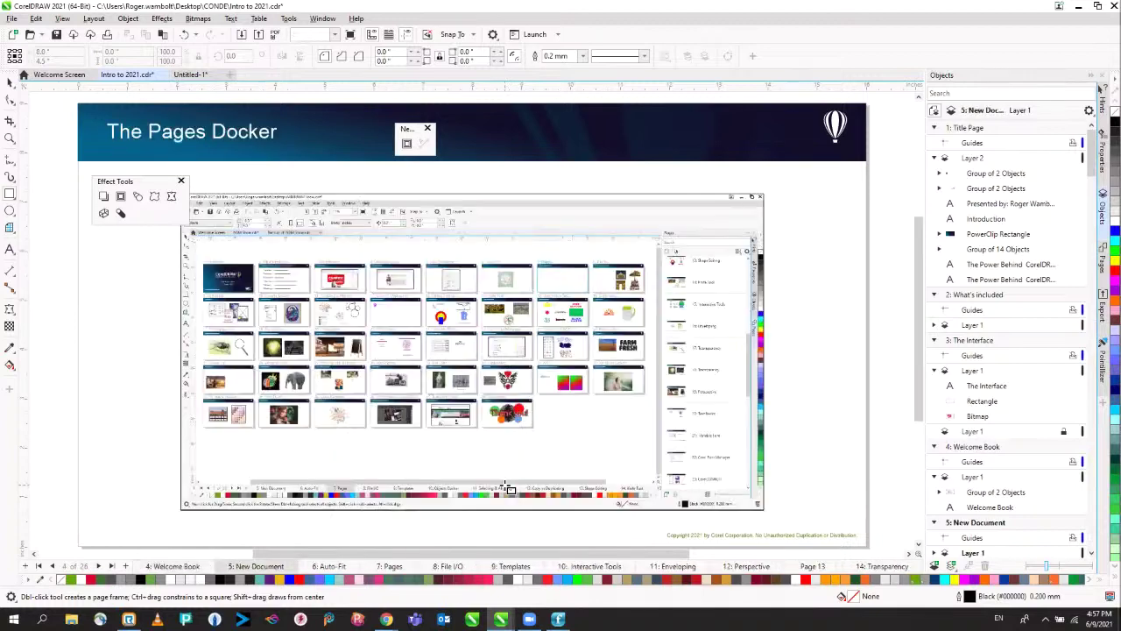
key("Page_Down")
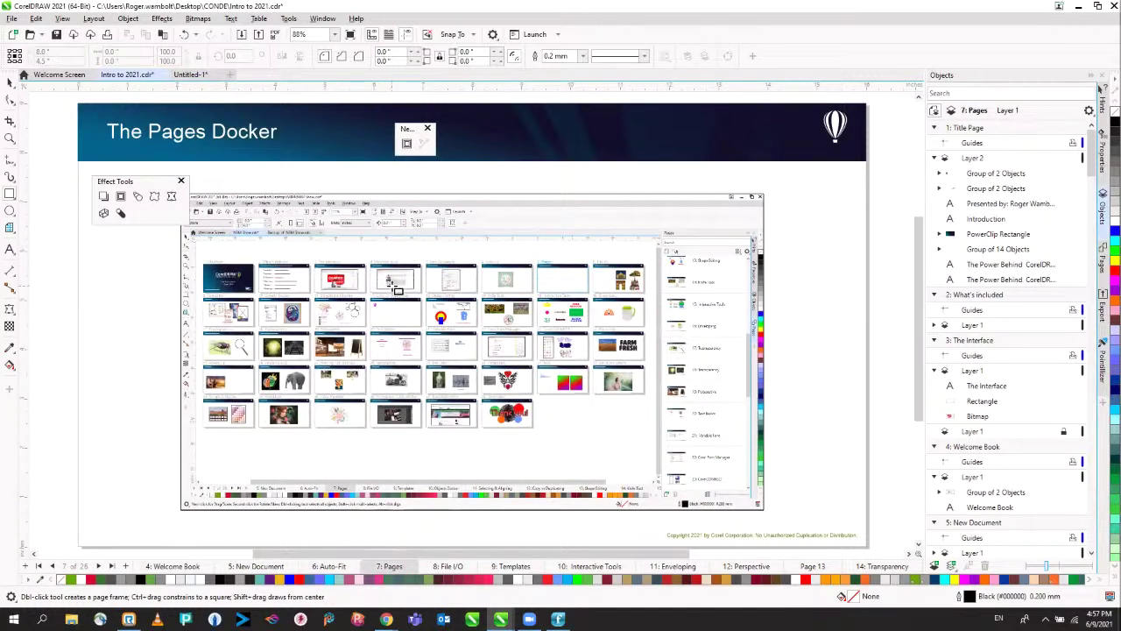
Step: Select the rectangle on the Pages page and the Greek Ruins drawing on the 8: File I/O page to locate their object entries
left_click(447, 221)
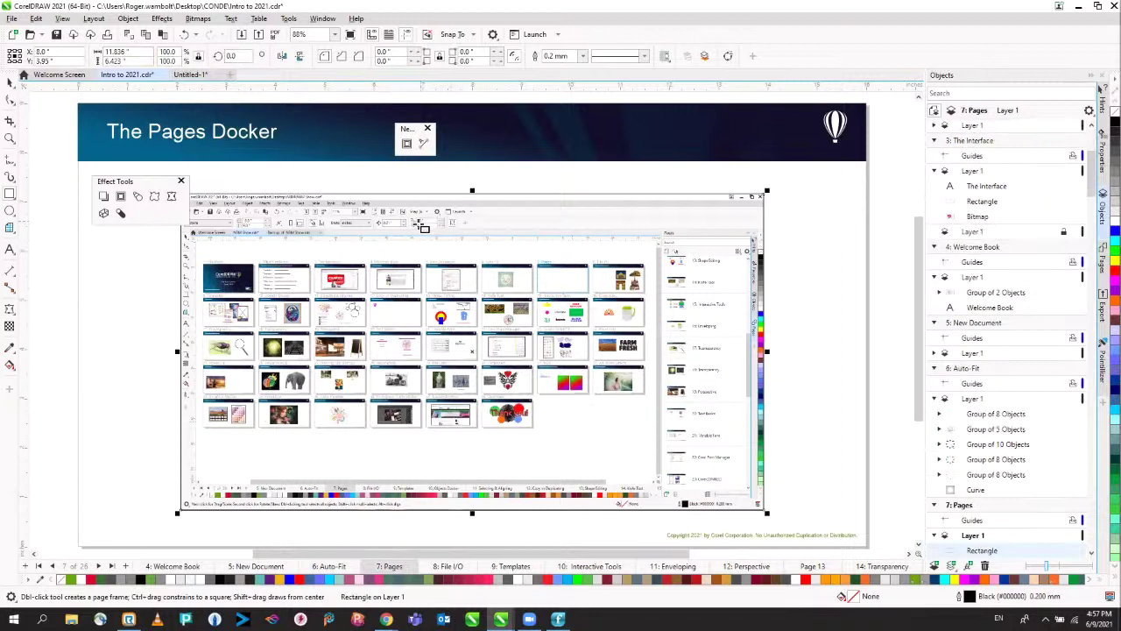
scroll(1007, 521, "down", 2)
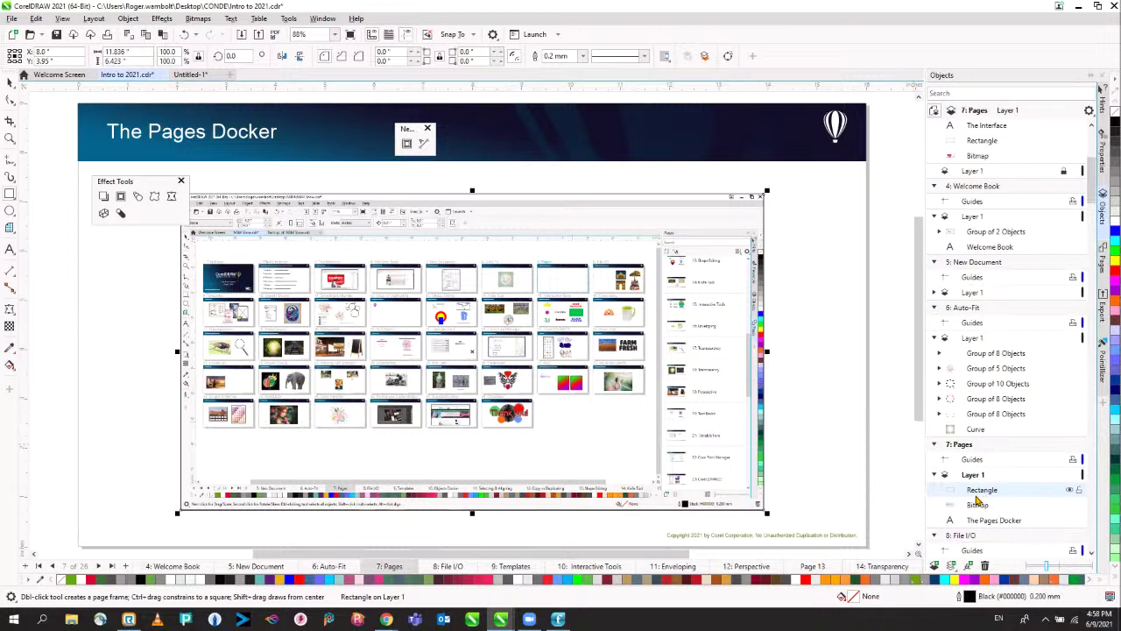
key("Page_Down")
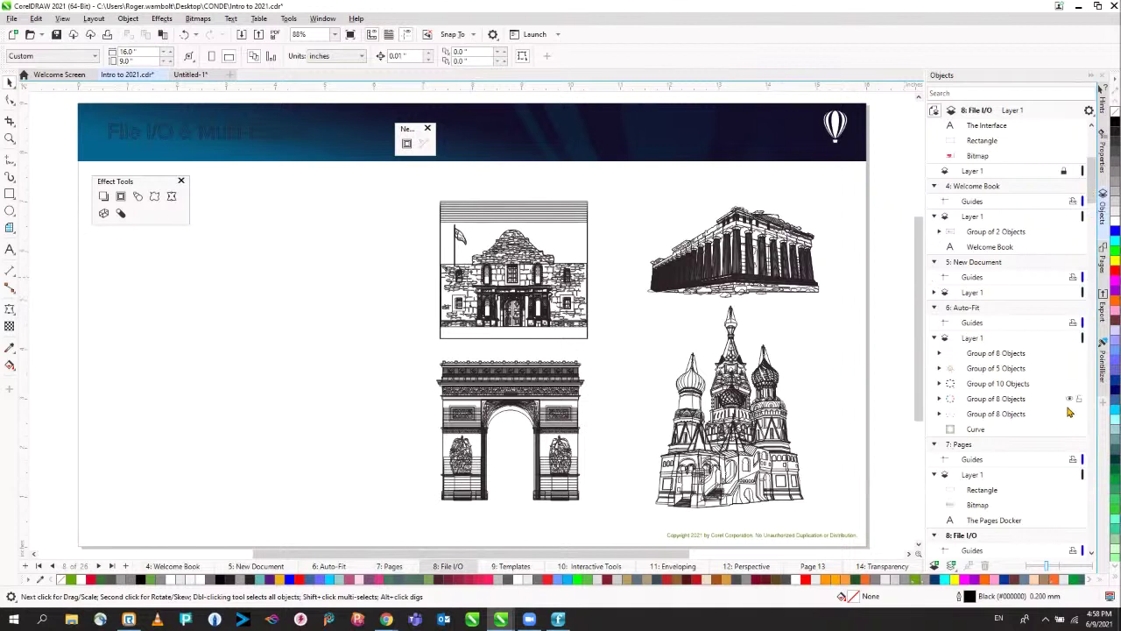
left_click(787, 232)
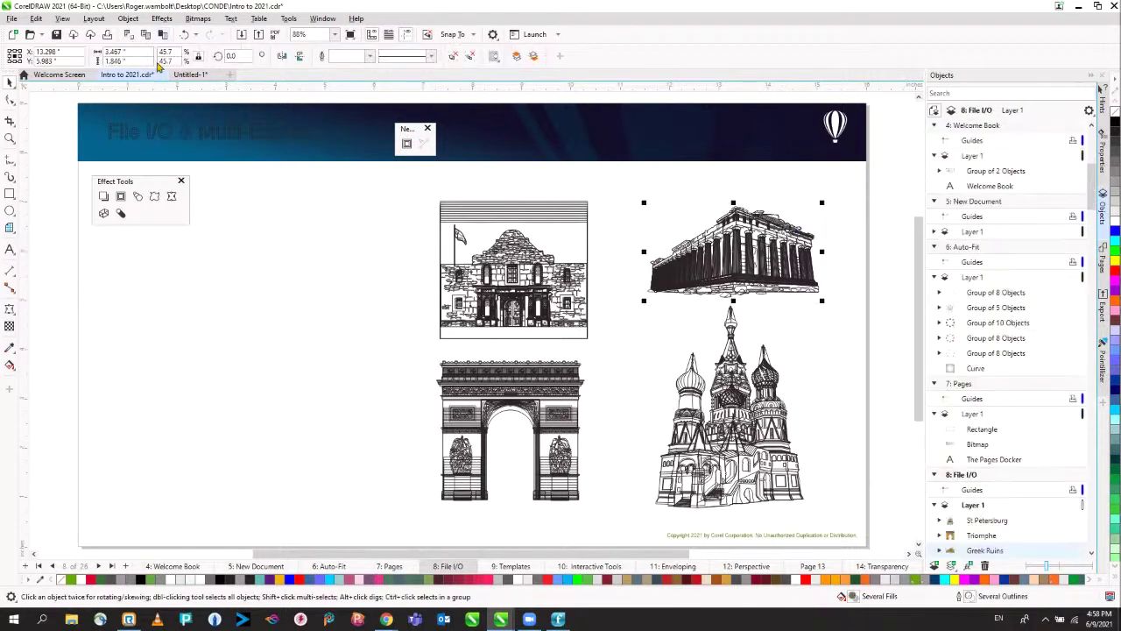
Step: Set the view mode to Enhanced and examine the Alamo drawing's line work up close
left_click(64, 20)
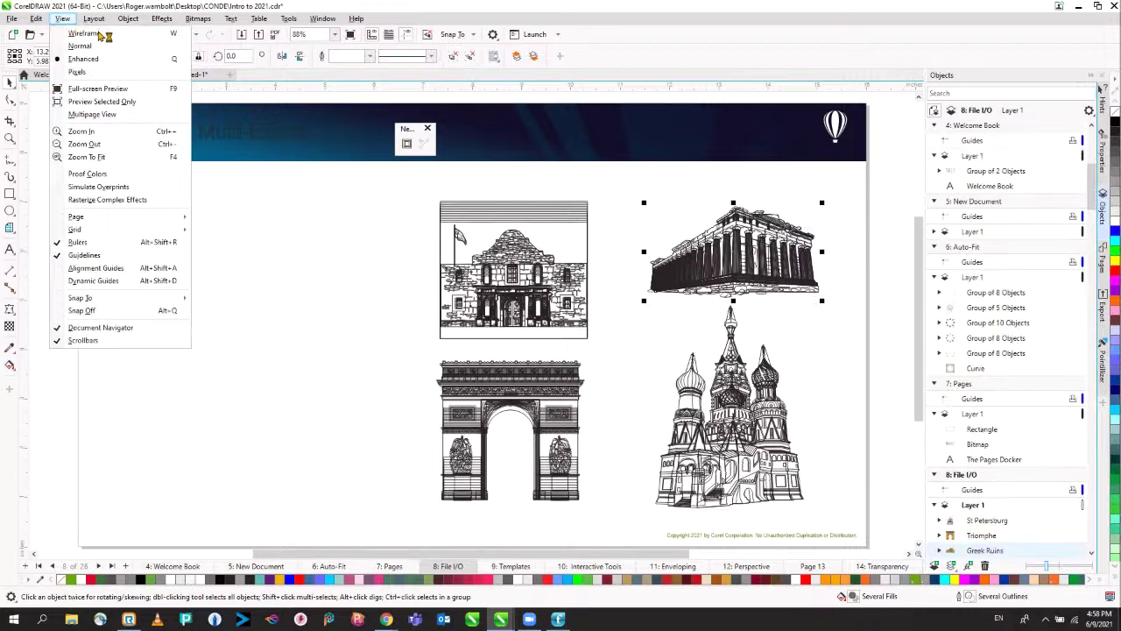
left_click(84, 59)
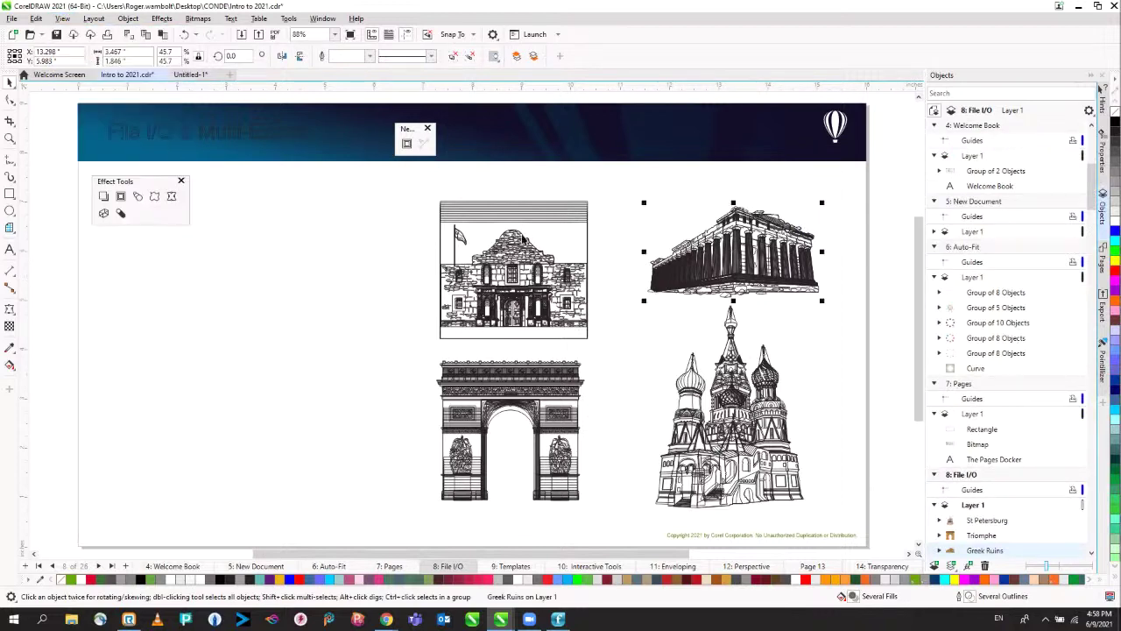
left_click(497, 251)
scroll(493, 246, "up", 2)
scroll(493, 246, "up", 3)
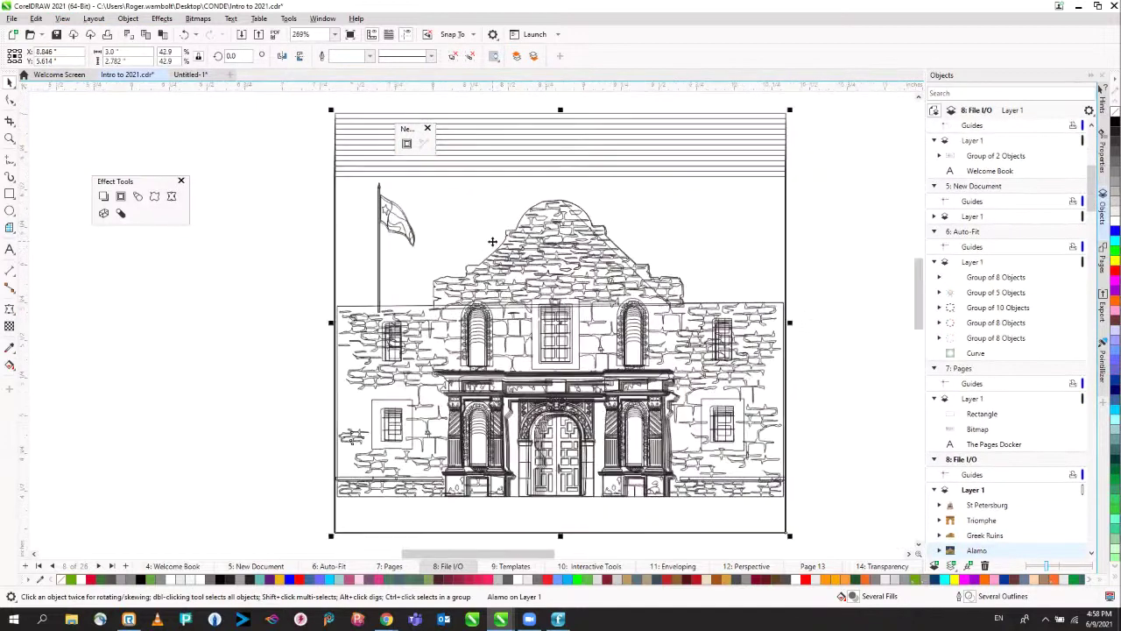
scroll(487, 252, "down", 2)
scroll(483, 253, "down", 1)
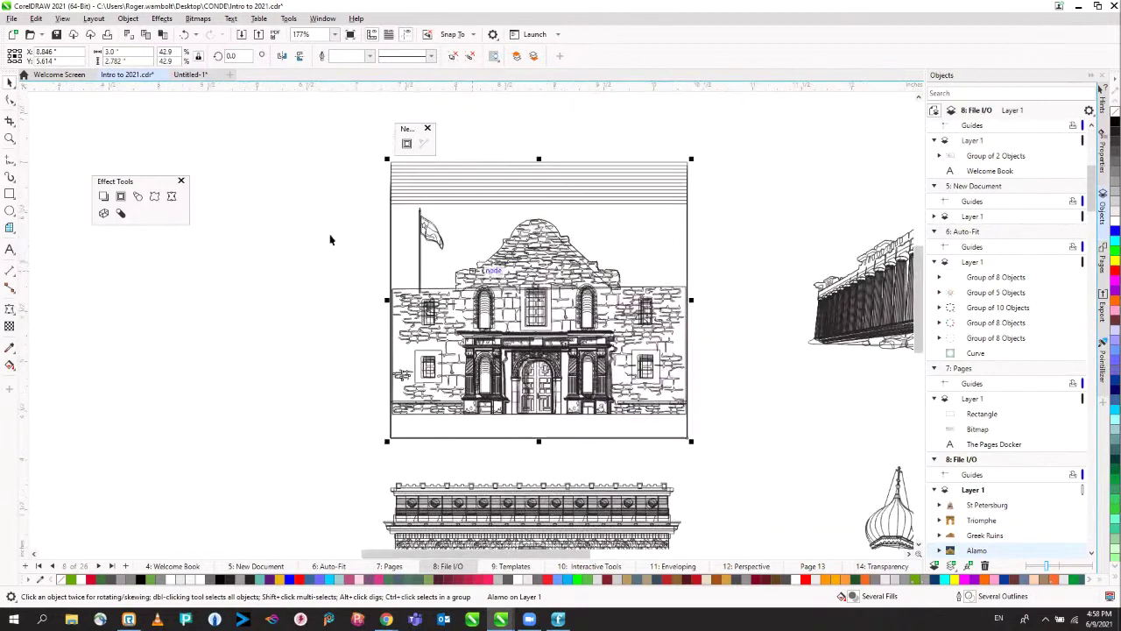
Step: Compare the File I/O page with the Untitled-1 document and select the Greek Ruins drawing to check its name
left_click(189, 76)
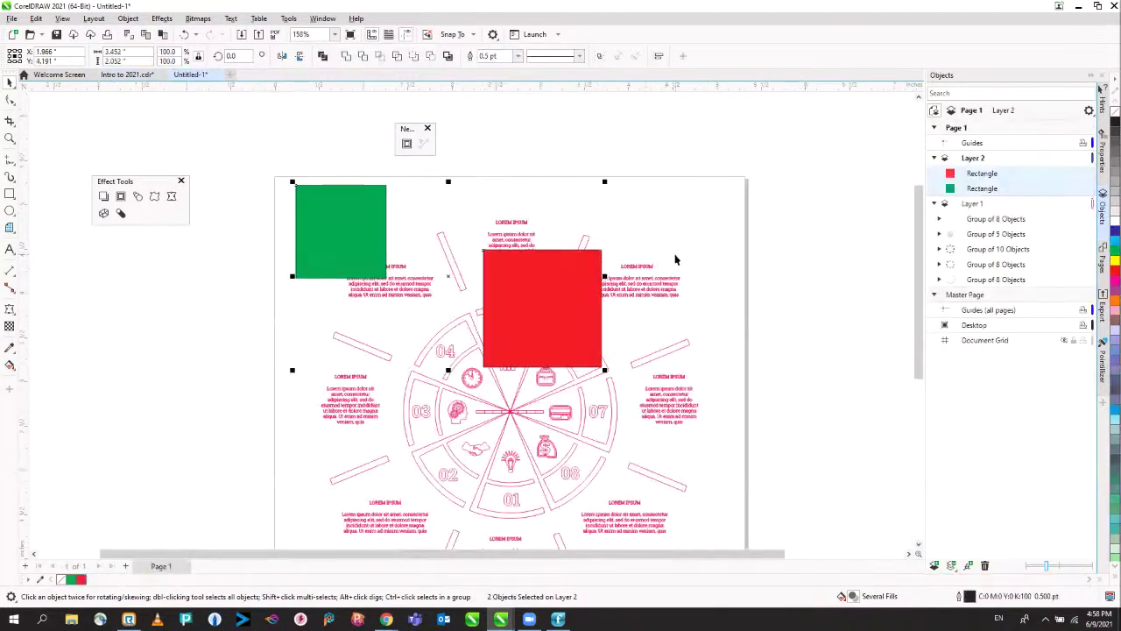
left_click(127, 76)
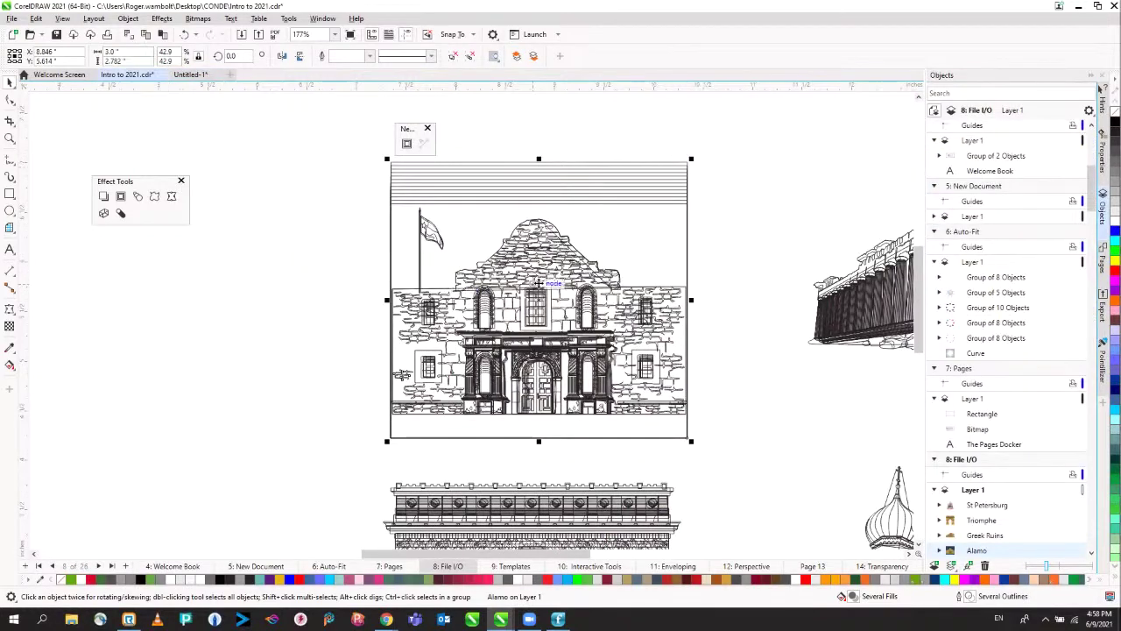
scroll(471, 290, "down", 2)
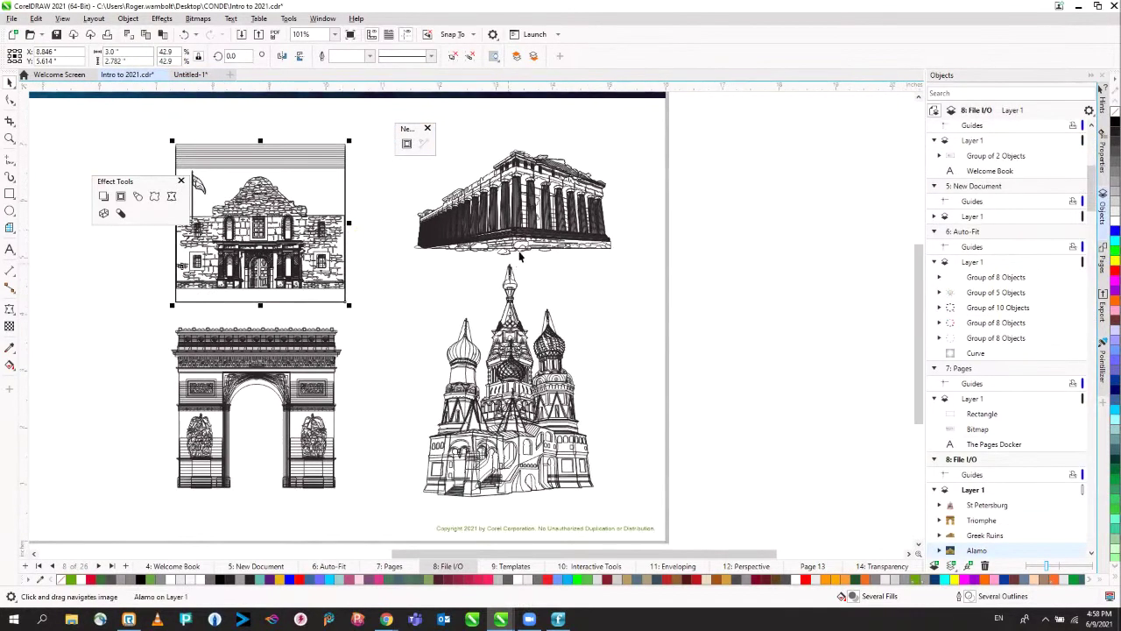
left_click(564, 189)
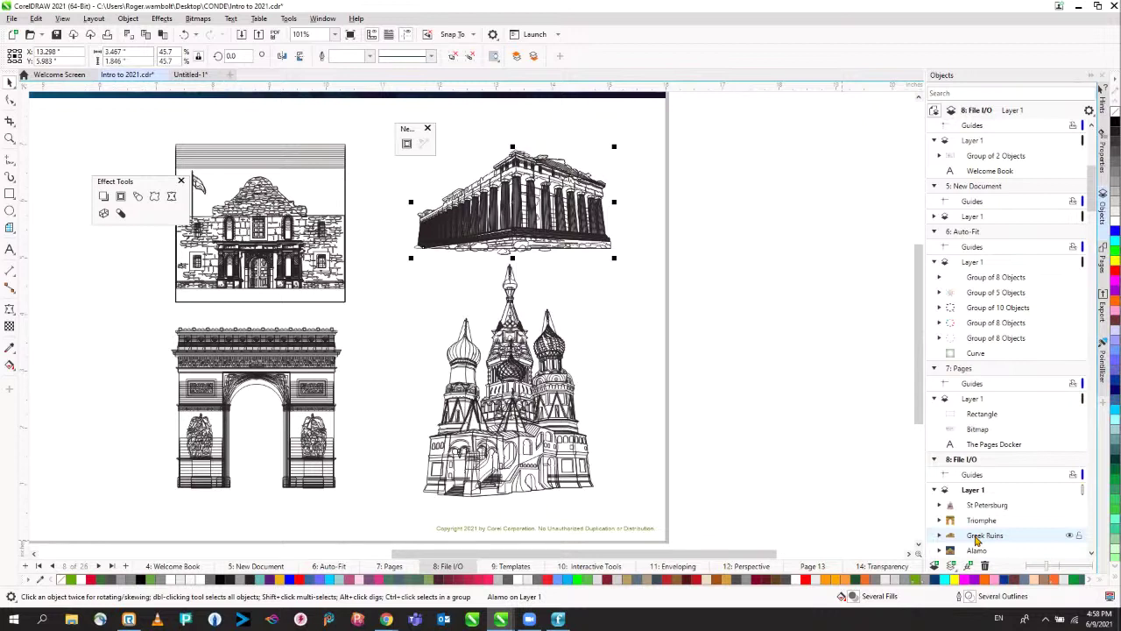
Step: Select all objects of the infographic on the 6: Auto-Fit page and display the export list
left_click(996, 277)
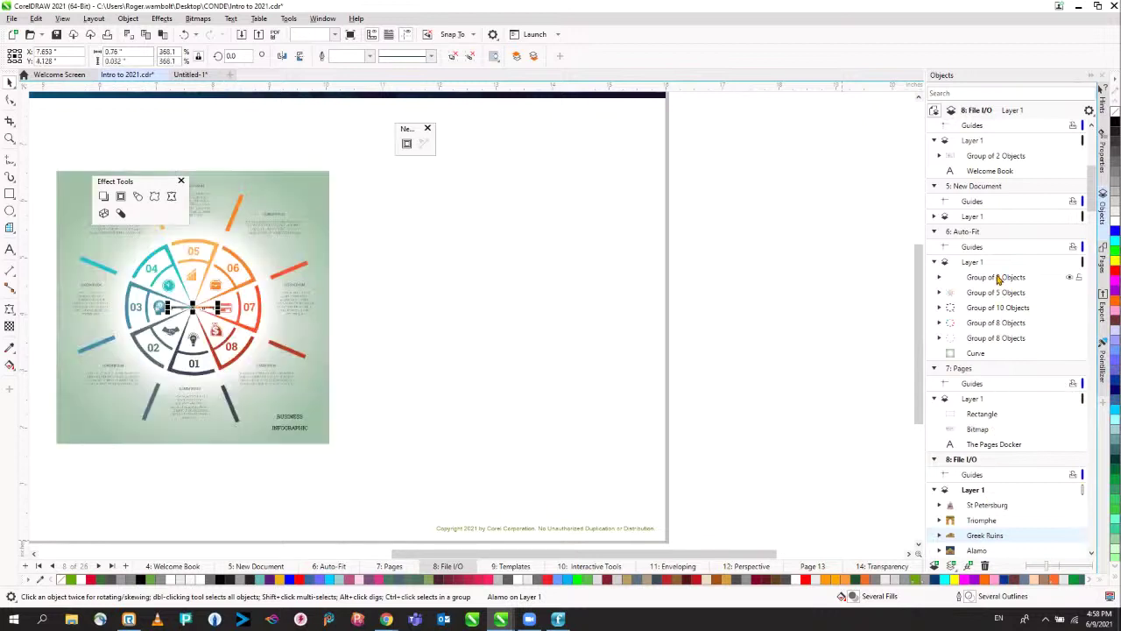
left_click(243, 296)
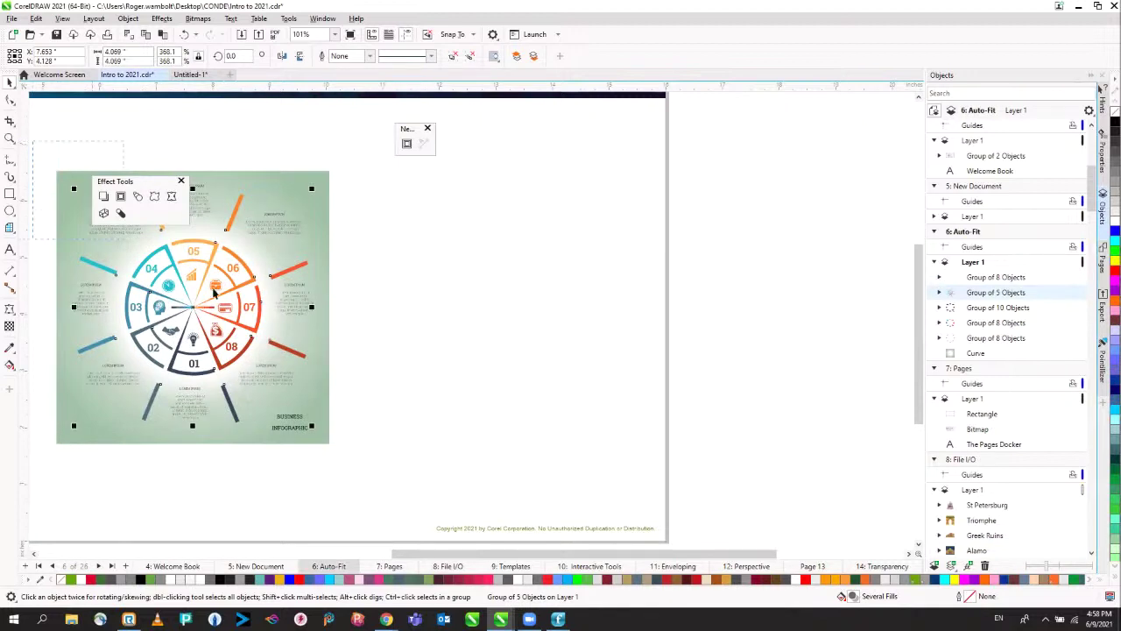
key("ctrl+a")
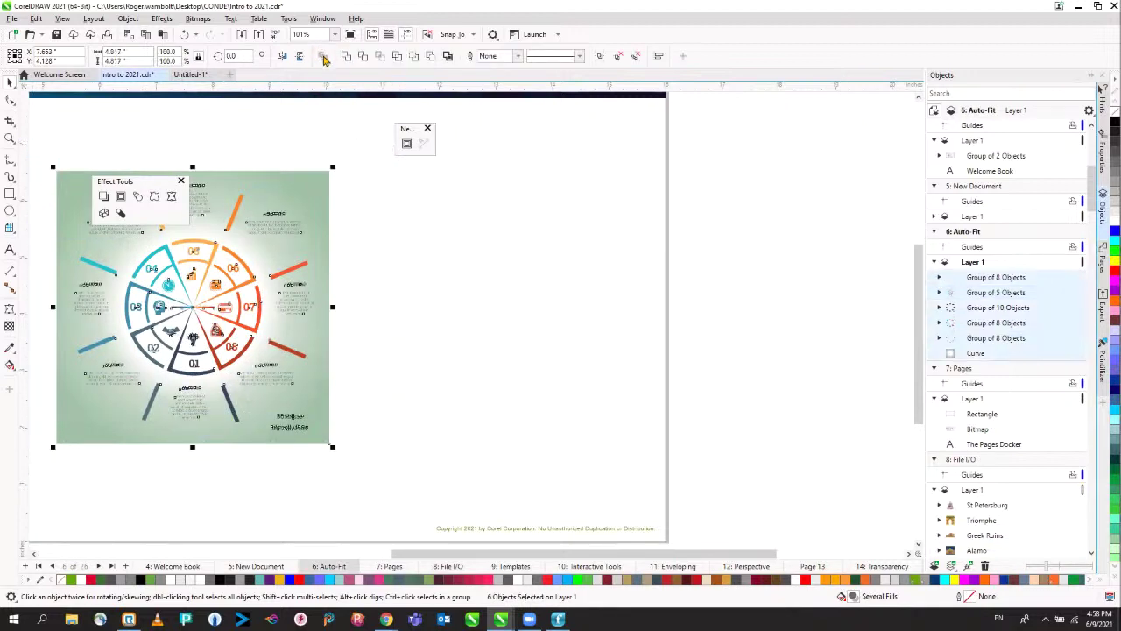
left_click(1103, 302)
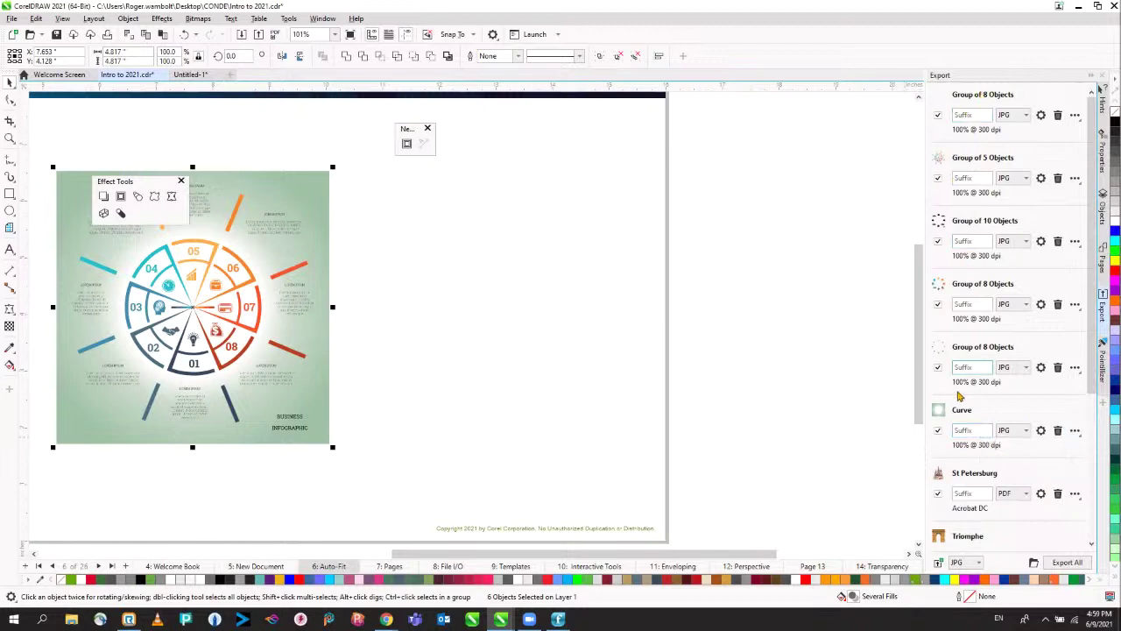
Step: Reselect every part of the infographic on the Auto-Fit page and combine them into one group
left_click(504, 342)
left_click_drag(39, 163, 383, 466)
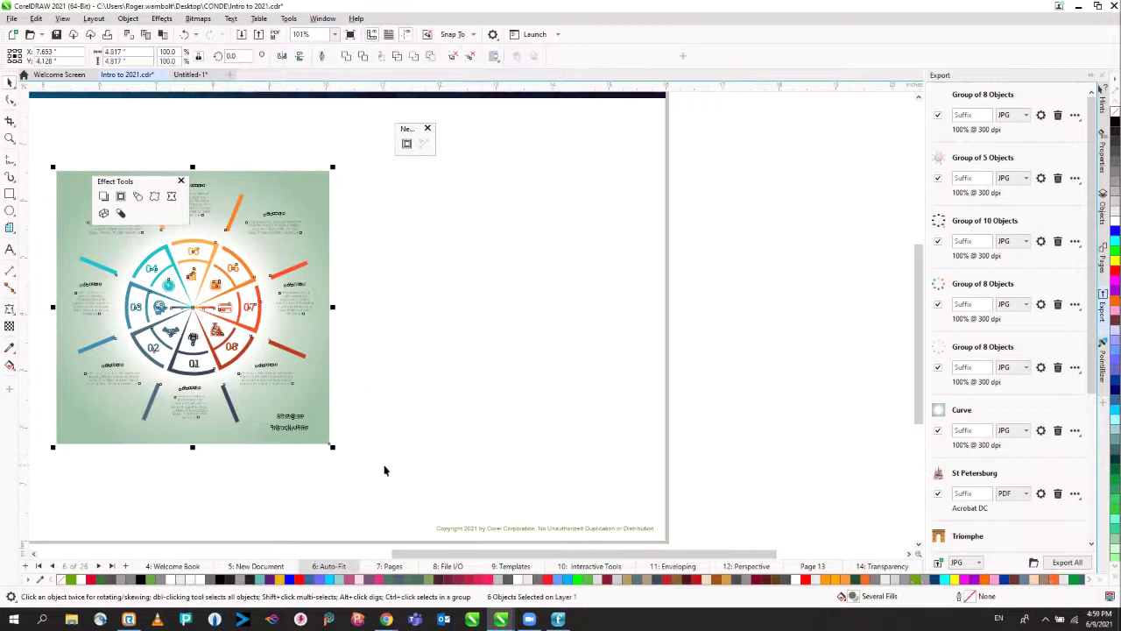
key("ctrl+g")
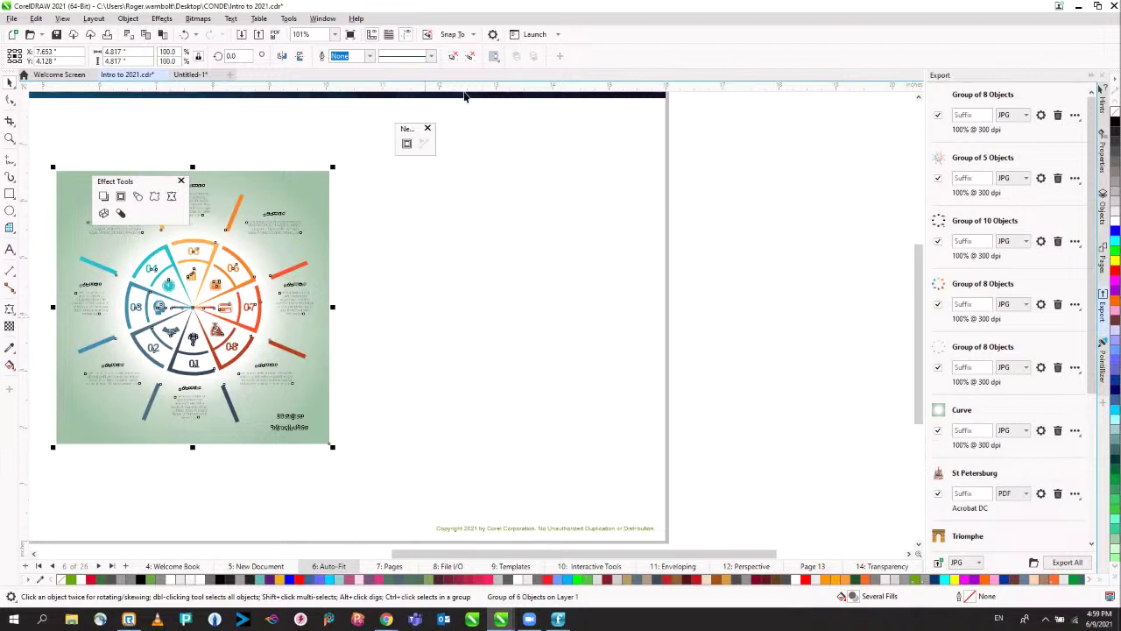
left_click(277, 207)
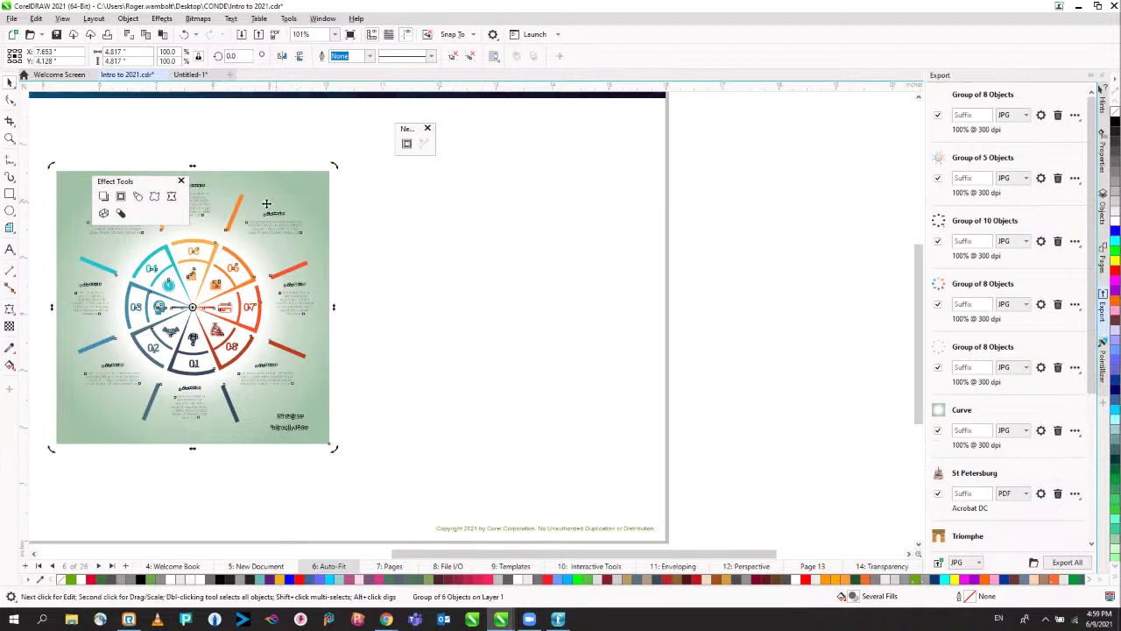
Step: Rename the infographic's group in the object list as "Chart"
left_click(1103, 213)
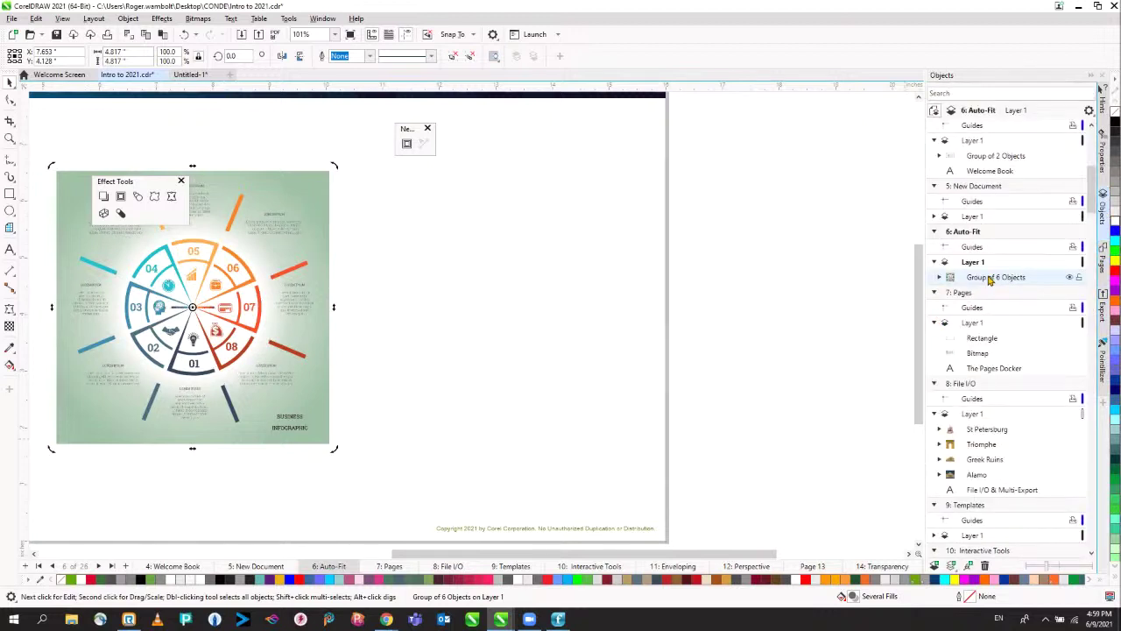
right_click(989, 280)
left_click(1028, 280)
right_click(1000, 279)
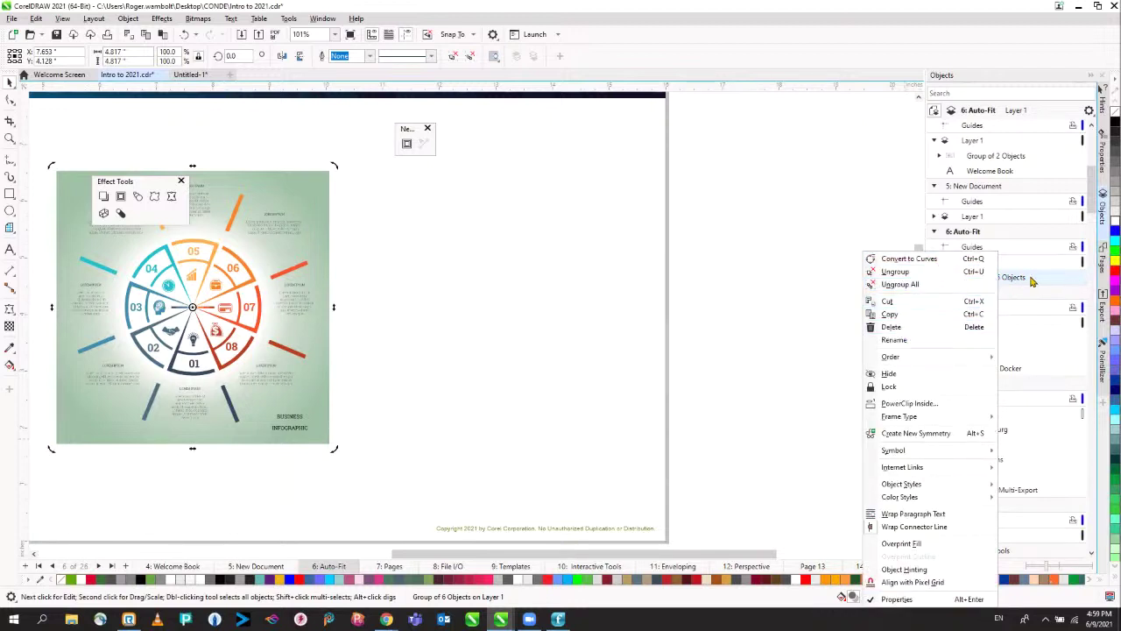
left_click(894, 340)
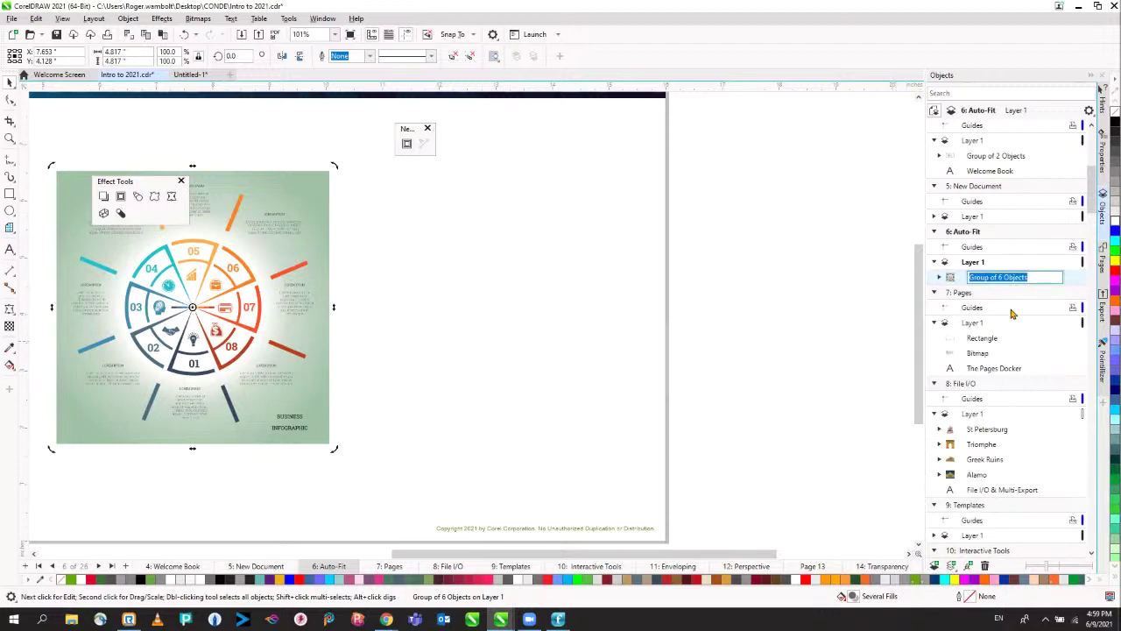
type("Chart")
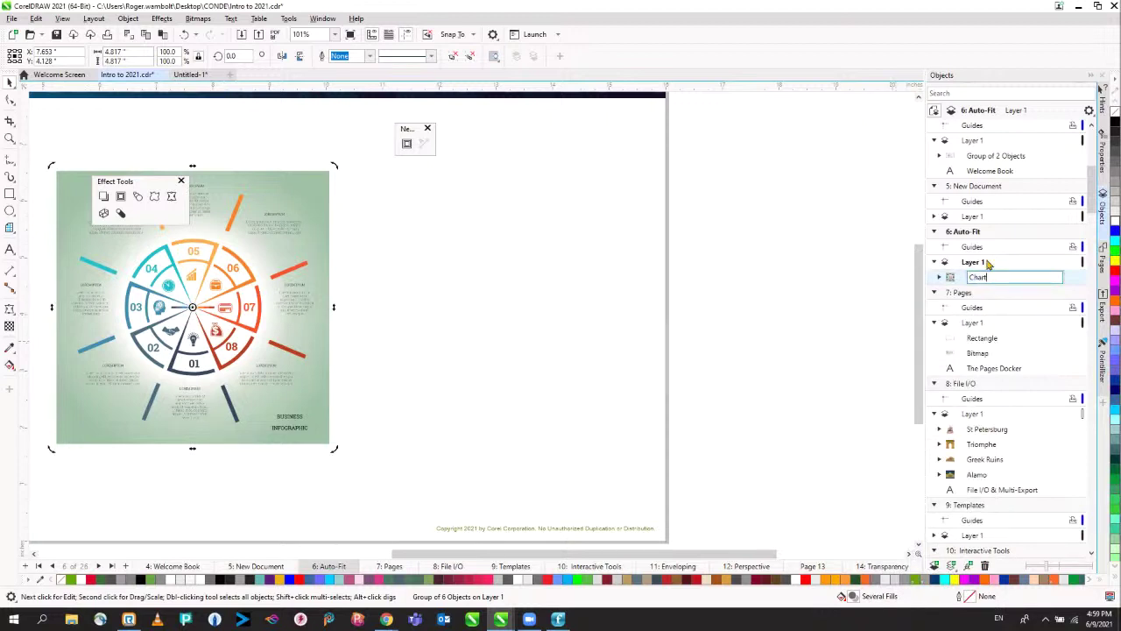
key("Return")
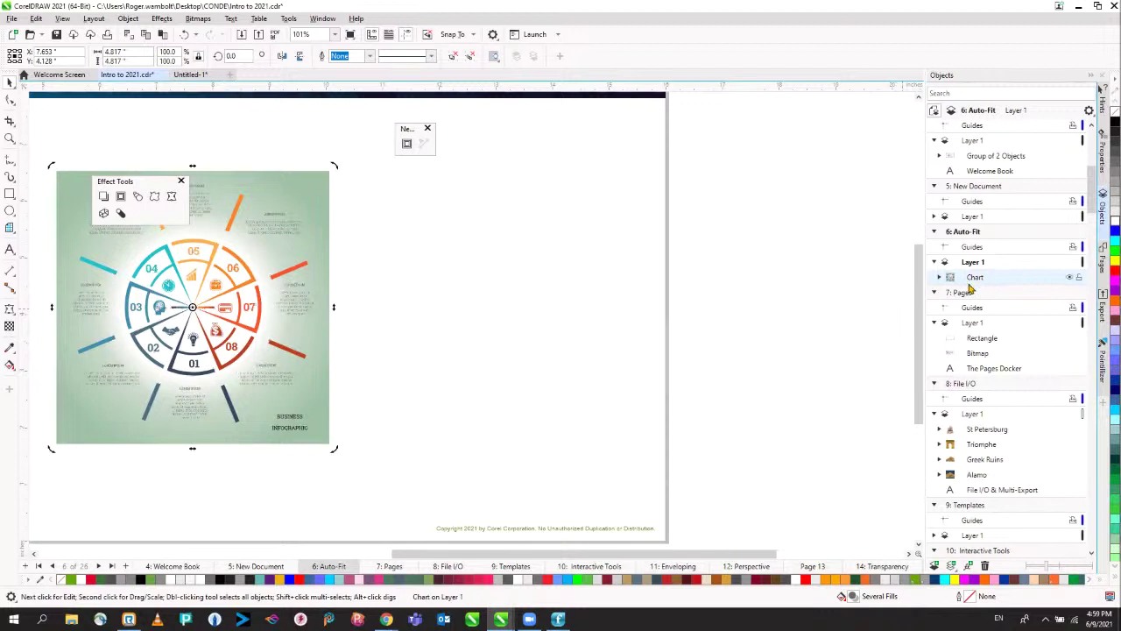
Step: Add the Chart group to the export list as a JPG
left_click(1100, 300)
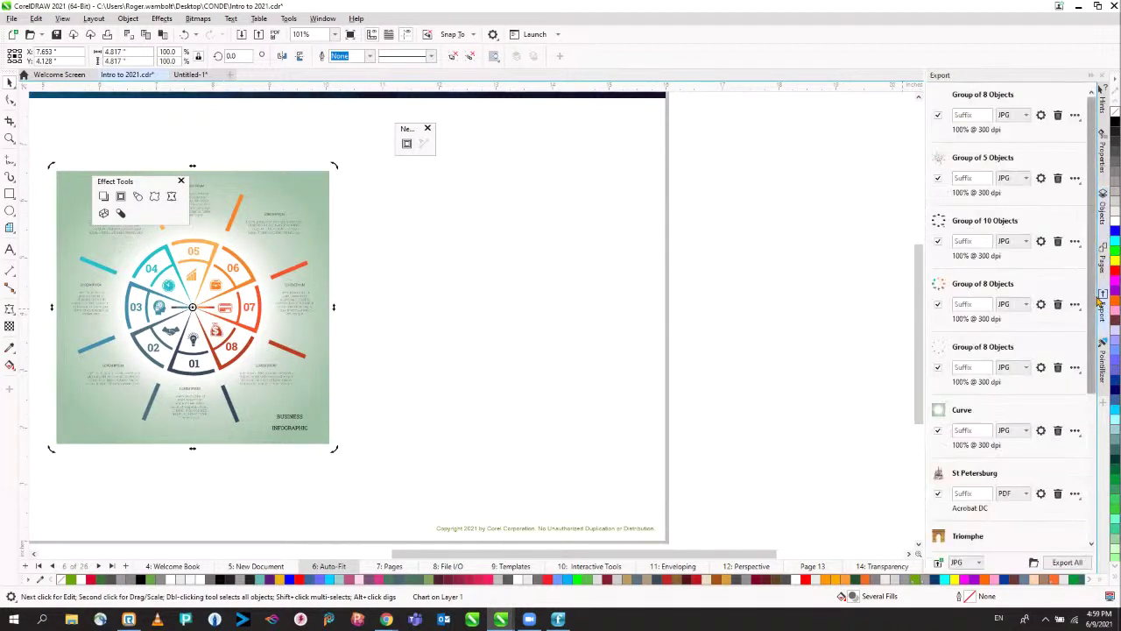
left_click(1101, 302)
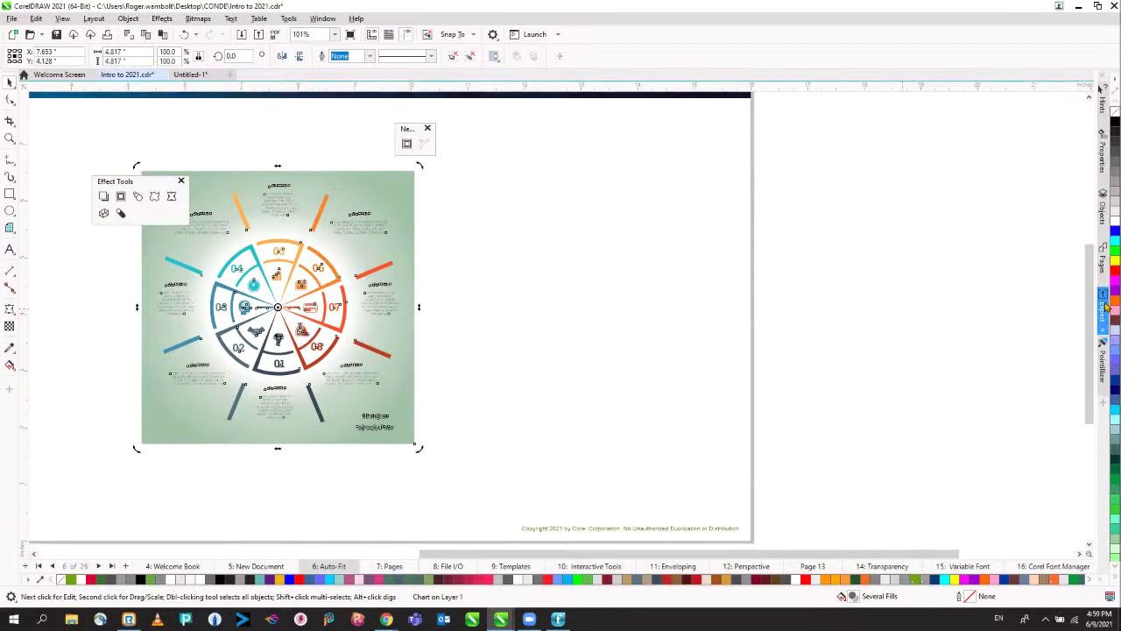
left_click(1104, 303)
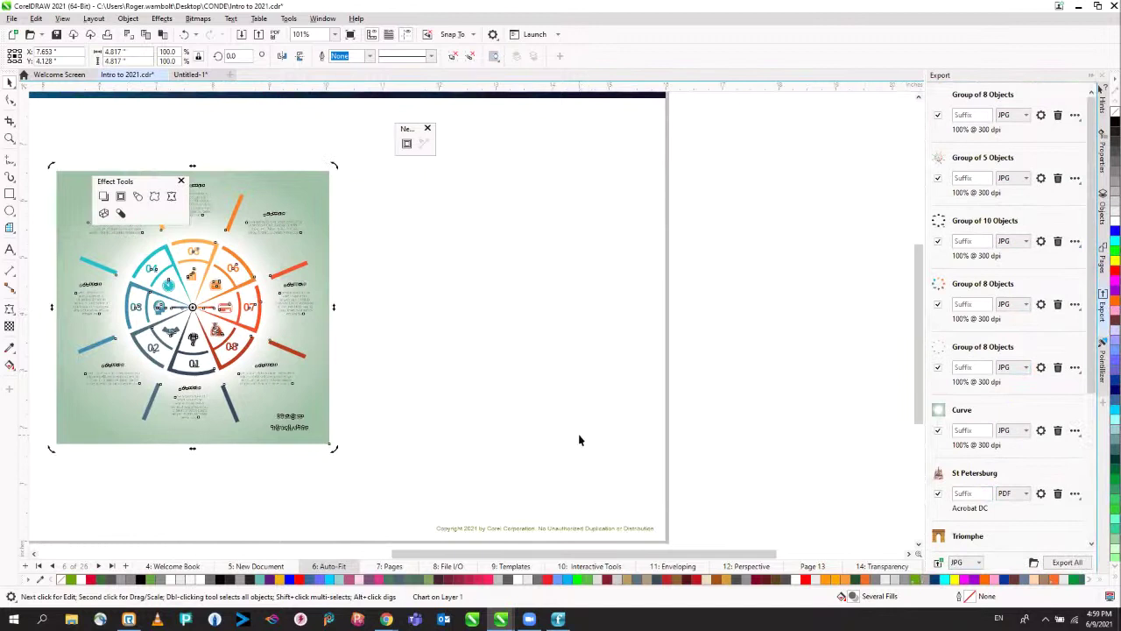
left_click(939, 564)
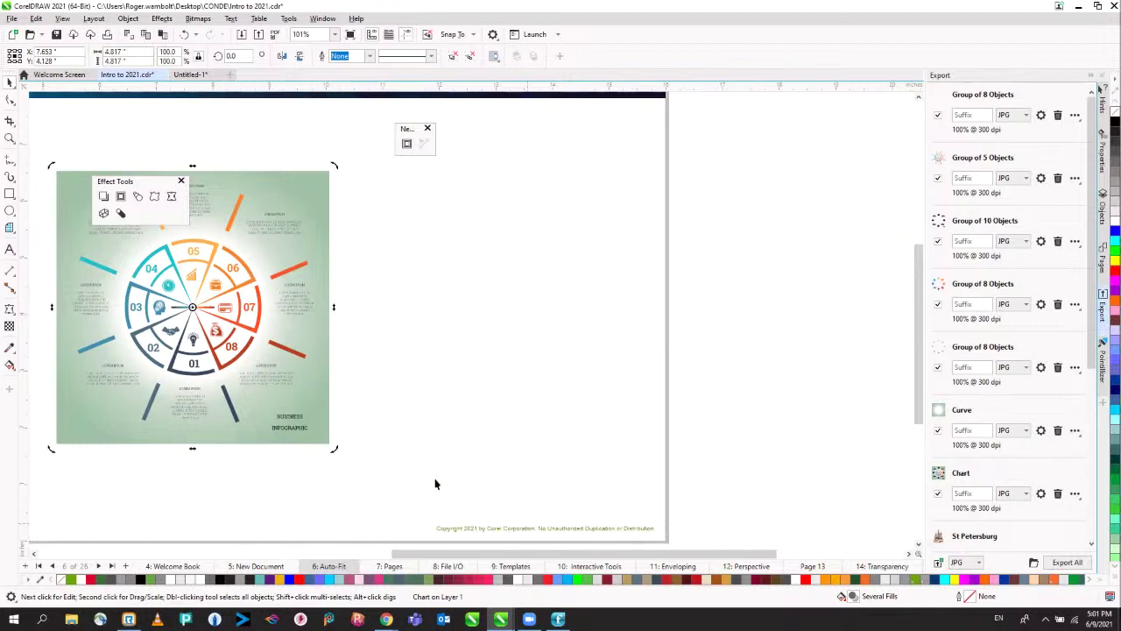
Step: Add the artistic text "TEXT" beside the infographic and enlarge it to about 81 pt
left_click(10, 249)
left_click(427, 298)
type("TE")
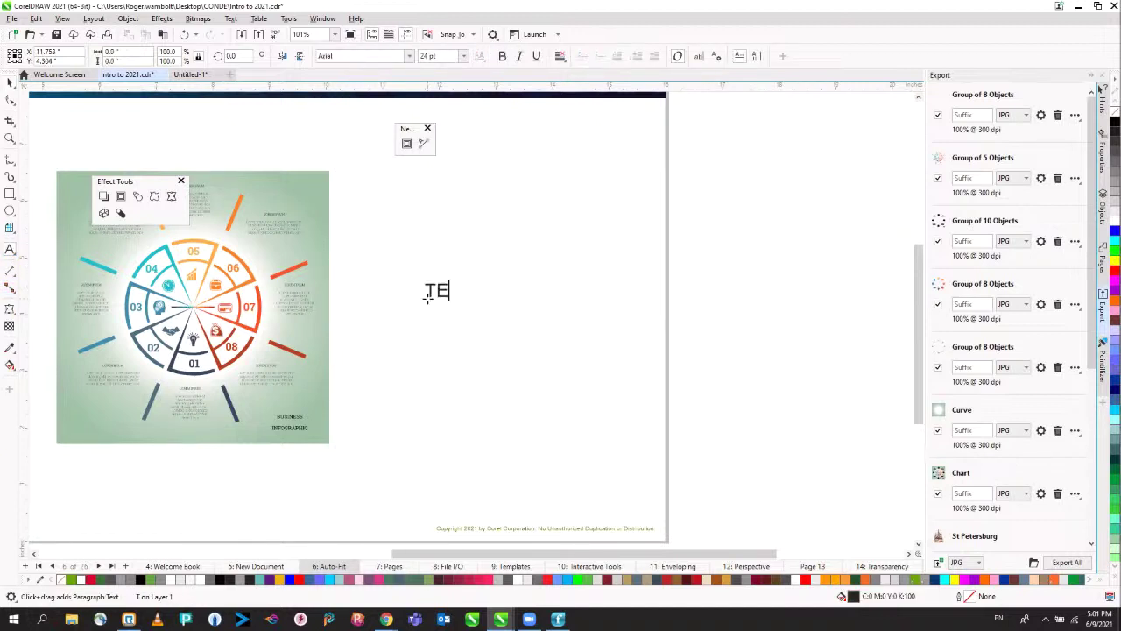
type("XT")
key("Escape")
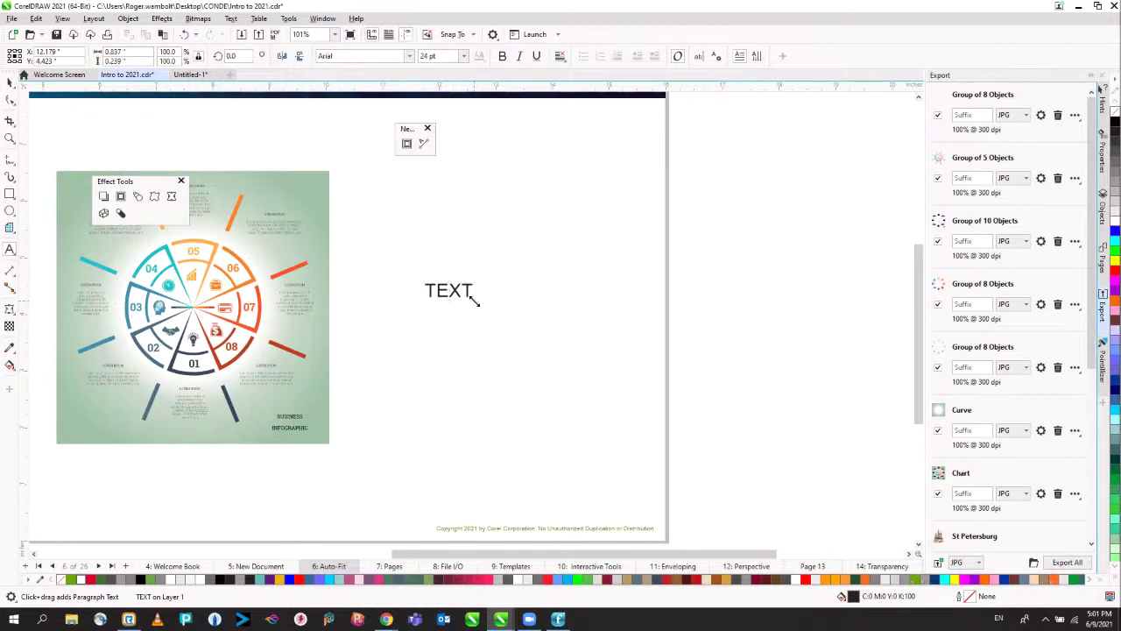
left_click_drag(478, 301, 585, 350)
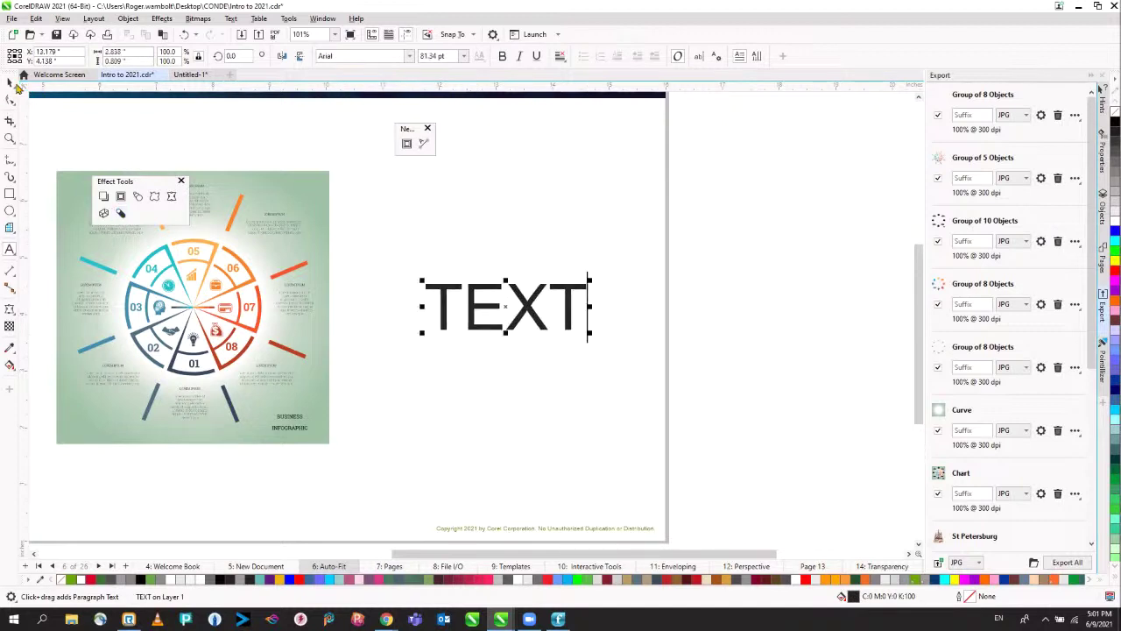
left_click(10, 82)
Step: Add a perspective effect to the word TEXT, moving both corners of its right side up and inward so it recedes
left_click(161, 21)
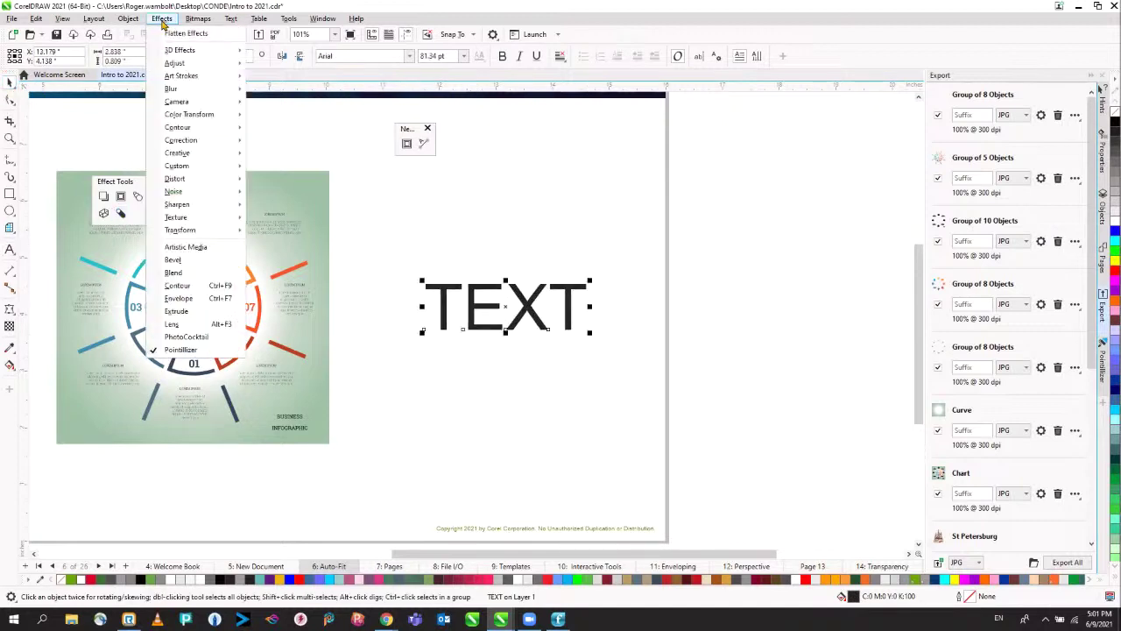
left_click(161, 21)
left_click(130, 21)
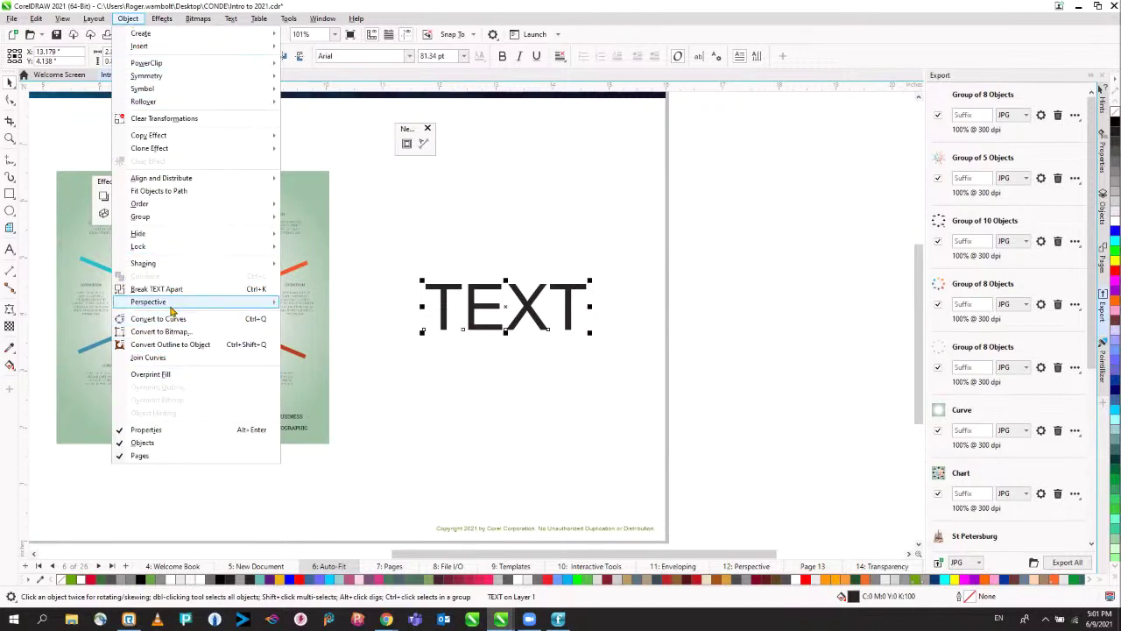
mouse_move(200, 305)
left_click(322, 303)
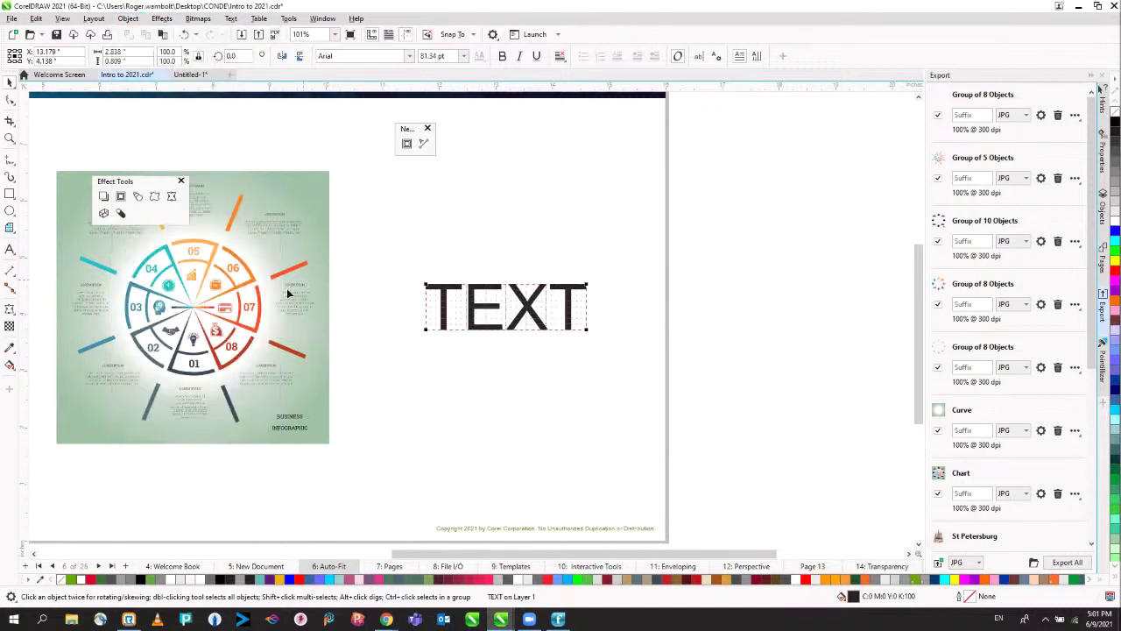
left_click_drag(590, 283, 521, 242)
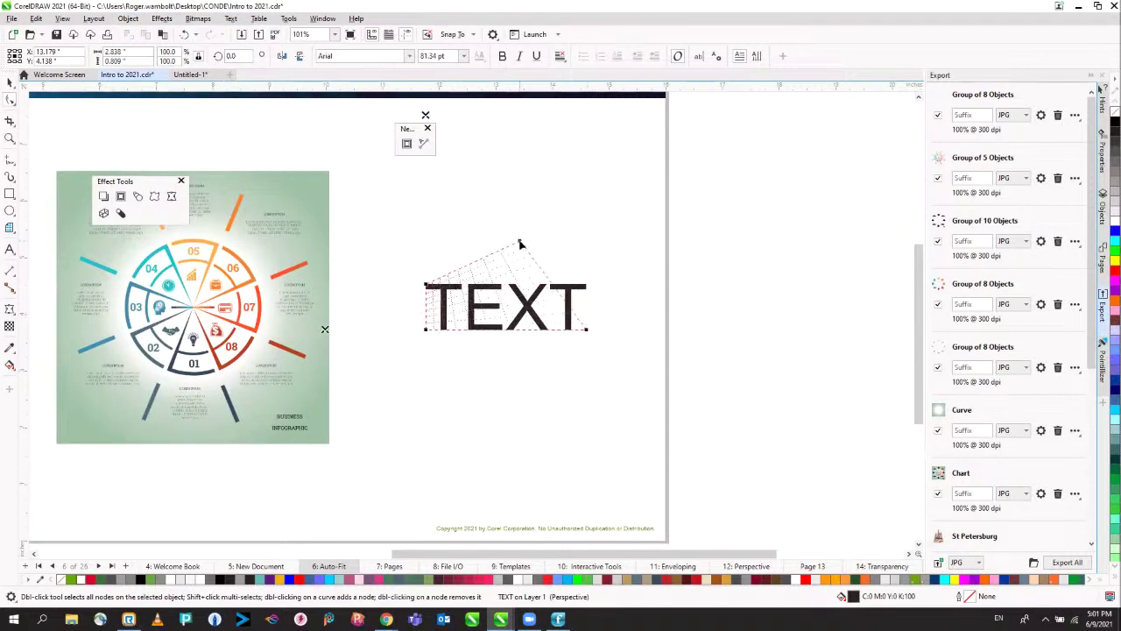
left_click_drag(585, 328, 524, 278)
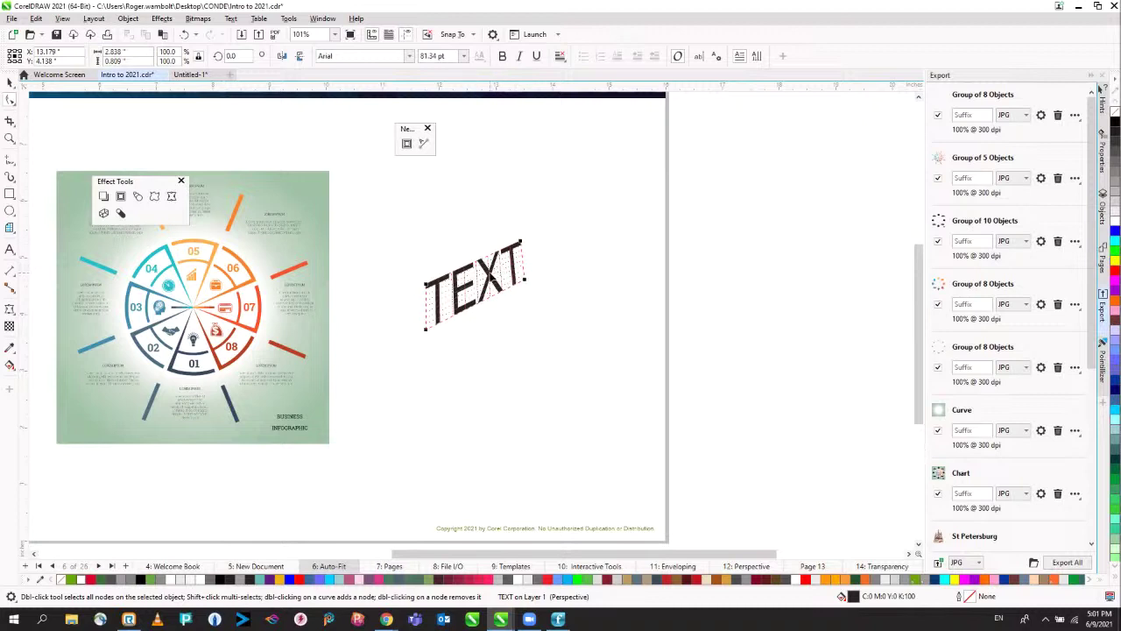
left_click(11, 83)
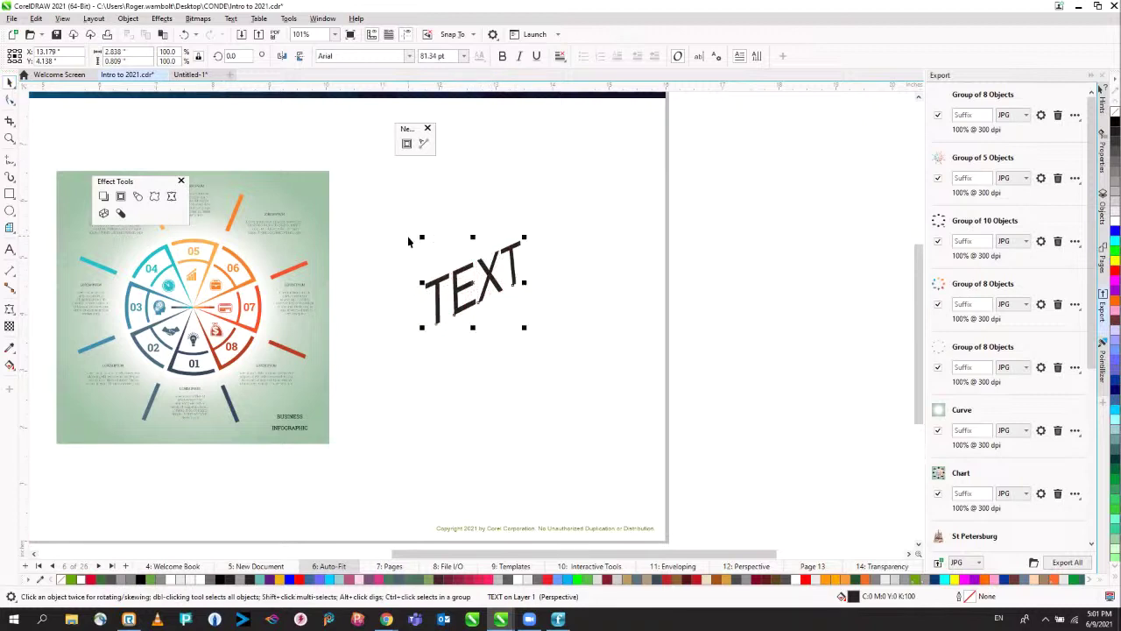
Step: Shrink the perspective text by entering a smaller object width, and undo and redo the resize
left_click(492, 274)
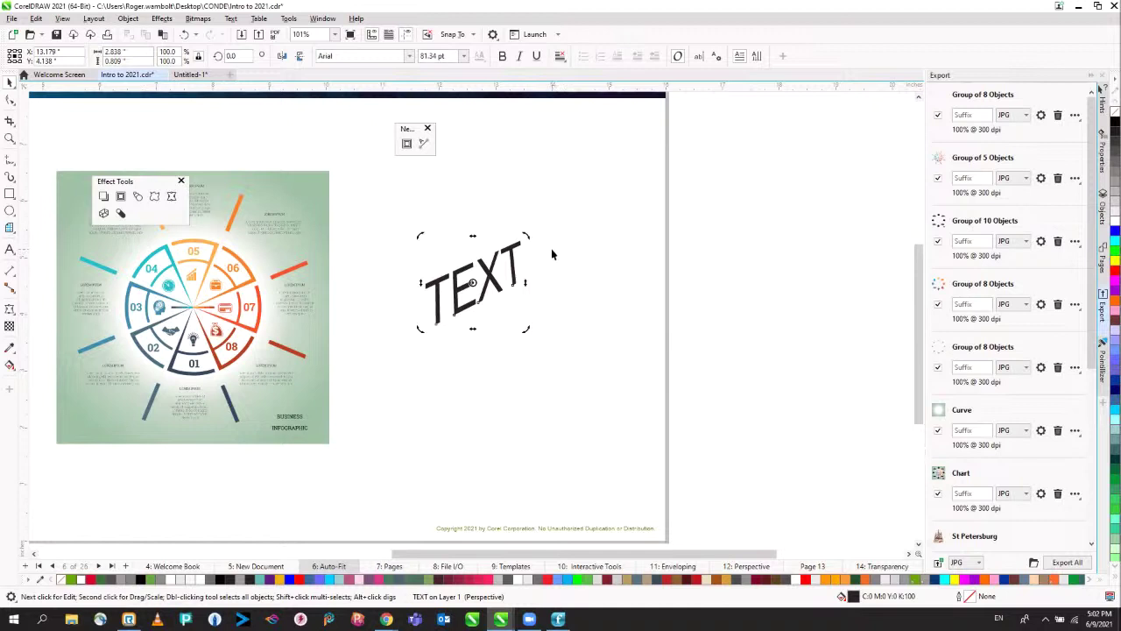
left_click(173, 51)
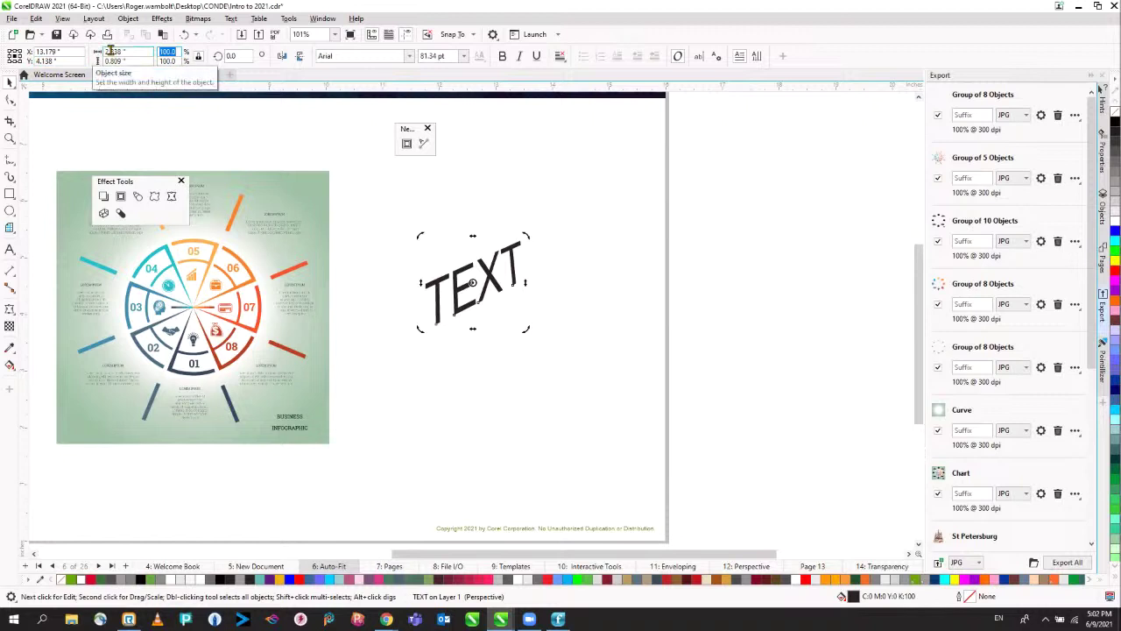
double_click(112, 51)
type("1.835")
key("Return")
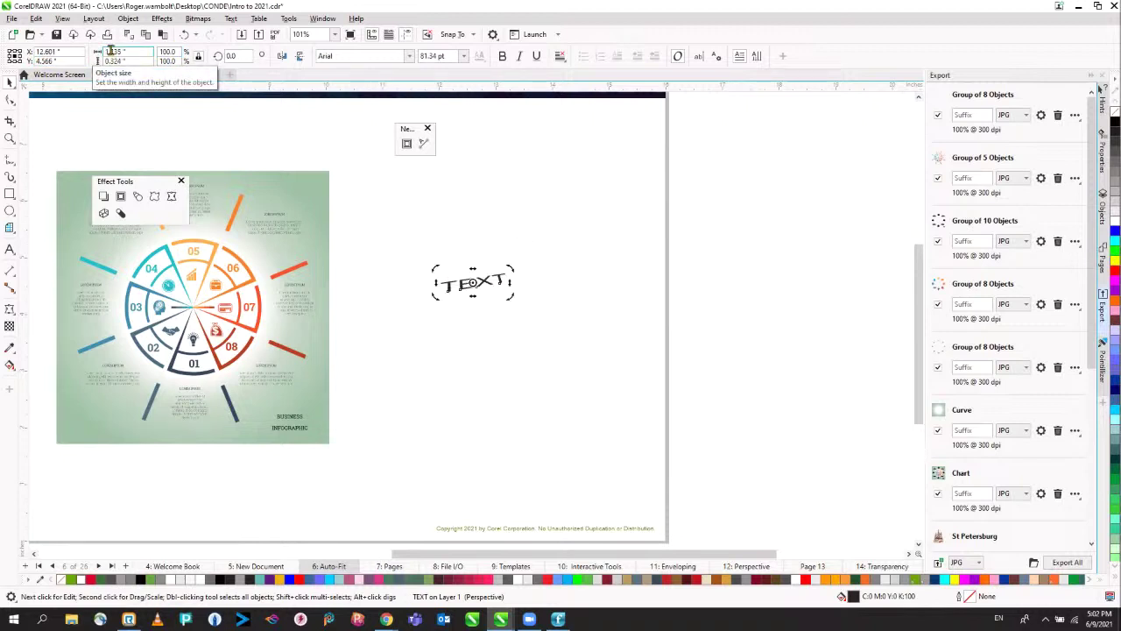
key("ctrl+z")
key("ctrl+shift+z")
Step: Page back through the document from the Auto-Fit page to the 1: Title Page
key("Page_Up")
key("Page_Up")
key("Page_Up")
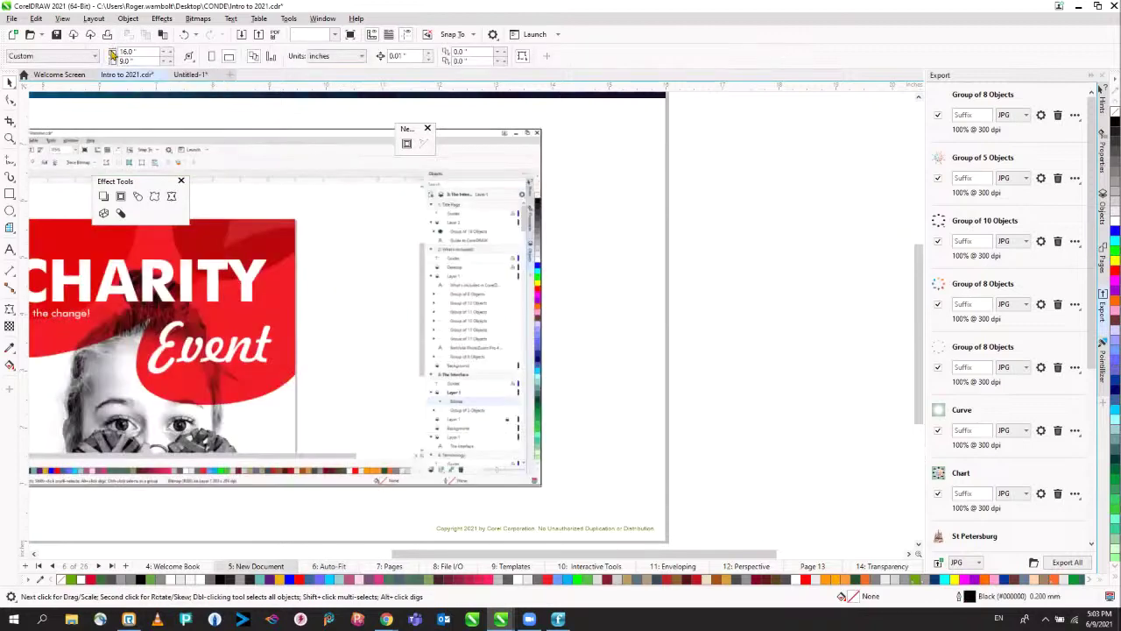
key("Page_Up")
key("Page_Up")
key("Page_Up")
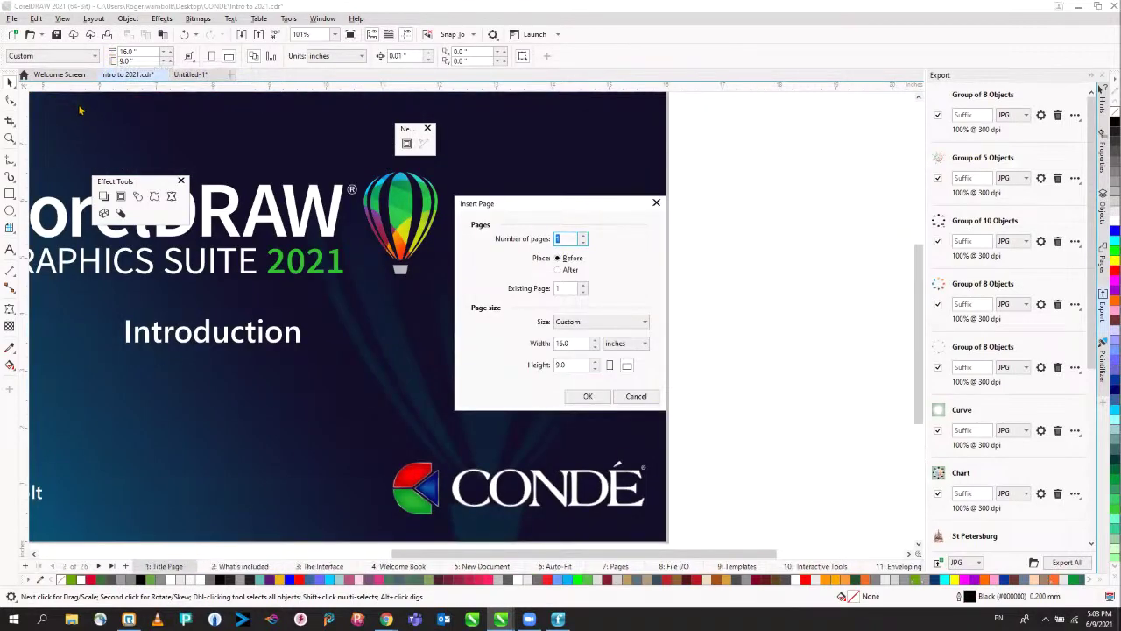